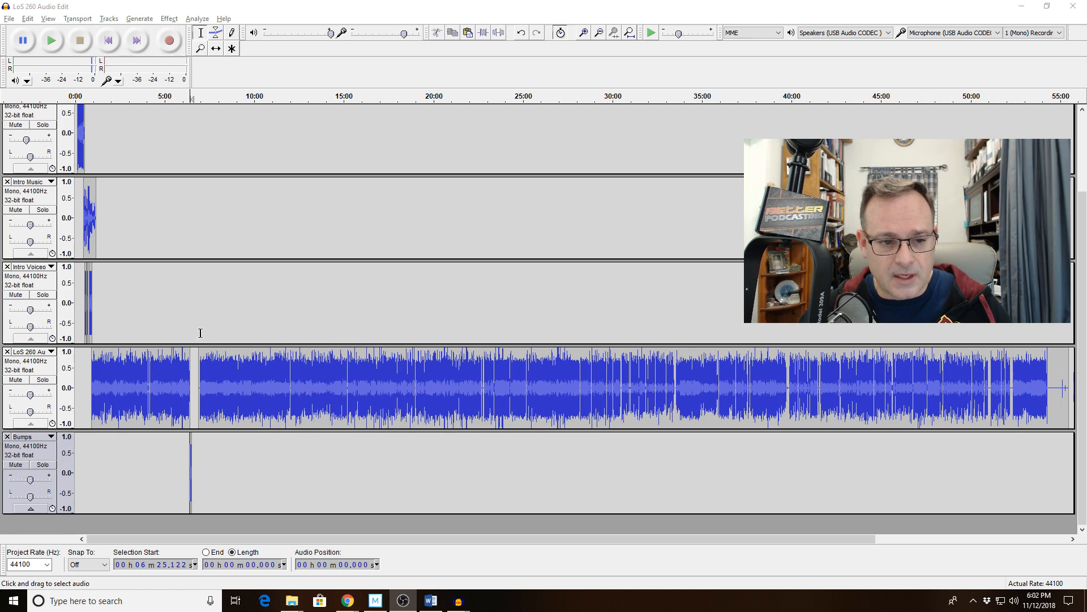
# Split the LoS 260 episode track in the silence near 39:50 and shift the following section about 24 seconds later
pyautogui.moveTo(199, 333); pyautogui.dragTo(791, 339)
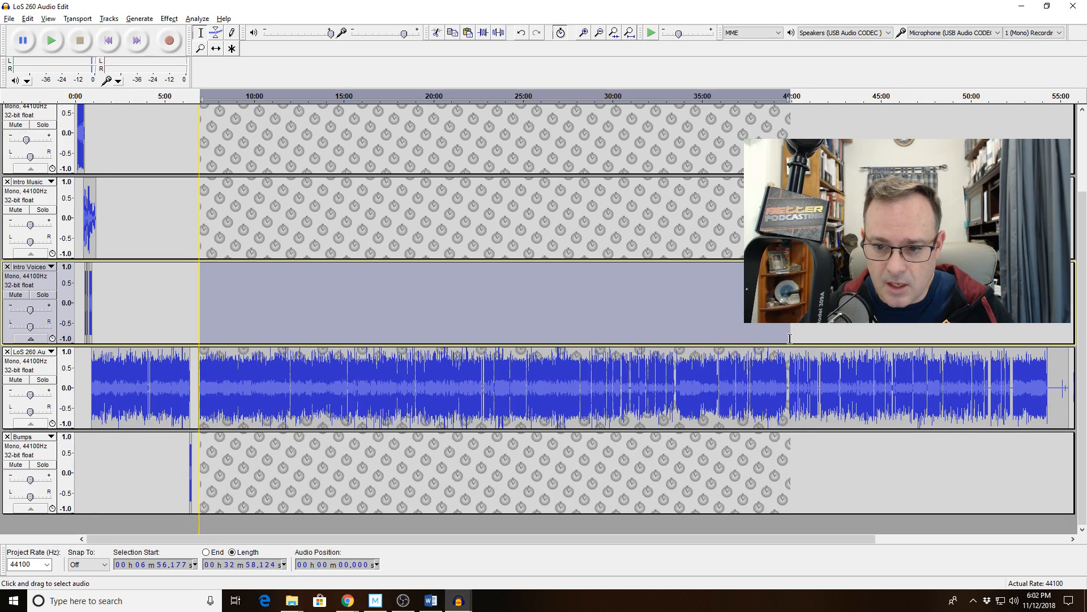
pyautogui.click(811, 368)
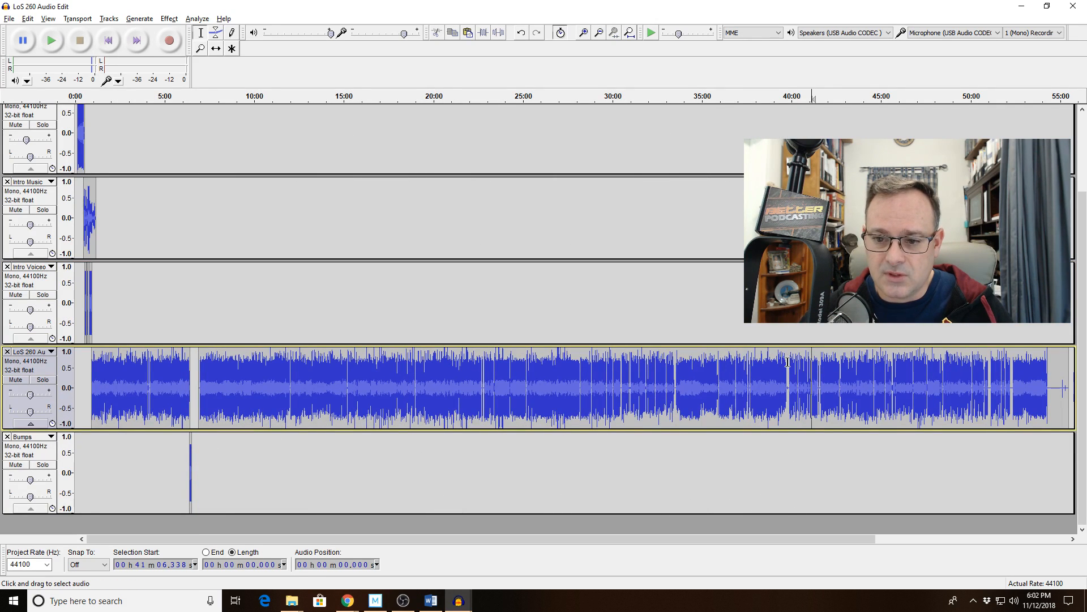
pyautogui.click(788, 363)
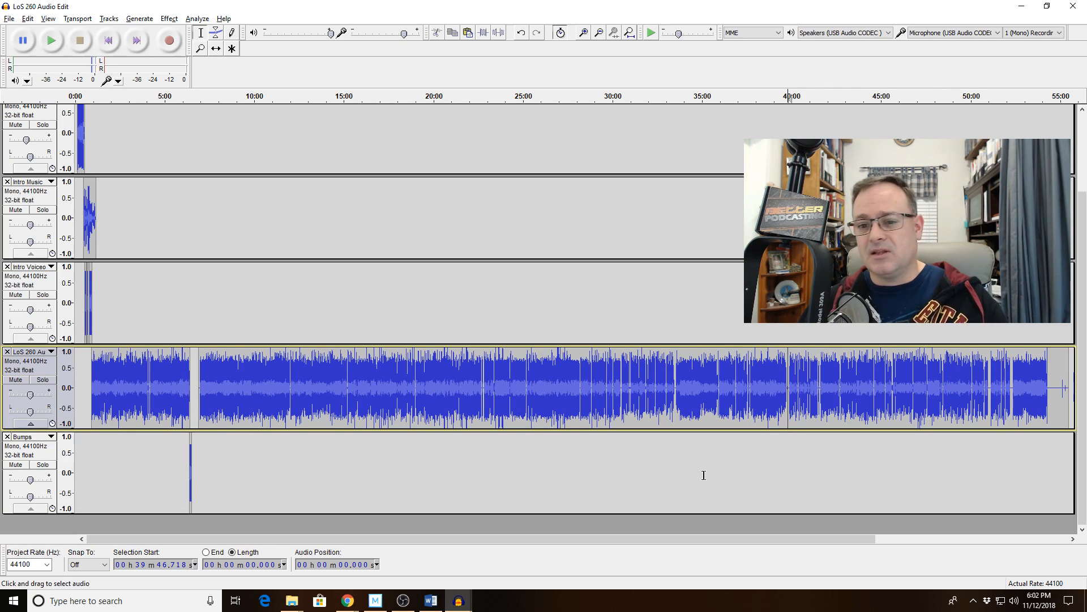
pyautogui.click(585, 33)
pyautogui.click(584, 33)
pyautogui.click(584, 32)
pyautogui.click(585, 33)
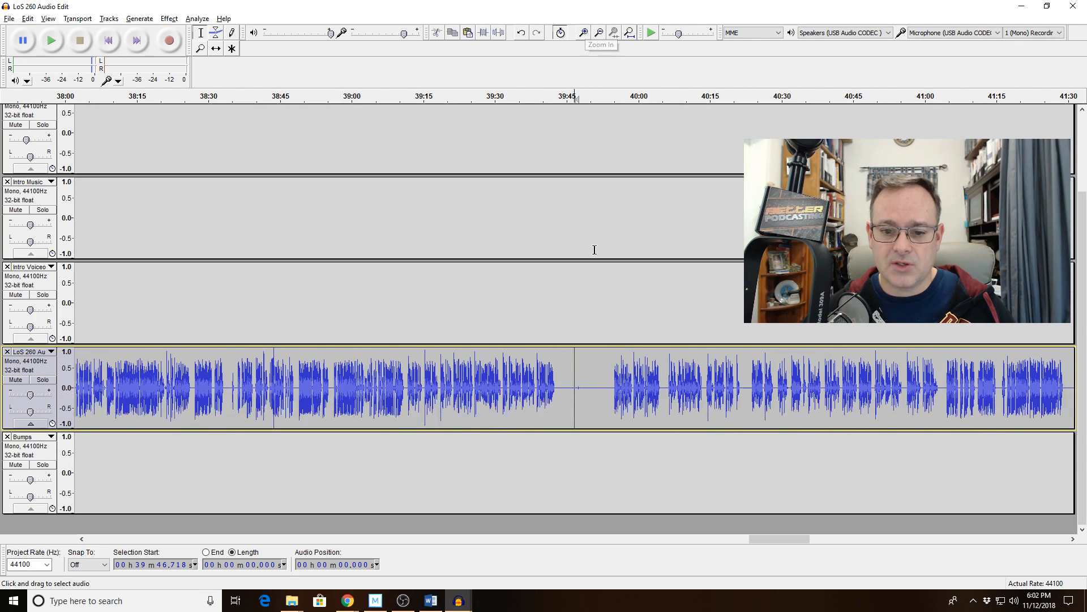
pyautogui.click(592, 368)
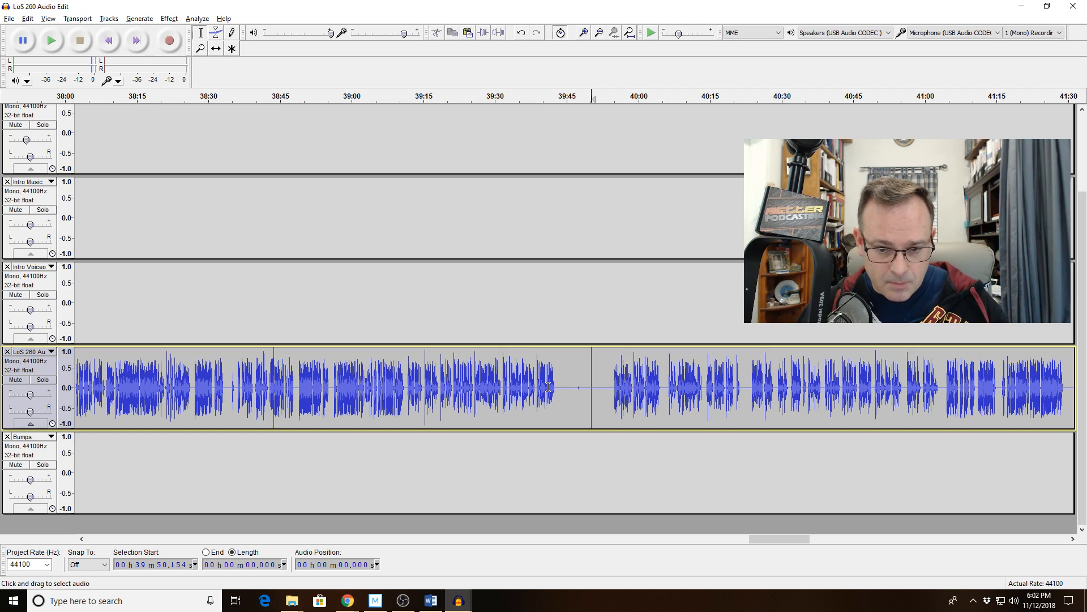
pyautogui.click(215, 50)
pyautogui.moveTo(633, 379); pyautogui.dragTo(749, 383)
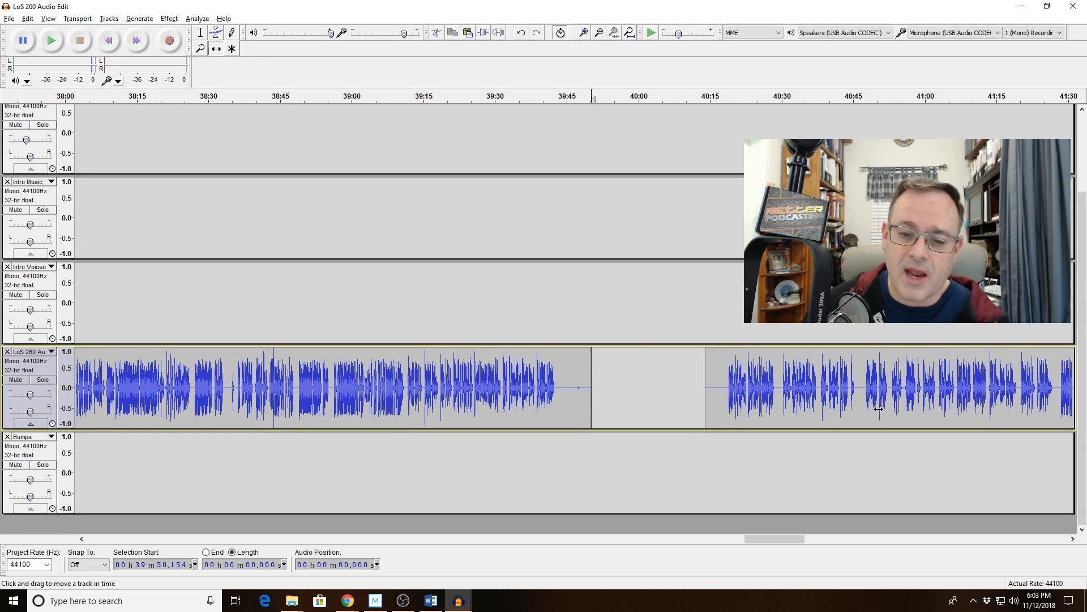
# Truncate detected silence in the episode section between the two gaps, using level -40 dB, duration 0.85 seconds, and truncate to 0.85 seconds
pyautogui.click(599, 34)
pyautogui.click(599, 34)
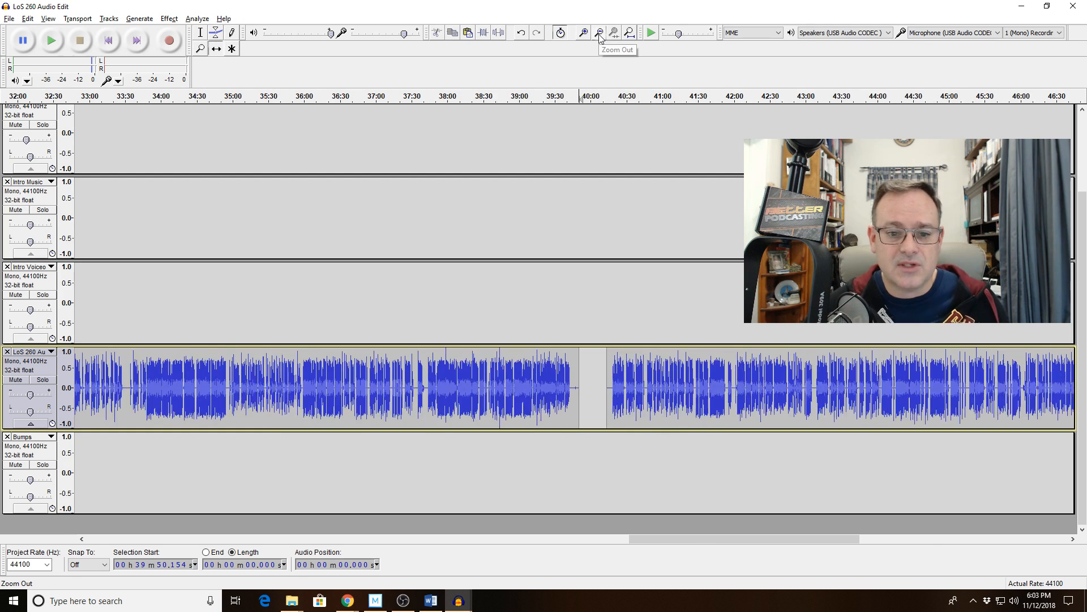
pyautogui.click(599, 34)
pyautogui.click(600, 34)
pyautogui.click(600, 34)
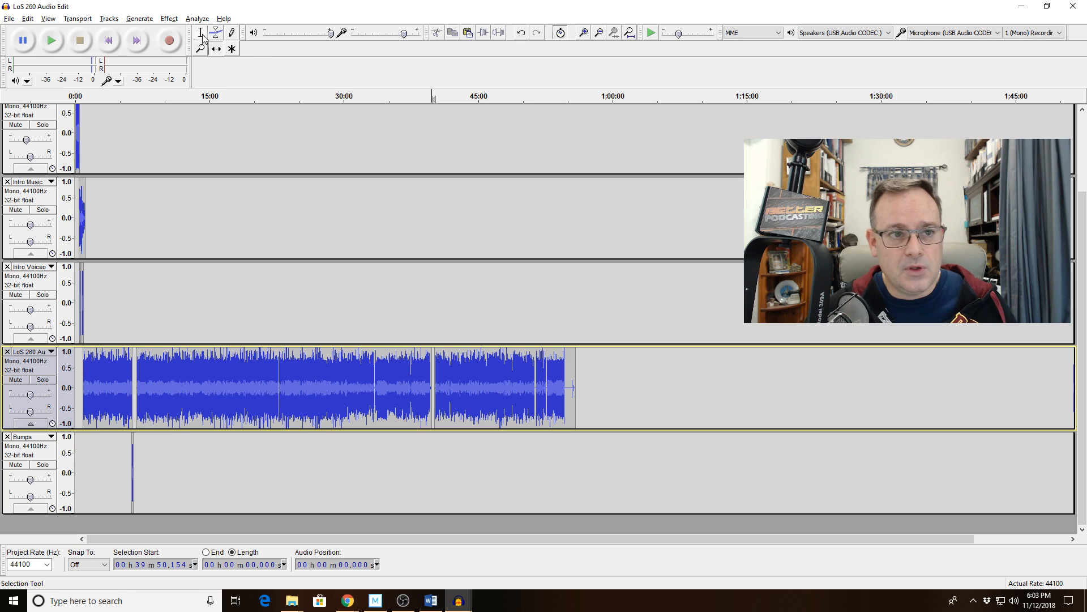
pyautogui.doubleClick(261, 395)
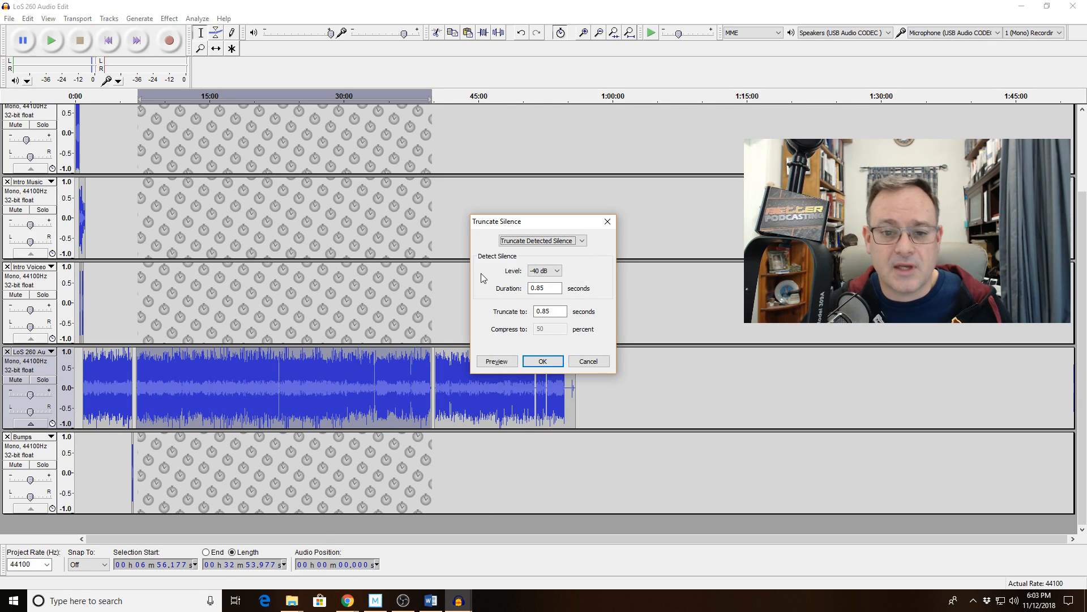
pyautogui.click(588, 362)
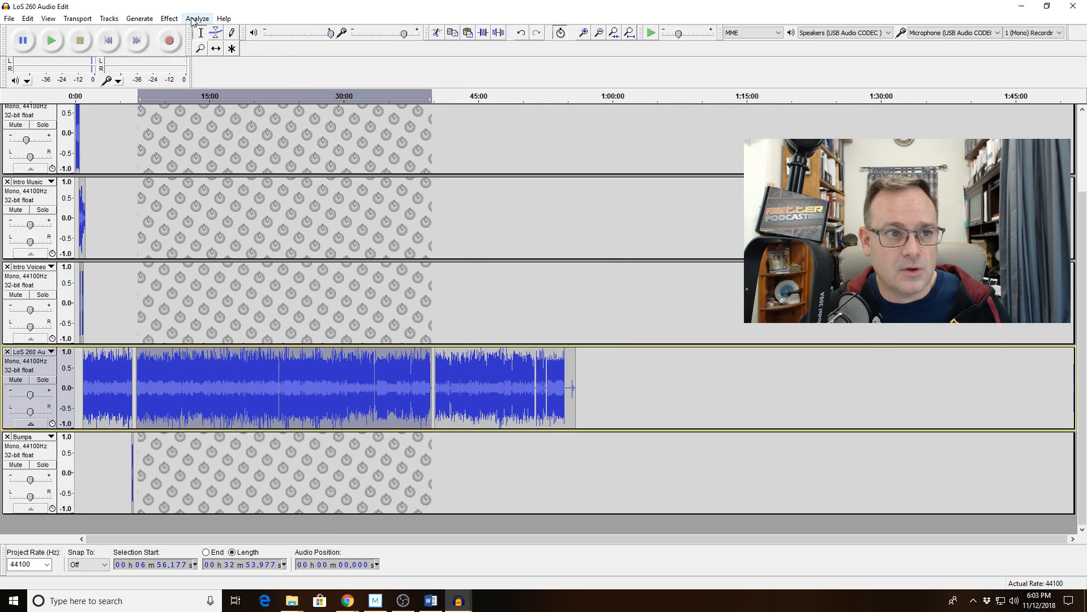
pyautogui.click(172, 20)
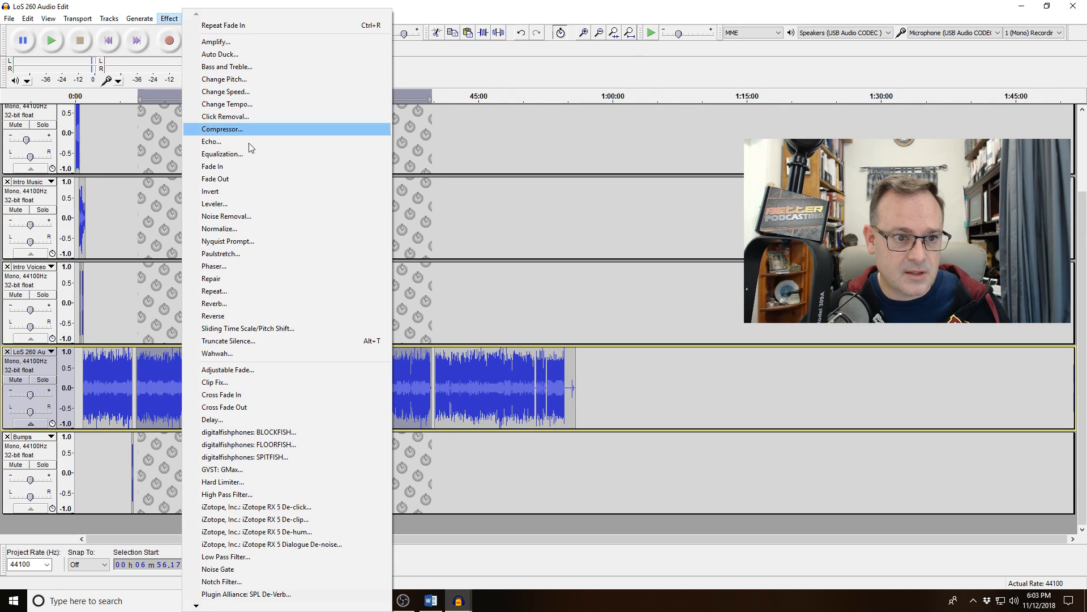
pyautogui.click(238, 341)
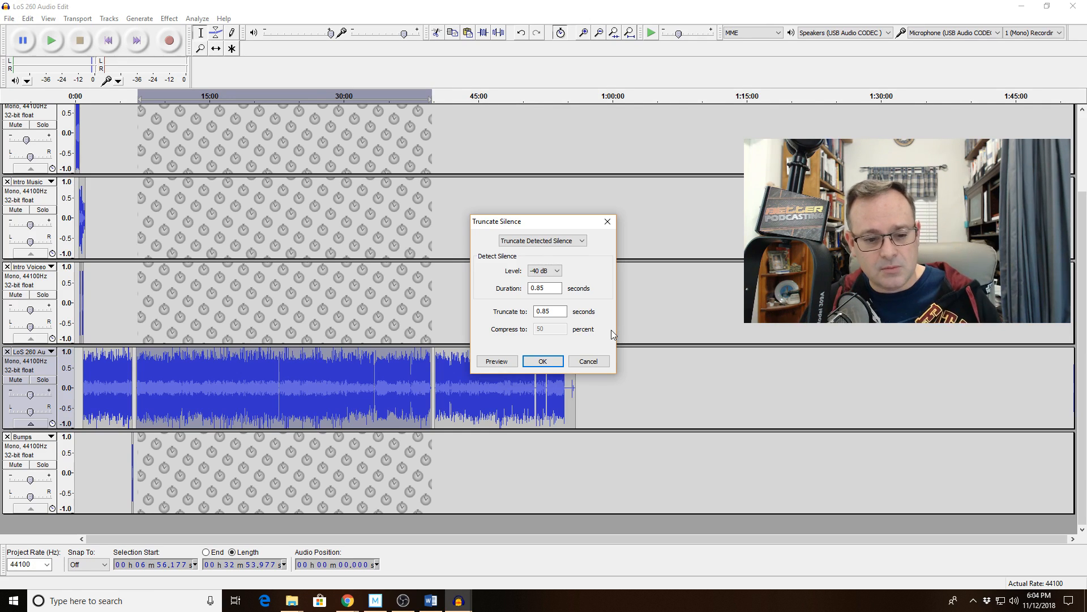
pyautogui.click(543, 360)
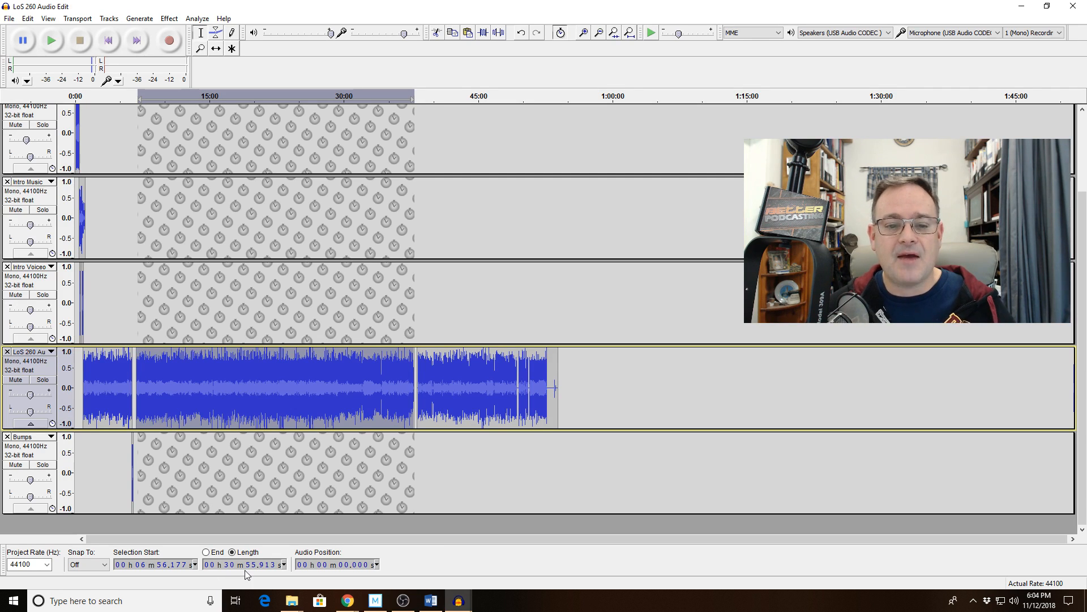
# Turn off Sync-Lock Tracks and shift the silence-truncated section earlier so it starts where the bump clip ends, about 6:32
pyautogui.doubleClick(586, 37)
pyautogui.click(585, 37)
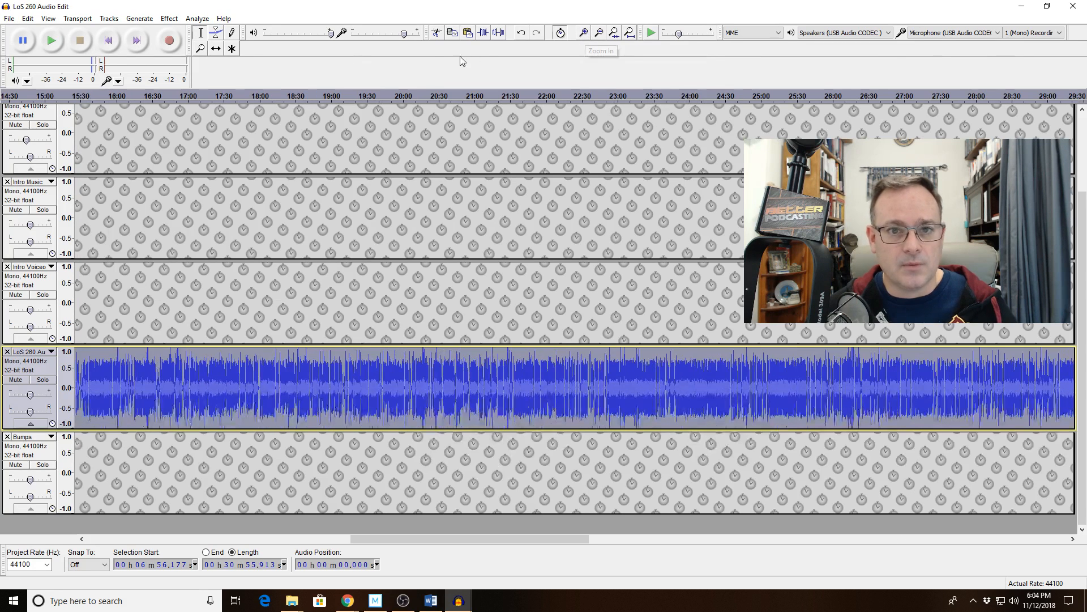
pyautogui.click(559, 32)
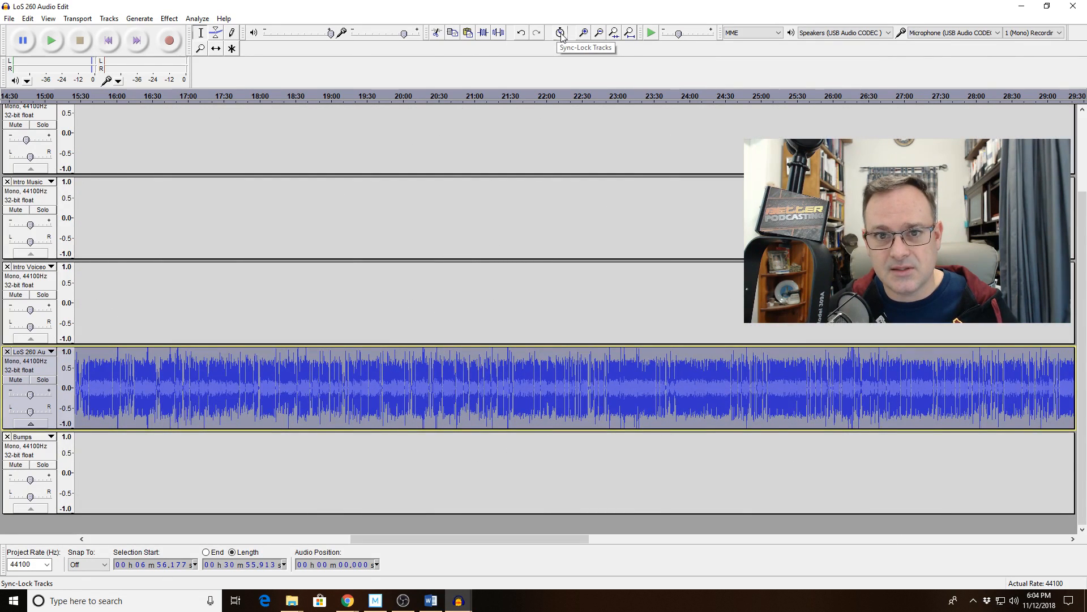
pyautogui.moveTo(374, 544); pyautogui.dragTo(151, 542)
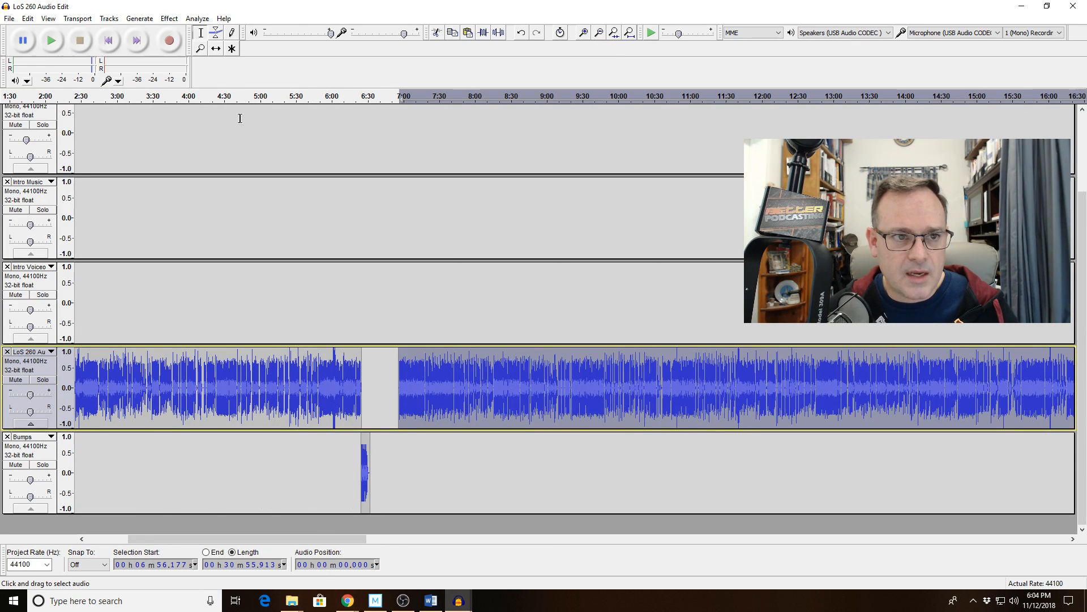
pyautogui.click(217, 48)
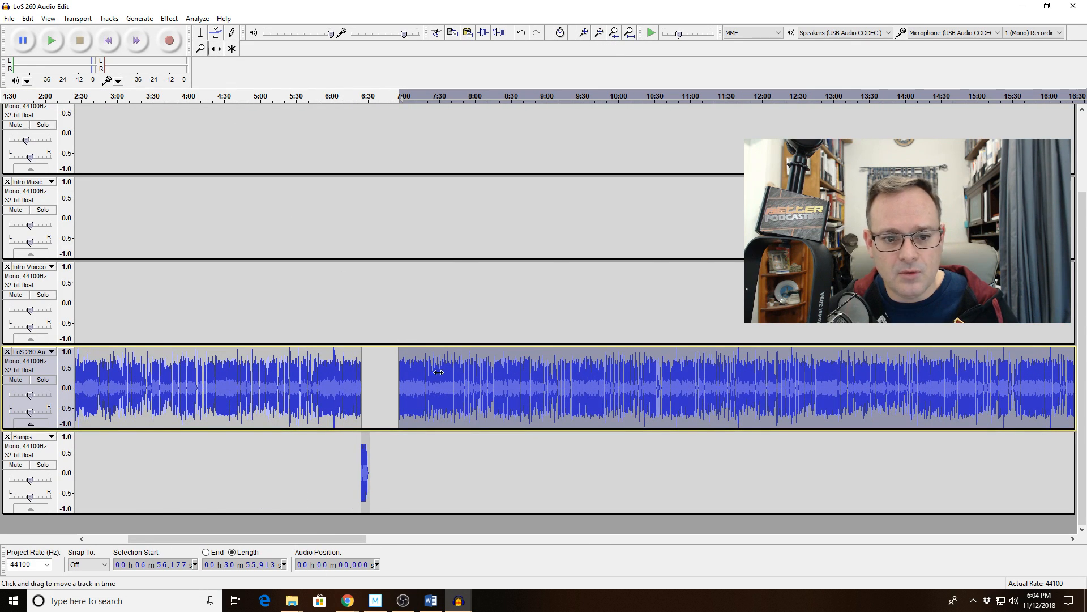
pyautogui.moveTo(476, 403); pyautogui.dragTo(449, 402)
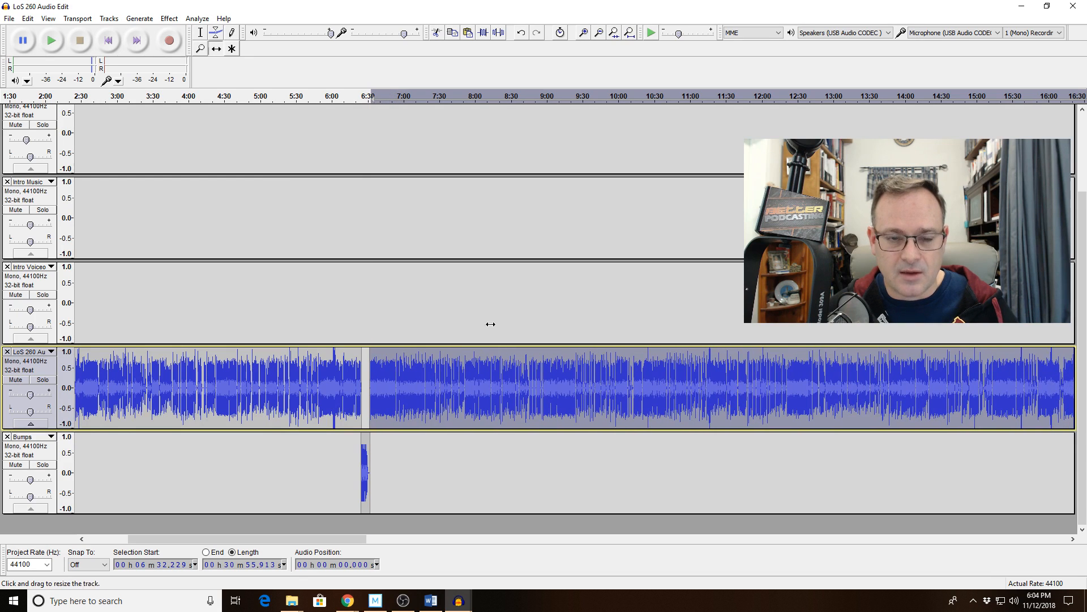
# Shift the silence-truncated section earlier to start at about 6:29.8, overlapping the fading end of the bump clip
pyautogui.click(583, 33)
pyautogui.click(584, 33)
pyautogui.click(585, 34)
pyautogui.click(585, 34)
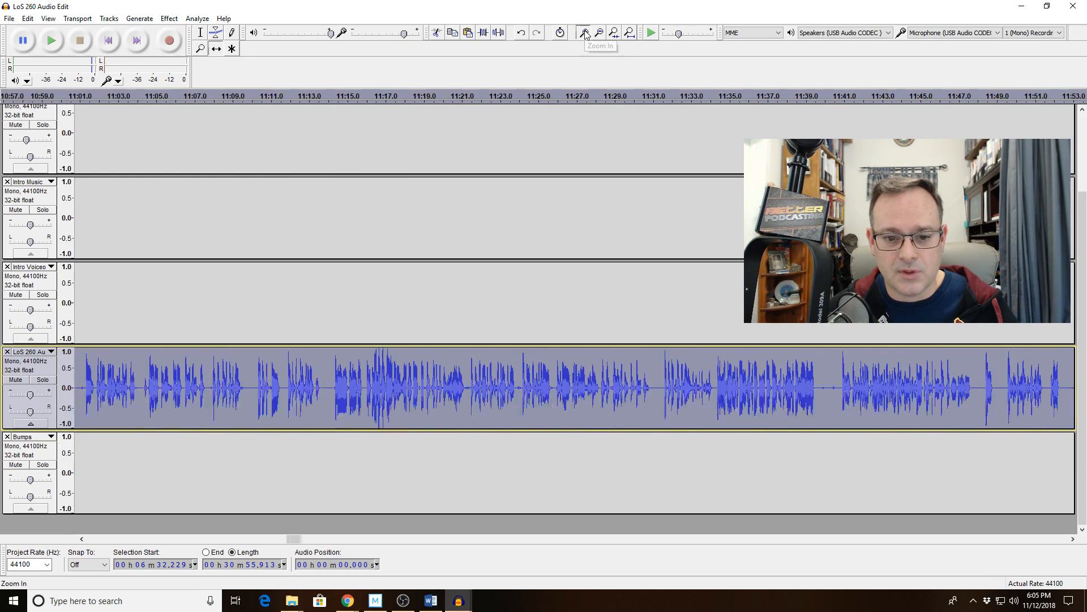
pyautogui.click(585, 34)
pyautogui.hscroll(-10, 139, 539)
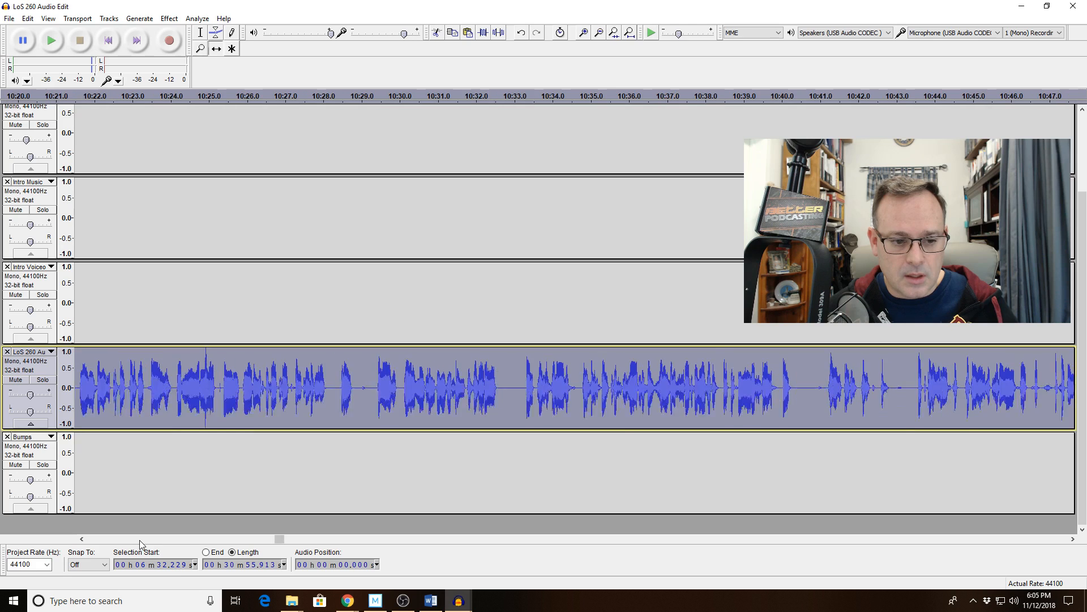
pyautogui.hscroll(-6, 140, 539)
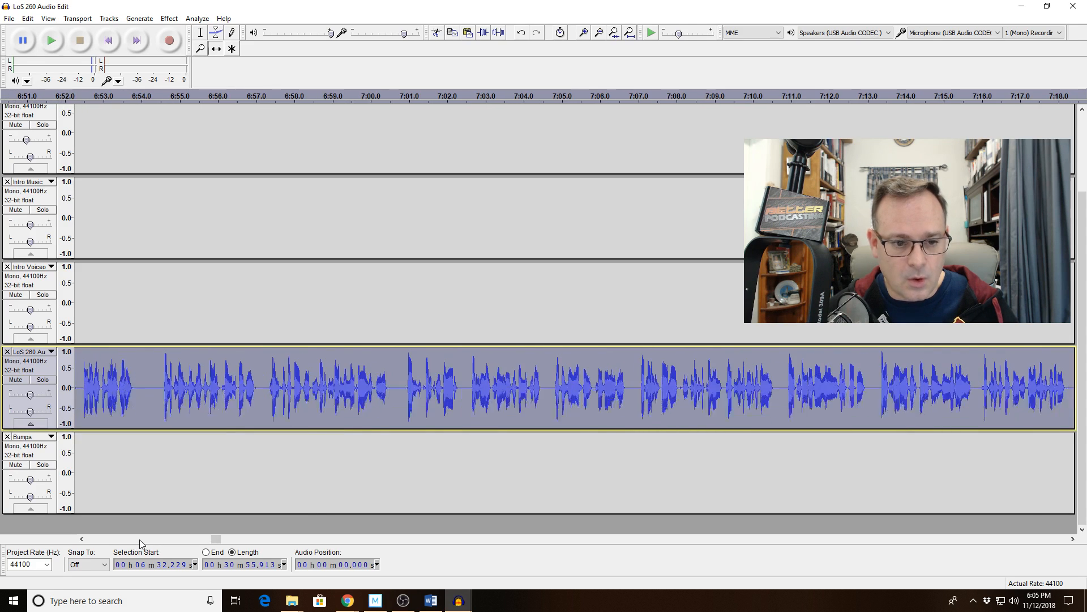
pyautogui.click(303, 539)
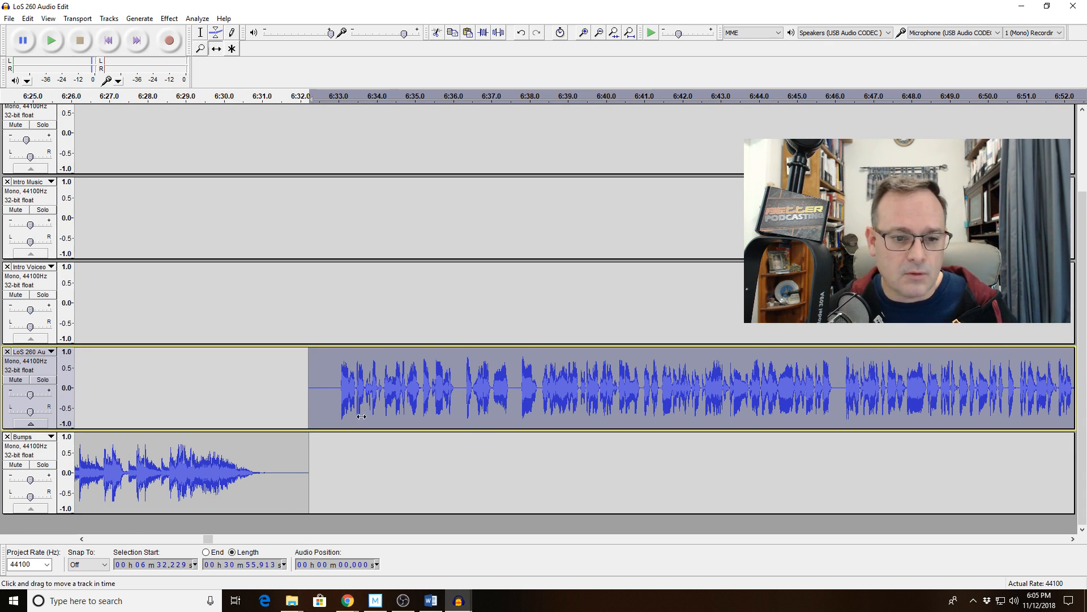
pyautogui.moveTo(362, 416); pyautogui.dragTo(278, 405)
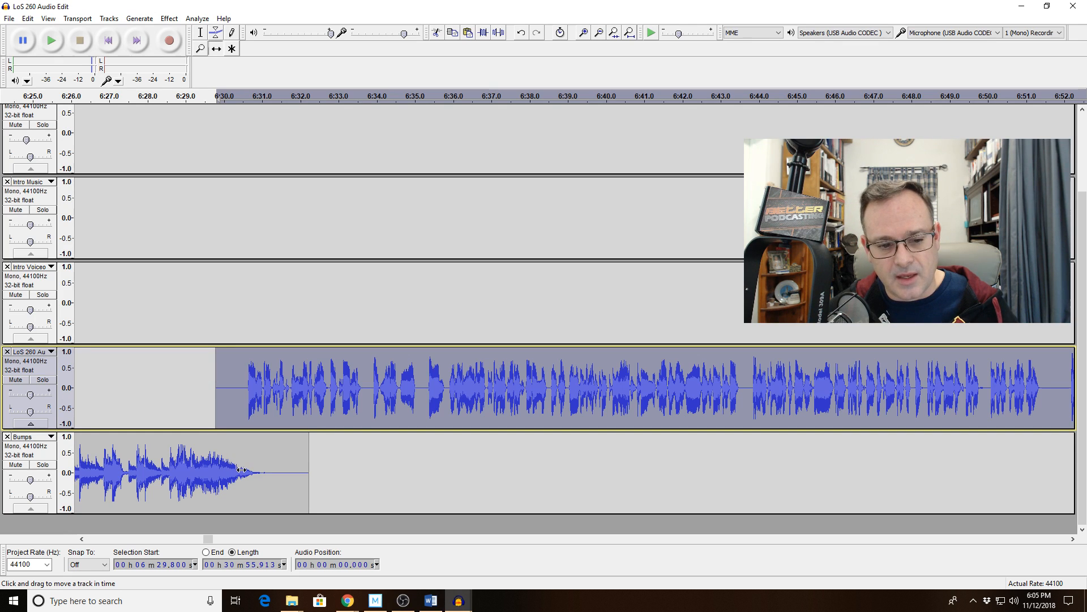
# Play the bump transition from about 6:22 to check its timing and volume against the speech
pyautogui.click(82, 538)
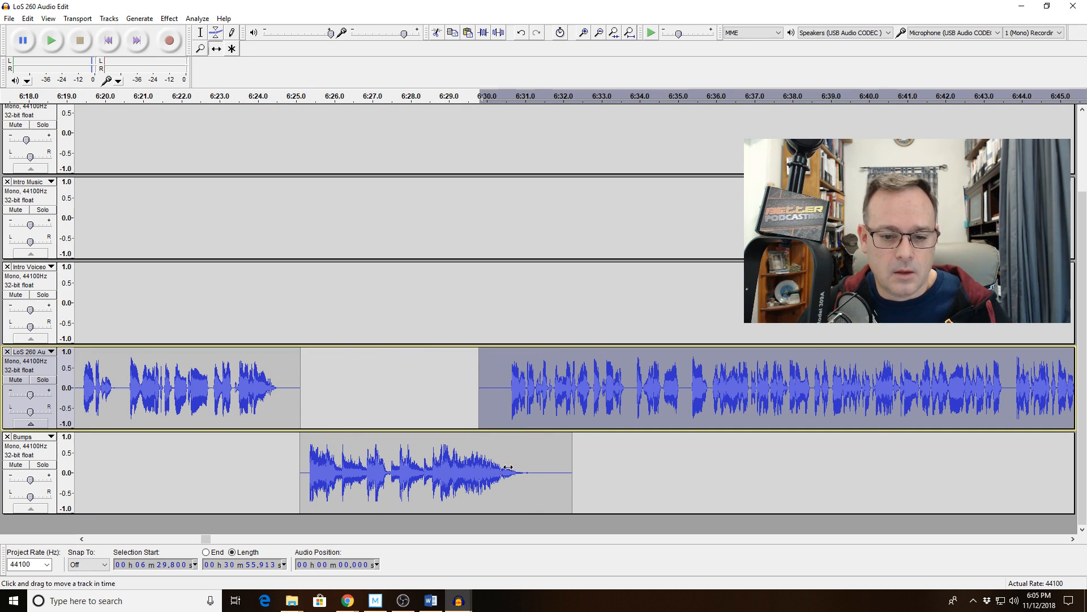
pyautogui.click(183, 99)
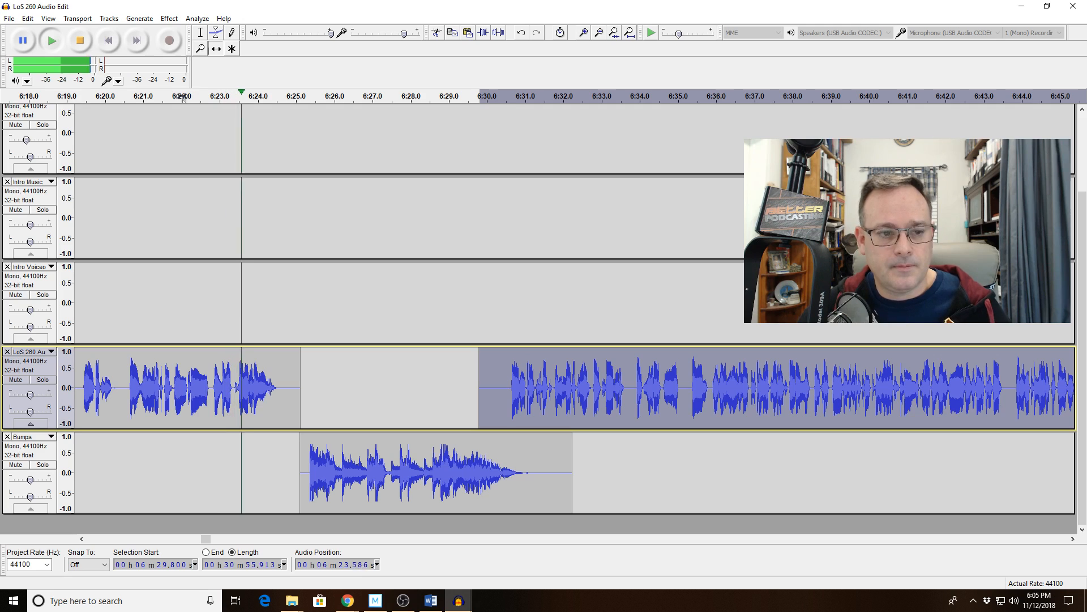
pyautogui.press('space')
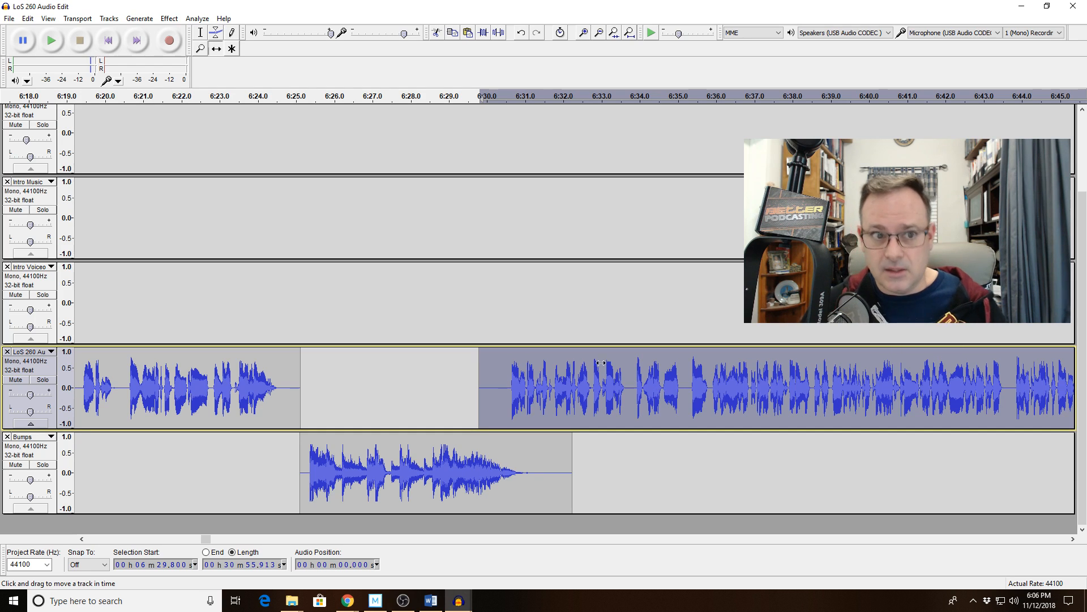
# Play the transition from about 6:21 and set the Bumps track gain to -7 dB
pyautogui.click(141, 96)
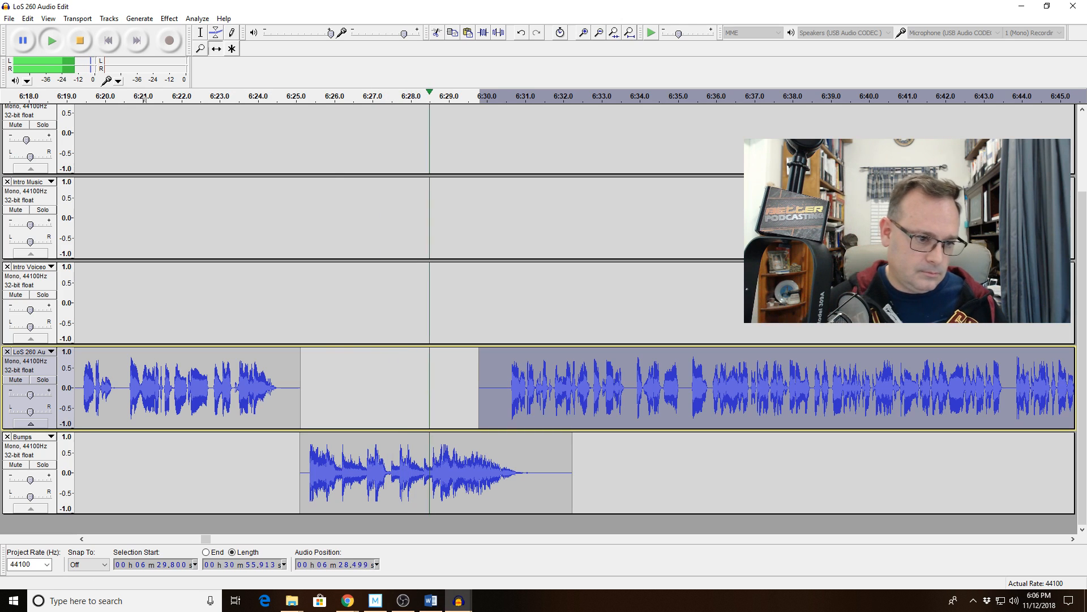
pyautogui.doubleClick(30, 480)
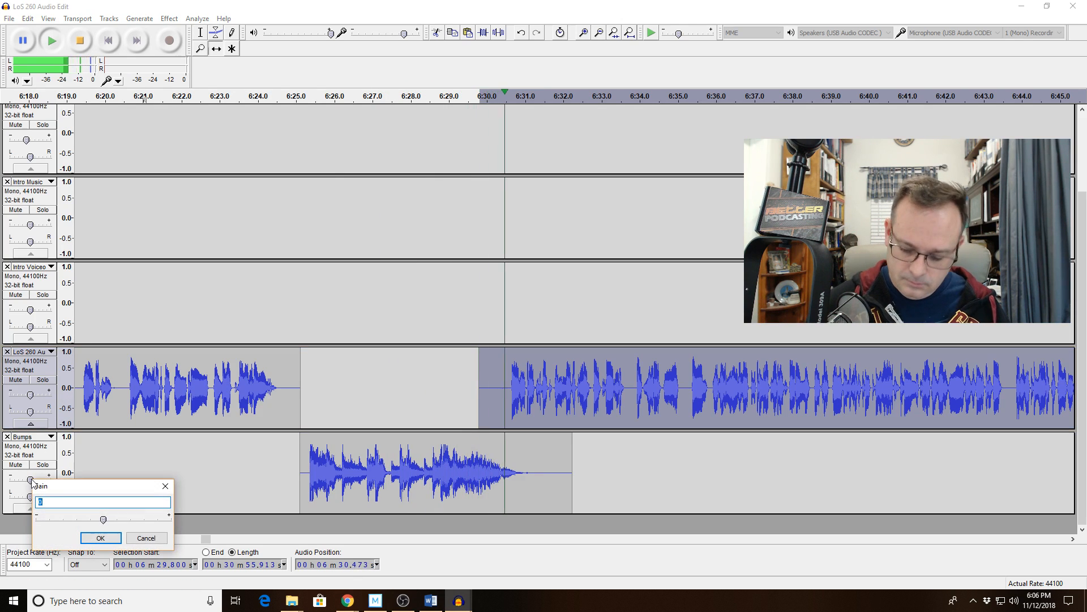
pyautogui.write('-7')
pyautogui.press('Return')
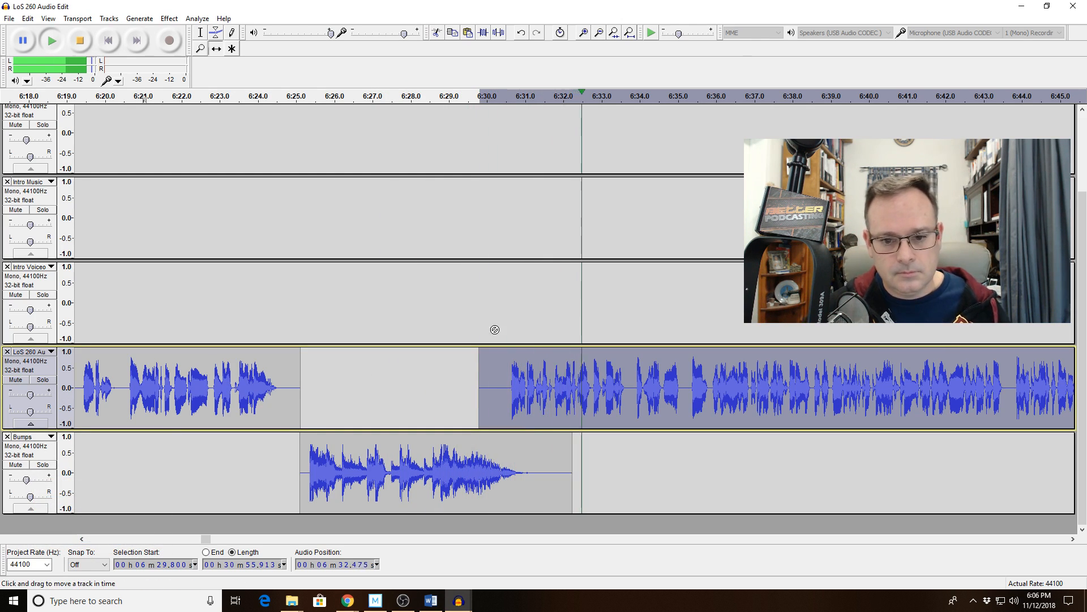
# Play the transition from about 6:24 and shift the section after the bump slightly later, to start at about 6:29.96
pyautogui.click(249, 103)
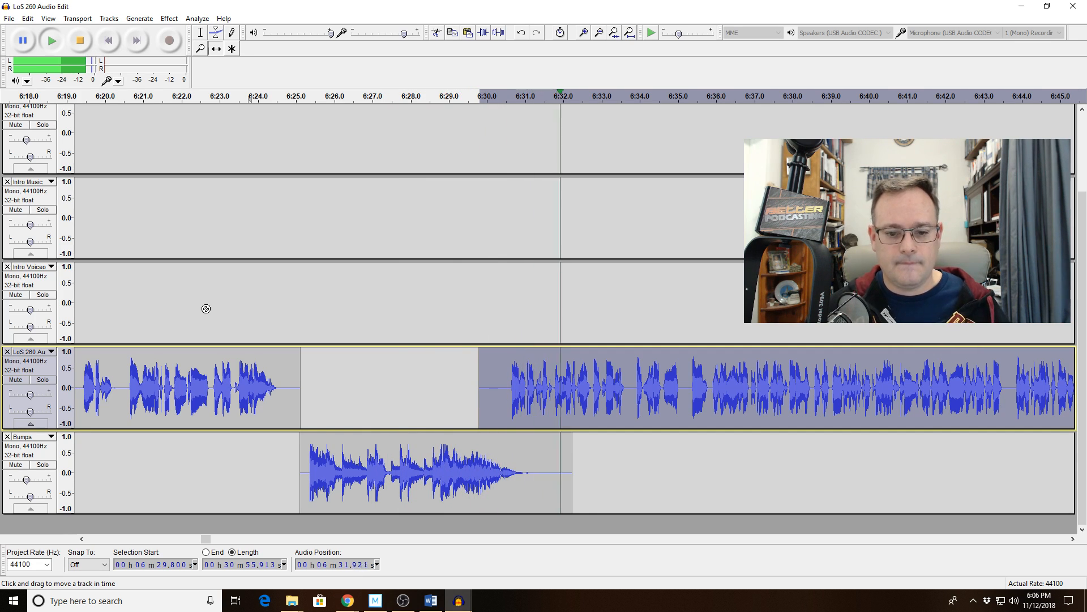
pyautogui.press('space')
pyautogui.moveTo(543, 403); pyautogui.dragTo(549, 404)
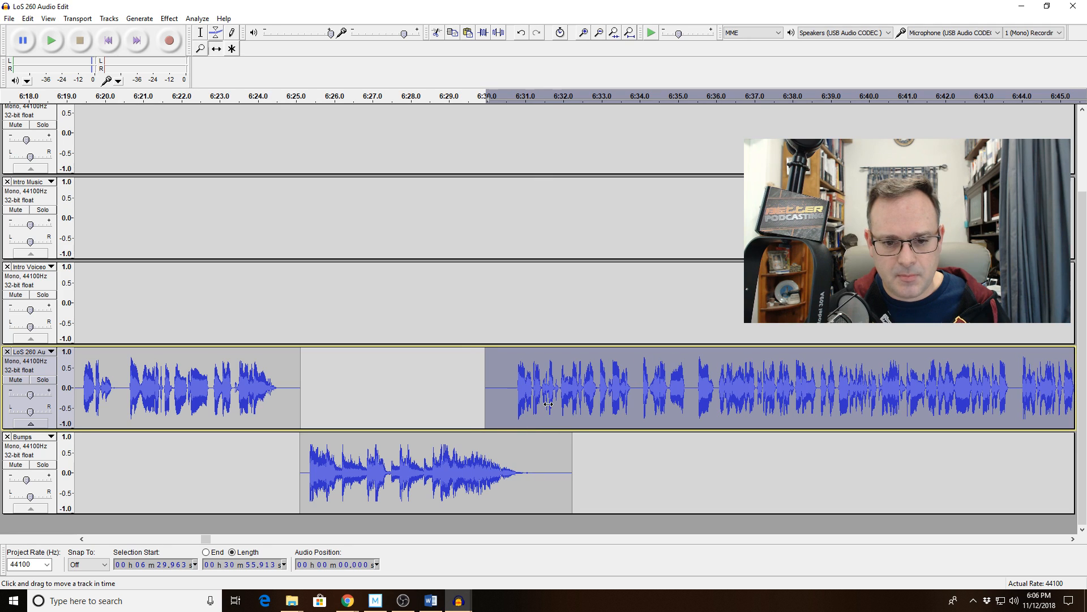
# Play the adjusted transition from about 6:29 and from about 6:23 to check the bump's overlap with the speech
pyautogui.click(451, 96)
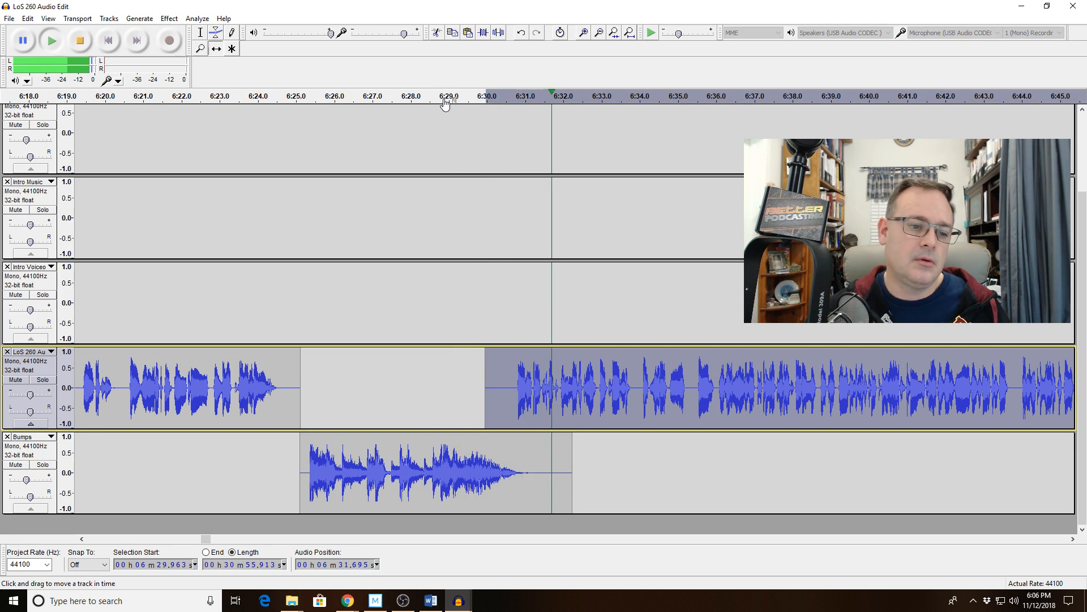
pyautogui.press('space')
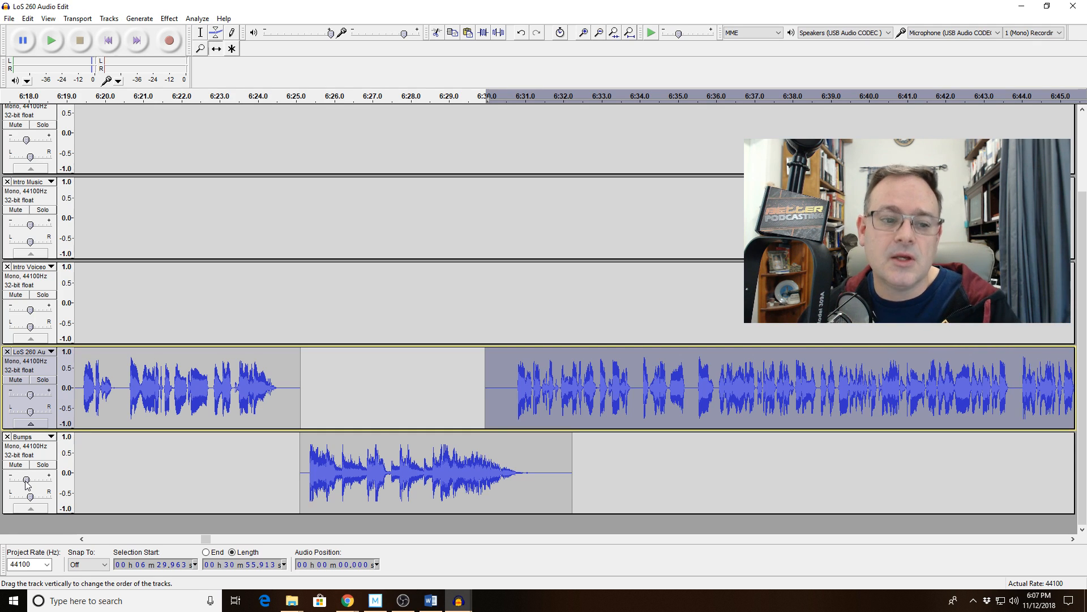
pyautogui.click(223, 97)
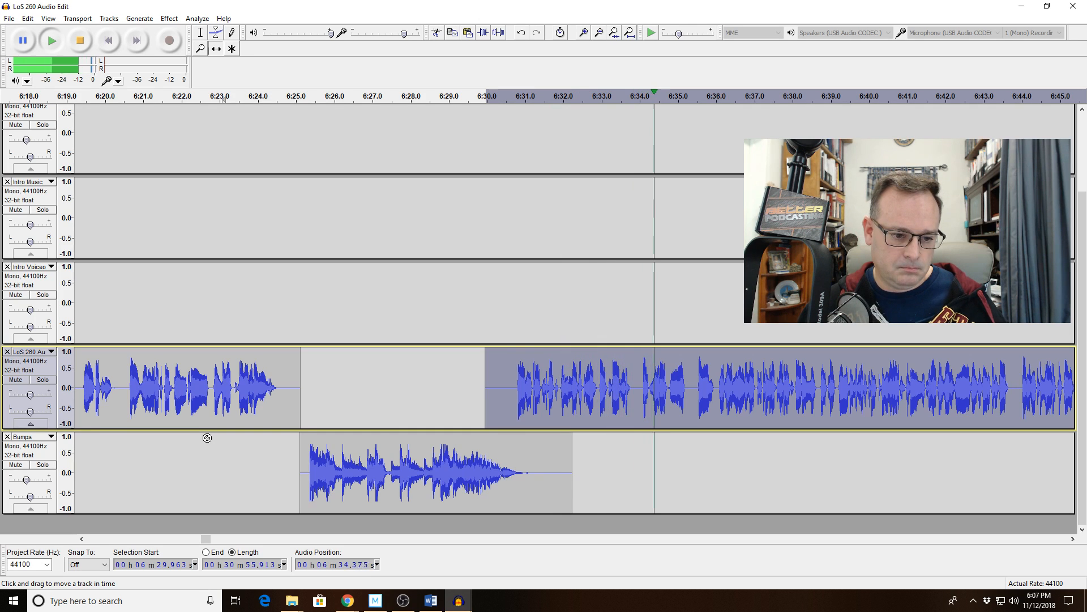
pyautogui.click(263, 86)
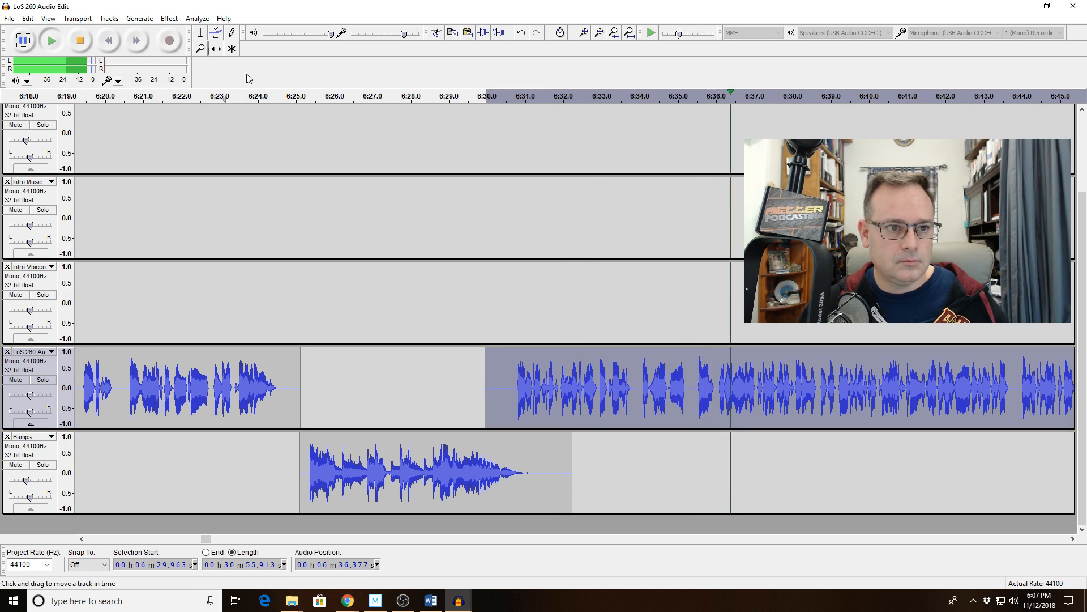
# Play short selections of the speech between about 6:32.64 and 6:37.02 to locate the sound to cut
pyautogui.moveTo(588, 386); pyautogui.dragTo(754, 390)
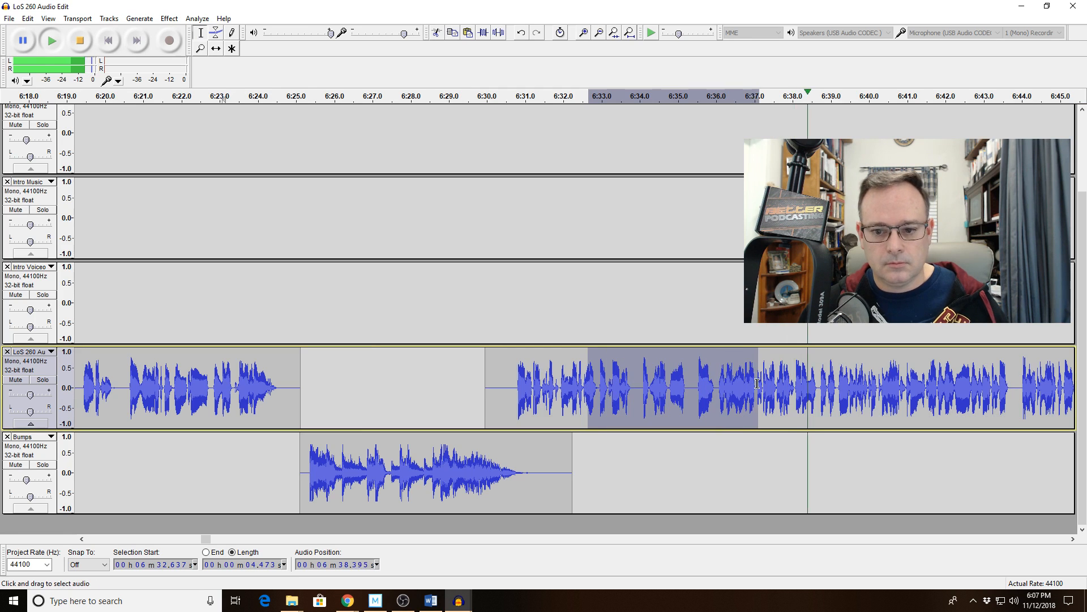
pyautogui.press('space')
pyautogui.click(611, 37)
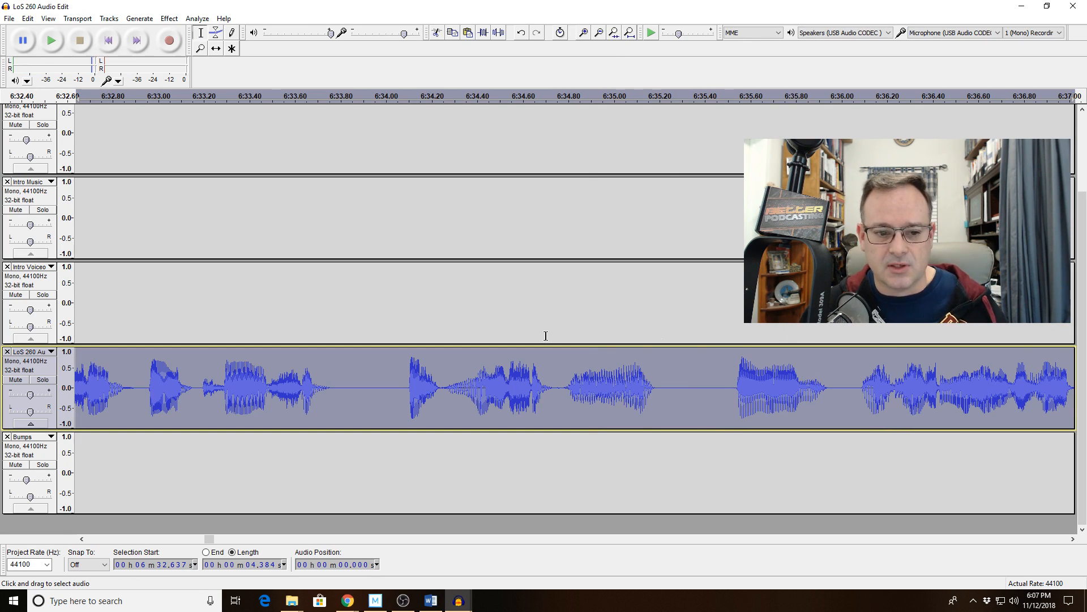
pyautogui.press('space')
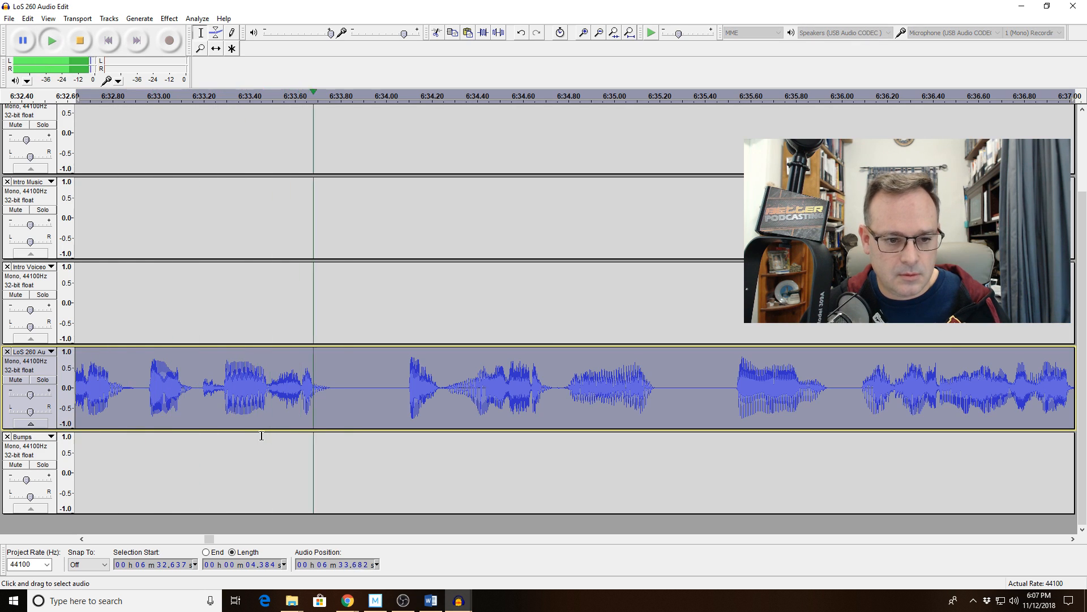
pyautogui.moveTo(215, 389); pyautogui.dragTo(356, 388)
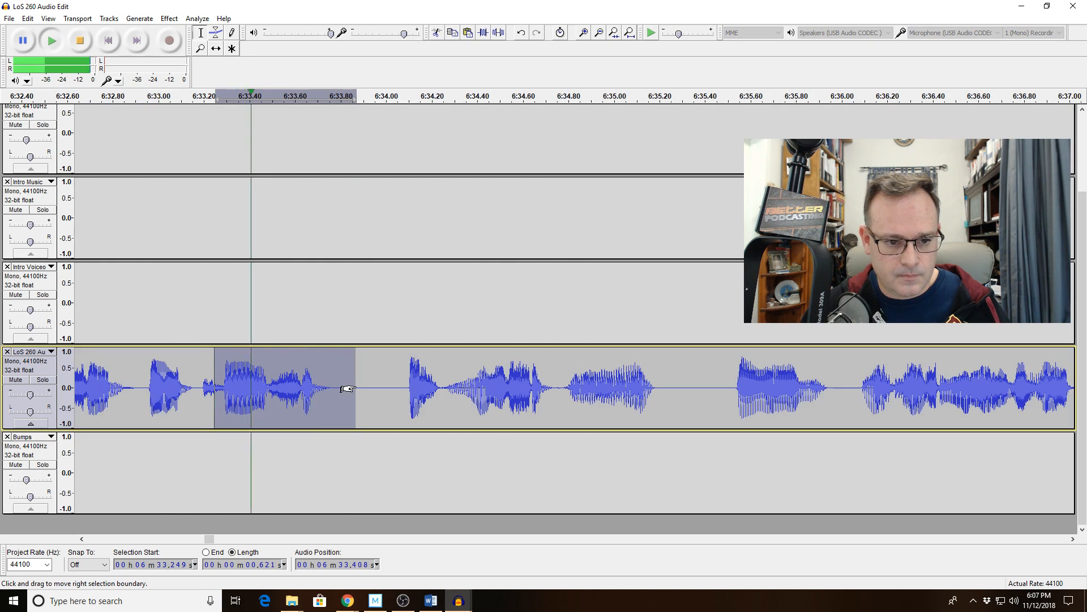
pyautogui.click(268, 386)
pyautogui.moveTo(91, 388); pyautogui.dragTo(277, 398)
pyautogui.press('space')
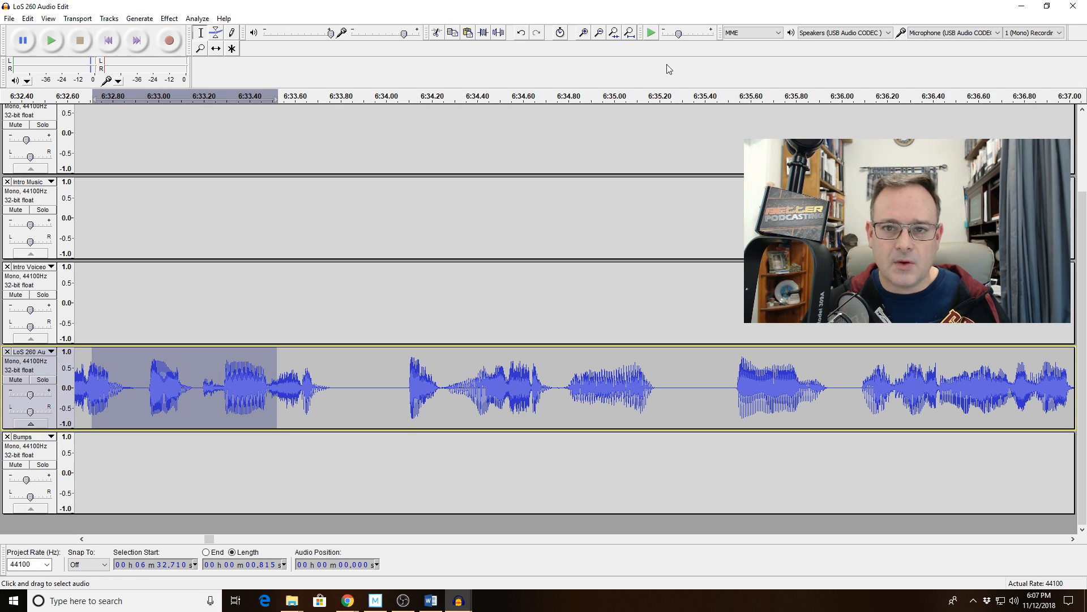
# Play the speech from about 6:32.24 to pinpoint the stray sound in the episode track
pyautogui.click(581, 35)
pyautogui.click(581, 35)
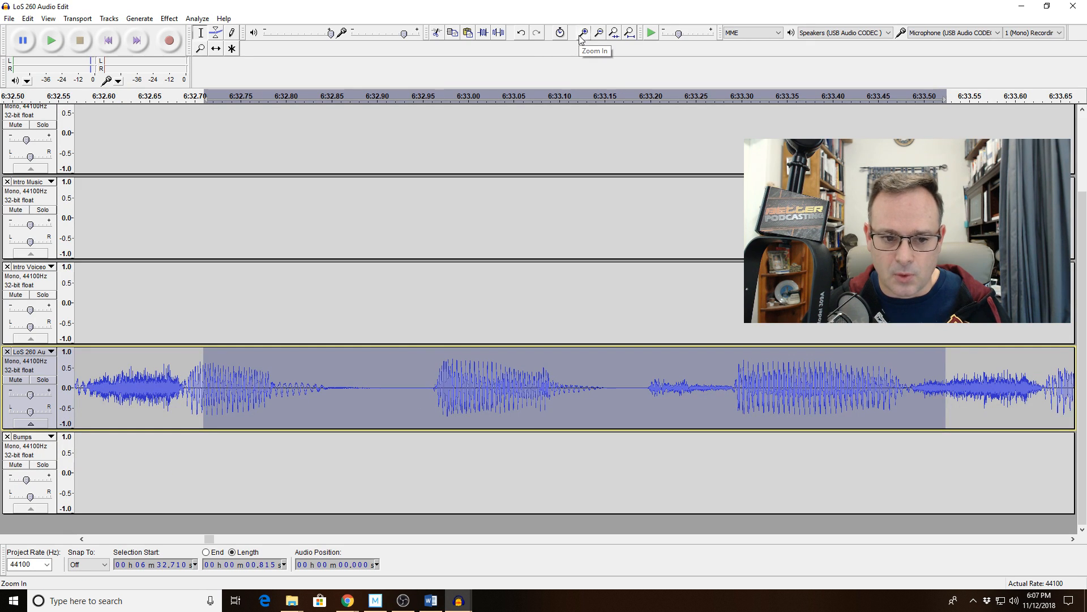
pyautogui.click(601, 35)
pyautogui.click(601, 35)
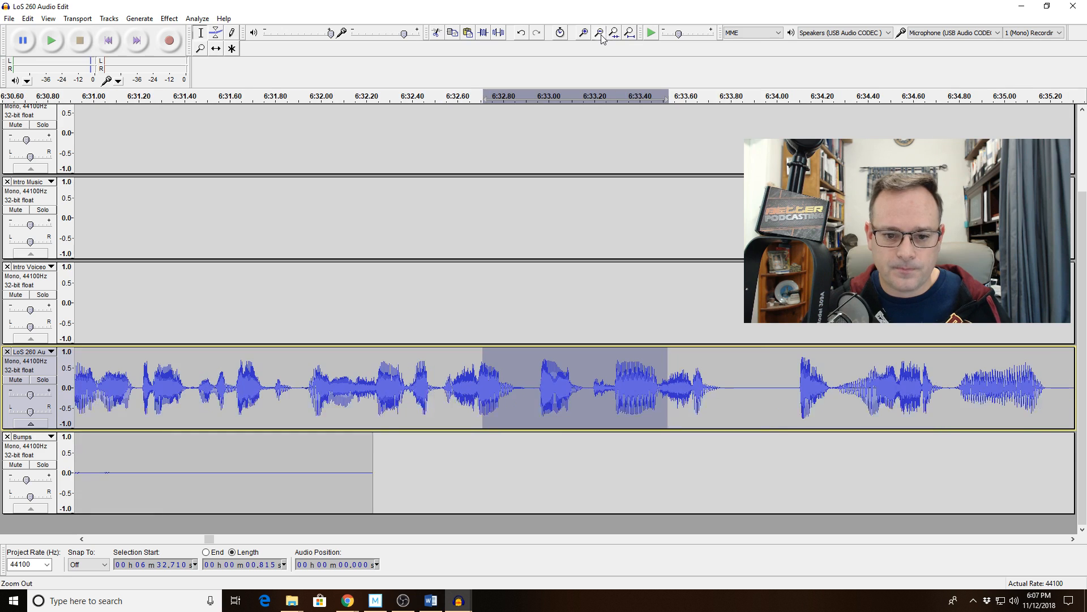
pyautogui.press('space')
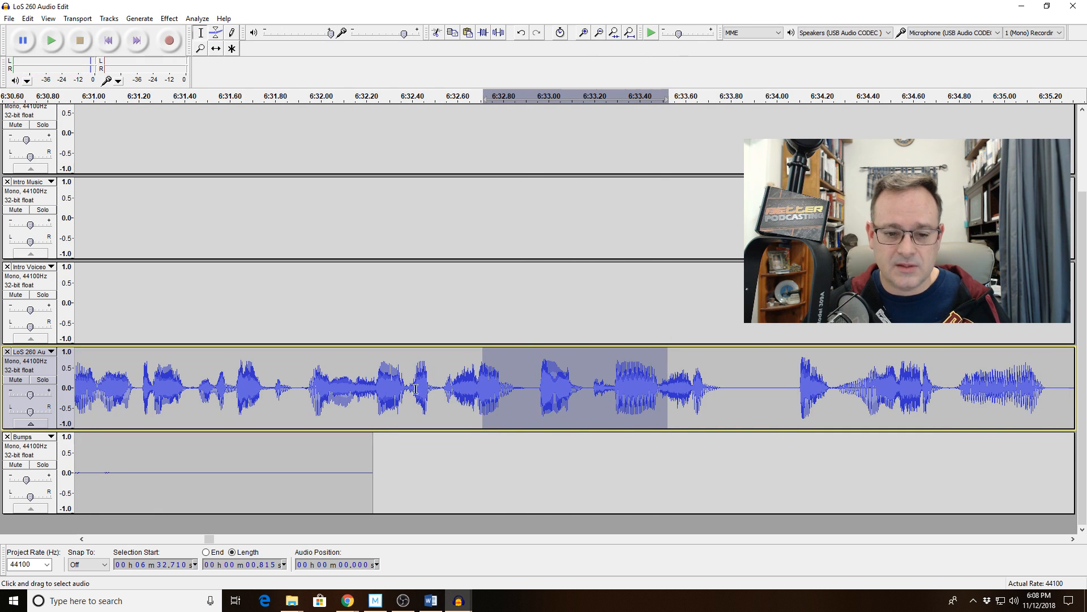
pyautogui.click(378, 387)
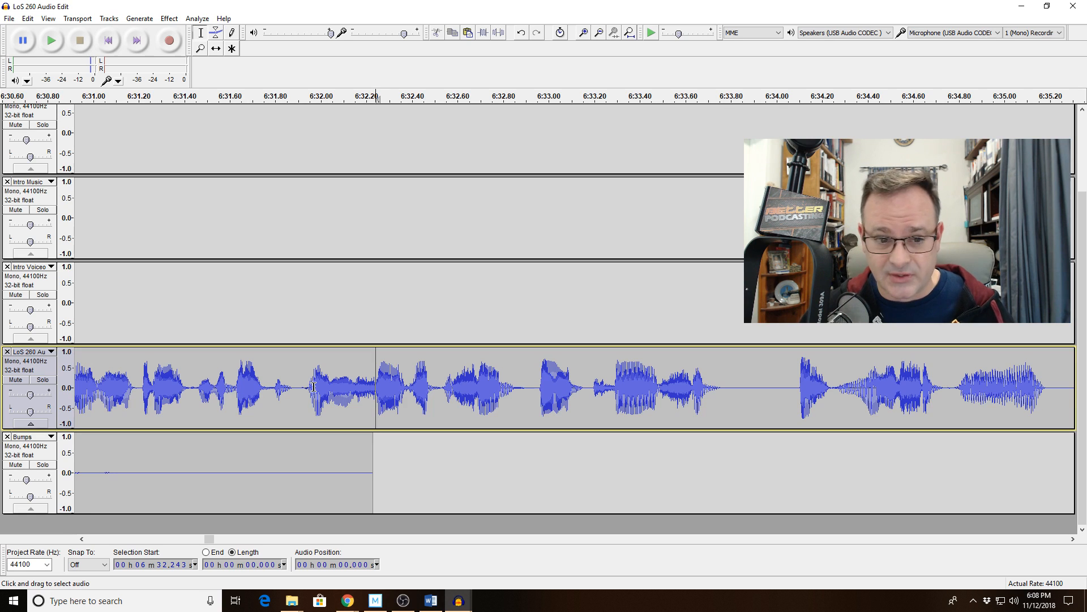
pyautogui.press('space')
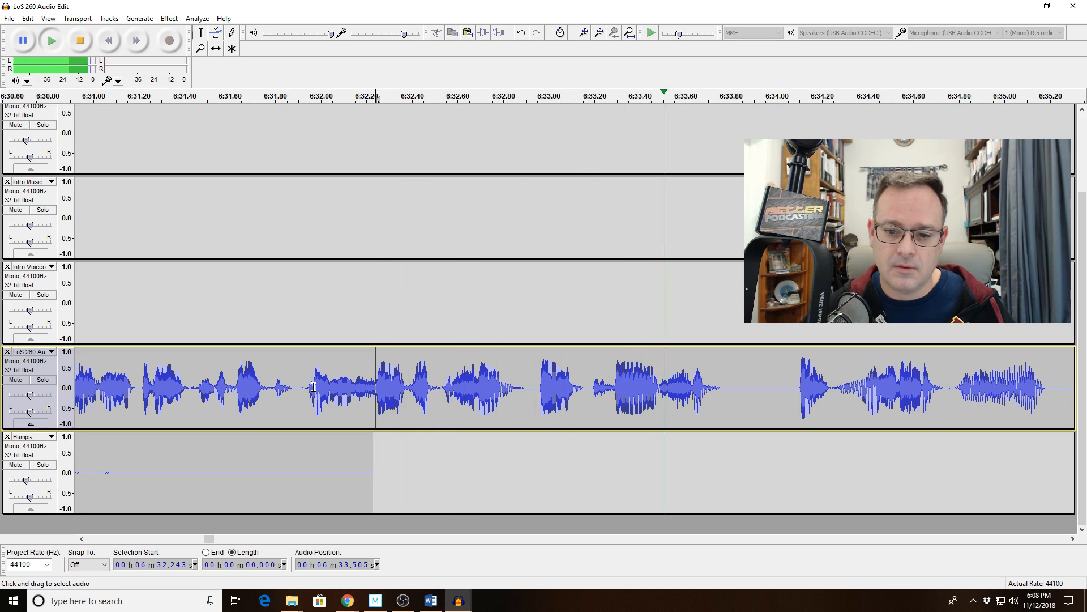
pyautogui.press('space')
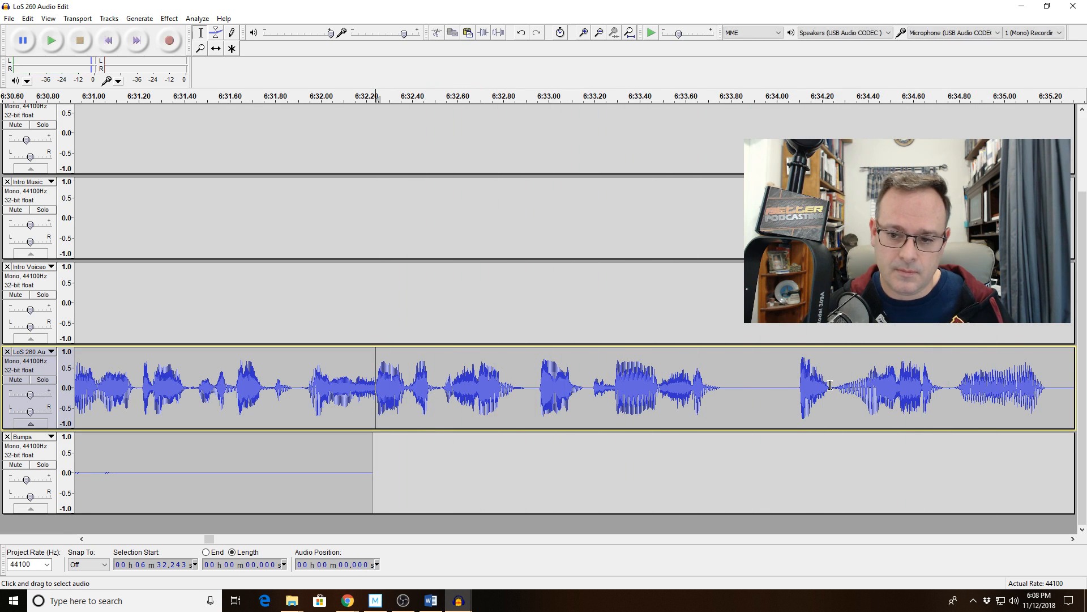
# Delete the short sound starting at about 6:34.09 in the episode track and play the cut from about 6:32.21
pyautogui.moveTo(829, 385); pyautogui.dragTo(797, 386)
pyautogui.press('Delete')
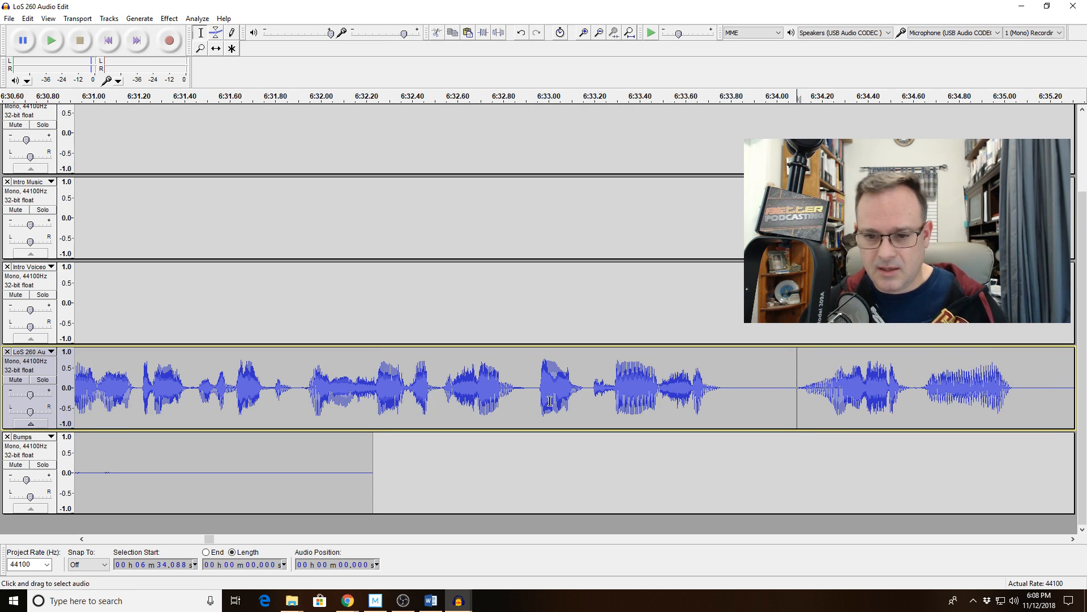
pyautogui.click(367, 388)
pyautogui.press('space')
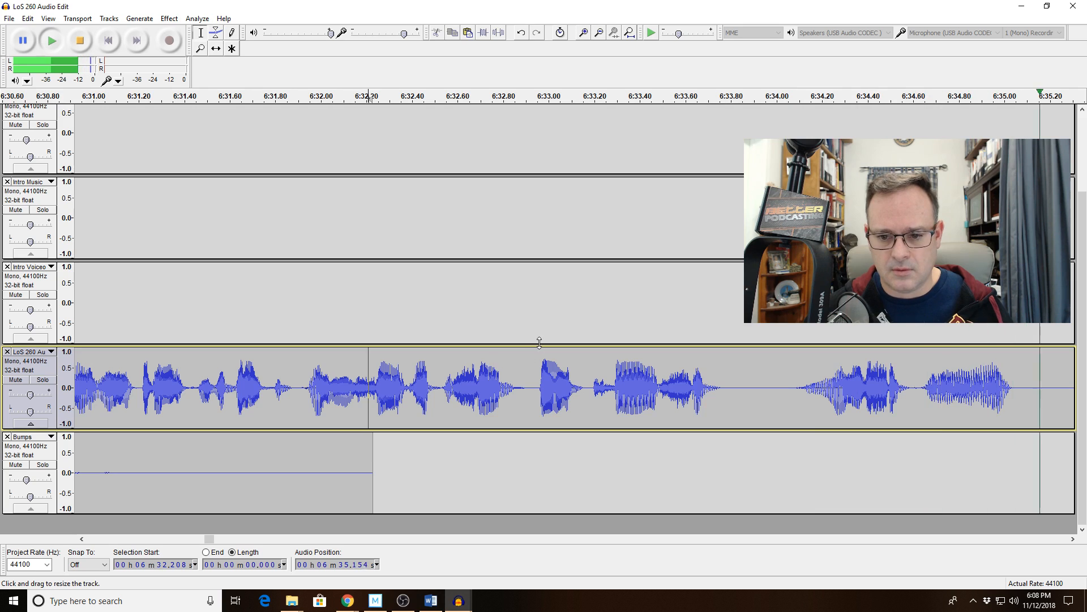
pyautogui.press('space')
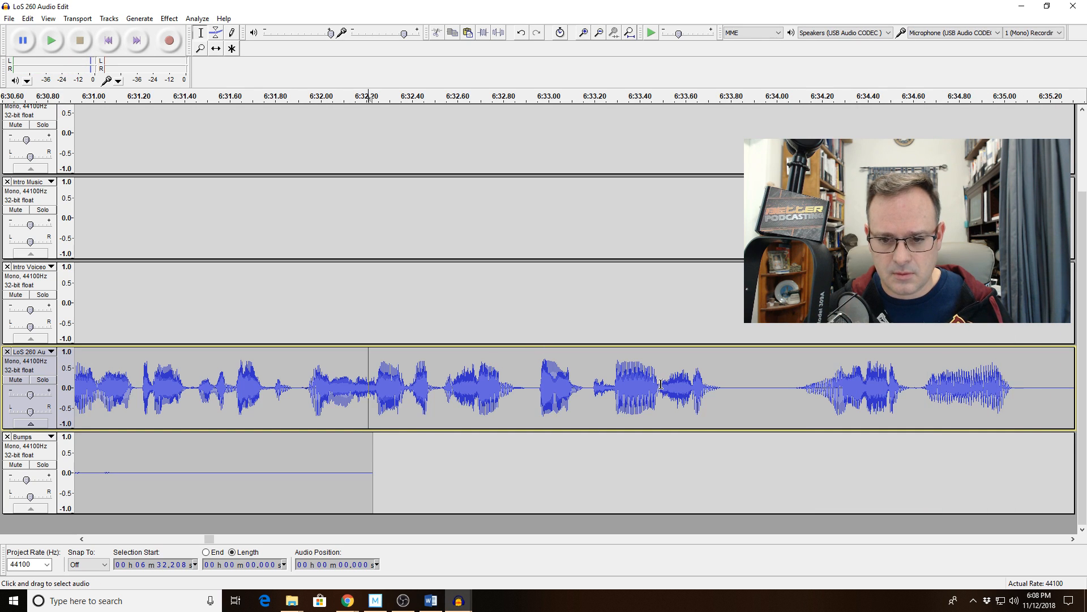
# Try deleting 0.286 s of speech from 6:33.485 and applying Fade Out to the 0.014 s just before the cut
pyautogui.moveTo(659, 384); pyautogui.dragTo(728, 398)
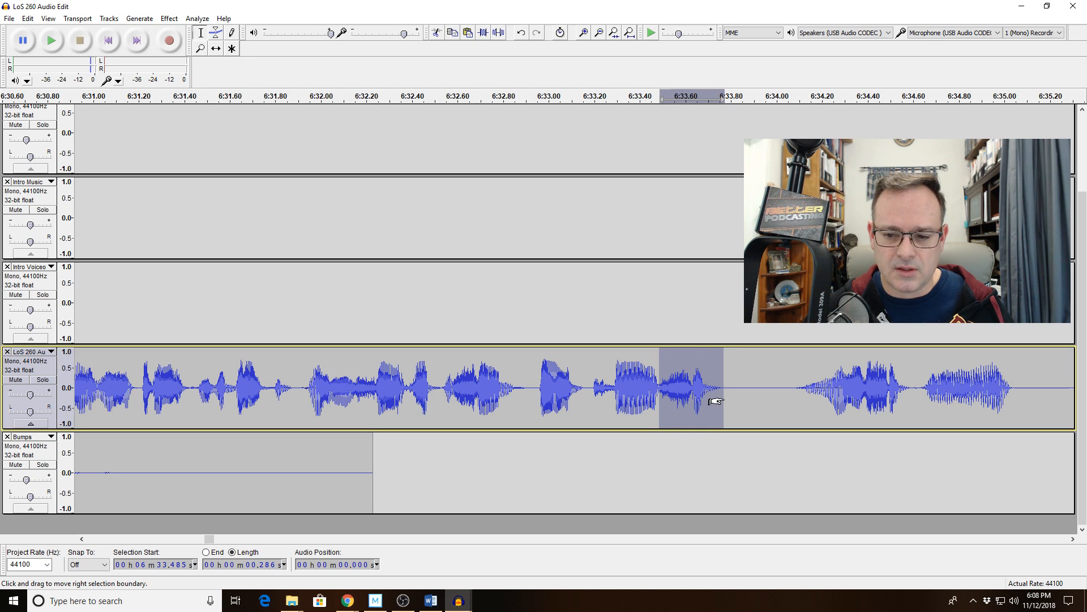
pyautogui.press('Delete')
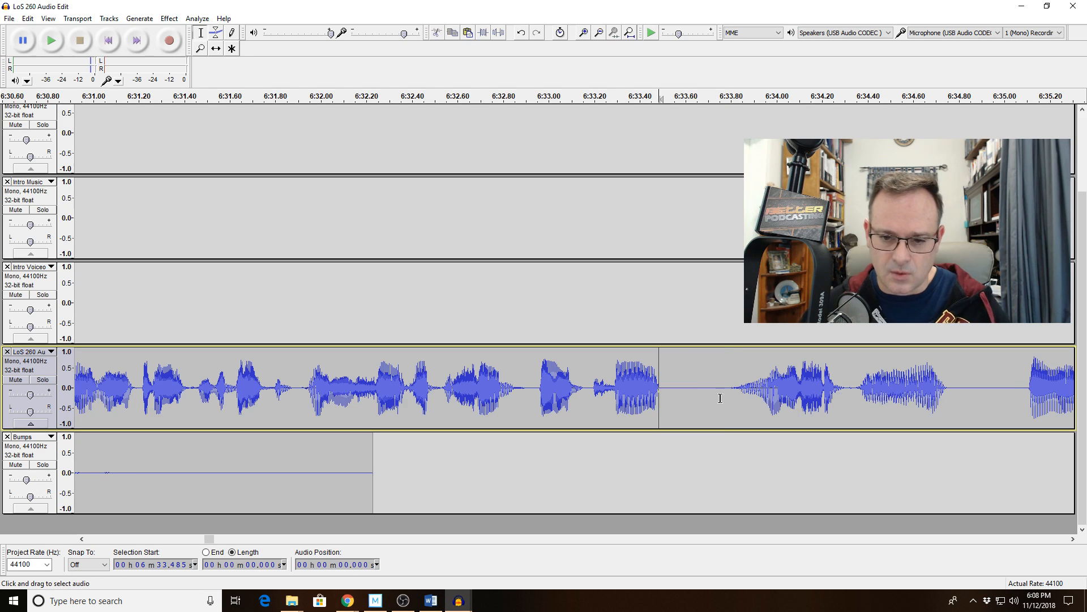
pyautogui.click(580, 37)
pyautogui.click(580, 36)
pyautogui.click(580, 36)
pyautogui.click(580, 37)
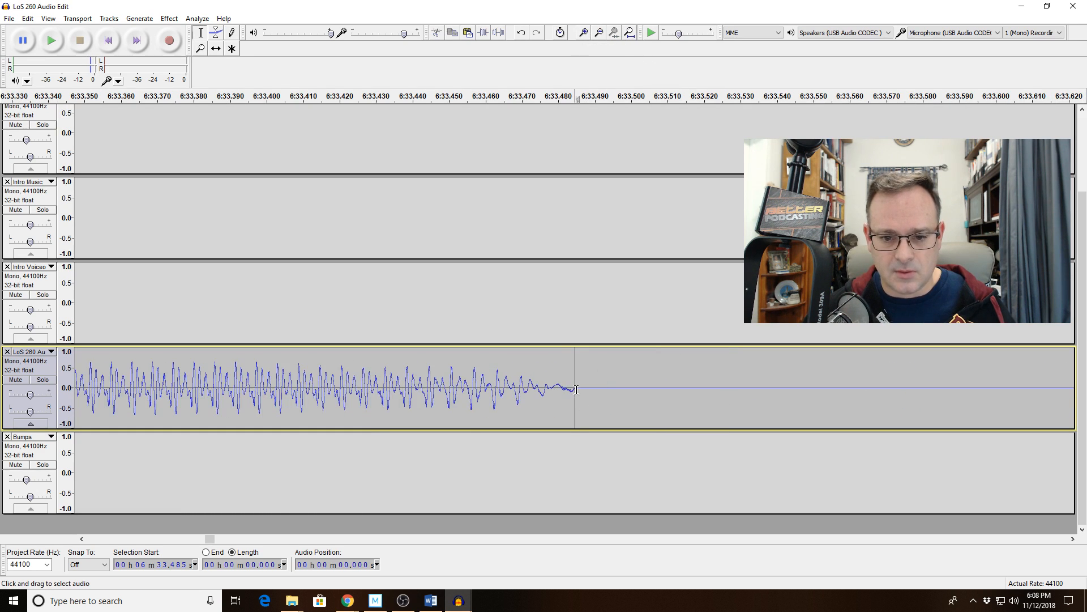
pyautogui.moveTo(578, 390); pyautogui.dragTo(528, 406)
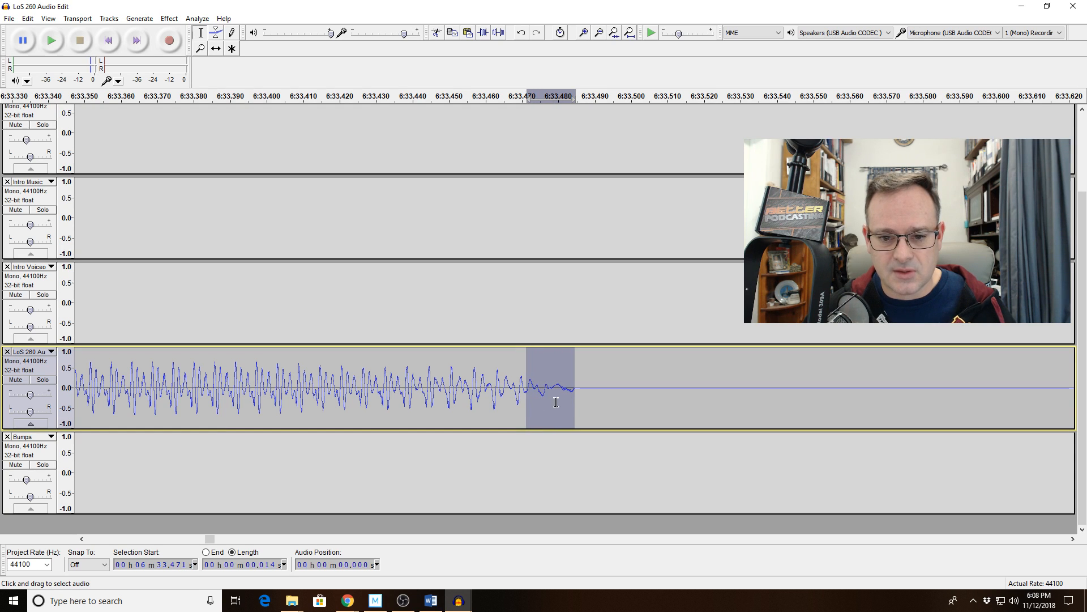
pyautogui.click(170, 18)
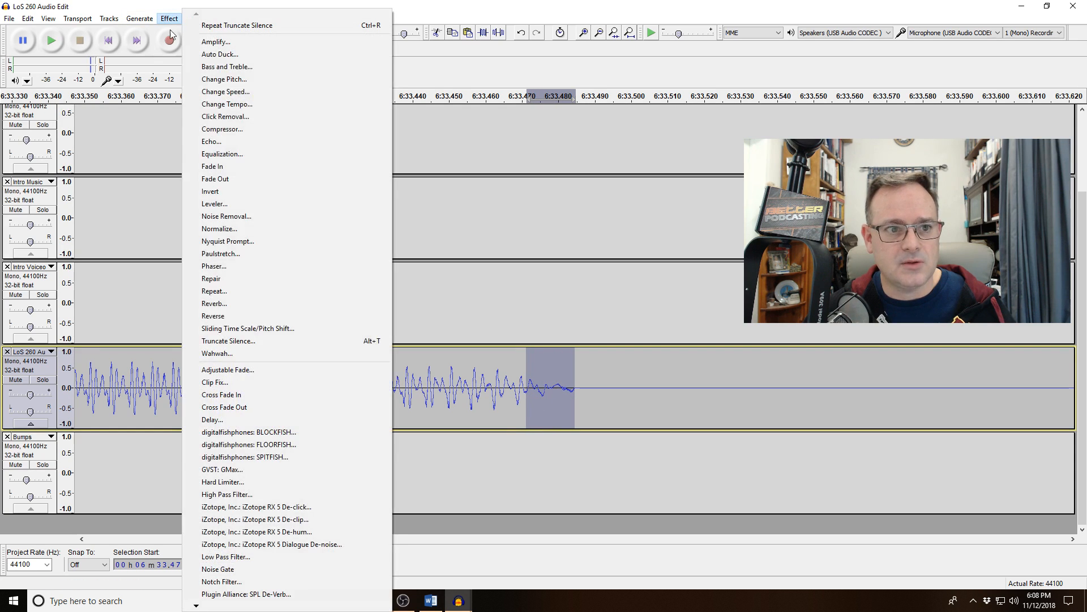
pyautogui.click(230, 182)
# Play the trimmed passage from about 6:32.07 and undo the fade-out and the deletion at 6:33.485
pyautogui.click(599, 32)
pyautogui.click(599, 32)
pyautogui.click(600, 32)
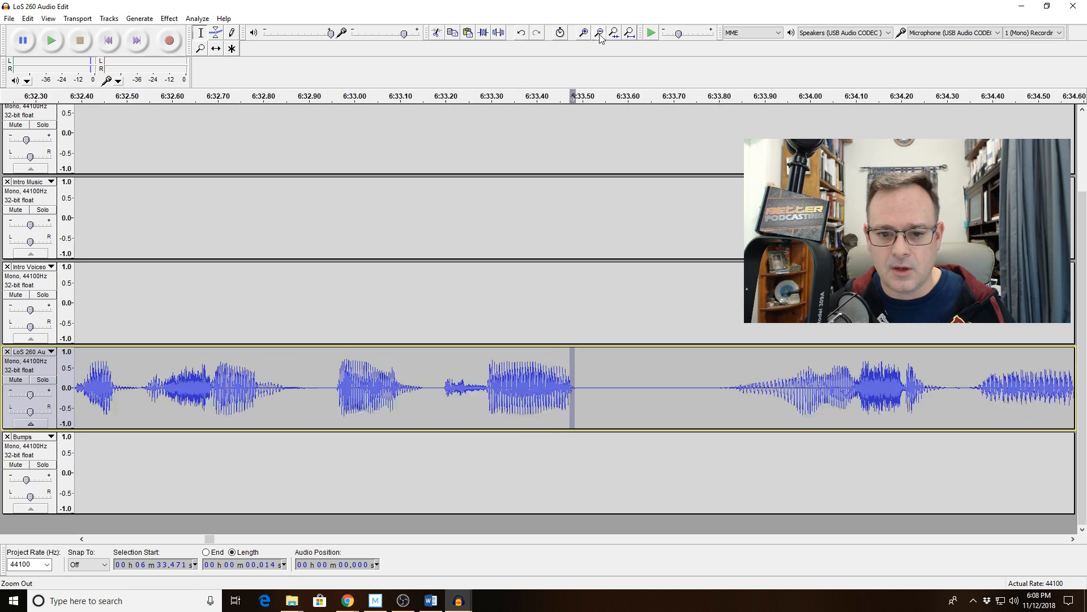
pyautogui.click(599, 32)
pyautogui.click(600, 33)
pyautogui.click(466, 374)
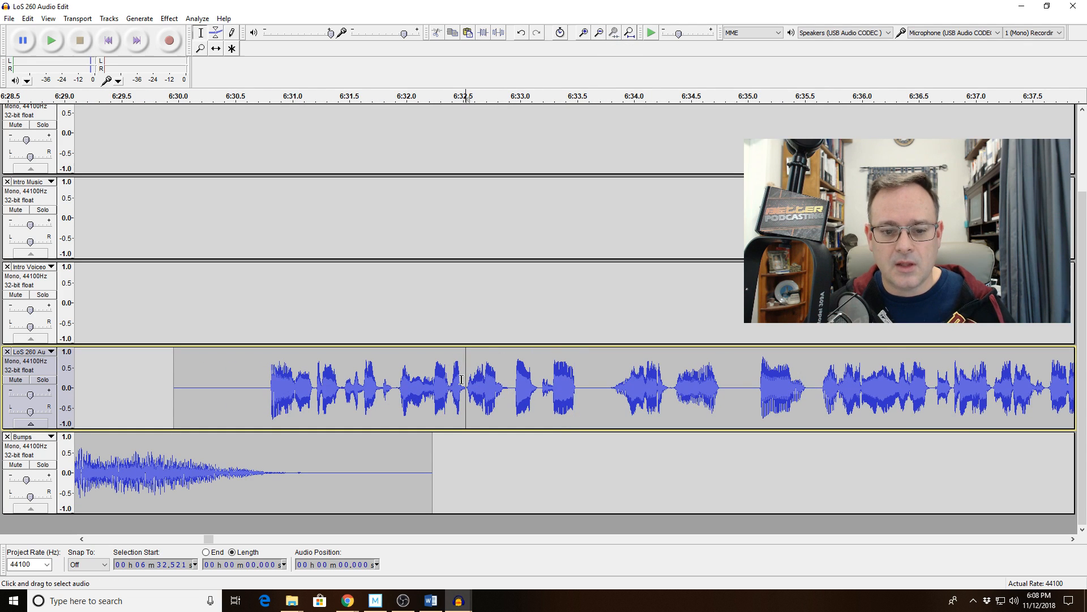
pyautogui.click(413, 401)
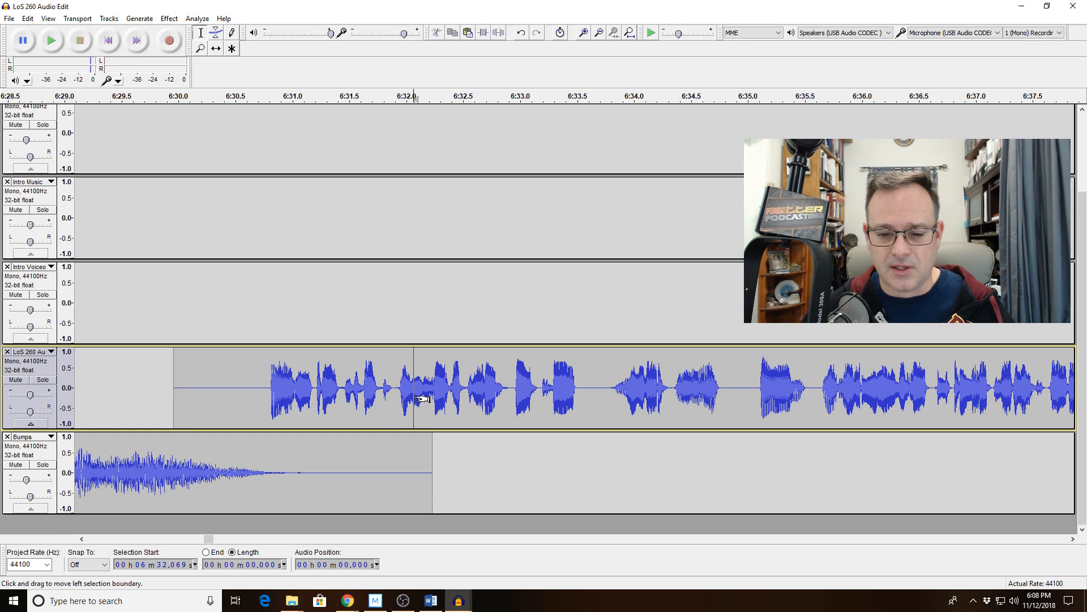
pyautogui.press('space')
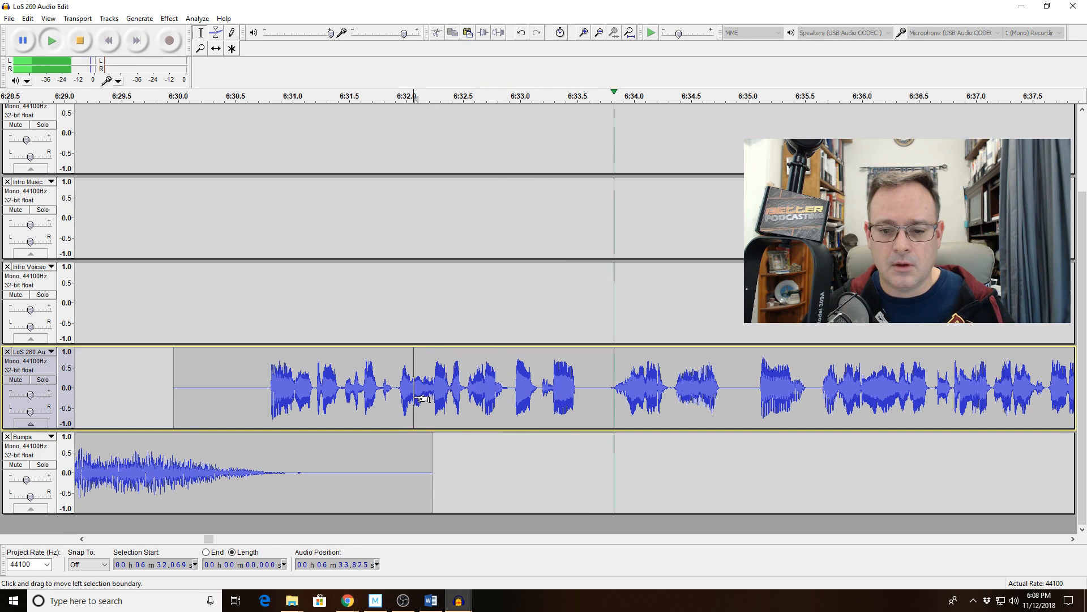
pyautogui.press('space')
pyautogui.hotkey('ctrl', 'z')
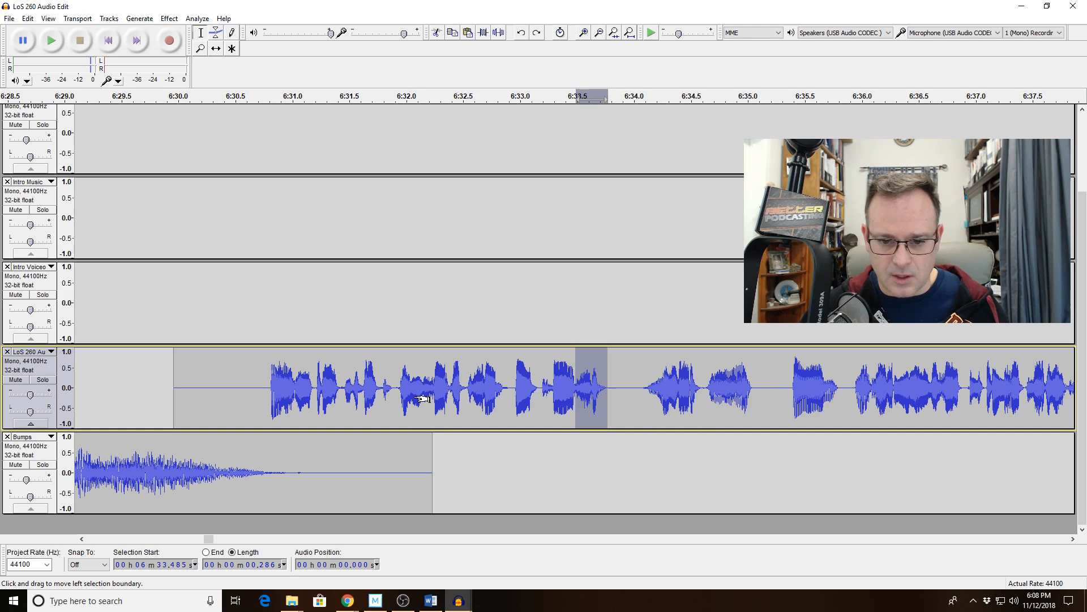
# Play the restored speech from about 6:32.86 to find the next sound to remove
pyautogui.click(505, 394)
pyautogui.press('space')
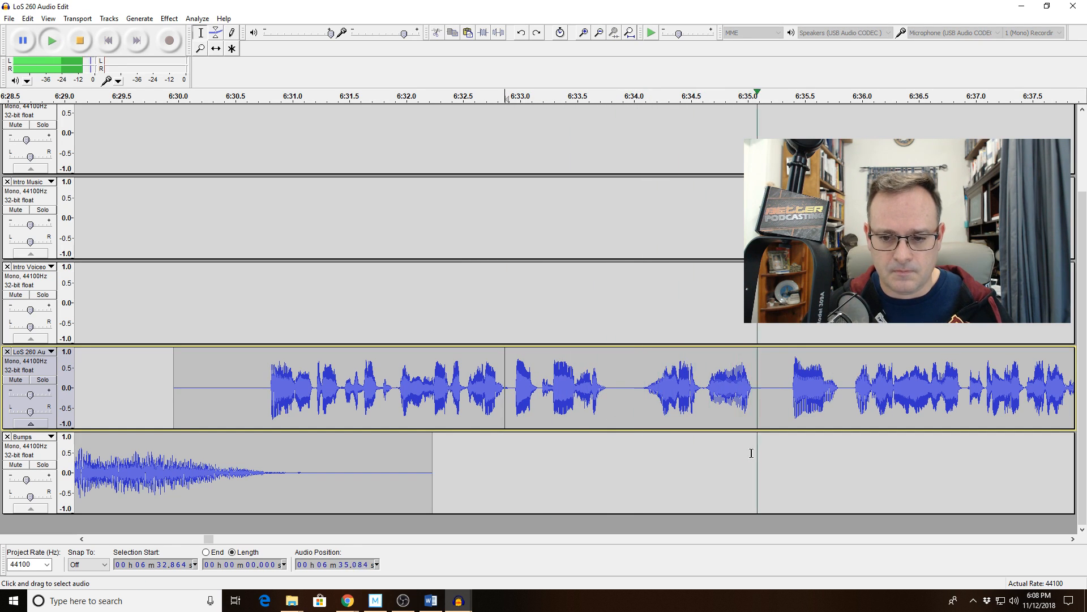
pyautogui.press('space')
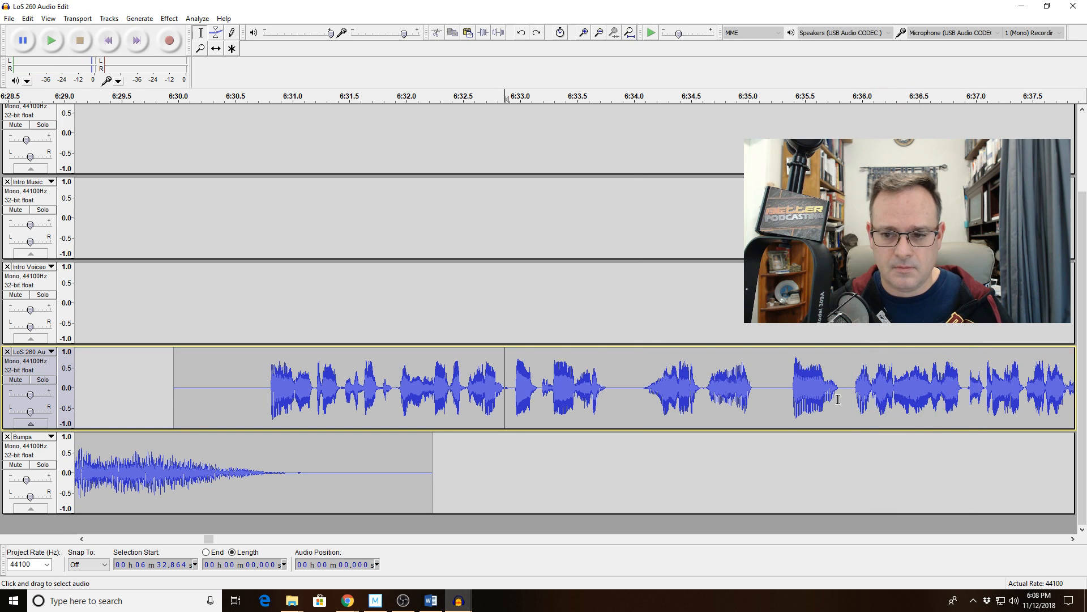
# Delete the sound between about 6:35.95 and 6:36.08 and apply Fade In to the 0.014 s starting at 6:35.935
pyautogui.moveTo(842, 391); pyautogui.dragTo(899, 391)
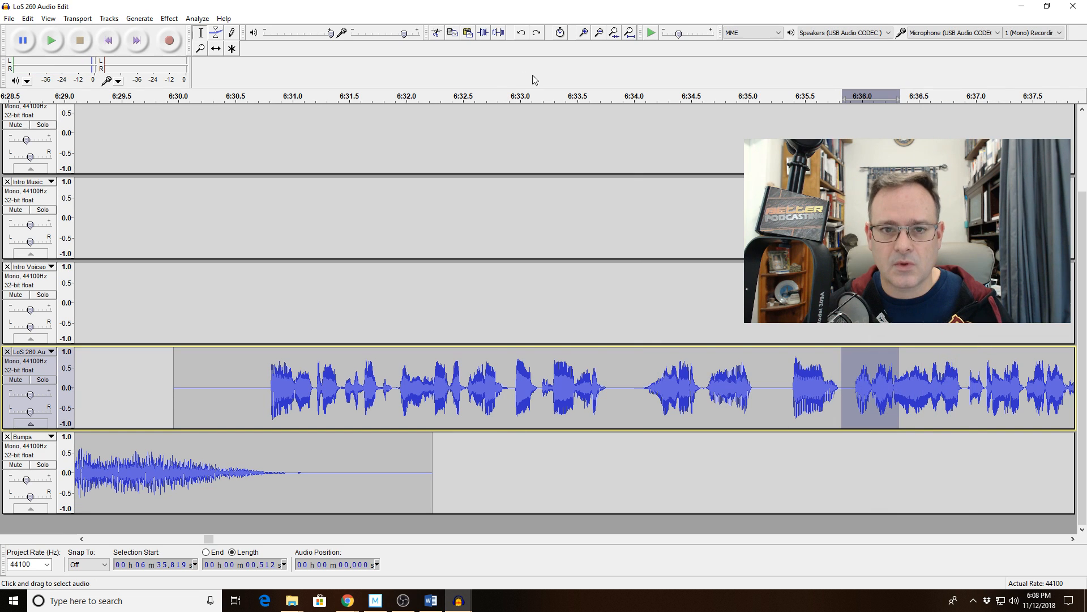
pyautogui.click(584, 33)
pyautogui.click(583, 32)
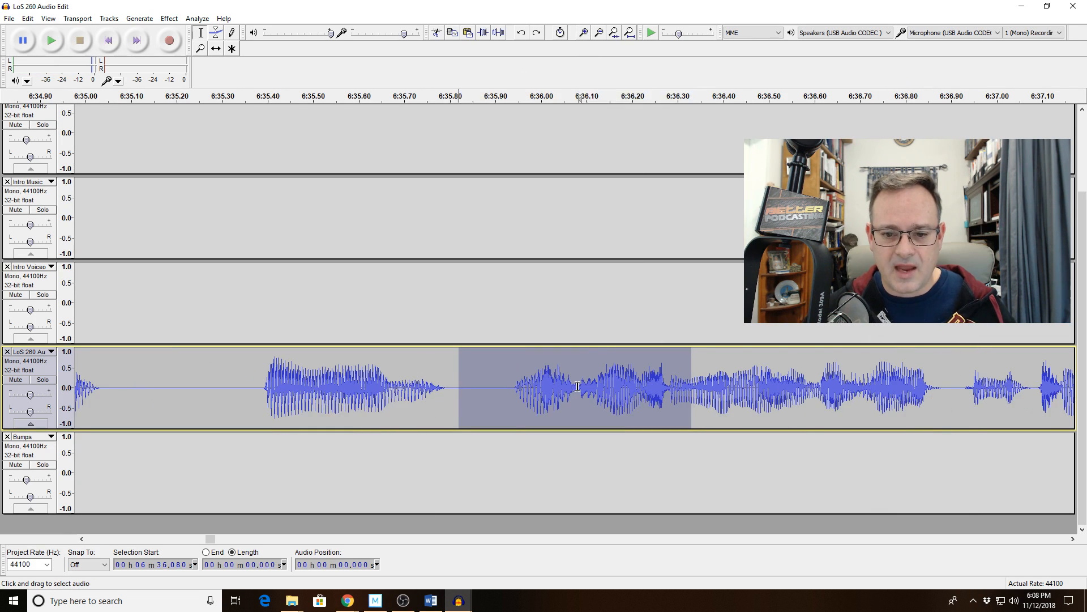
pyautogui.moveTo(577, 387); pyautogui.dragTo(517, 365)
pyautogui.press('Delete')
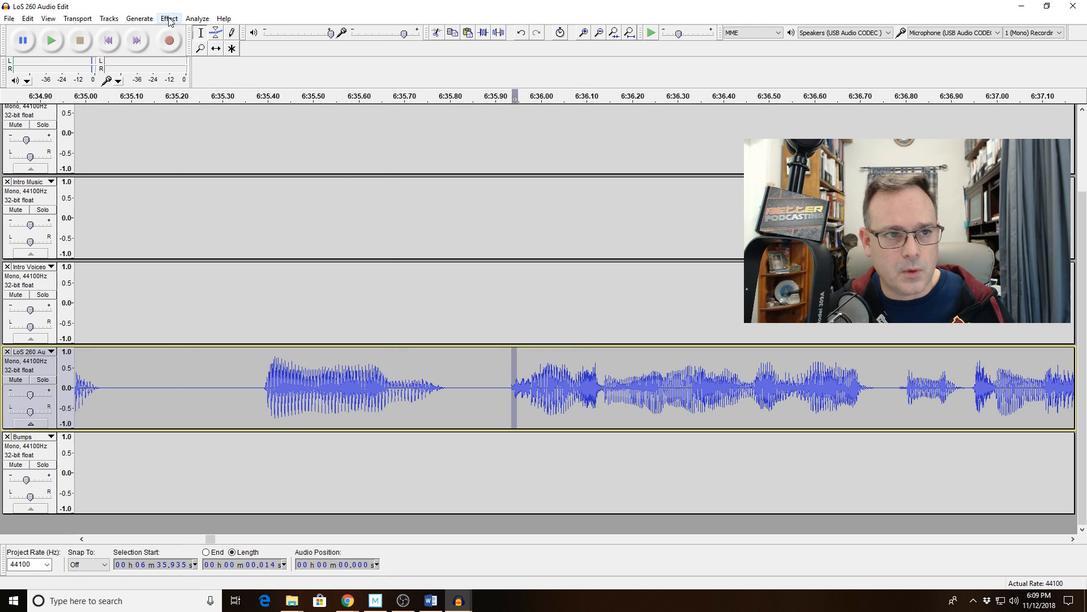
pyautogui.click(169, 19)
pyautogui.click(244, 166)
# Play the episode from about 6:35.42 to check the cut and listen through the speech that follows
pyautogui.click(275, 302)
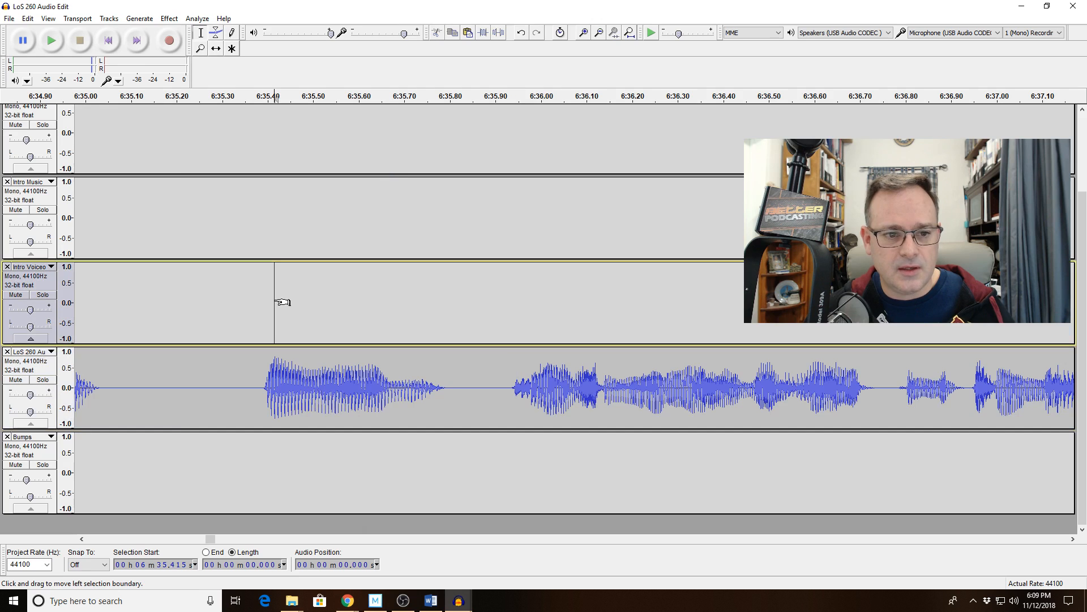
pyautogui.press('space')
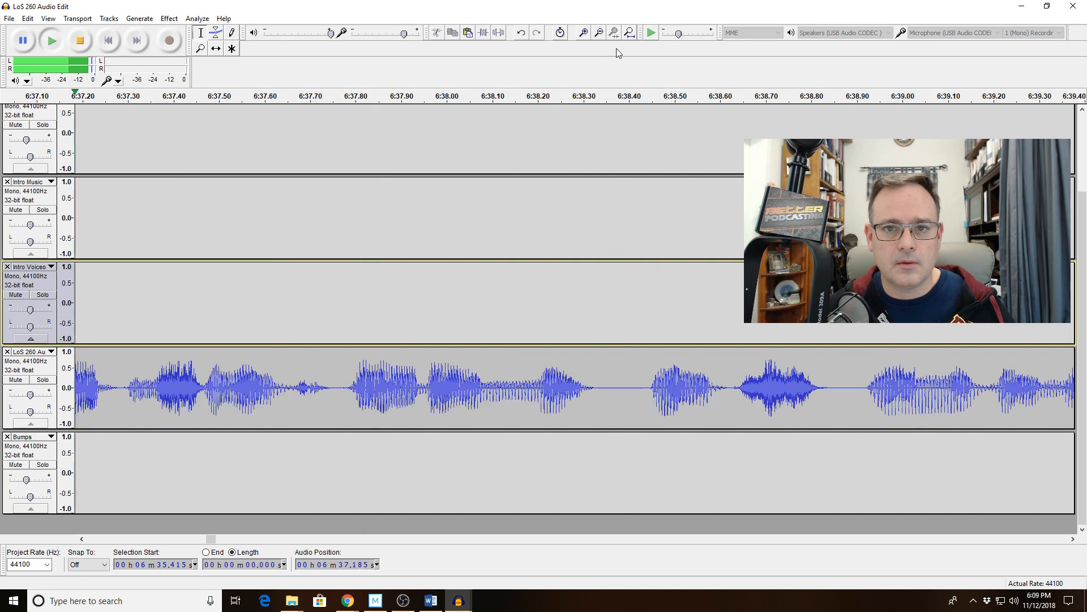
pyautogui.click(599, 33)
pyautogui.click(599, 33)
pyautogui.click(600, 33)
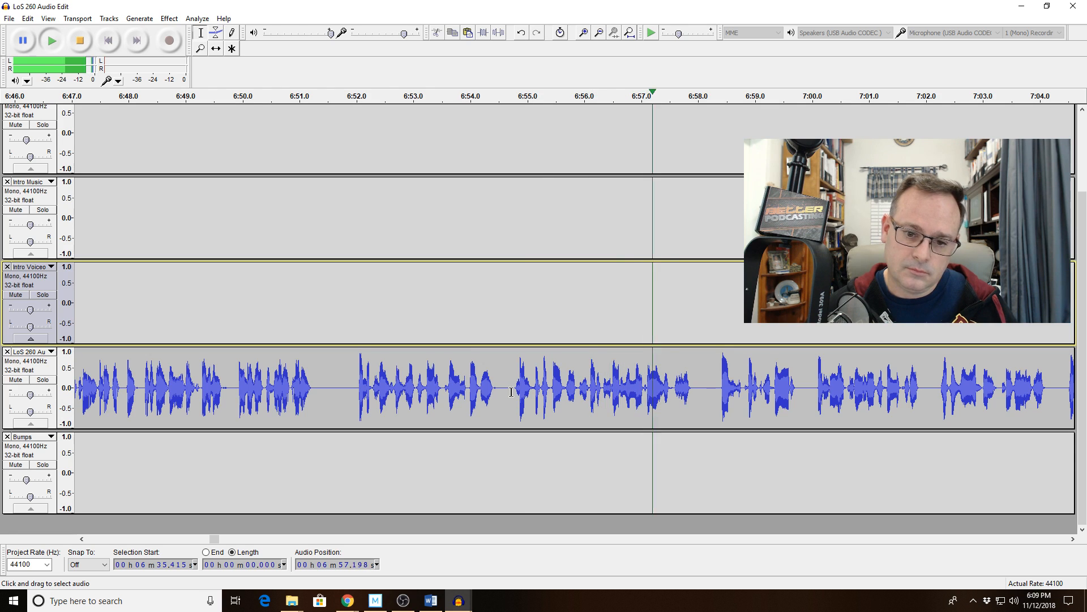
pyautogui.click(814, 540)
pyautogui.press('space')
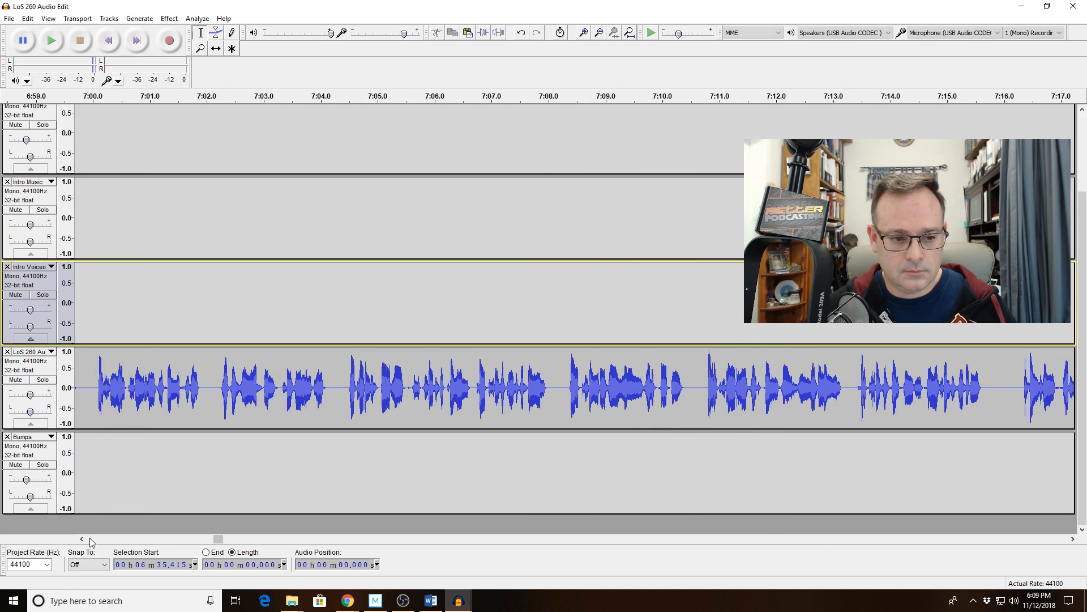
# Go back to about 6:54.82 in the episode track and replay the speech from there
pyautogui.click(84, 539)
pyautogui.click(83, 539)
pyautogui.click(84, 539)
pyautogui.click(83, 539)
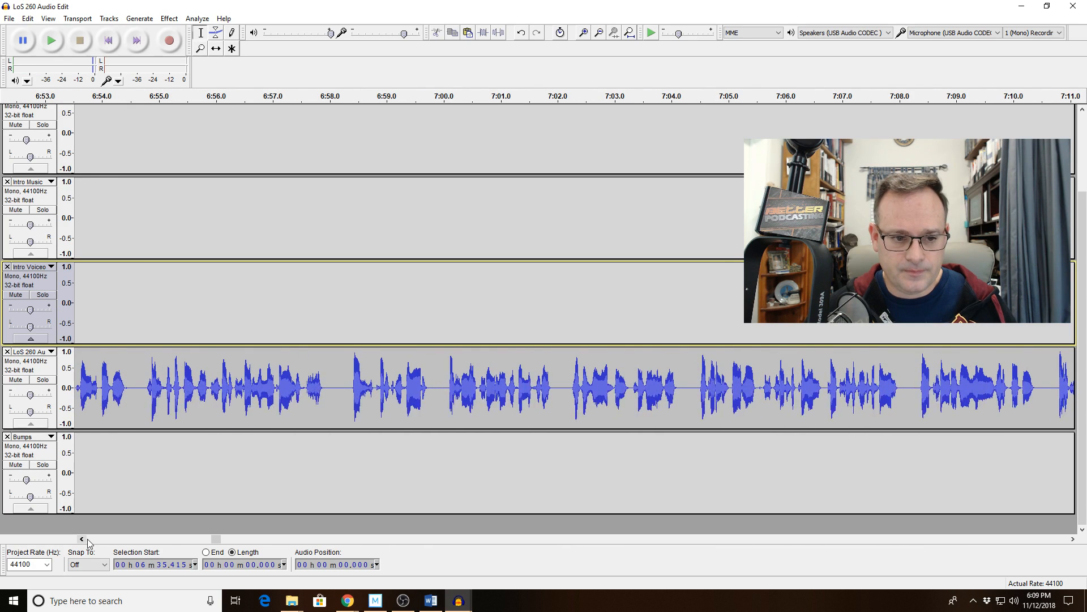
pyautogui.click(149, 399)
pyautogui.press('space')
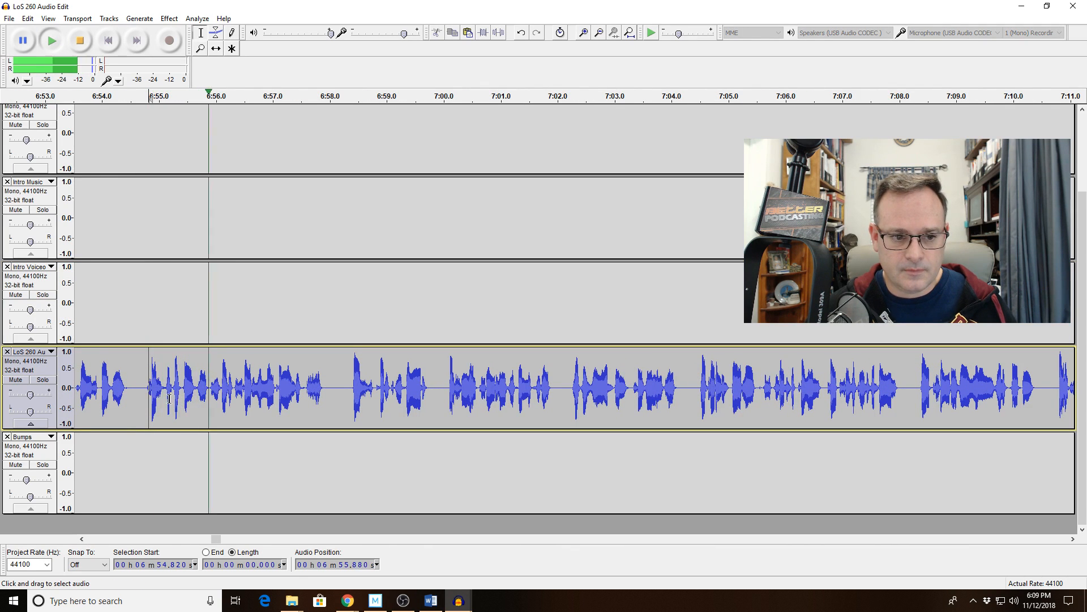
# Select the 1.123 s of speech from 6:54.751 in the episode track, enlarge it to fill the view and play it
pyautogui.moveTo(145, 398); pyautogui.dragTo(208, 398)
pyautogui.press('space')
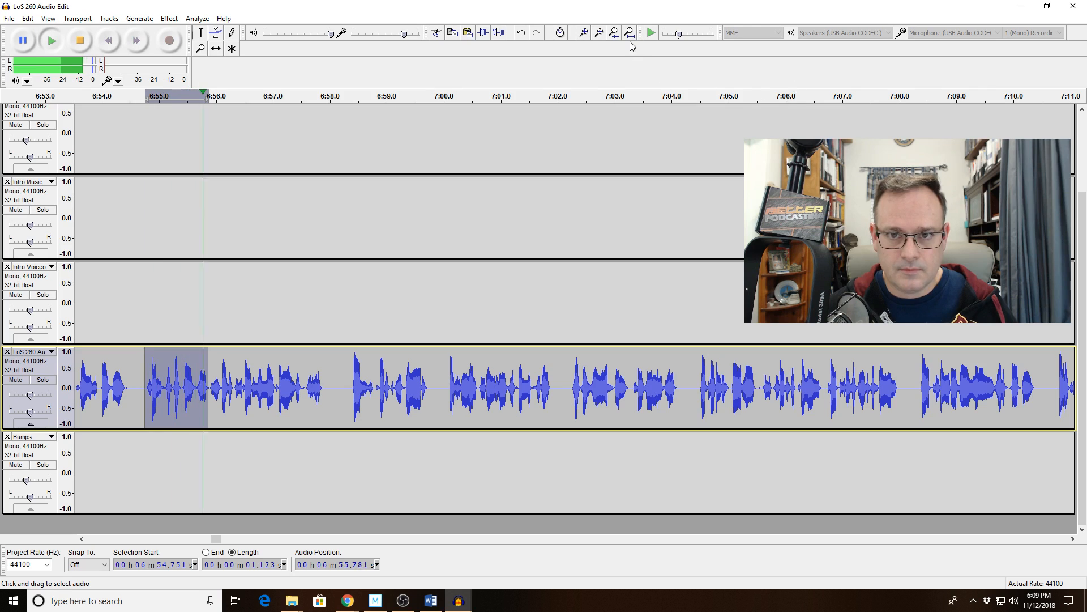
pyautogui.click(614, 34)
pyautogui.press('space')
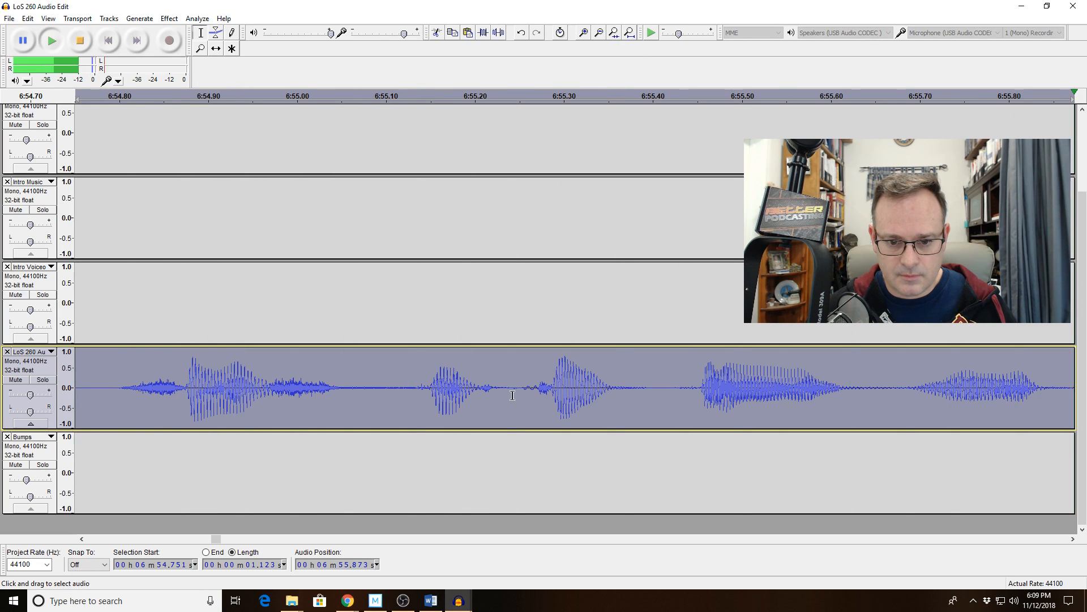
# Play the sounds between about 6:55.07 and 6:55.44, and select the 0.114 s sound starting at 6:55.254
pyautogui.moveTo(521, 391); pyautogui.dragTo(684, 395)
pyautogui.press('space')
pyautogui.press('space')
pyautogui.keyDown('shift'); pyautogui.click(363, 375); pyautogui.keyUp('shift')
pyautogui.press('space')
pyautogui.press('space')
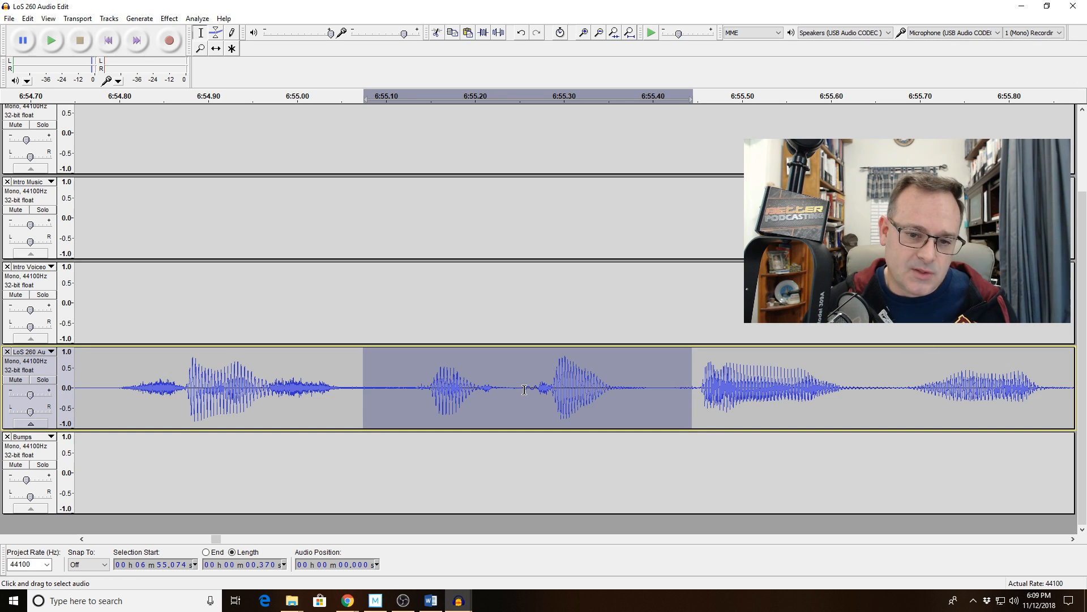
pyautogui.moveTo(525, 390); pyautogui.dragTo(625, 389)
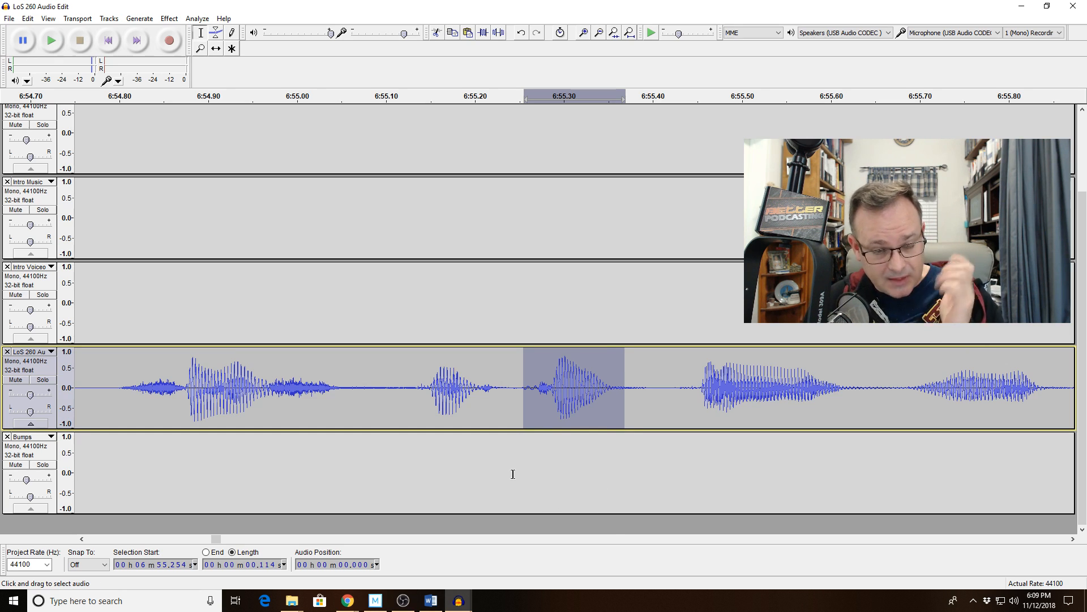
# Switch to the LoS 260 Video project in Movie Studio, find the matching passage and play the track 8 clip from 00:07:18:09
pyautogui.click(386, 603)
pyautogui.scroll(-5, 384, 415)
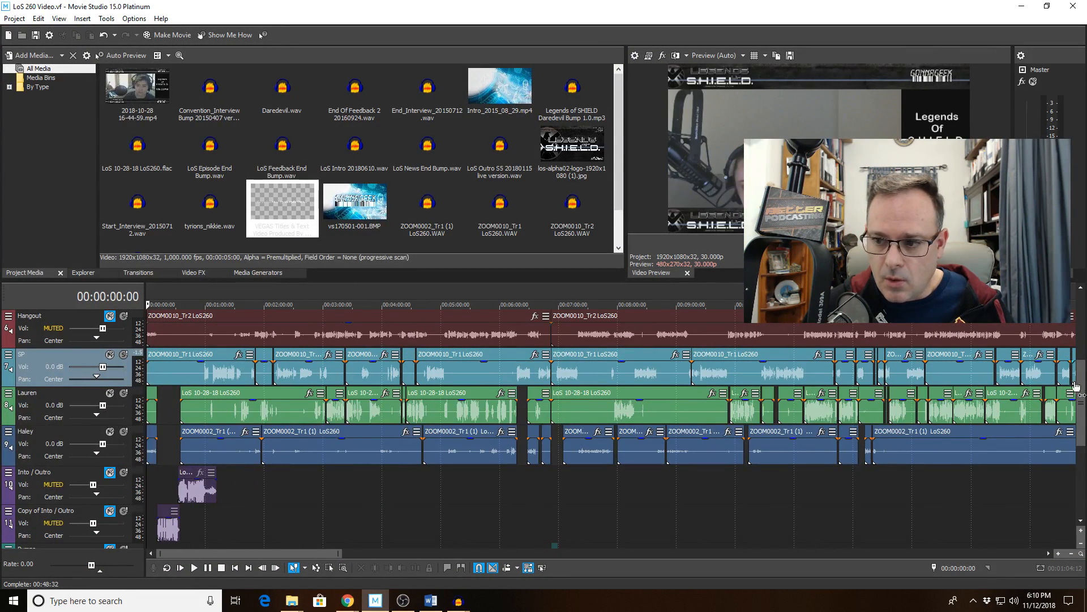
pyautogui.moveTo(1076, 385); pyautogui.dragTo(1075, 415)
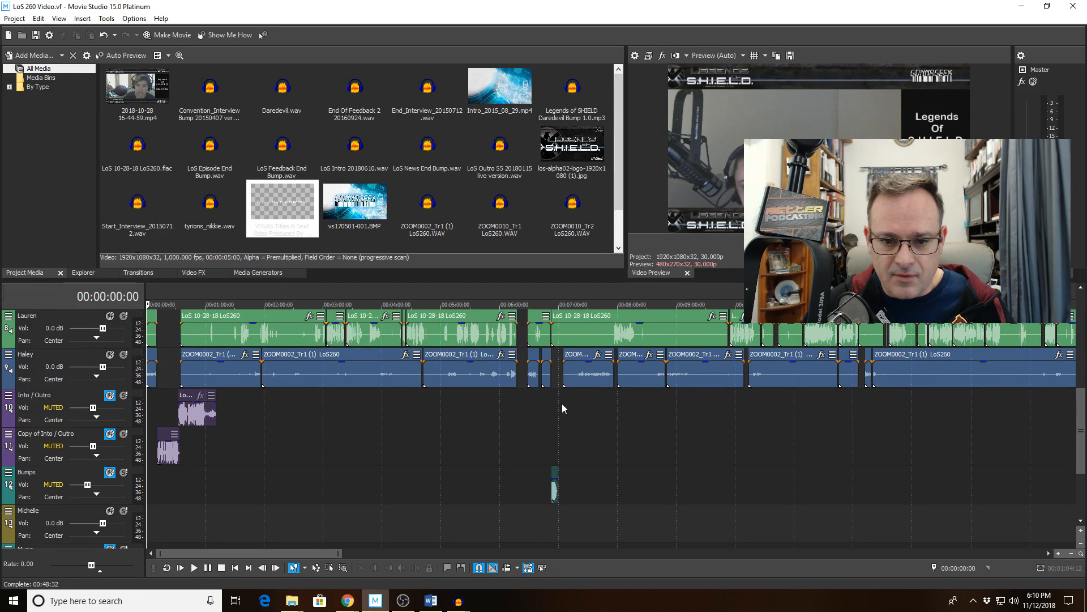
pyautogui.click(576, 334)
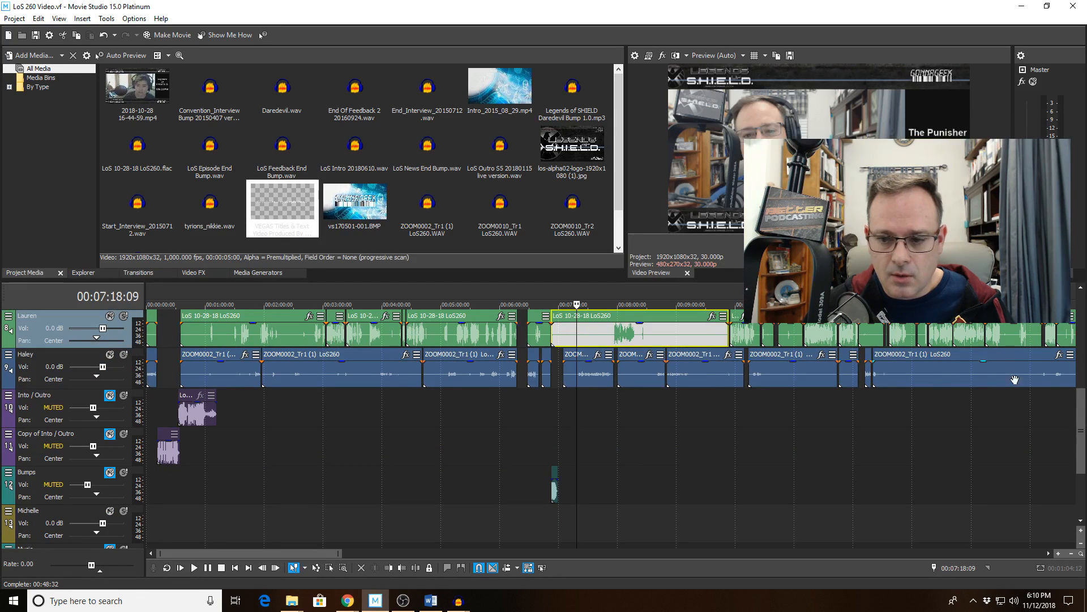
pyautogui.moveTo(1077, 408); pyautogui.dragTo(1078, 379)
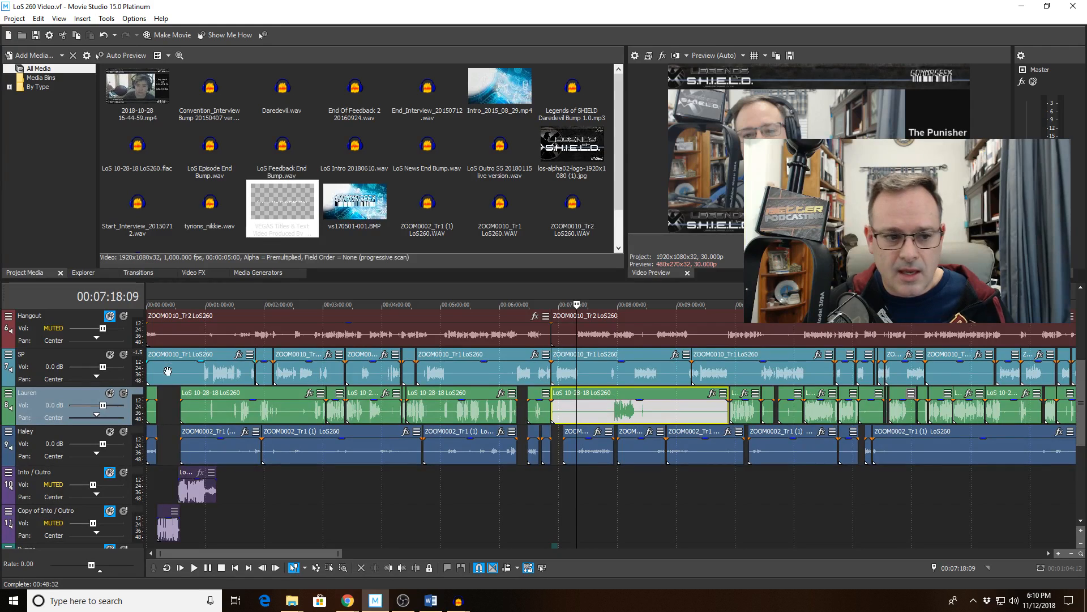
pyautogui.scroll(4, 587, 464)
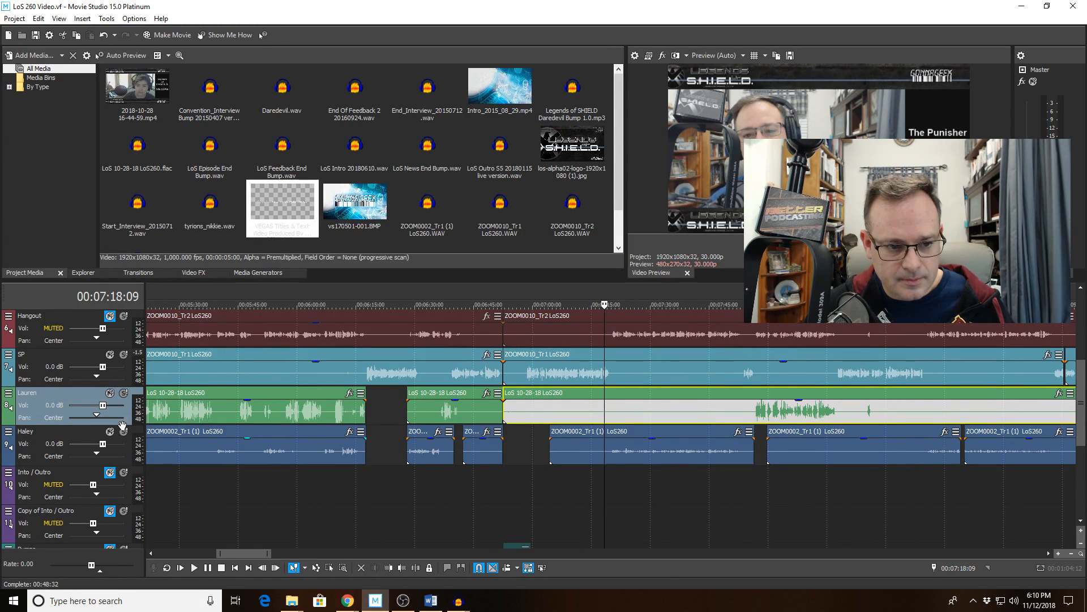
pyautogui.click(195, 570)
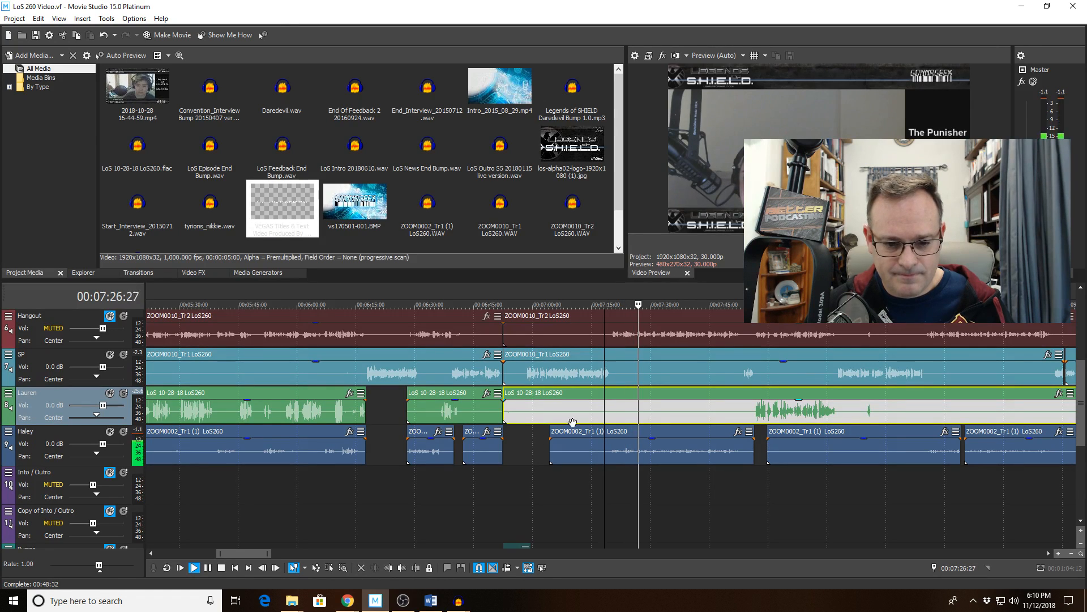
pyautogui.click(221, 568)
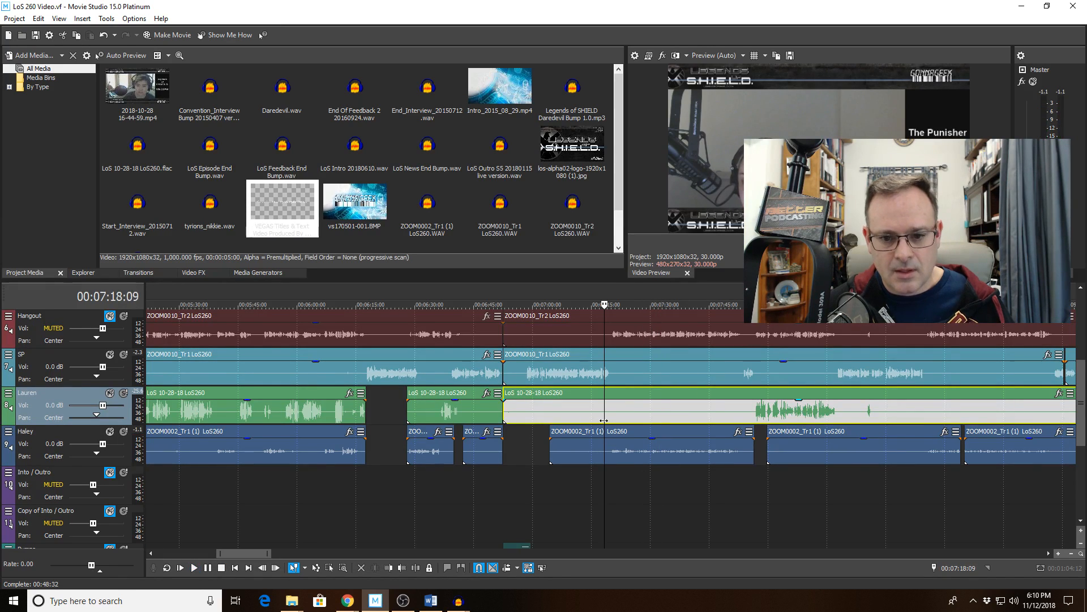
# Remove 00:07:12:07 to 00:07:37:19 from the track 8 clip by splitting it at 00:07:18:09 and trimming both pieces
pyautogui.click(417, 567)
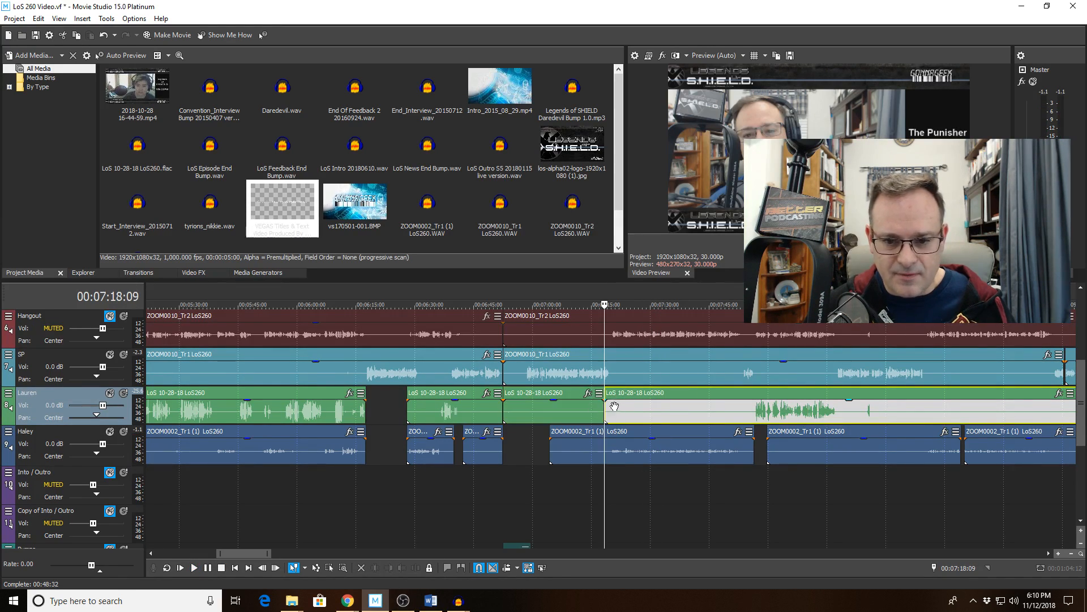
pyautogui.click(681, 412)
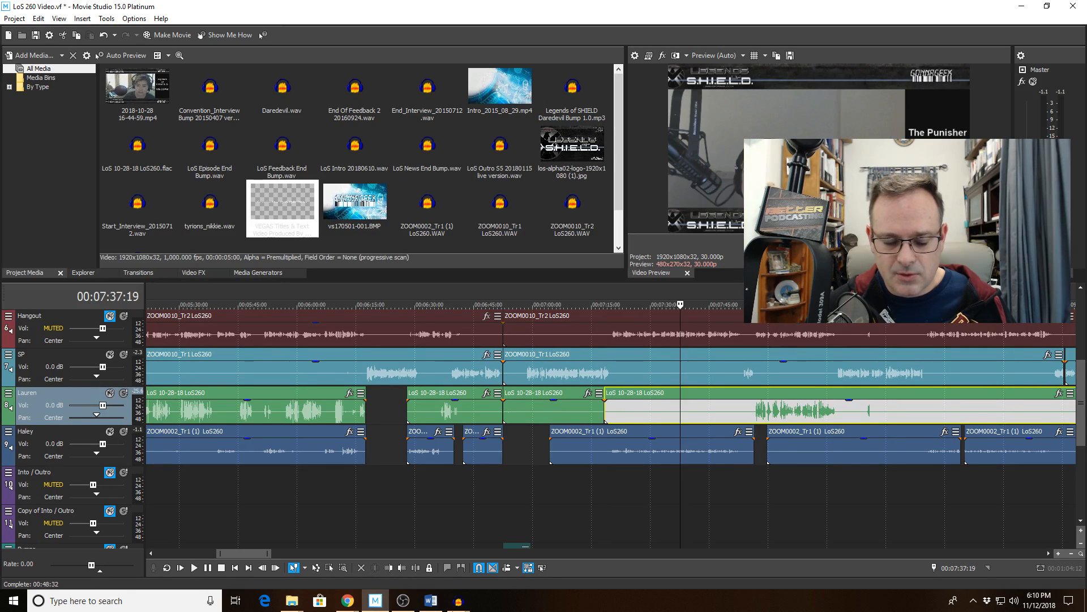
pyautogui.click(389, 568)
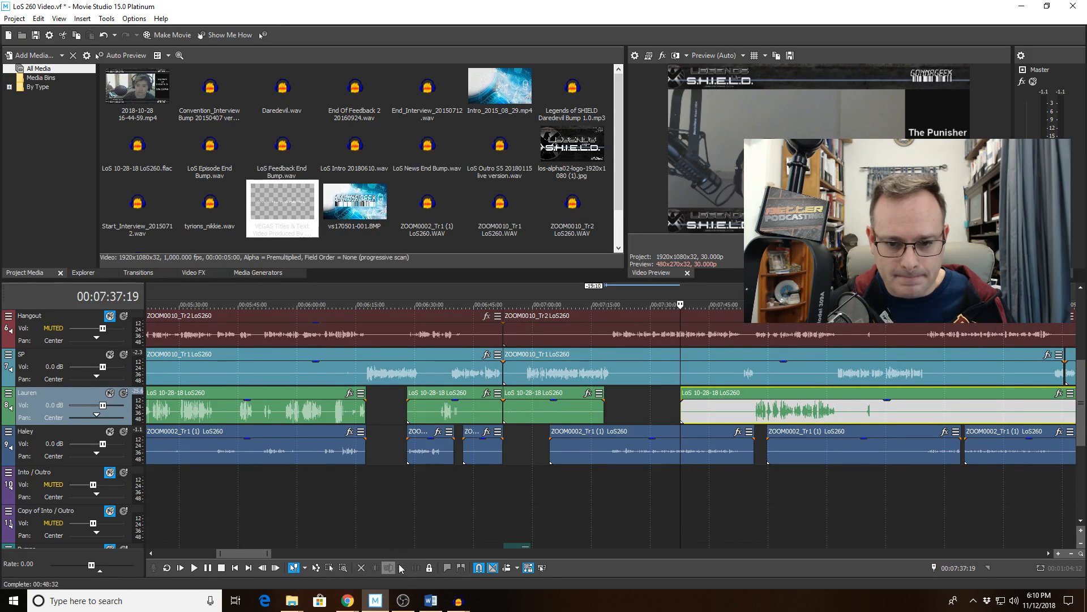
pyautogui.click(580, 417)
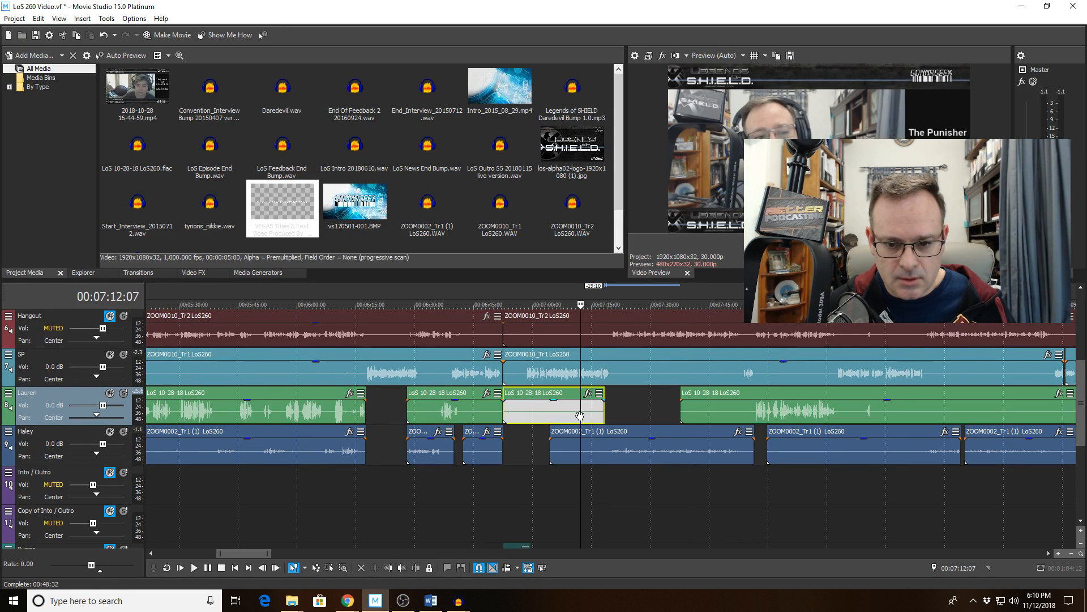
pyautogui.click(401, 568)
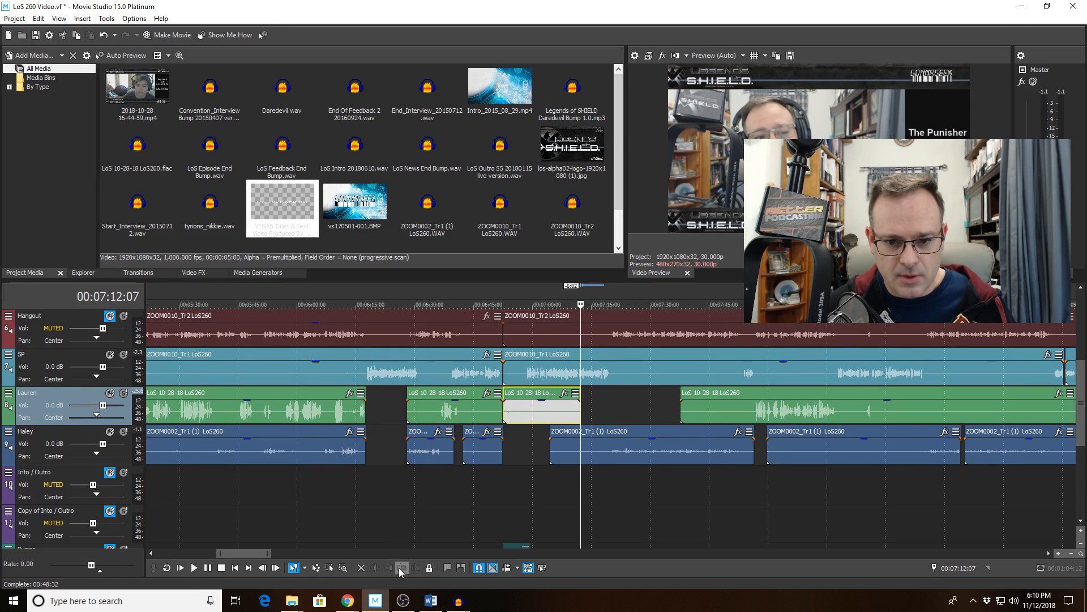
# Set the loop region over the trimmed passage from 00:06:57:29 to 00:07:53:14
pyautogui.click(607, 488)
pyautogui.click(521, 483)
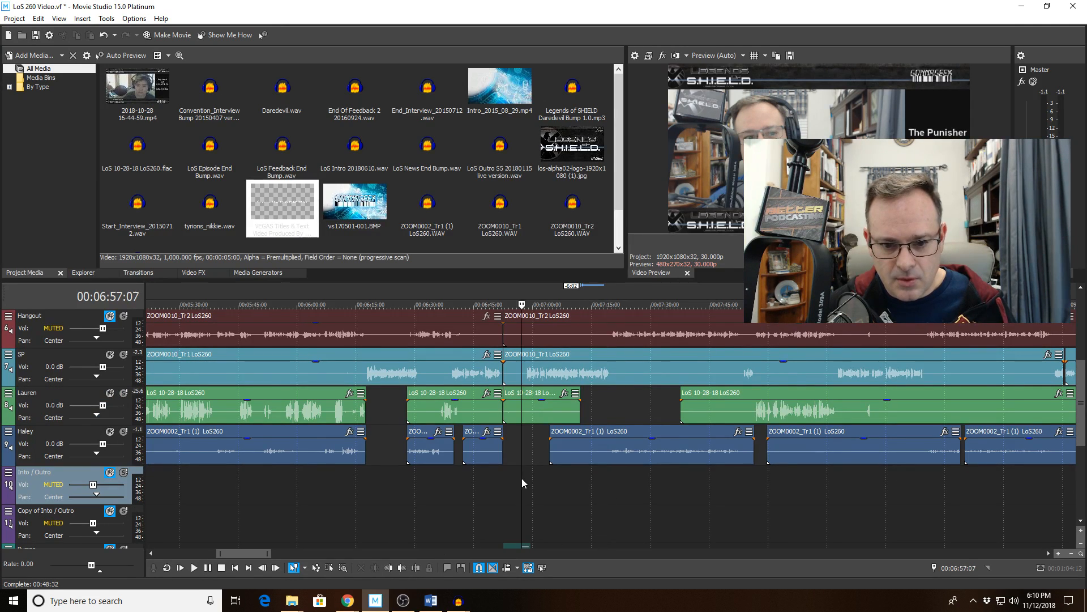
pyautogui.moveTo(525, 483); pyautogui.dragTo(728, 494)
pyautogui.moveTo(737, 494); pyautogui.dragTo(742, 494)
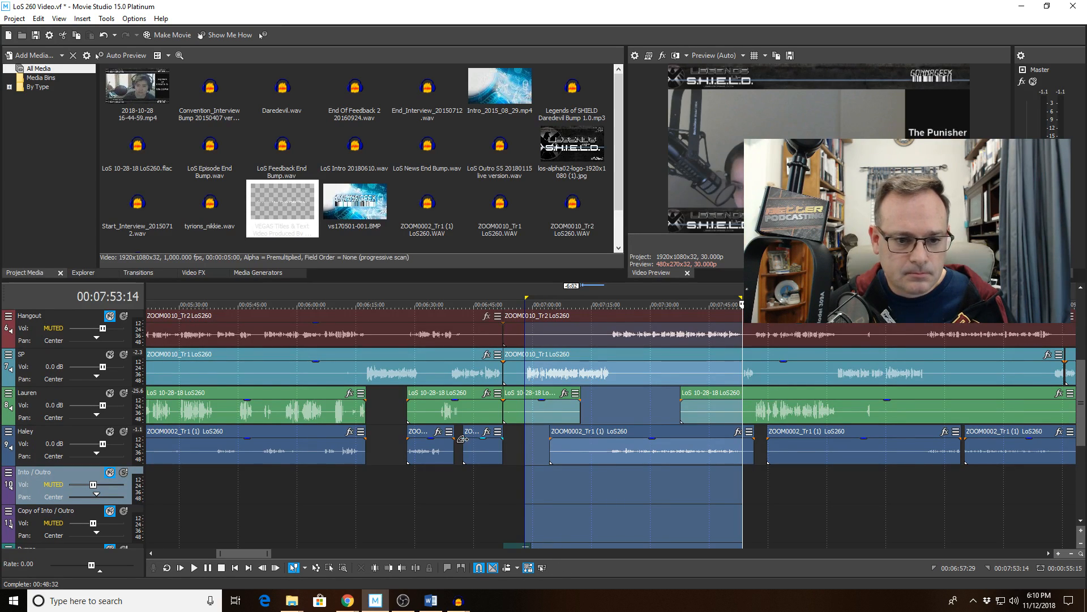
pyautogui.click(170, 36)
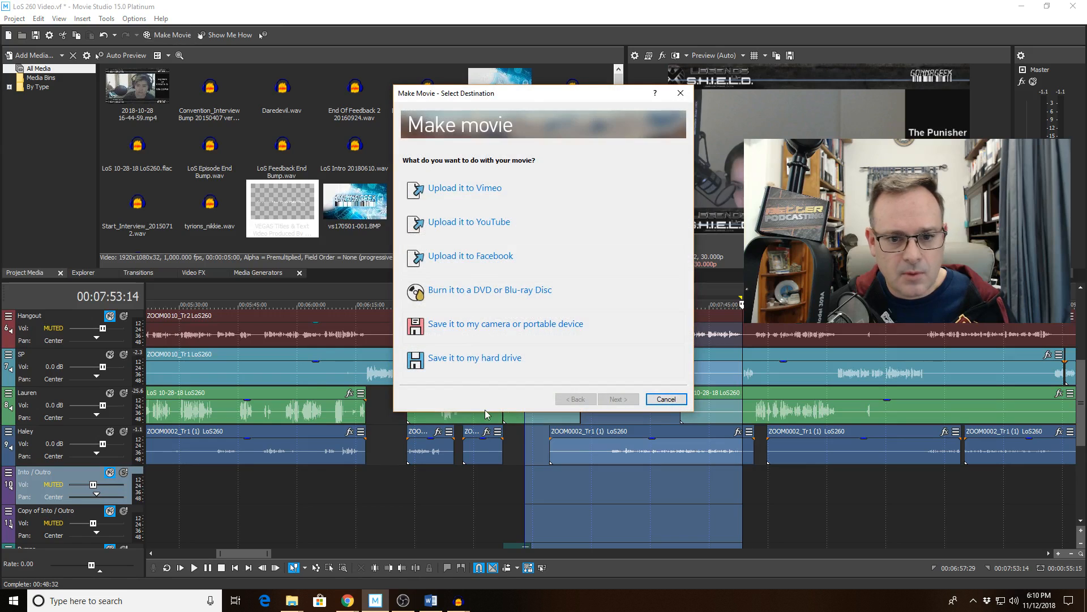
pyautogui.click(497, 359)
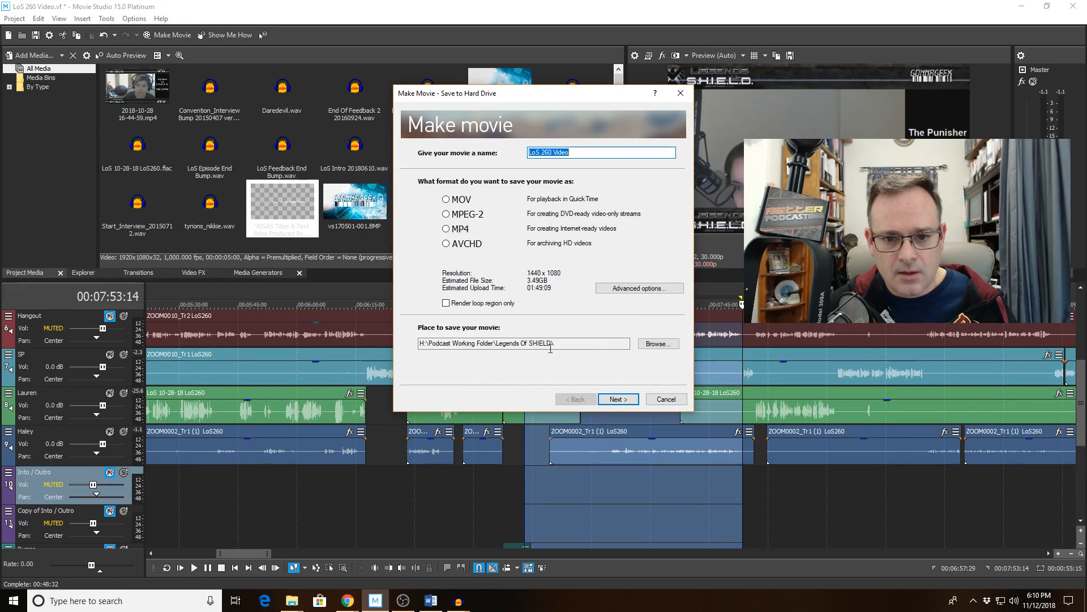
pyautogui.click(628, 289)
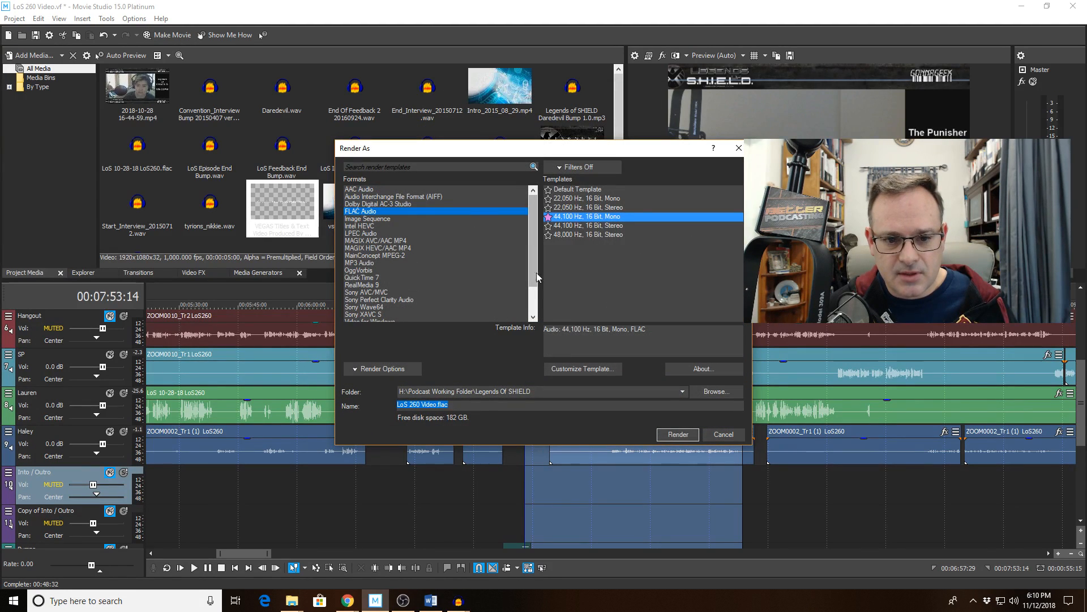
pyautogui.click(432, 405)
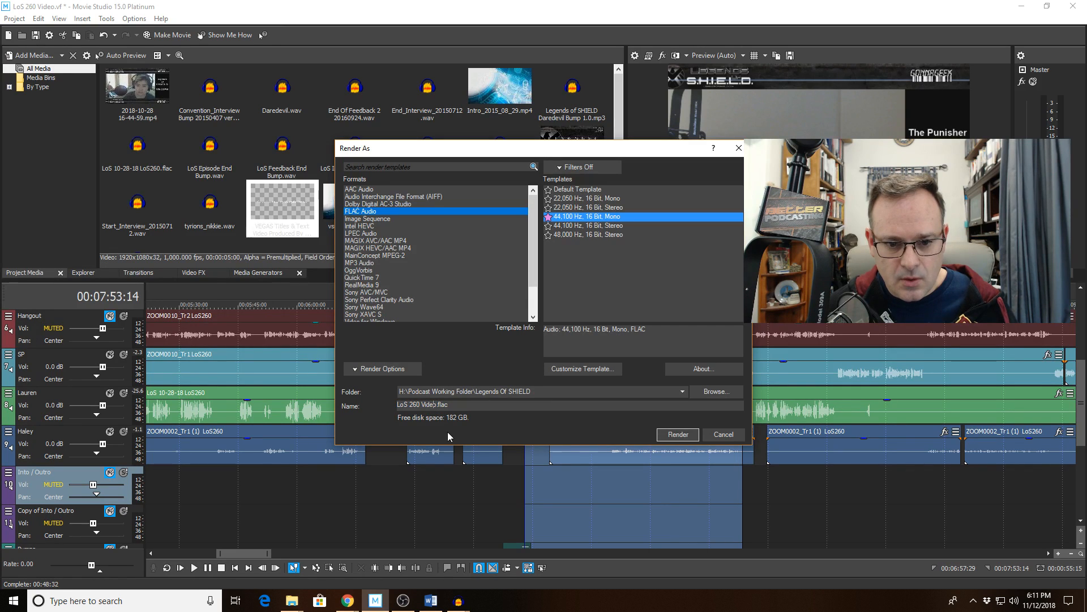
pyautogui.write('Replace 001')
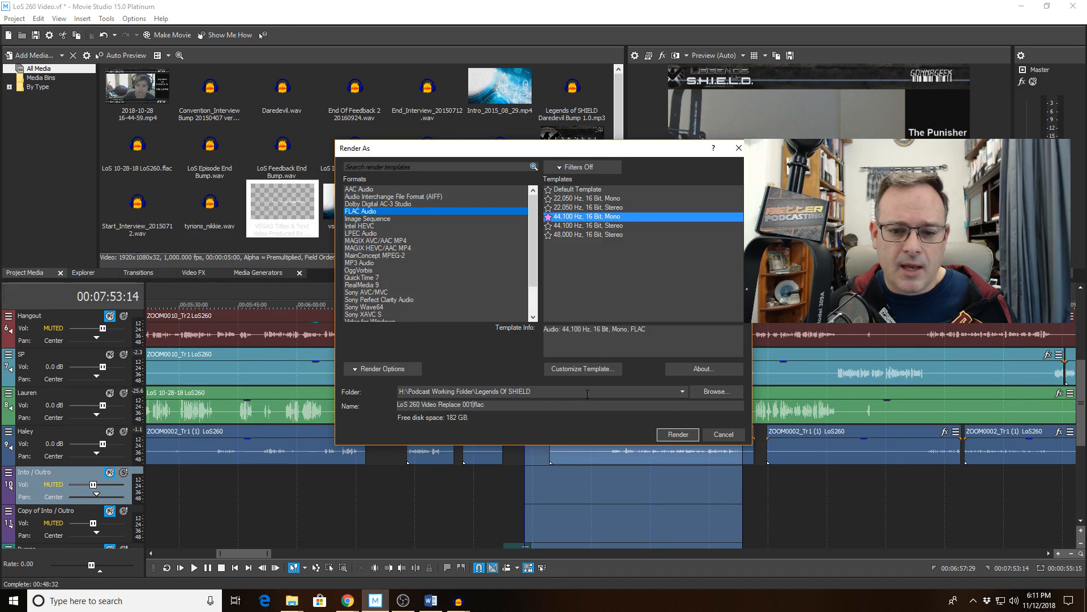
pyautogui.click(678, 434)
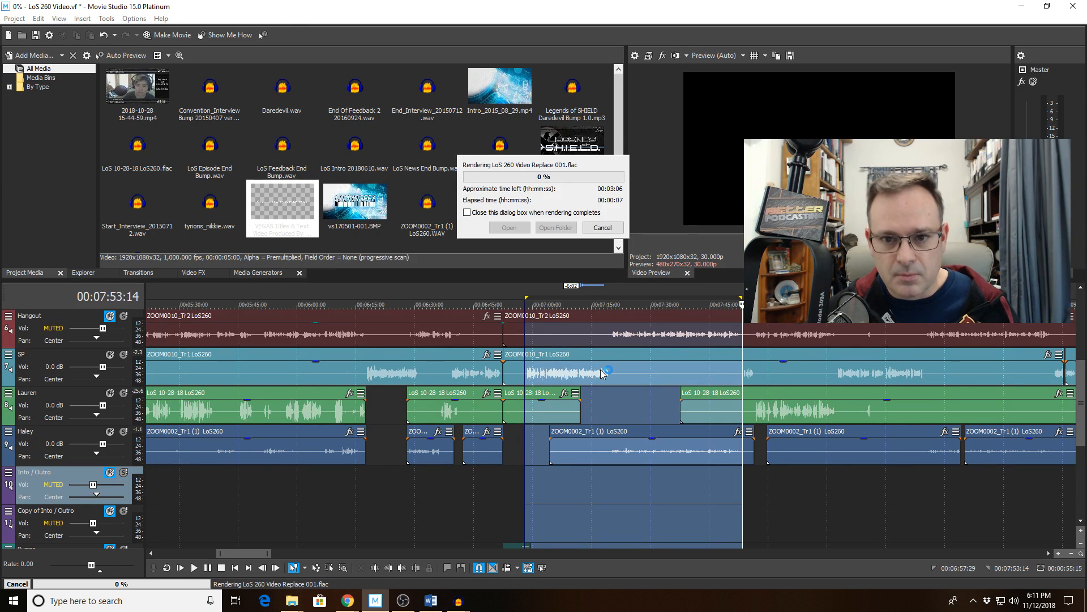
pyautogui.click(600, 227)
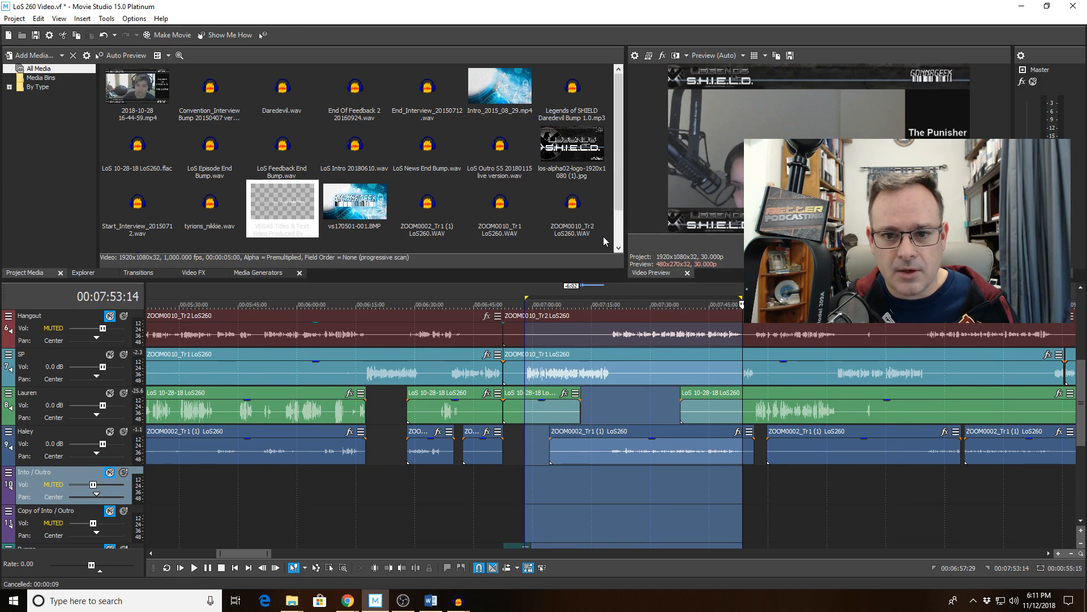
# Render only the loop region as 44,100 Hz, 16 Bit, Mono FLAC Audio to the file "LoS 260 Video Reaplce 001.flac"
pyautogui.click(168, 35)
pyautogui.click(506, 358)
pyautogui.click(640, 290)
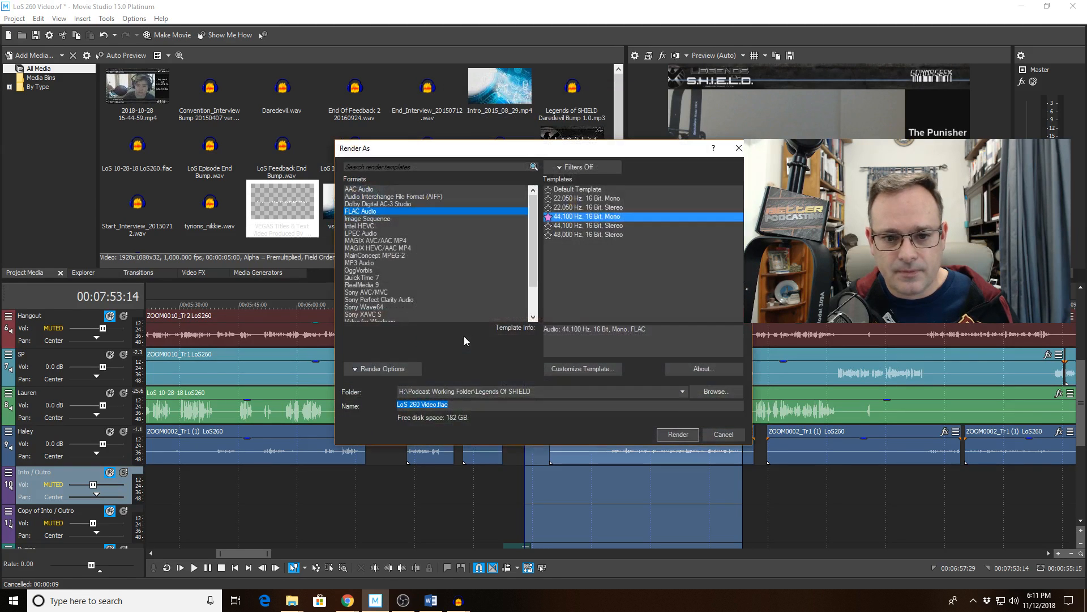
pyautogui.click(434, 404)
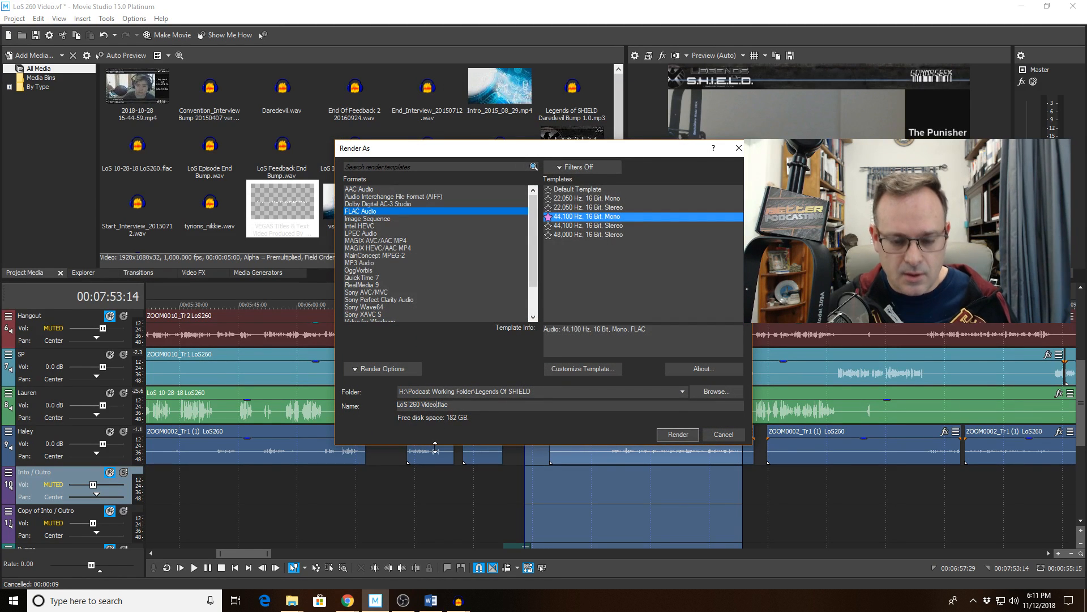
pyautogui.write('Reaplce 001')
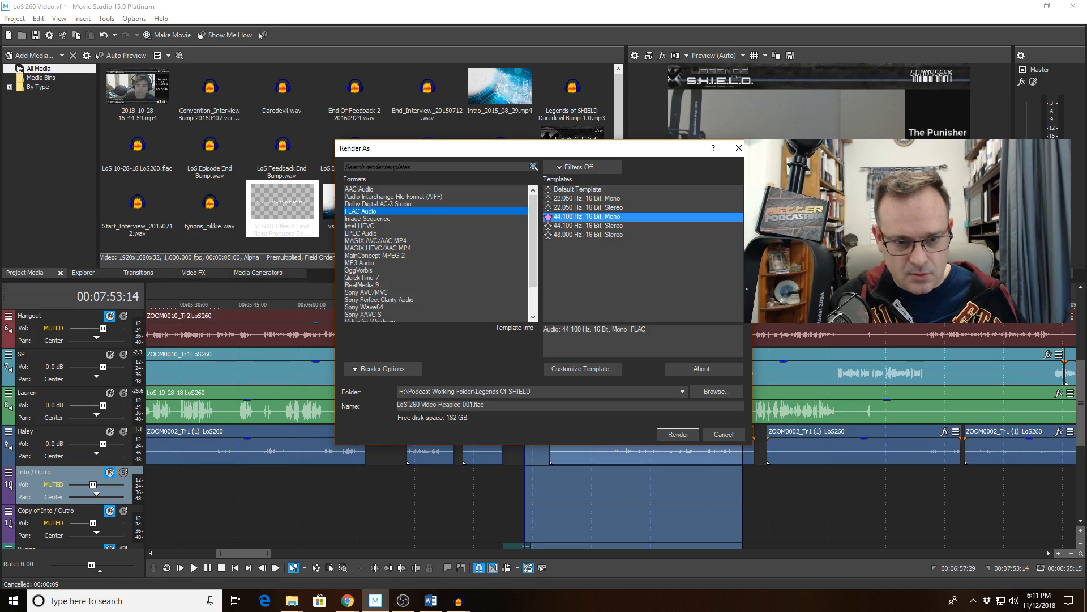
pyautogui.click(382, 369)
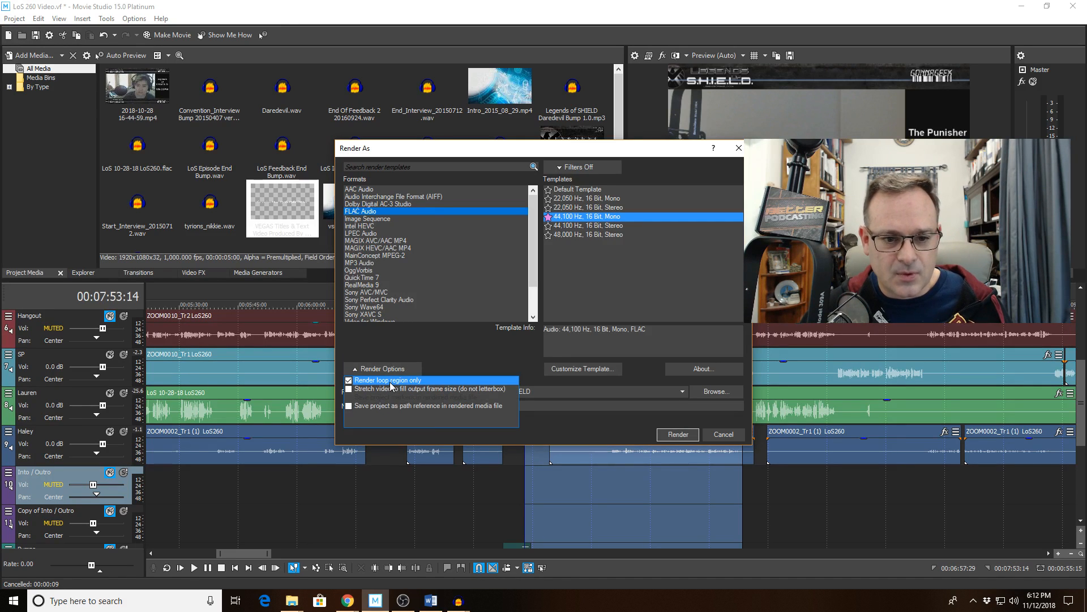
pyautogui.click(460, 342)
pyautogui.click(678, 434)
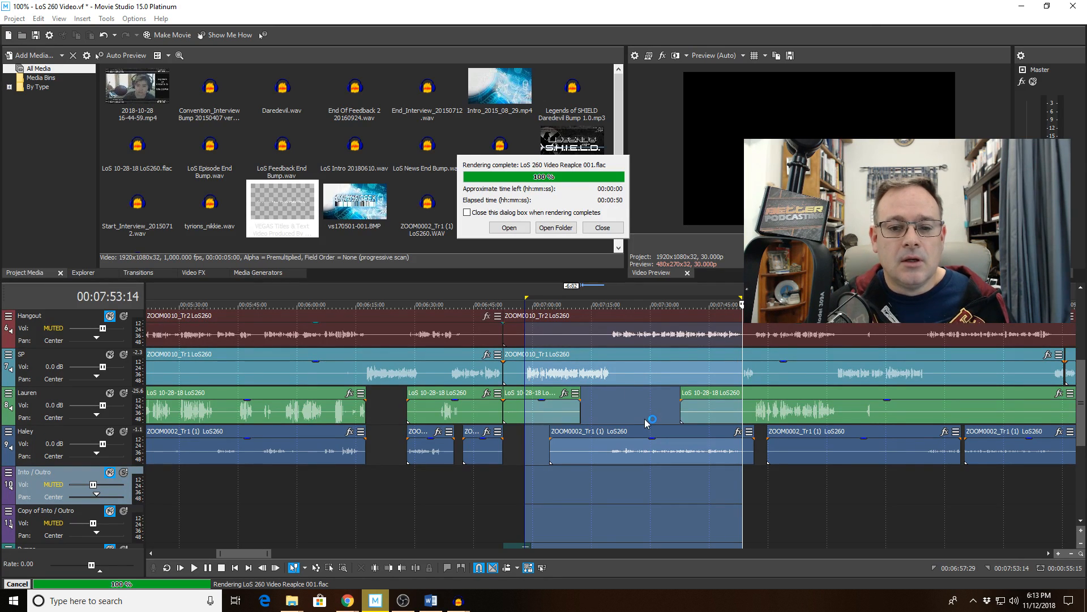
# Open the rendered FLAC file in Audacity and apply Truncate Silence to the whole track at the -40 dB level
pyautogui.click(566, 234)
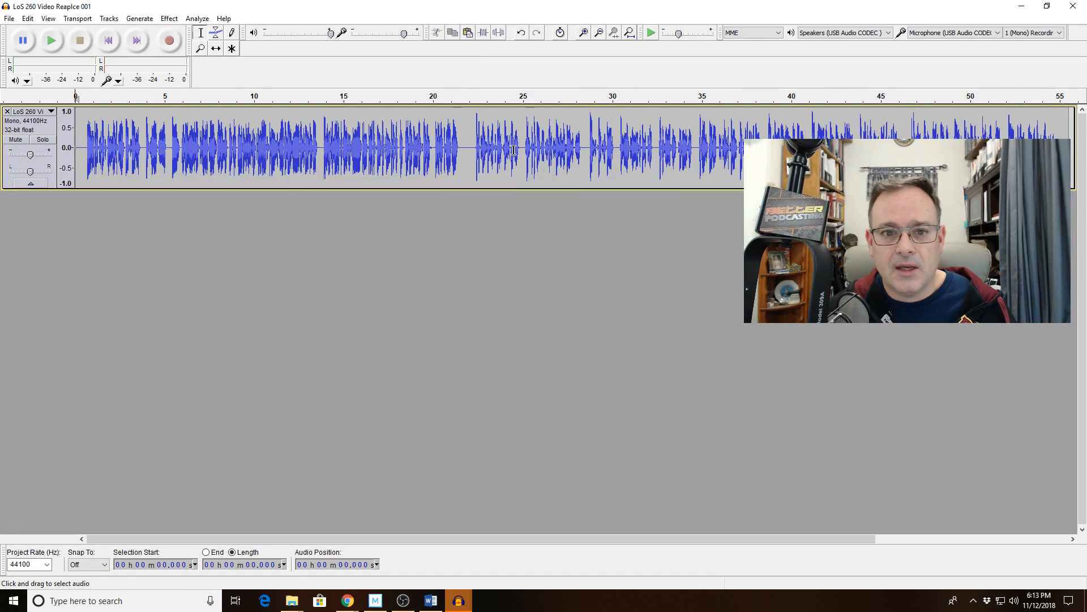
pyautogui.hotkey('ctrl', 'a')
pyautogui.hotkey('ctrl', 't')
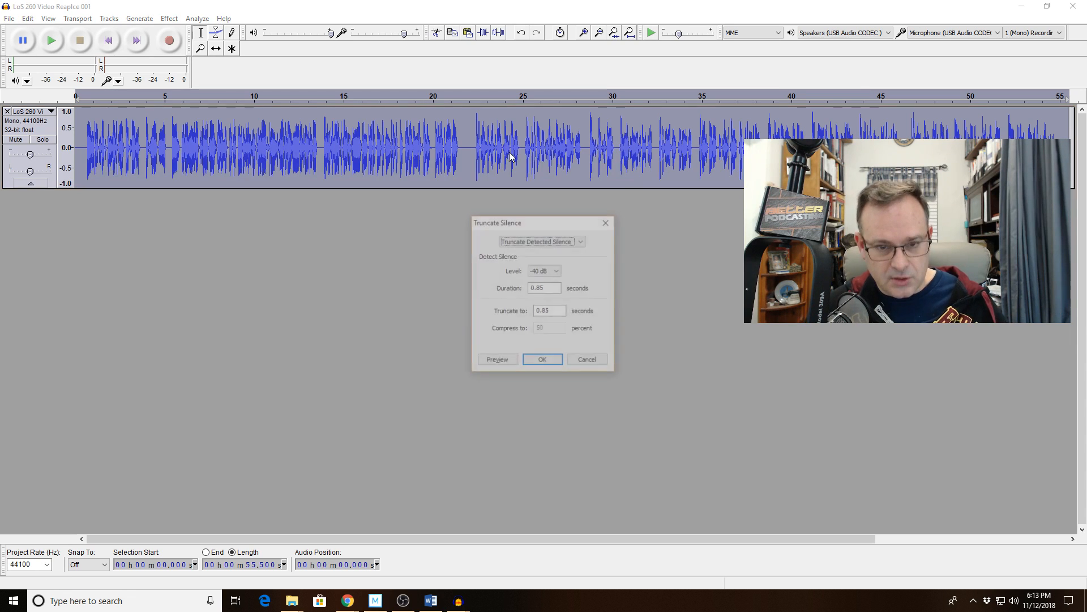
pyautogui.click(553, 362)
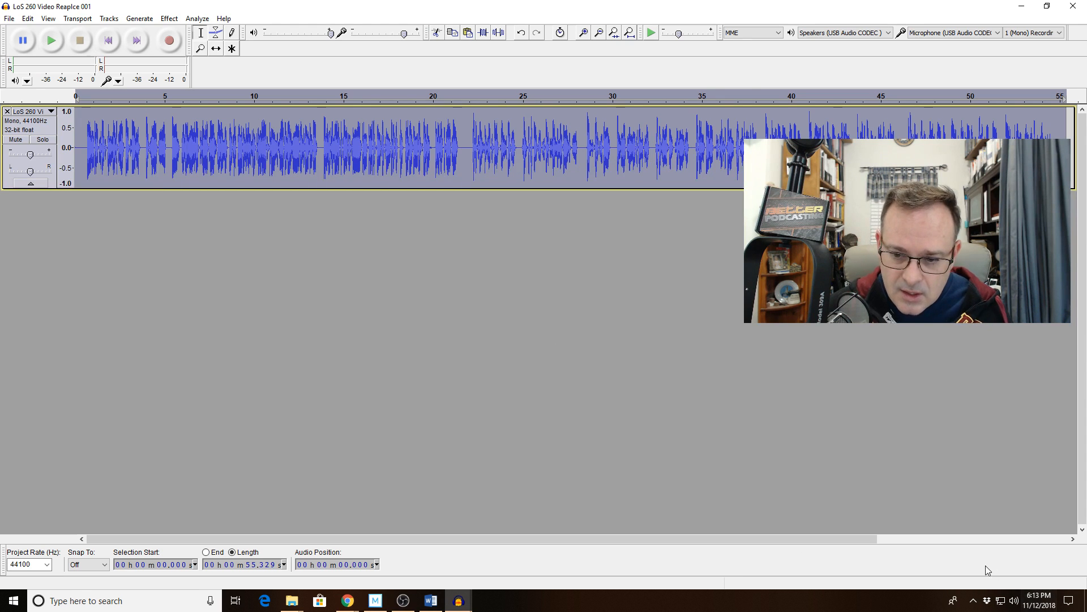
# Switch back to the LoS 260 Audio Edit project window with the episode track
pyautogui.hotkey('alt', 'Tab')
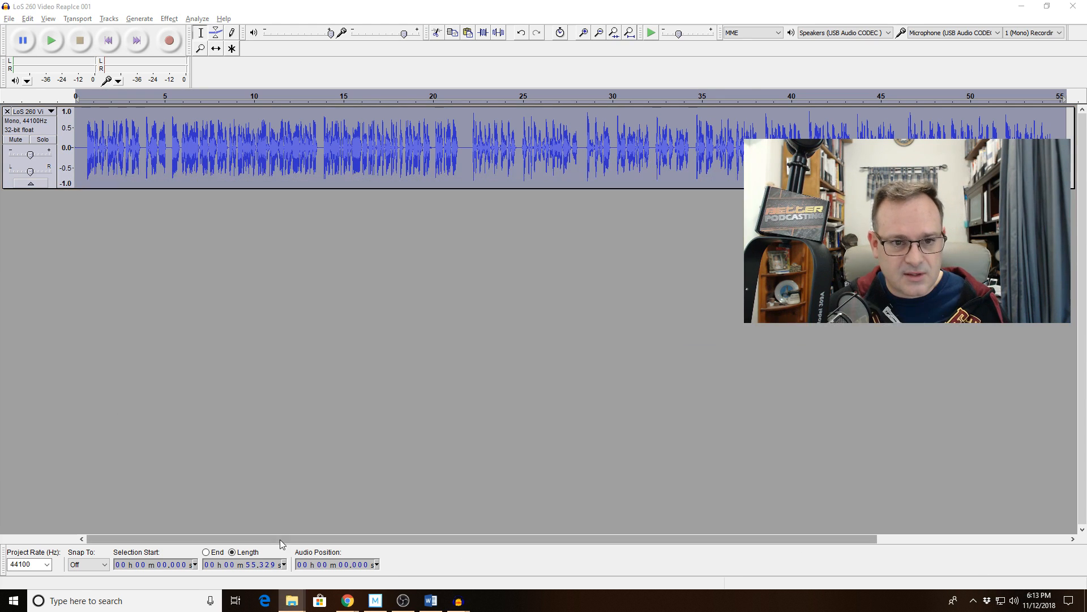
pyautogui.hotkey('alt', 'Tab')
pyautogui.hotkey('alt', 'Tab')
pyautogui.hotkey('alt', 'Tab')
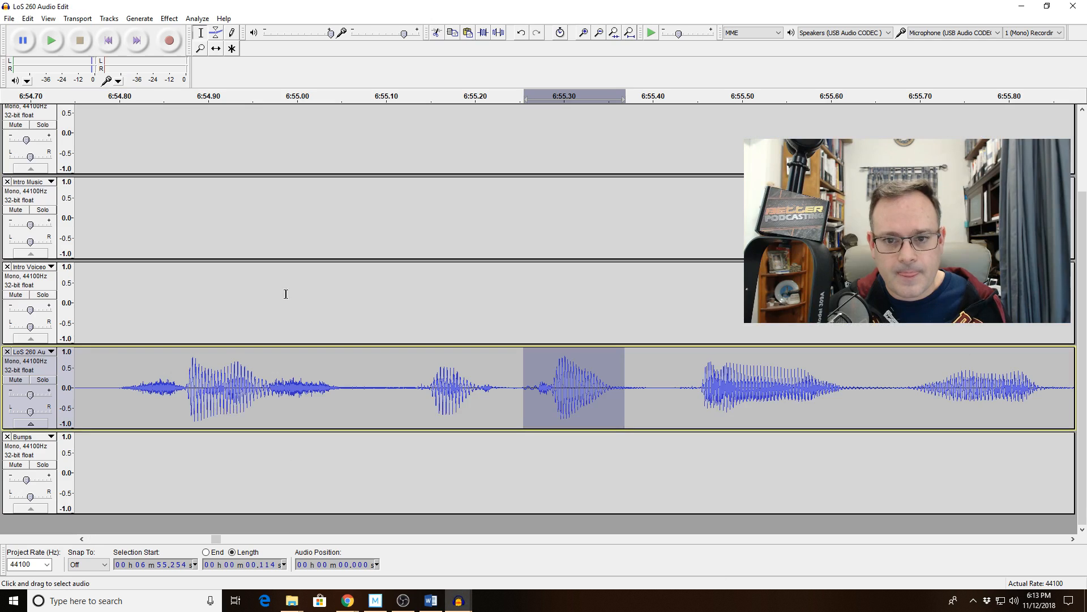
# Locate the start of the flawed passage on the LoS 260 episode track and paste the cleaned passage at 00:06:51.849
pyautogui.click(599, 33)
pyautogui.click(599, 33)
pyautogui.click(599, 33)
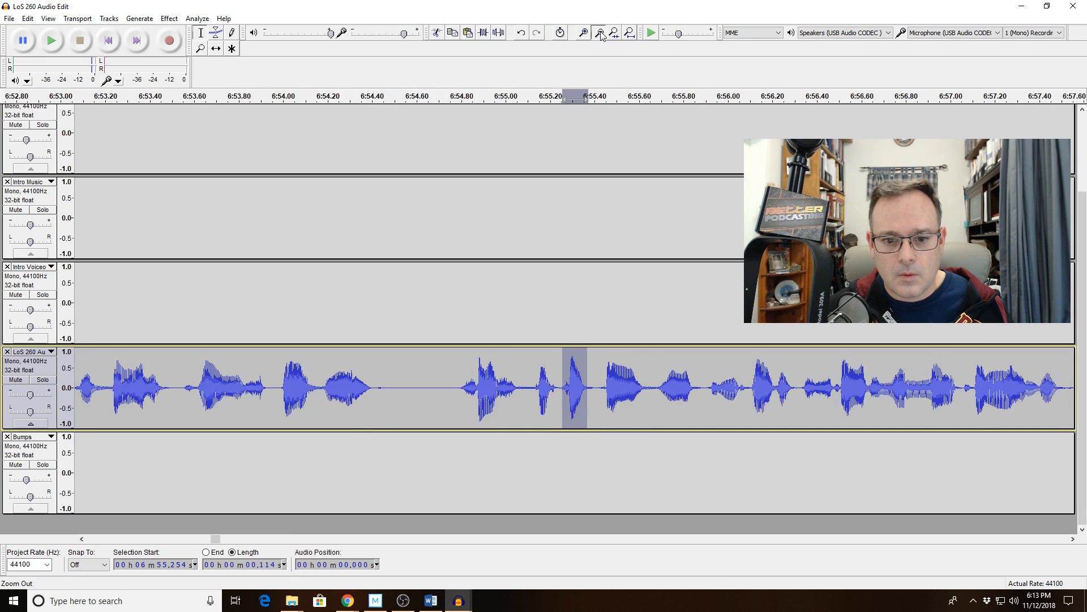
pyautogui.click(599, 33)
pyautogui.click(599, 33)
pyautogui.click(599, 33)
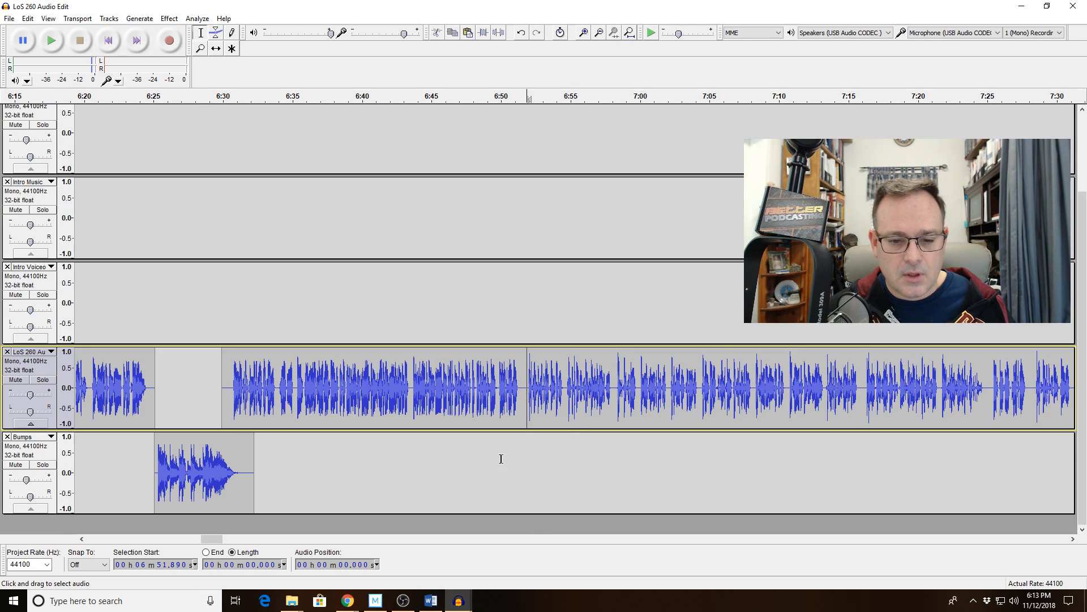
pyautogui.click(506, 400)
pyautogui.press('space')
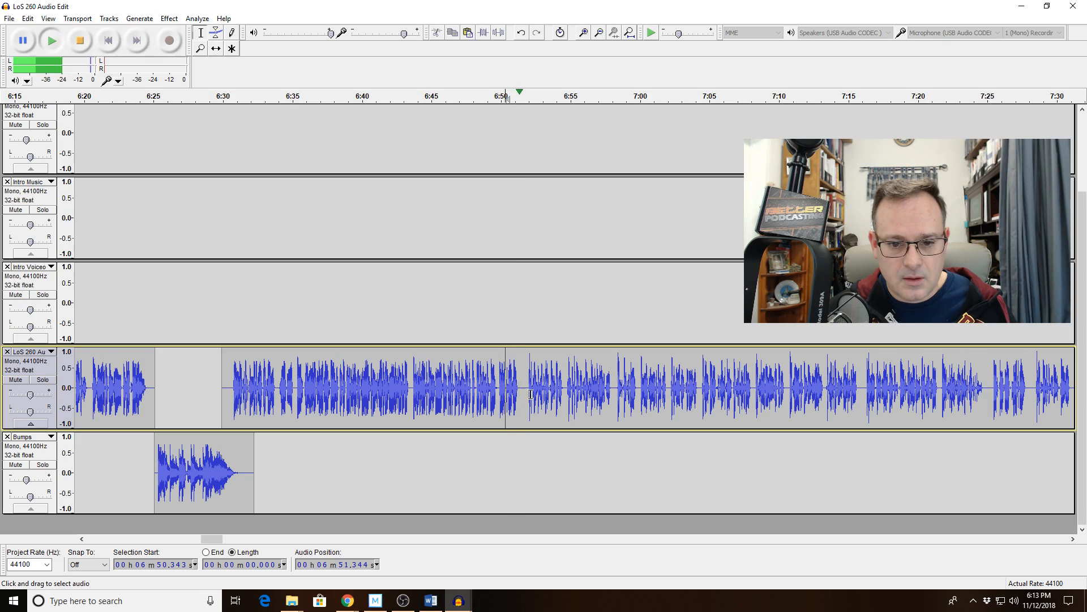
pyautogui.press('space')
pyautogui.click(526, 390)
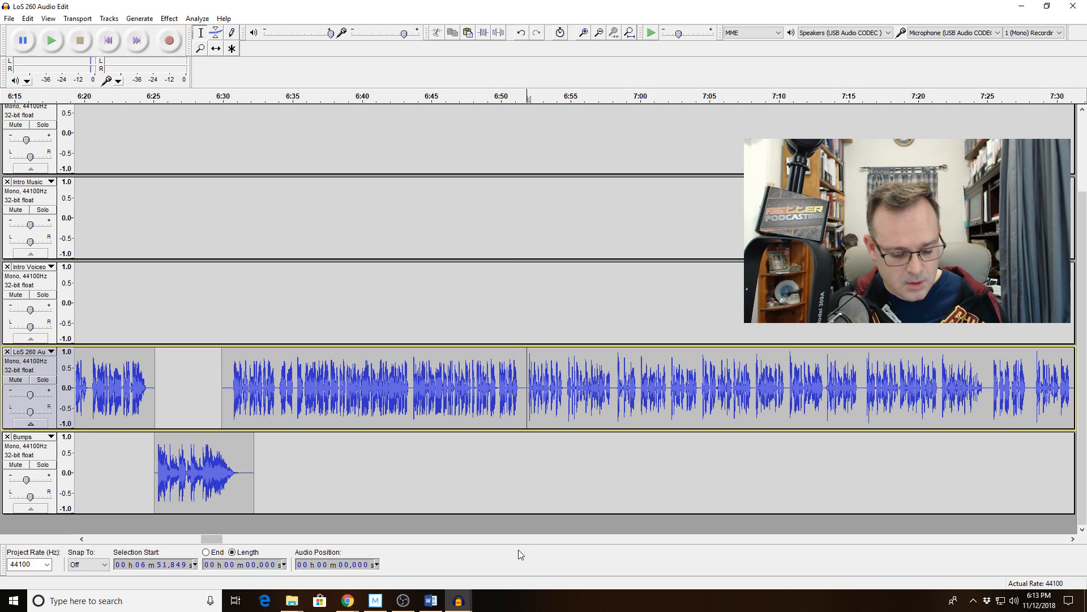
pyautogui.hotkey('ctrl', 'v')
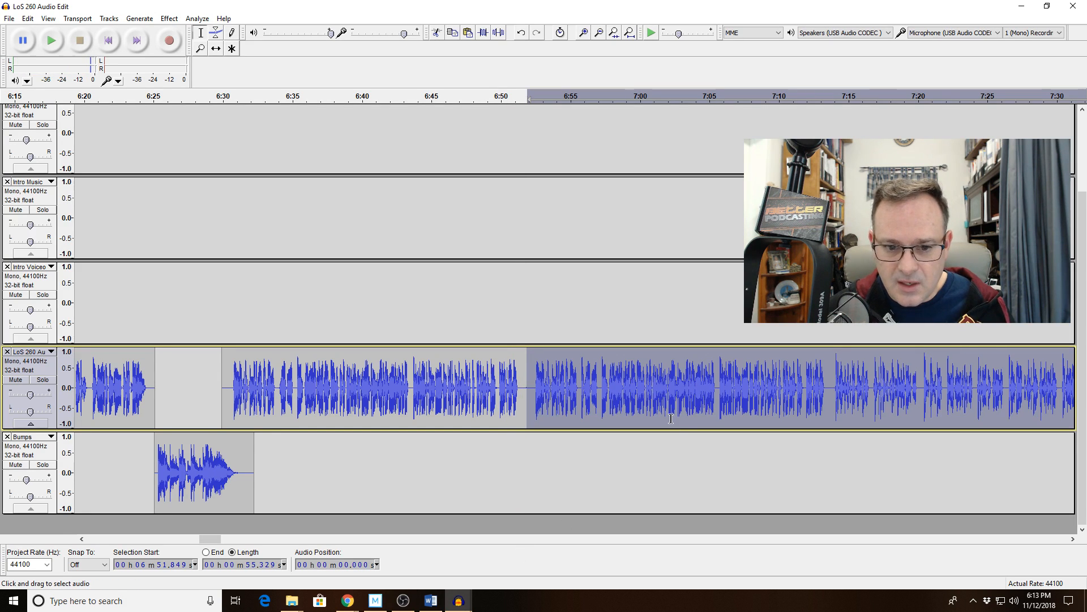
# Delete the duplicated speech at the start of the pasted passage and truncate the silence where it joins the preceding audio
pyautogui.moveTo(833, 391); pyautogui.dragTo(550, 395)
pyautogui.press('Delete')
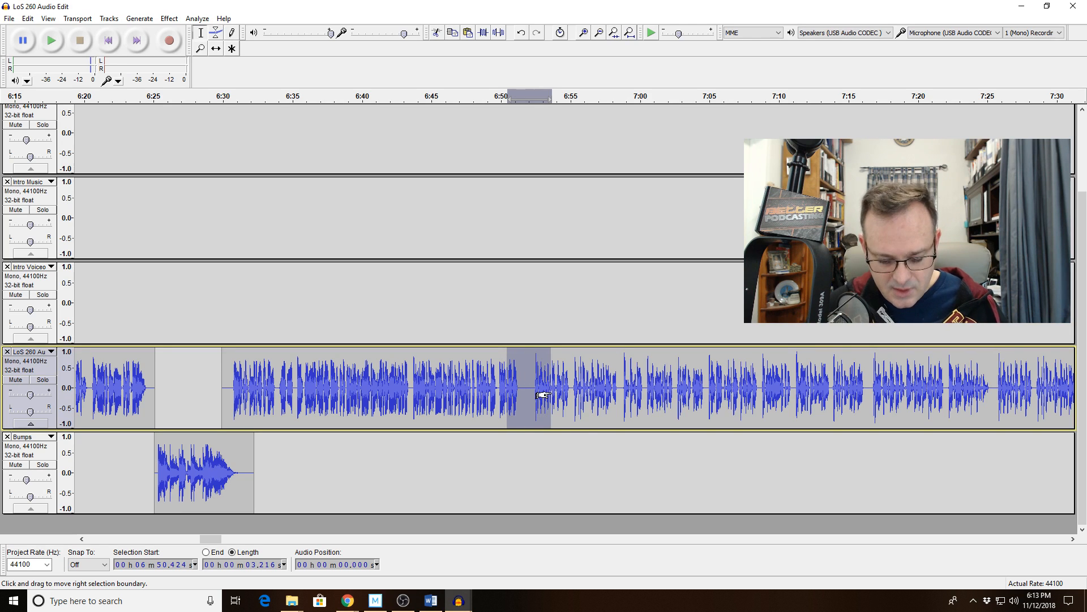
pyautogui.hotkey('ctrl', 't')
# Play the audio across the join before the pasted passage, starting from 00:06:50.017
pyautogui.click(549, 364)
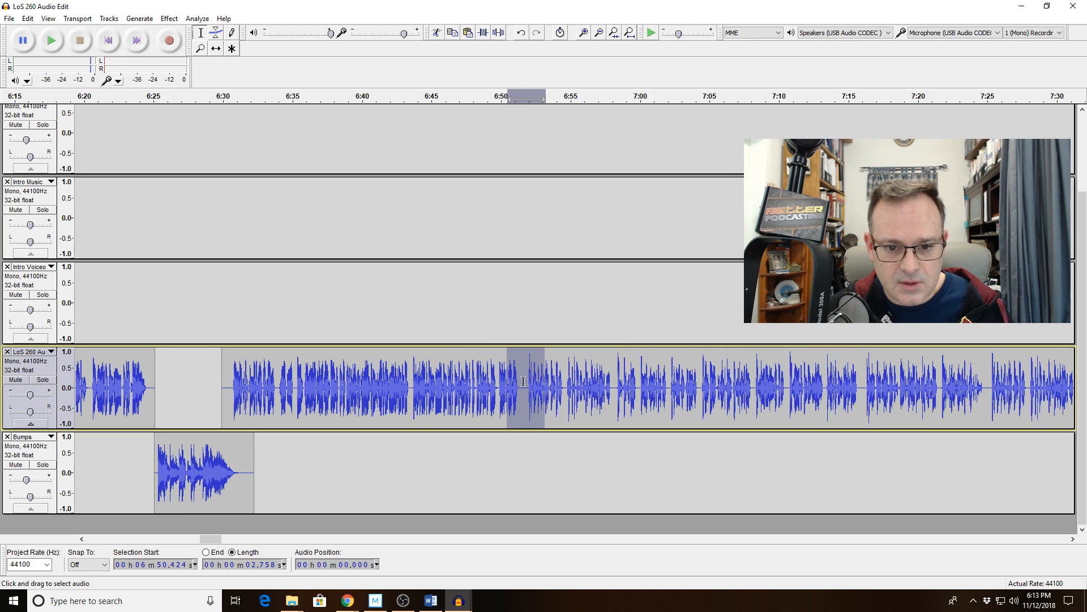
pyautogui.click(501, 386)
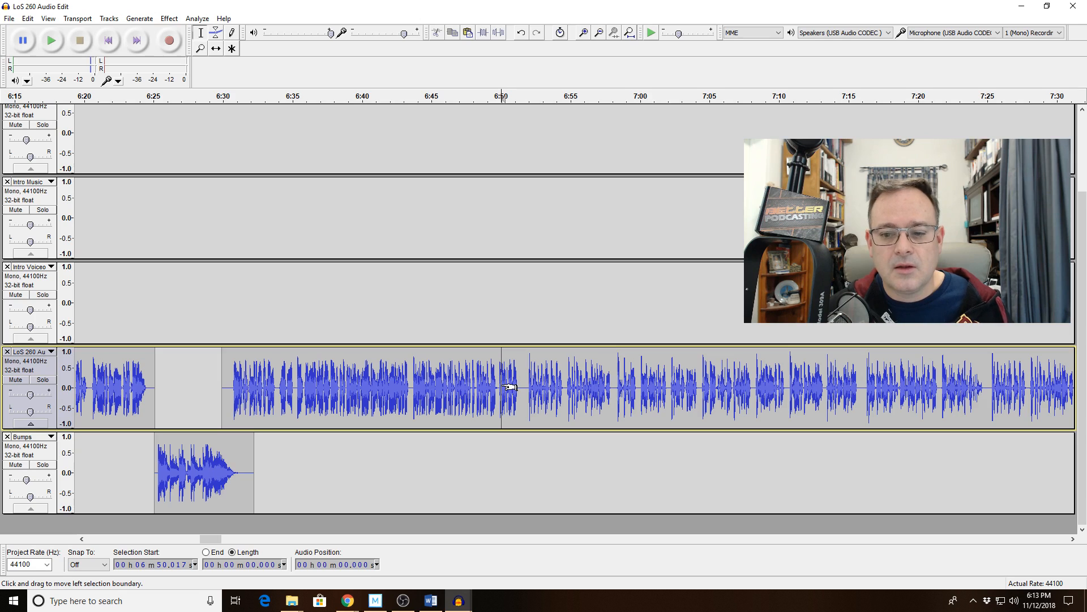
pyautogui.press('space')
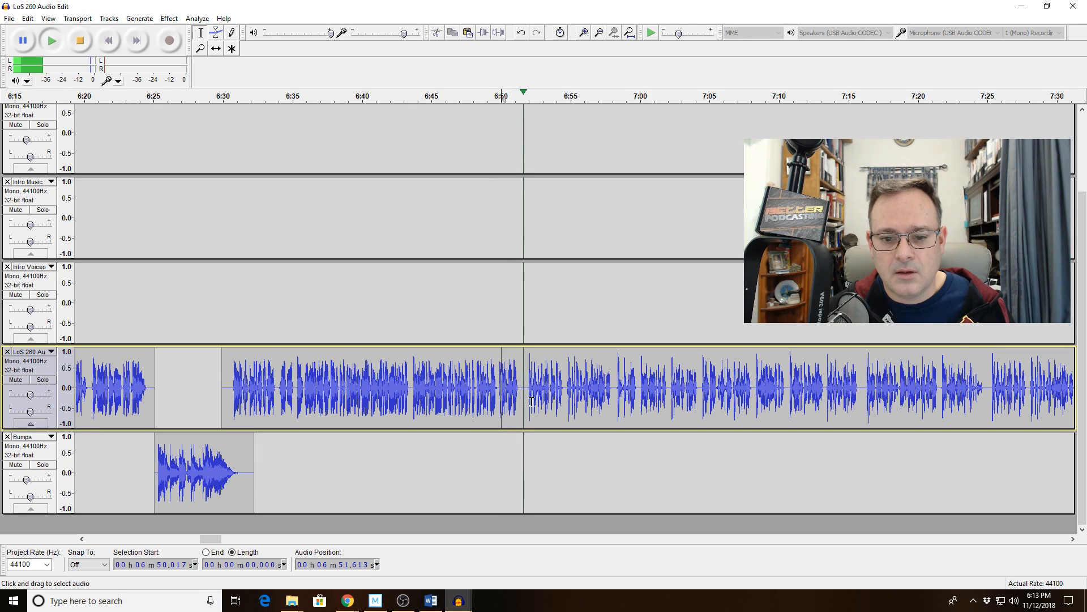
# Try deleting the 33.422-second passage that starts at 00:06:51.849, and undo that deletion
pyautogui.moveTo(527, 395); pyautogui.dragTo(991, 405)
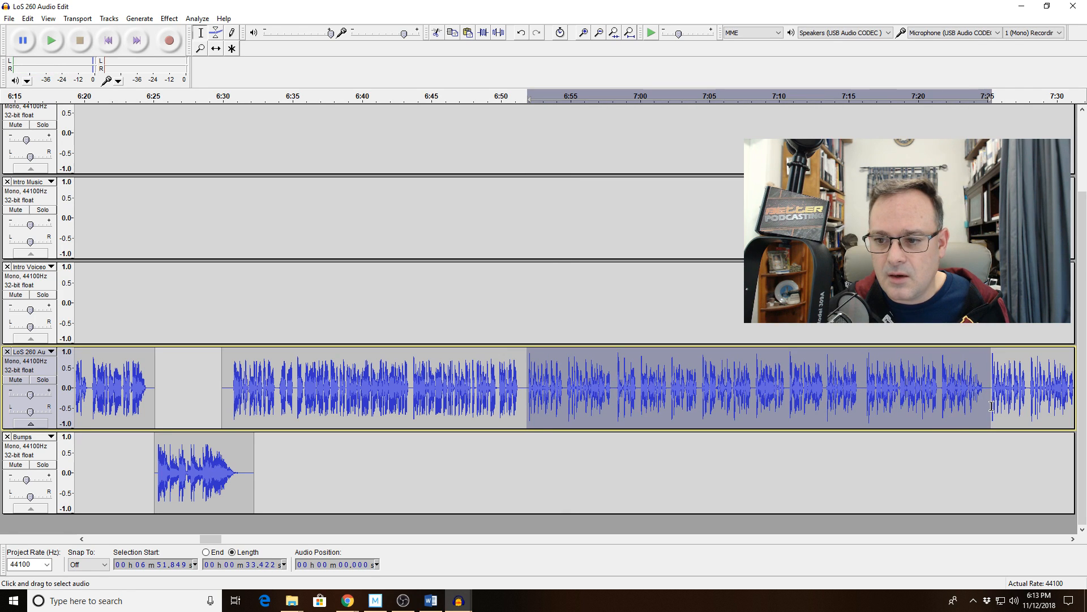
pyautogui.click(970, 98)
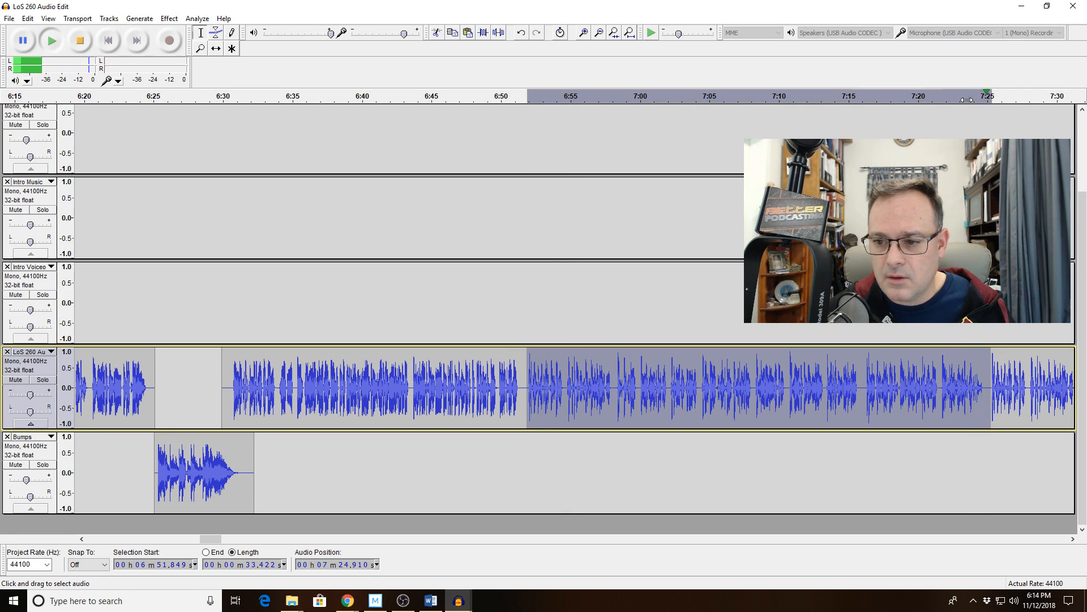
pyautogui.click(932, 126)
pyautogui.click(509, 385)
pyautogui.press('space')
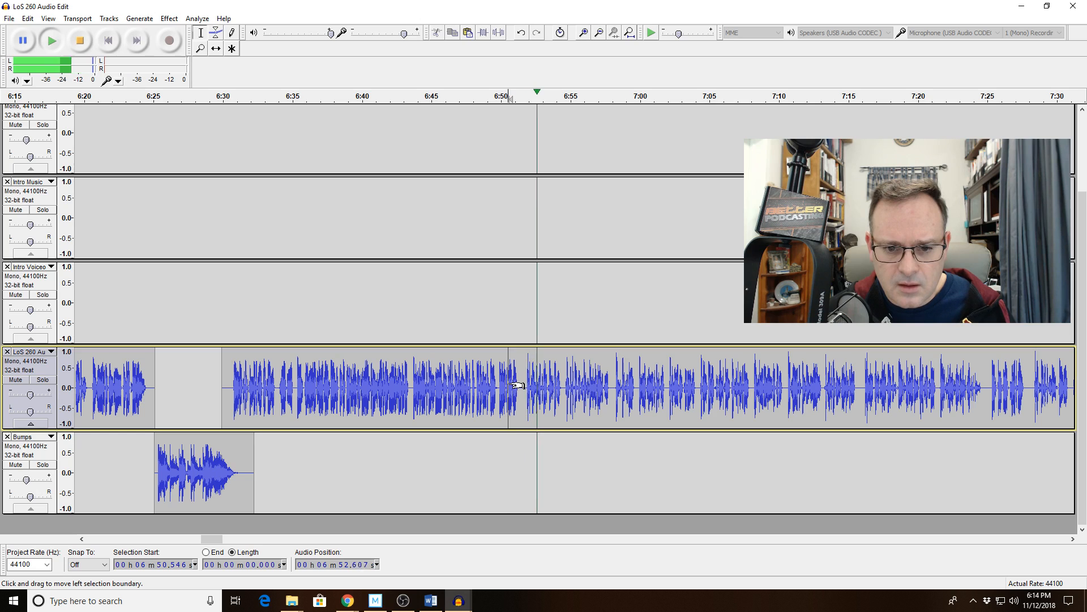
pyautogui.press('space')
pyautogui.hotkey('ctrl', 'z')
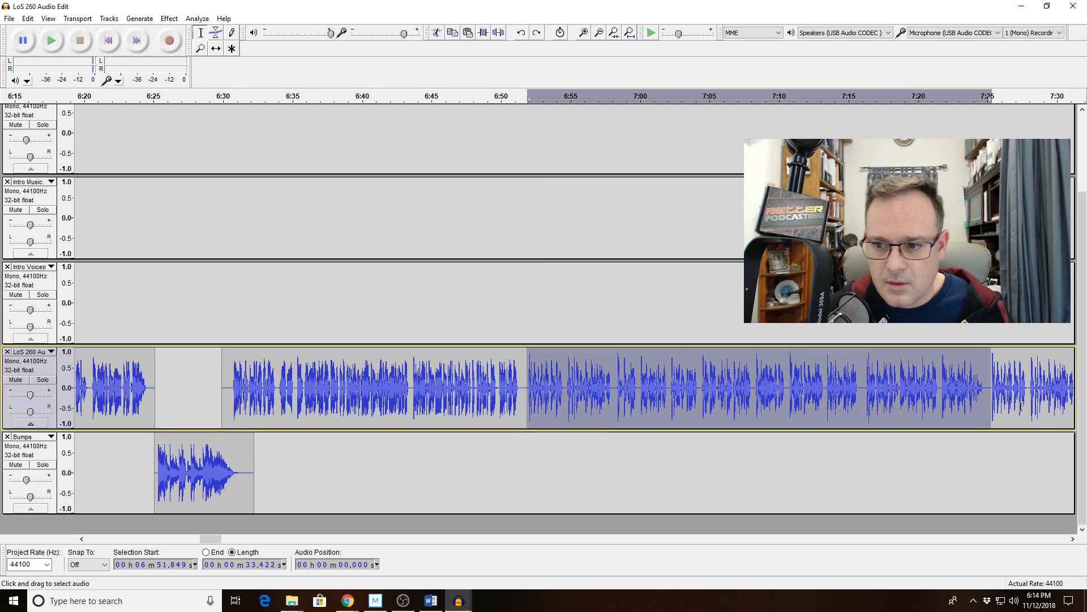
# Listen to the start of the inserted passage and delete the original flawed passage that follows it, from 00:07:25.230
pyautogui.press('space')
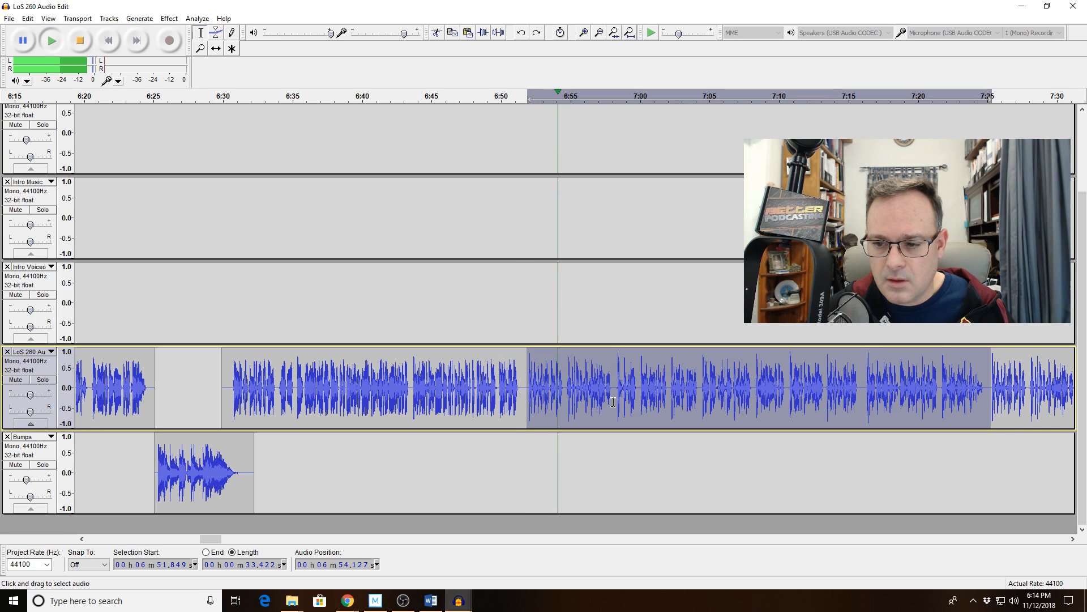
pyautogui.press('space')
pyautogui.click(1019, 397)
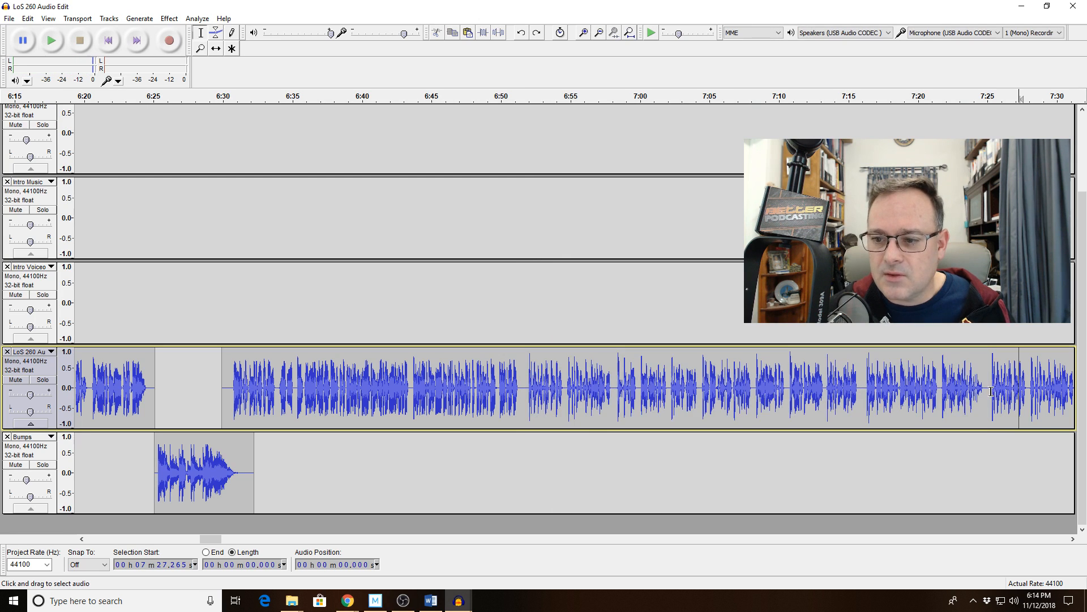
pyautogui.moveTo(991, 391); pyautogui.dragTo(1013, 402)
pyautogui.press('Delete')
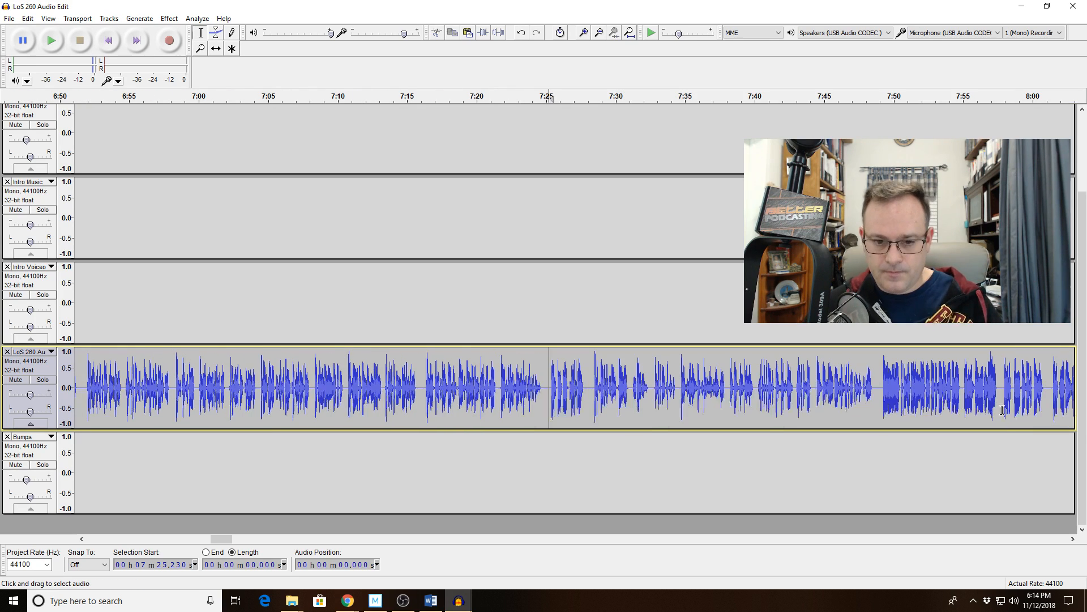
# Examine the waveform of the whole episode, and inspect the area around the end of the replaced passage up close
pyautogui.click(600, 35)
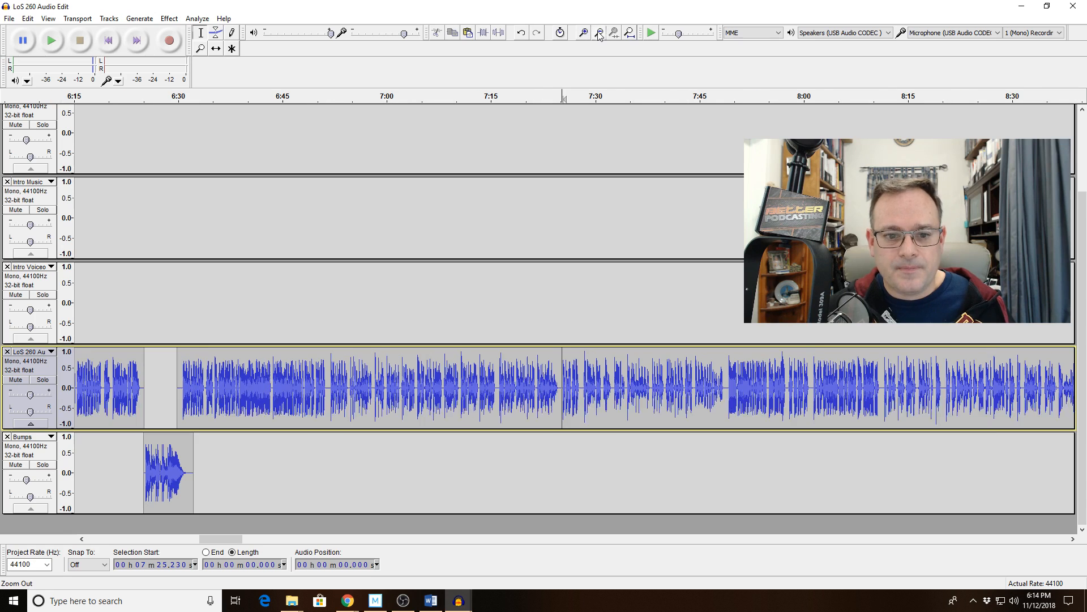
pyautogui.click(599, 35)
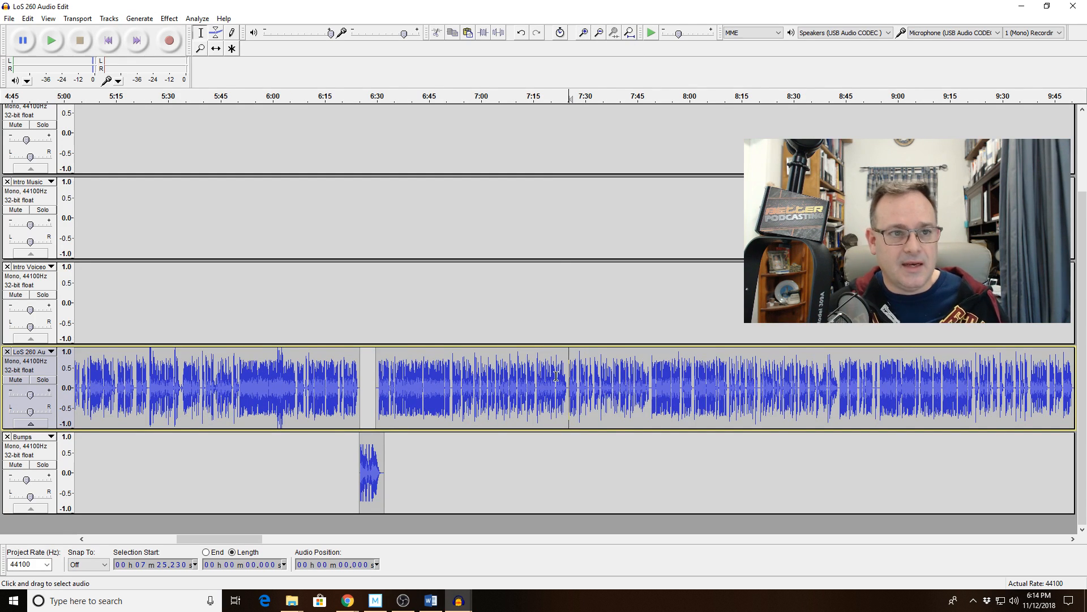
pyautogui.click(599, 35)
pyautogui.click(599, 35)
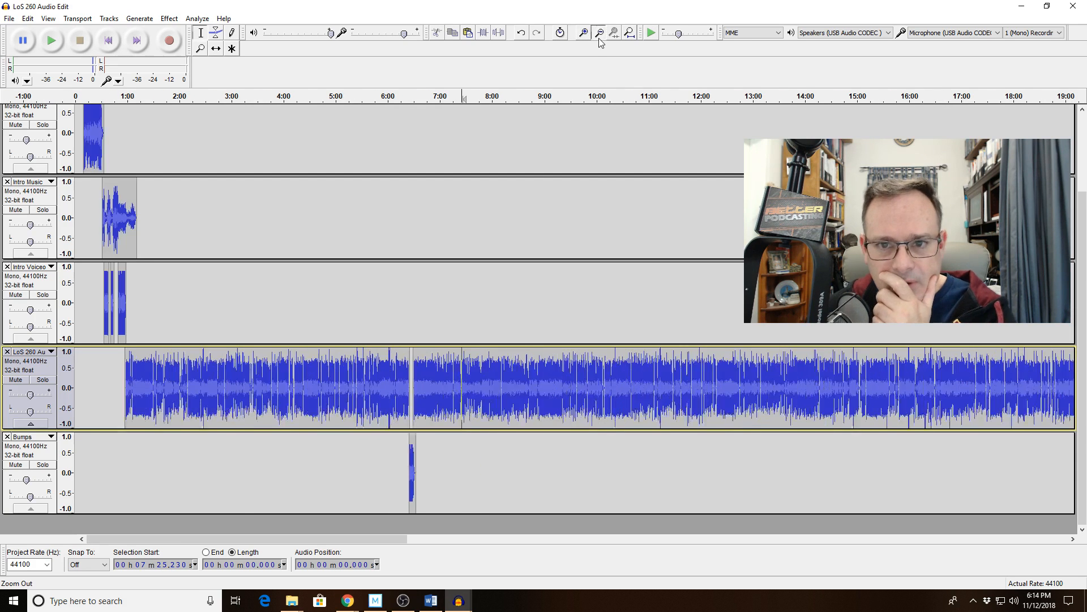
pyautogui.click(599, 35)
pyautogui.click(599, 36)
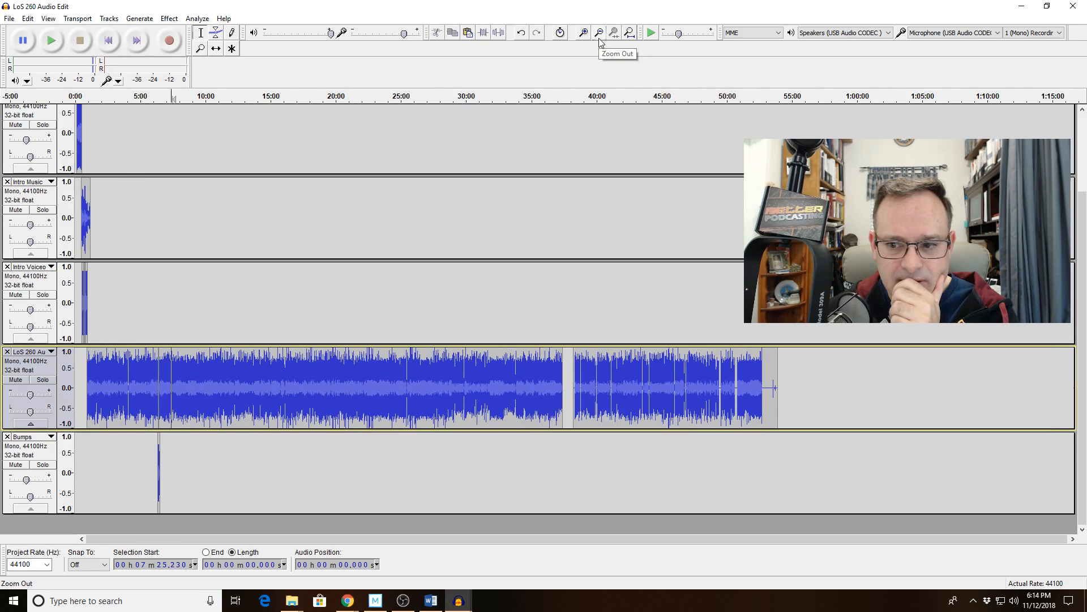
pyautogui.click(599, 36)
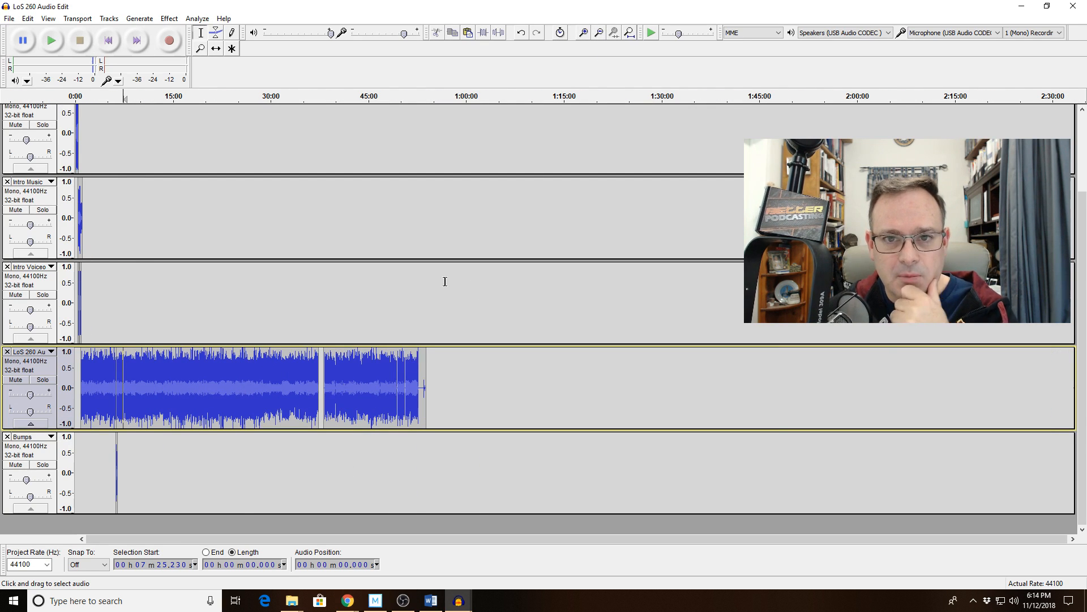
pyautogui.click(584, 36)
pyautogui.click(584, 35)
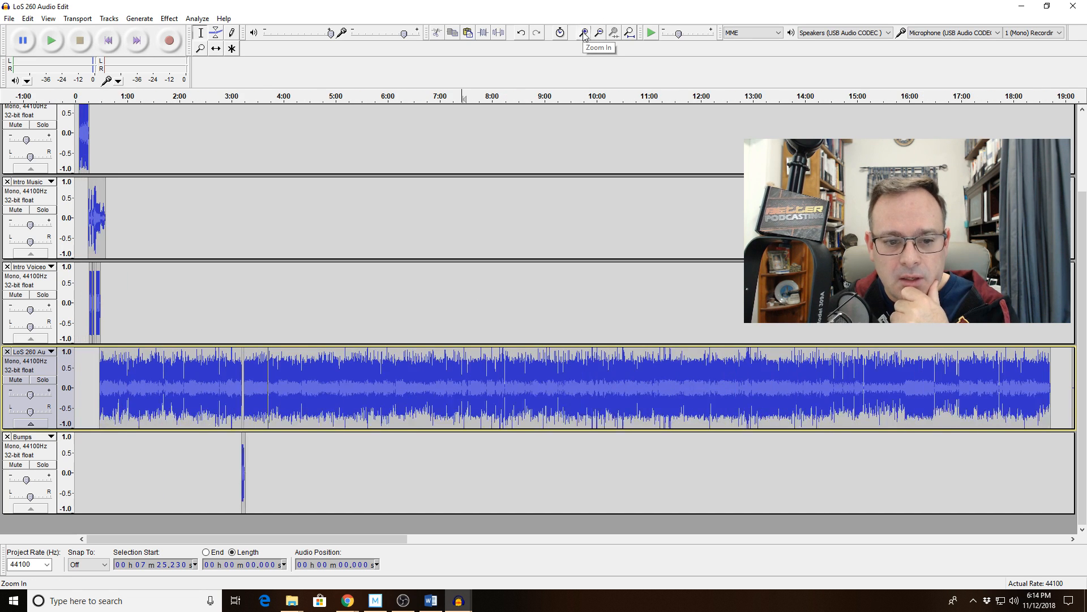
pyautogui.click(584, 35)
pyautogui.click(584, 35)
pyautogui.click(584, 35)
pyautogui.click(584, 35)
pyautogui.click(584, 36)
pyautogui.click(584, 35)
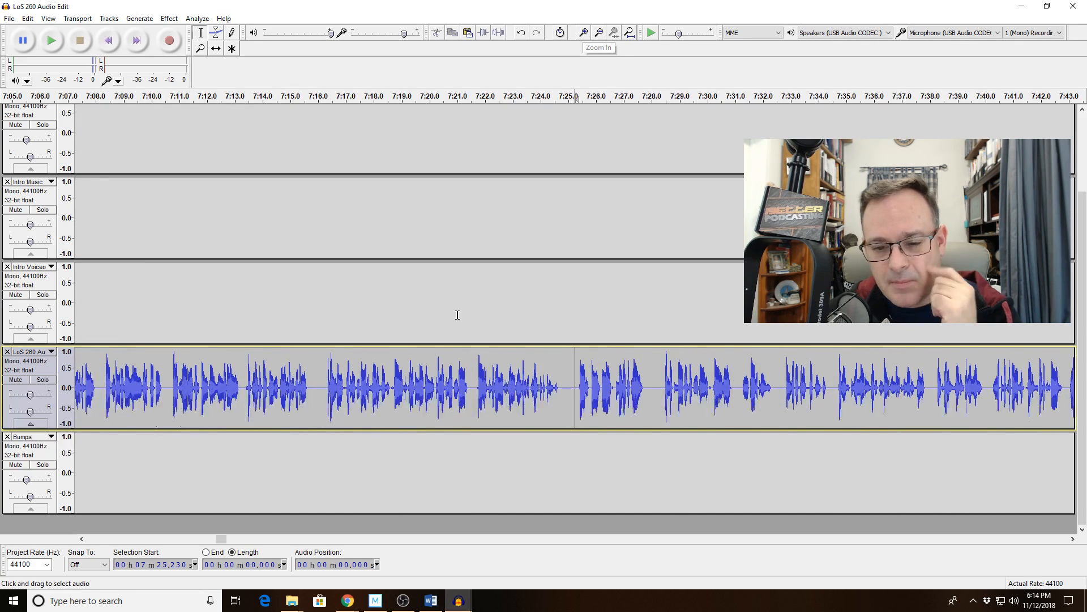
# Switch track sync-lock on and back off
pyautogui.click(564, 38)
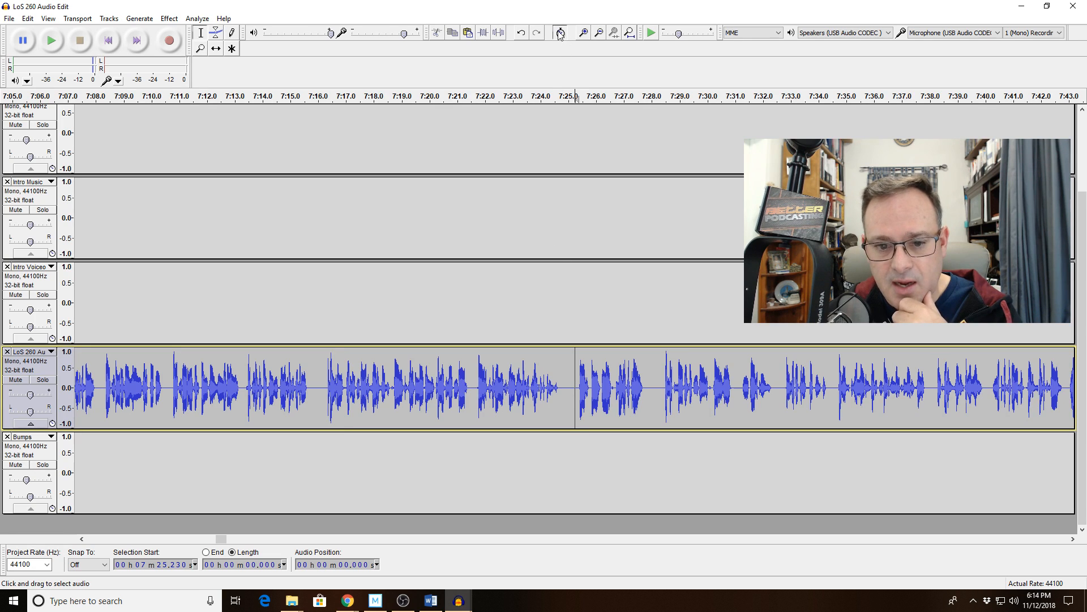
pyautogui.click(600, 34)
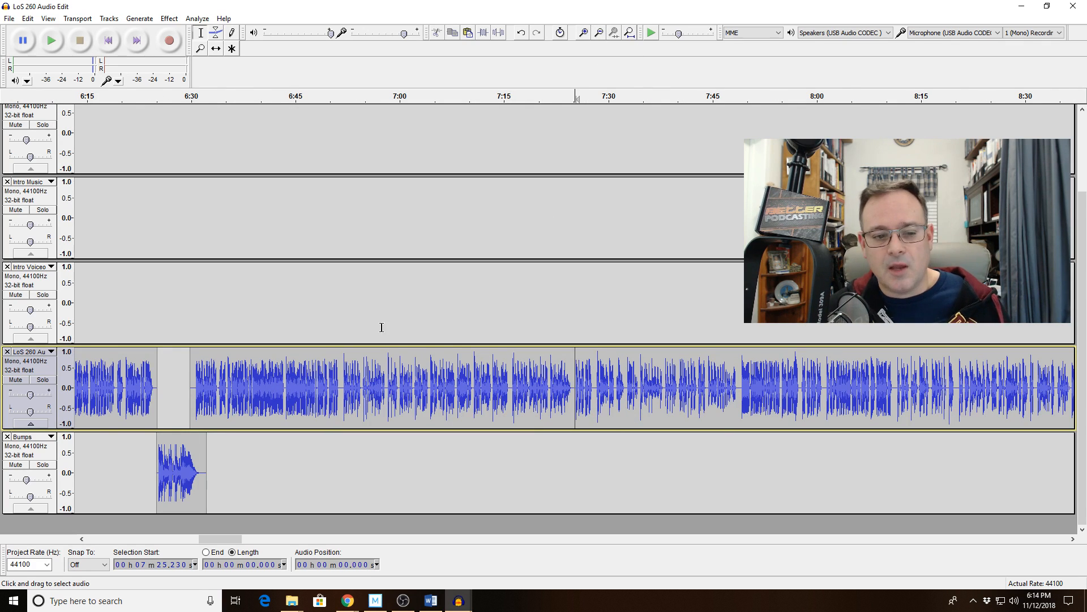
# Play the episode track from 00:06:29.963 and listen through the replaced passage and the speech that follows it
pyautogui.click(187, 307)
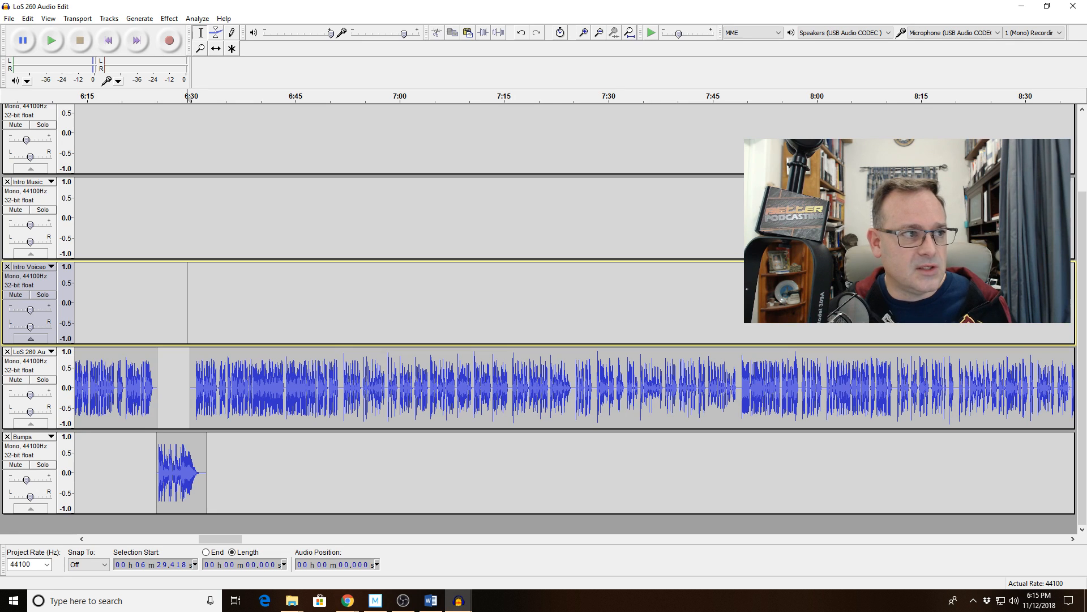
pyautogui.click(191, 395)
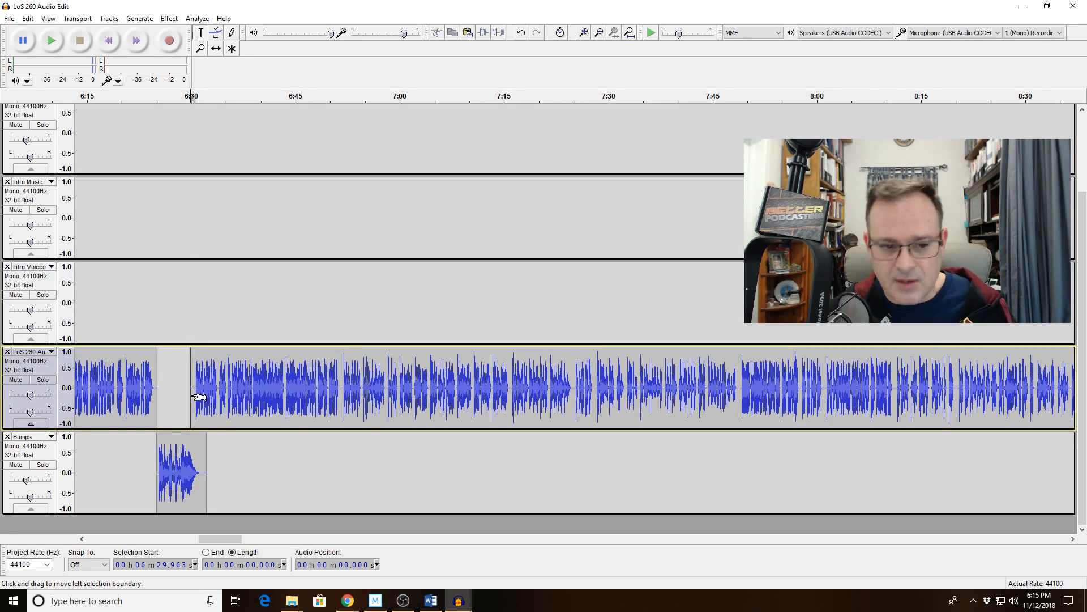
pyautogui.press('space')
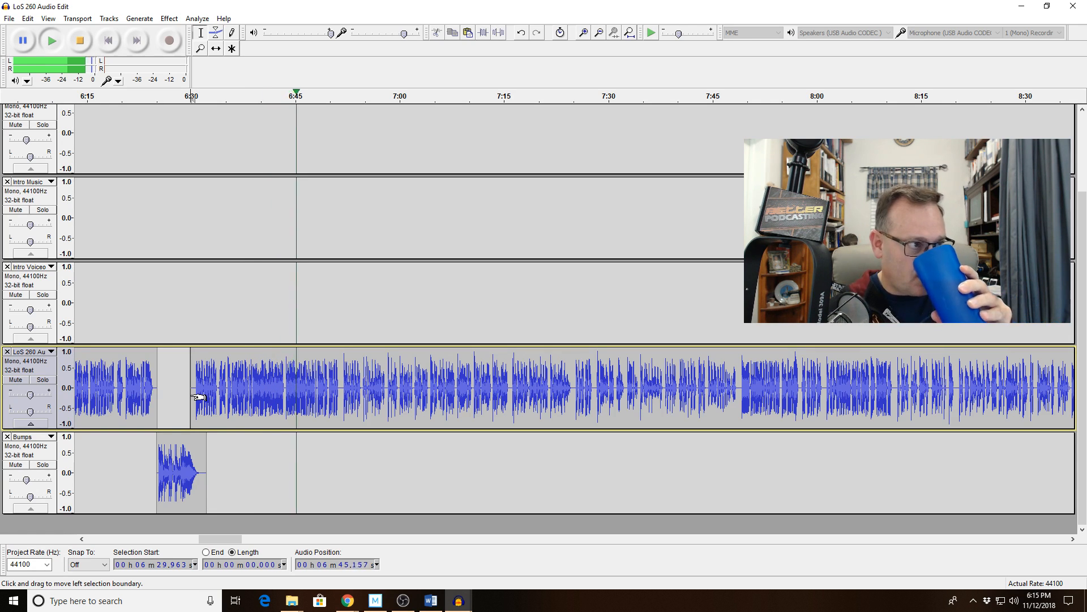
pyautogui.click(583, 33)
pyautogui.click(583, 33)
pyautogui.click(584, 33)
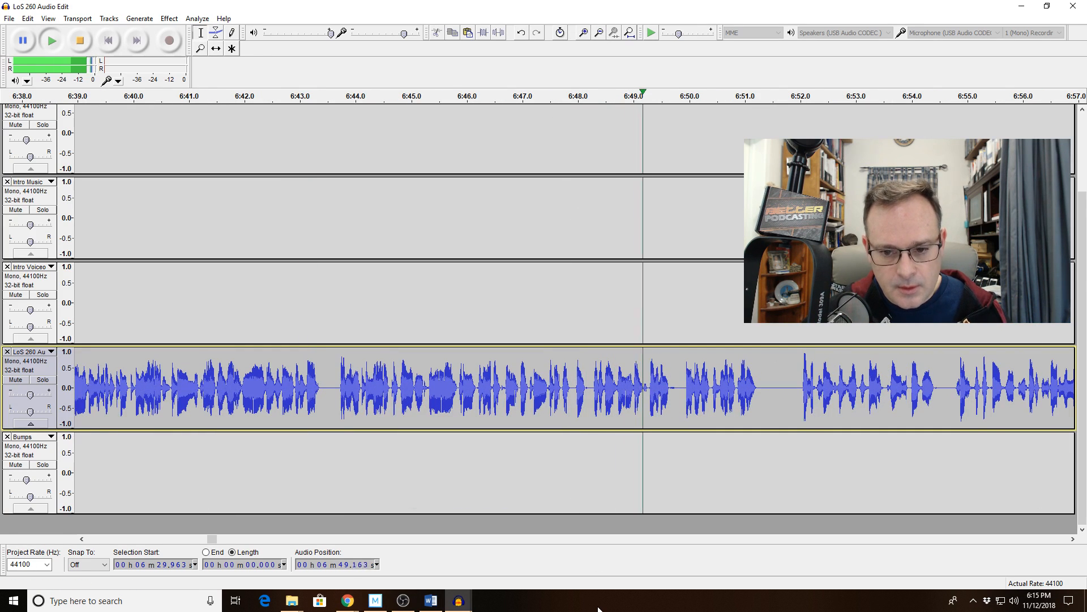
pyautogui.click(617, 539)
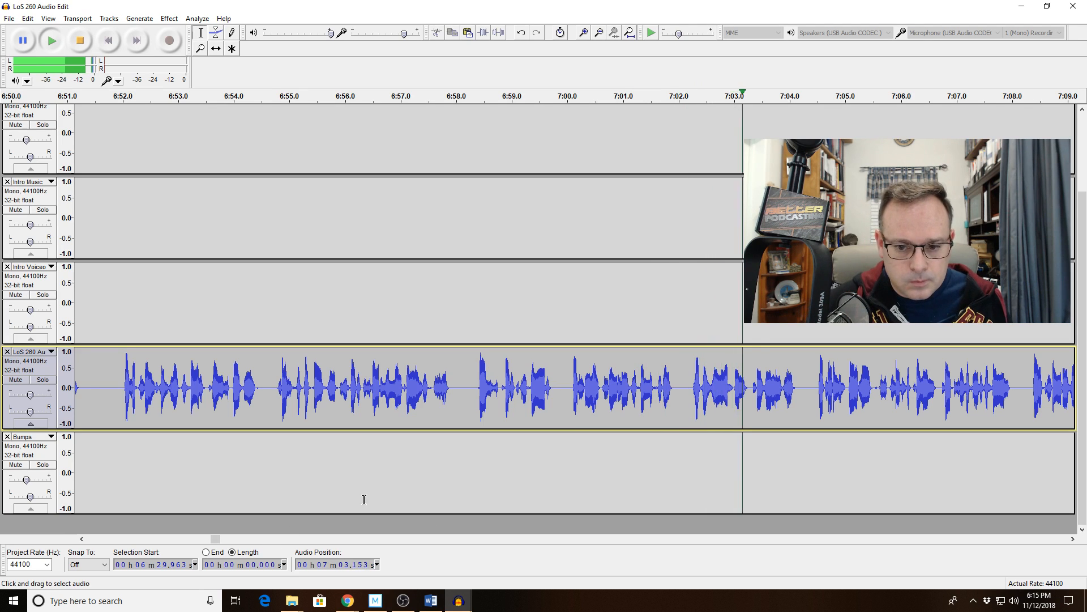
pyautogui.click(515, 538)
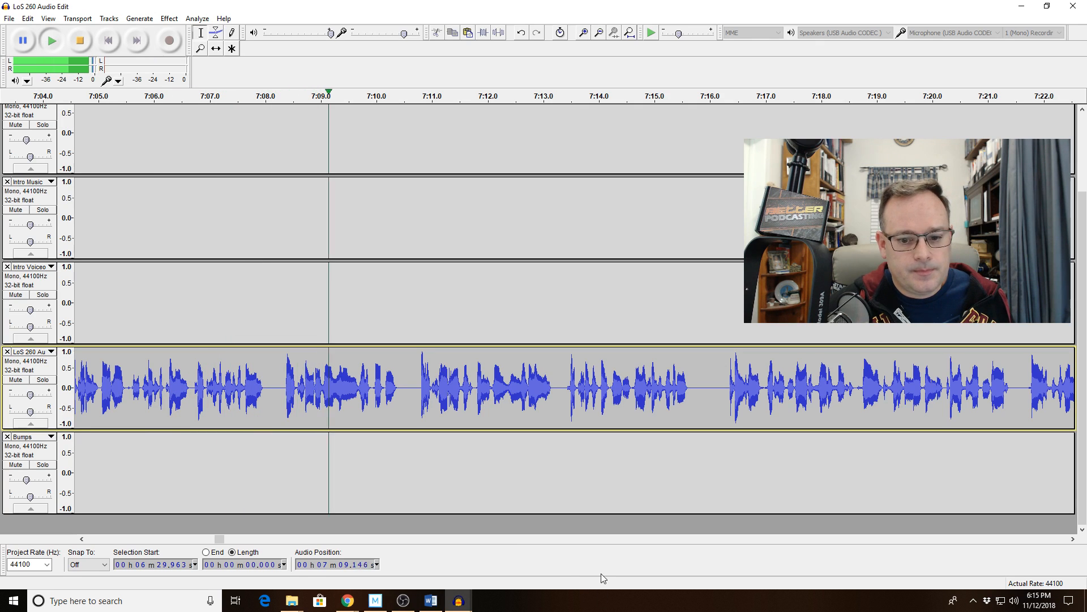
pyautogui.click(614, 539)
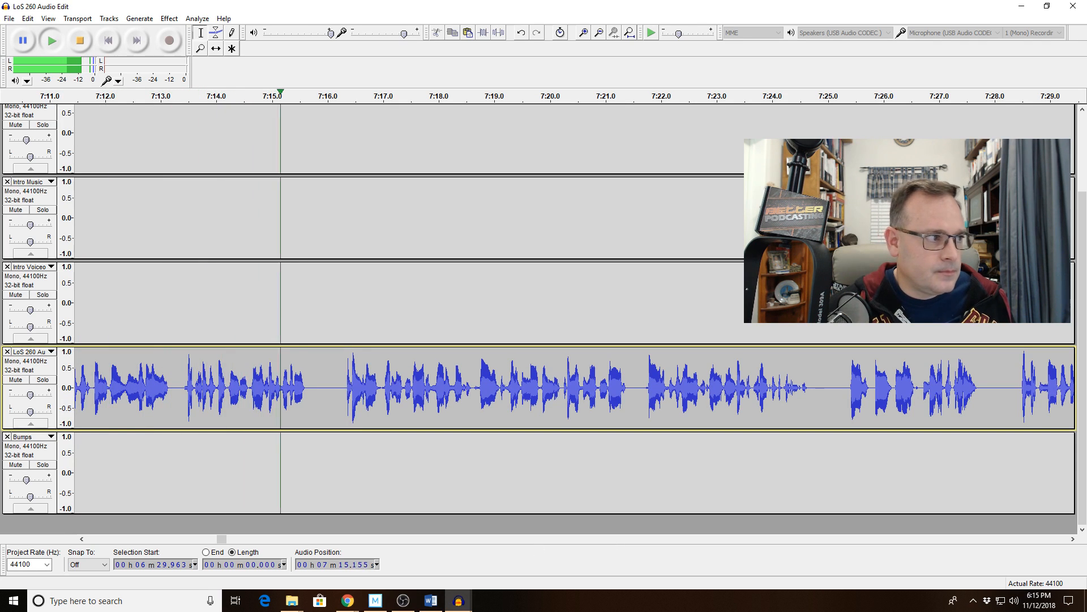
pyautogui.hotkey('alt', 'Tab')
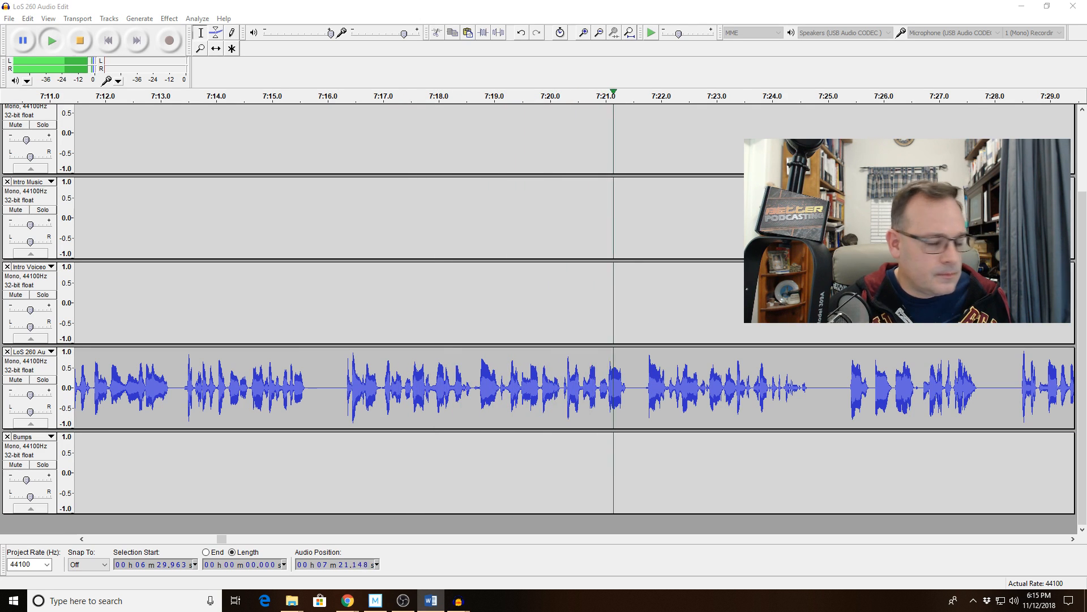
pyautogui.click(502, 542)
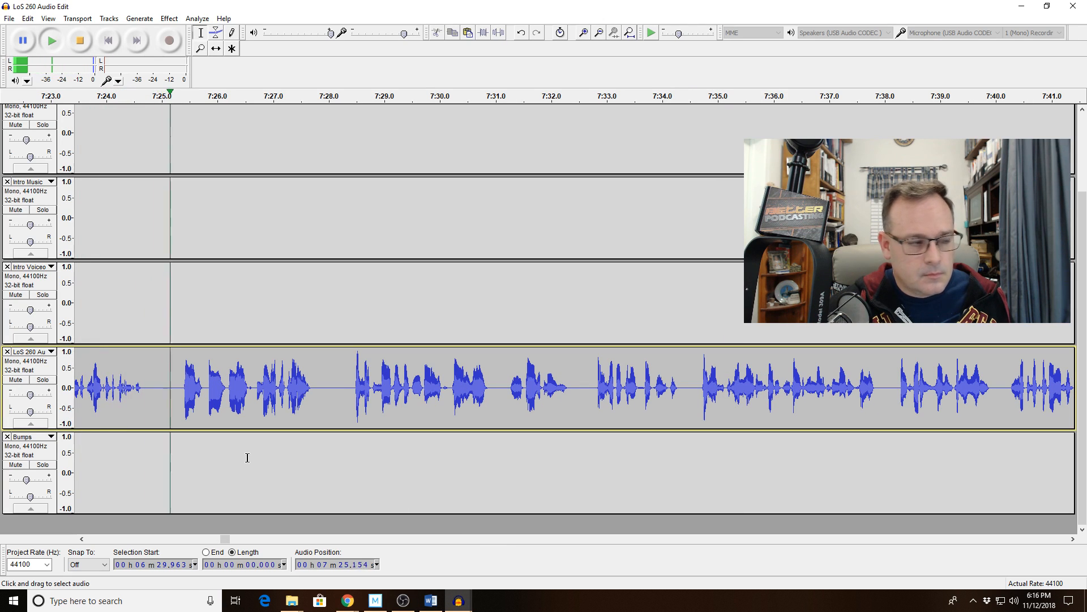
pyautogui.hotkey('alt', 'Tab')
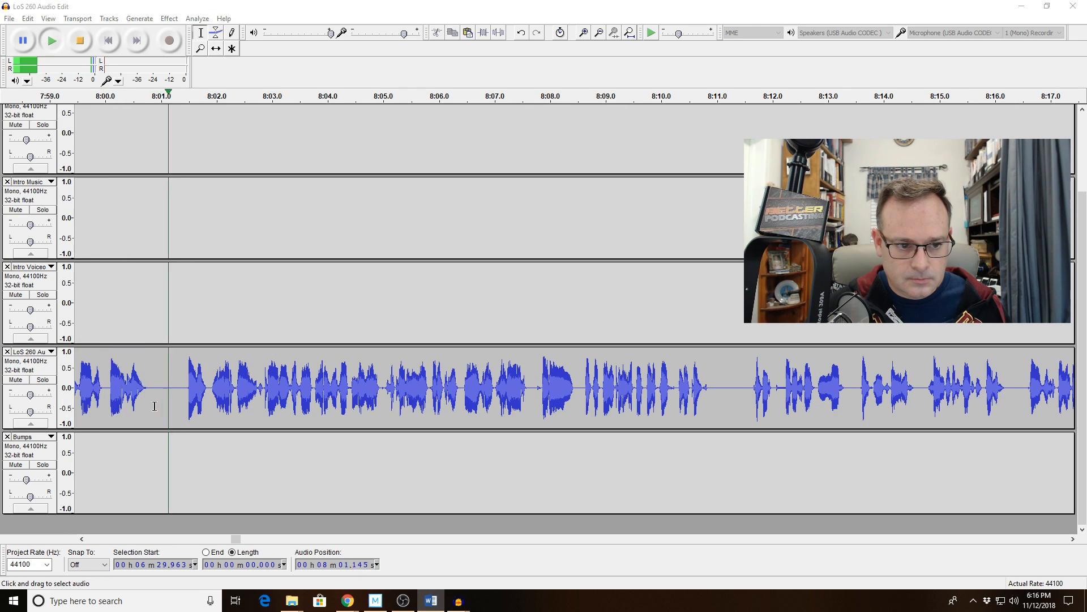
# Select the phrase from 00:07:54.632 for 6.768 s on the episode track, fit it to the view and listen to it
pyautogui.moveTo(154, 406); pyautogui.dragTo(53, 381)
pyautogui.moveTo(179, 375); pyautogui.dragTo(557, 389)
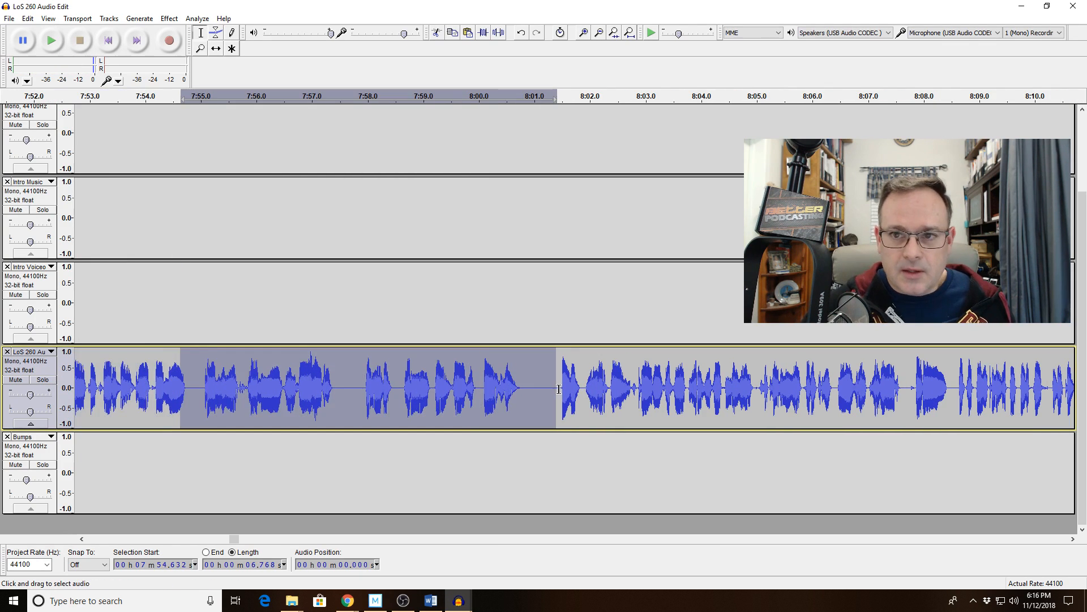
pyautogui.click(614, 32)
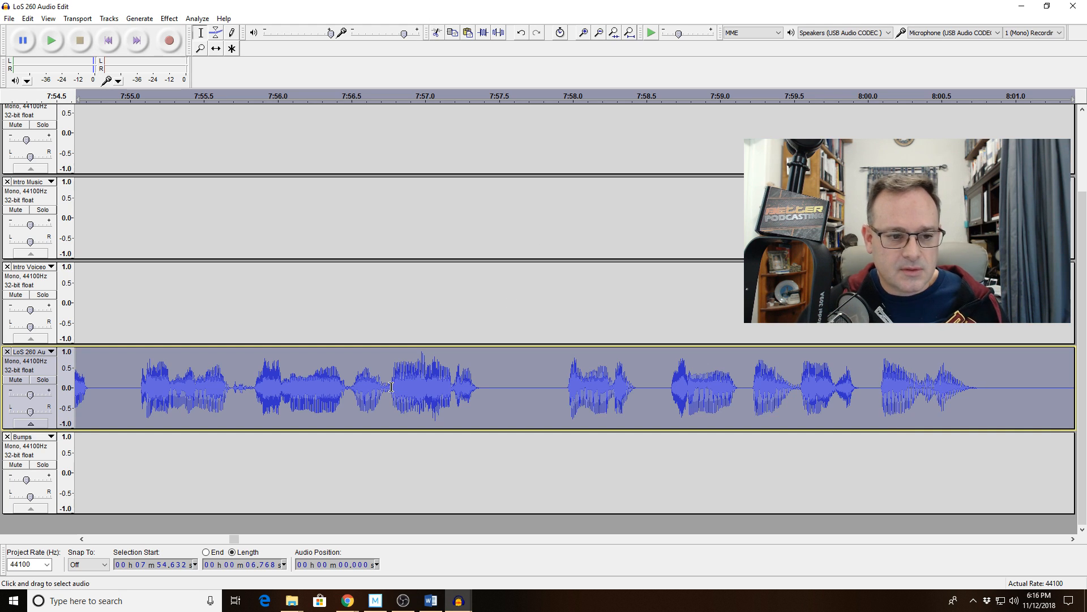
pyautogui.press('space')
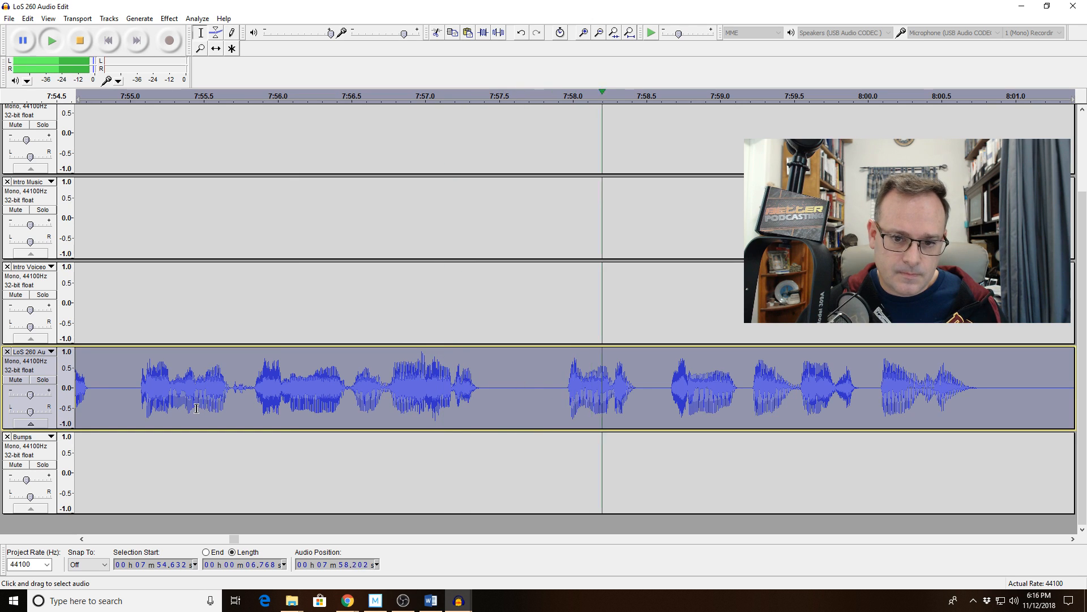
pyautogui.press('space')
# Inspect the phrase's first word up close and listen to short ranges before and after 00:07:55.317
pyautogui.moveTo(134, 397); pyautogui.dragTo(371, 390)
pyautogui.moveTo(147, 385); pyautogui.dragTo(208, 385)
pyautogui.click(614, 32)
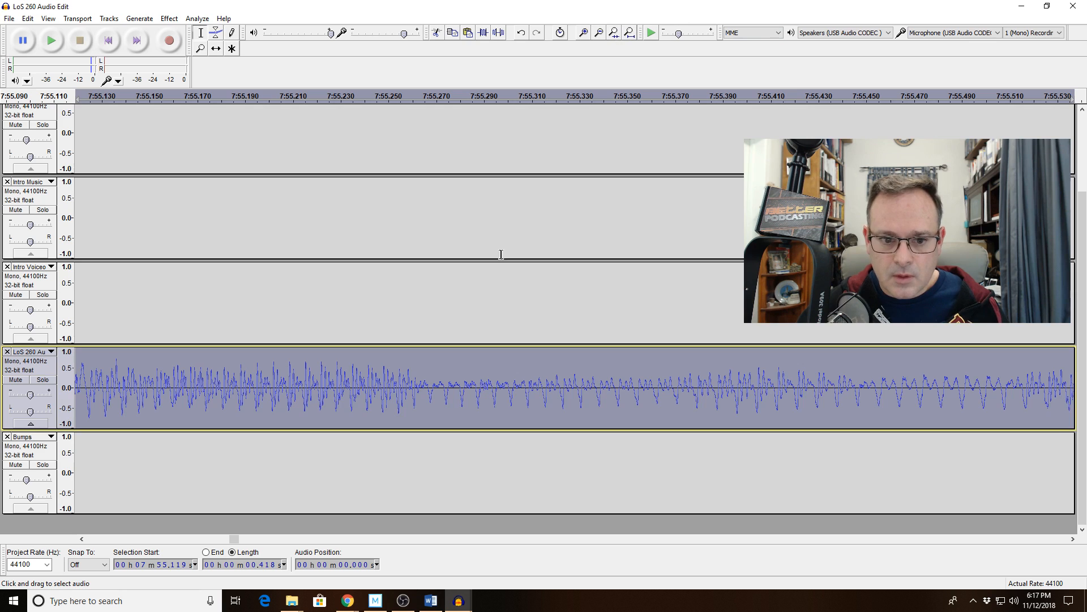
pyautogui.moveTo(400, 391); pyautogui.dragTo(736, 398)
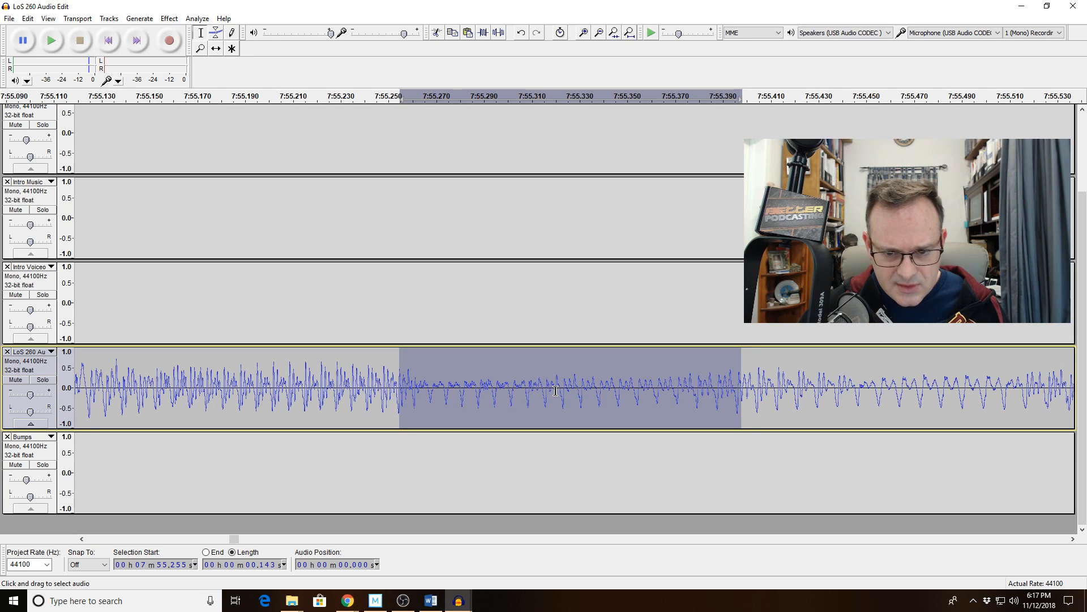
pyautogui.moveTo(551, 388); pyautogui.dragTo(119, 387)
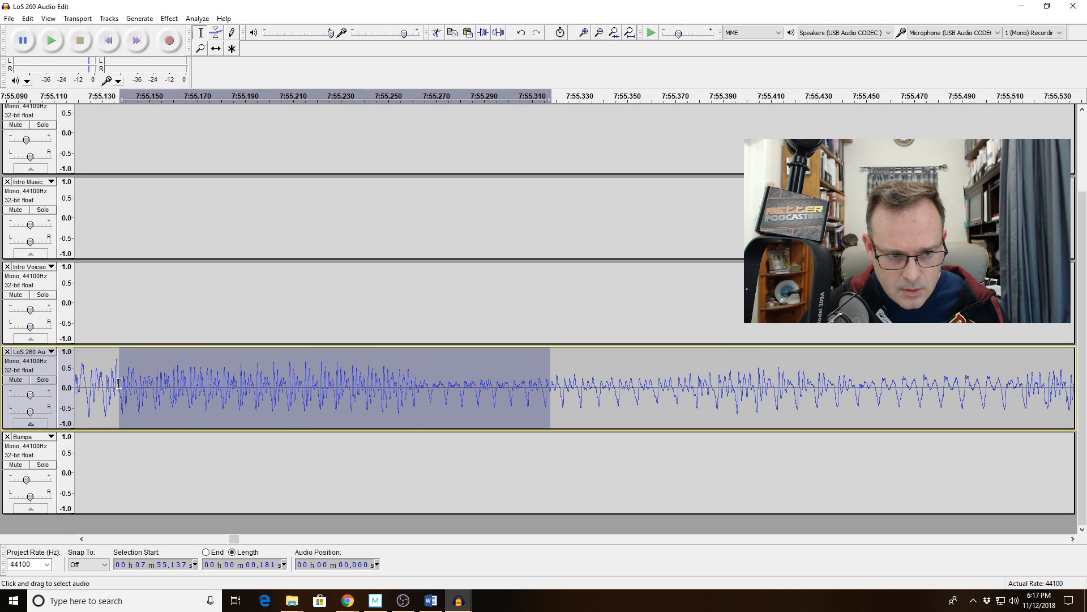
pyautogui.press('space')
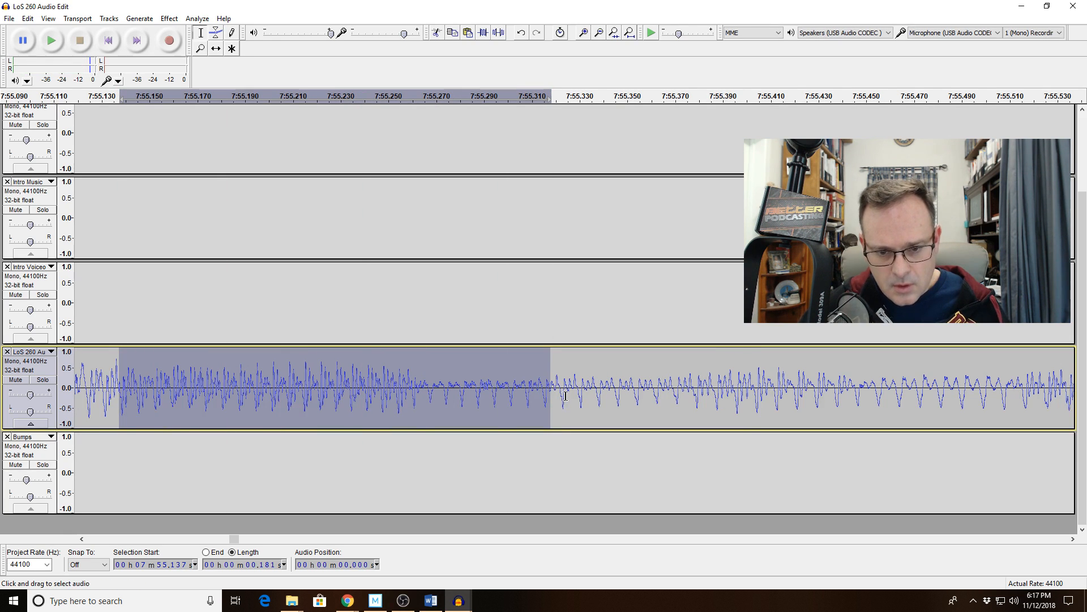
pyautogui.click(565, 395)
pyautogui.moveTo(548, 393); pyautogui.dragTo(857, 398)
pyautogui.press('space')
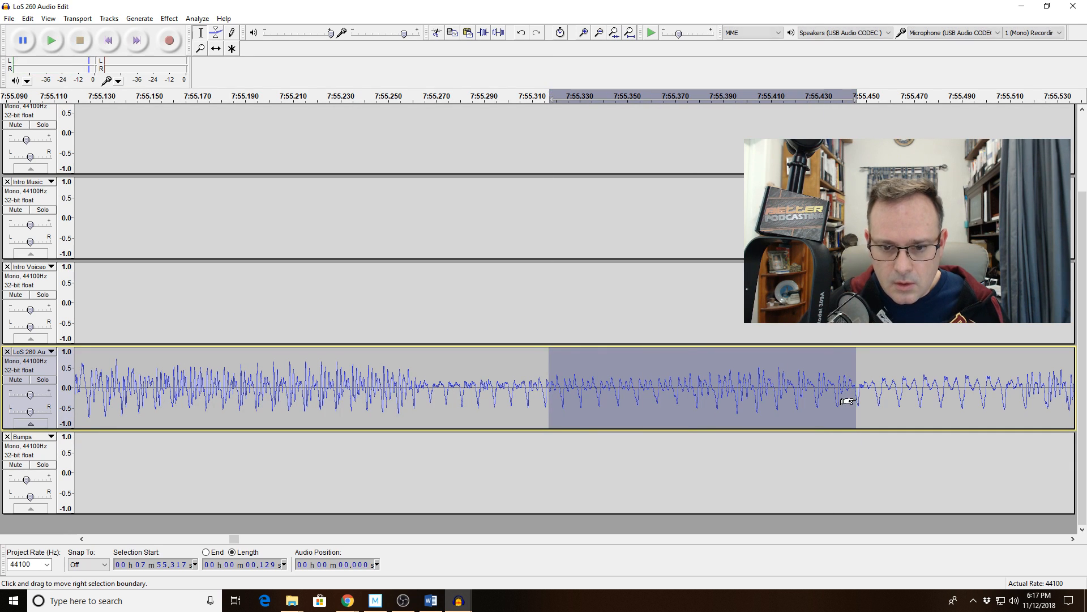
# Add an empty label at 00:07:55.316, inside the phrase's first word
pyautogui.click(629, 396)
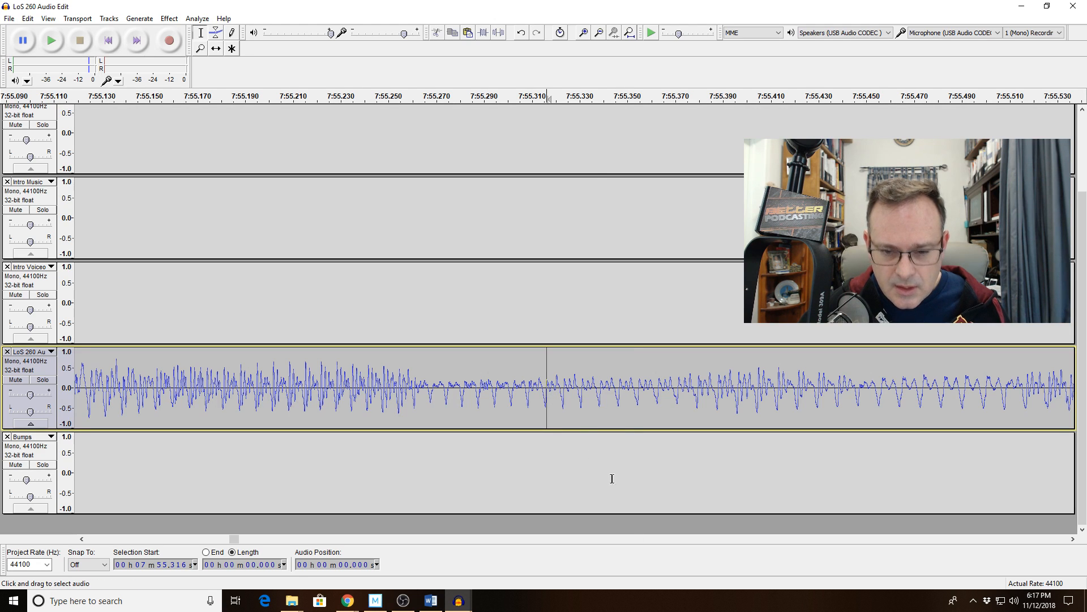
pyautogui.click(583, 33)
pyautogui.click(584, 33)
pyautogui.click(583, 32)
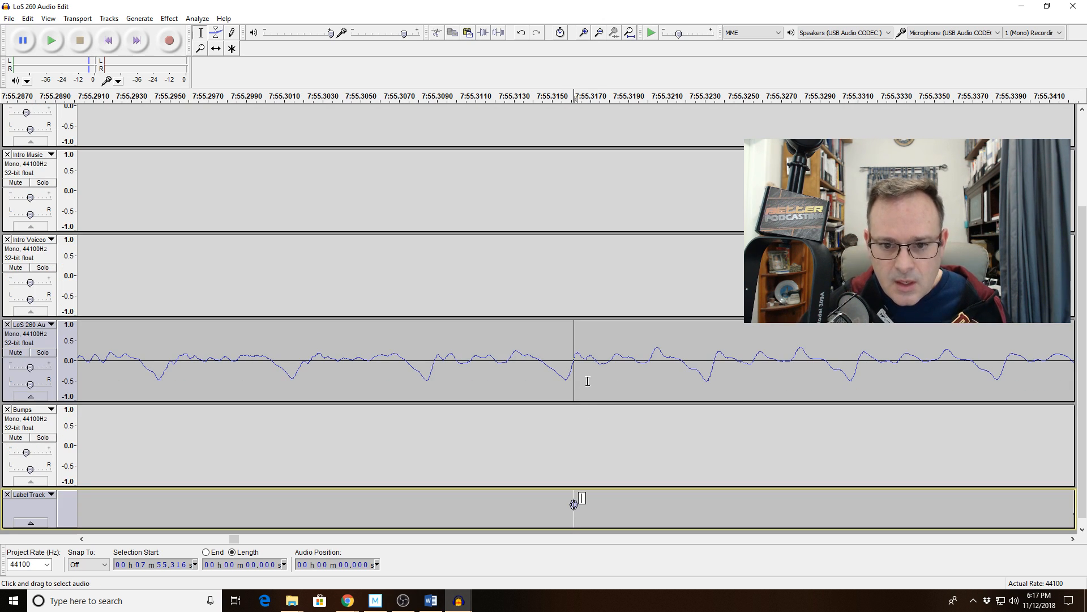
pyautogui.scroll(-2, 577, 359)
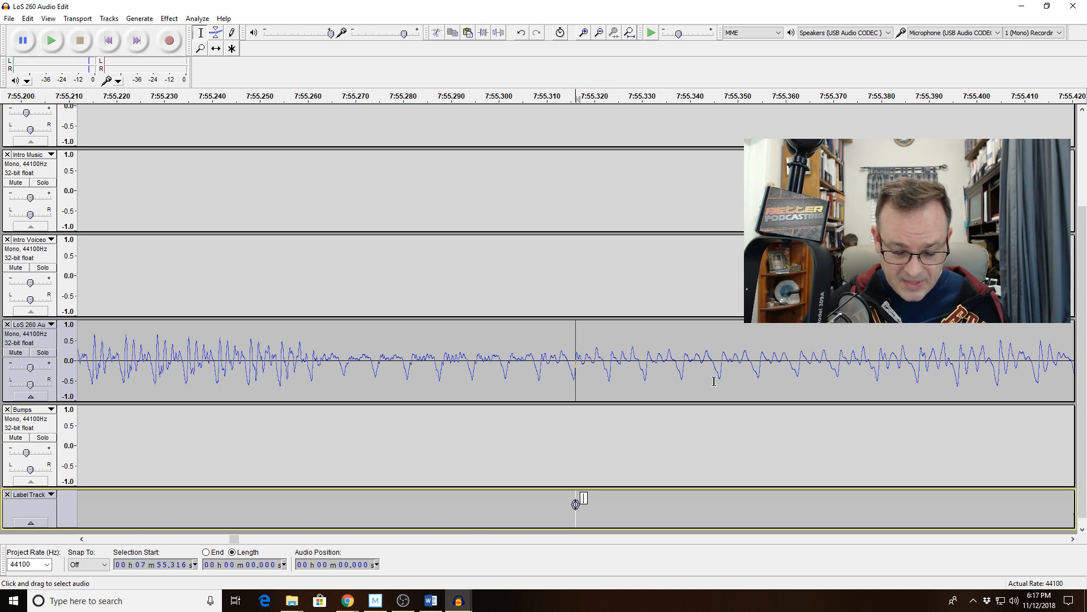
# Select 0.299 s from 00:07:57.851 around the start of the word after the pause, play it and inspect it up close
pyautogui.click(602, 35)
pyautogui.click(602, 35)
pyautogui.click(603, 35)
pyautogui.click(603, 35)
pyautogui.click(602, 35)
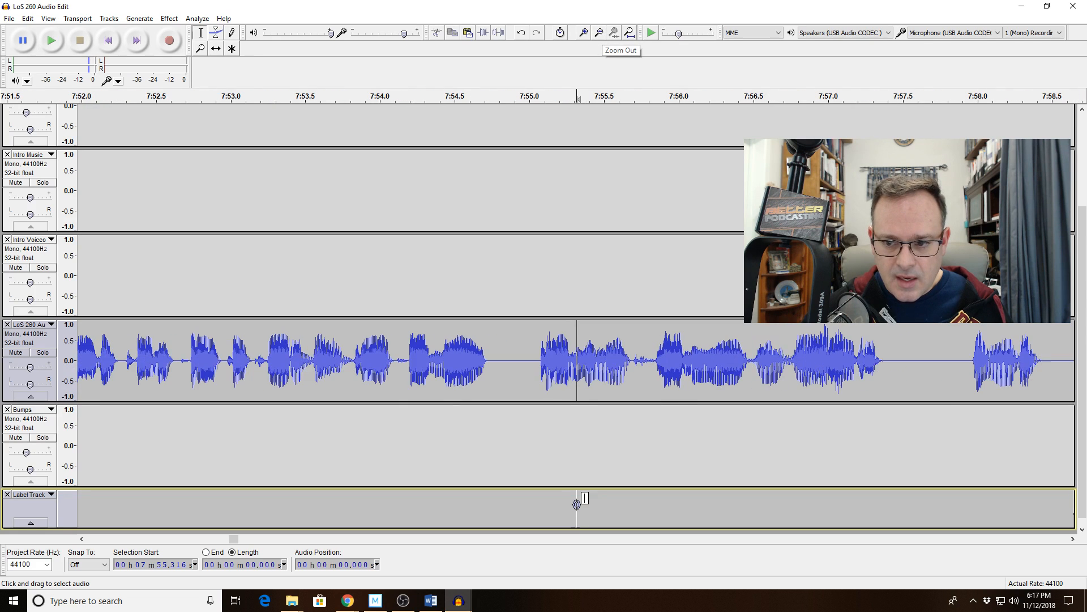
pyautogui.moveTo(1000, 362); pyautogui.dragTo(956, 362)
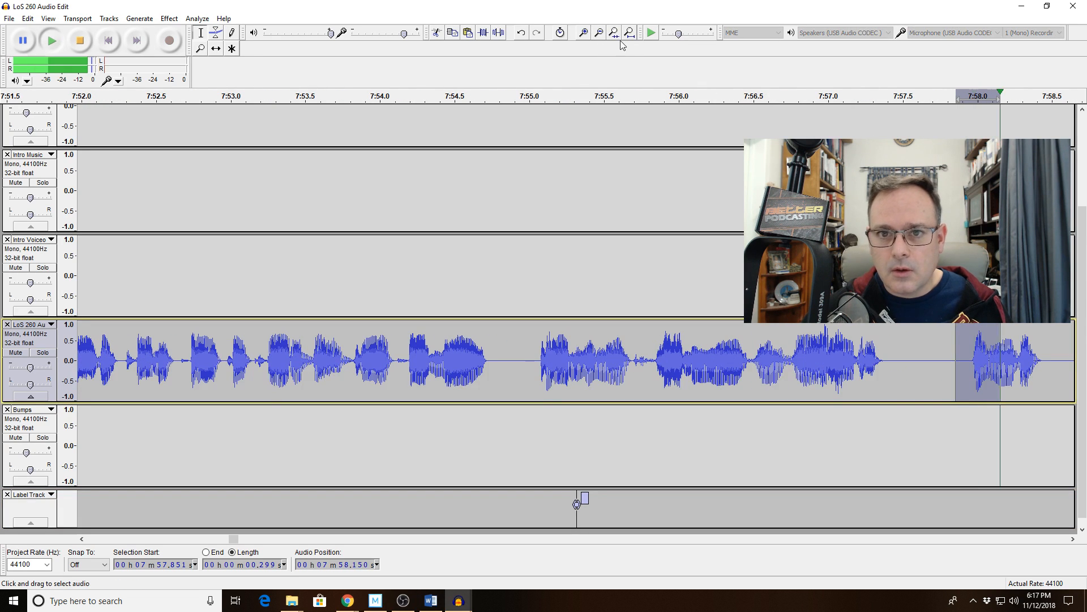
pyautogui.click(614, 34)
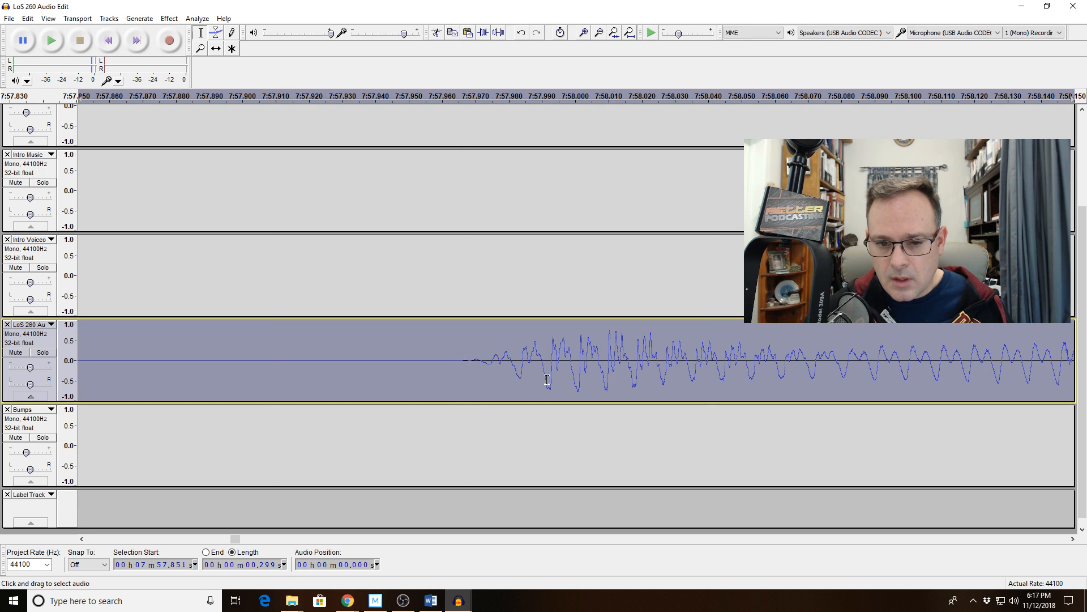
# Place the cursor on the zero crossing at 00:07:57.981 near the word's start and add an empty label there
pyautogui.click(470, 362)
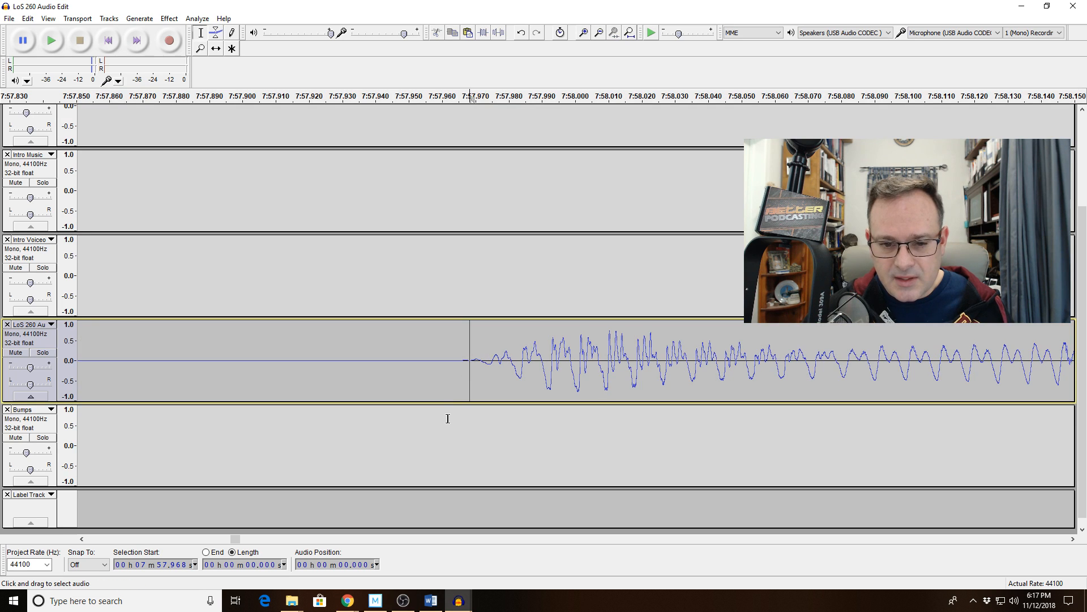
pyautogui.click(511, 358)
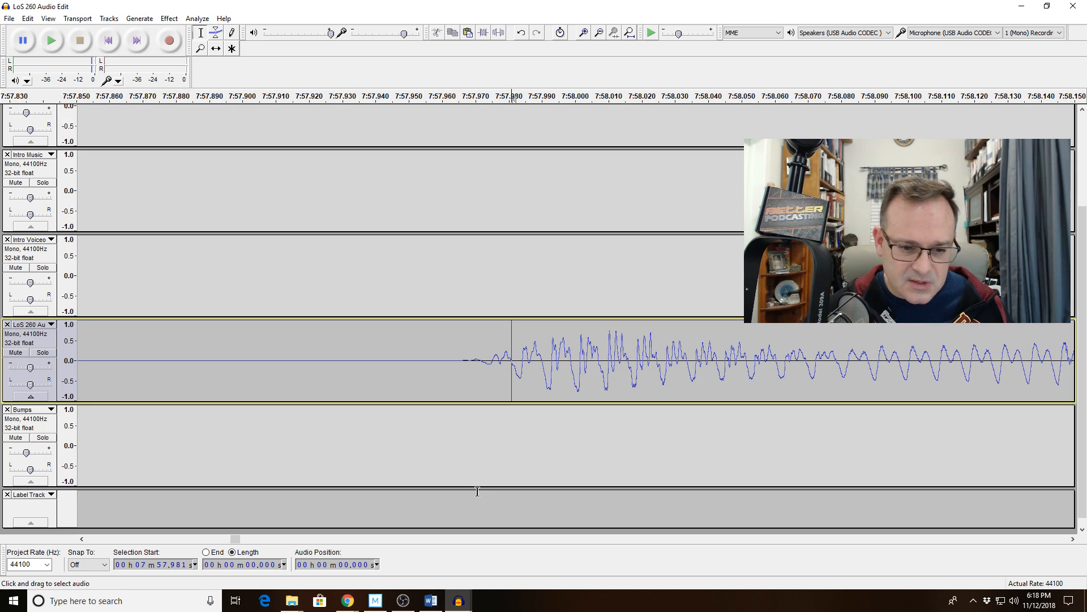
pyautogui.click(585, 33)
pyautogui.click(586, 34)
pyautogui.click(555, 366)
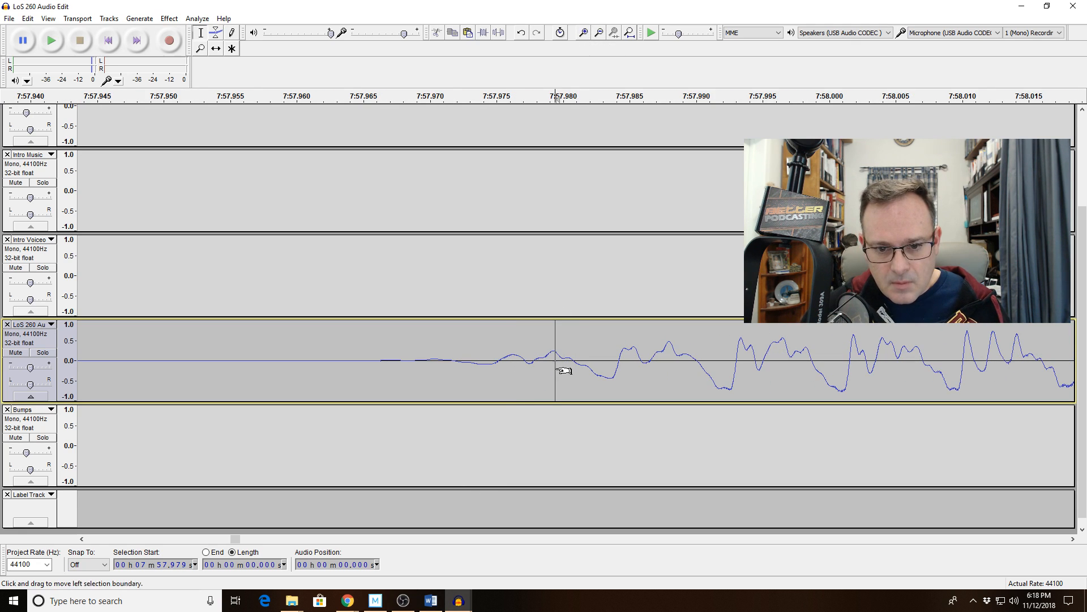
pyautogui.click(576, 363)
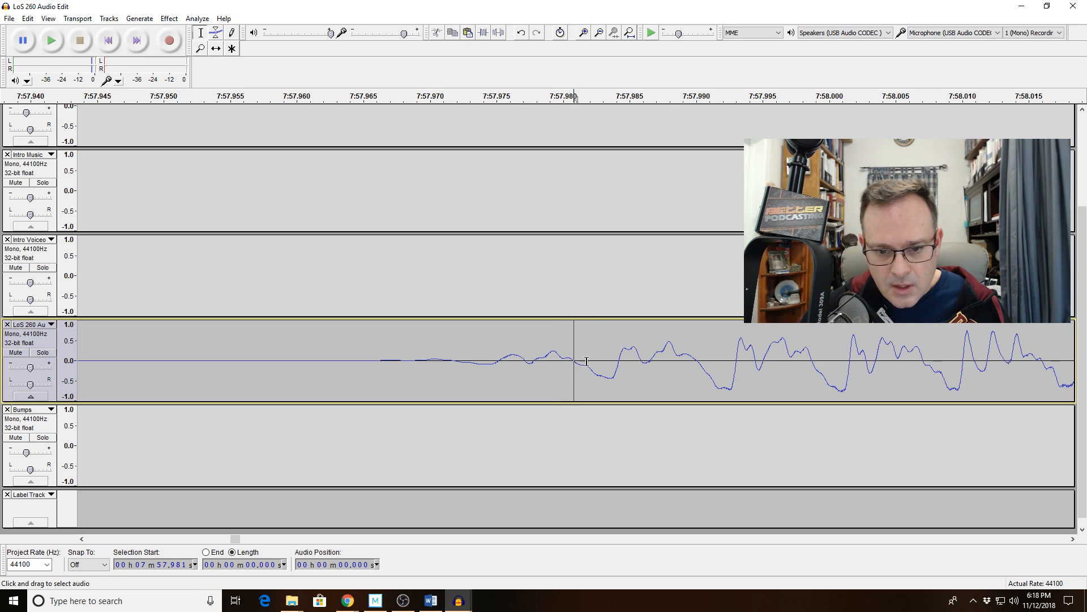
pyautogui.click(584, 33)
pyautogui.click(584, 33)
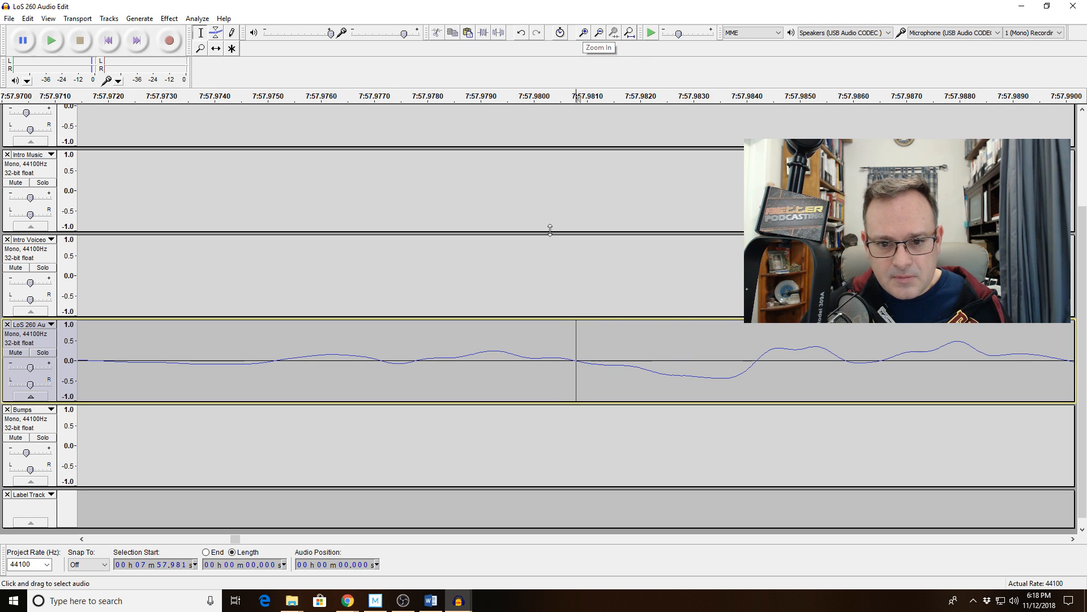
pyautogui.click(574, 363)
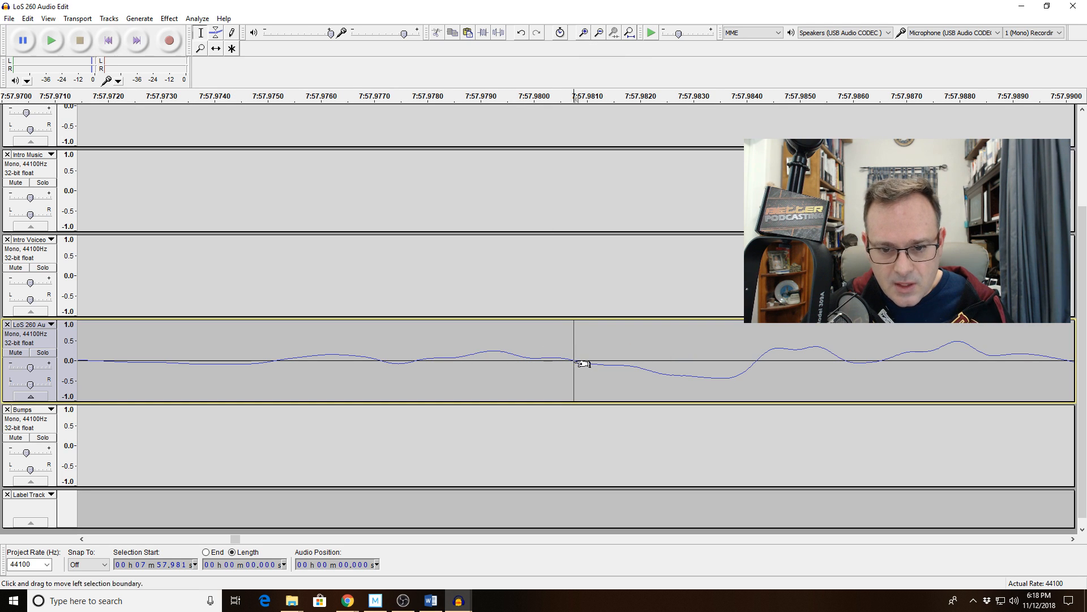
pyautogui.click(583, 33)
pyautogui.click(583, 33)
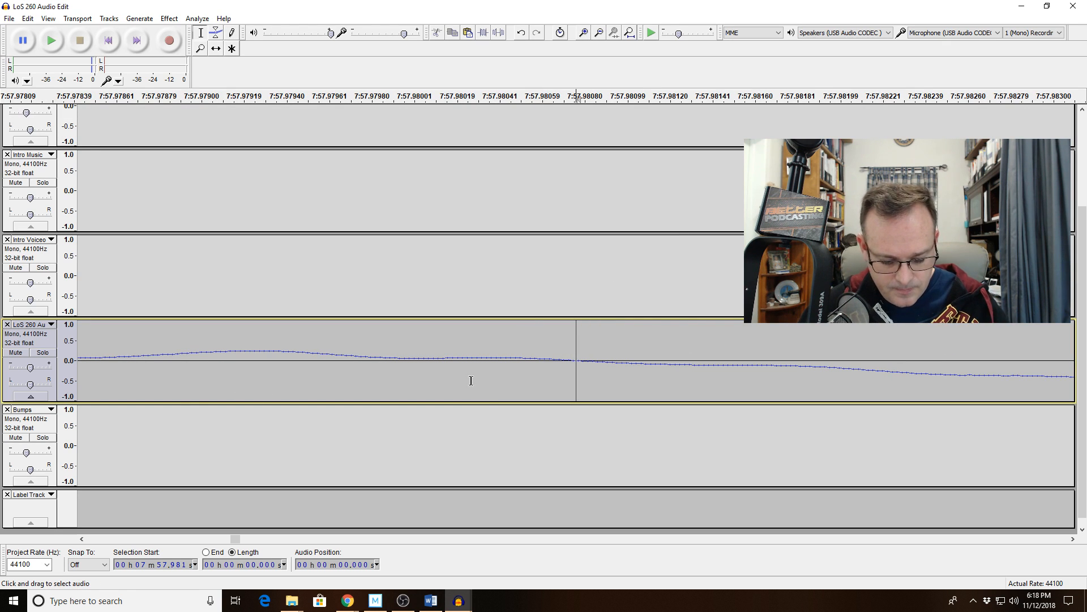
pyautogui.hotkey('ctrl', 'b')
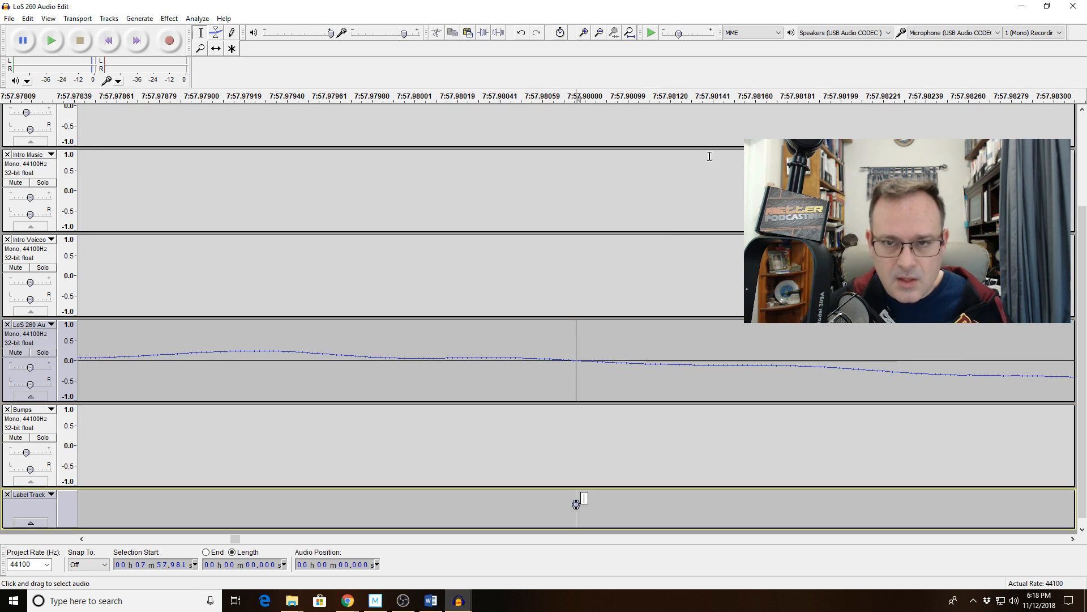
# Examine the waveform of the phrase around the two labels
pyautogui.click(600, 33)
pyautogui.click(600, 34)
pyautogui.click(600, 34)
pyautogui.click(600, 33)
pyautogui.click(599, 33)
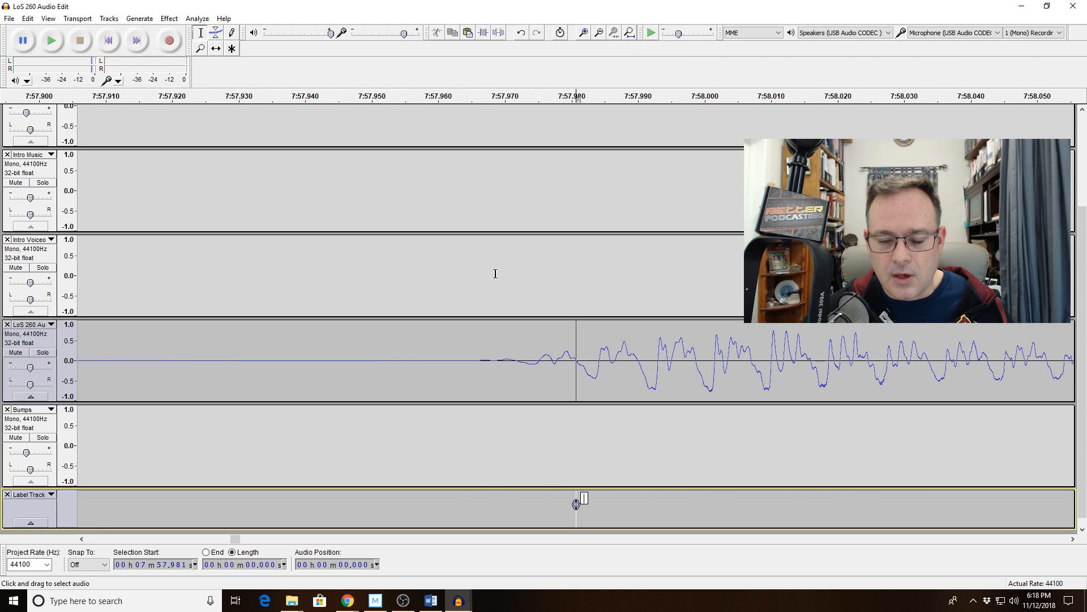
pyautogui.click(600, 35)
pyautogui.click(600, 35)
pyautogui.click(600, 35)
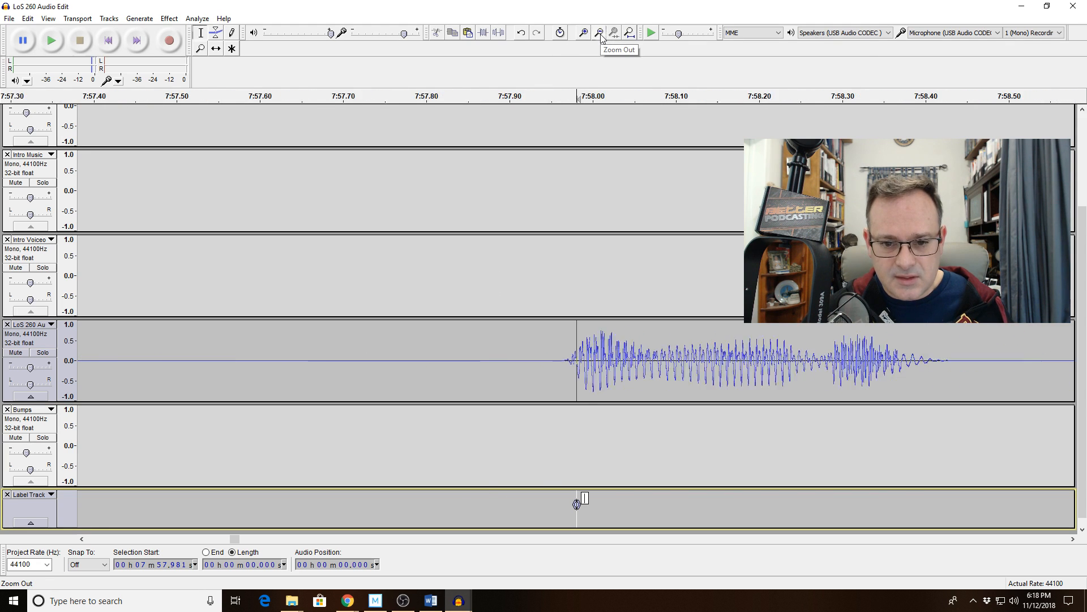
pyautogui.click(601, 35)
pyautogui.click(600, 35)
pyautogui.click(600, 36)
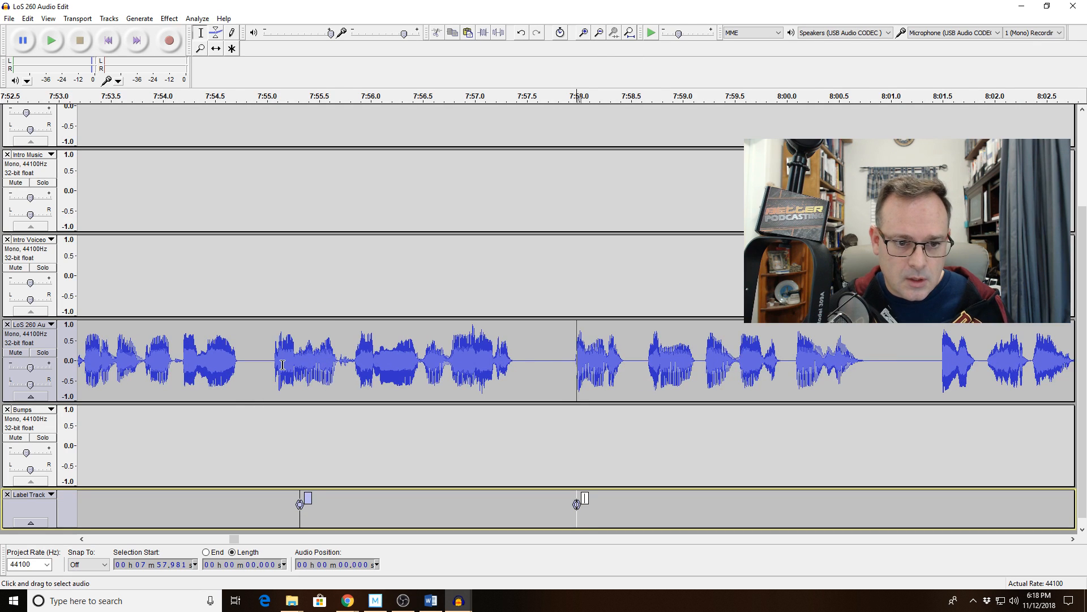
# Select 0.305 s of speech from 00:07:55.191 around the first label and inspect that area up close
pyautogui.moveTo(286, 364); pyautogui.dragTo(318, 364)
pyautogui.click(600, 35)
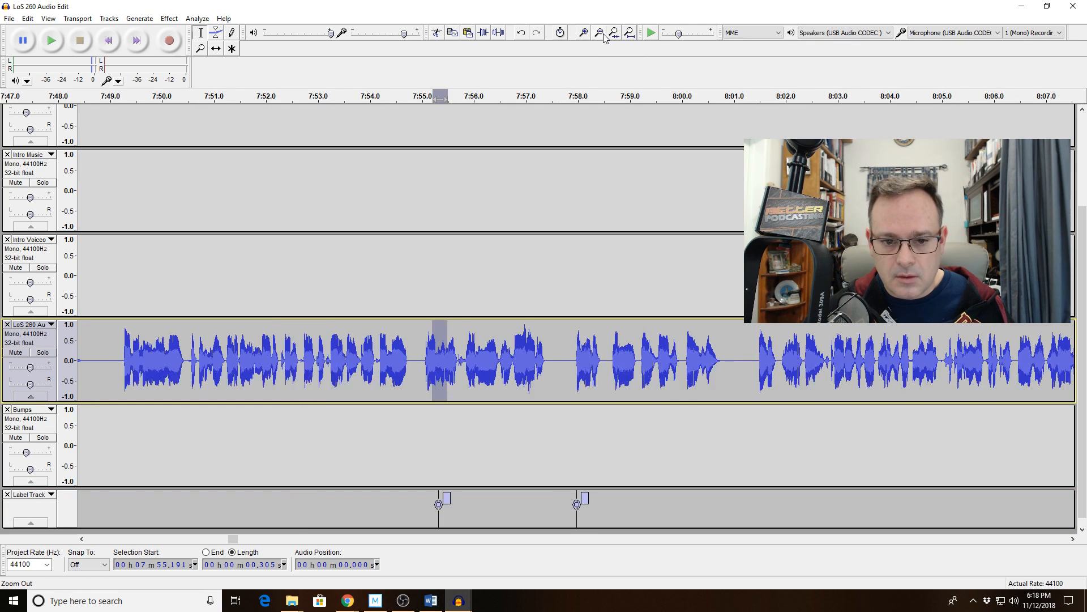
pyautogui.click(600, 35)
pyautogui.click(600, 35)
pyautogui.click(601, 36)
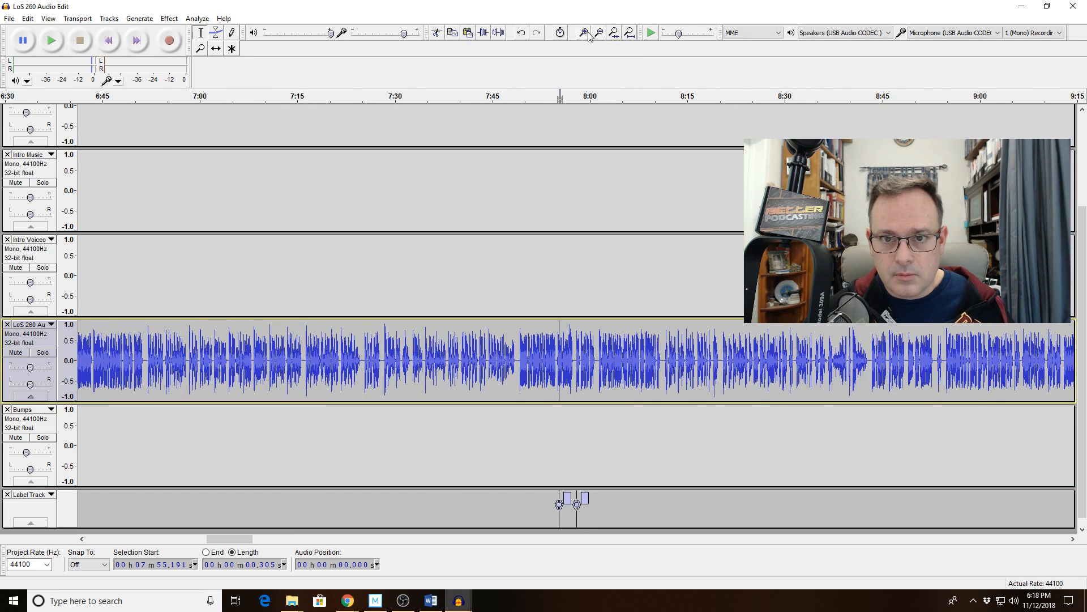
pyautogui.click(583, 33)
pyautogui.click(583, 34)
pyautogui.click(584, 34)
pyautogui.click(583, 34)
pyautogui.click(583, 34)
pyautogui.click(583, 33)
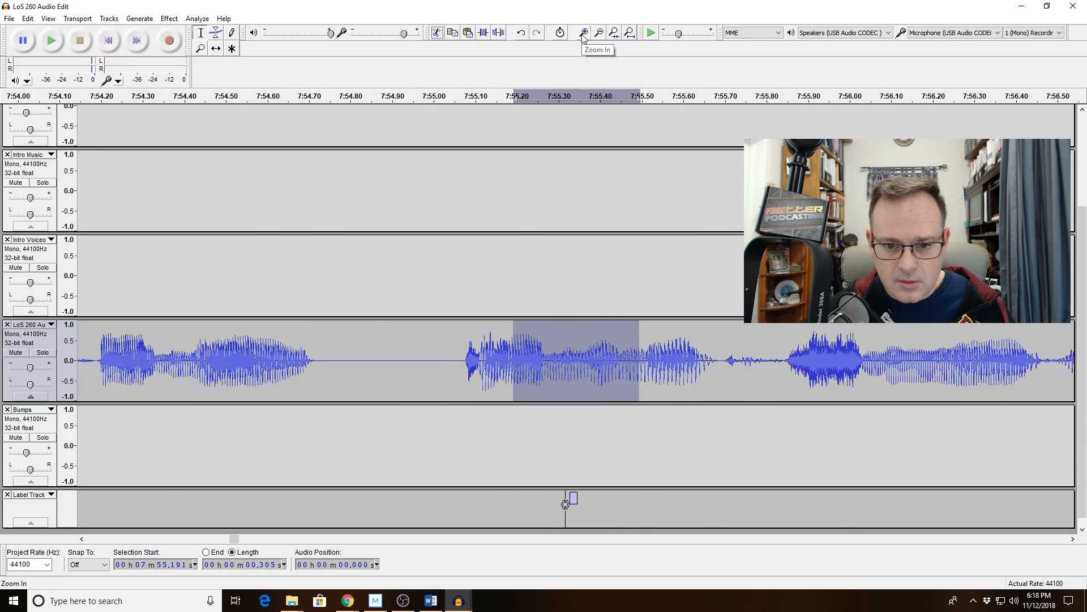
pyautogui.click(583, 33)
pyautogui.click(583, 34)
pyautogui.click(583, 33)
pyautogui.click(583, 33)
# Place the cursor on the zero crossing at 00:07:55.322, just after the first label, and add another empty label there
pyautogui.click(376, 397)
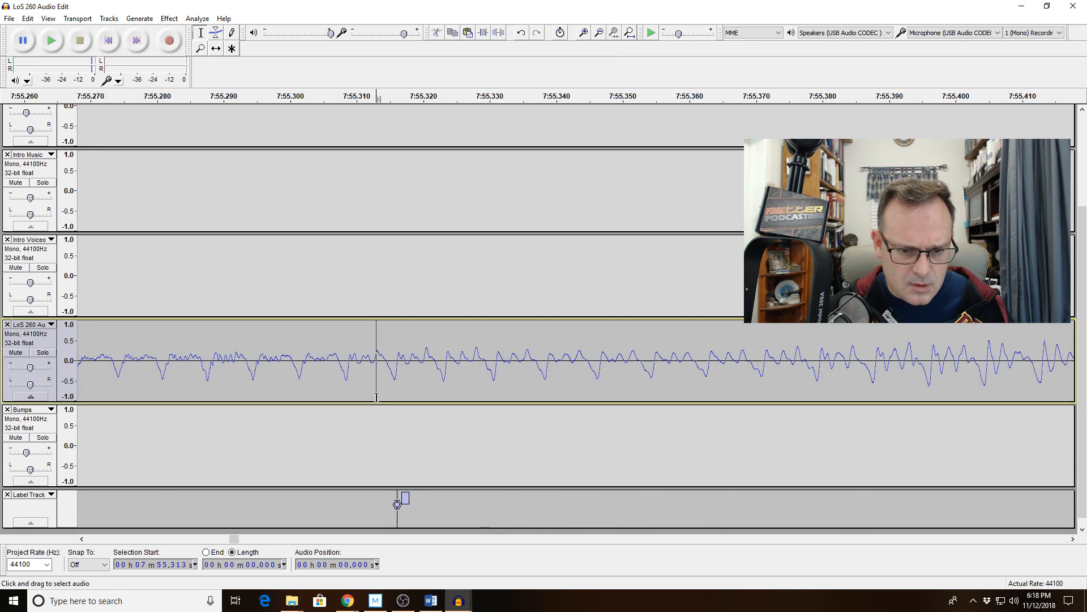
pyautogui.click(404, 368)
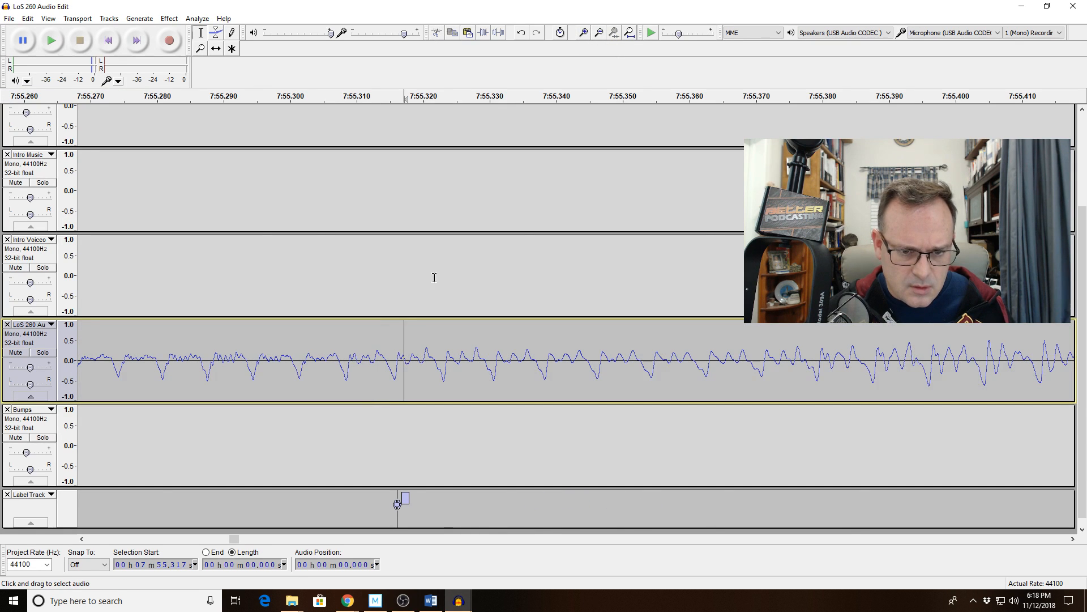
pyautogui.click(583, 36)
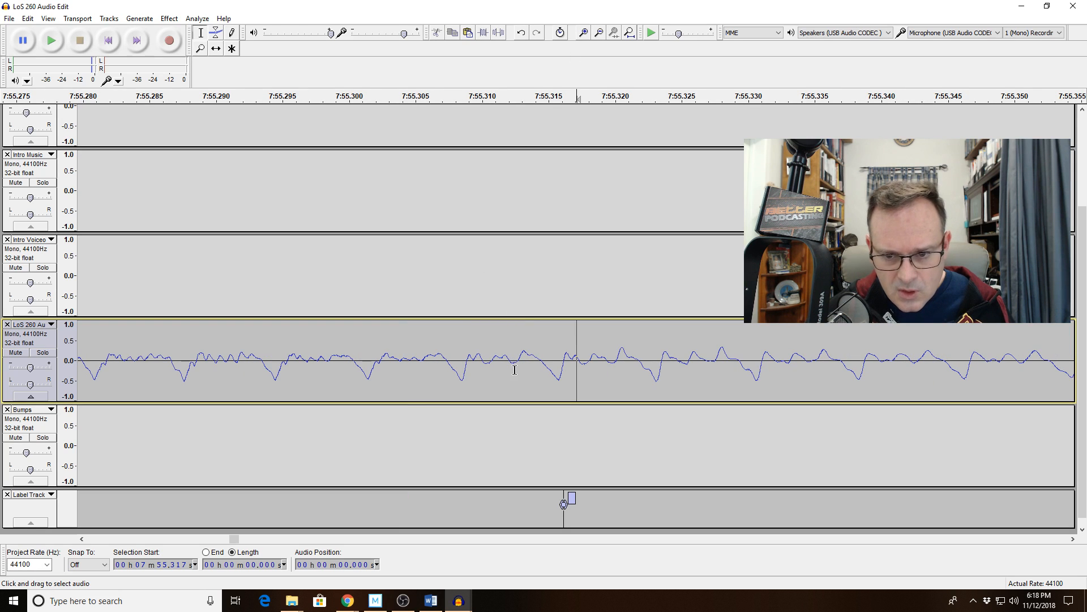
pyautogui.click(639, 359)
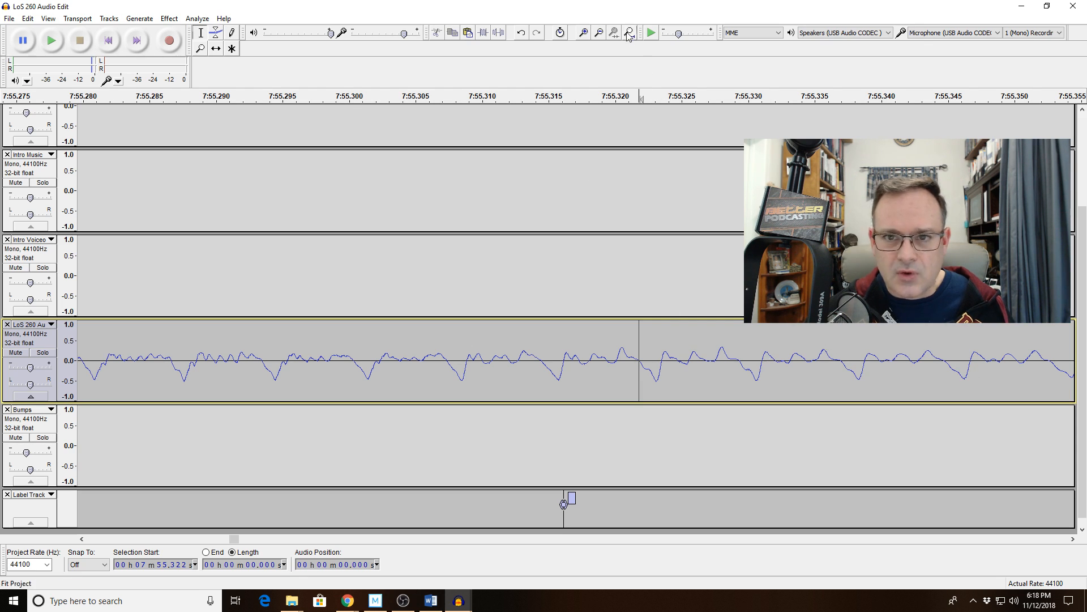
pyautogui.click(583, 34)
pyautogui.click(583, 34)
pyautogui.click(584, 39)
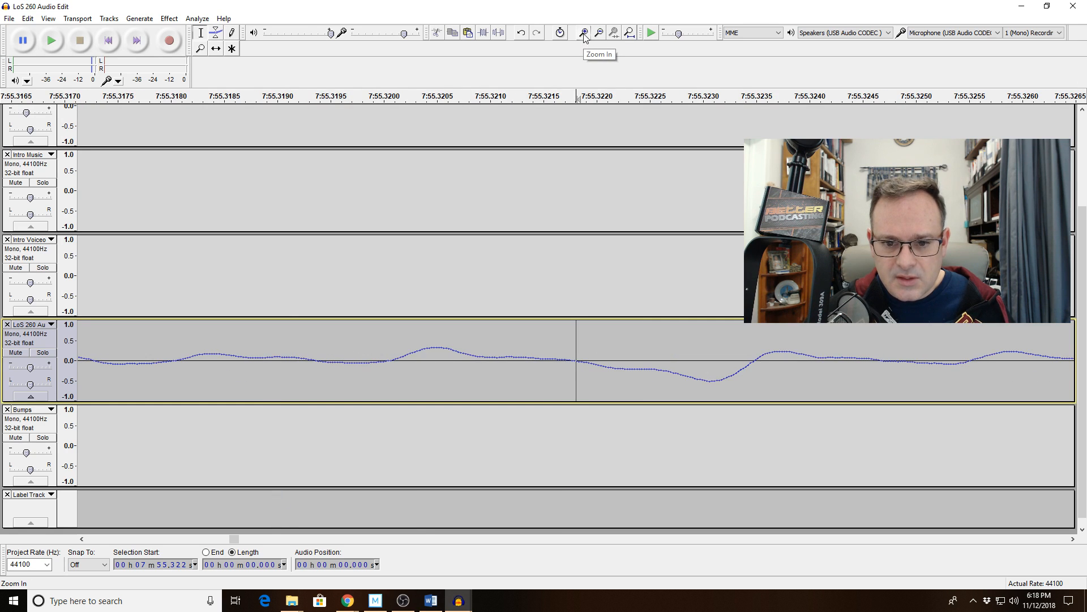
pyautogui.click(584, 39)
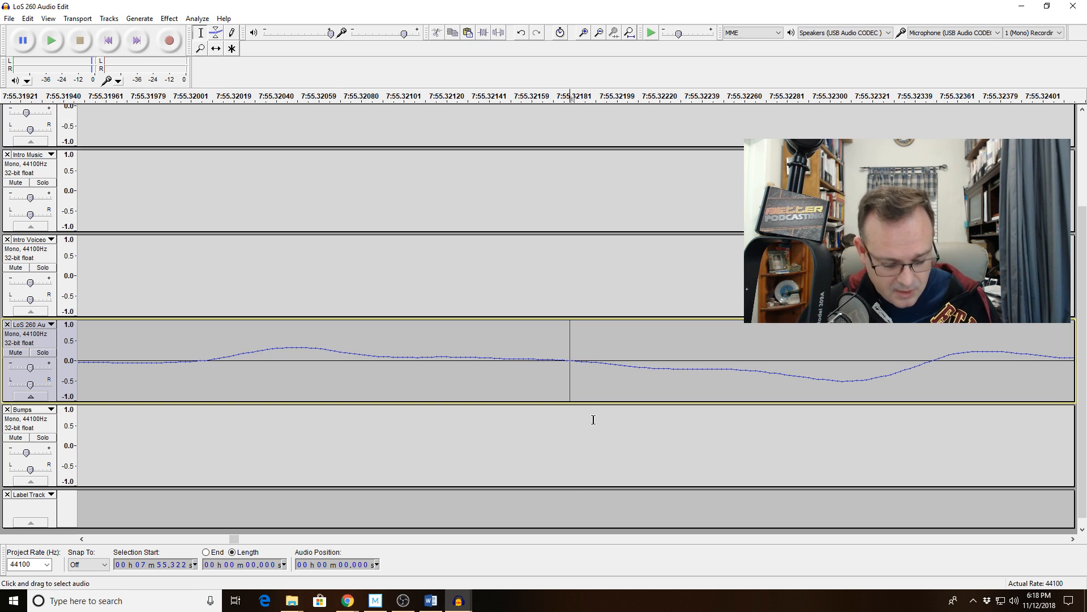
pyautogui.hotkey('ctrl', 'b')
pyautogui.click(599, 33)
pyautogui.click(599, 32)
pyautogui.click(600, 33)
pyautogui.click(599, 33)
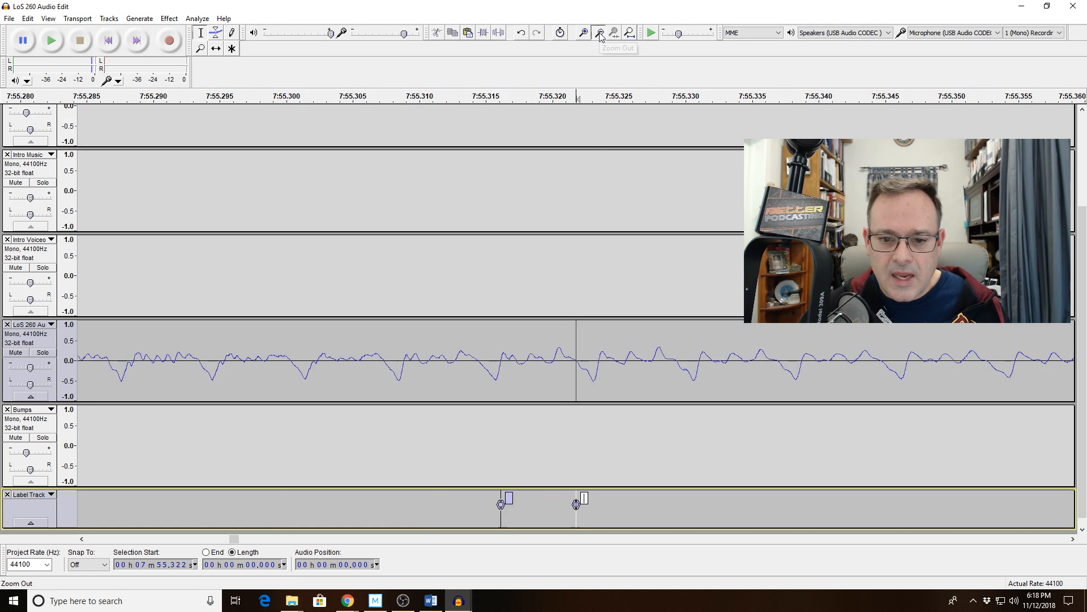
# Delete the empty label at 00:07:55.316, keeping the newer one just after it
pyautogui.click(599, 33)
pyautogui.click(600, 32)
pyautogui.click(600, 33)
pyautogui.click(599, 33)
pyautogui.click(599, 33)
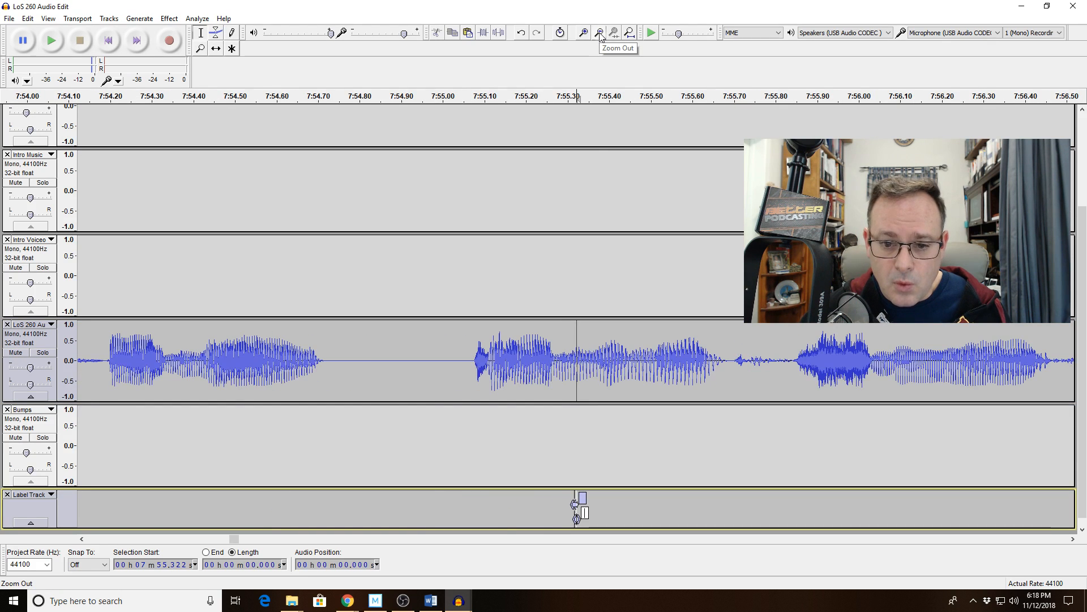
pyautogui.click(600, 34)
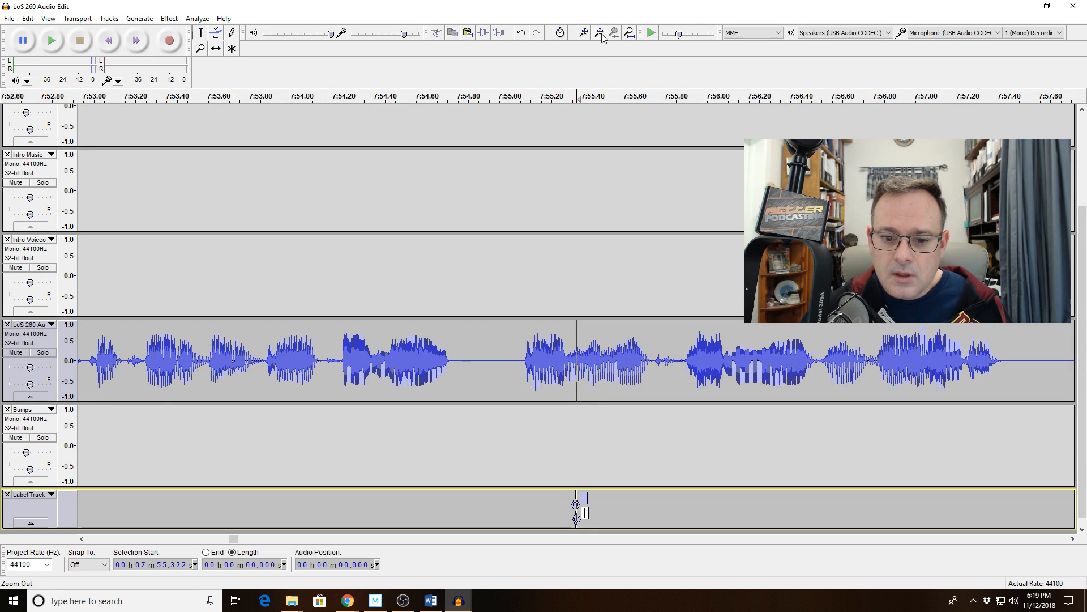
pyautogui.click(583, 33)
pyautogui.click(584, 32)
pyautogui.click(583, 33)
pyautogui.click(583, 33)
pyautogui.click(584, 33)
pyautogui.click(584, 33)
pyautogui.click(583, 33)
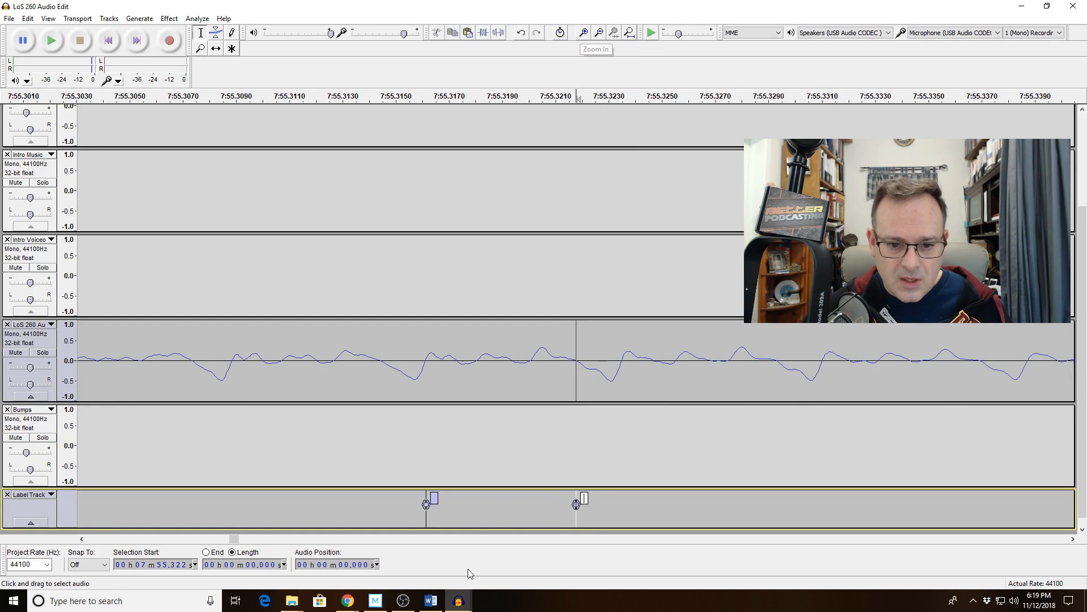
pyautogui.click(434, 499)
pyautogui.rightClick(435, 500)
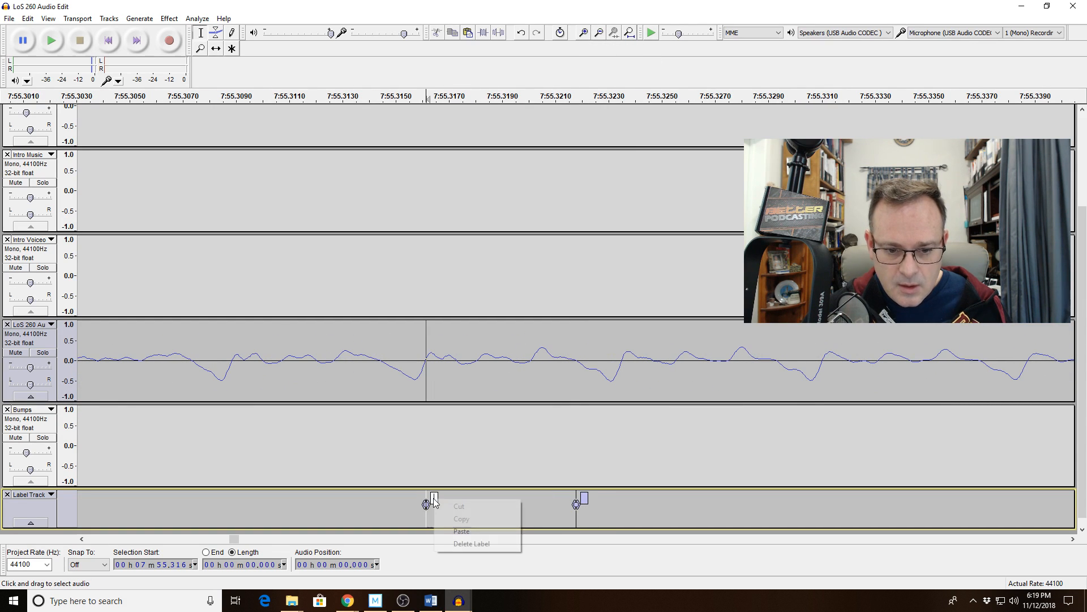
pyautogui.click(471, 543)
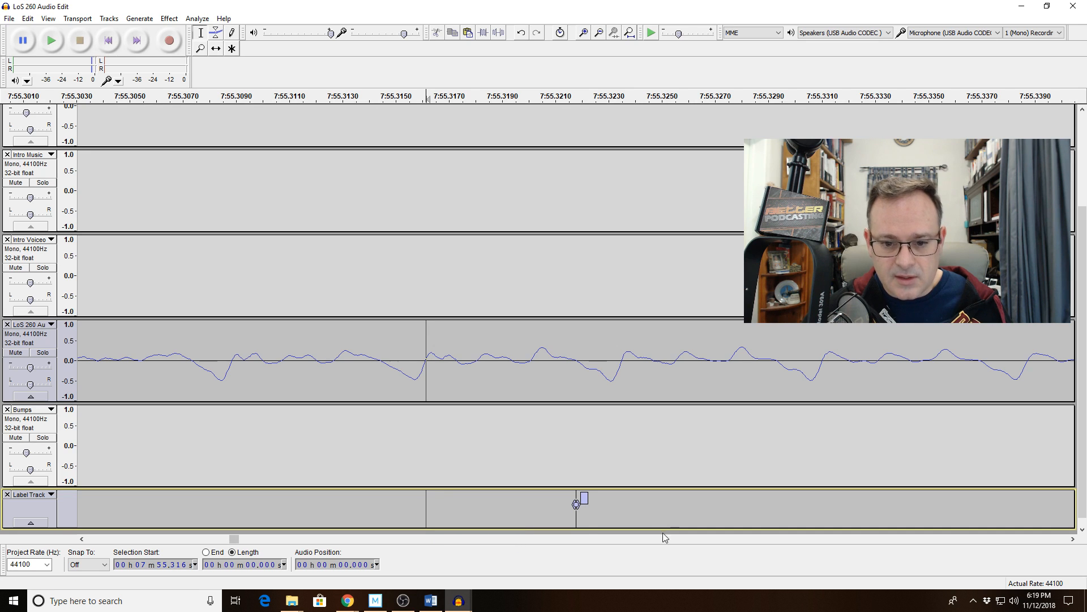
# Select the 2.659 s of speech from 00:07:55.322 between the two remaining labels and delete it
pyautogui.click(602, 36)
pyautogui.click(602, 34)
pyautogui.click(603, 34)
pyautogui.click(603, 34)
pyautogui.click(603, 34)
pyautogui.click(602, 34)
pyautogui.click(603, 34)
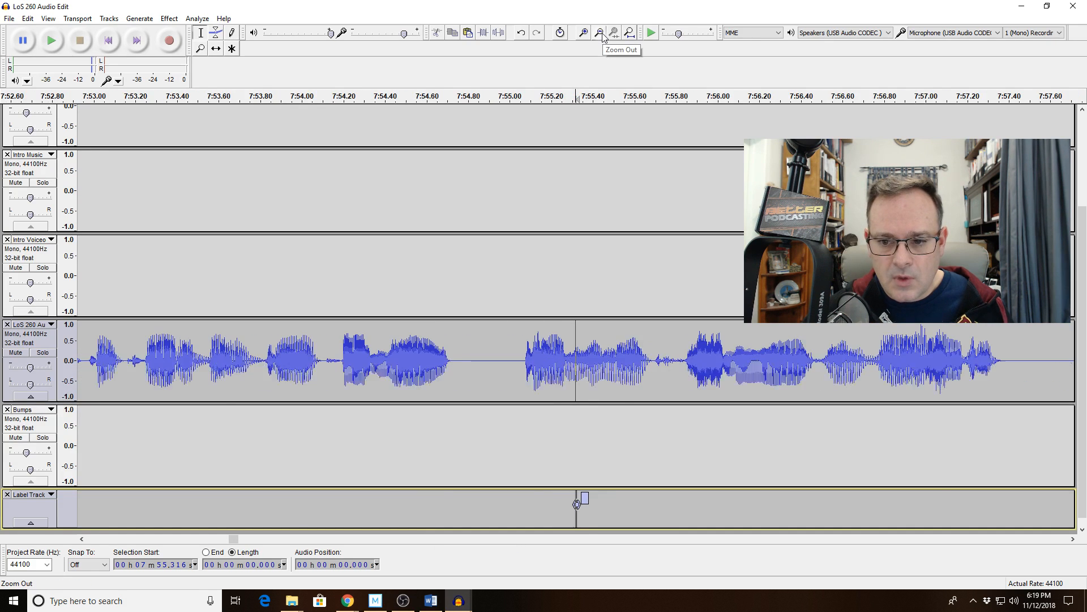
pyautogui.click(603, 34)
pyautogui.moveTo(638, 358); pyautogui.dragTo(843, 503)
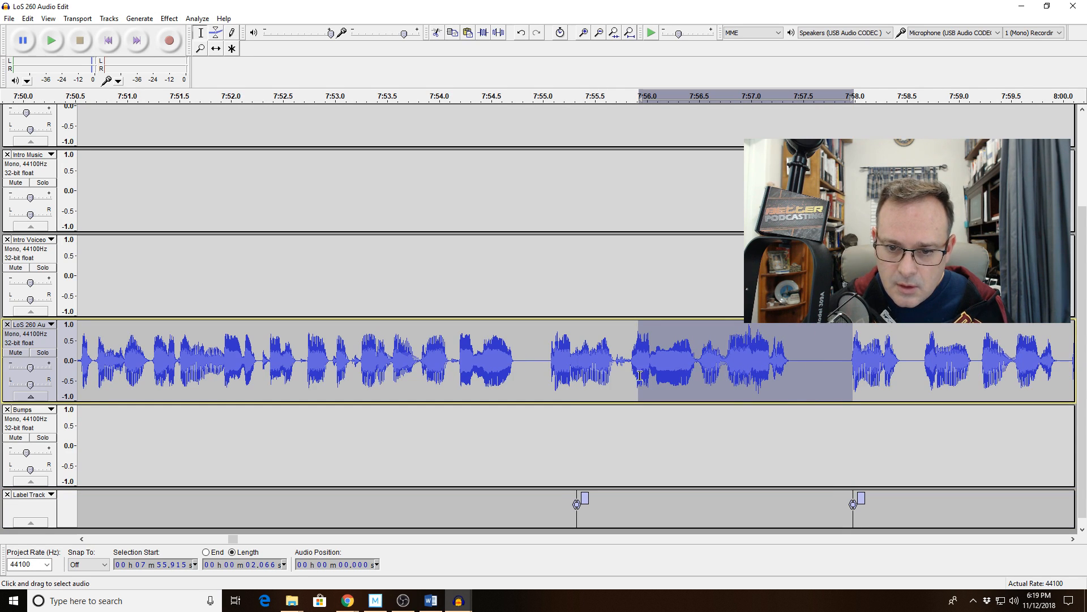
pyautogui.moveTo(636, 371); pyautogui.dragTo(578, 381)
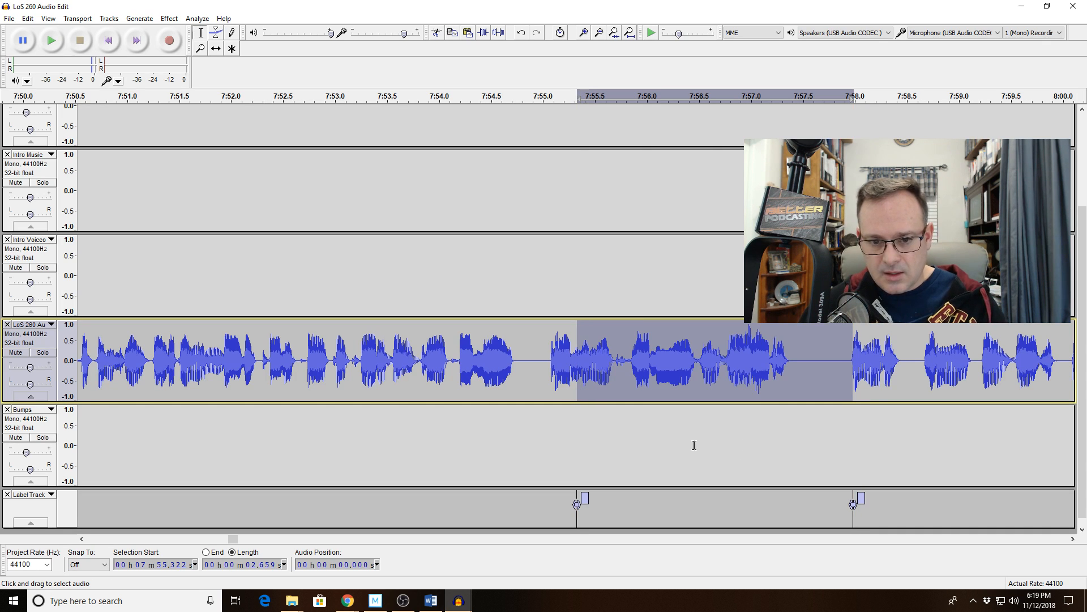
pyautogui.press('Delete')
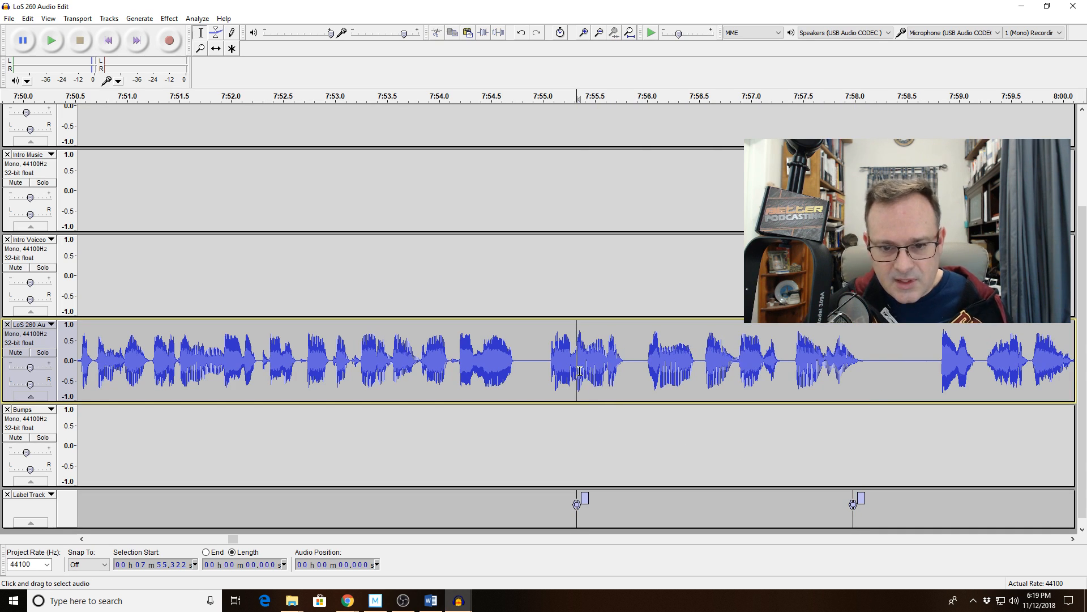
# Select 0.002 s of waveform across the new join from 00:07:55.321 and apply the Repair effect to it
pyautogui.click(584, 33)
pyautogui.click(584, 34)
pyautogui.click(584, 34)
pyautogui.click(585, 34)
pyautogui.click(585, 34)
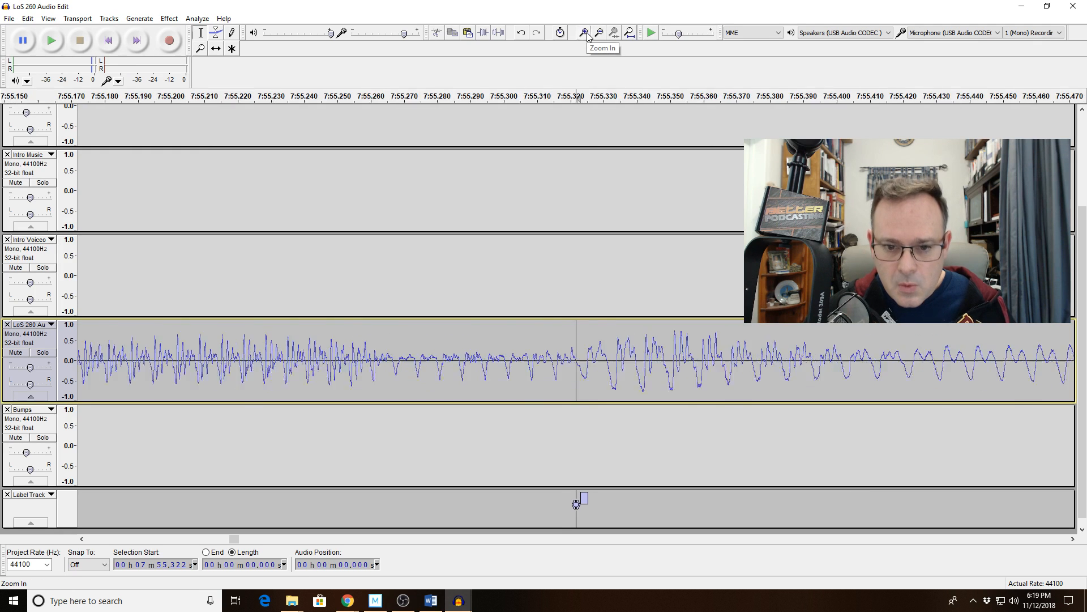
pyautogui.click(587, 35)
pyautogui.click(587, 34)
pyautogui.click(587, 35)
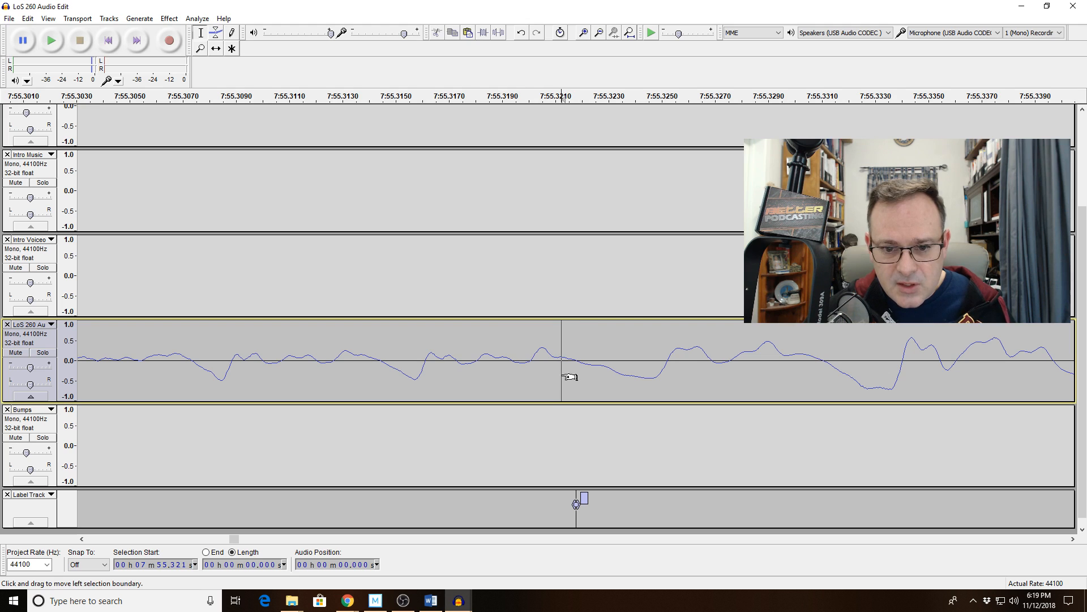
pyautogui.moveTo(557, 361); pyautogui.dragTo(596, 368)
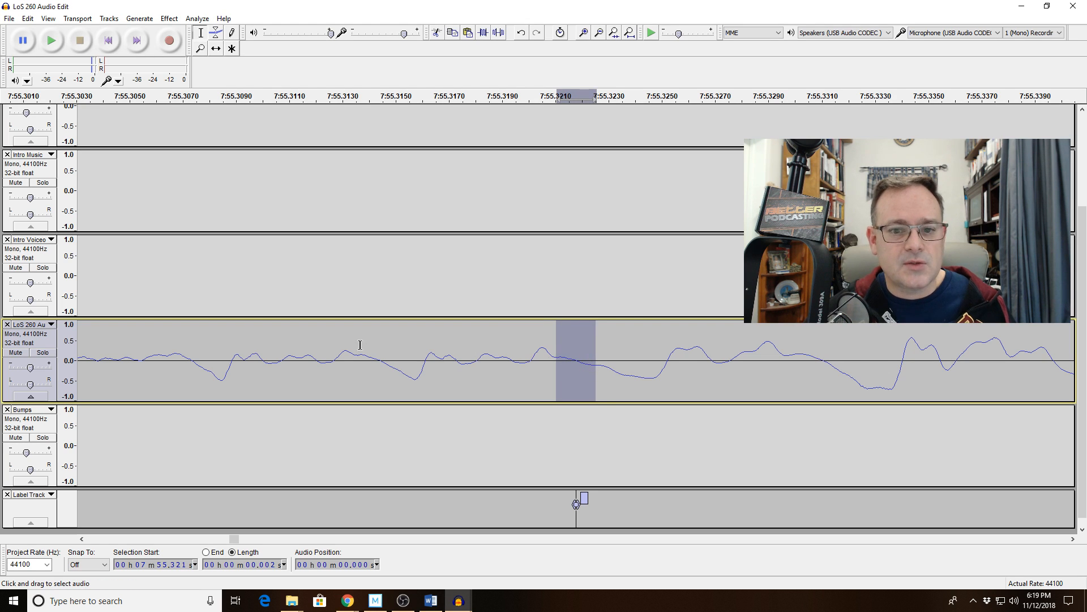
pyautogui.click(169, 18)
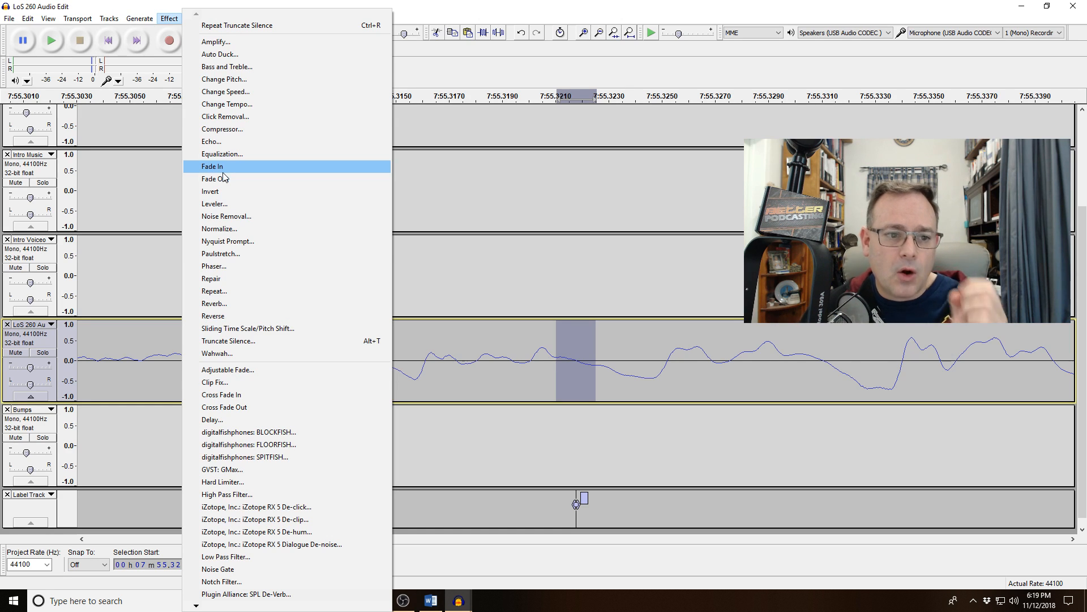
pyautogui.click(233, 277)
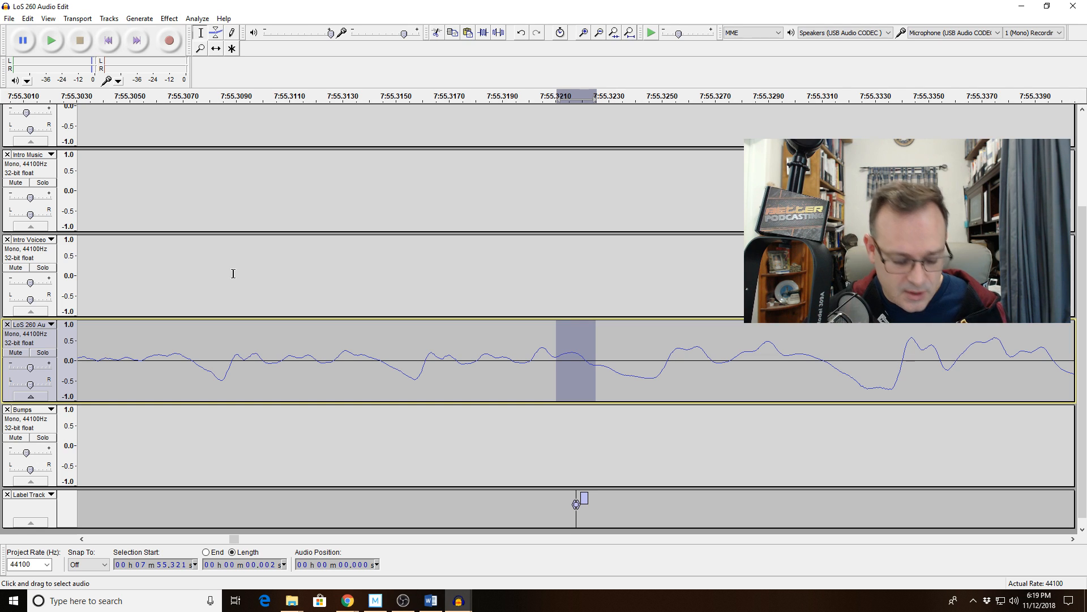
# Undo the repair of the join
pyautogui.hotkey('ctrl', 'z')
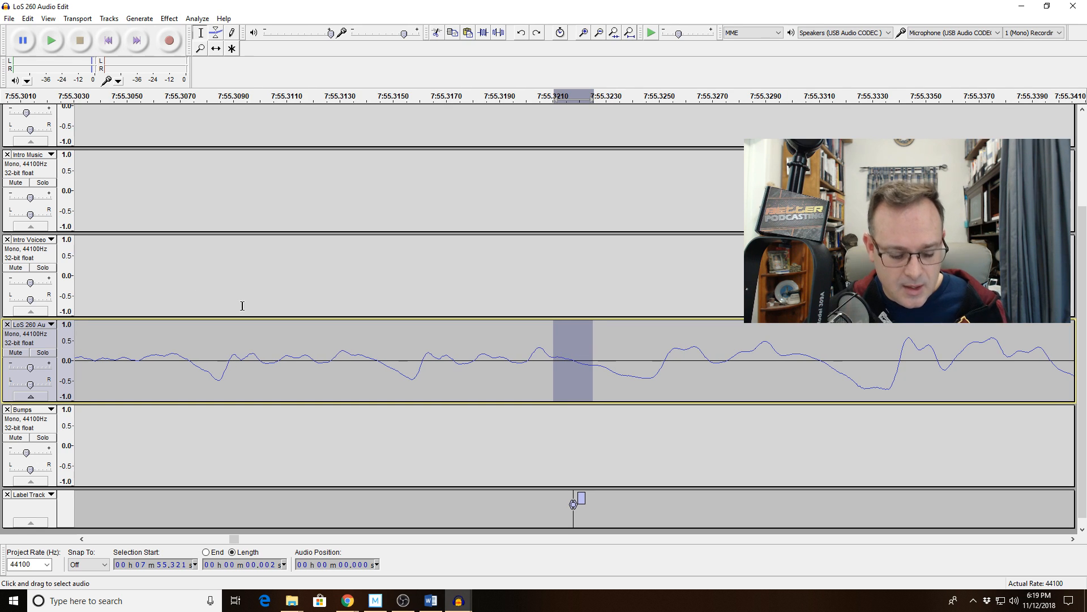
pyautogui.click(29, 19)
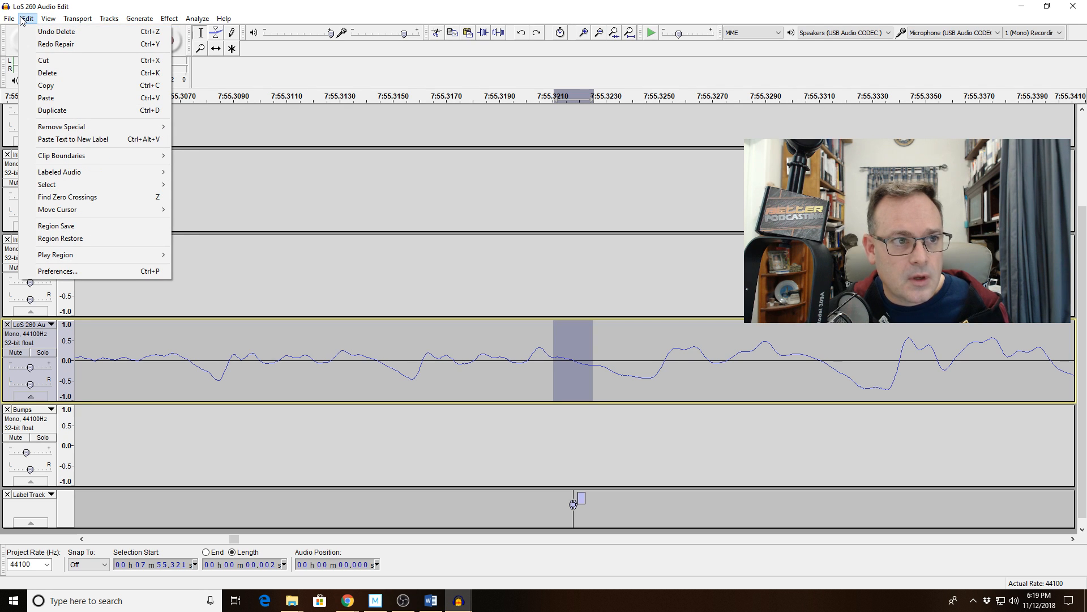
pyautogui.click(28, 44)
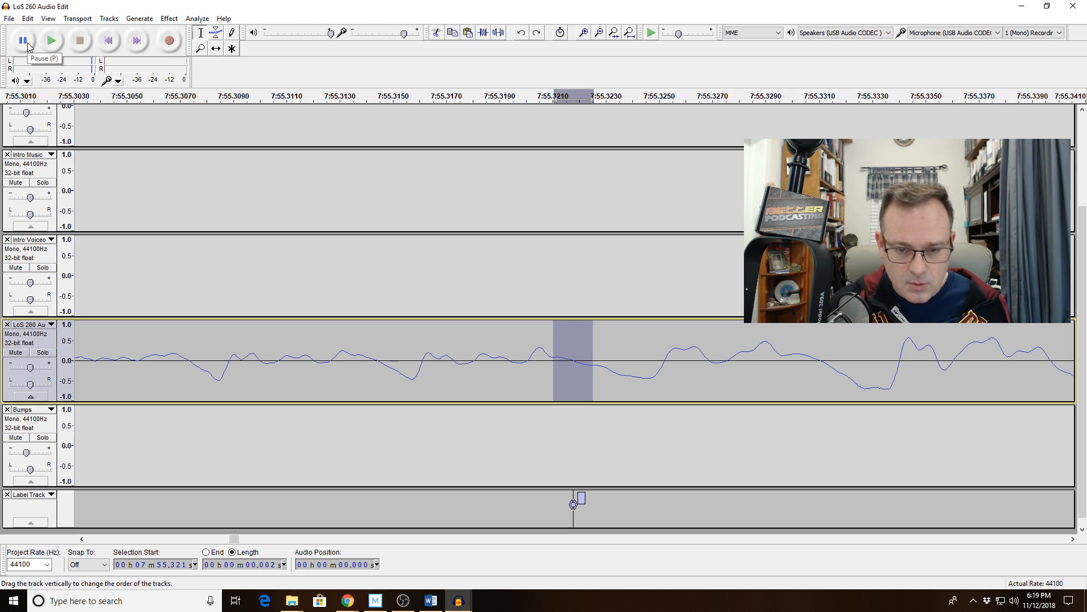
pyautogui.hotkey('ctrl', 'z')
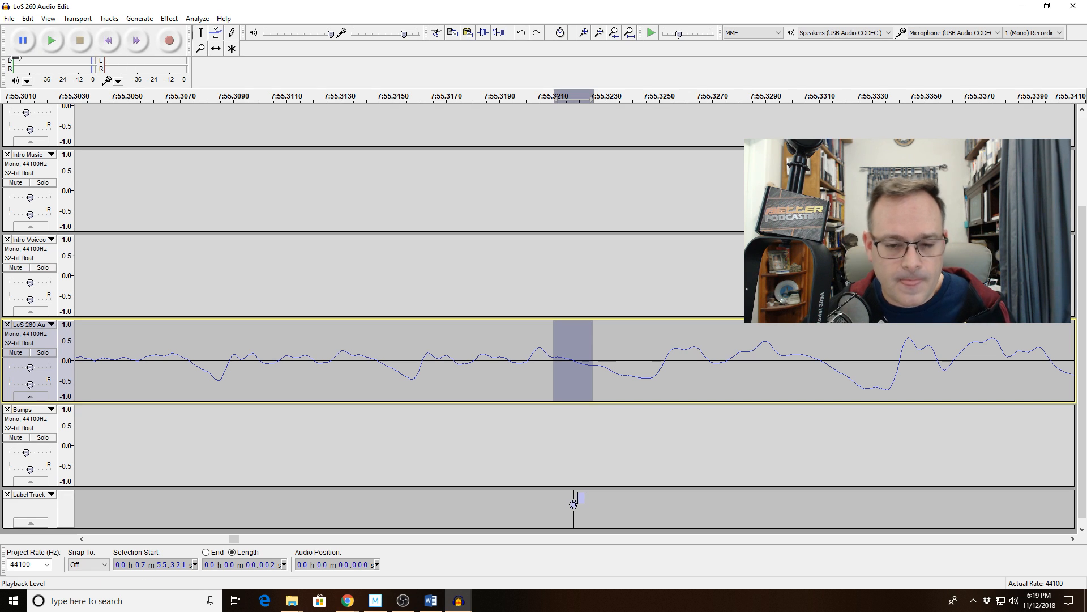
# Play the episode track from 00:07:53.683 to listen to how the join sounds
pyautogui.click(599, 34)
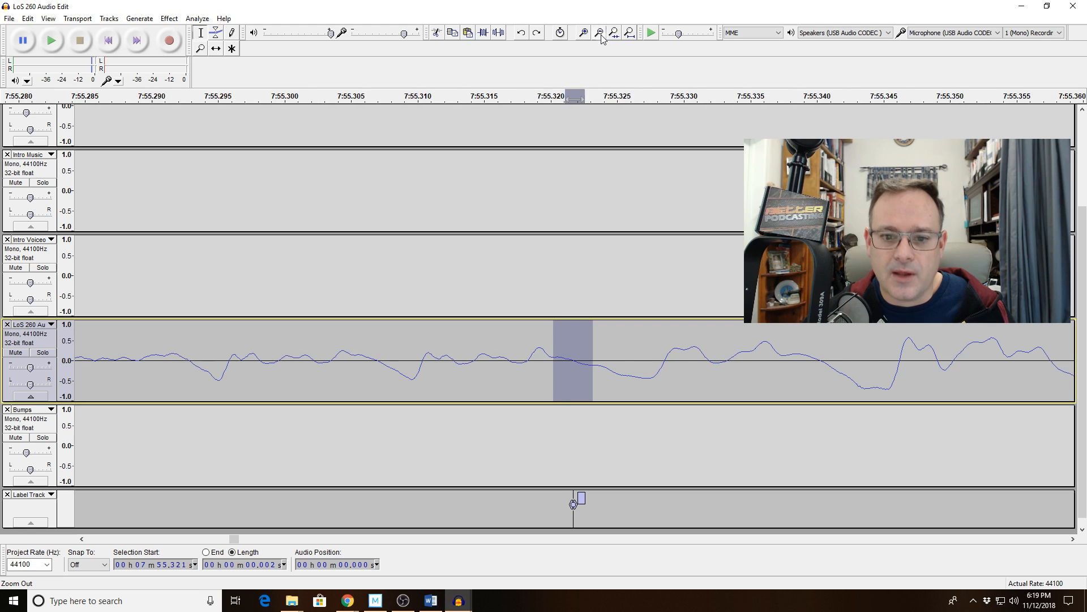
pyautogui.click(600, 35)
pyautogui.click(601, 36)
pyautogui.click(600, 37)
pyautogui.click(600, 38)
pyautogui.click(600, 37)
pyautogui.click(601, 37)
pyautogui.click(600, 37)
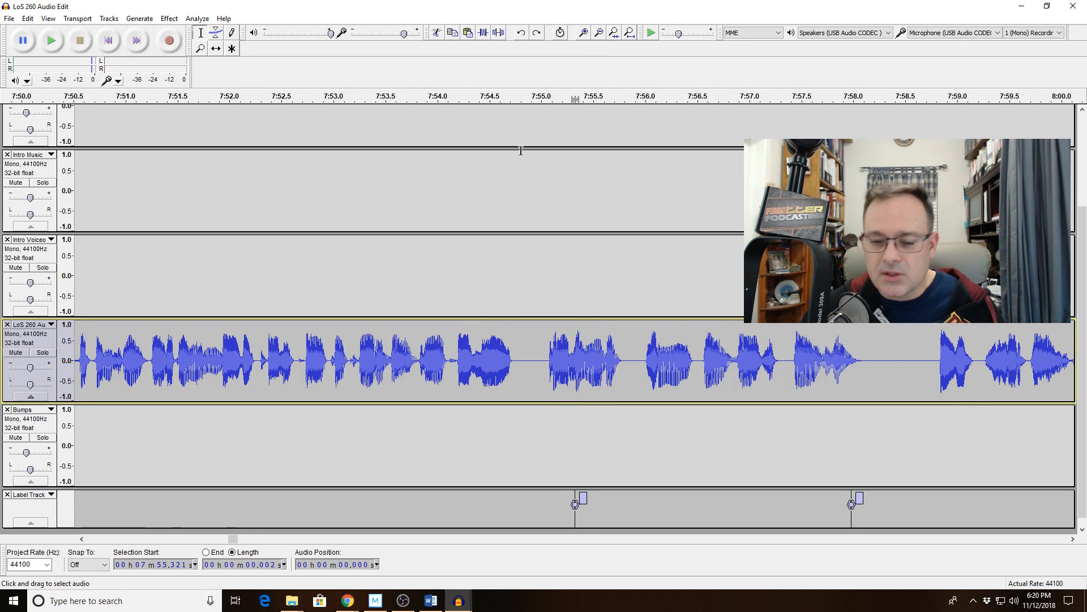
pyautogui.click(404, 365)
pyautogui.press('space')
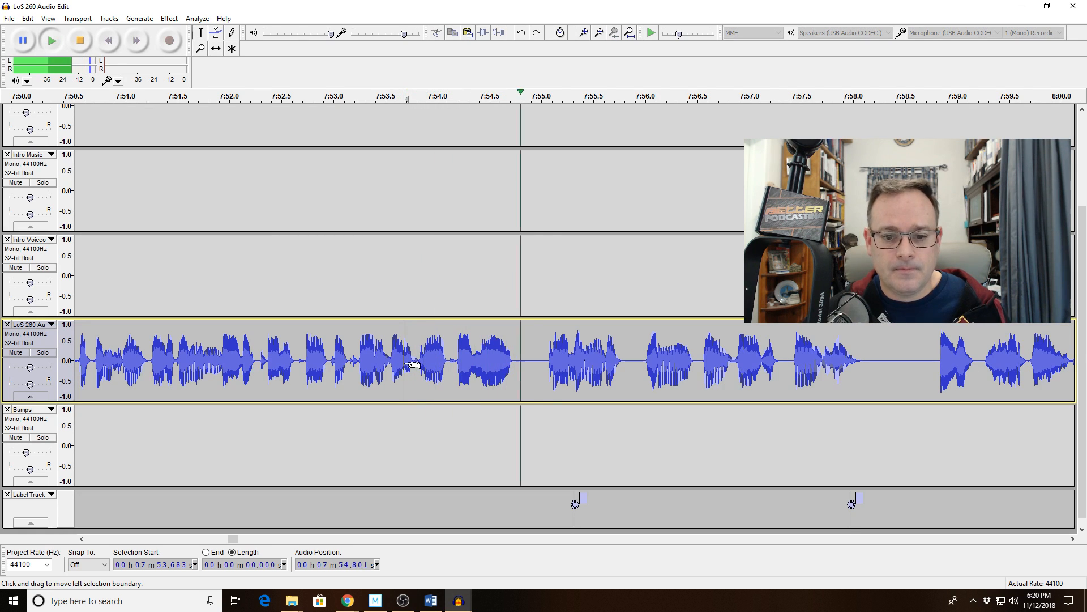
pyautogui.press('space')
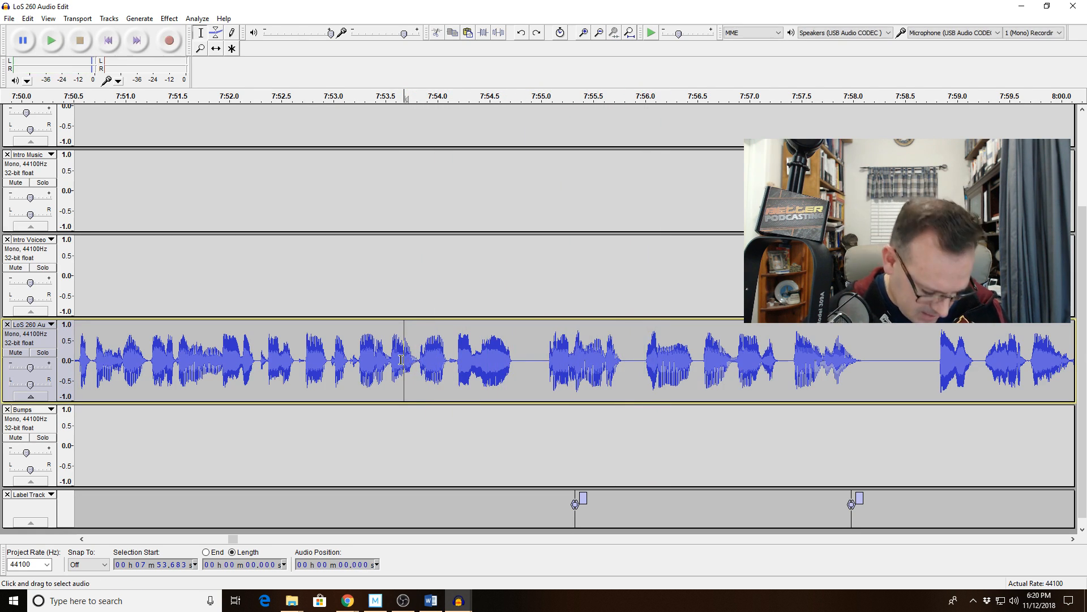
# Undo the deletion of the speech between the two labels and inspect the restored passage
pyautogui.hotkey('ctrl', 'z')
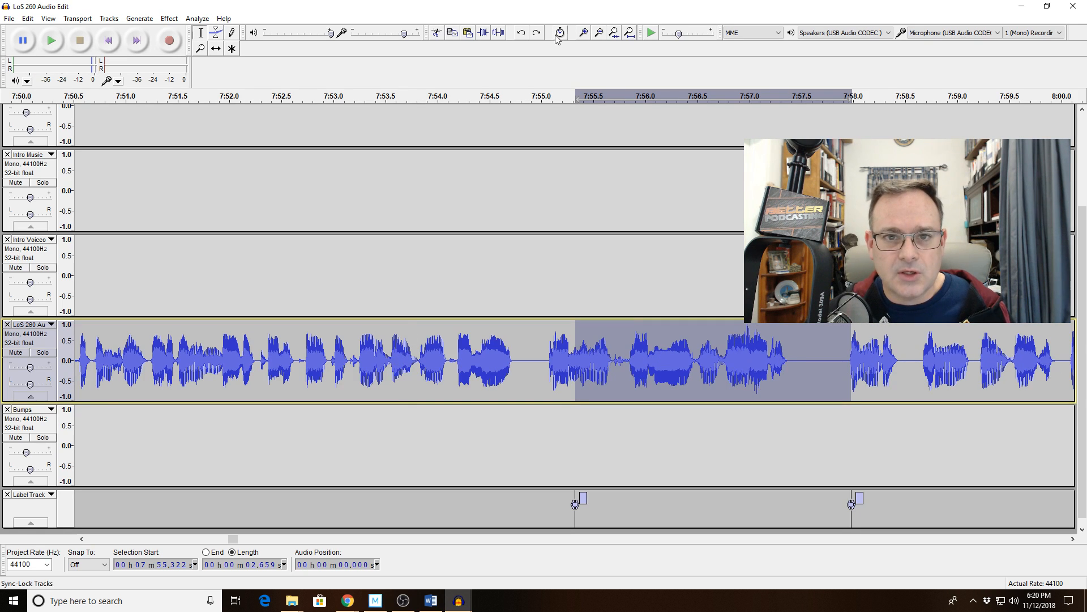
pyautogui.click(583, 34)
pyautogui.click(583, 34)
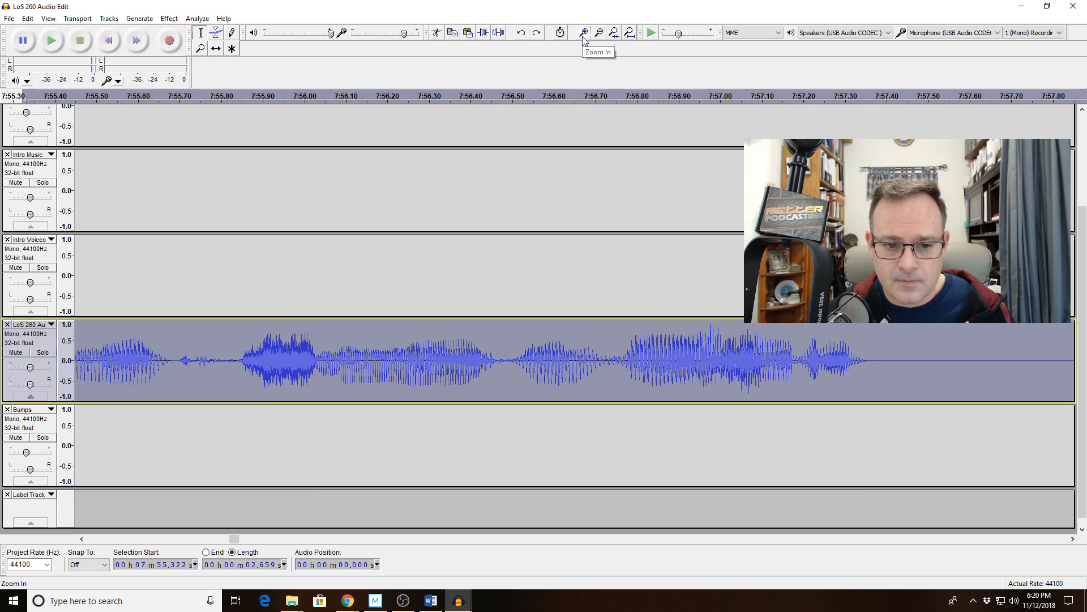
pyautogui.click(125, 538)
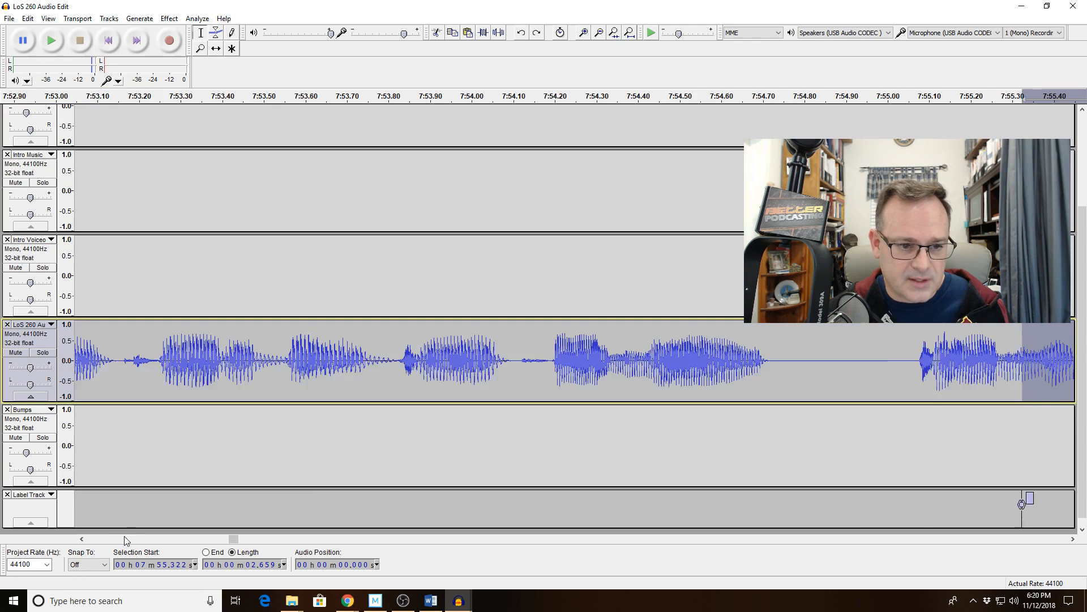
pyautogui.click(124, 536)
pyautogui.click(124, 535)
pyautogui.click(436, 535)
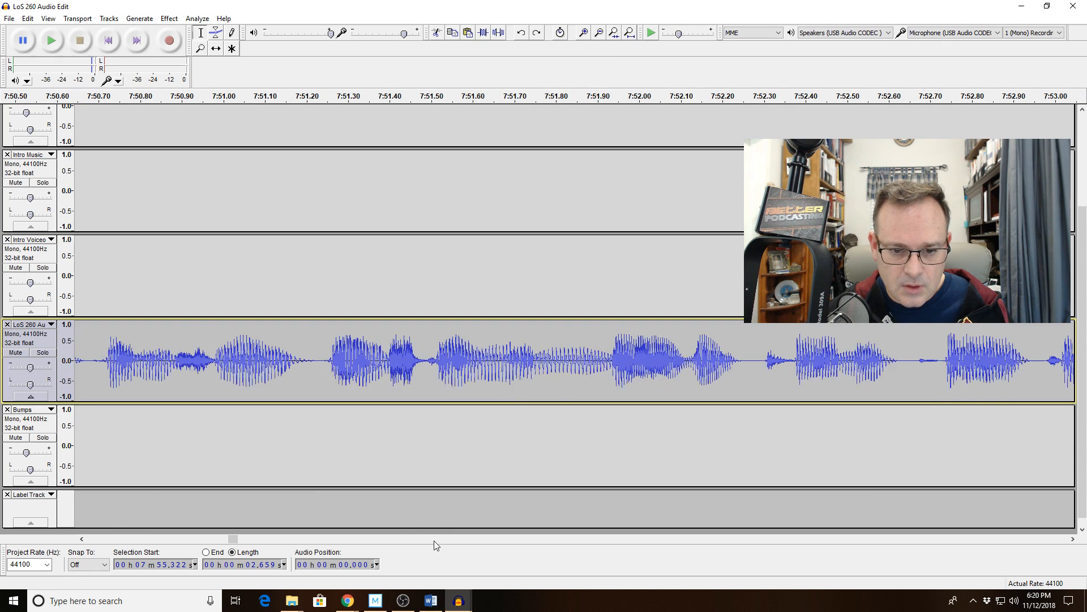
pyautogui.click(434, 540)
pyautogui.click(433, 542)
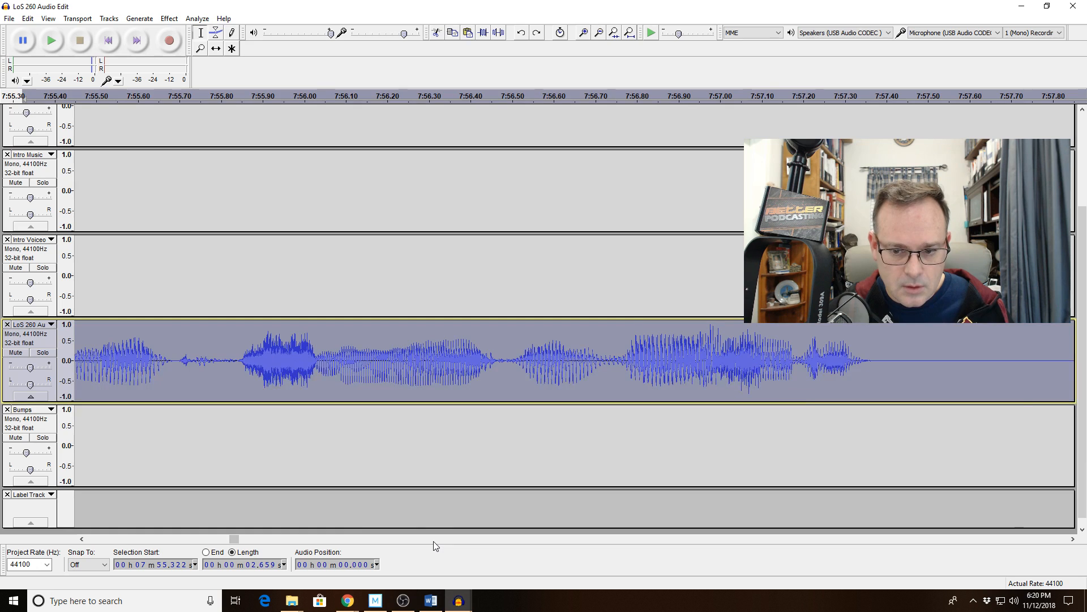
# Add an empty label on the episode track's zero crossing at 00:07:55.337 and delete the label at 00:07:55.322
pyautogui.click(600, 33)
pyautogui.click(437, 436)
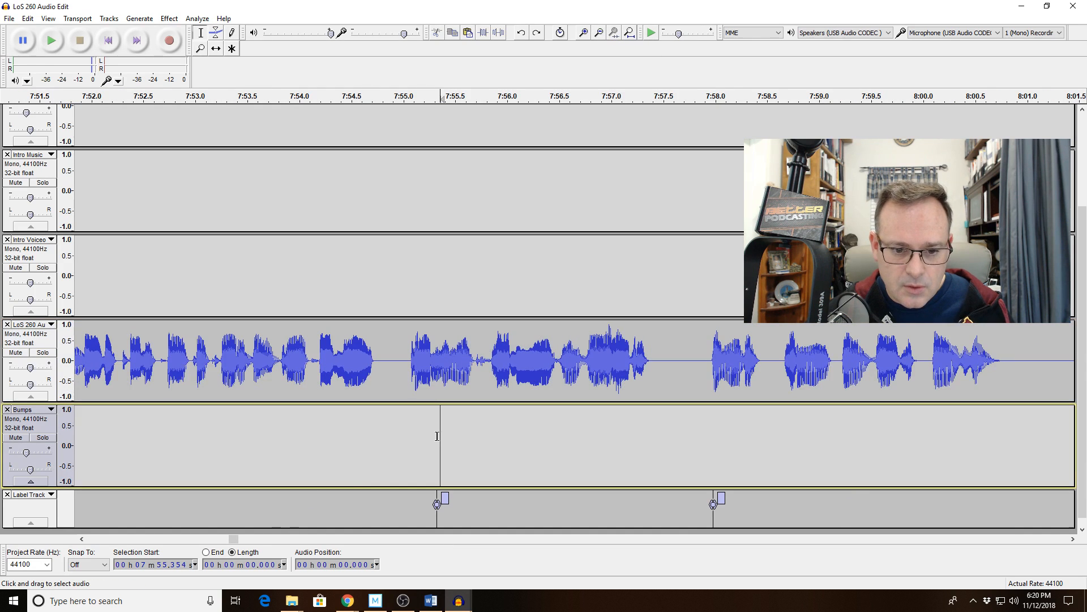
pyautogui.click(438, 436)
pyautogui.click(583, 33)
pyautogui.click(583, 33)
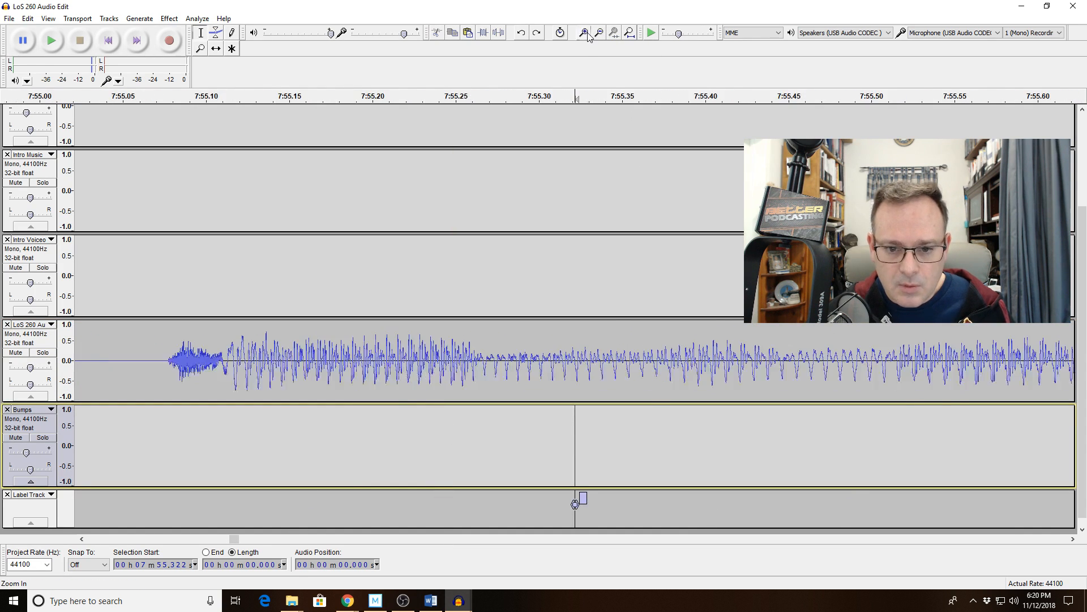
pyautogui.click(583, 32)
pyautogui.click(583, 32)
pyautogui.click(584, 32)
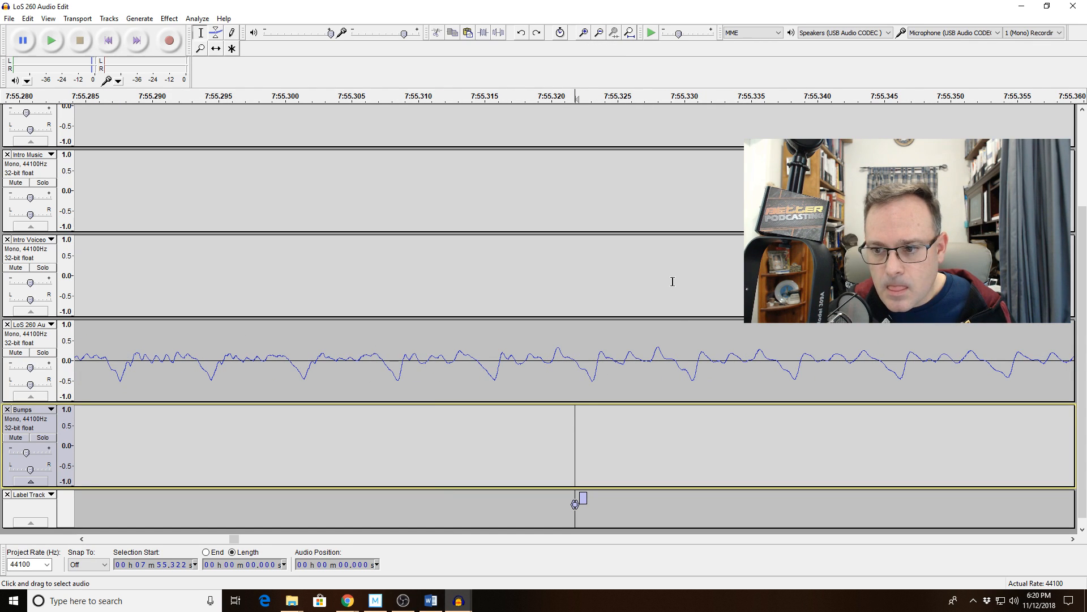
pyautogui.click(776, 361)
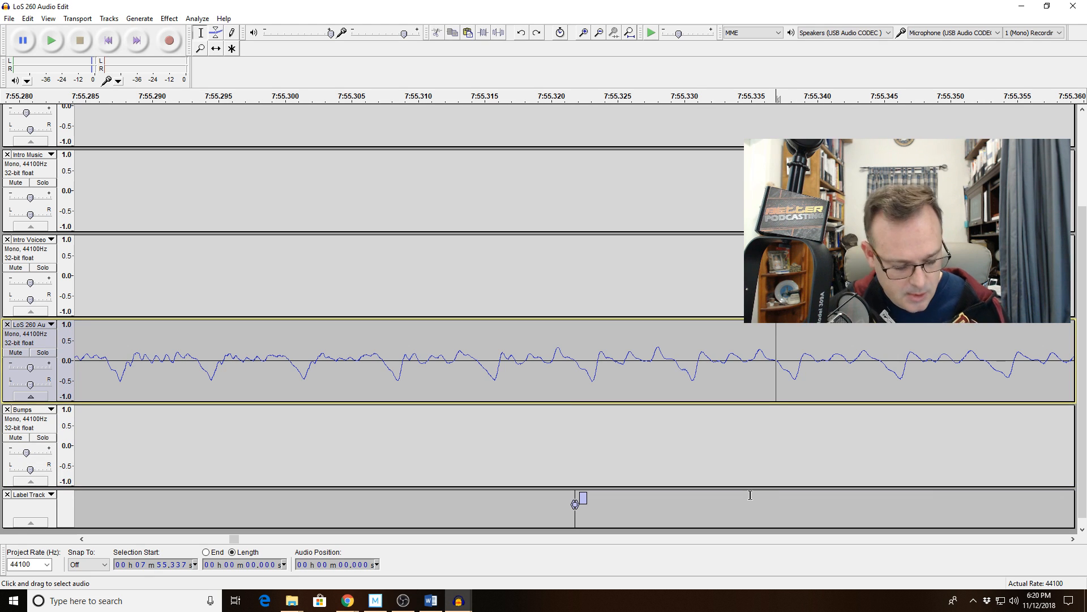
pyautogui.hotkey('ctrl', 'b')
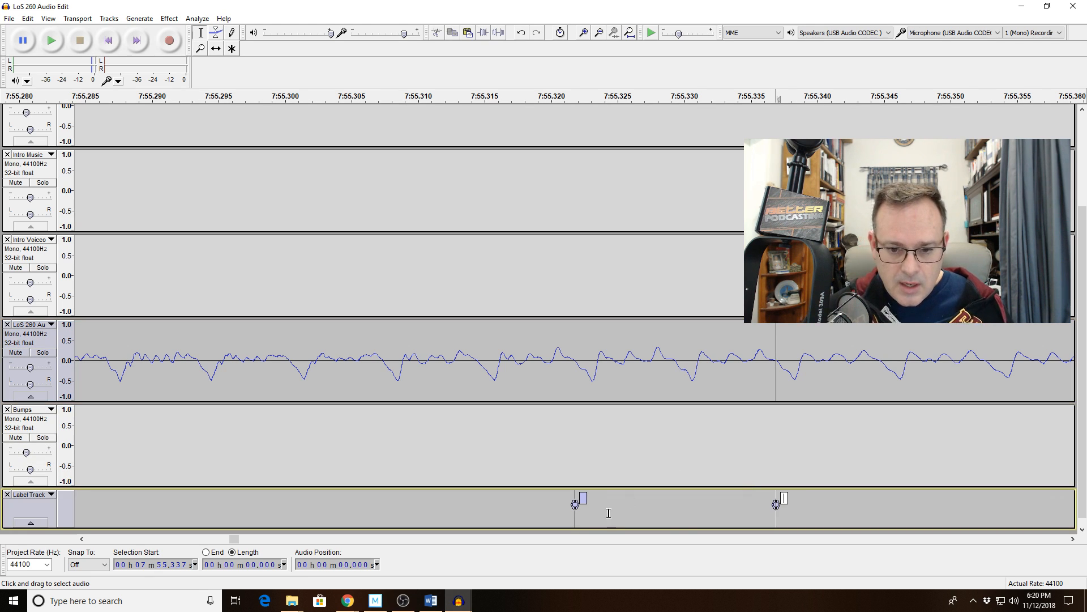
pyautogui.rightClick(583, 498)
pyautogui.click(627, 539)
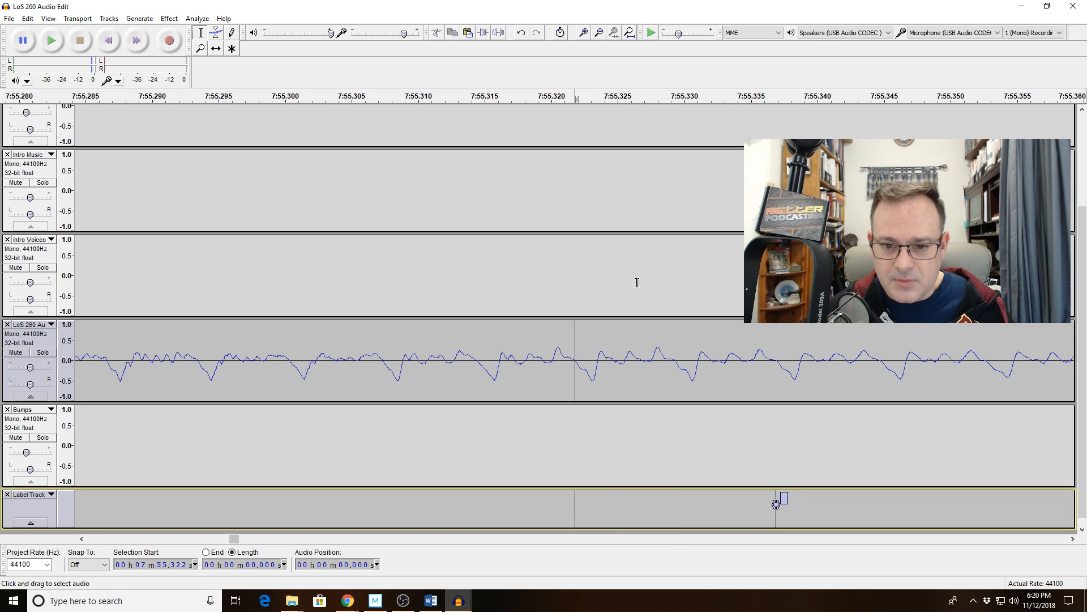
# Delete the speech between the two labels on the episode track, 2.644 s long from 00:07:55.337
pyautogui.click(599, 33)
pyautogui.click(599, 34)
pyautogui.click(600, 34)
pyautogui.click(599, 33)
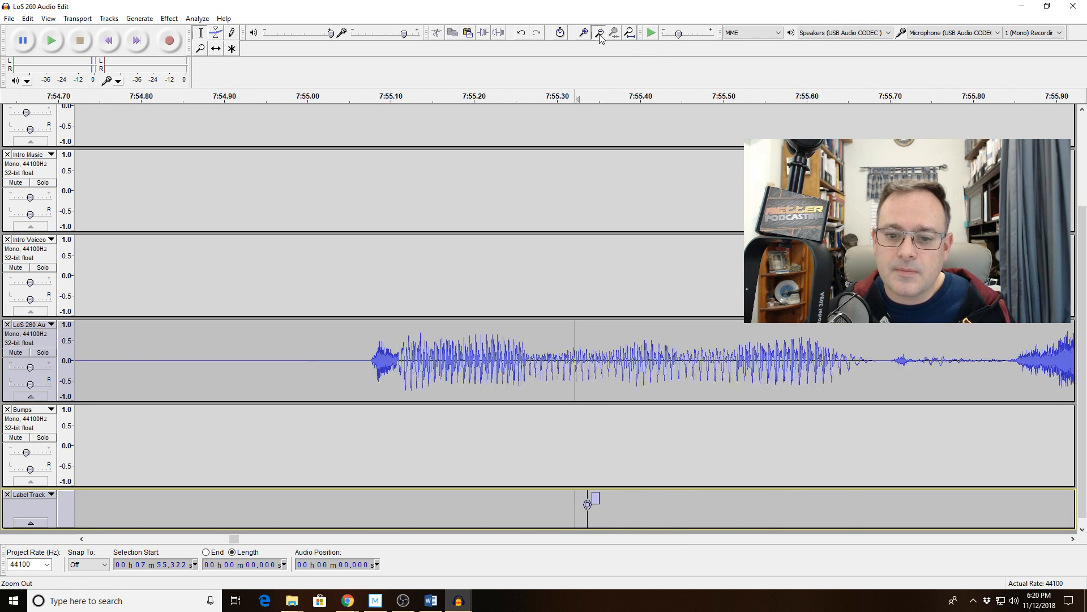
pyautogui.click(599, 34)
pyautogui.click(599, 33)
pyautogui.click(599, 33)
pyautogui.click(599, 34)
pyautogui.moveTo(625, 357); pyautogui.dragTo(715, 358)
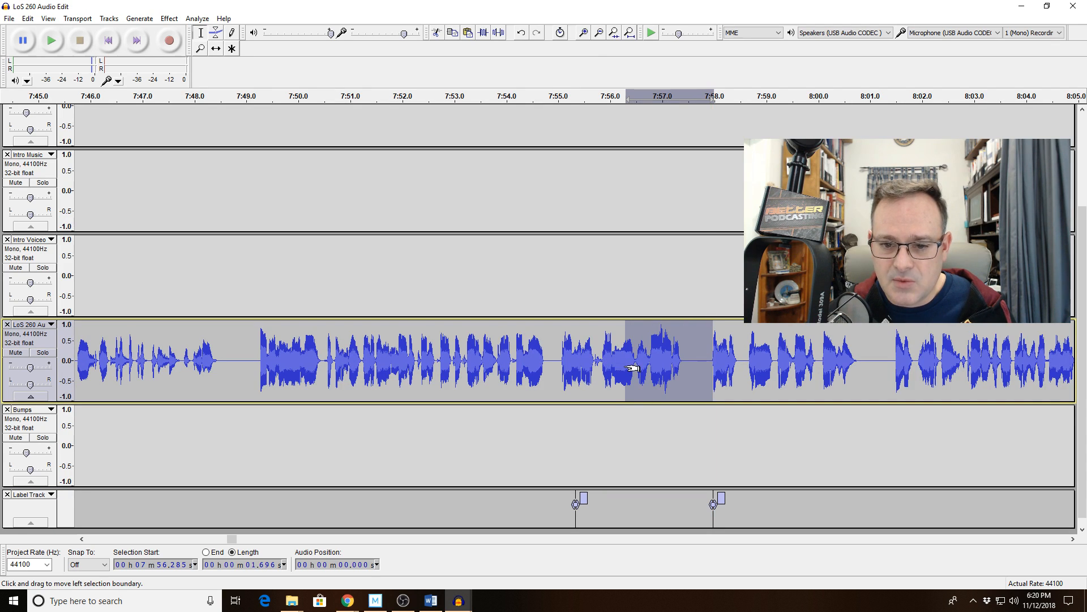
pyautogui.moveTo(625, 366); pyautogui.dragTo(583, 369)
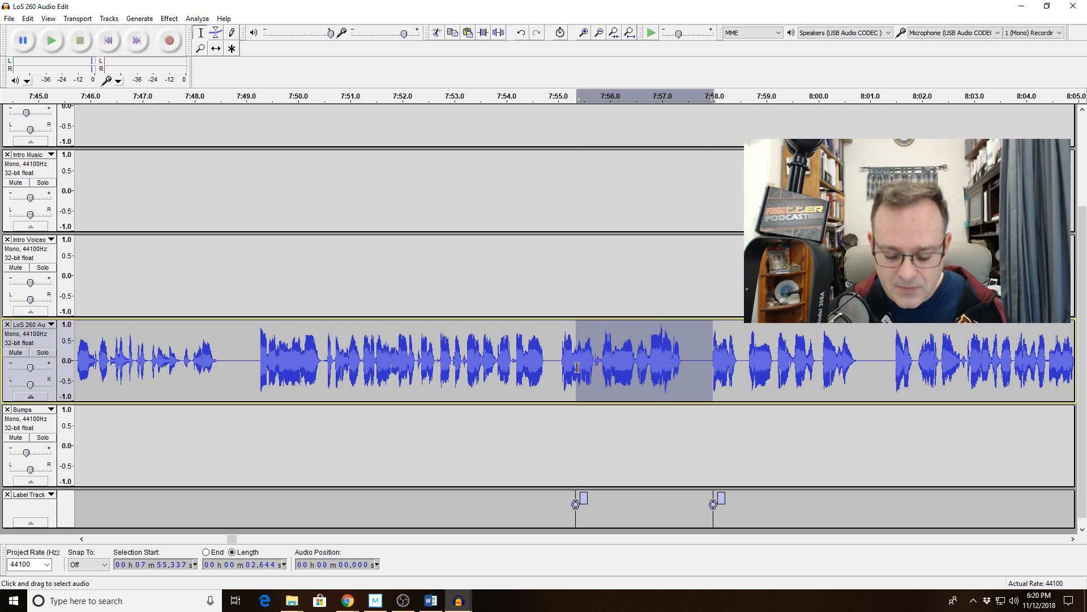
pyautogui.press('Delete')
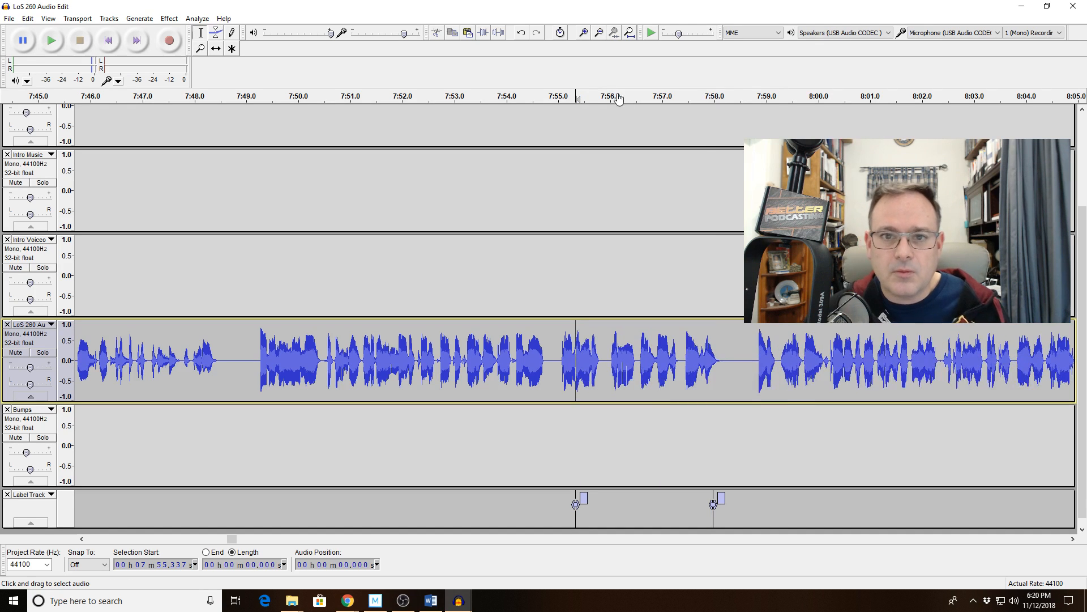
# Repeat the Repair effect on a 0.001 s stretch across the join, starting at 00:07:55.336
pyautogui.click(586, 38)
pyautogui.click(587, 38)
pyautogui.click(587, 38)
pyautogui.click(587, 38)
pyautogui.click(587, 38)
pyautogui.click(587, 38)
pyautogui.click(587, 38)
pyautogui.click(587, 38)
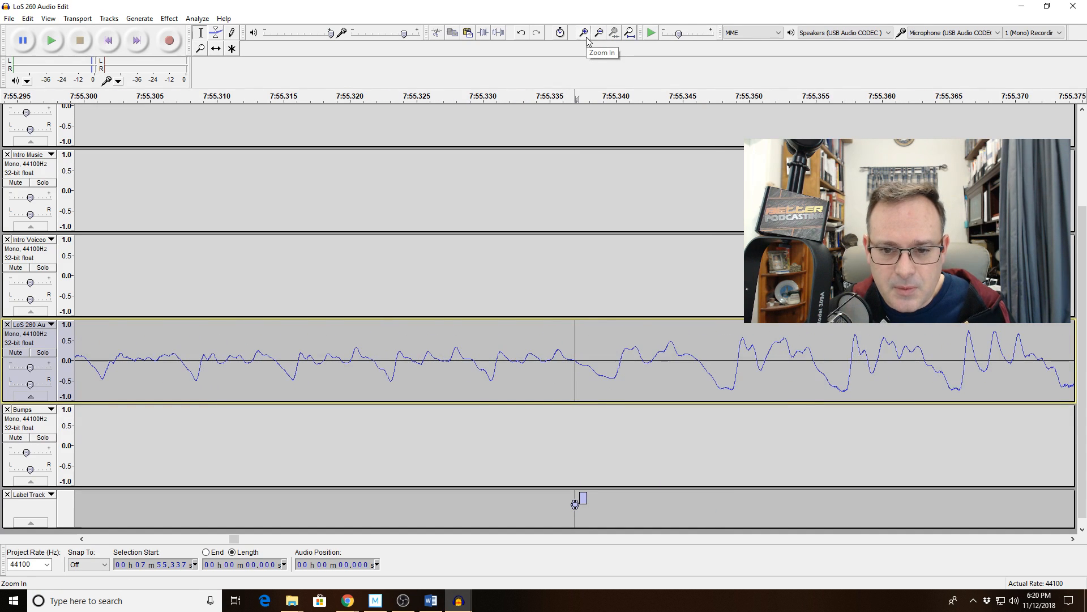
pyautogui.click(587, 38)
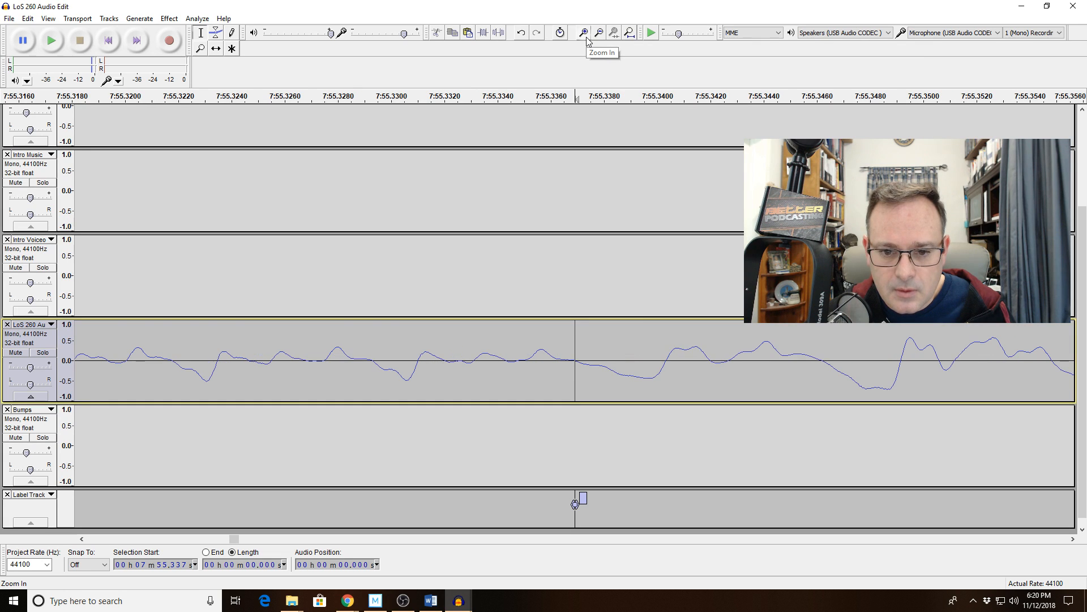
pyautogui.click(561, 362)
pyautogui.keyDown('shift'); pyautogui.click(589, 368); pyautogui.keyUp('shift')
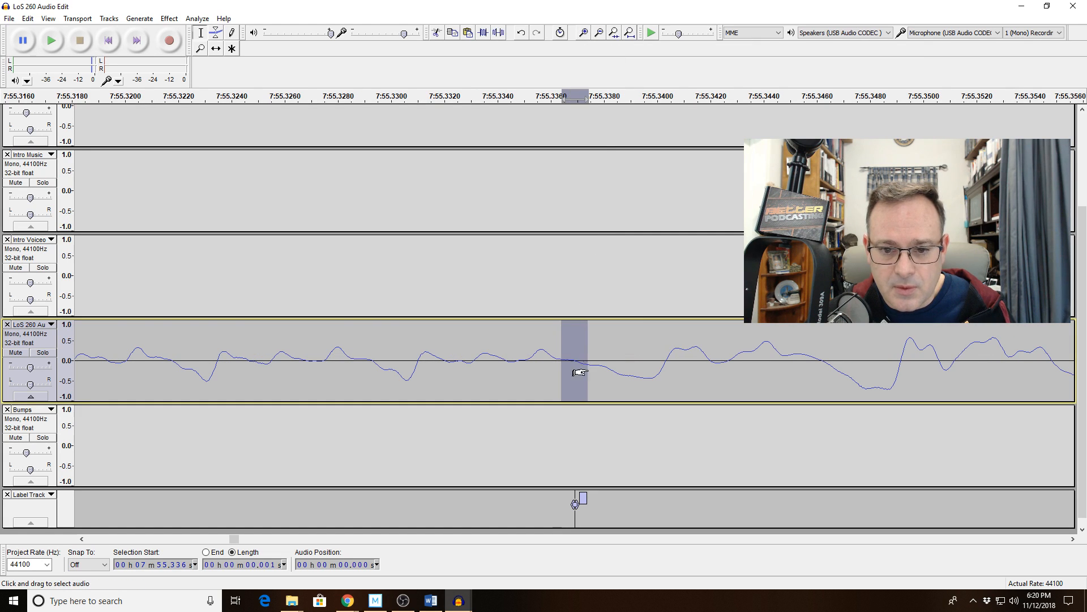
pyautogui.click(168, 18)
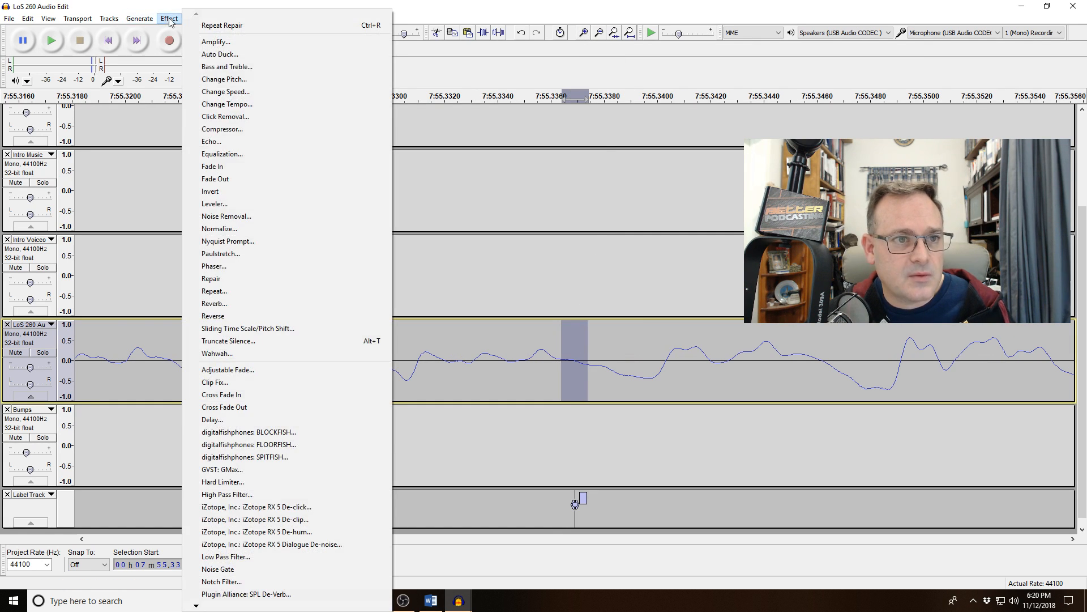
pyautogui.click(190, 26)
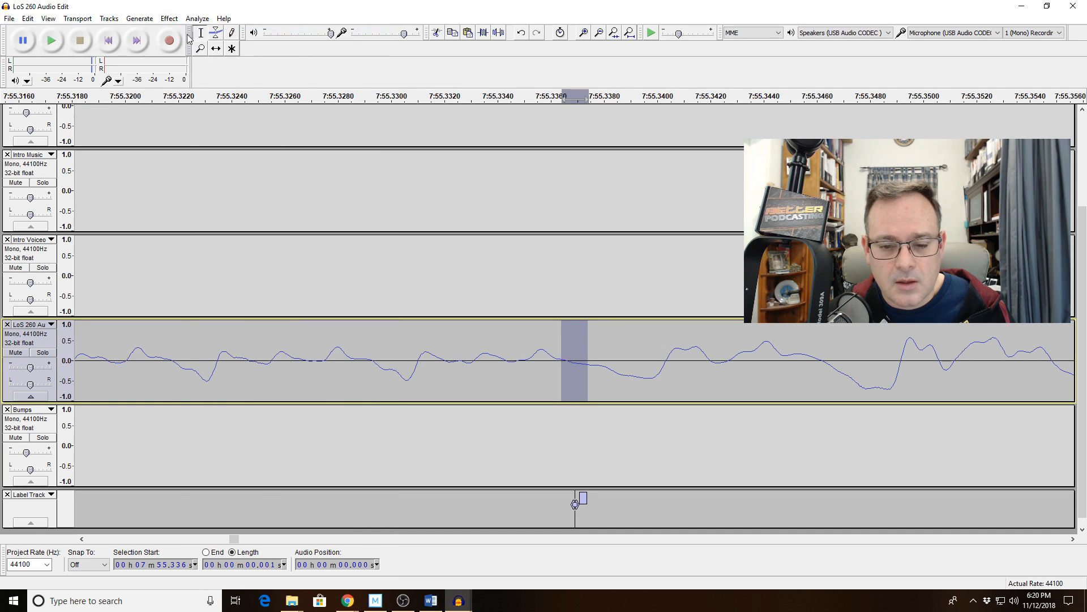
# Play the episode track around the repaired join, restarting from 00:07:55.004, to listen to how it sounds
pyautogui.click(601, 33)
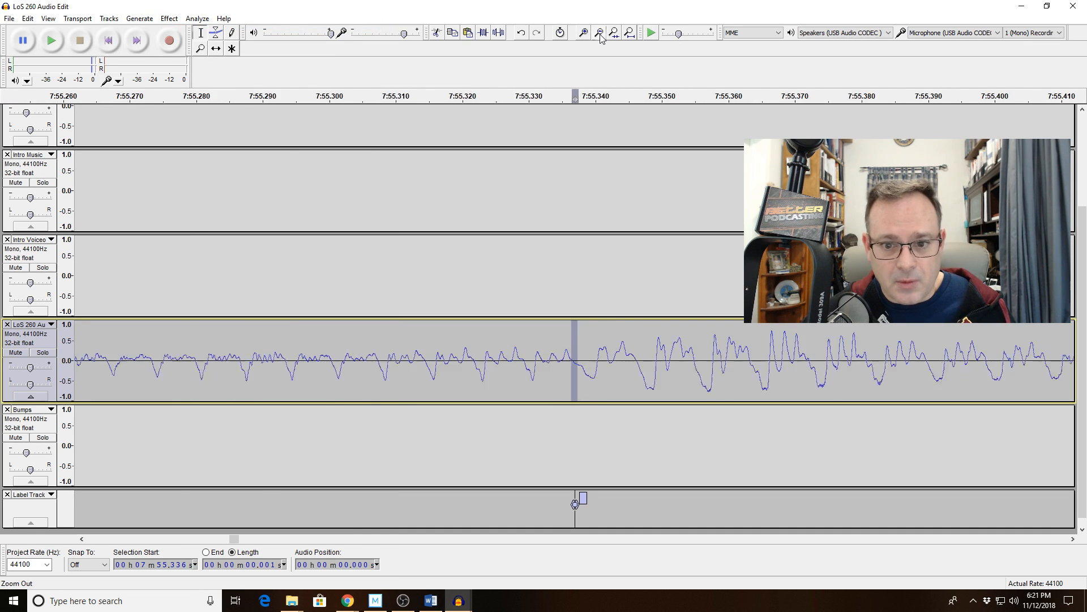
pyautogui.click(600, 32)
pyautogui.click(601, 33)
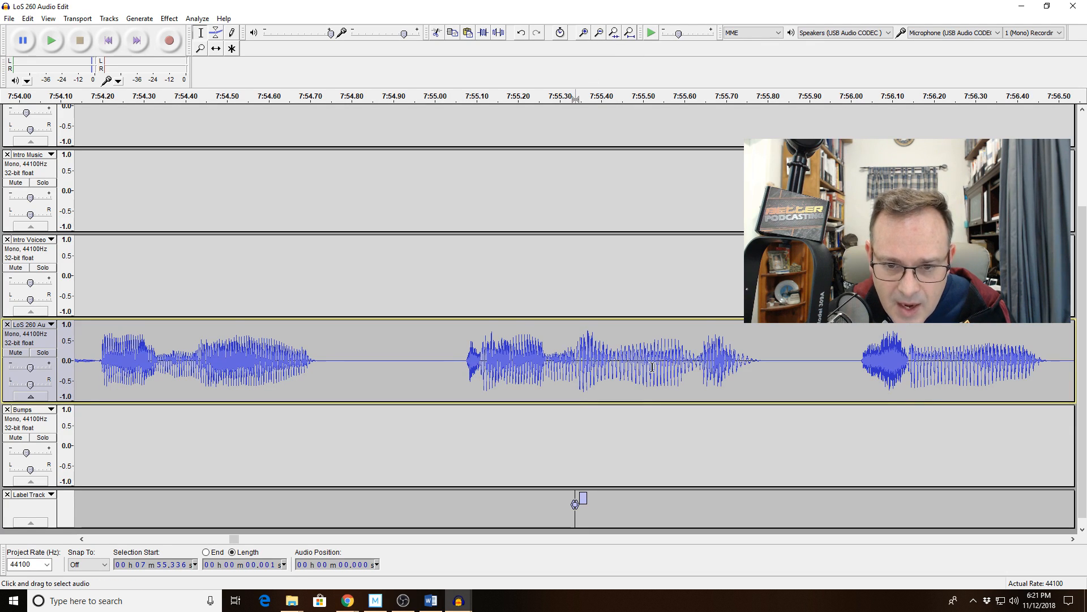
pyautogui.click(578, 366)
pyautogui.moveTo(578, 366); pyautogui.dragTo(615, 368)
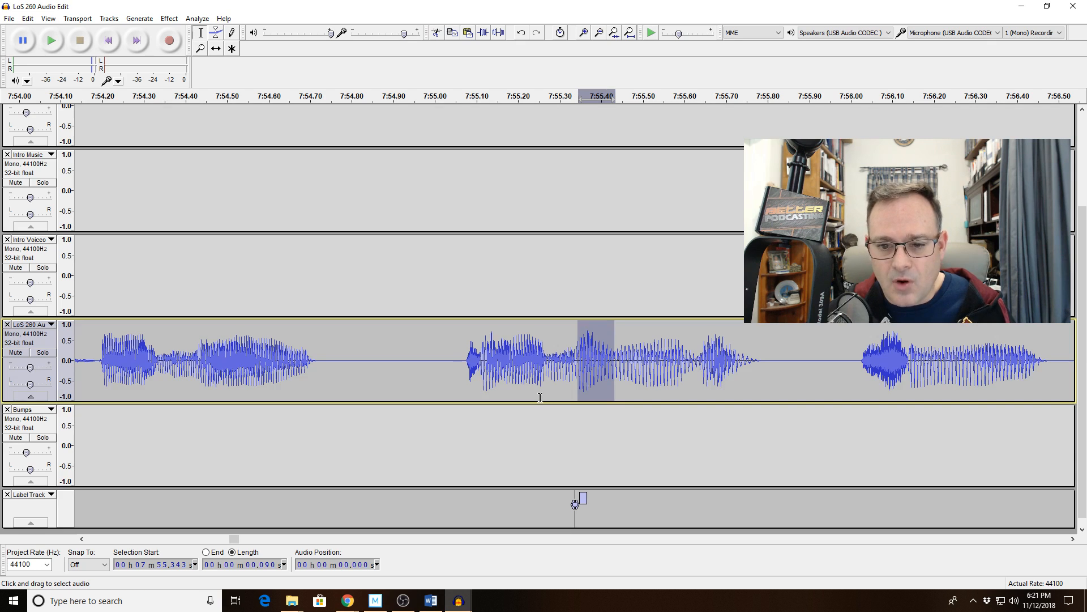
pyautogui.click(611, 366)
pyautogui.press('space')
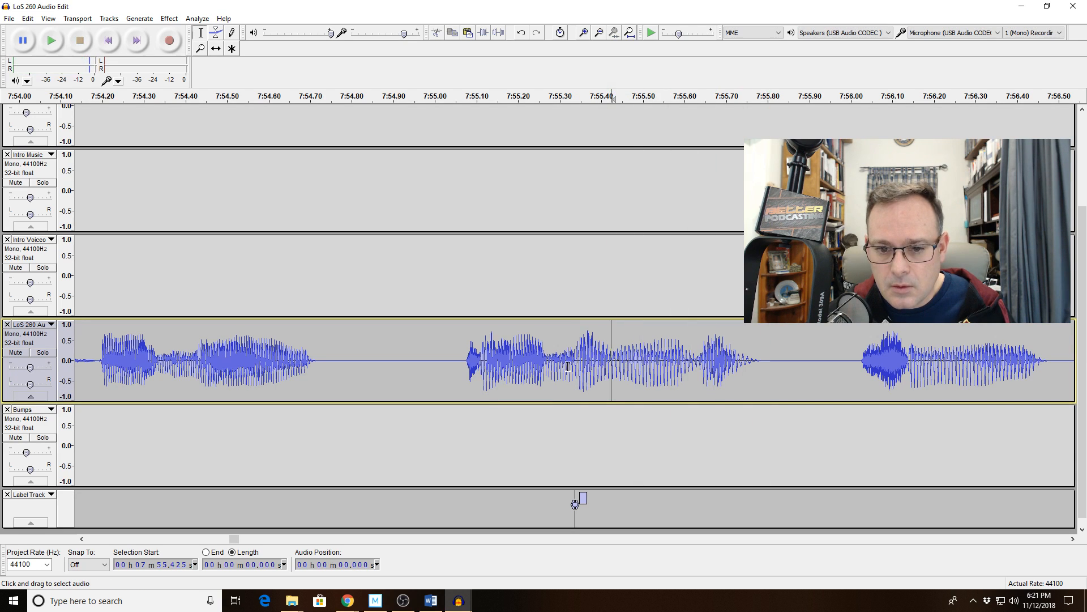
pyautogui.click(437, 361)
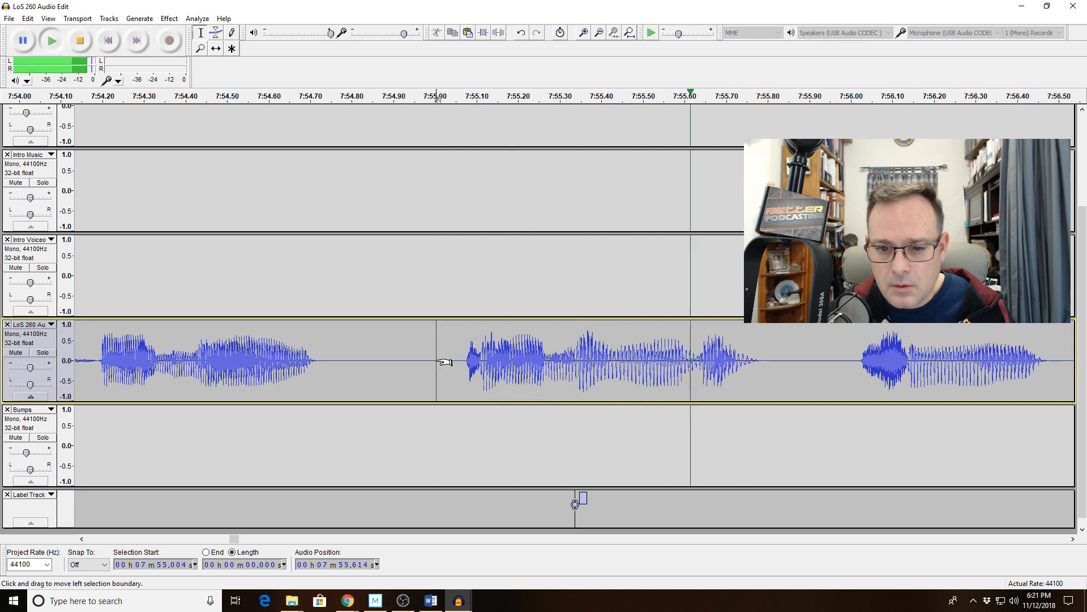
pyautogui.press('space')
# Amplify the loud passage just after the join by -6 dB, covering 0.079 s from 00:07:55.346
pyautogui.moveTo(566, 352); pyautogui.dragTo(623, 351)
pyautogui.click(585, 33)
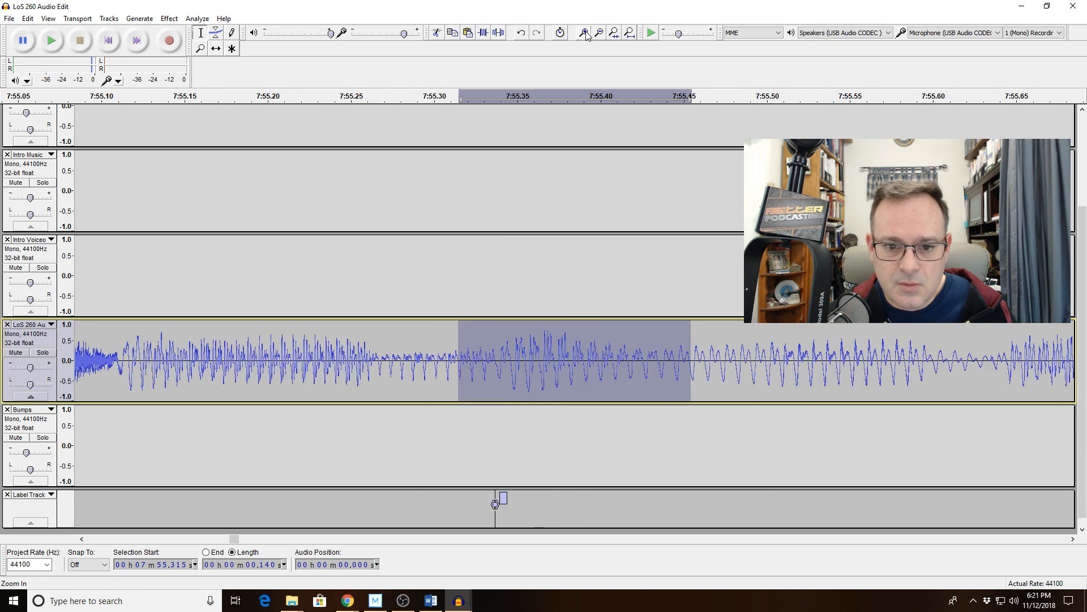
pyautogui.click(585, 33)
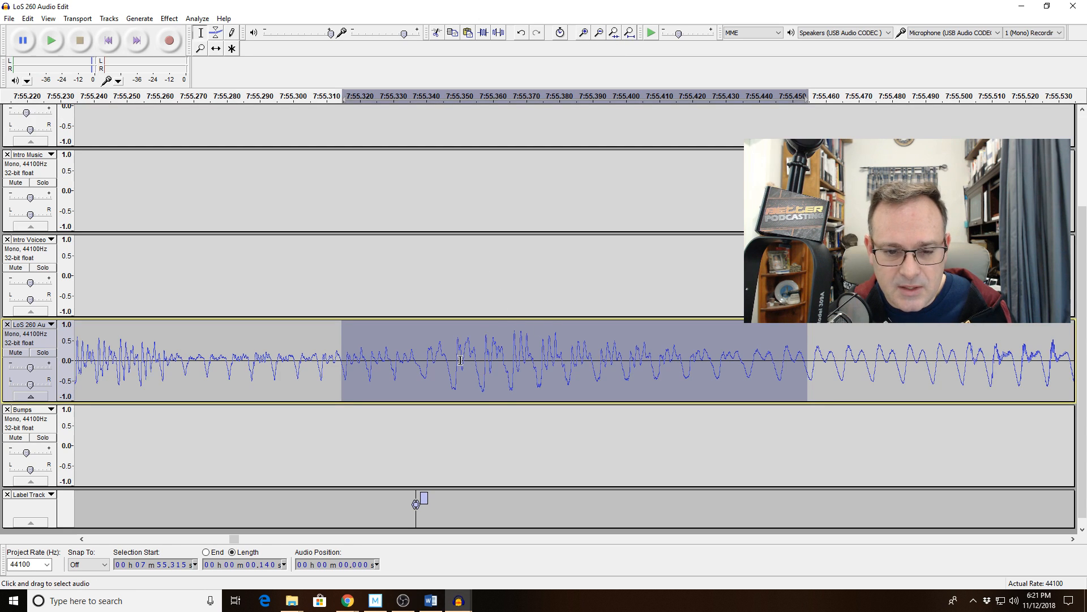
pyautogui.moveTo(446, 360); pyautogui.dragTo(711, 383)
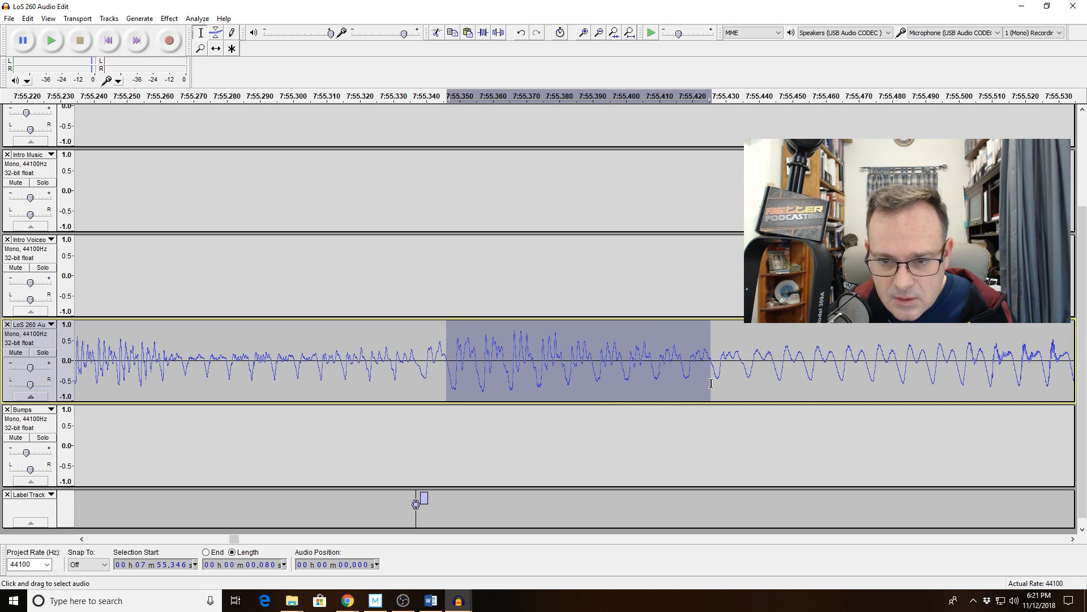
pyautogui.doubleClick(582, 35)
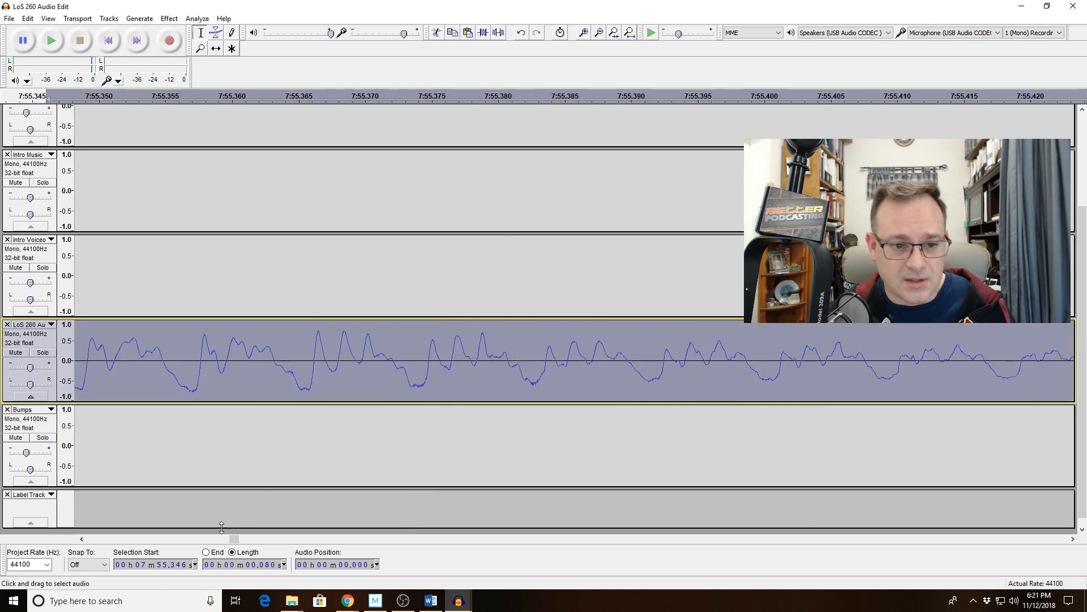
pyautogui.click(149, 538)
pyautogui.click(149, 538)
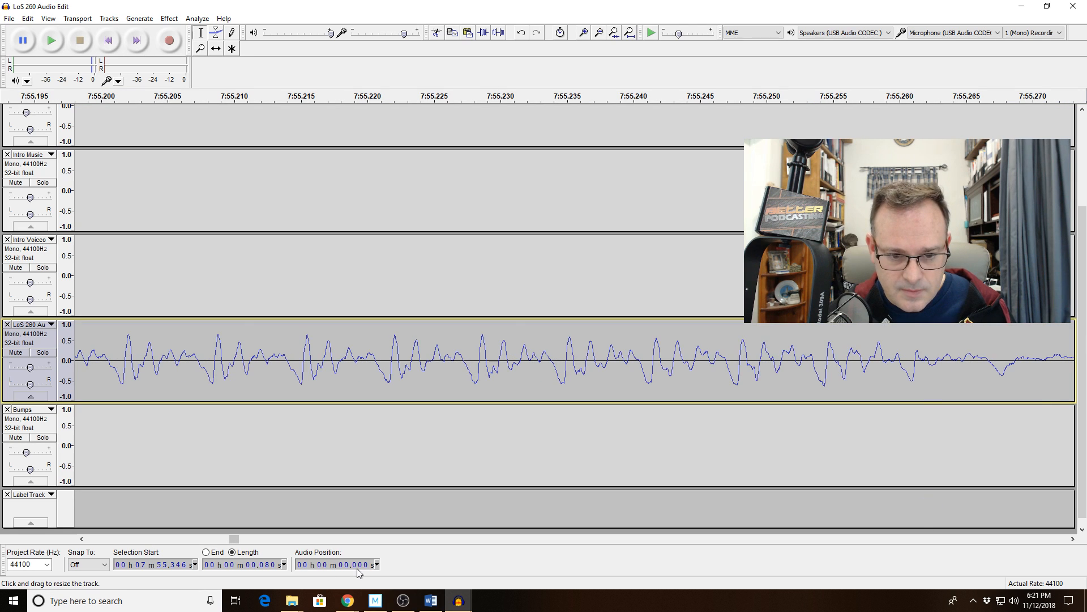
pyautogui.click(1073, 539)
pyautogui.click(1072, 539)
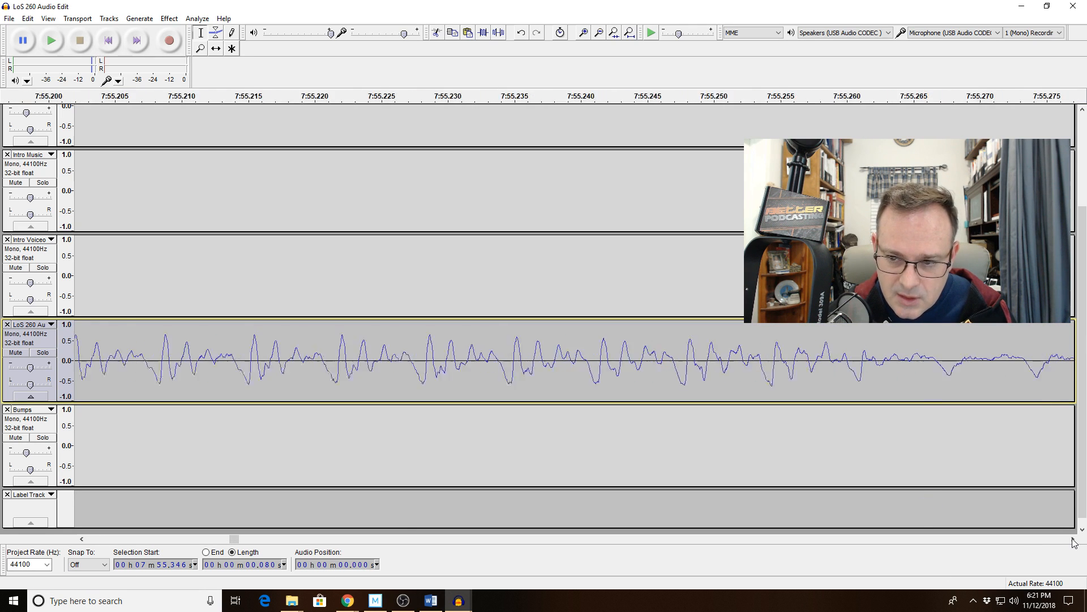
pyautogui.click(1072, 538)
pyautogui.click(1072, 538)
pyautogui.click(1072, 538)
pyautogui.click(1073, 538)
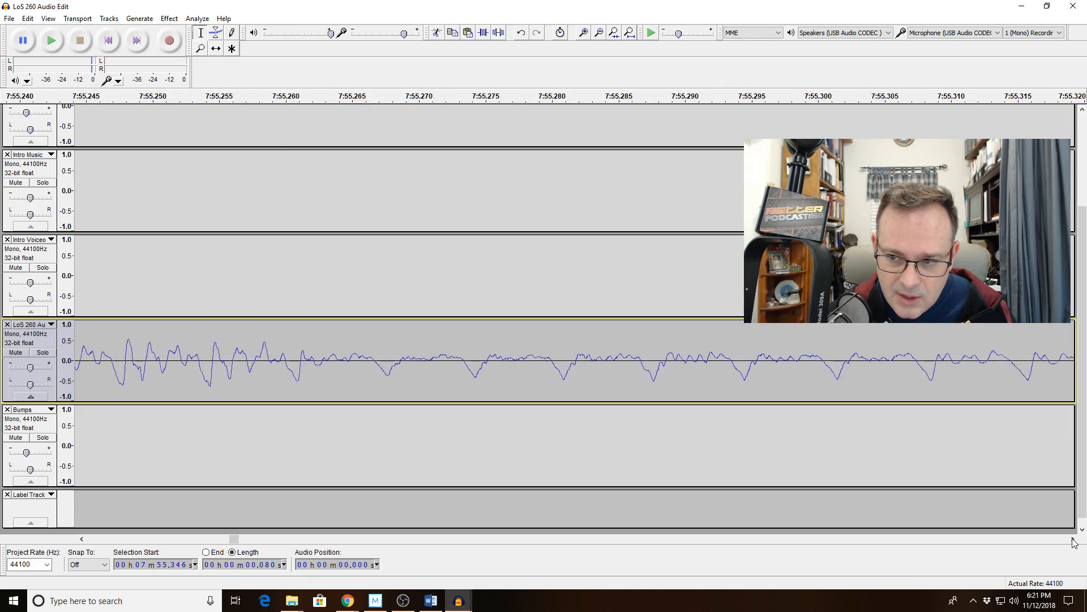
pyautogui.click(1073, 539)
pyautogui.click(1073, 539)
pyautogui.click(1072, 538)
pyautogui.click(1072, 539)
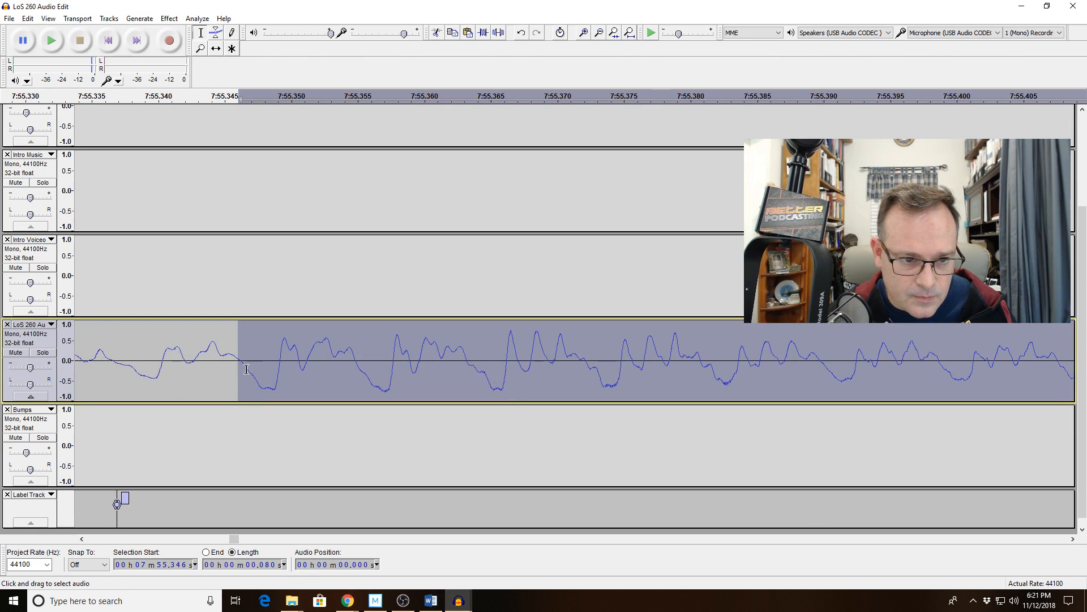
pyautogui.moveTo(247, 369); pyautogui.dragTo(243, 371)
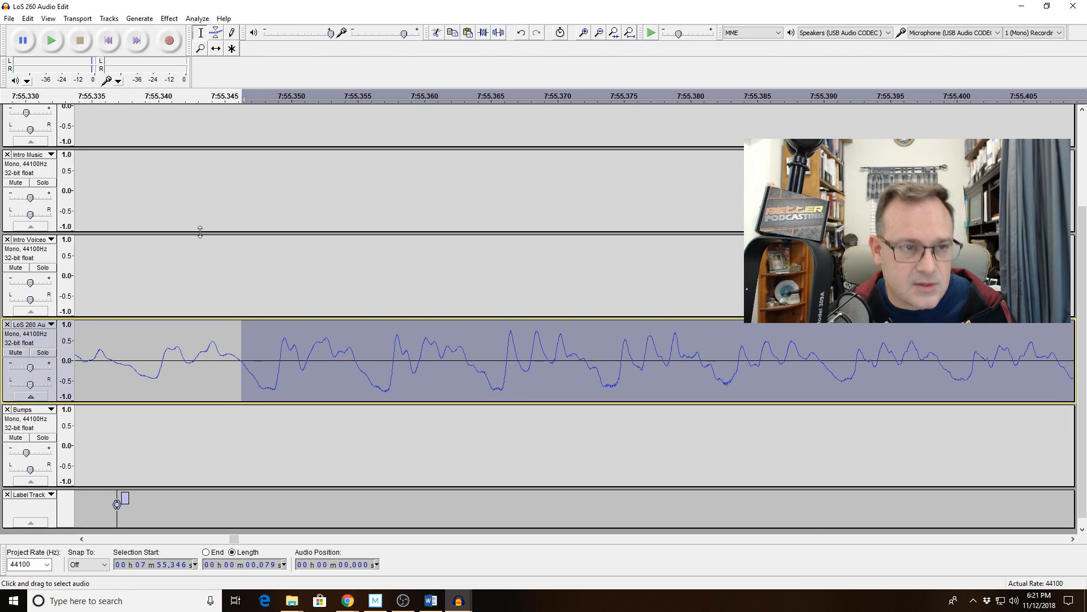
pyautogui.click(169, 18)
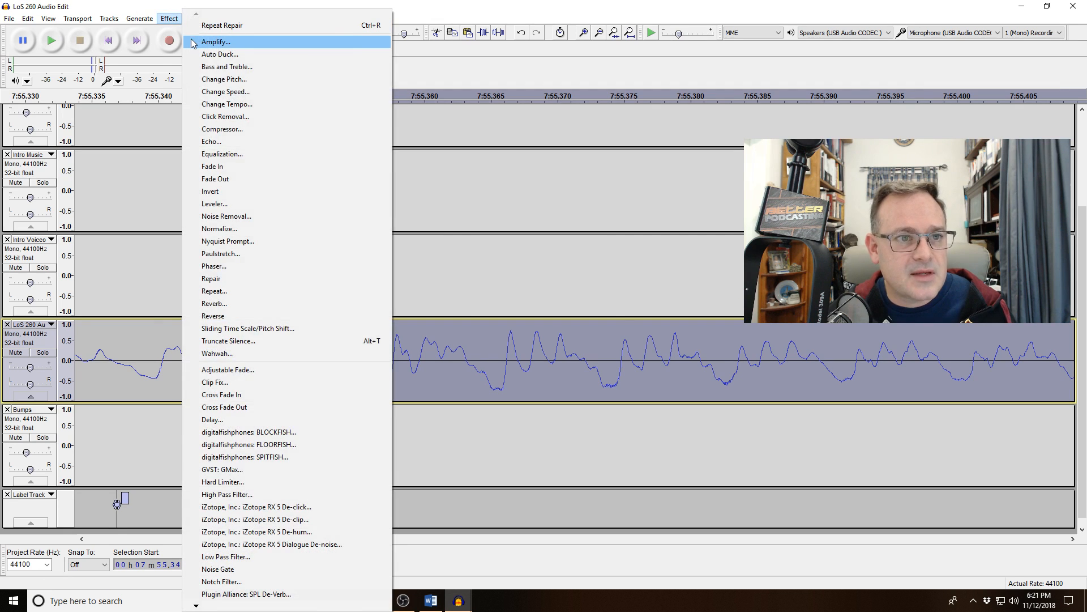
pyautogui.click(215, 42)
pyautogui.write('-6')
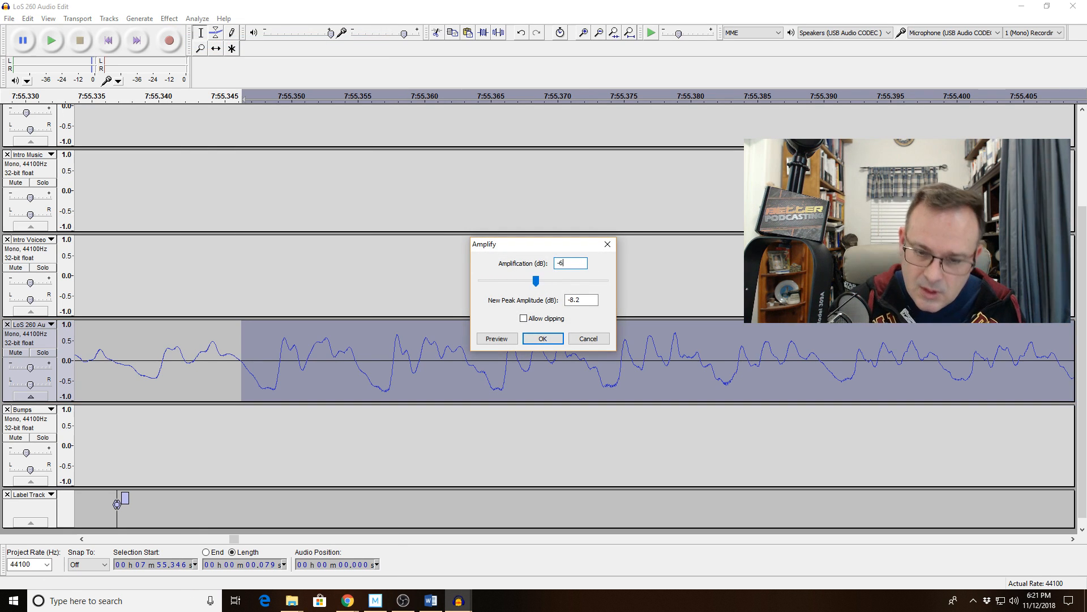
pyautogui.press('Return')
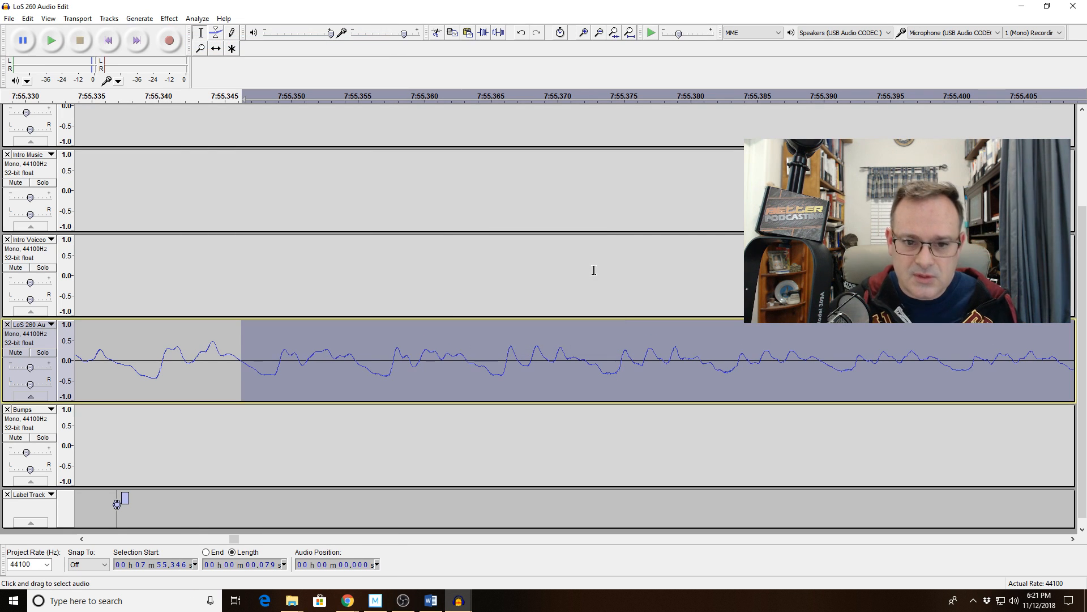
# Play the episode track from 00:07:54.995 to listen to the passage with the lowered level
pyautogui.click(598, 32)
pyautogui.click(598, 33)
pyautogui.click(599, 33)
pyautogui.click(598, 32)
pyautogui.click(598, 33)
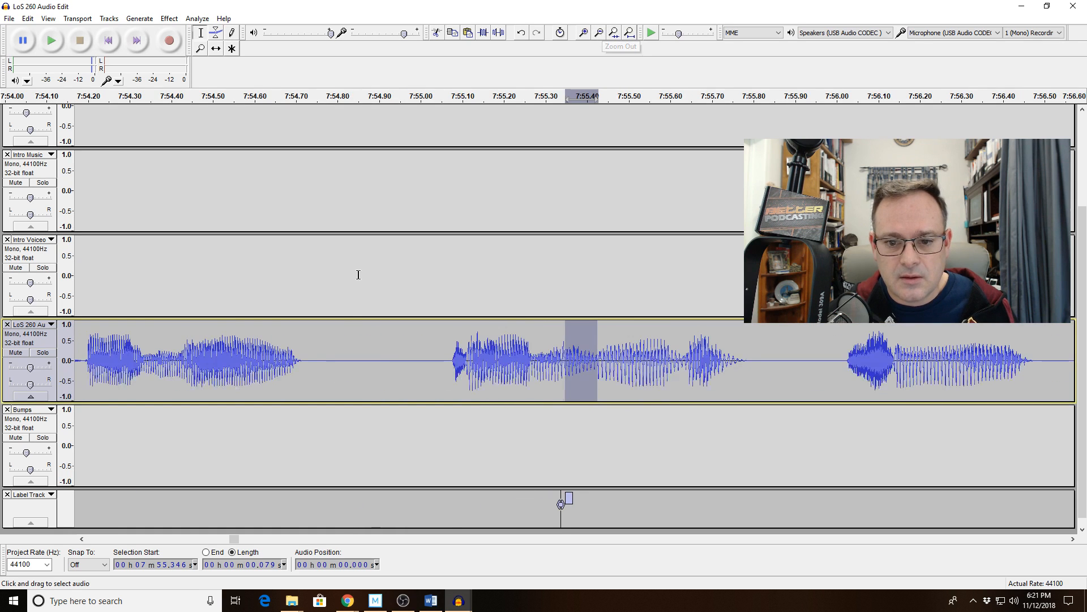
pyautogui.click(419, 356)
pyautogui.press('space')
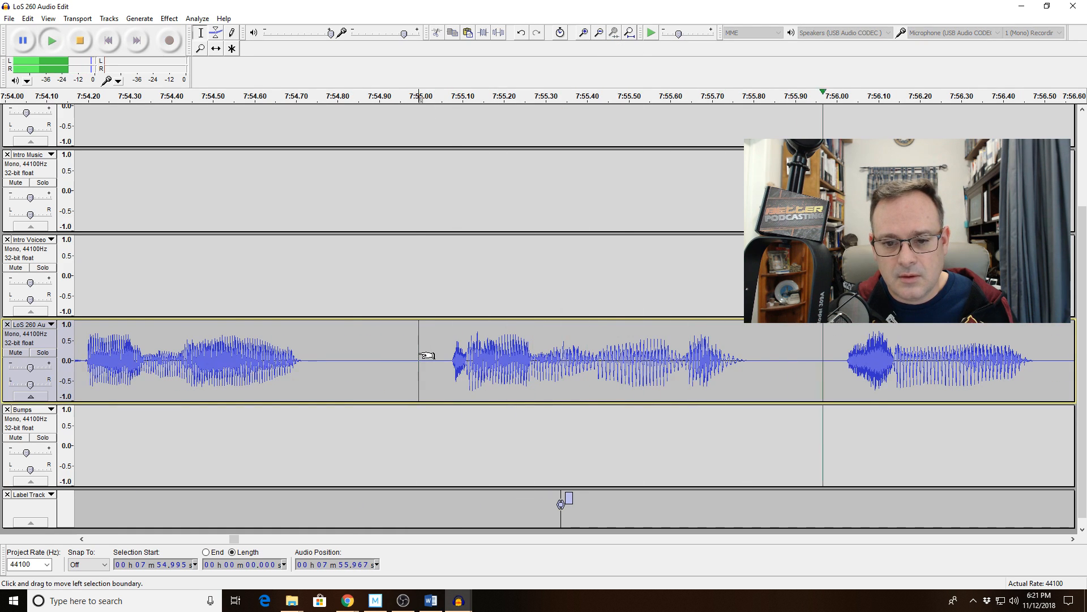
pyautogui.press('space')
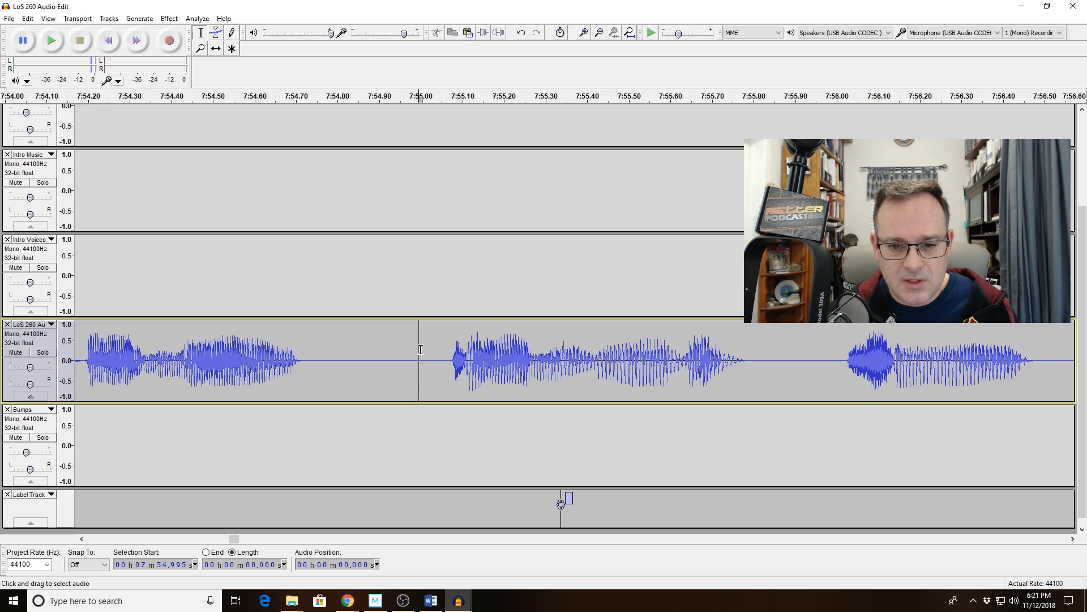
# Delete about 0.018 s of the episode track right after the join, from the zero crossing at 00:07:55.337
pyautogui.moveTo(553, 364); pyautogui.dragTo(575, 364)
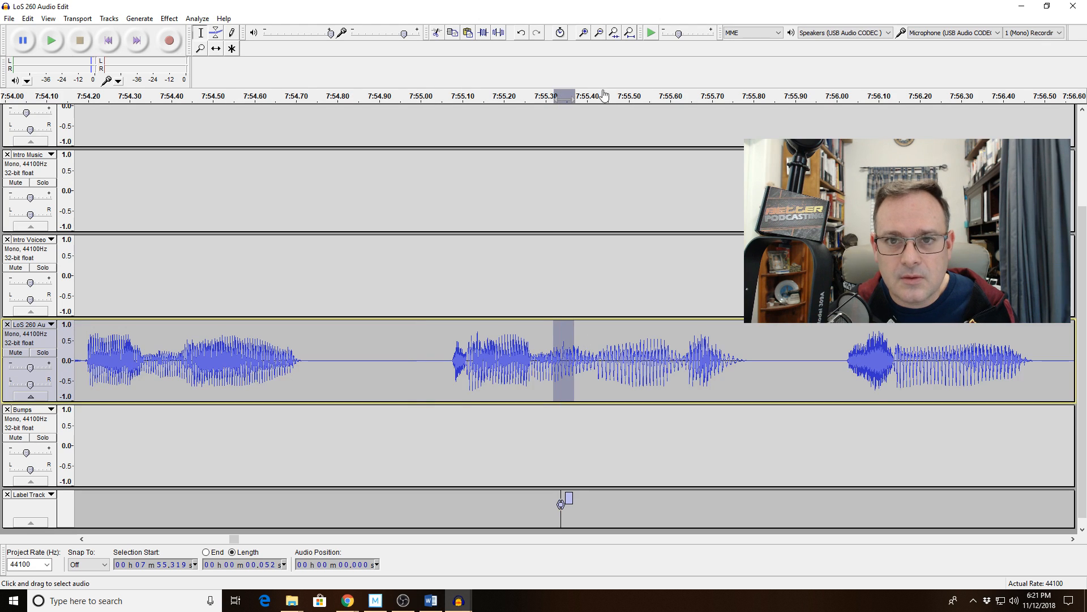
pyautogui.click(584, 32)
pyautogui.click(583, 32)
pyautogui.click(584, 32)
pyautogui.click(586, 36)
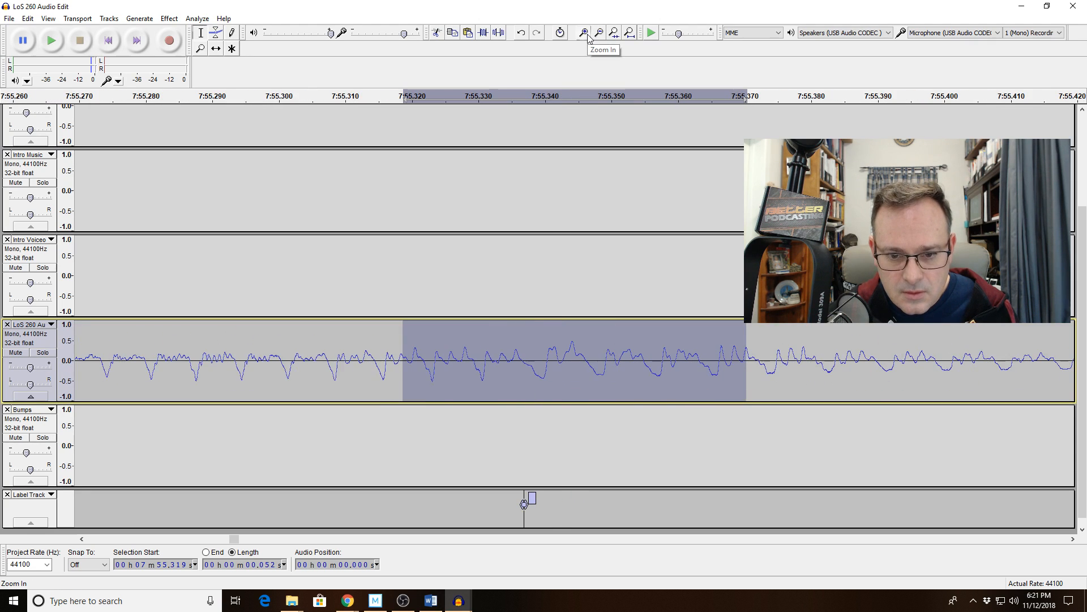
pyautogui.moveTo(523, 361); pyautogui.dragTo(644, 388)
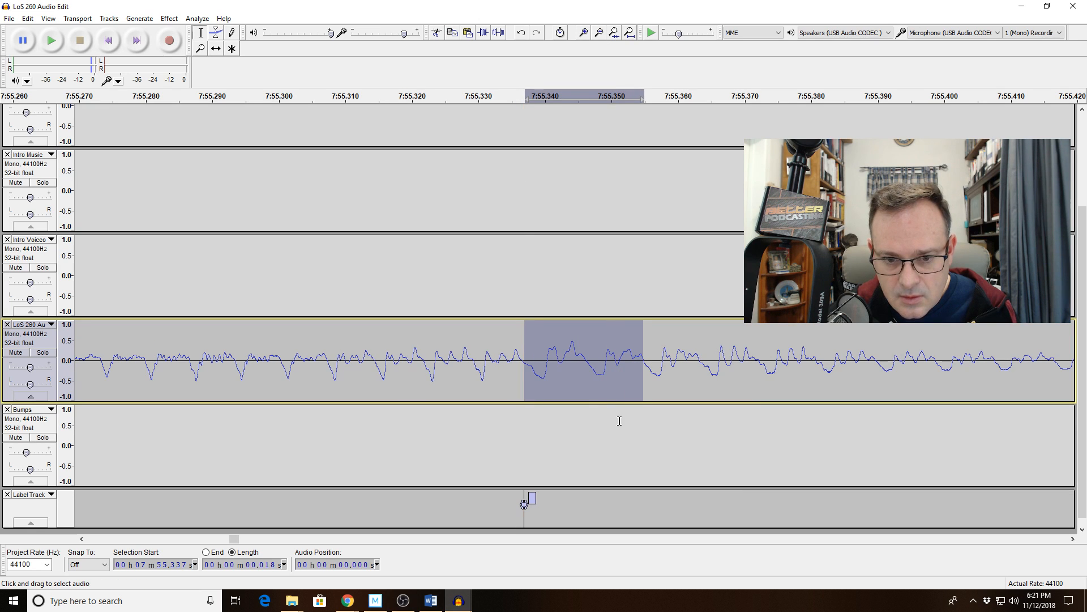
pyautogui.click(585, 33)
pyautogui.click(585, 34)
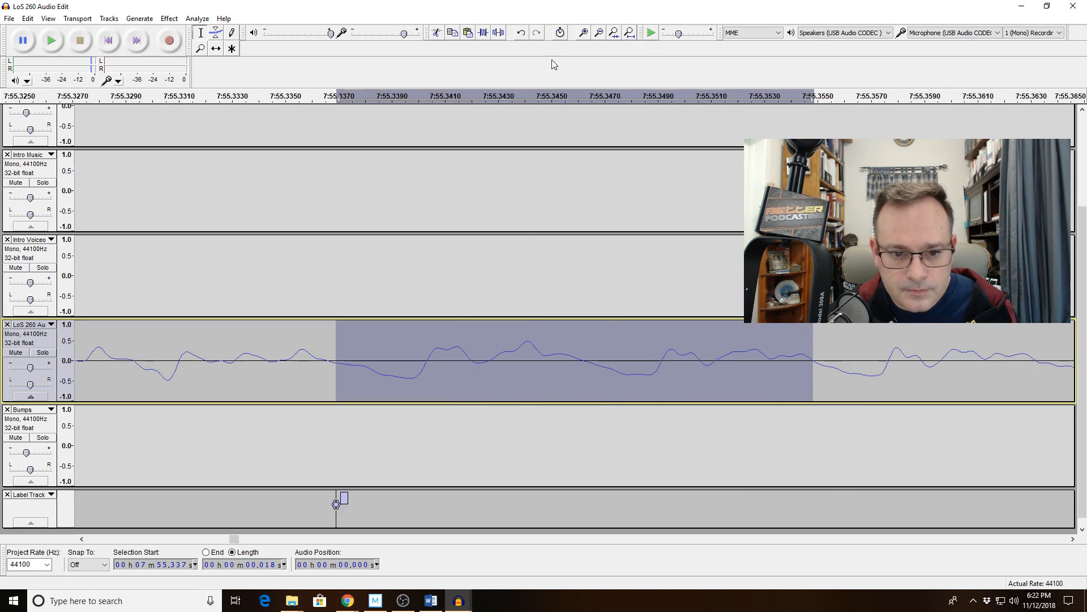
pyautogui.moveTo(345, 342); pyautogui.dragTo(340, 343)
pyautogui.press('Left')
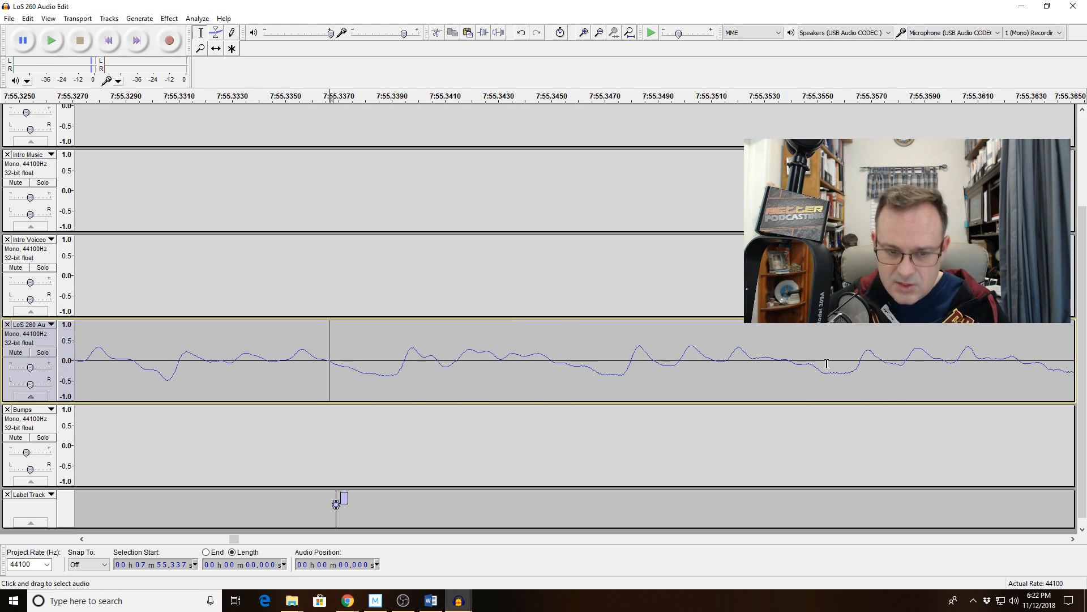
pyautogui.click(599, 33)
pyautogui.click(599, 33)
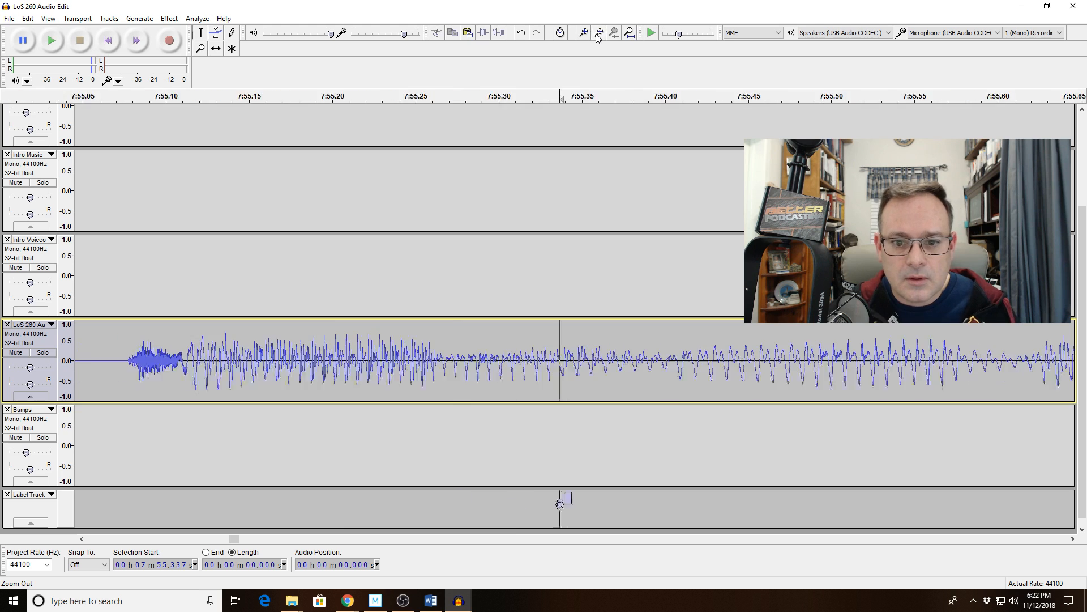
# Play the episode track across the trimmed join, starting from 00:07:54.958 and again from 00:07:54.468
pyautogui.click(598, 32)
pyautogui.click(414, 374)
pyautogui.press('space')
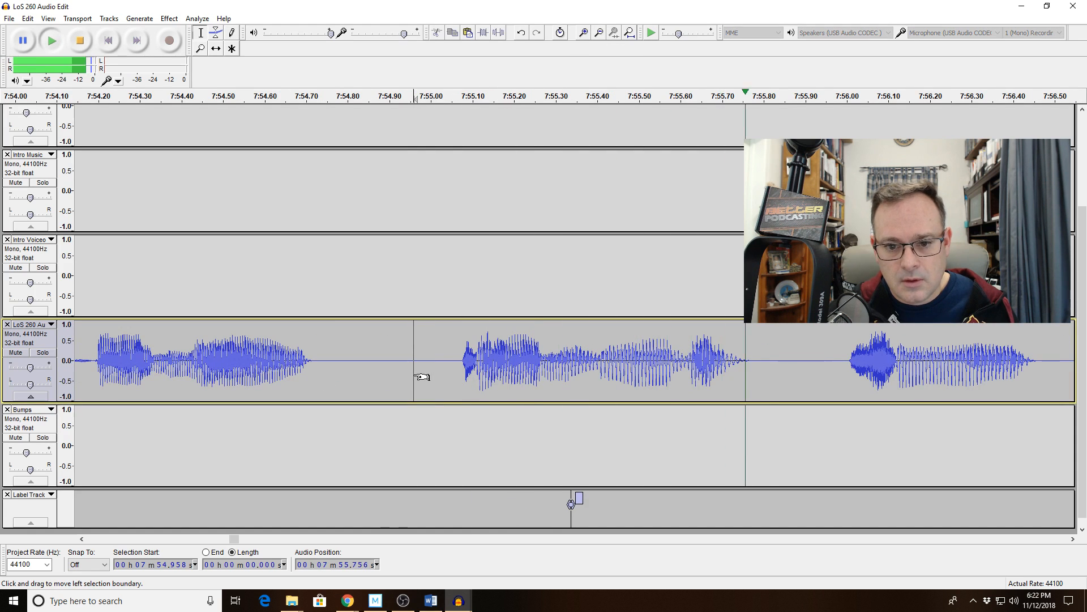
pyautogui.press('space')
pyautogui.click(210, 344)
pyautogui.press('space')
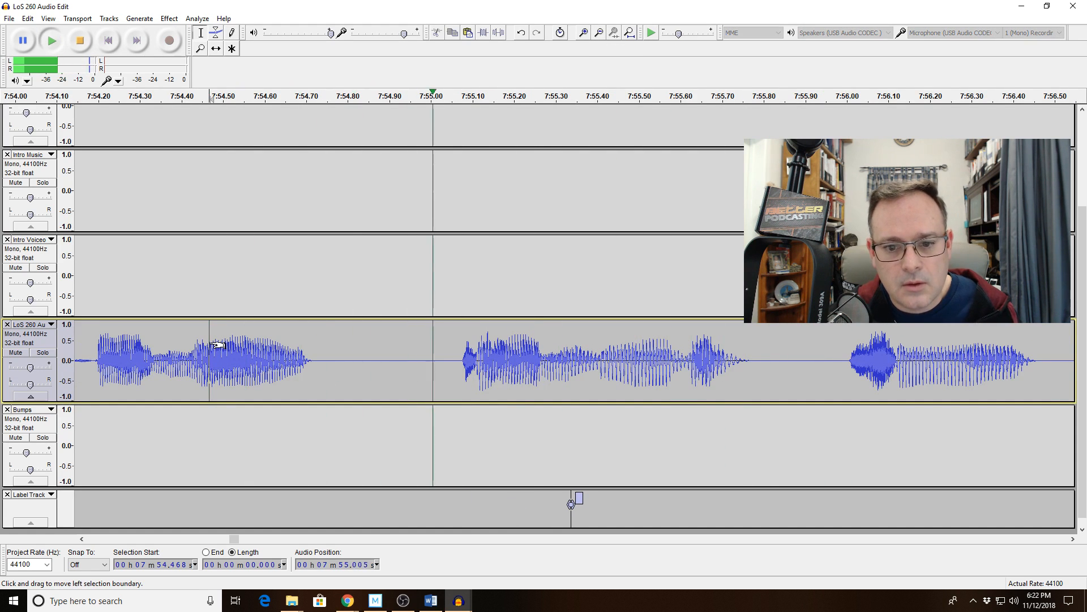
pyautogui.press('space')
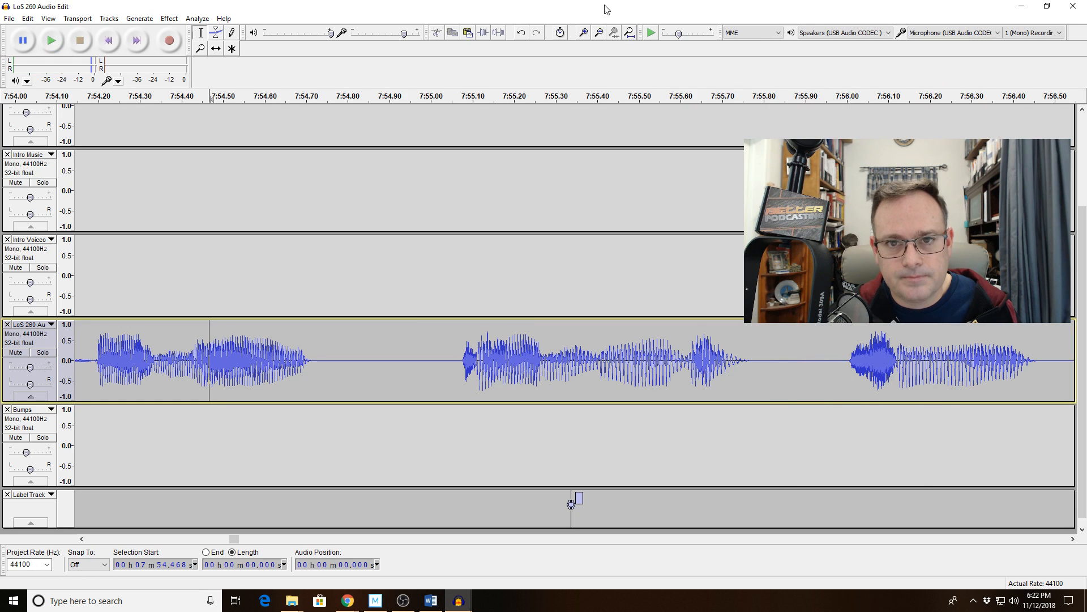
# Play the episode track twice from 00:07:51.517 to hear the join within the wider passage
pyautogui.click(598, 33)
pyautogui.click(598, 33)
pyautogui.click(599, 33)
pyautogui.click(376, 352)
pyautogui.press('space')
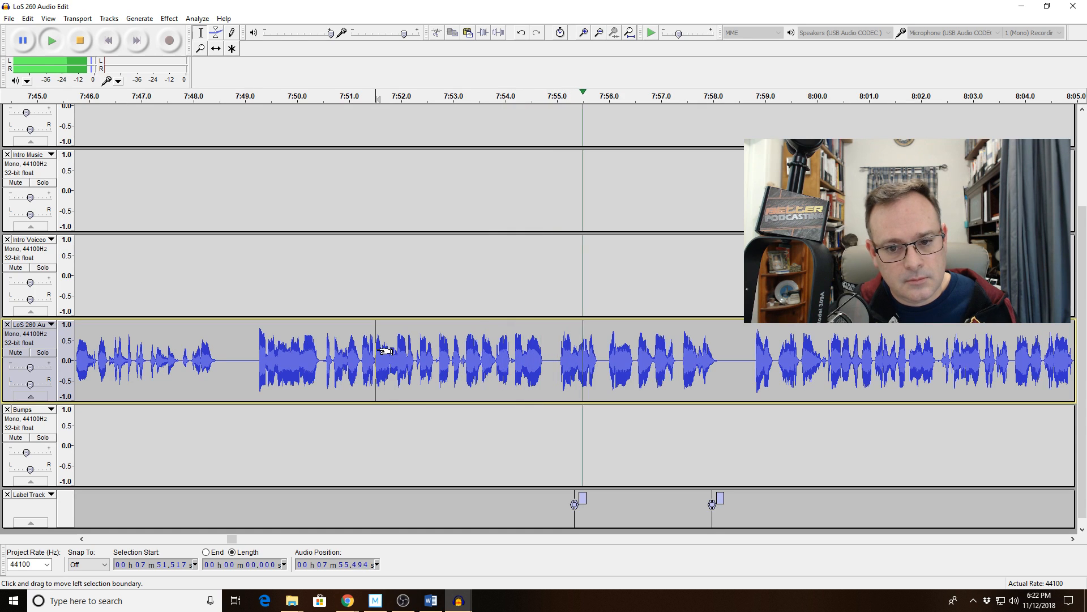
pyautogui.press('space')
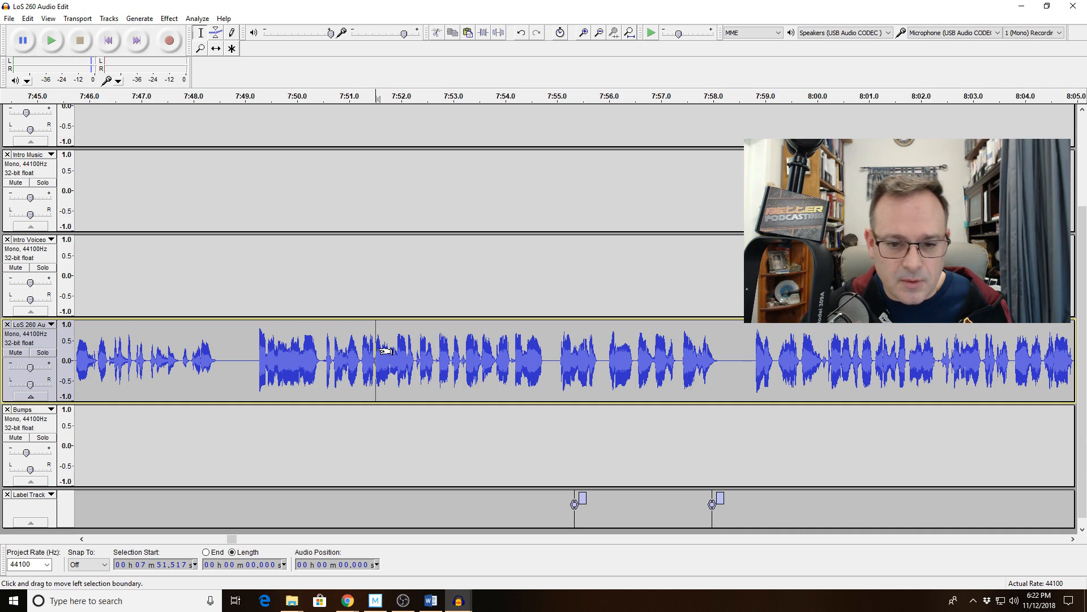
pyautogui.press('space')
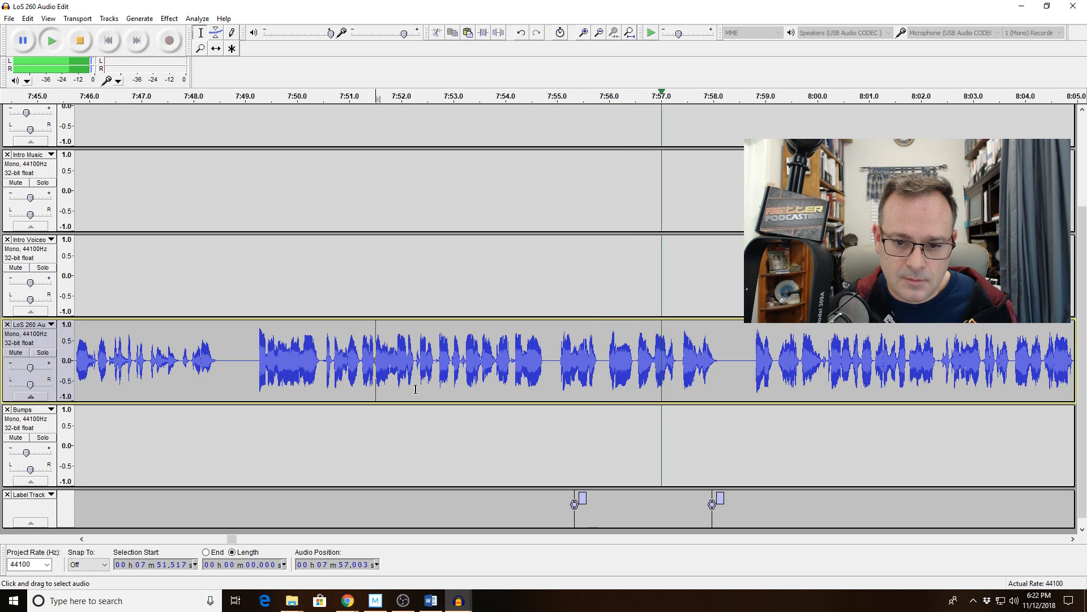
pyautogui.press('space')
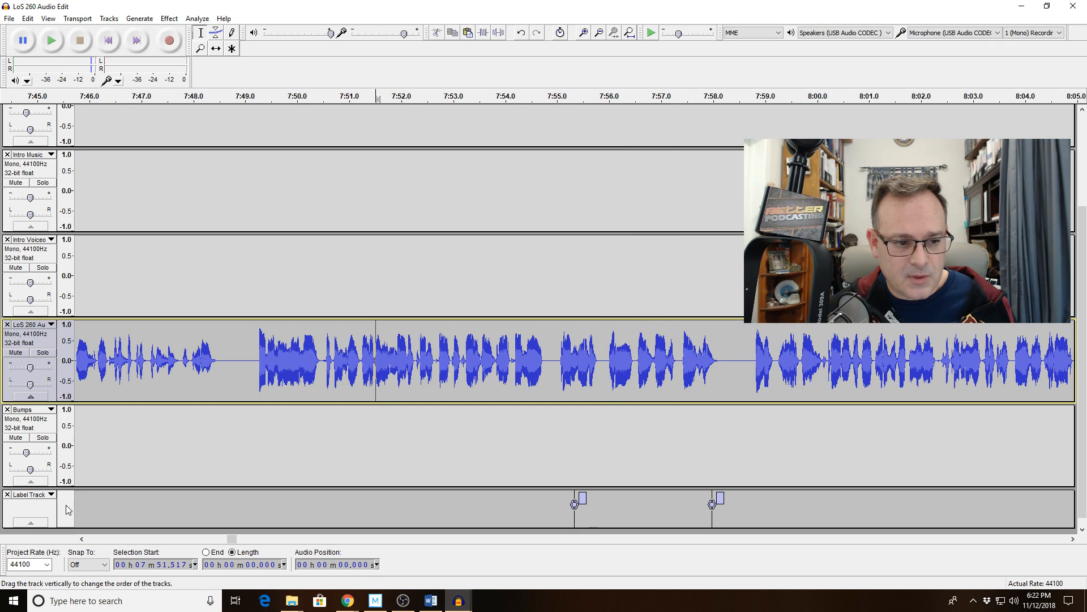
# Remove the label track from the project
pyautogui.click(40, 496)
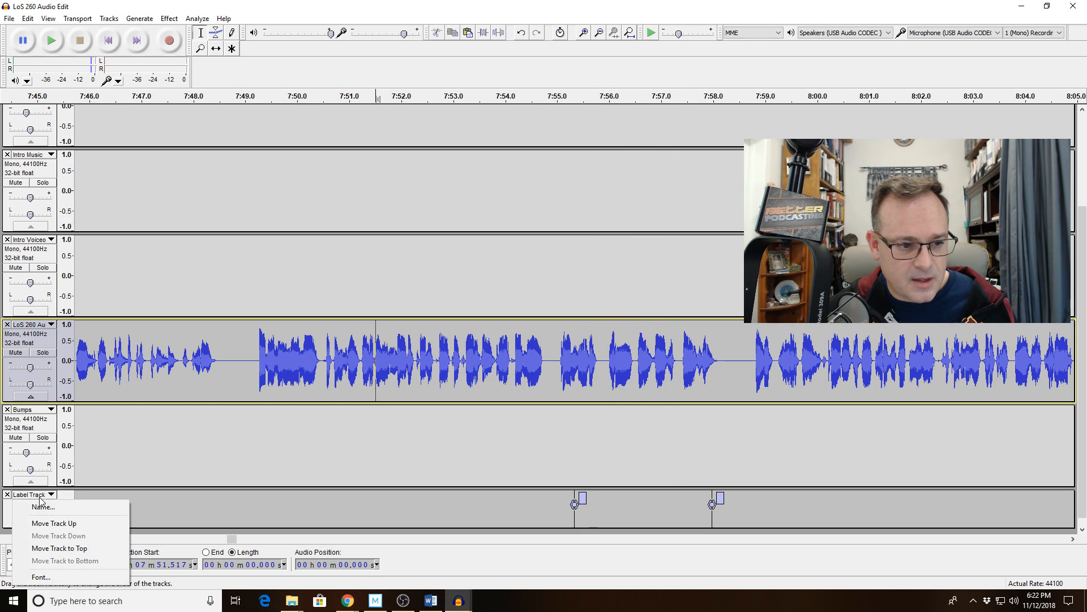
pyautogui.click(212, 514)
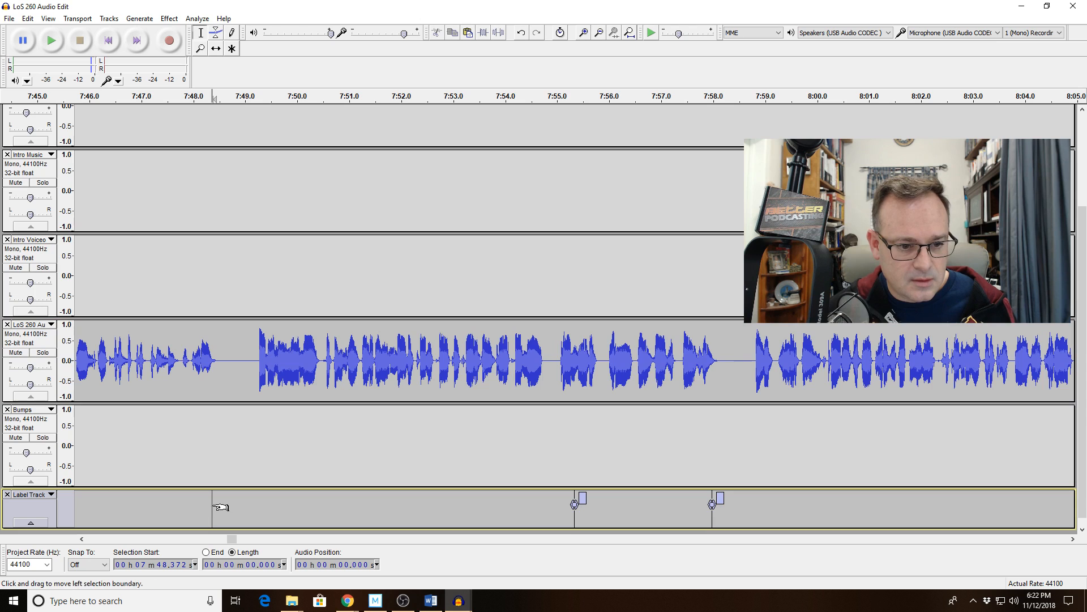
pyautogui.click(35, 496)
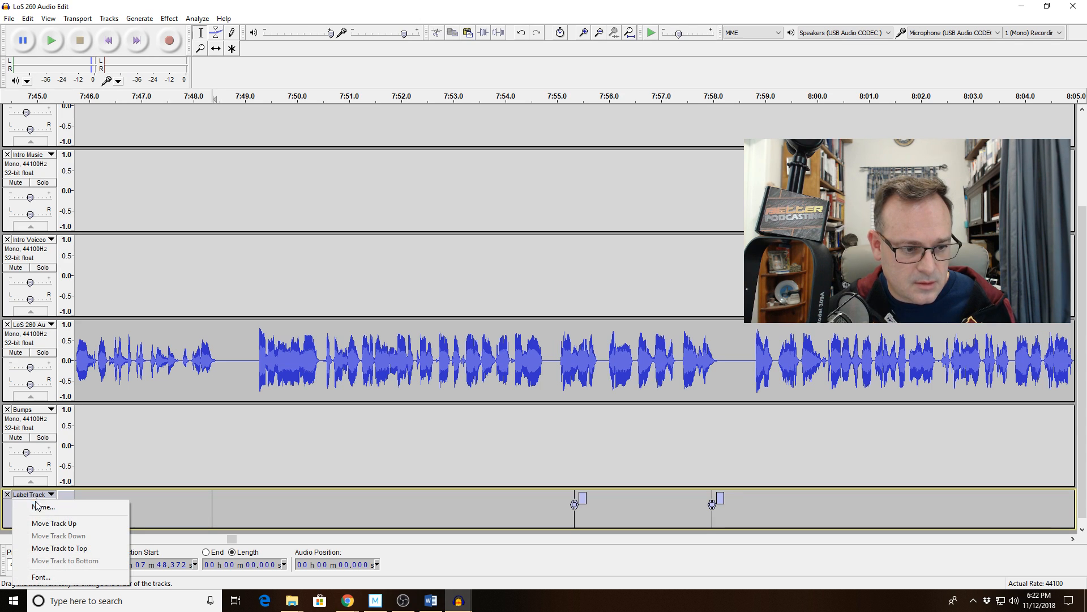
pyautogui.click(125, 491)
pyautogui.click(7, 495)
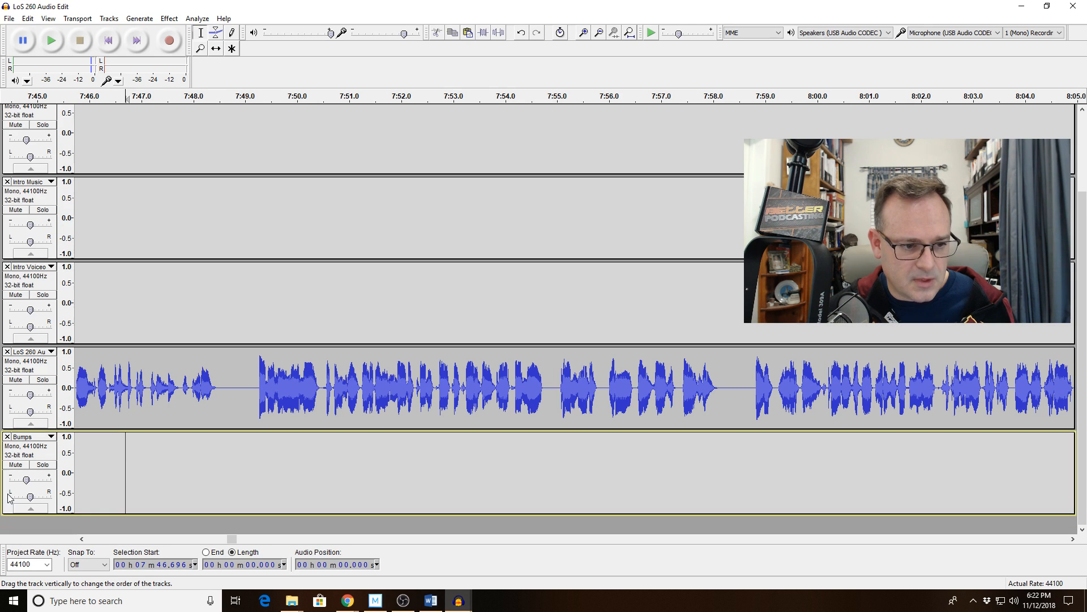
# Play the episode track from 00:07:45.803 to listen for the next flaw in the speech
pyautogui.click(178, 397)
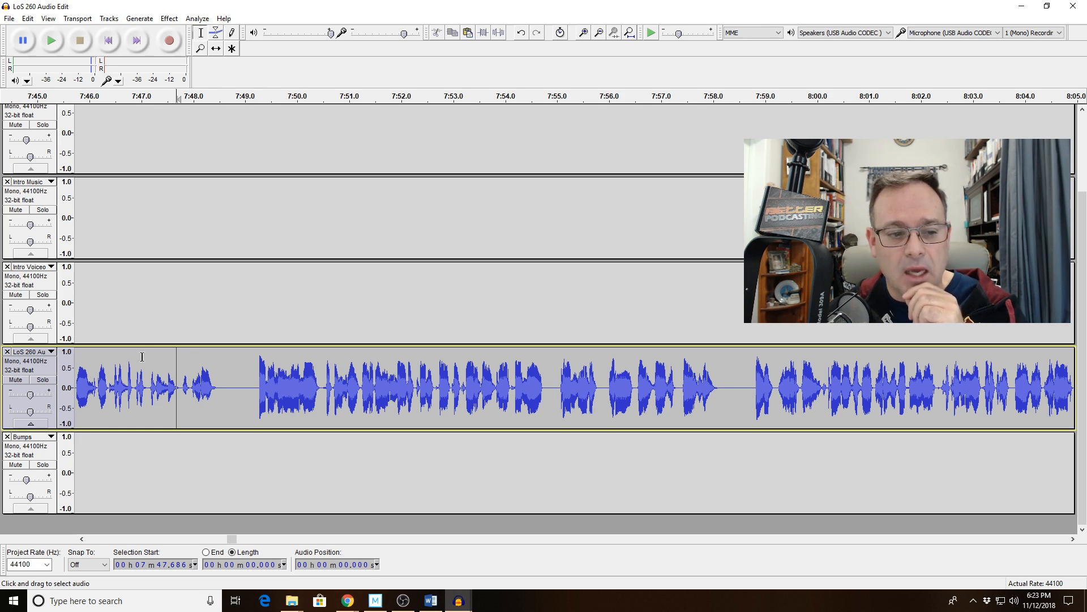
pyautogui.click(111, 370)
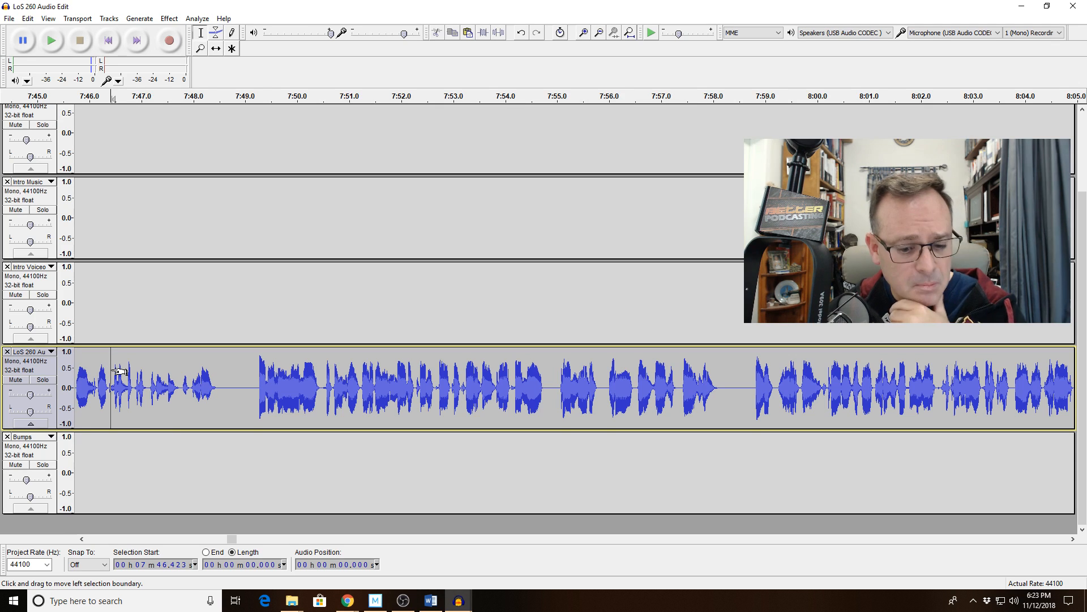
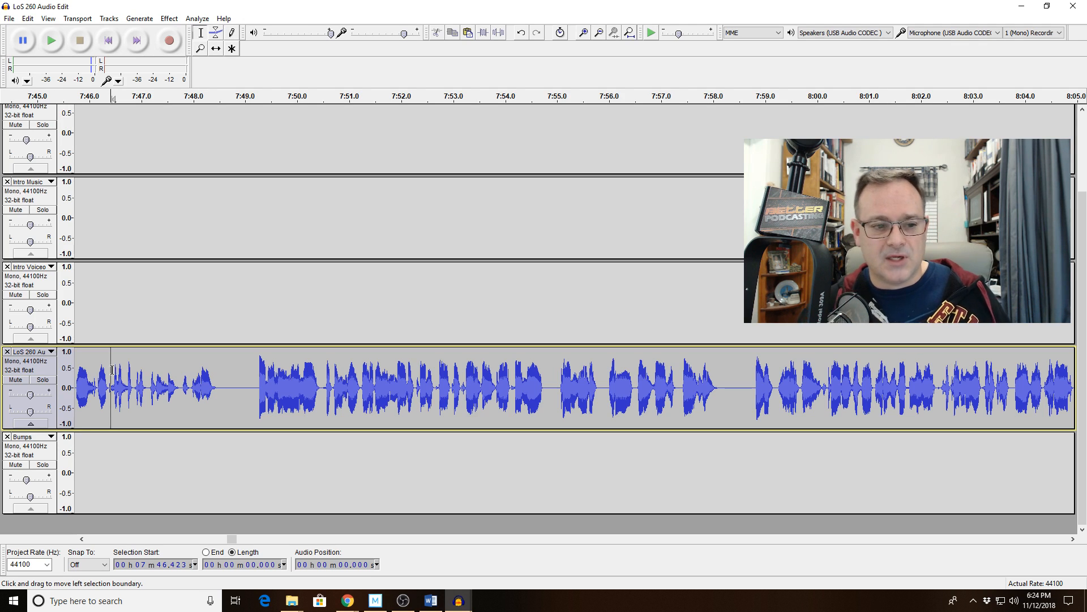
pyautogui.click(80, 372)
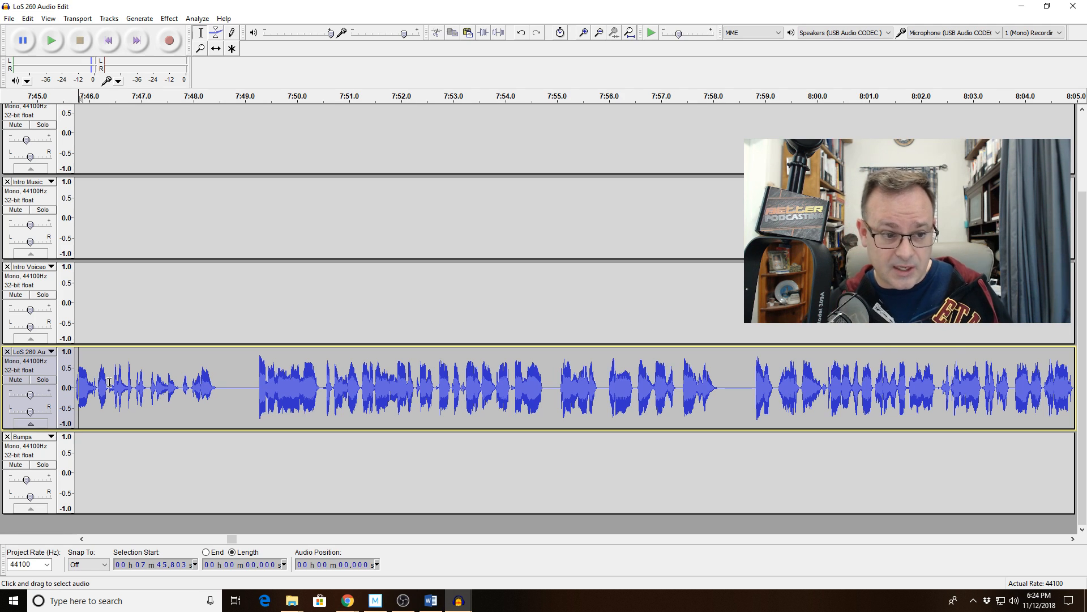
pyautogui.press('space')
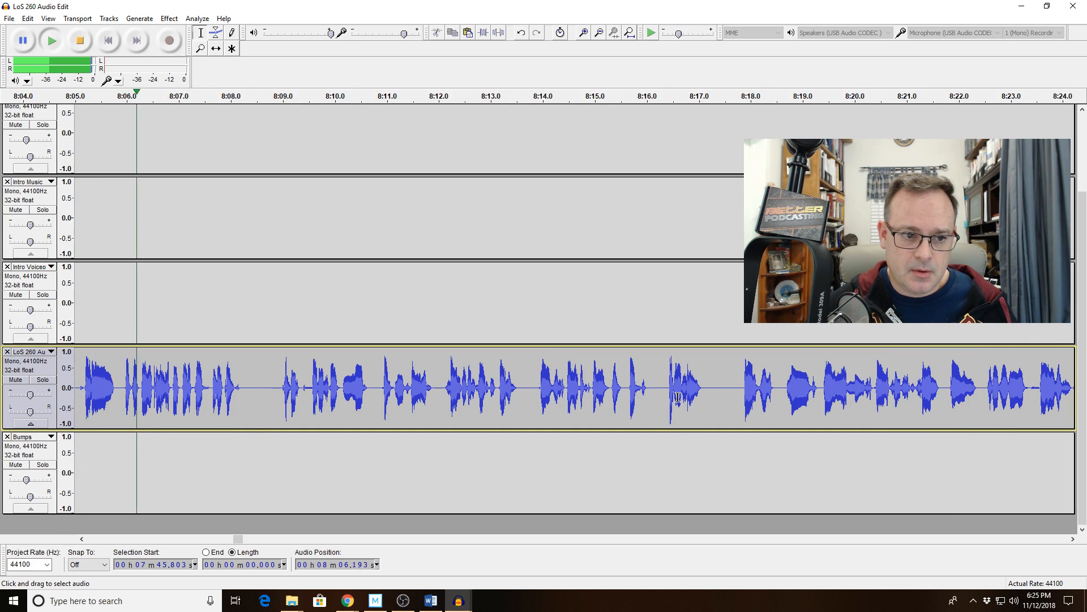
# Stop playback and delete 0.784 s of unwanted speech from the episode track, starting at 00:08:05.046
pyautogui.moveTo(107, 385); pyautogui.dragTo(63, 381)
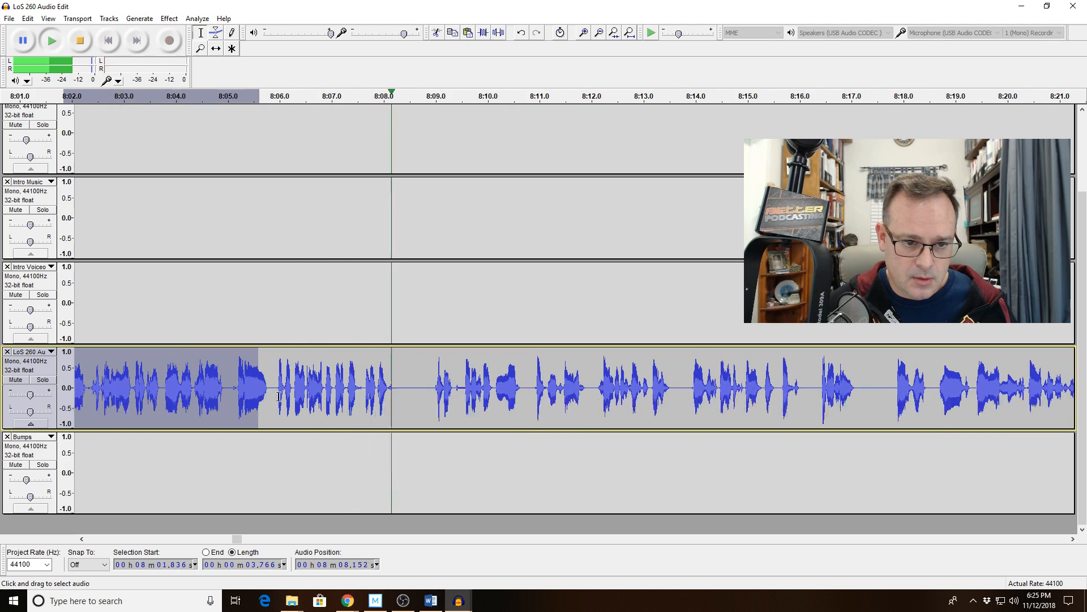
pyautogui.press('space')
pyautogui.click(230, 390)
pyautogui.moveTo(229, 389); pyautogui.dragTo(270, 396)
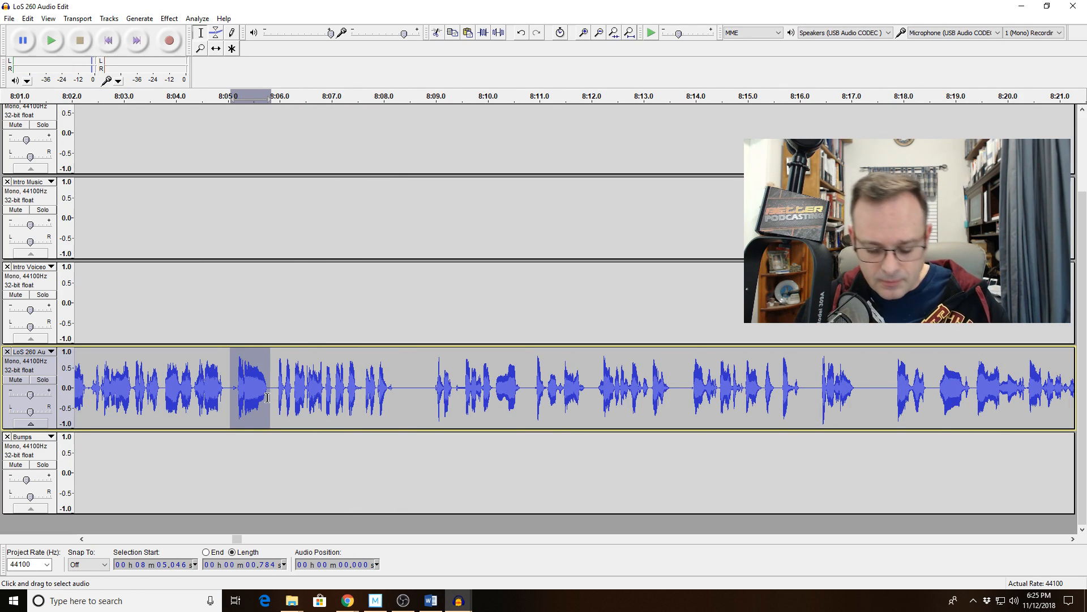
pyautogui.press('Delete')
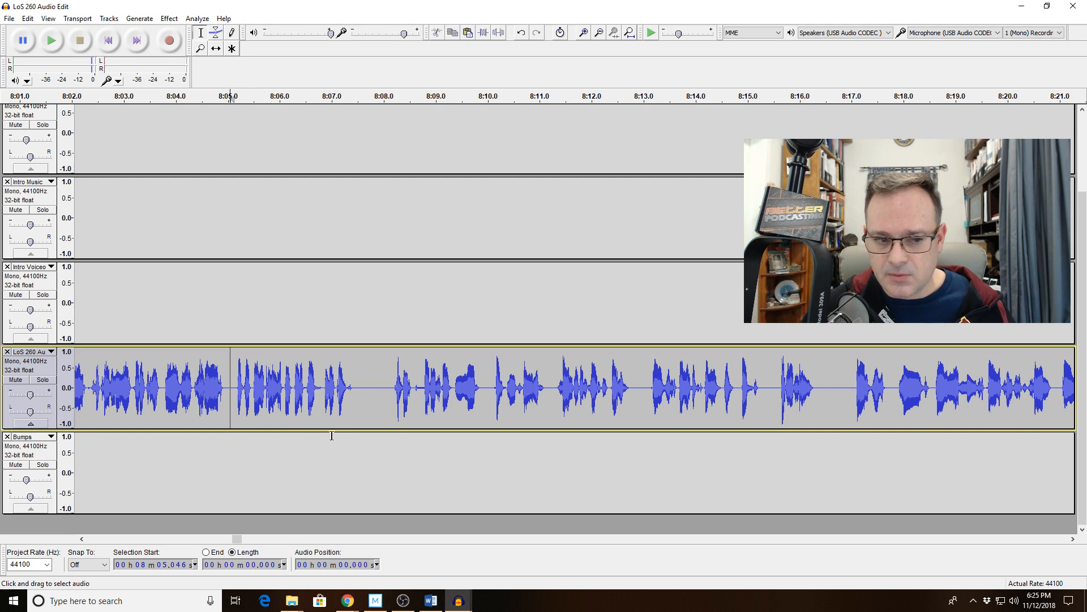
# Play the episode track from 00:08:02.674 across the new cut, and mark the next flaw at 00:08:11.392
pyautogui.click(140, 398)
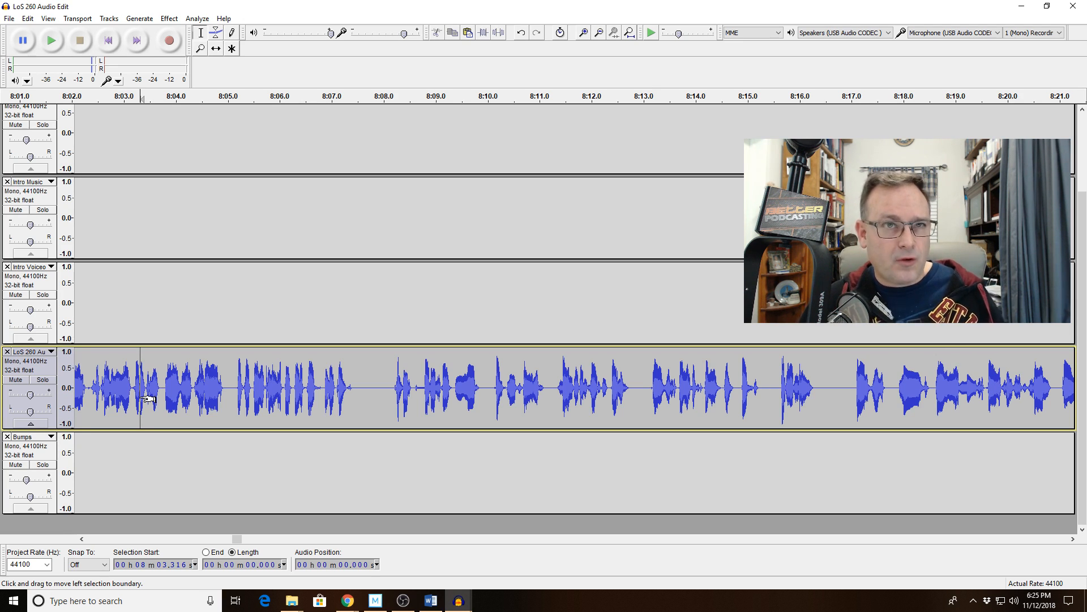
pyautogui.moveTo(141, 399); pyautogui.dragTo(116, 393)
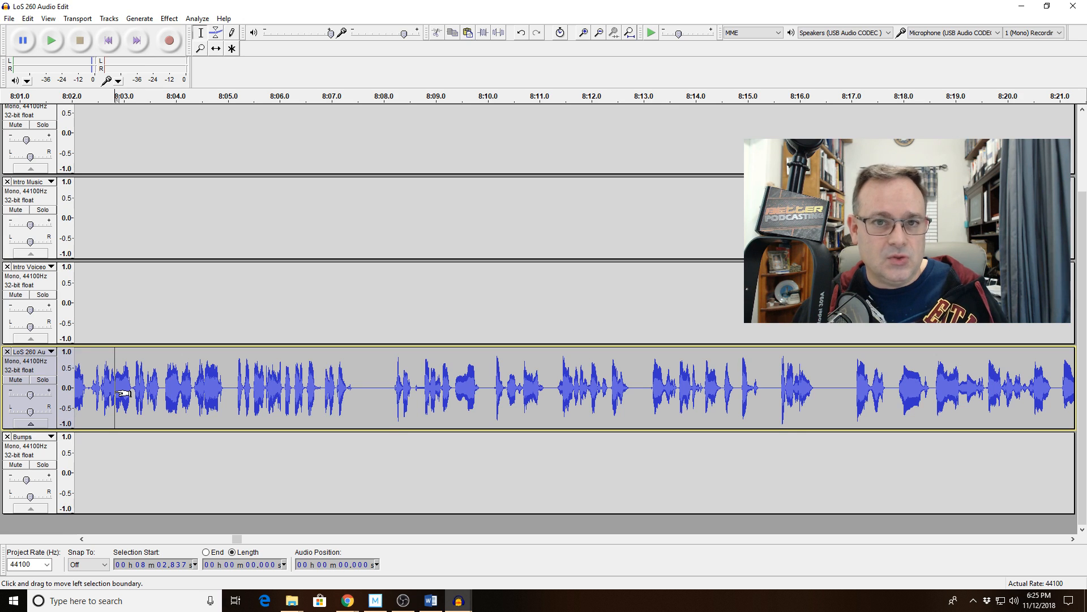
pyautogui.moveTo(121, 392); pyautogui.dragTo(115, 389)
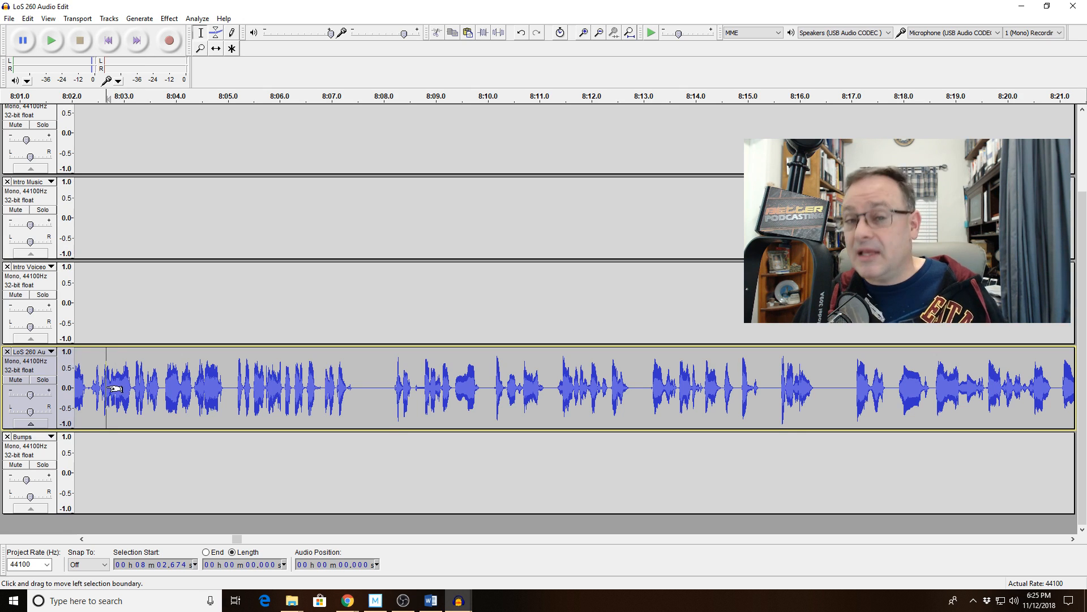
pyautogui.press('space')
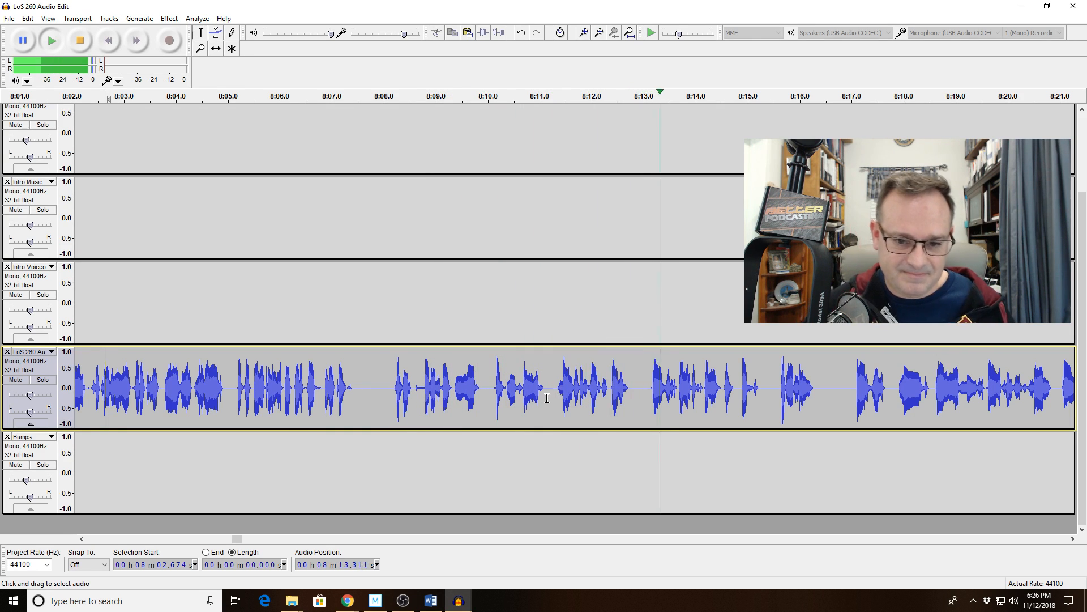
pyautogui.moveTo(546, 391); pyautogui.dragTo(585, 392)
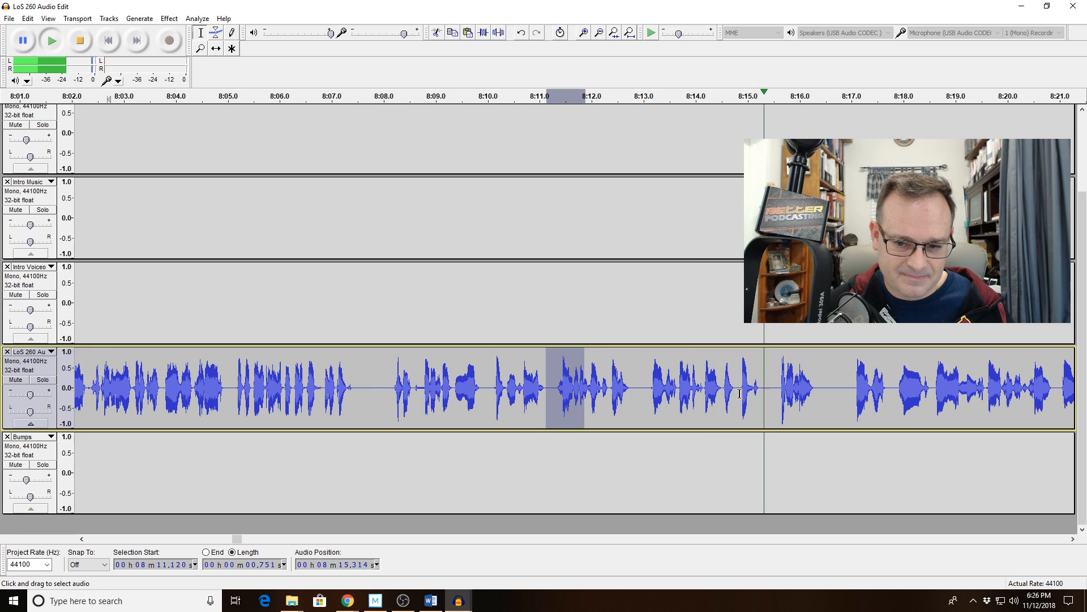
pyautogui.click(560, 388)
pyautogui.press('space')
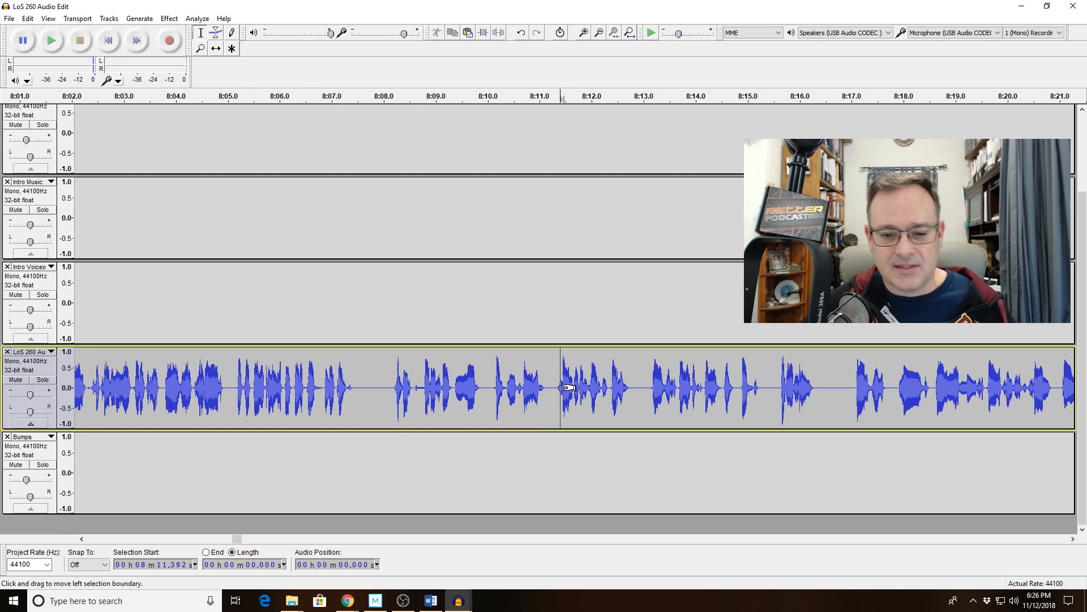
# Play the 2.580 s passage of the episode track from 00:08:10.097 to locate the flawed word
pyautogui.moveTo(494, 387); pyautogui.dragTo(627, 387)
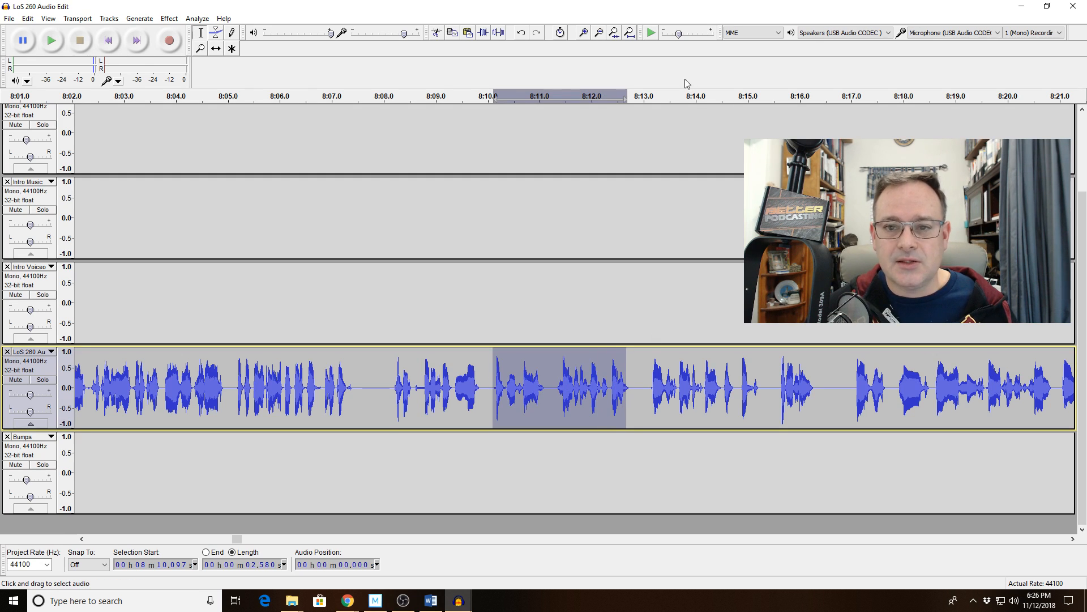
pyautogui.click(614, 33)
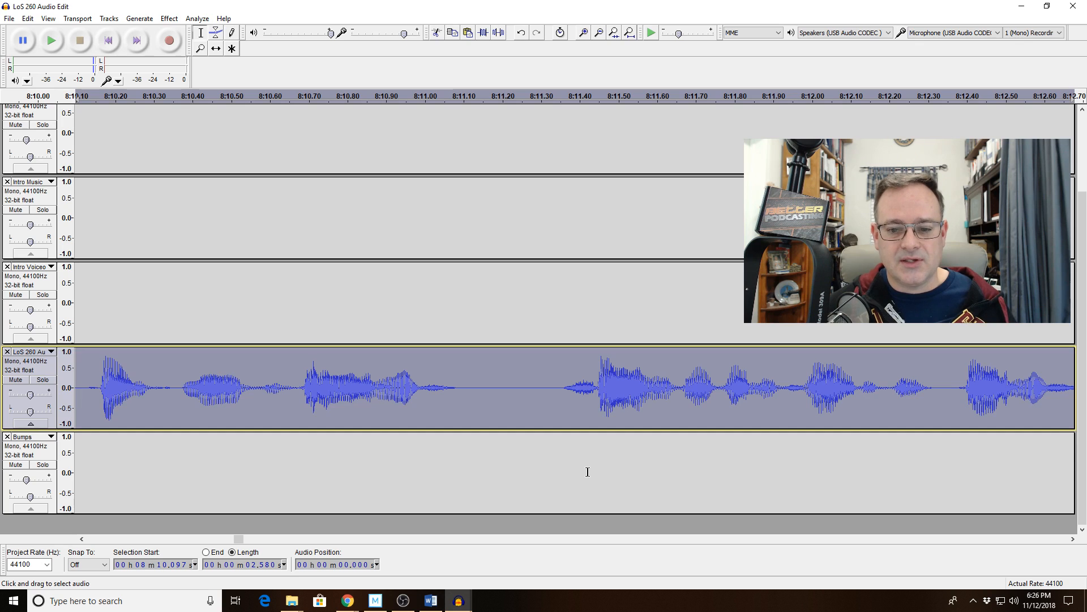
pyautogui.press('space')
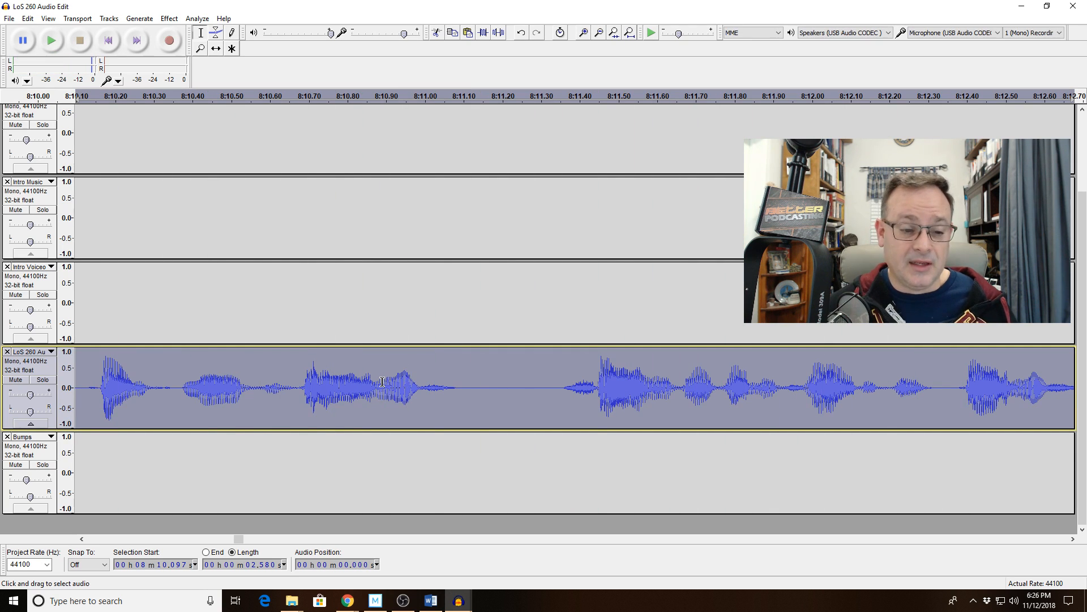
# Delete the unwanted burst of speech from the episode track, starting at 00:08:11.353
pyautogui.click(674, 389)
pyautogui.moveTo(682, 391); pyautogui.dragTo(570, 397)
pyautogui.press('Delete')
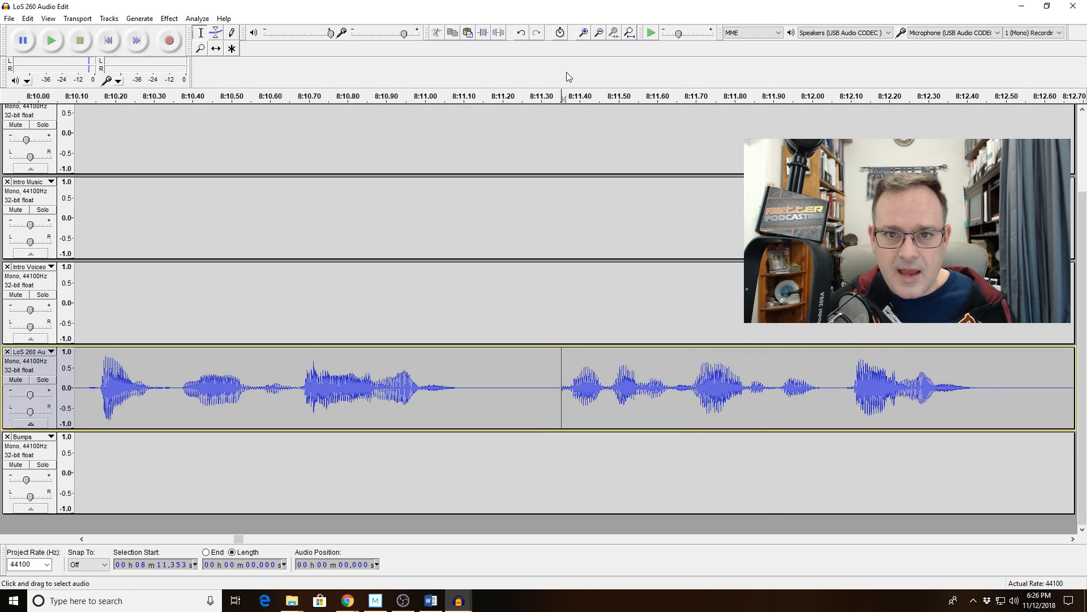
# Fade in the first 0.004 s of the episode track after the new join, from 00:08:11.353
pyautogui.click(582, 32)
pyautogui.click(583, 33)
pyautogui.click(583, 32)
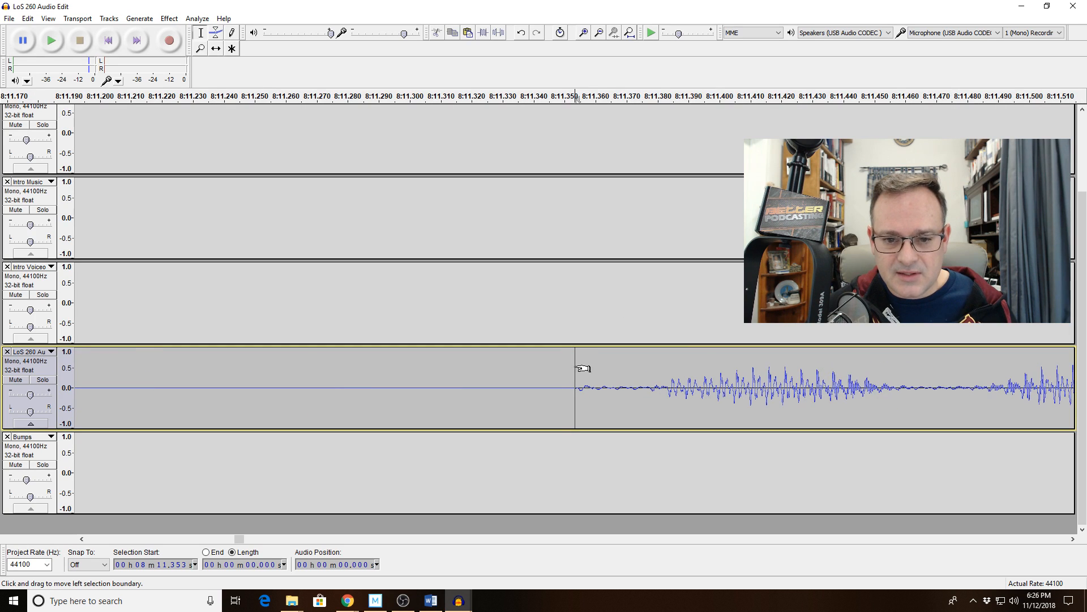
pyautogui.moveTo(584, 368); pyautogui.dragTo(589, 368)
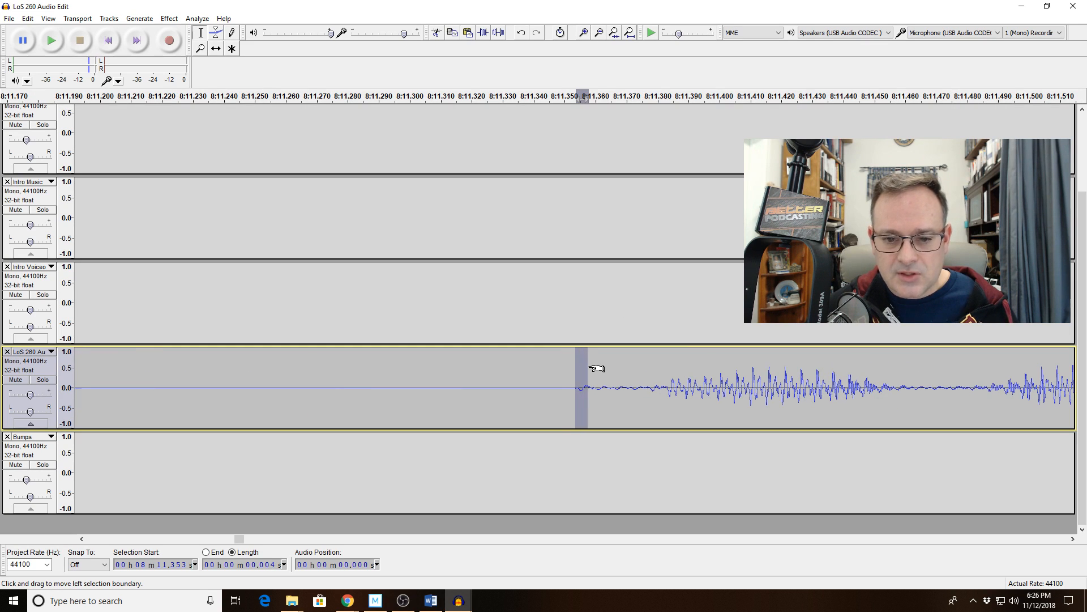
pyautogui.click(168, 18)
pyautogui.click(291, 165)
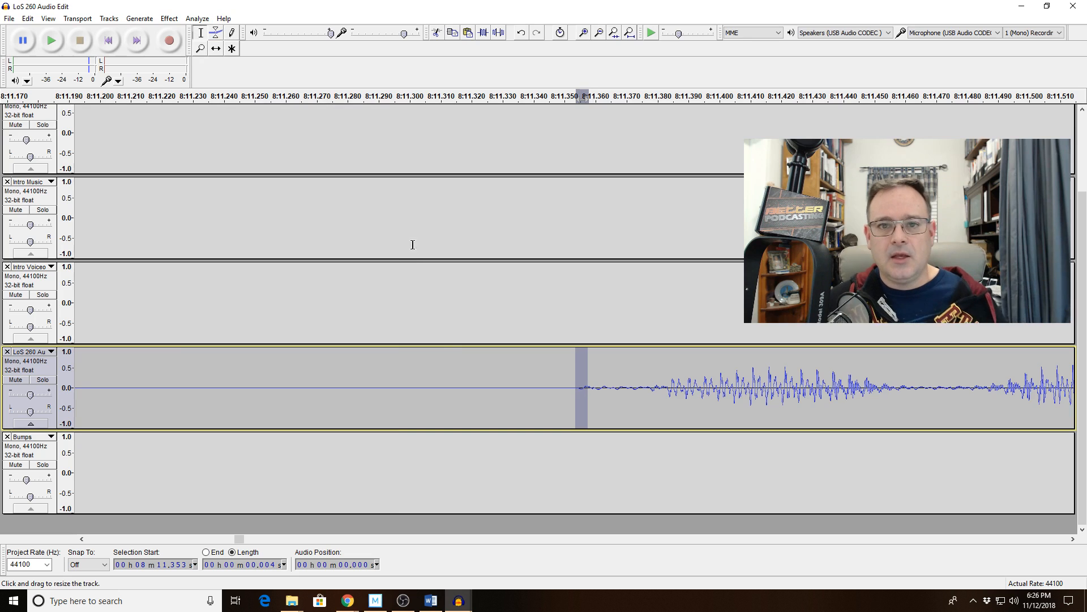
# Play the episode track from 00:08:09.198 across the faded join near 00:08:11.353
pyautogui.click(599, 33)
pyautogui.click(598, 33)
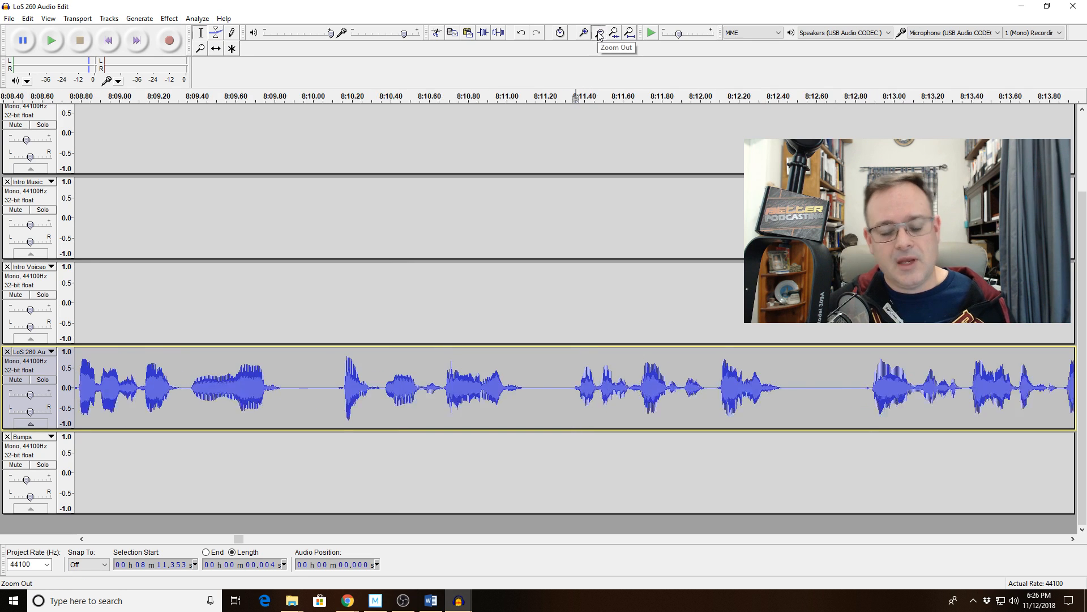
pyautogui.click(599, 32)
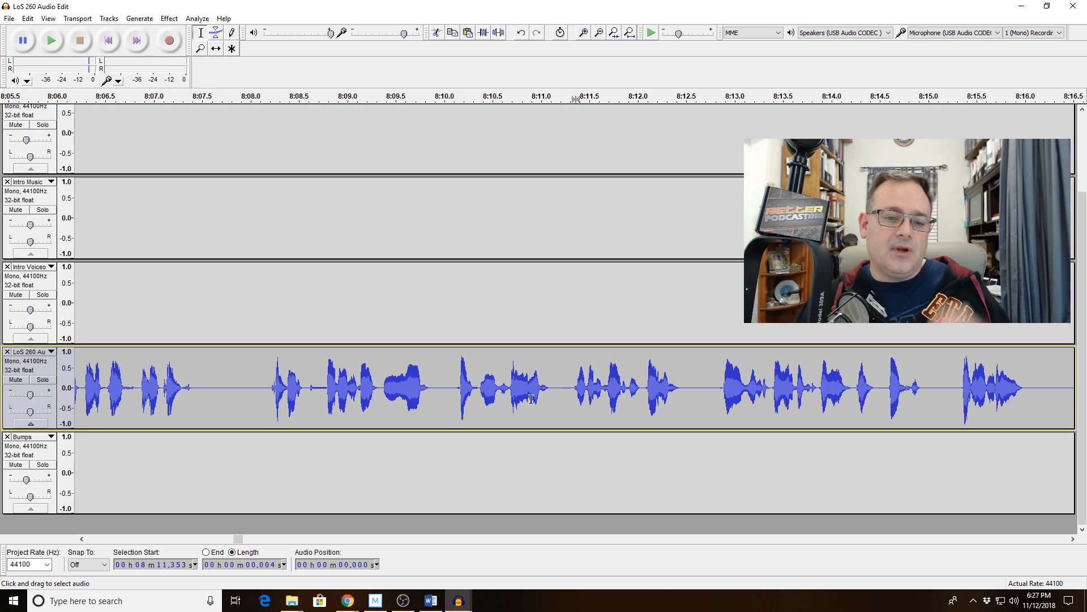
pyautogui.click(374, 389)
pyautogui.moveTo(379, 384); pyautogui.dragTo(372, 384)
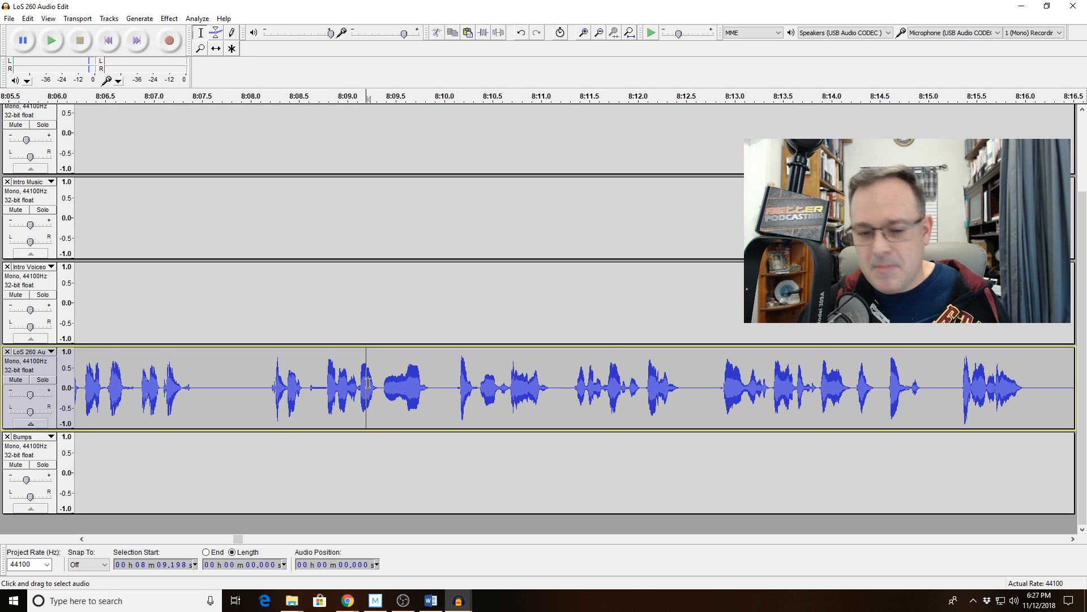
pyautogui.press('space')
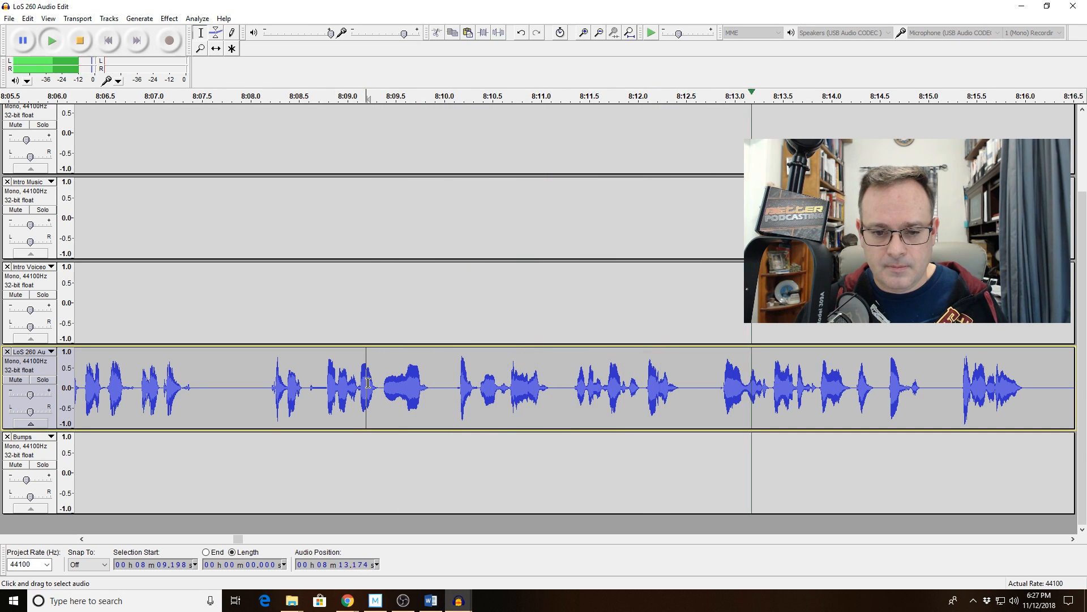
pyautogui.press('space')
# Insert 0.200 s of silence into the episode track at 00:08:11.191, in the pause before the join
pyautogui.click(559, 382)
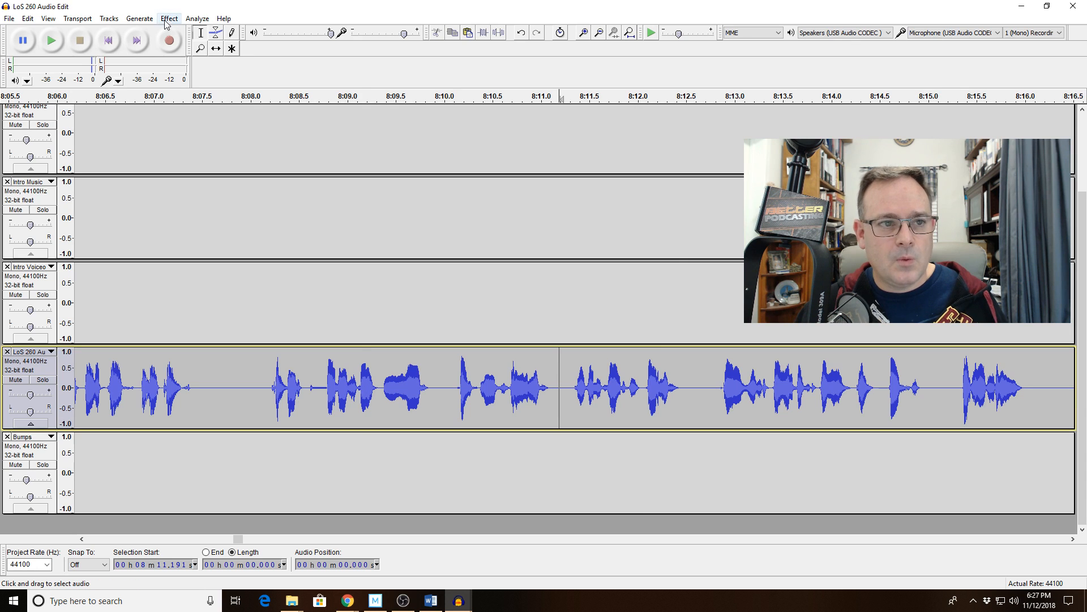
pyautogui.click(140, 18)
pyautogui.click(153, 70)
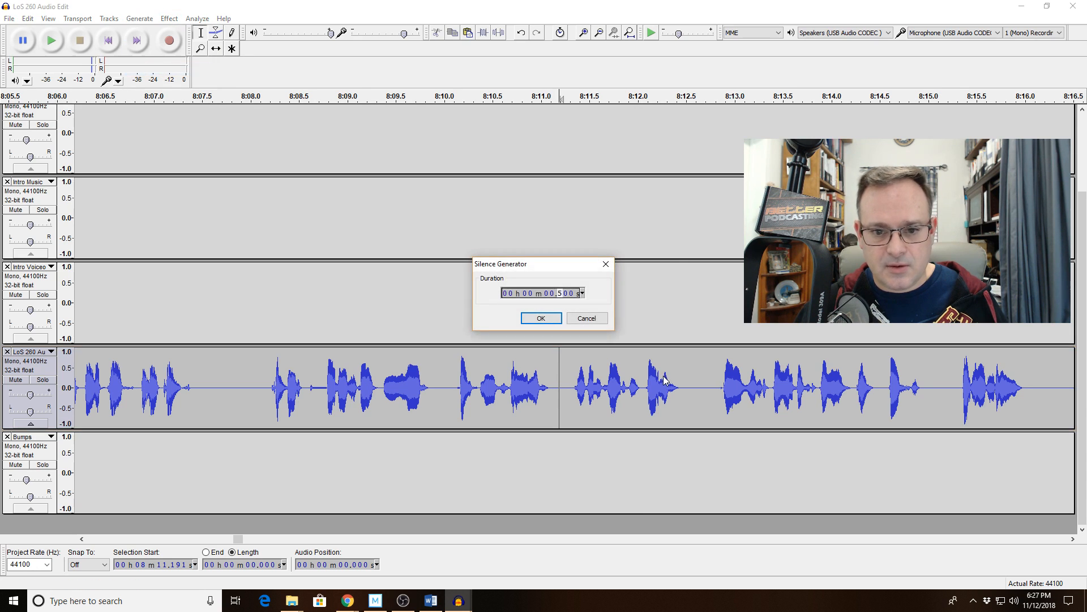
pyautogui.press('Return')
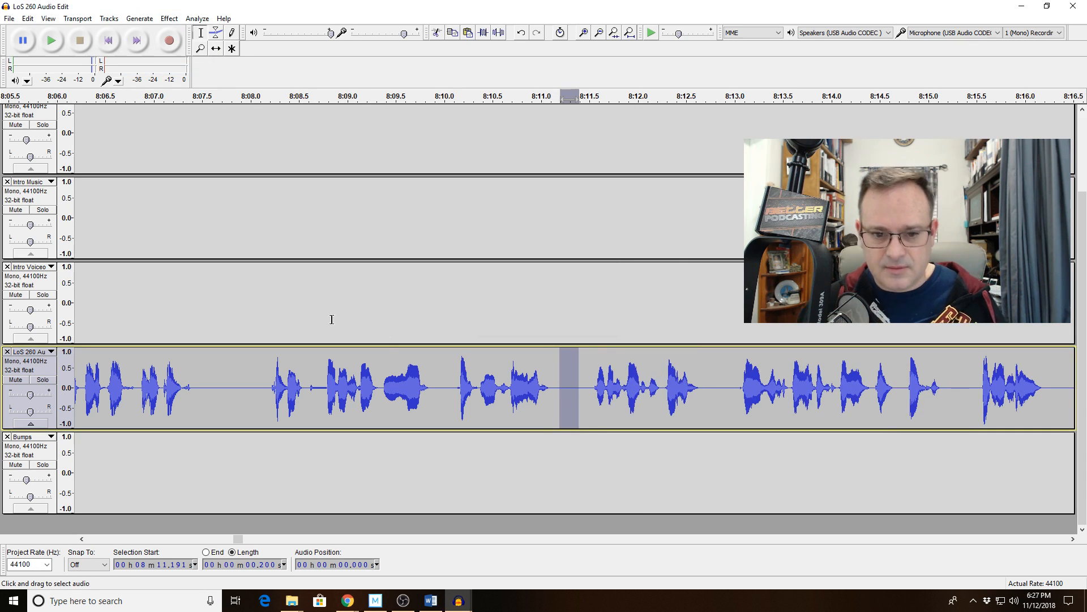
# Play the episode track from 00:08:10.151, and mark the 1.479 s passage with the next flaw from 00:08:19.896
pyautogui.click(459, 385)
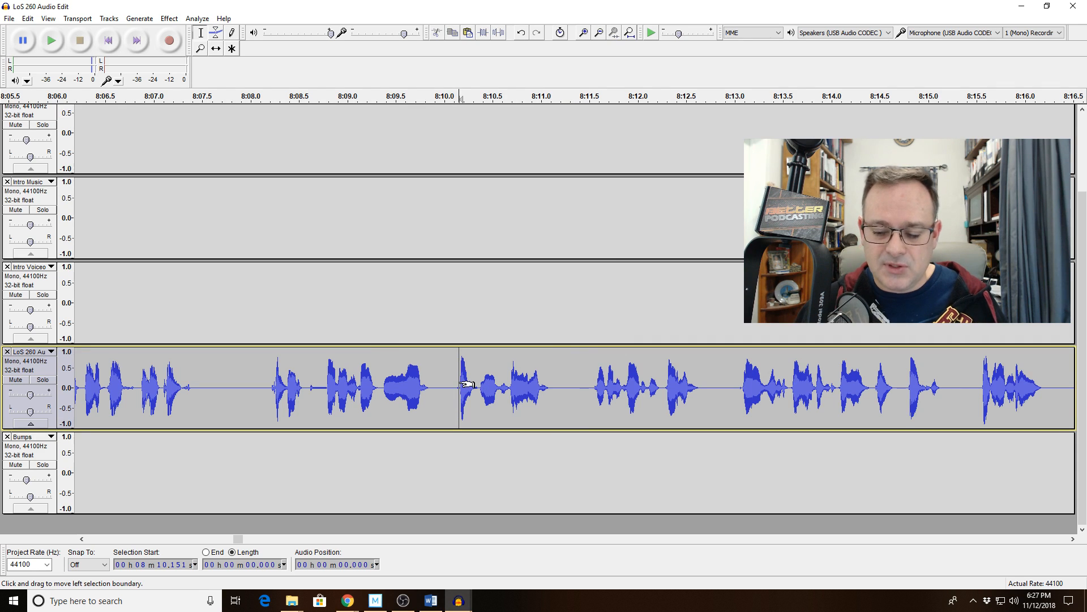
pyautogui.press('space')
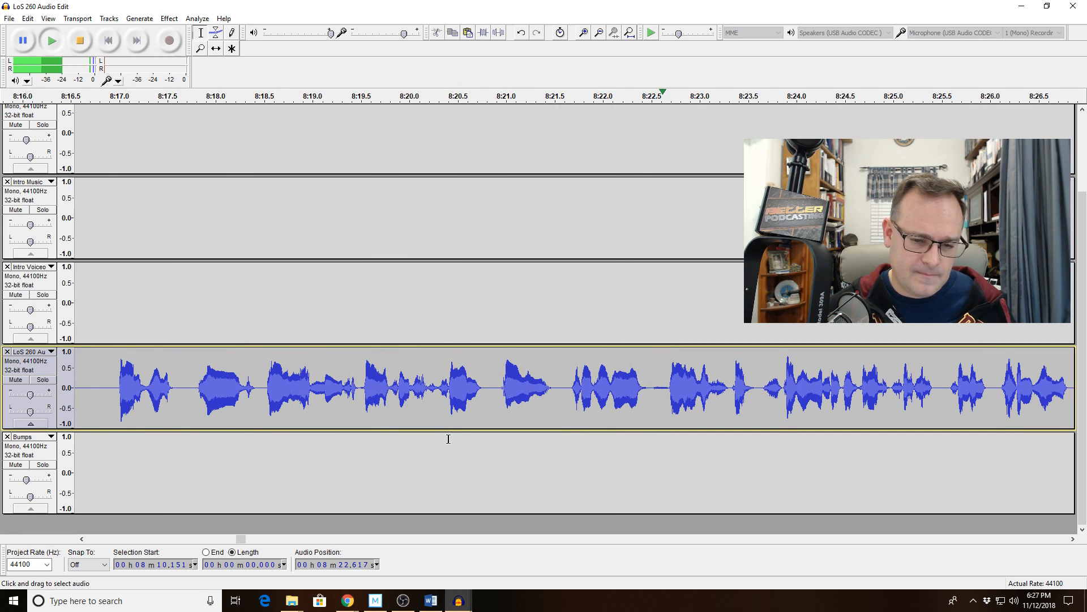
pyautogui.moveTo(400, 391); pyautogui.dragTo(542, 391)
pyautogui.press('space')
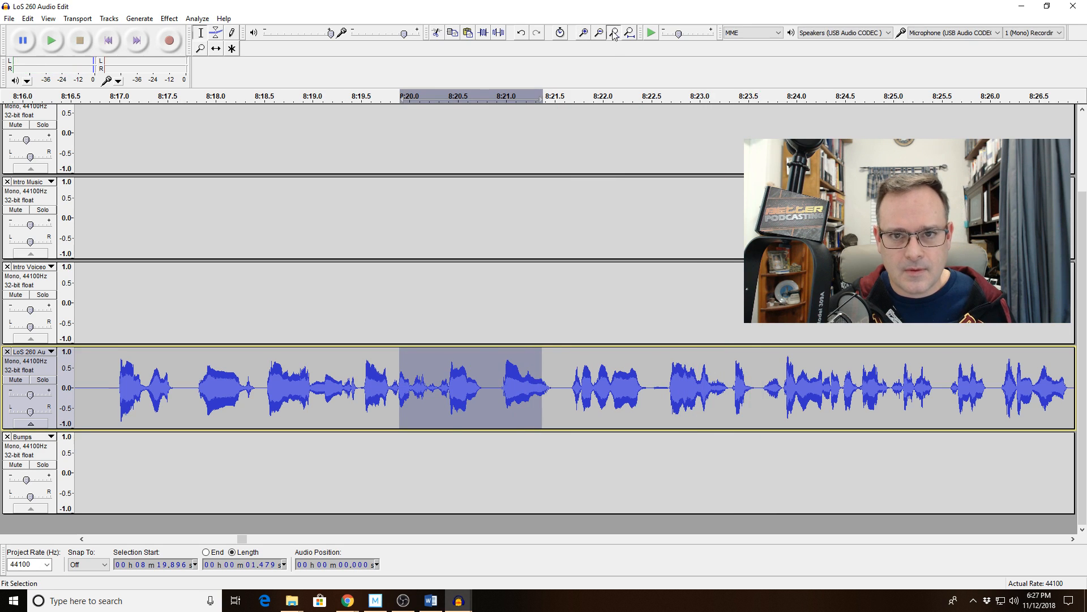
# Delete the unwanted burst of speech from the episode track, starting at 00:08:20.303
pyautogui.click(614, 33)
pyautogui.click(350, 389)
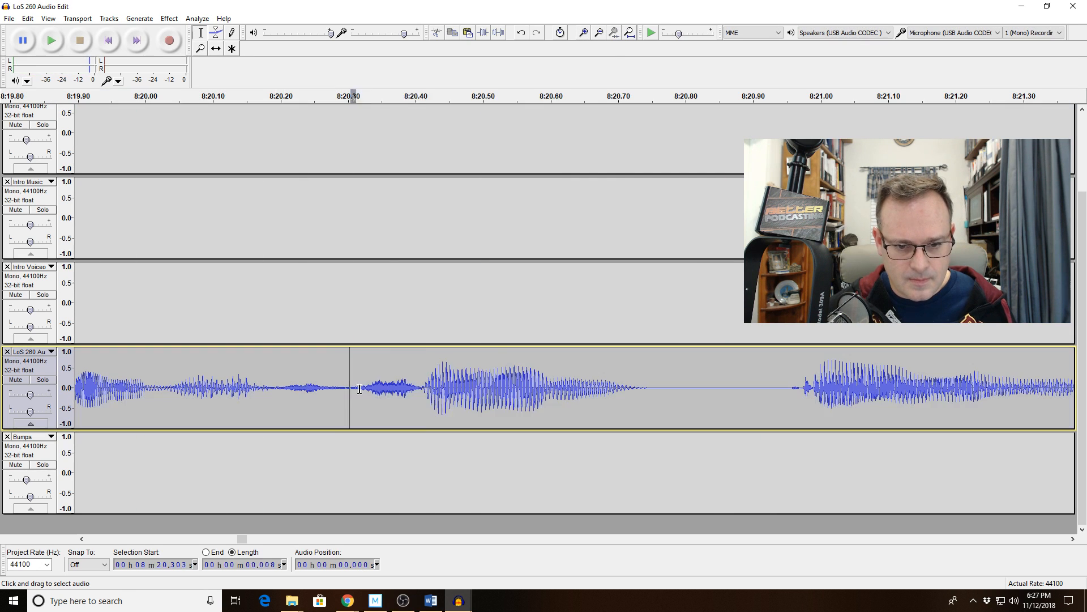
pyautogui.moveTo(359, 389); pyautogui.dragTo(655, 390)
pyautogui.press('Delete')
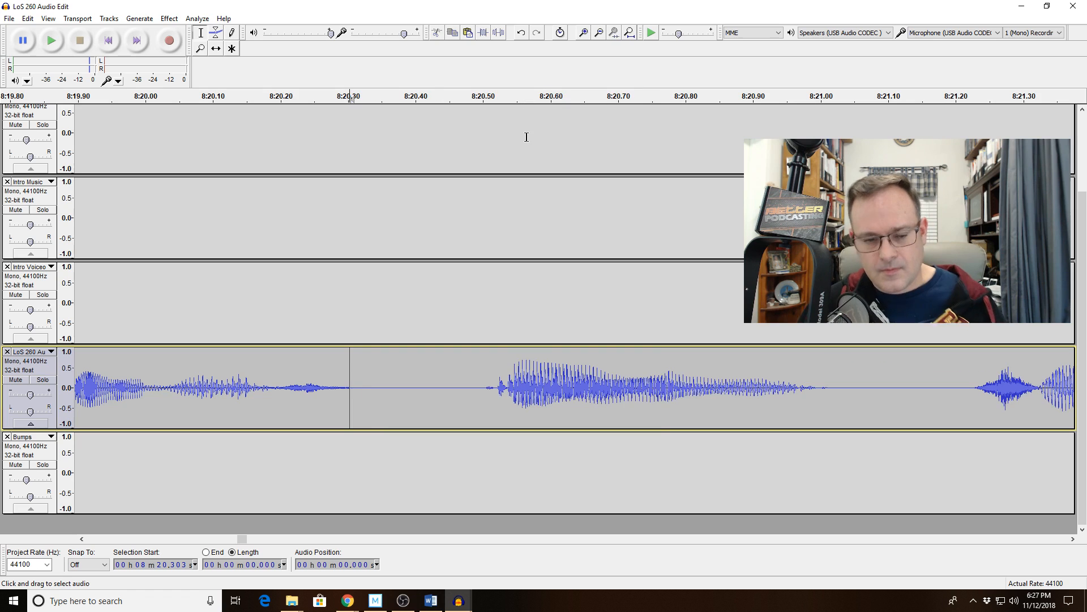
# Play the episode track from 00:08:16.955 across the new cut at 00:08:20.303
pyautogui.click(599, 34)
pyautogui.click(599, 34)
pyautogui.click(599, 34)
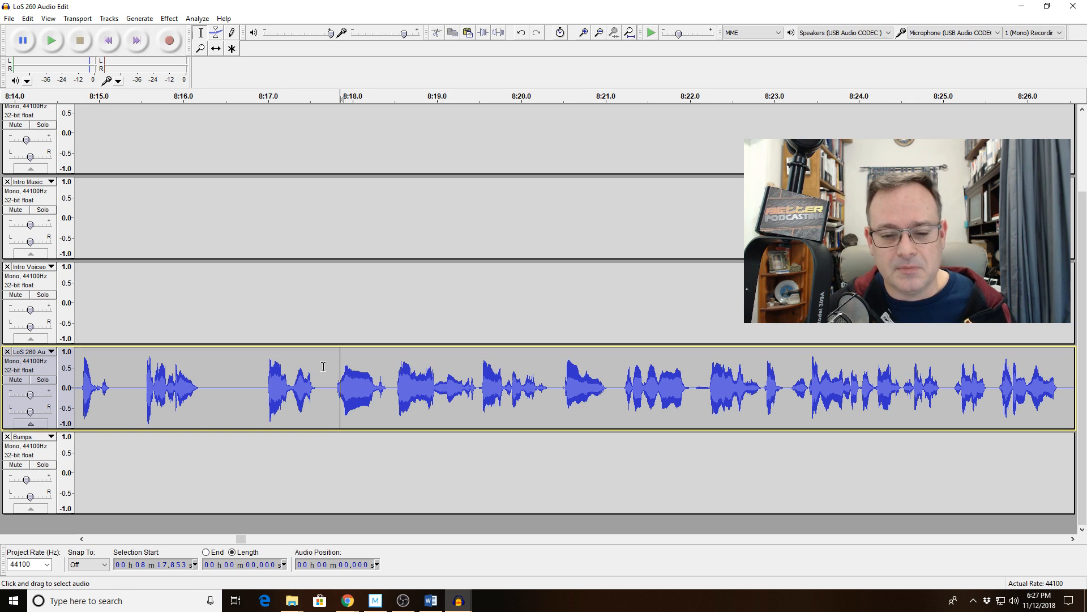
pyautogui.press('space')
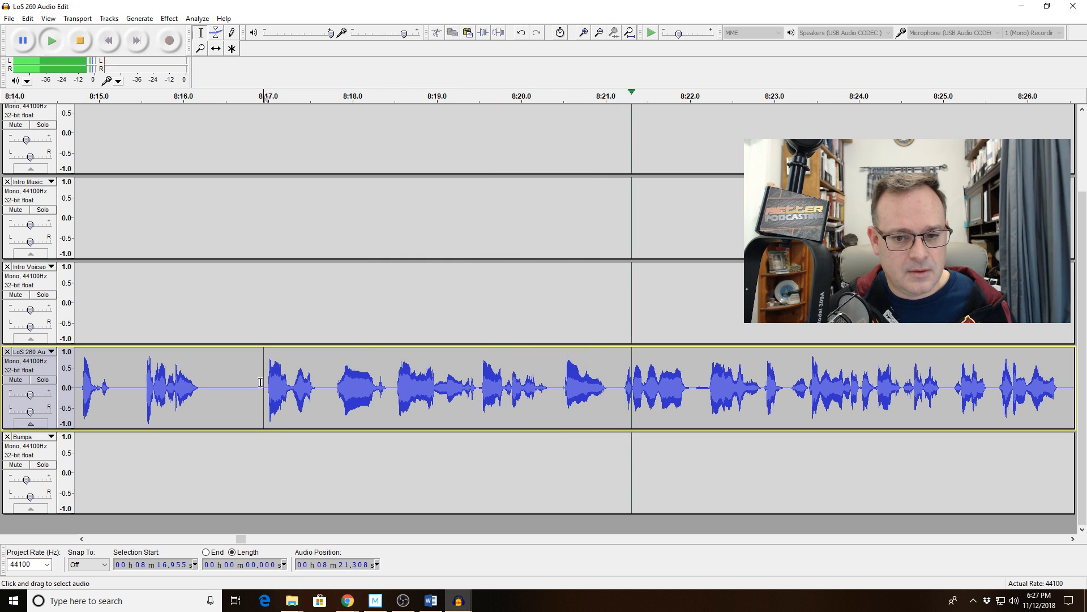
pyautogui.press('space')
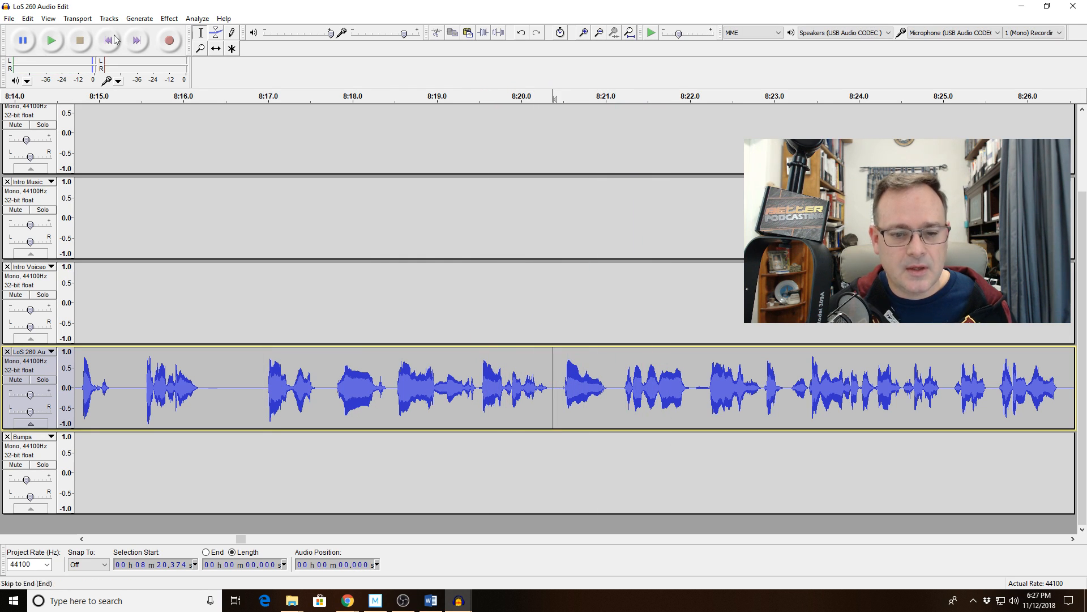
# Insert 0.200 s of silence at 00:08:20.374 in the episode track, and play the result from 00:08:19.026
pyautogui.click(139, 18)
pyautogui.click(146, 66)
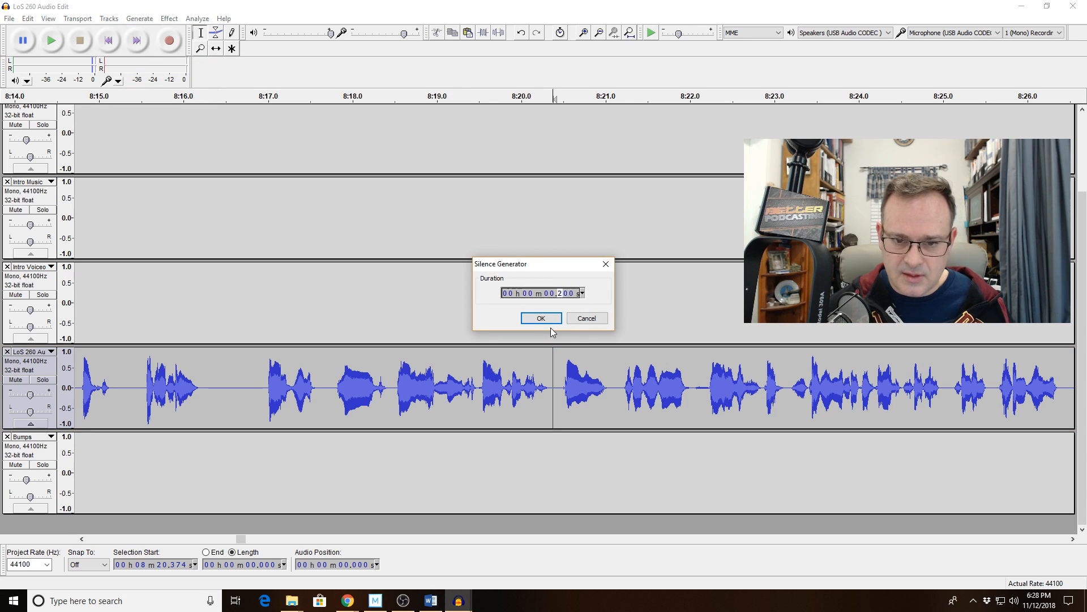
pyautogui.press('Return')
pyautogui.click(439, 388)
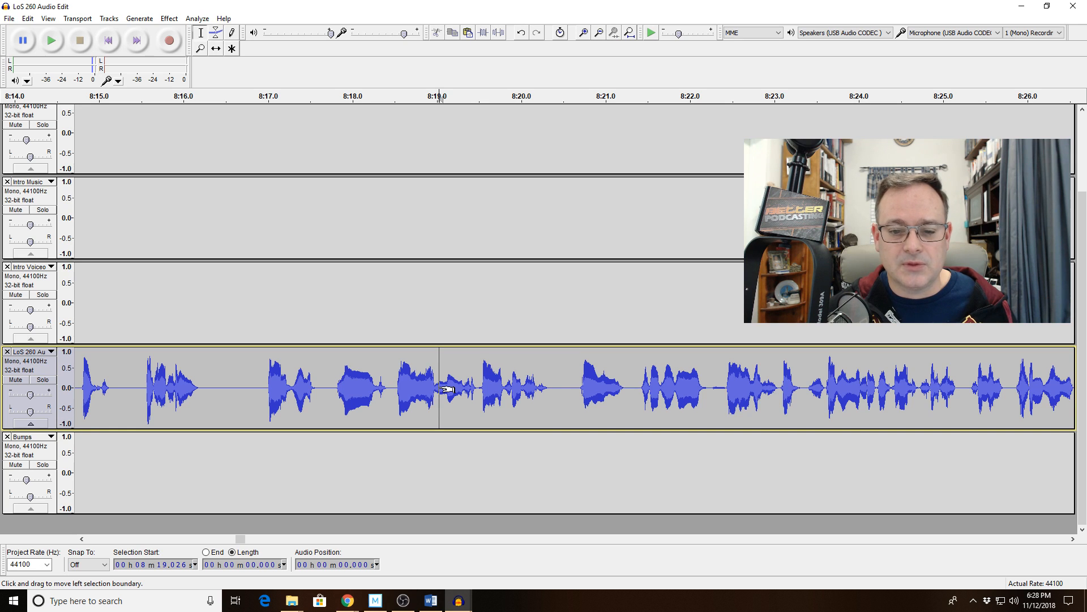
pyautogui.press('space')
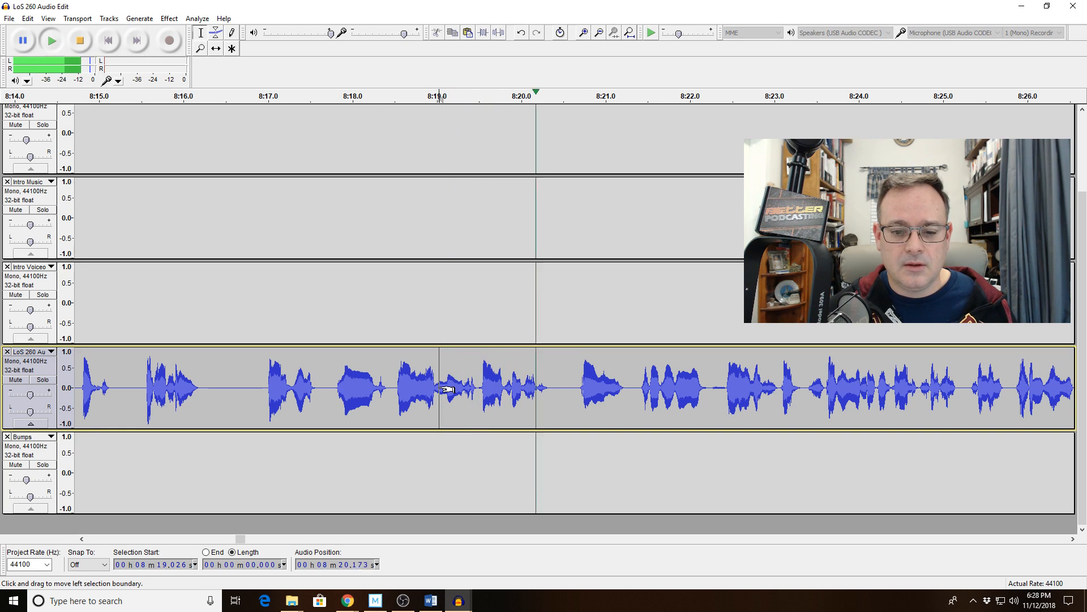
pyautogui.press('space')
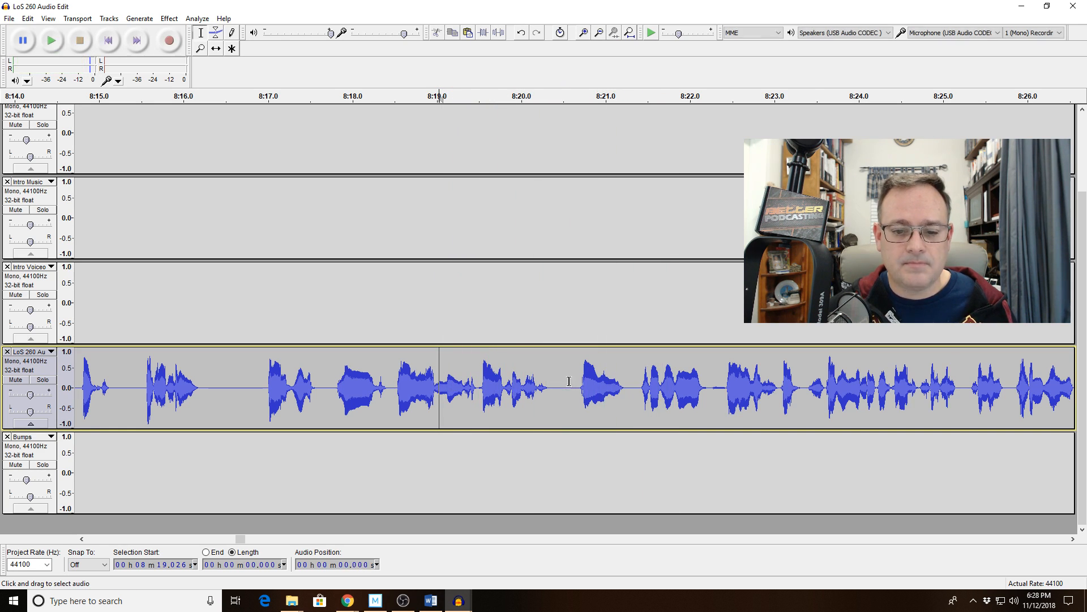
# Add another 0.100 s of silence at 00:08:20.521 in the episode track, and play it from 00:08:18.637
pyautogui.click(565, 380)
pyautogui.click(139, 18)
pyautogui.click(155, 68)
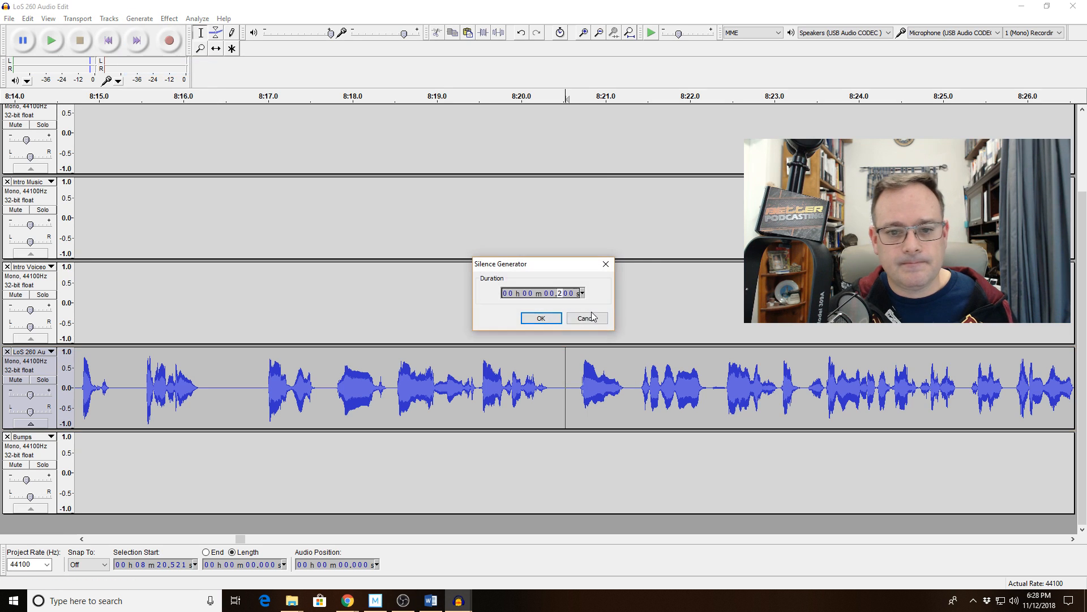
pyautogui.click(560, 318)
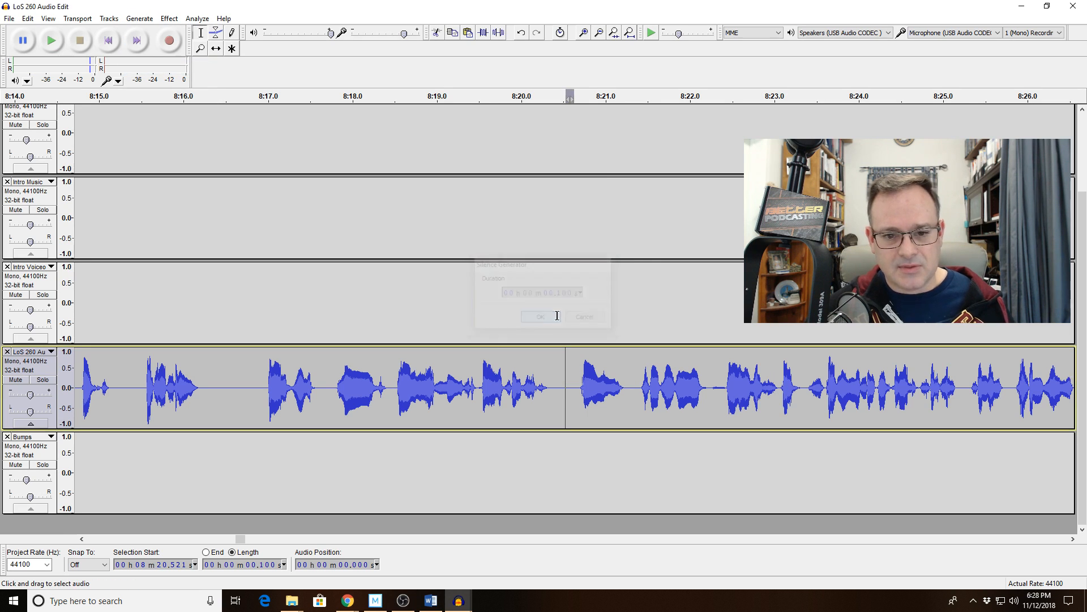
pyautogui.click(406, 377)
pyautogui.press('space')
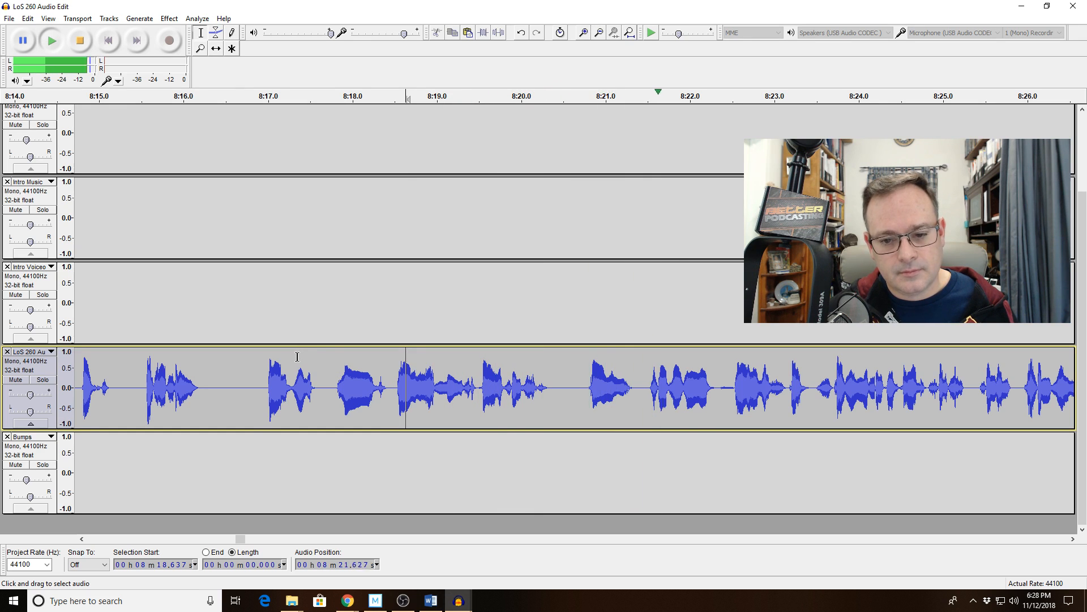
pyautogui.click(632, 388)
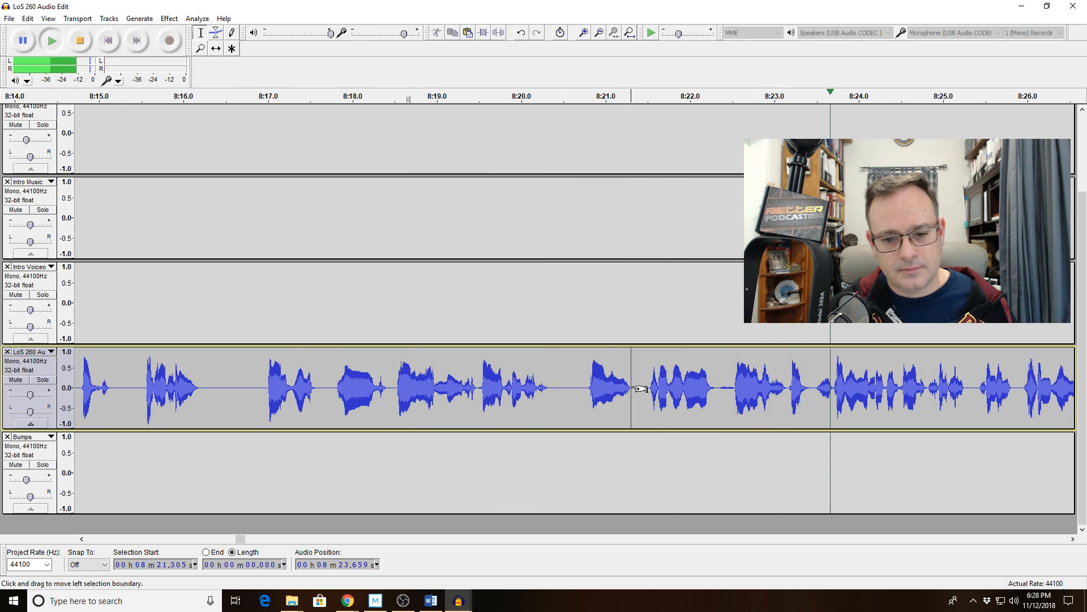
pyautogui.press('space')
# Undo both silences and the cut near 00:08:20.303, and play the restored speech from 00:08:19.422
pyautogui.hotkey('ctrl', 'z')
pyautogui.hotkey('ctrl', 'z')
pyautogui.hotkey('ctrl', 'z')
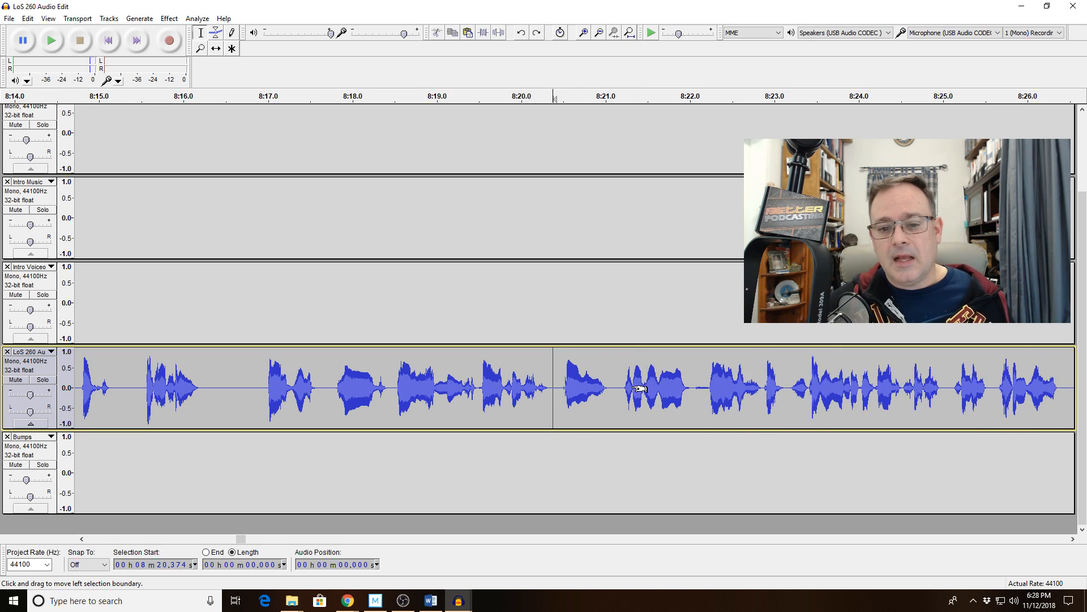
pyautogui.click(473, 363)
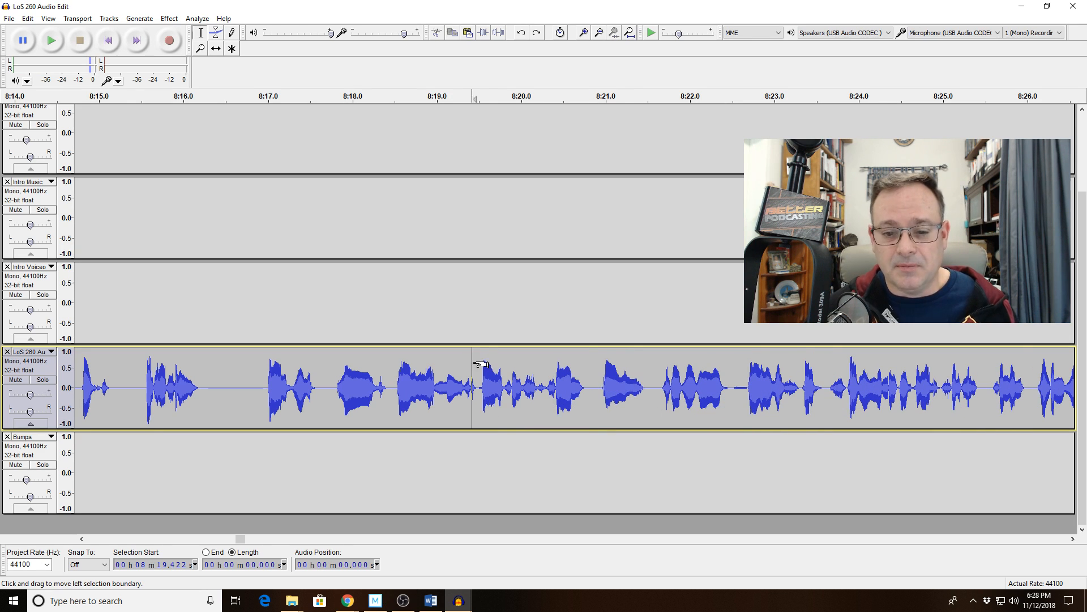
pyautogui.press('space')
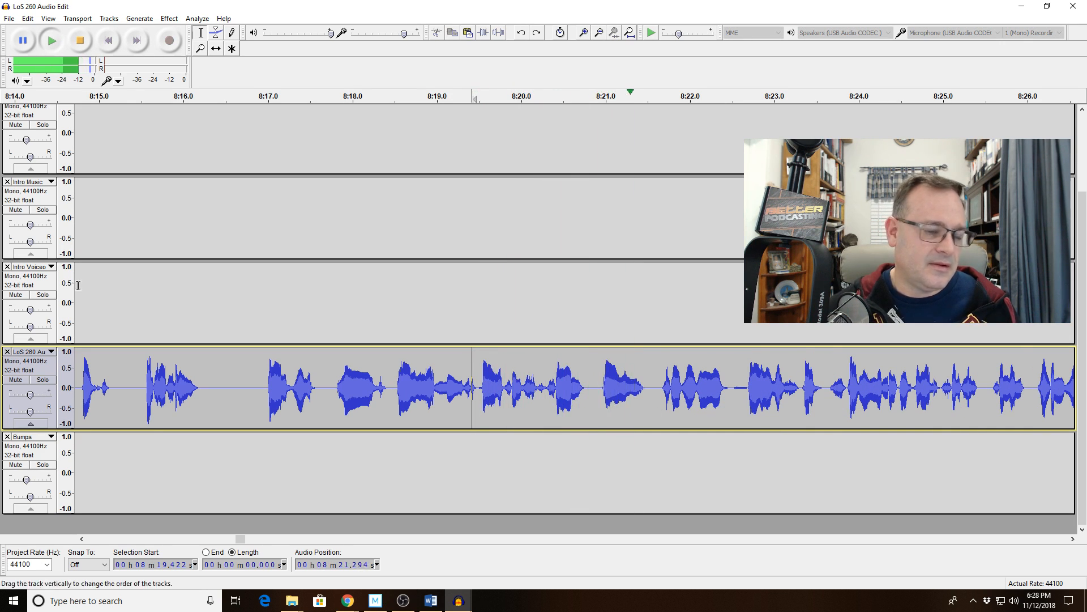
pyautogui.press('space')
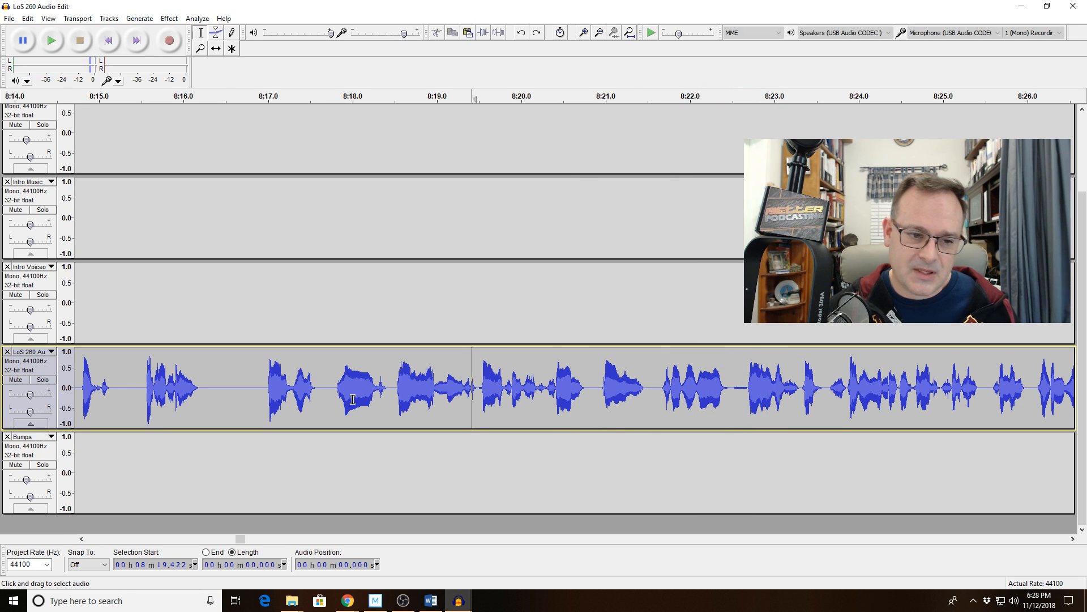
# Undo the silence inserted at 00:08:11.191 along with the earlier fade-in and speech deletion at 00:08:11.353
pyautogui.click(602, 35)
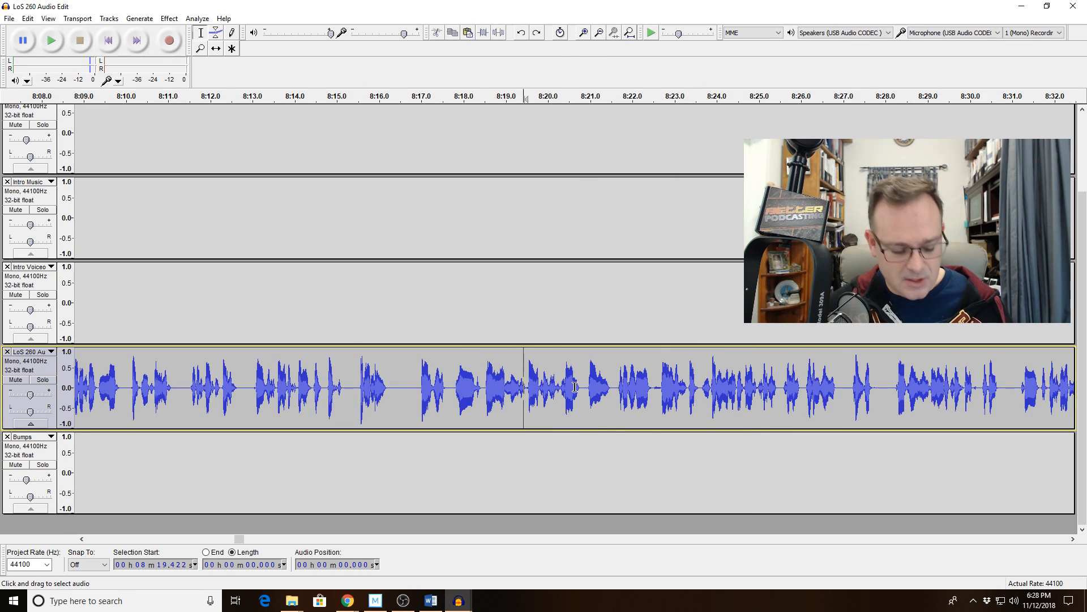
pyautogui.hotkey('ctrl', 'y')
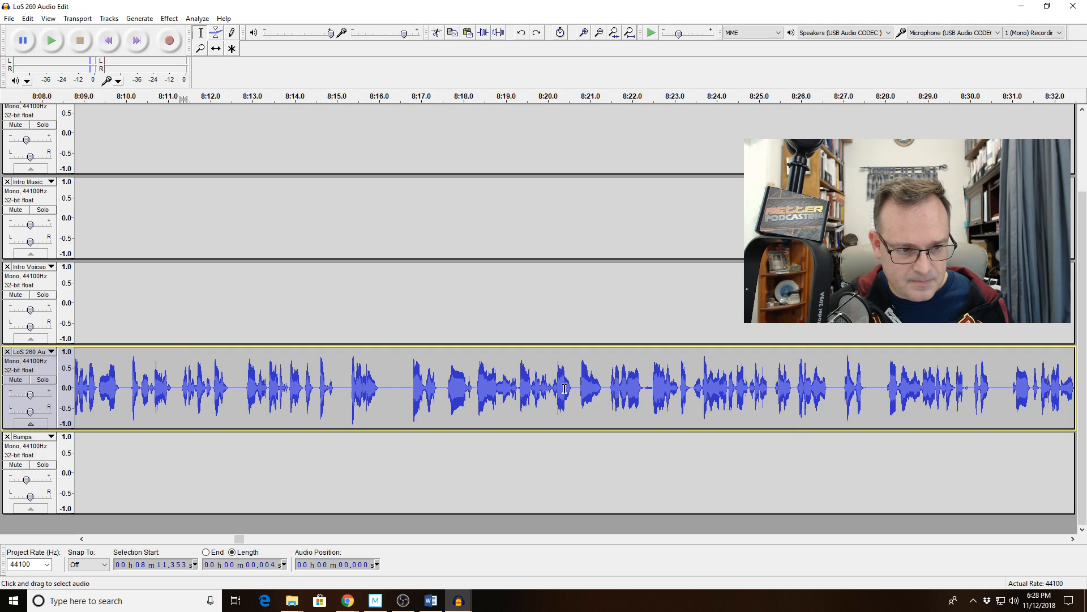
pyautogui.hotkey('ctrl', 'z')
# Play the episode track from 00:08:10.686, and mark the 1.381 s passage with the next flaw from 00:08:23.075
pyautogui.click(154, 385)
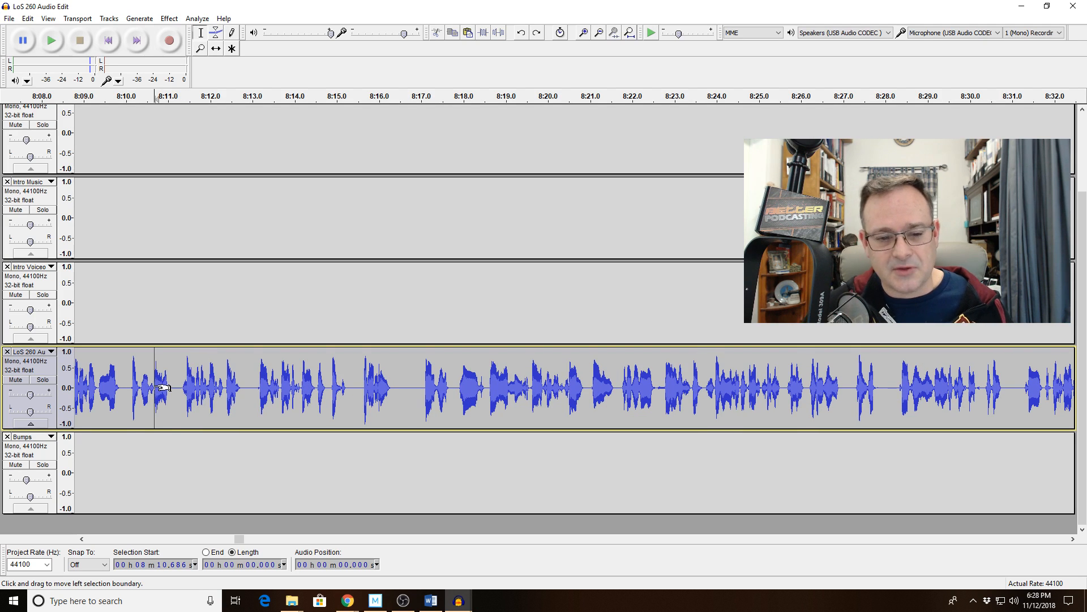
pyautogui.press('space')
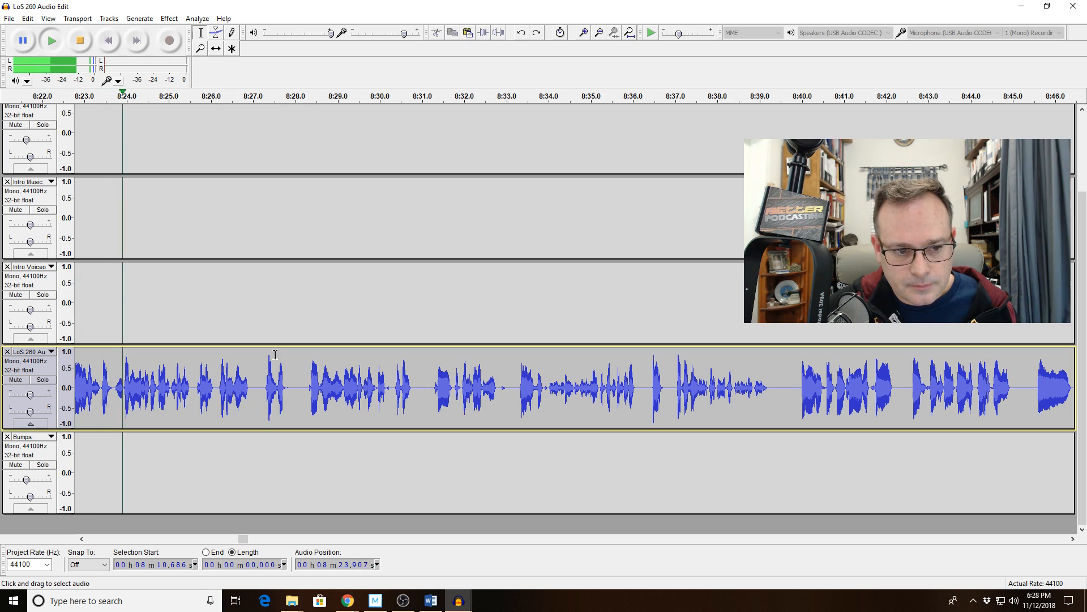
pyautogui.moveTo(87, 392); pyautogui.dragTo(145, 392)
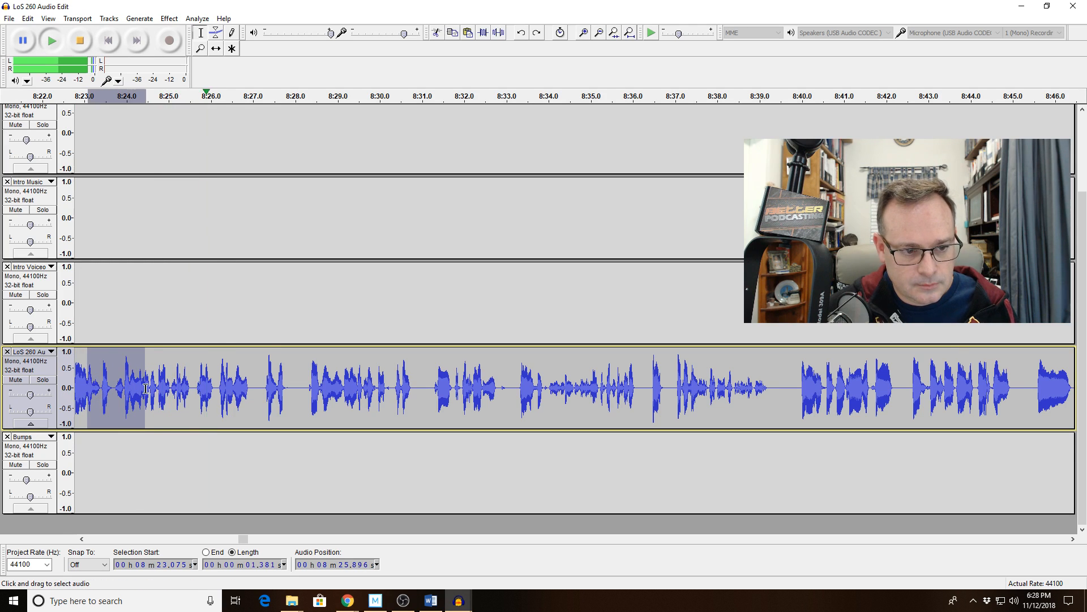
pyautogui.press('space')
# Delete about 0.57 s of unwanted speech from the episode track, starting at 00:08:23.248
pyautogui.click(614, 32)
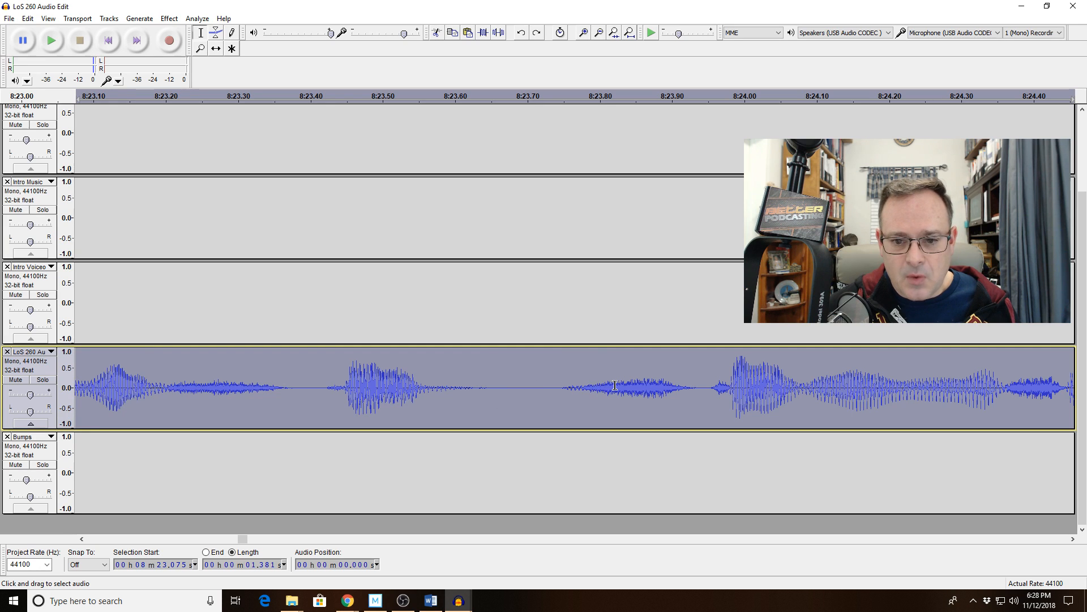
pyautogui.moveTo(615, 385); pyautogui.dragTo(204, 402)
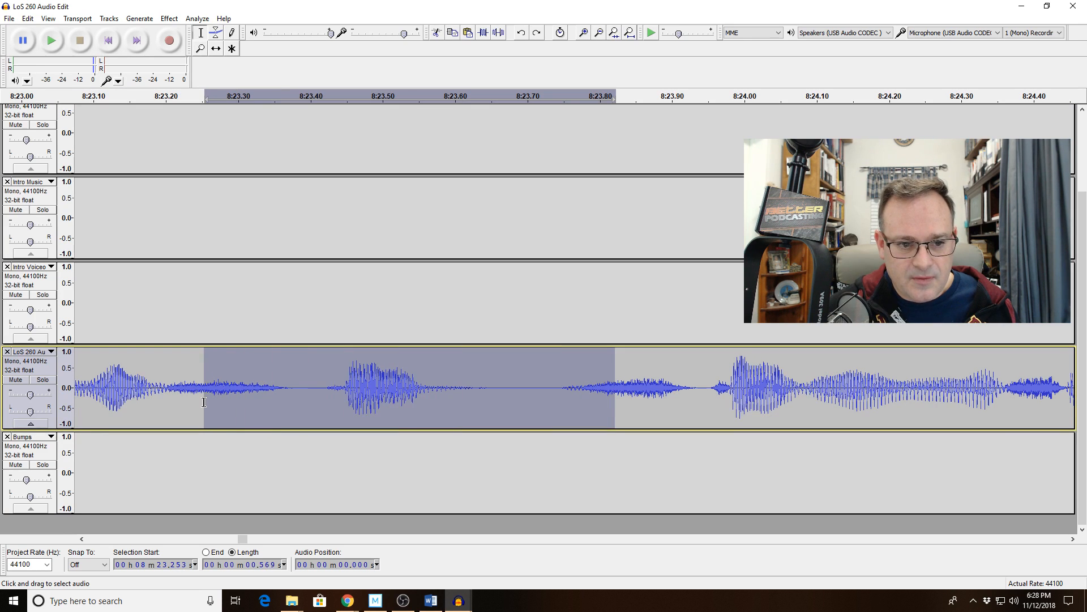
pyautogui.press('Delete')
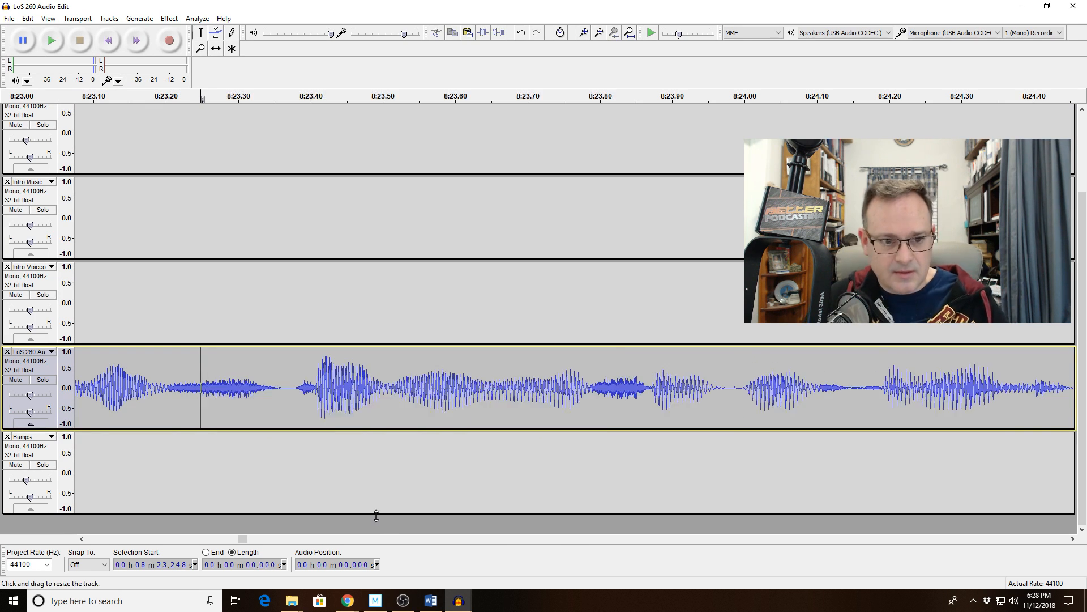
# Play the episode track from 00:08:21.735 to check the join around 00:08:23.248
pyautogui.click(602, 37)
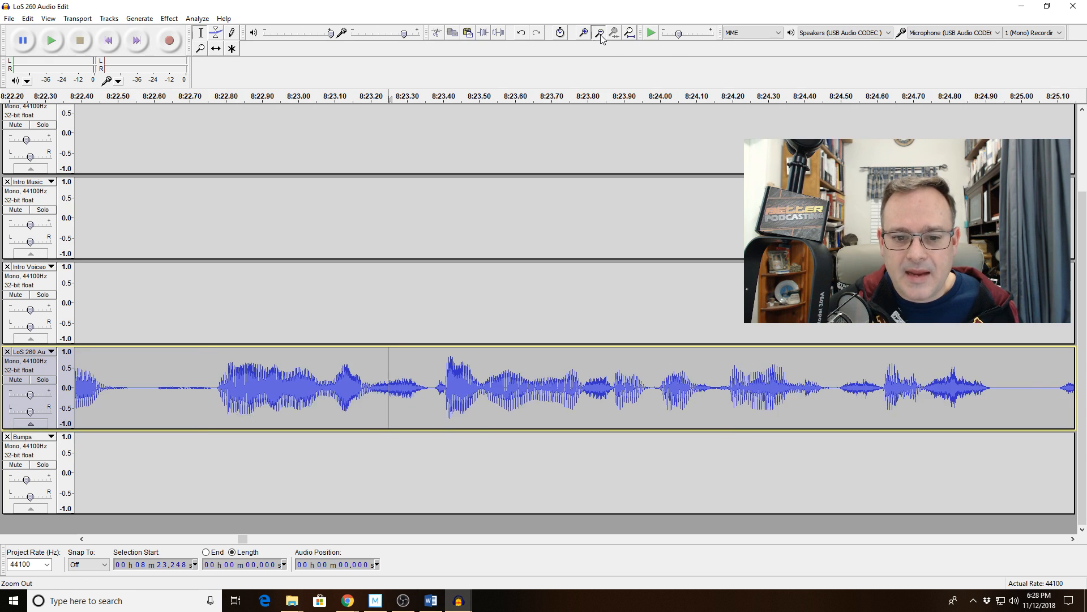
pyautogui.click(601, 37)
pyautogui.click(208, 395)
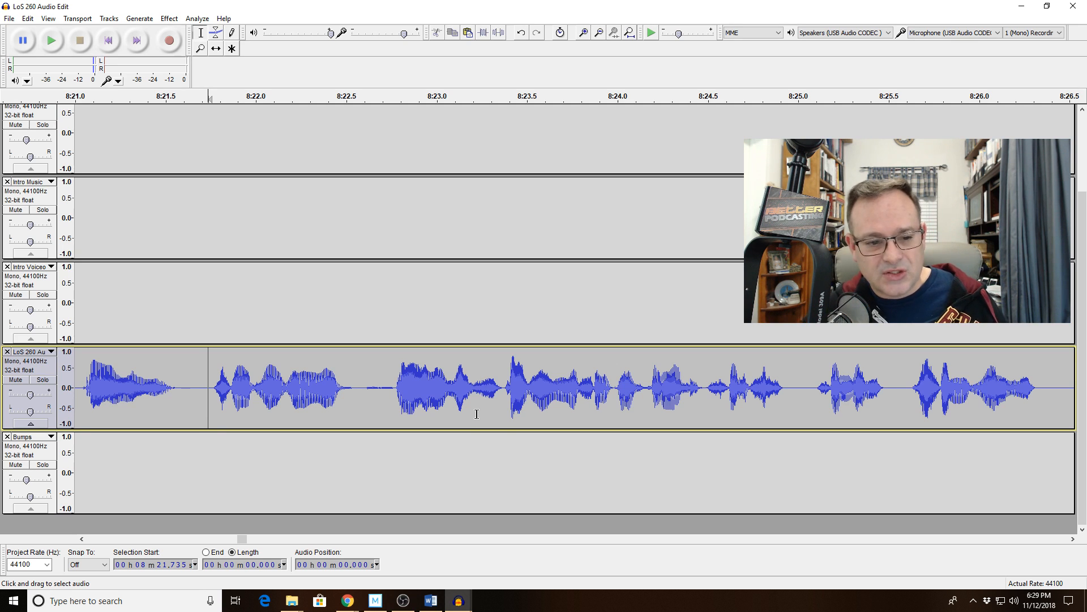
pyautogui.press('space')
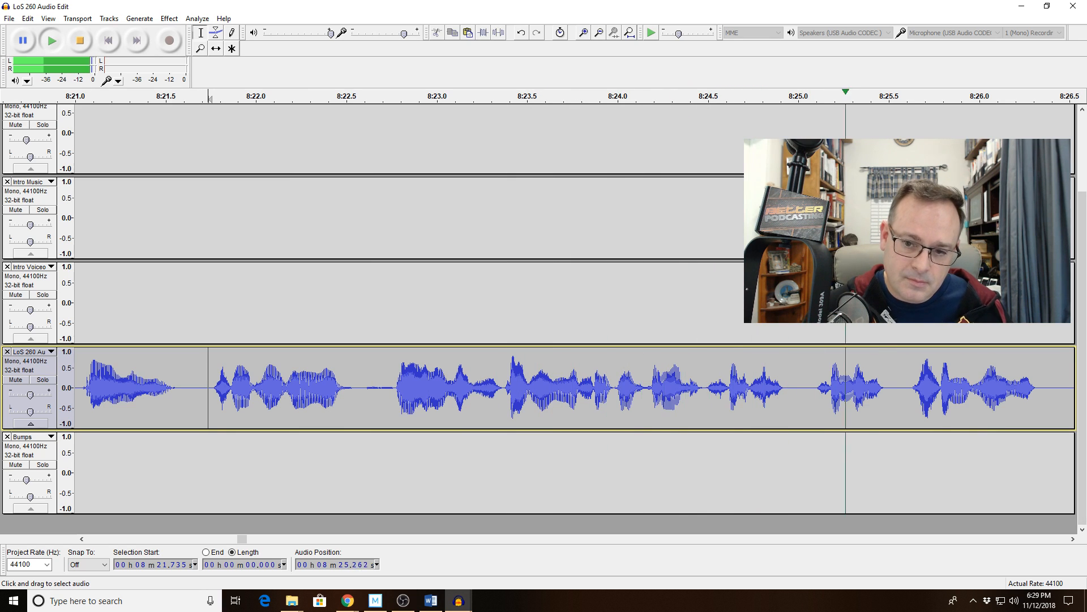
# Delete about 0.5 s of unwanted speech from the episode track, starting at 00:08:25.100
pyautogui.press('space')
pyautogui.moveTo(817, 388); pyautogui.dragTo(908, 396)
pyautogui.press('Delete')
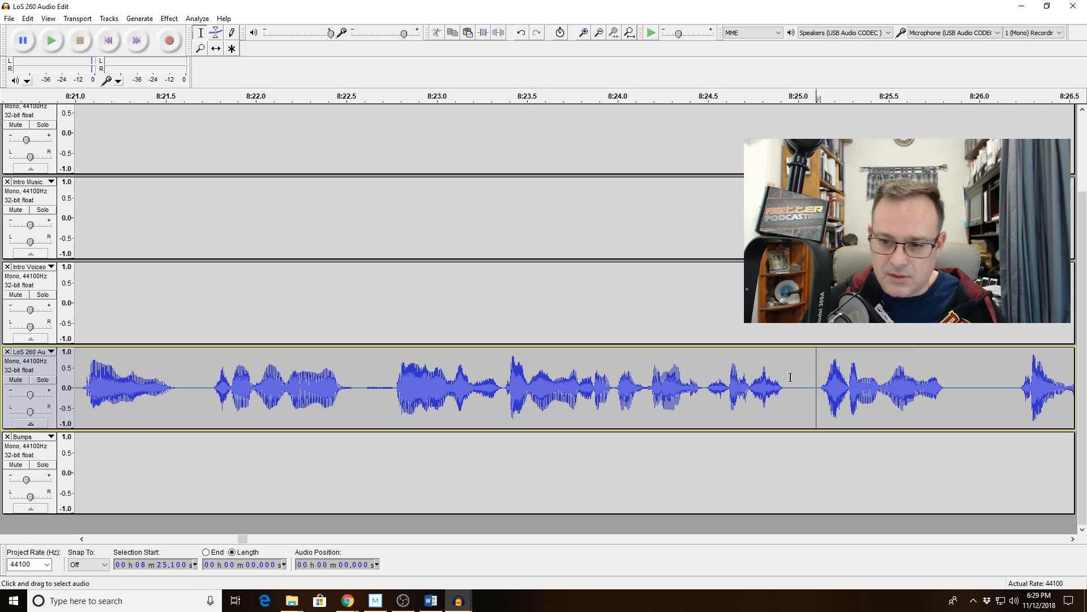
# Play the episode track from 00:08:24.073 through the cut at 00:08:25.100
pyautogui.click(630, 389)
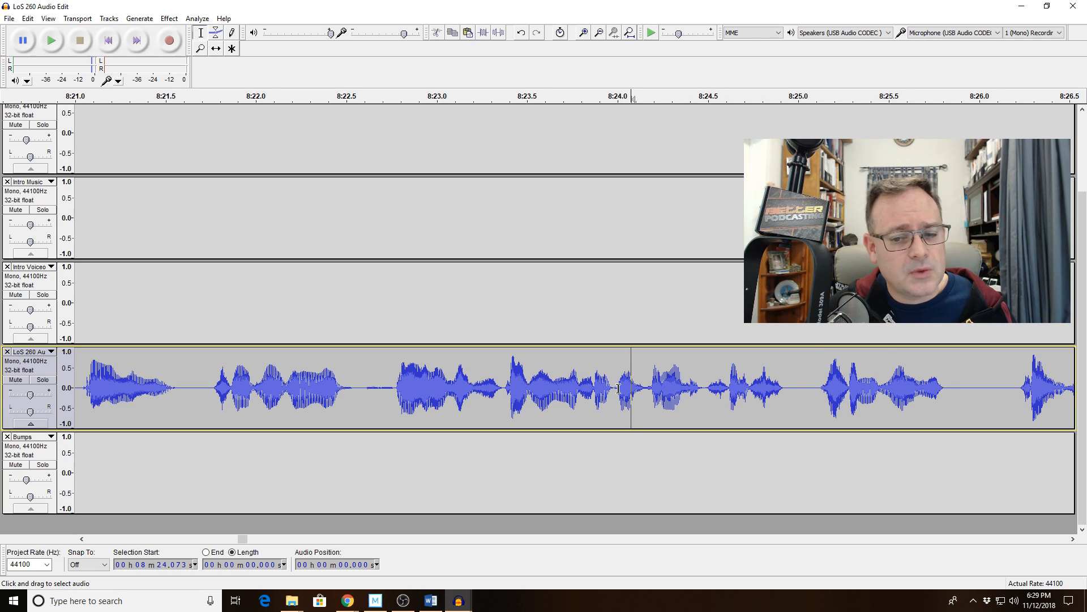
pyautogui.press('space')
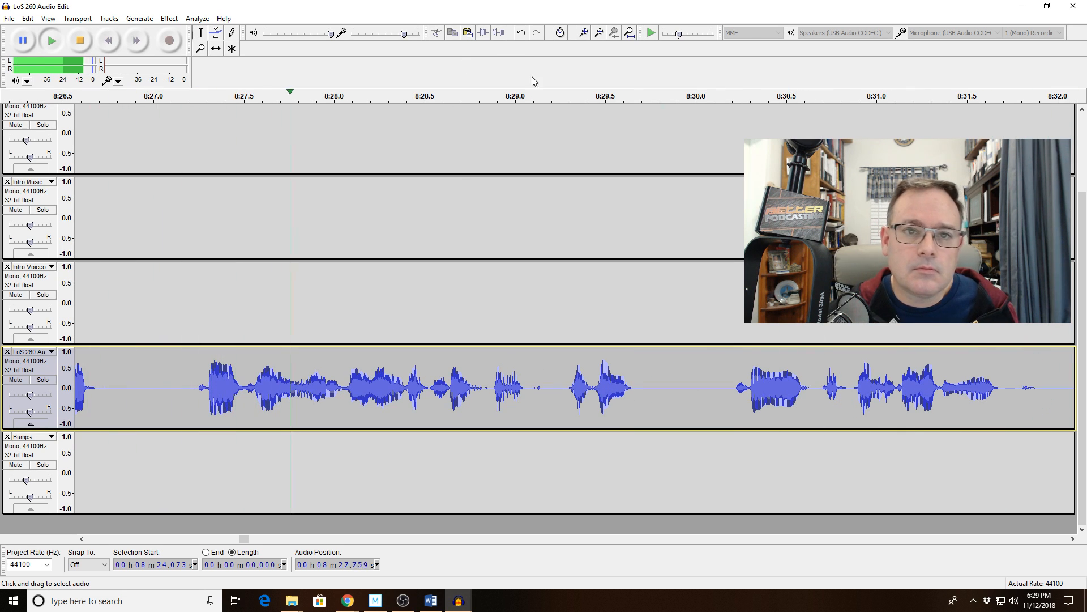
pyautogui.click(596, 34)
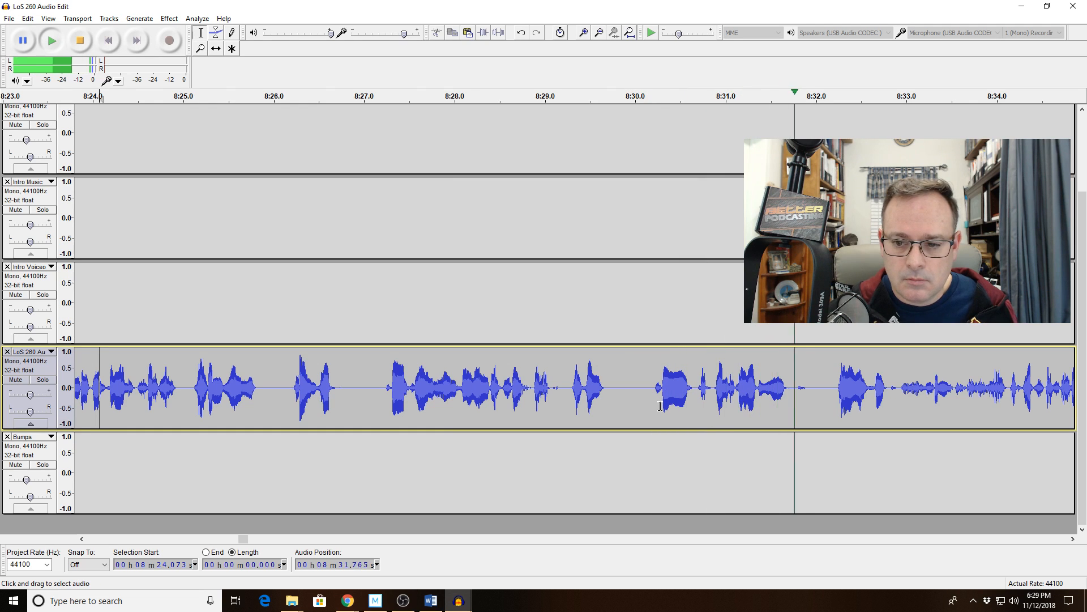
# Mark the 1.828 s passage from 00:08:30.138, and delete 0.150 s of stray sound near its end at 00:08:31.766
pyautogui.moveTo(648, 406); pyautogui.dragTo(812, 406)
pyautogui.press('space')
pyautogui.press('space')
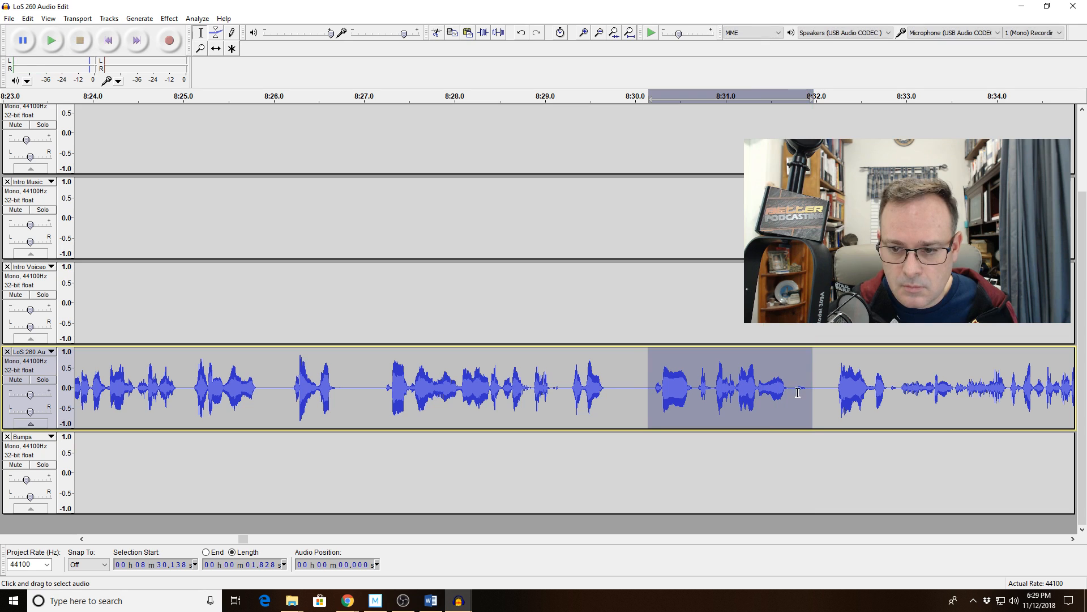
pyautogui.moveTo(795, 391); pyautogui.dragTo(806, 390)
pyautogui.press('Delete')
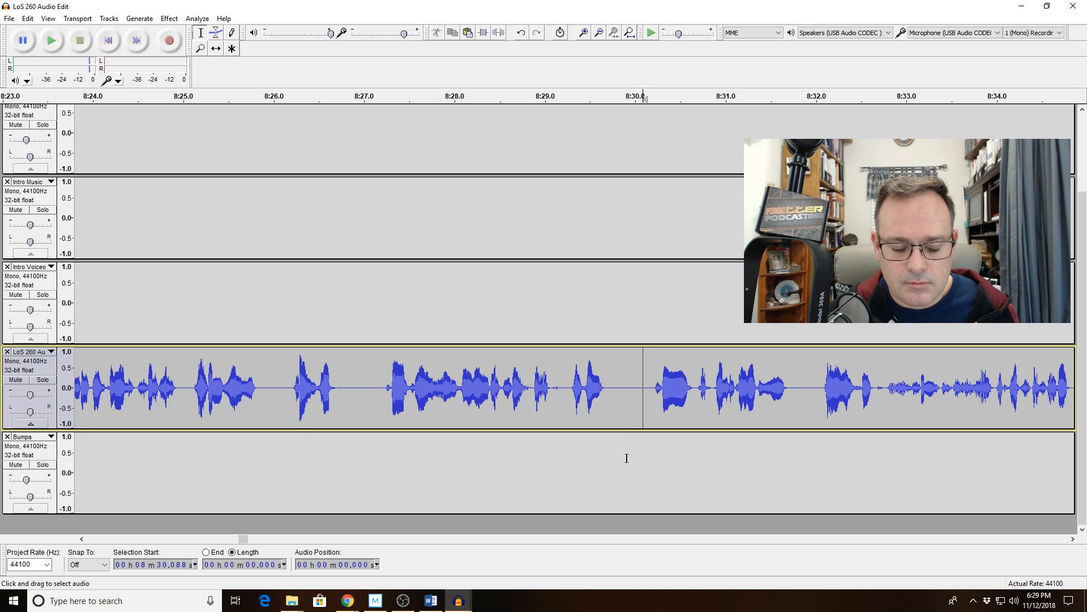
# Switch to the LoS 260 project in Movie Studio and play its original multitrack audio from 00:08:41:01
pyautogui.click(373, 600)
pyautogui.scroll(-3, 648, 426)
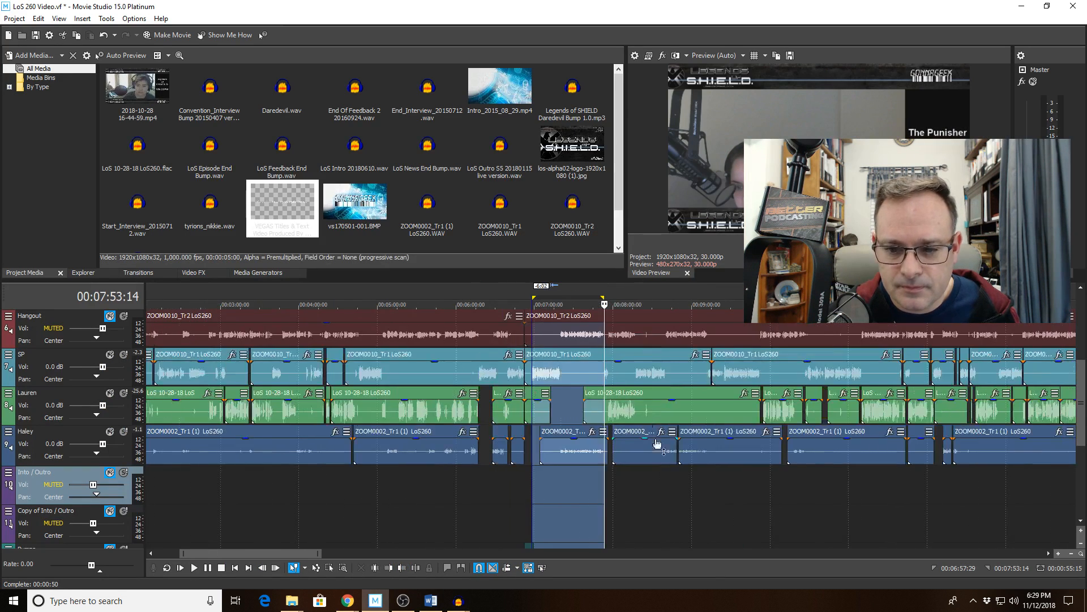
pyautogui.click(666, 409)
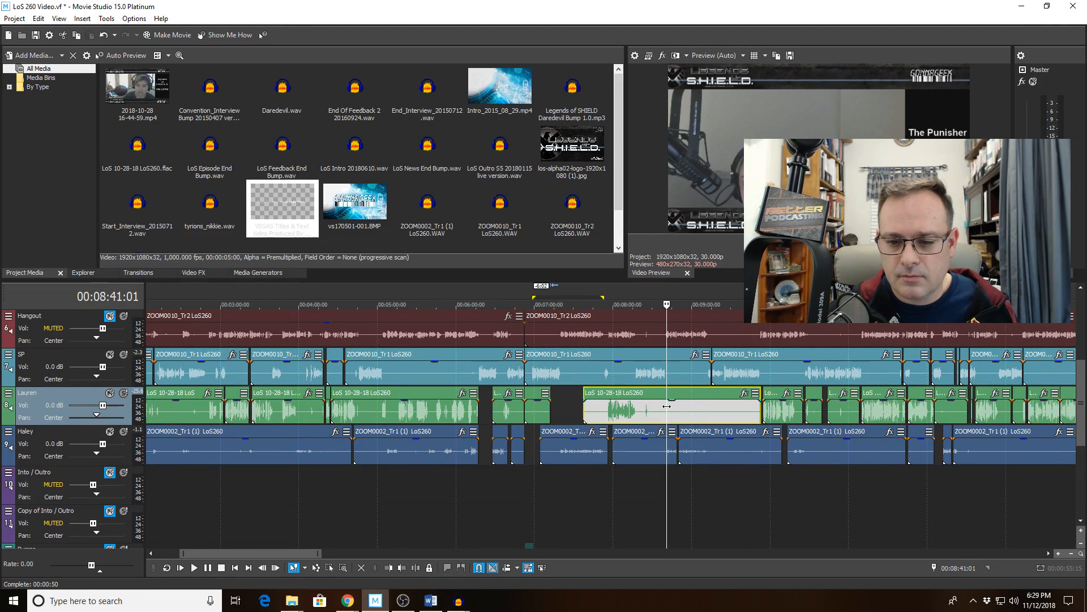
pyautogui.press('space')
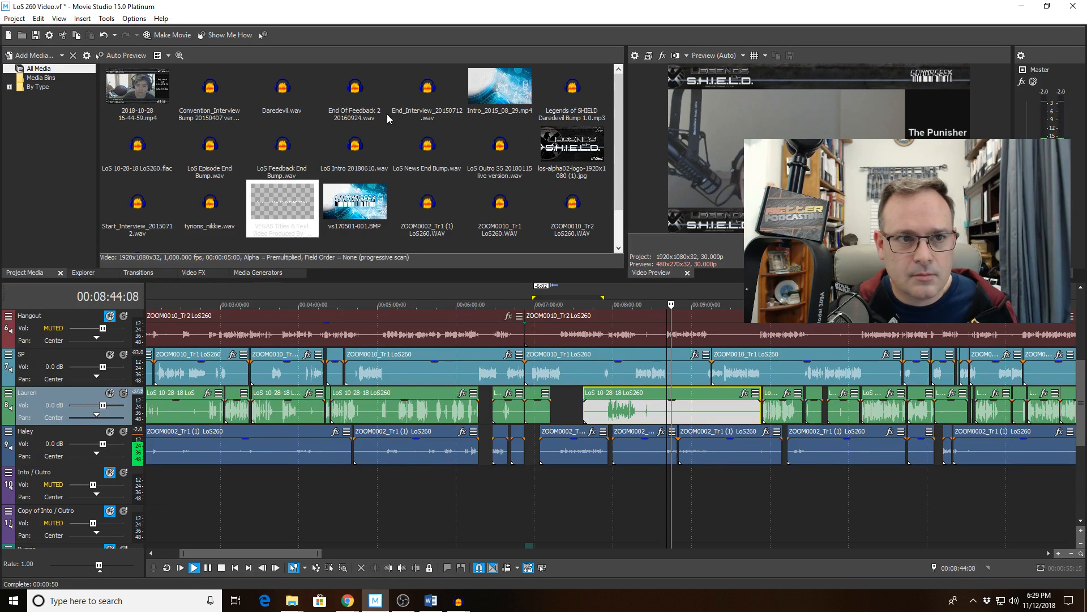
pyautogui.scroll(5, 657, 391)
pyautogui.scroll(3, 657, 391)
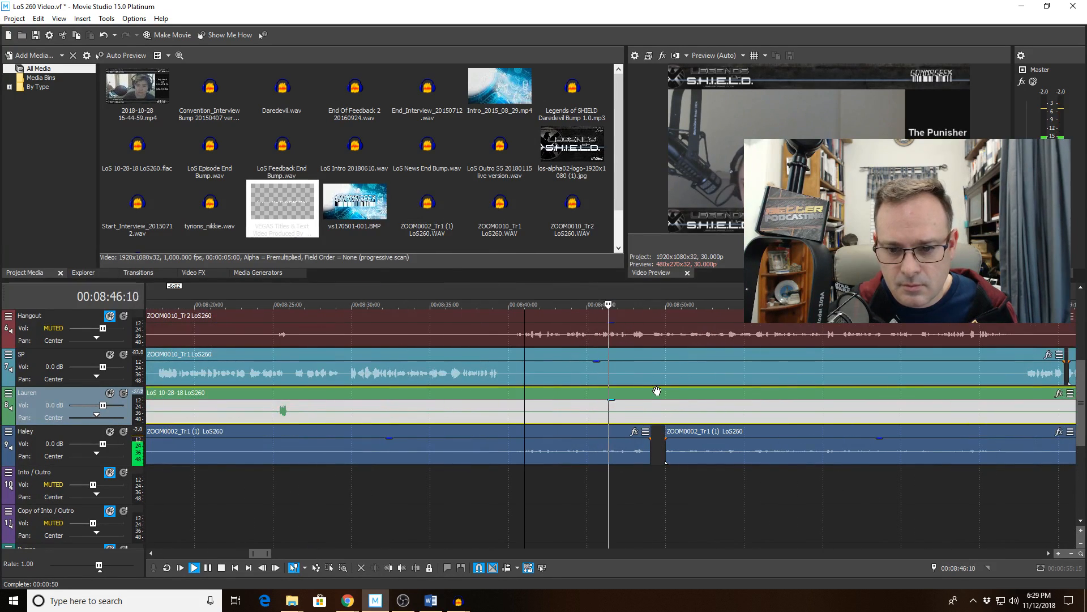
pyautogui.scroll(-3, 655, 391)
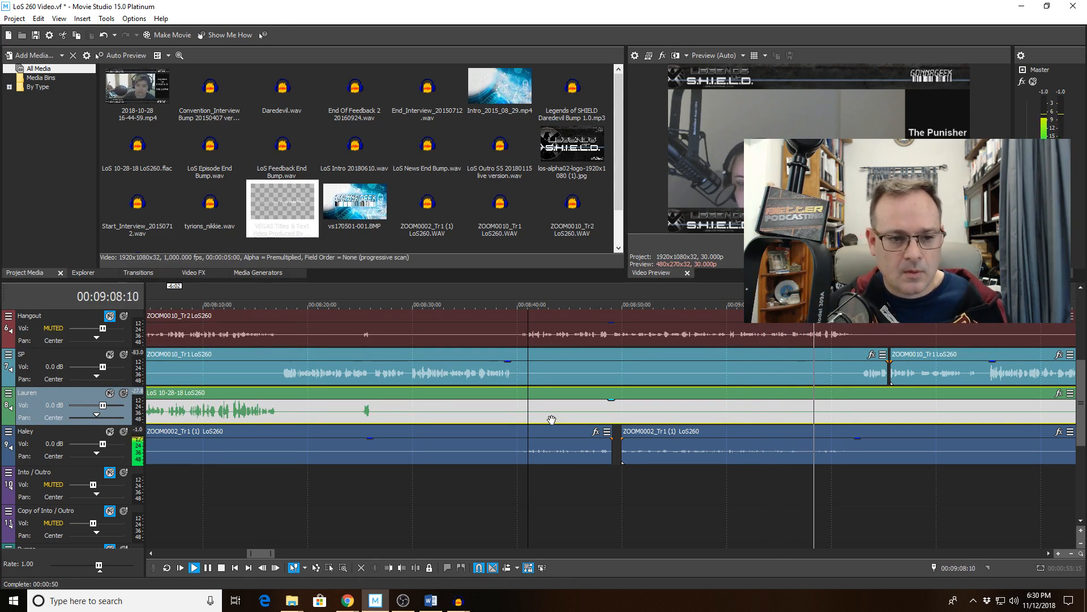
# Solo the track with the LoS 10-28-18 recording, play it from 00:09:02:04, and turn its solo off again
pyautogui.click(802, 407)
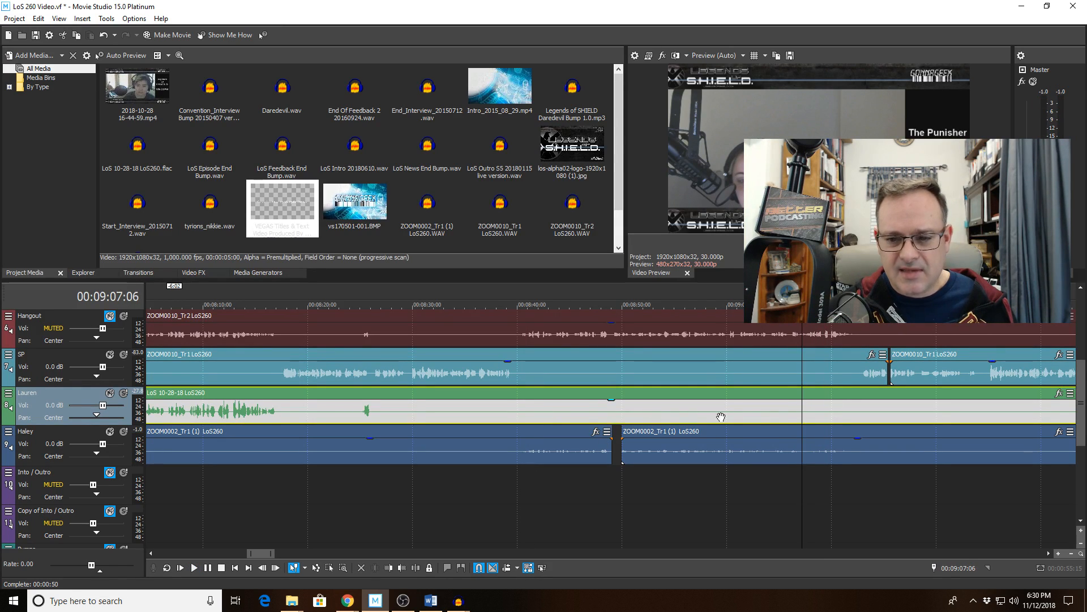
pyautogui.click(770, 412)
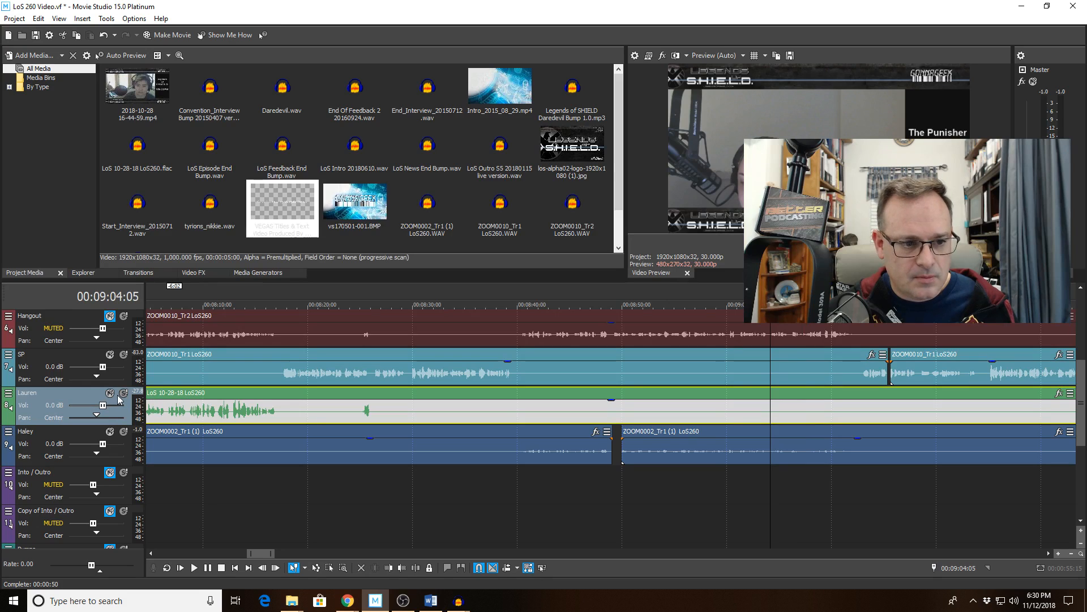
pyautogui.click(123, 393)
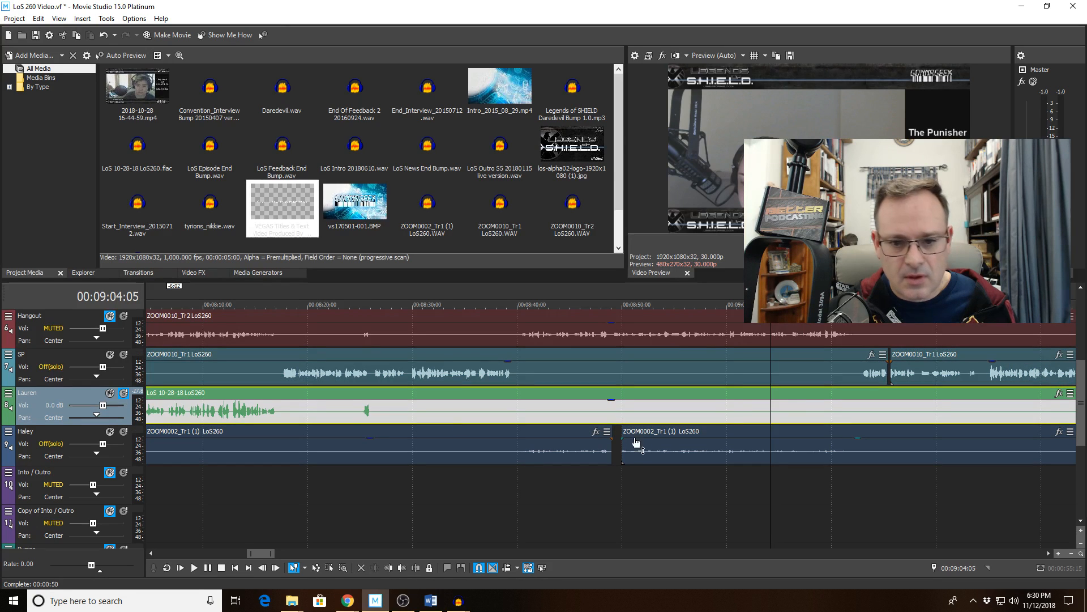
pyautogui.click(748, 409)
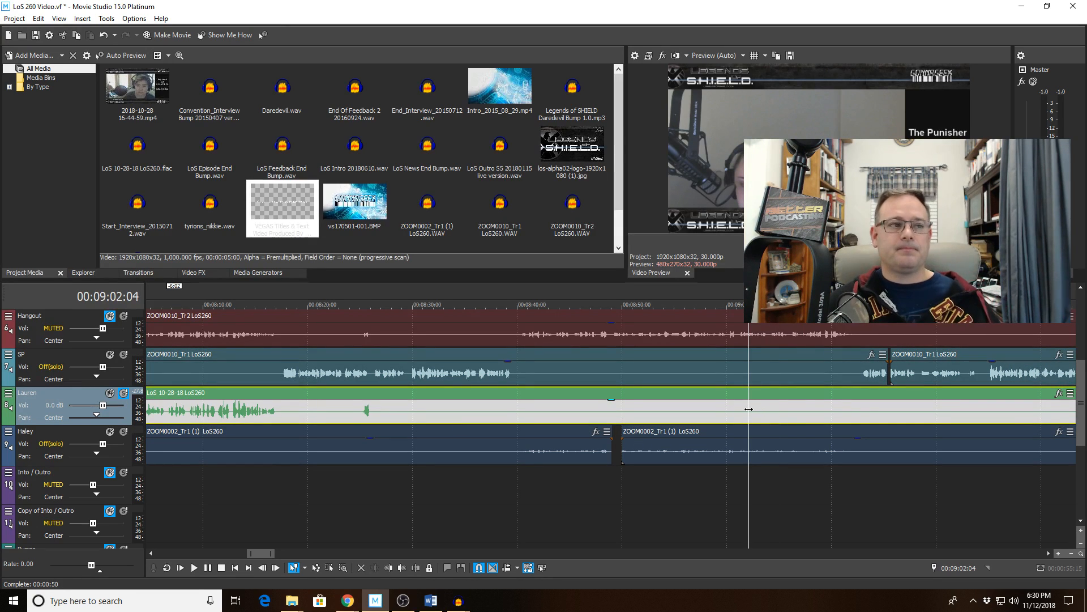
pyautogui.press('space')
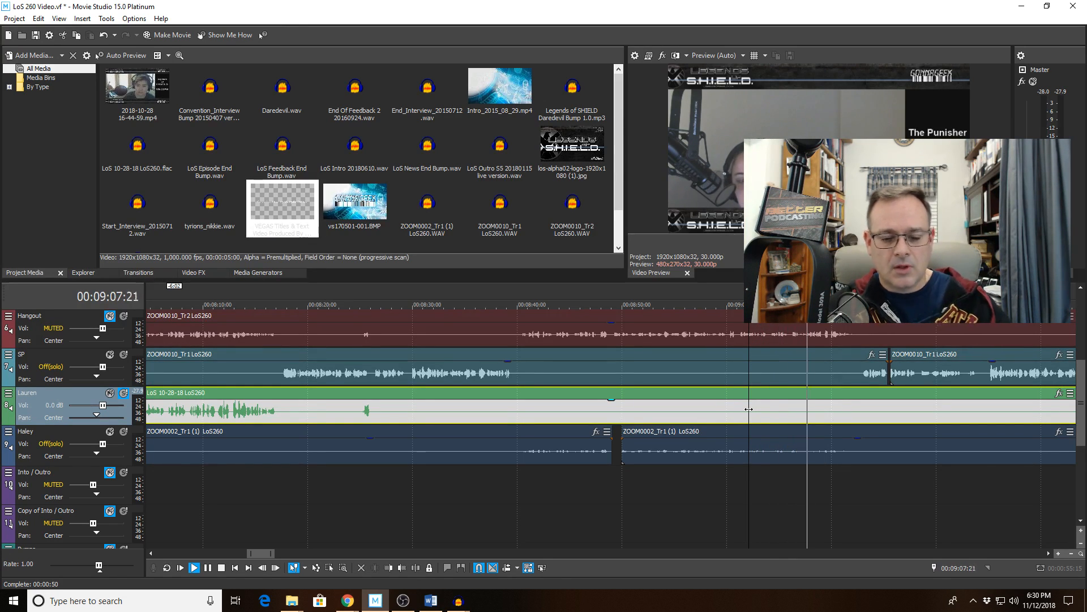
pyautogui.press('space')
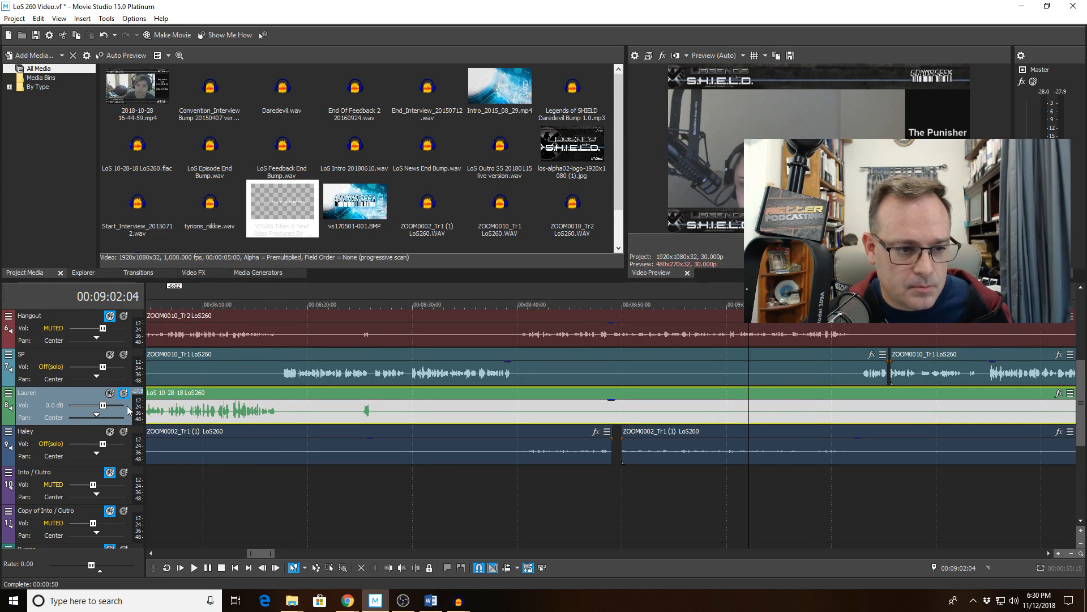
pyautogui.click(123, 393)
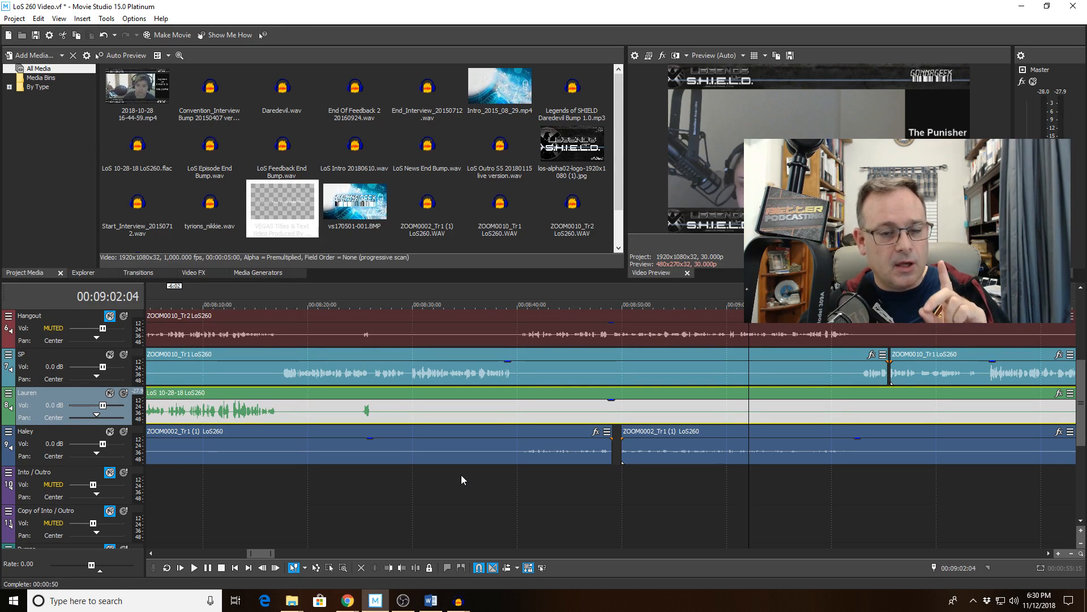
# Switch back to Audacity and play the episode track from 00:08:25.538
pyautogui.hotkey('alt', 'Tab')
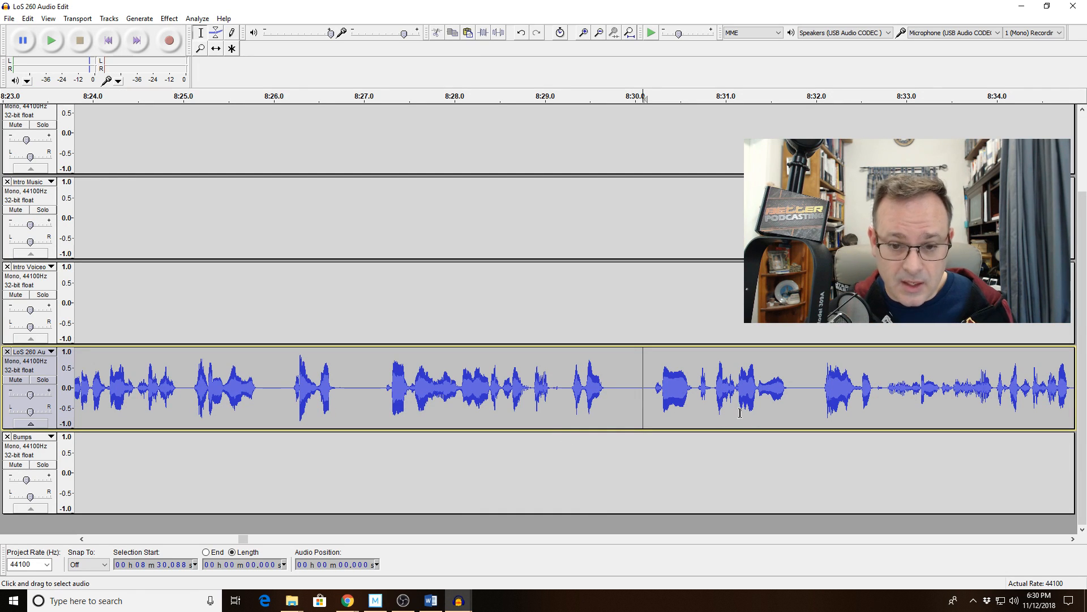
pyautogui.press('space')
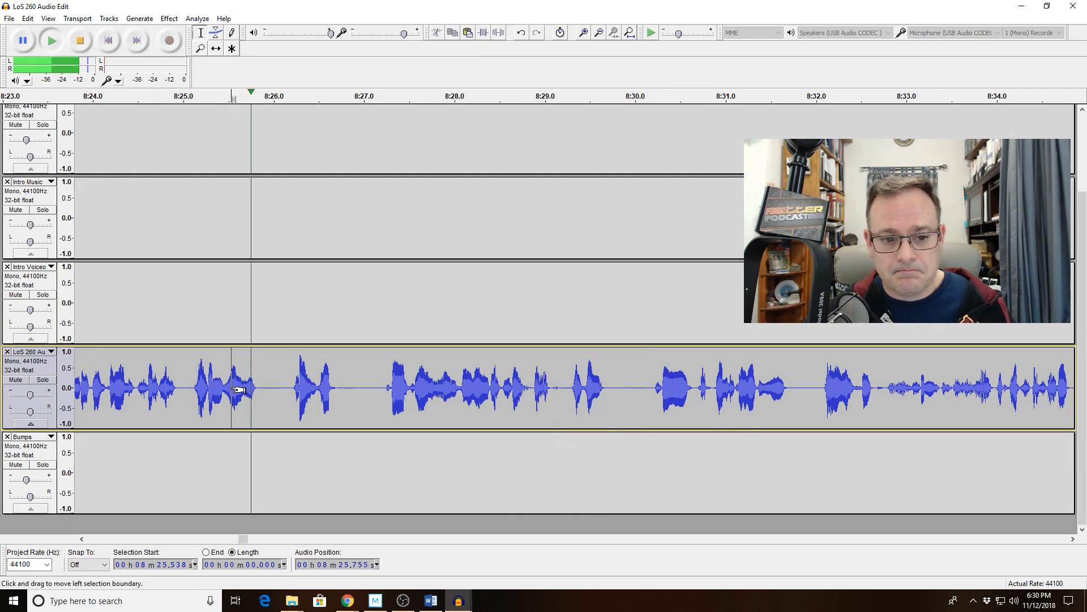
pyautogui.click(600, 35)
pyautogui.click(600, 35)
pyautogui.click(317, 387)
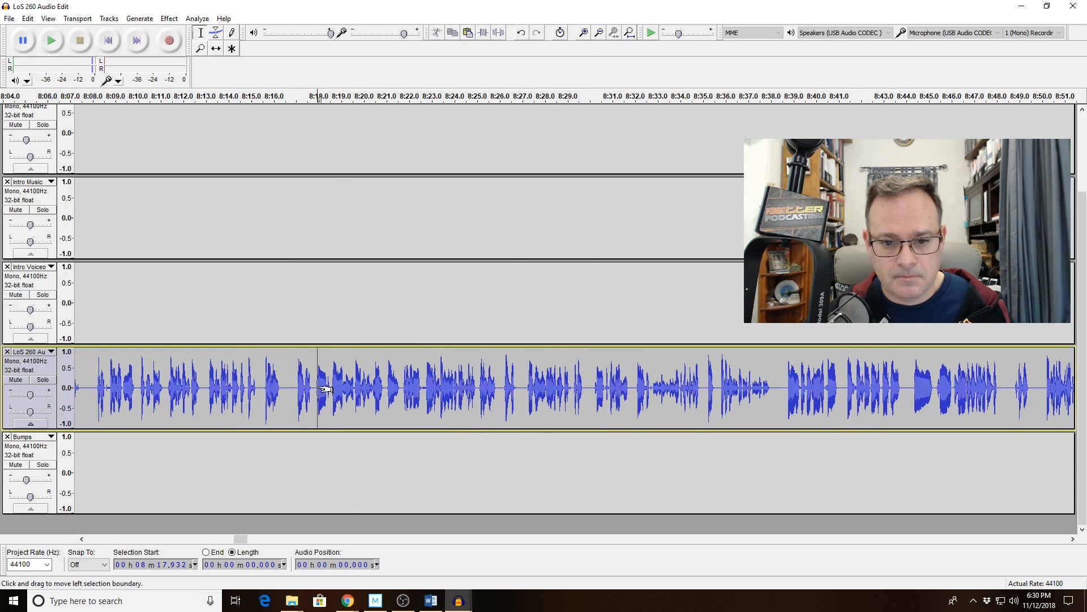
# Undo the 0.150 s deletion at 00:08:31.766, play the restored sound, and redo the deletion
pyautogui.click(25, 18)
pyautogui.click(26, 32)
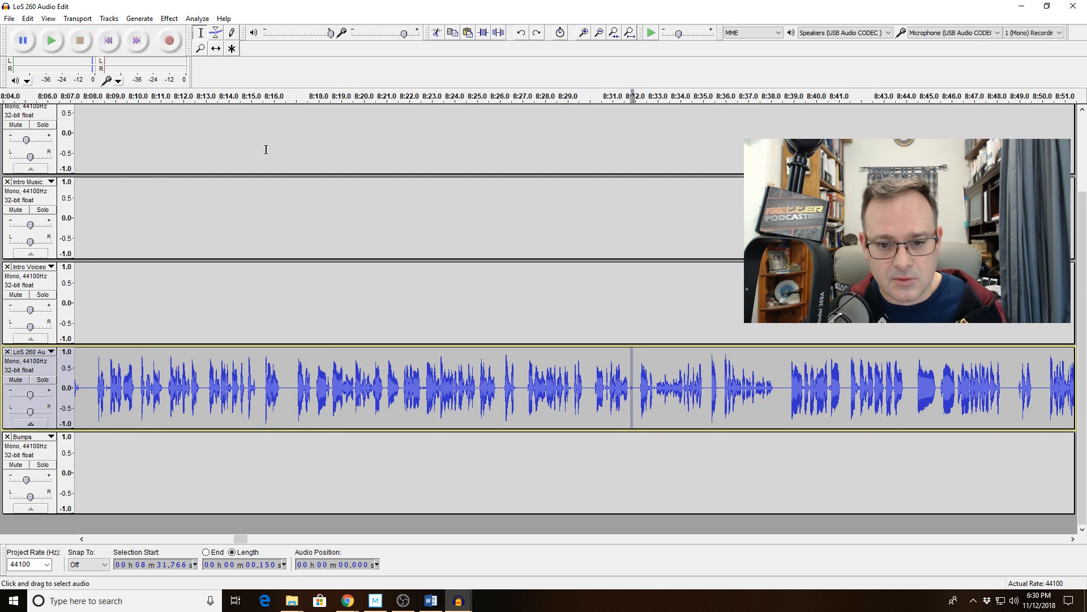
pyautogui.press('space')
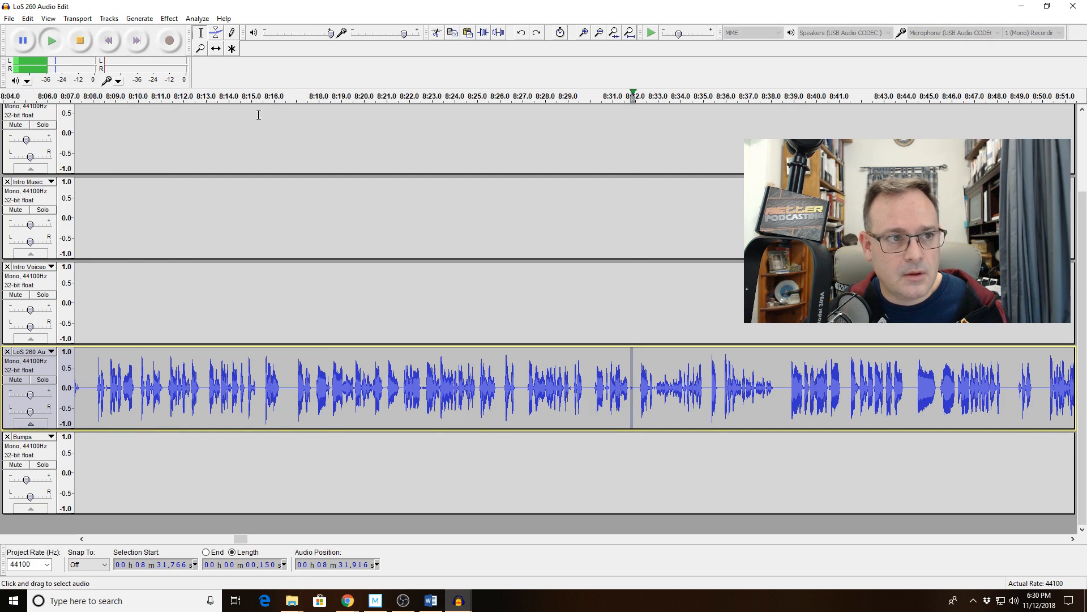
pyautogui.click(27, 18)
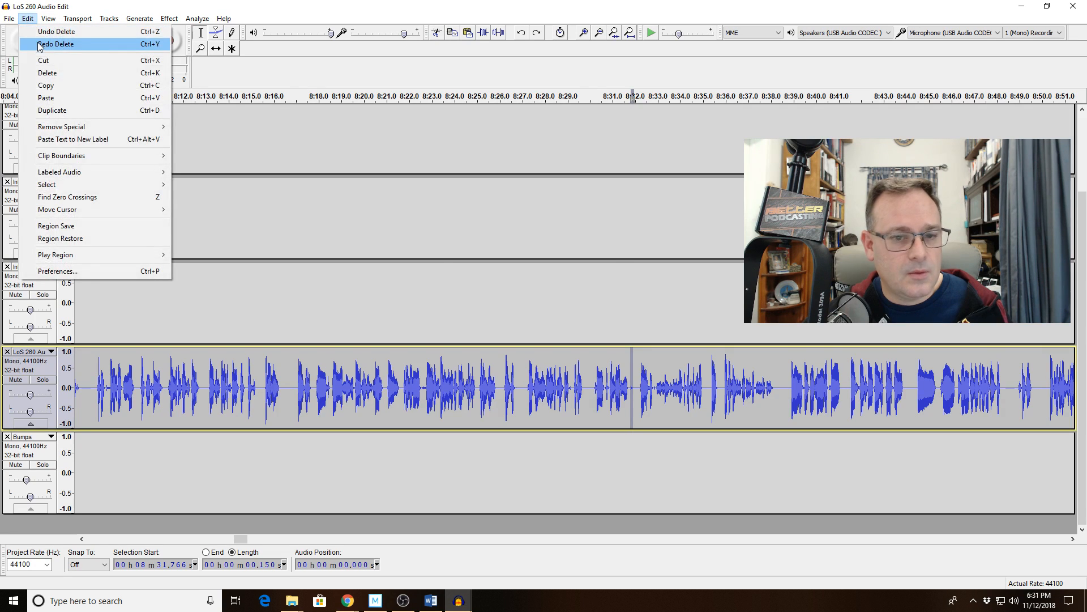
pyautogui.click(40, 44)
# Play the episode track from 00:08:30.577, listening for the next flaw up to about 00:09:20
pyautogui.click(318, 385)
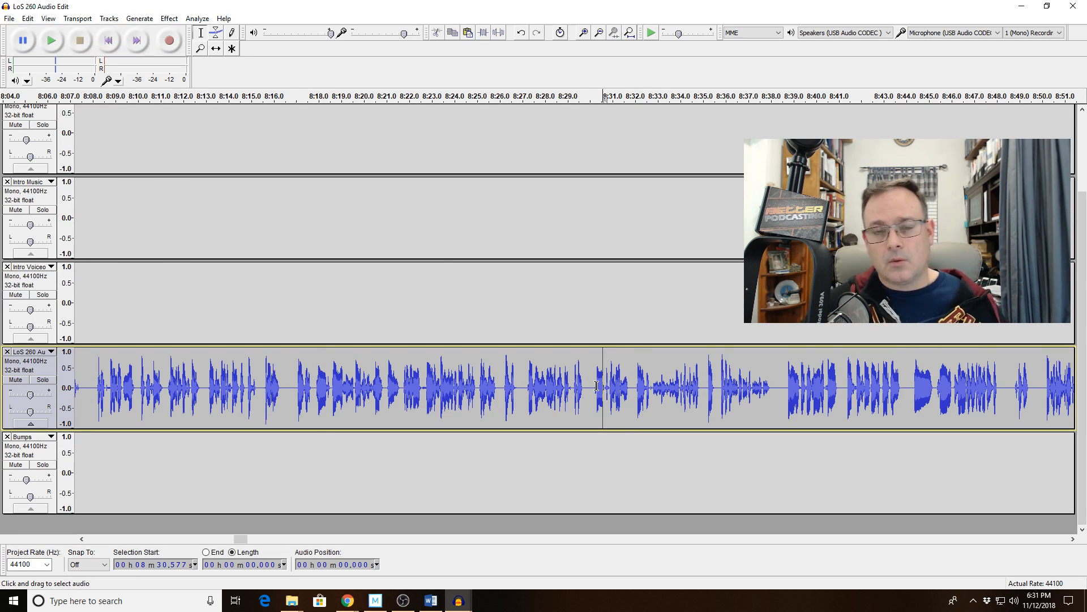
pyautogui.press('space')
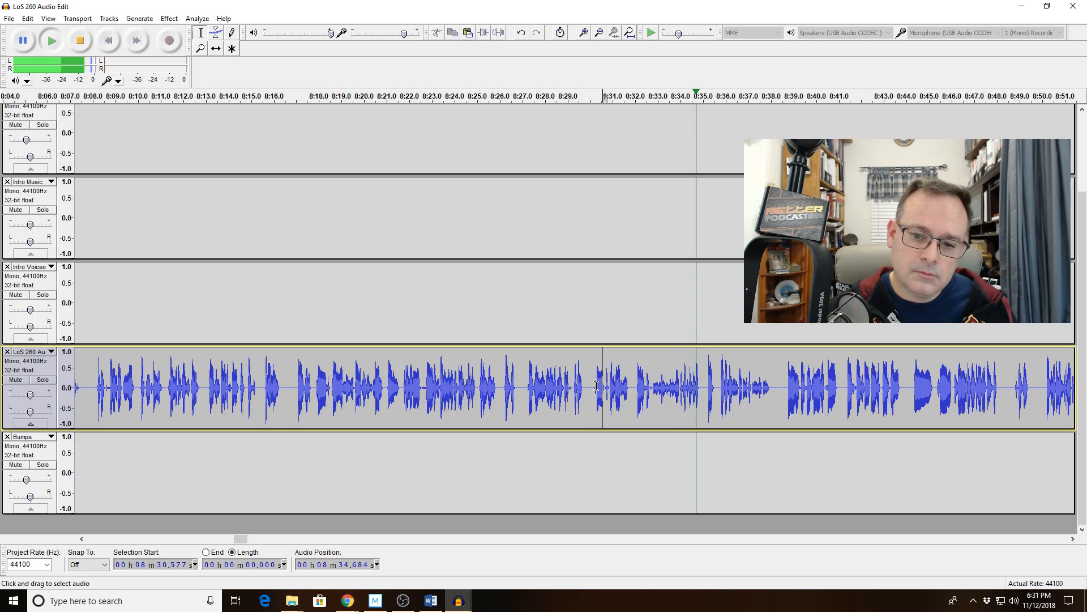
pyautogui.click(588, 34)
pyautogui.click(587, 34)
pyautogui.click(588, 34)
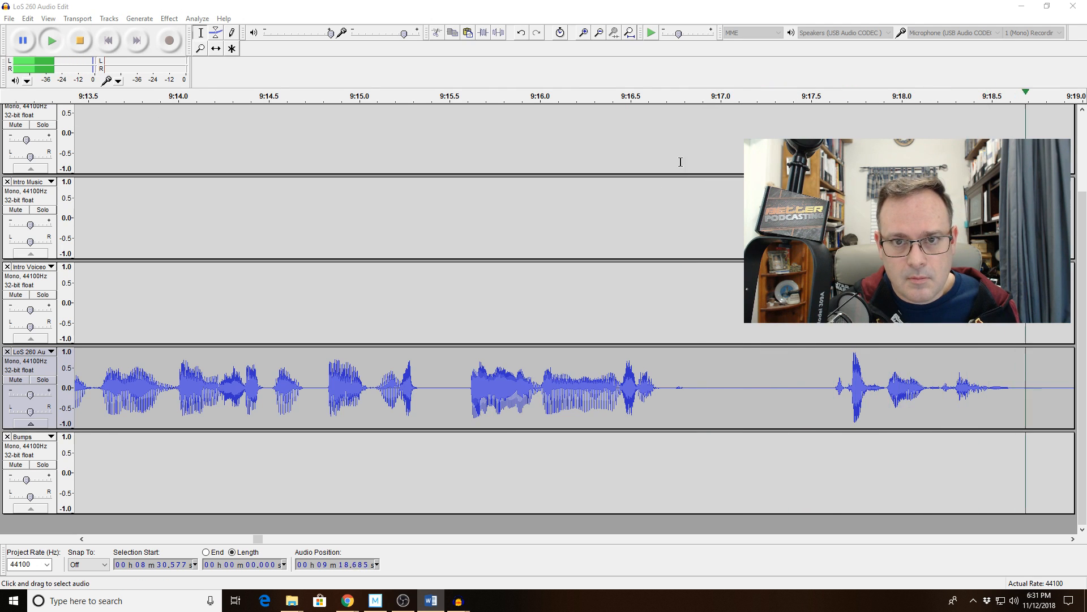
# In the 1.602 s passage from 00:09:19.589, delete about 0.19 s of unwanted speech, starting at 00:09:20.296
pyautogui.click(599, 33)
pyautogui.click(600, 33)
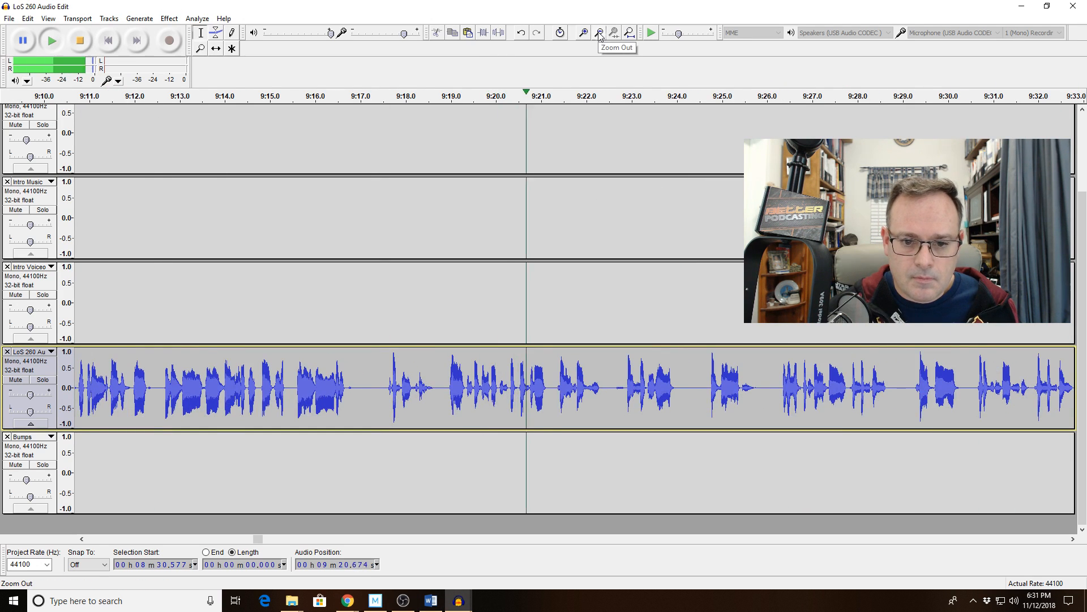
pyautogui.moveTo(478, 388); pyautogui.dragTo(549, 388)
pyautogui.press('space')
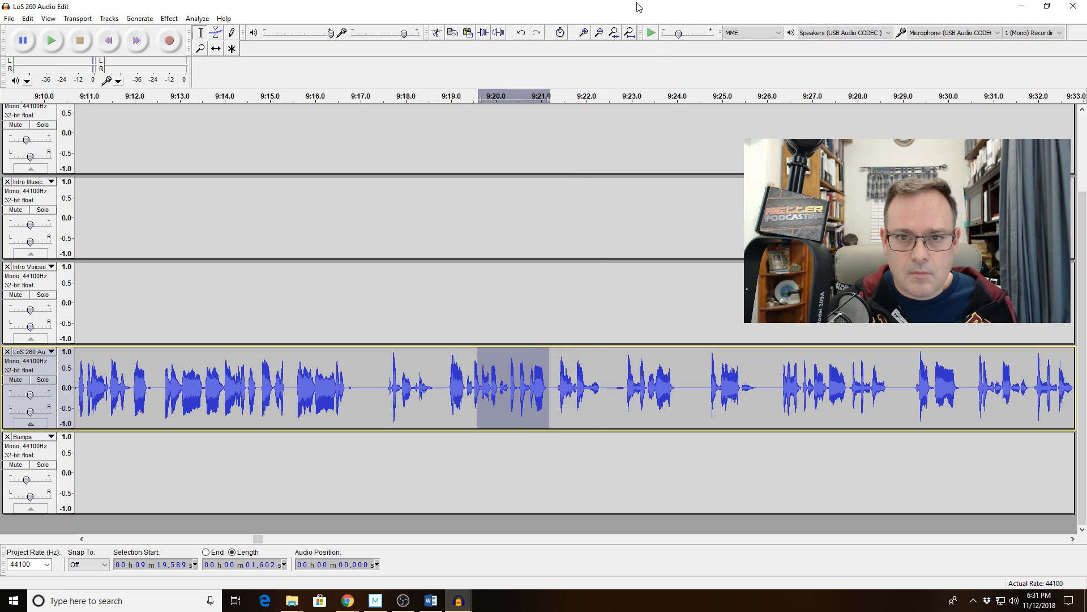
pyautogui.click(614, 33)
pyautogui.click(516, 397)
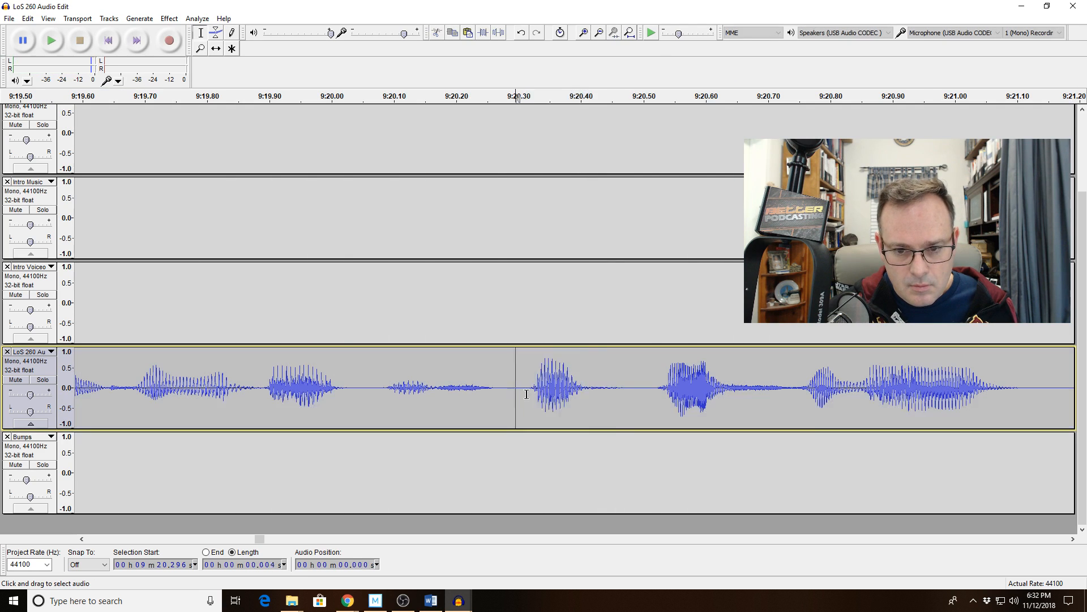
pyautogui.moveTo(526, 394); pyautogui.dragTo(630, 405)
pyautogui.press('Delete')
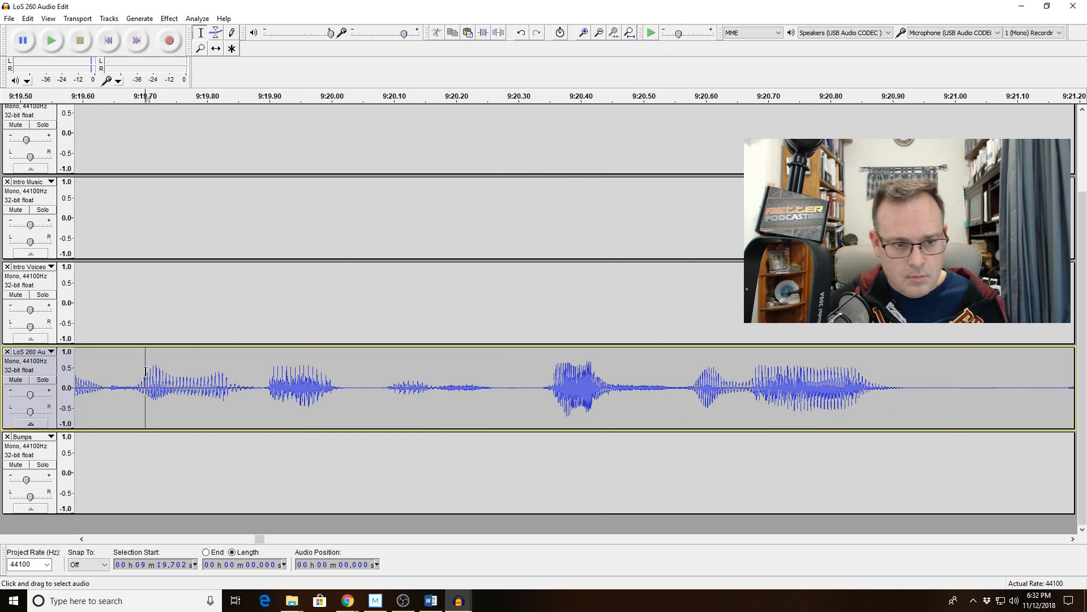
# Play the episode track from 00:09:19.702 to check the join near 00:09:20.296
pyautogui.press('space')
pyautogui.click(599, 33)
pyautogui.click(599, 33)
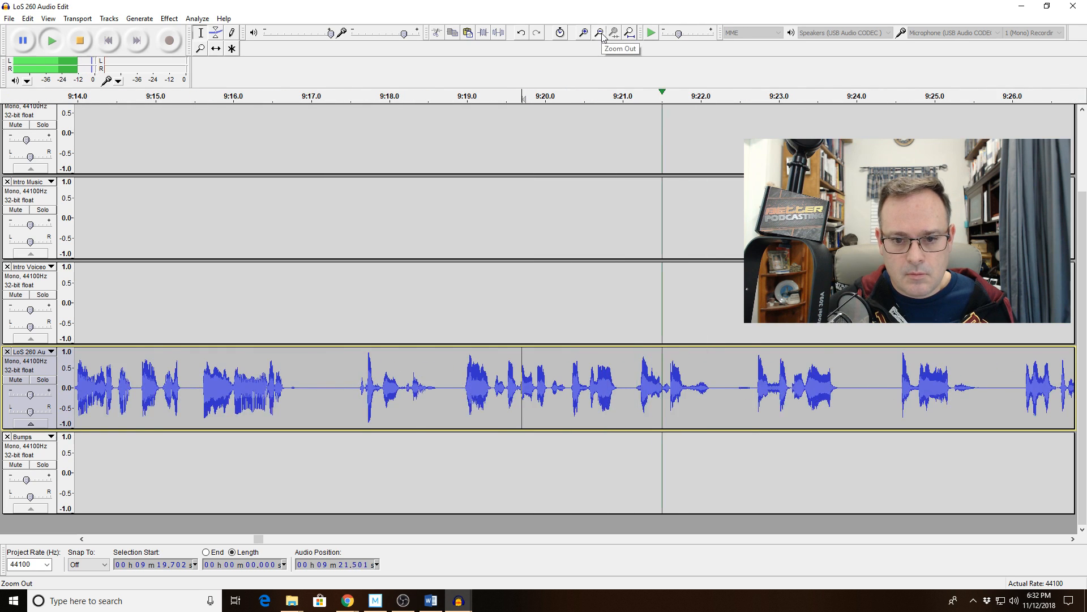
# Keep listening to the episode track up to about 00:09:35 and delete about 0.75 s of flawed speech starting near 00:09:33.4
pyautogui.click(601, 36)
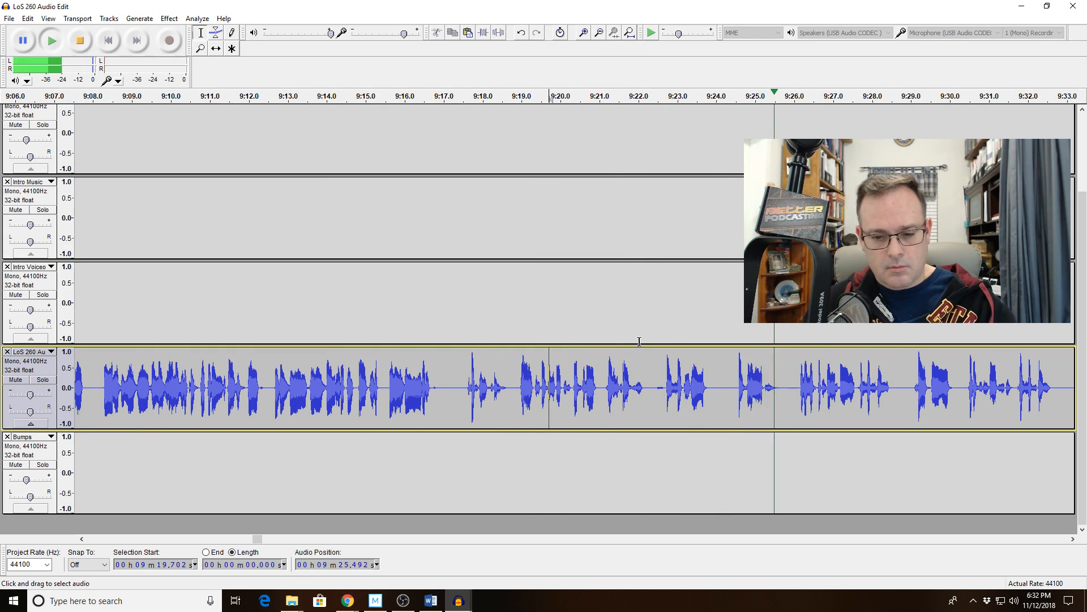
pyautogui.moveTo(735, 397); pyautogui.dragTo(795, 402)
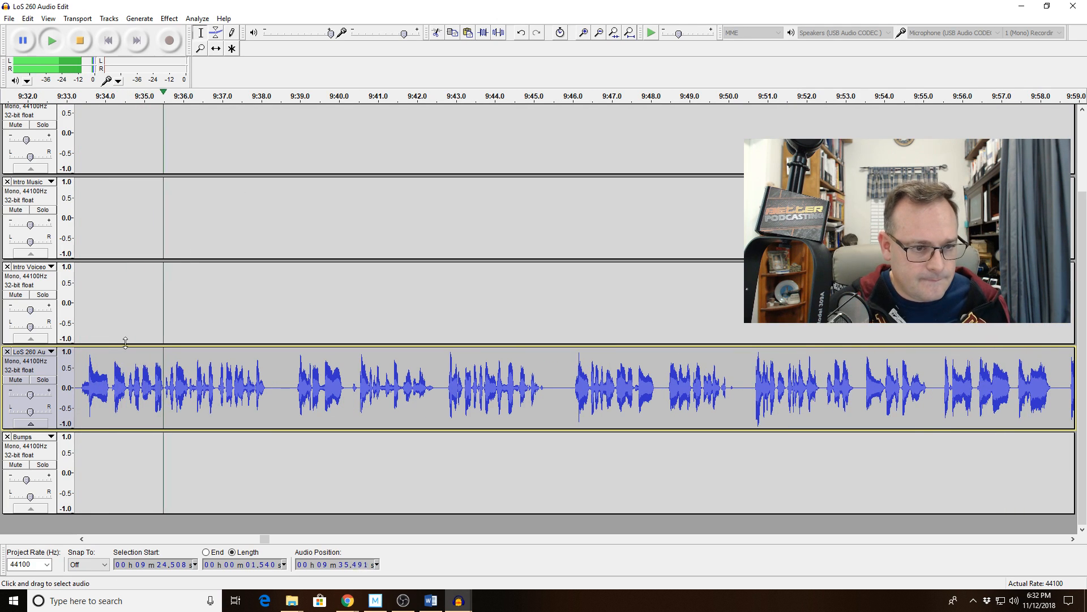
pyautogui.moveTo(125, 391); pyautogui.dragTo(80, 382)
pyautogui.press('space')
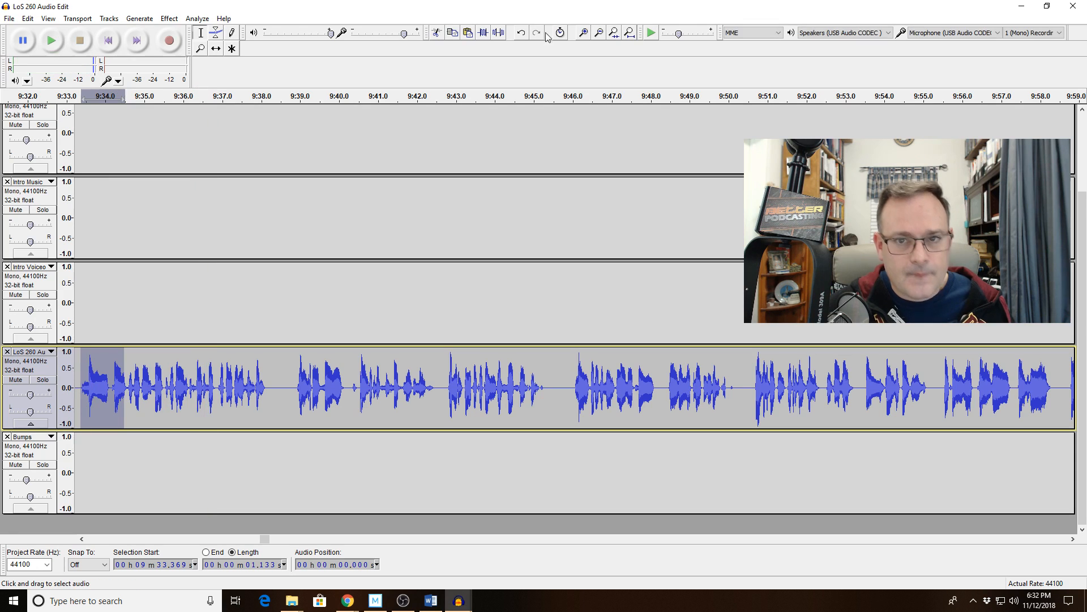
pyautogui.click(584, 33)
pyautogui.click(547, 369)
pyautogui.moveTo(606, 382); pyautogui.dragTo(489, 380)
pyautogui.press('Delete')
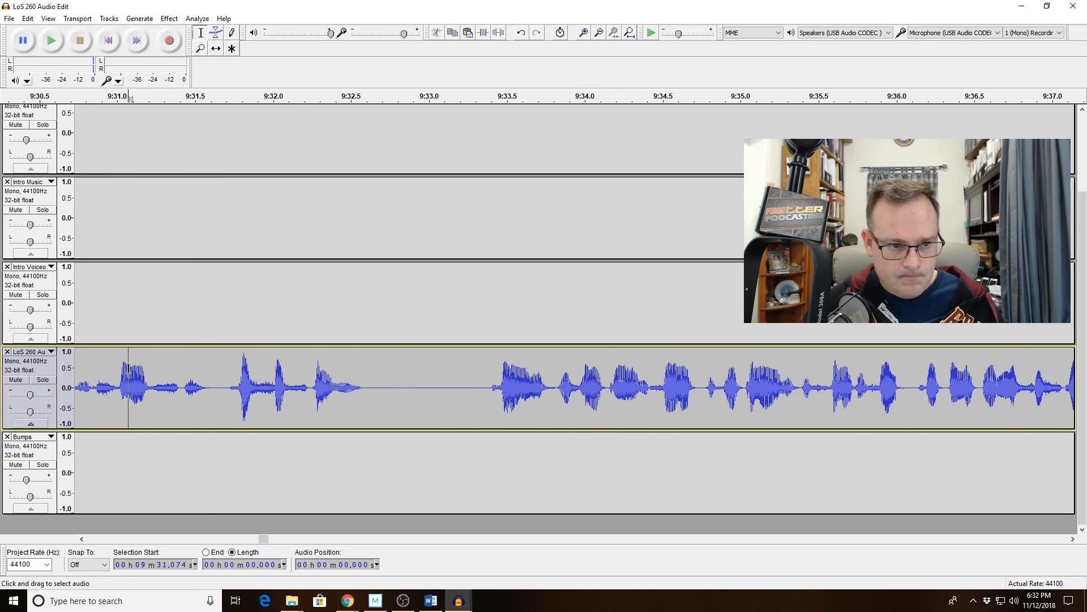
# Play the episode track from 00:09:31.074 to about 00:09:53 and delete the 0.726 s of speech starting at 00:09:51.749
pyautogui.press('space')
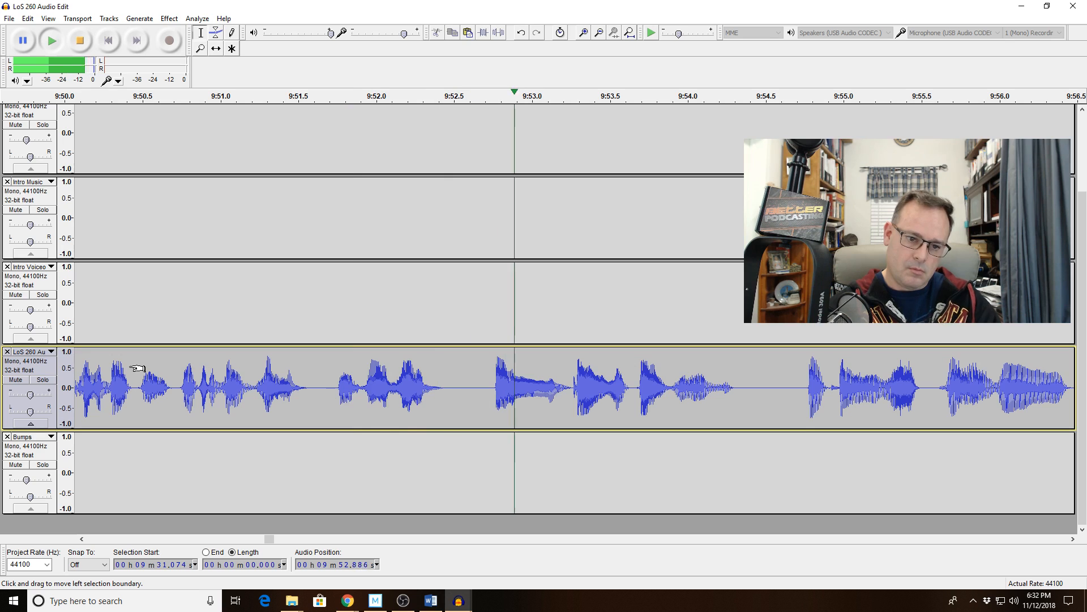
pyautogui.press('space')
pyautogui.click(428, 389)
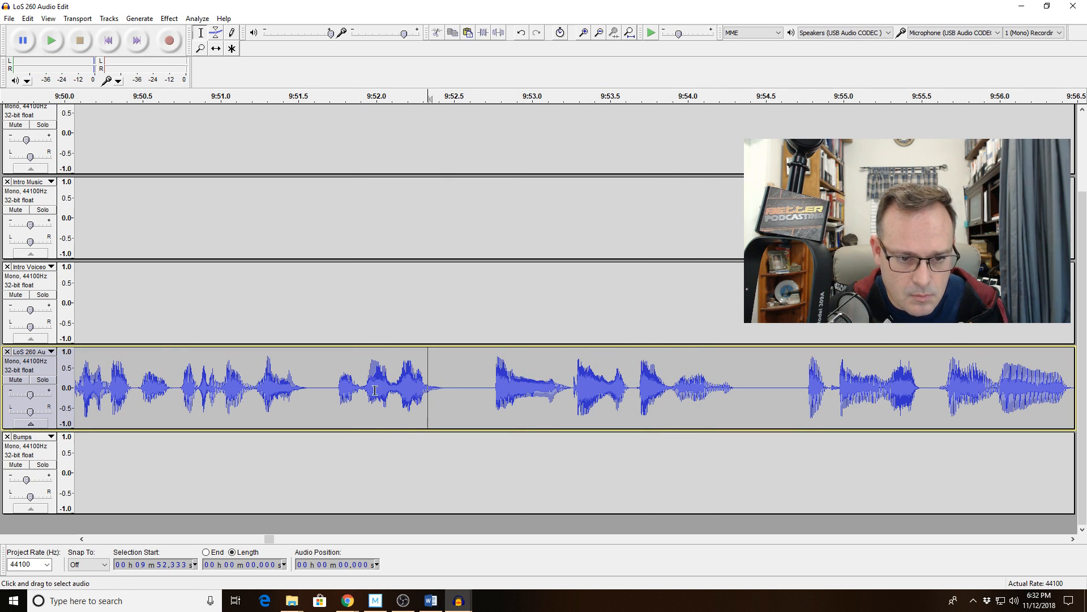
pyautogui.moveTo(337, 391); pyautogui.dragTo(451, 400)
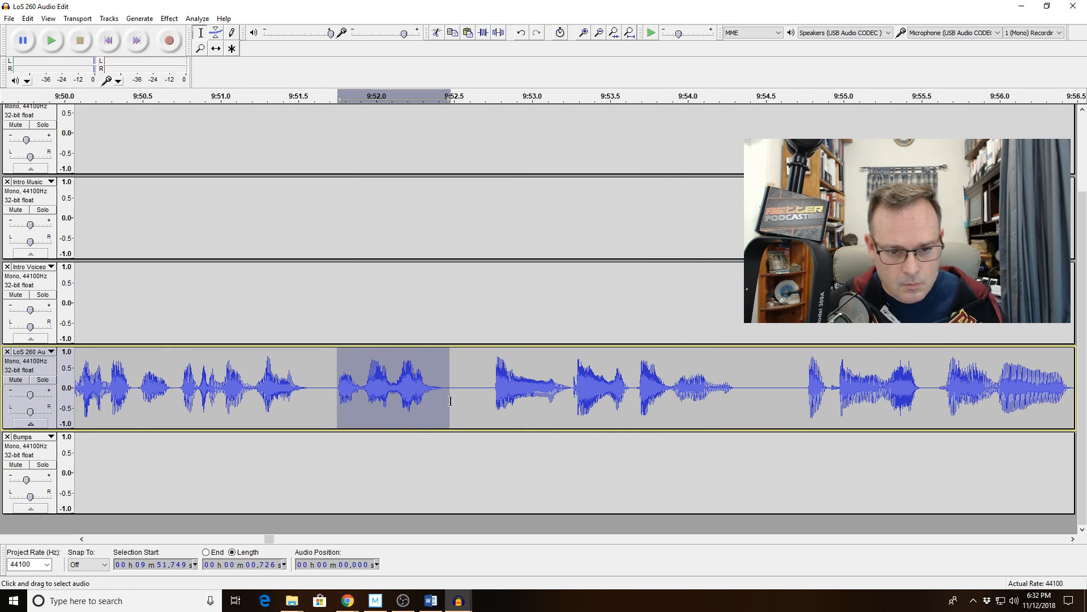
pyautogui.press('Delete')
# Play the episode track twice from 00:09:50.180 to check the join near 00:09:51.749 and the speech after it
pyautogui.click(93, 393)
pyautogui.press('space')
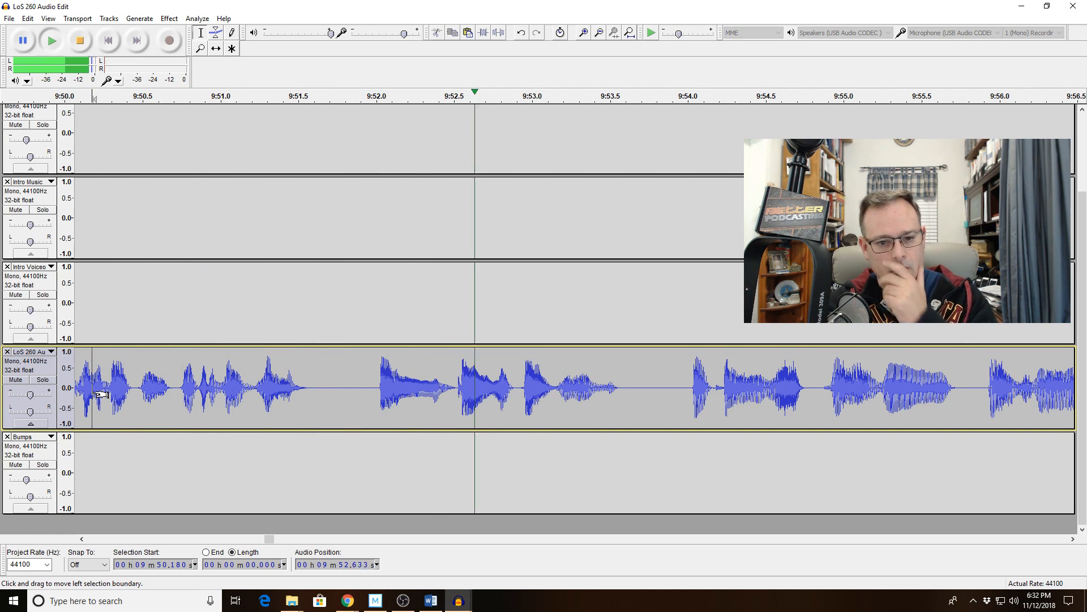
pyautogui.press('space')
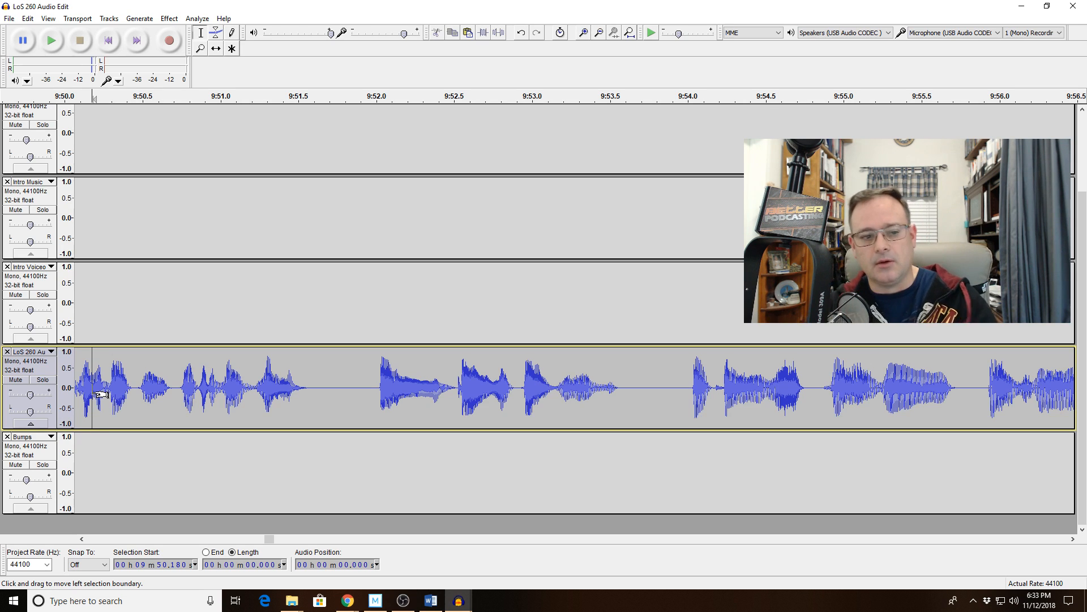
pyautogui.press('space')
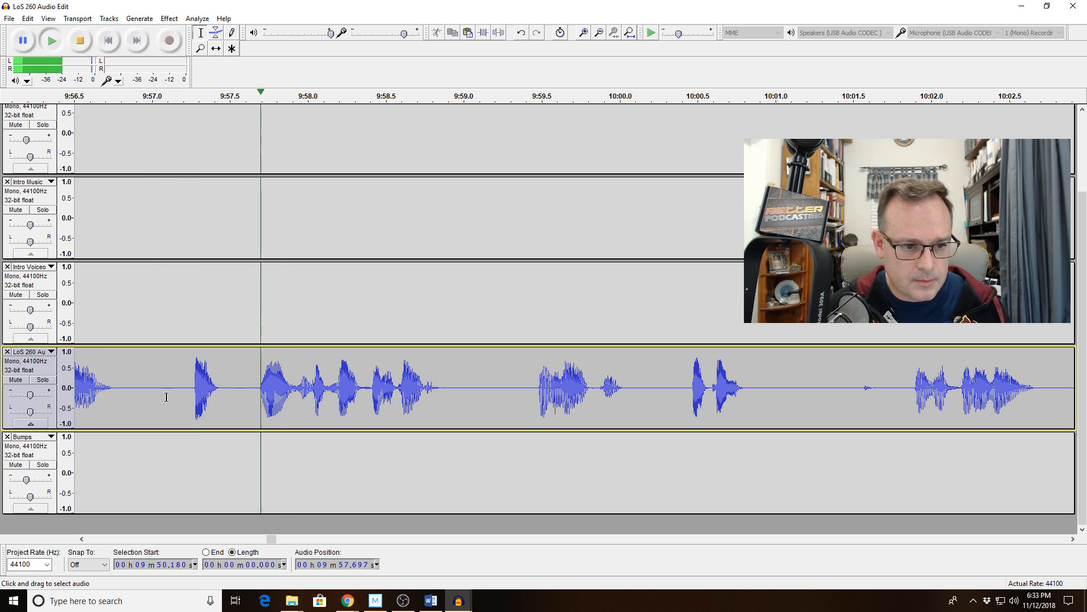
# Replay the 5.171 s passage from 00:09:53.201 and delete the 2.618 s of repeated speech starting at 00:09:54.839
pyautogui.click(247, 394)
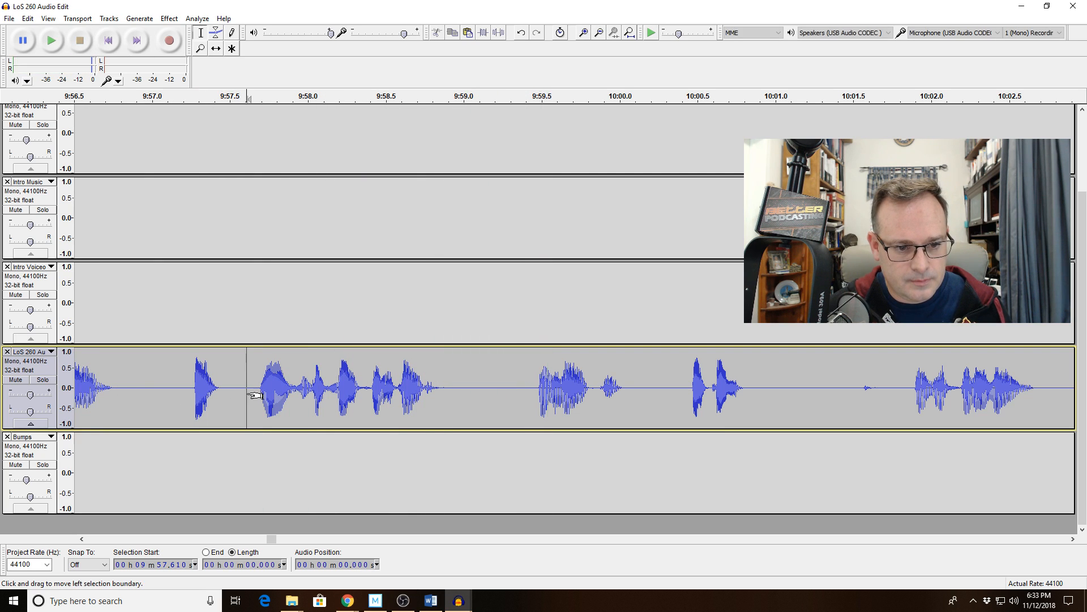
pyautogui.moveTo(365, 391); pyautogui.dragTo(138, 368)
pyautogui.press('space')
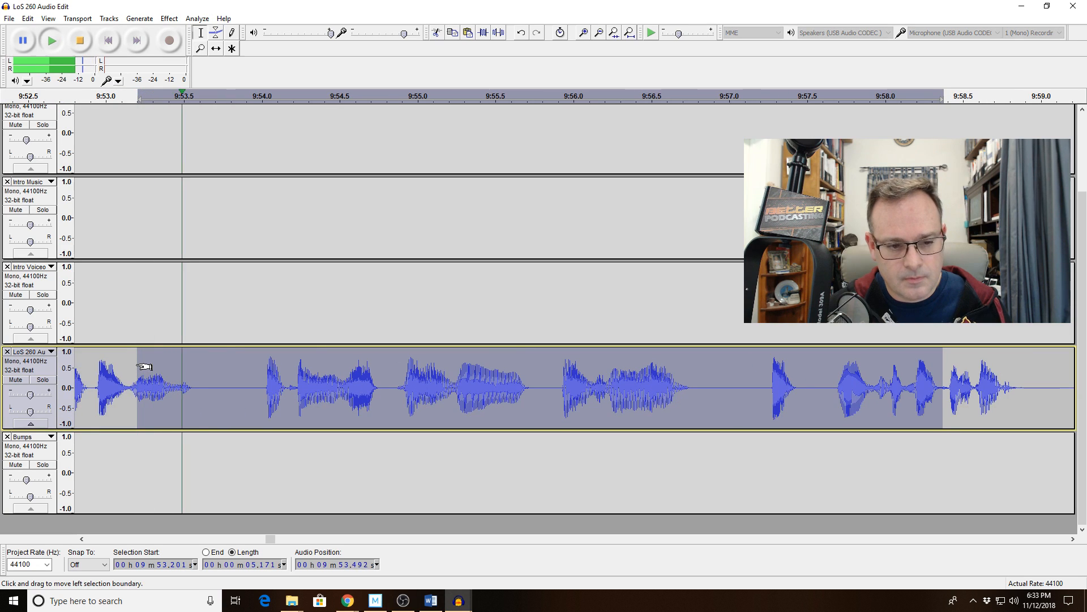
pyautogui.click(394, 391)
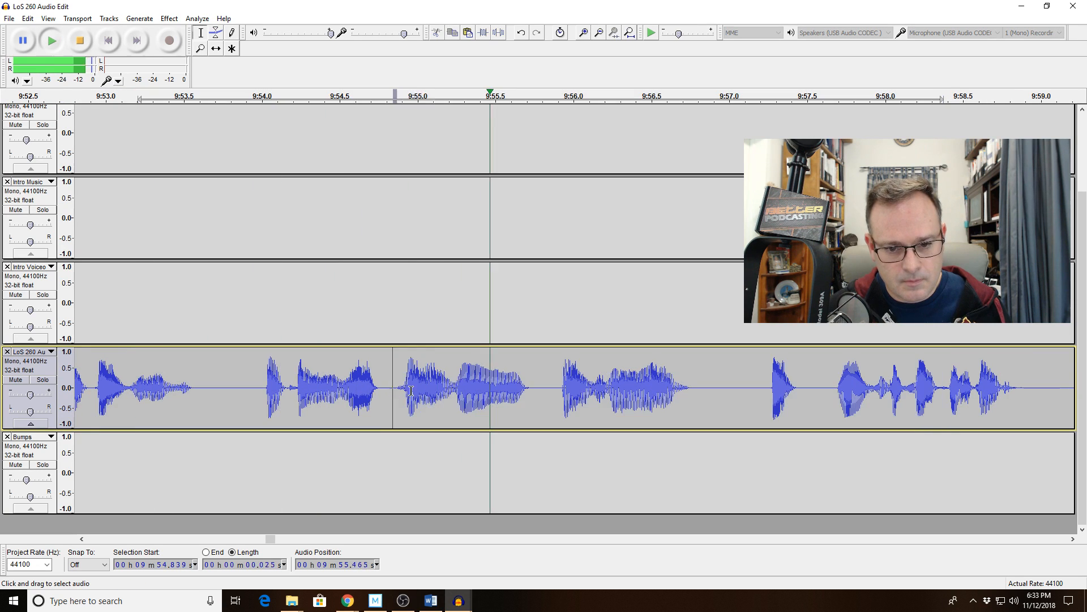
pyautogui.moveTo(411, 391); pyautogui.dragTo(800, 403)
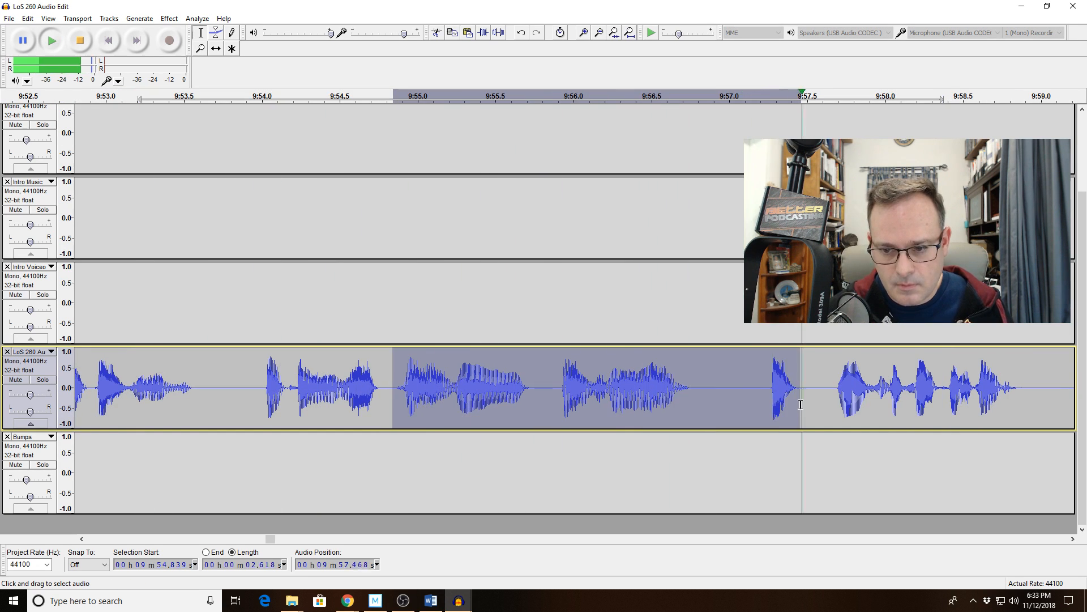
pyautogui.press('Delete')
# Play the episode track from 00:09:54.164 to check the join at 00:09:54.839
pyautogui.click(287, 372)
pyautogui.press('space')
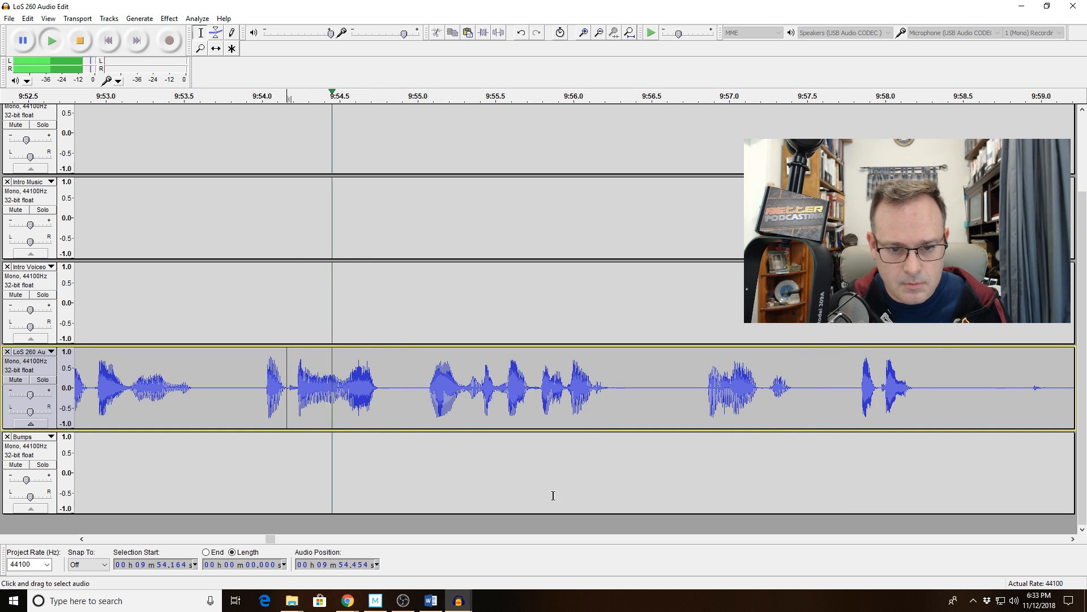
pyautogui.press('space')
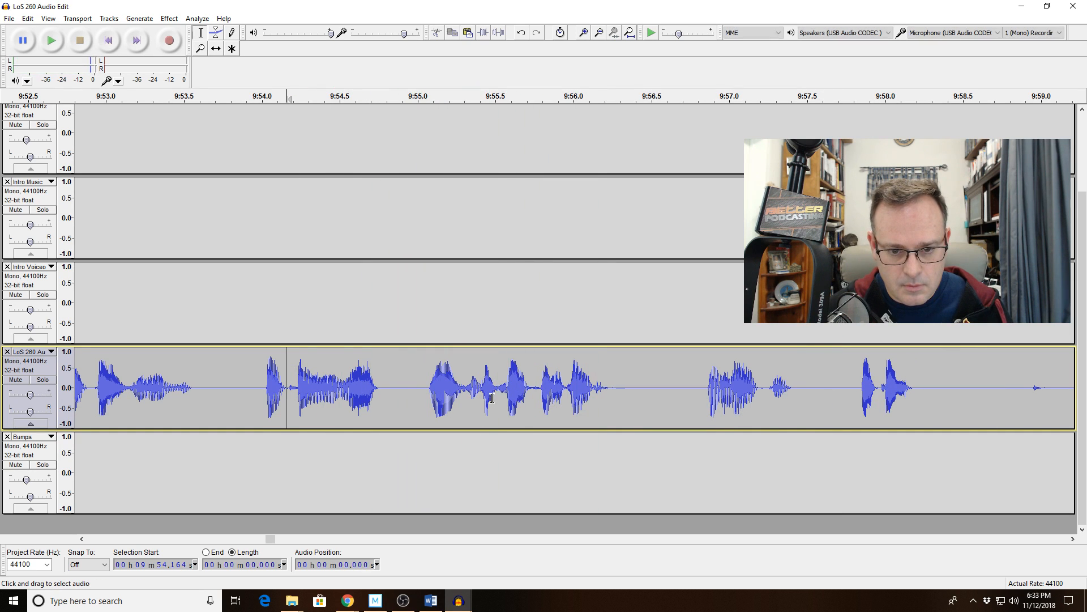
# Audition the speech near 00:09:55.5 and delete the 0.465 s passage starting at 00:09:55.039
pyautogui.click(496, 389)
pyautogui.press('space')
pyautogui.press('space')
pyautogui.moveTo(496, 389); pyautogui.dragTo(425, 404)
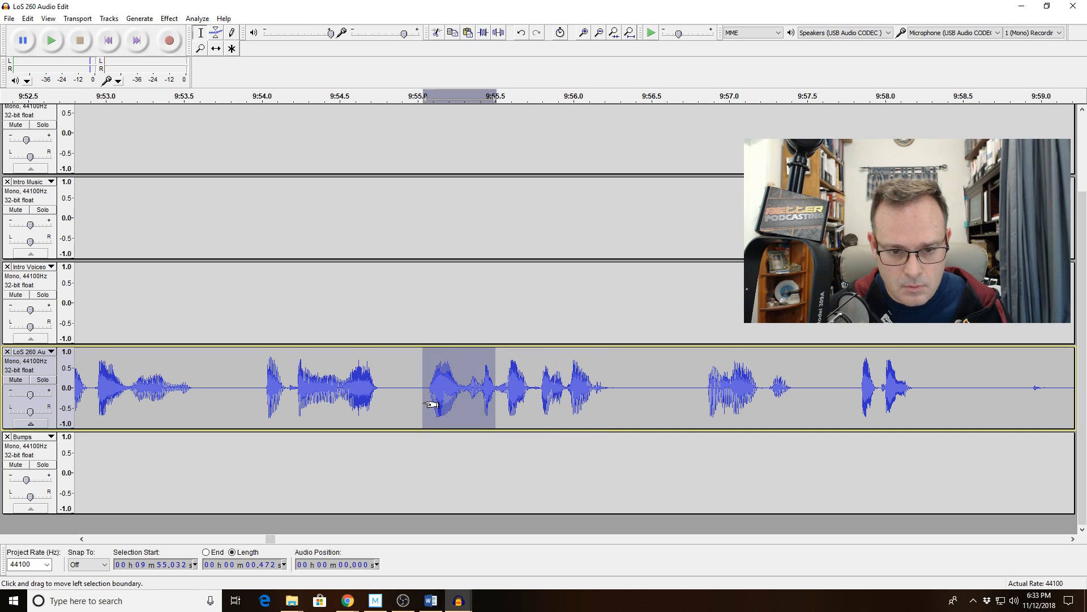
pyautogui.press('space')
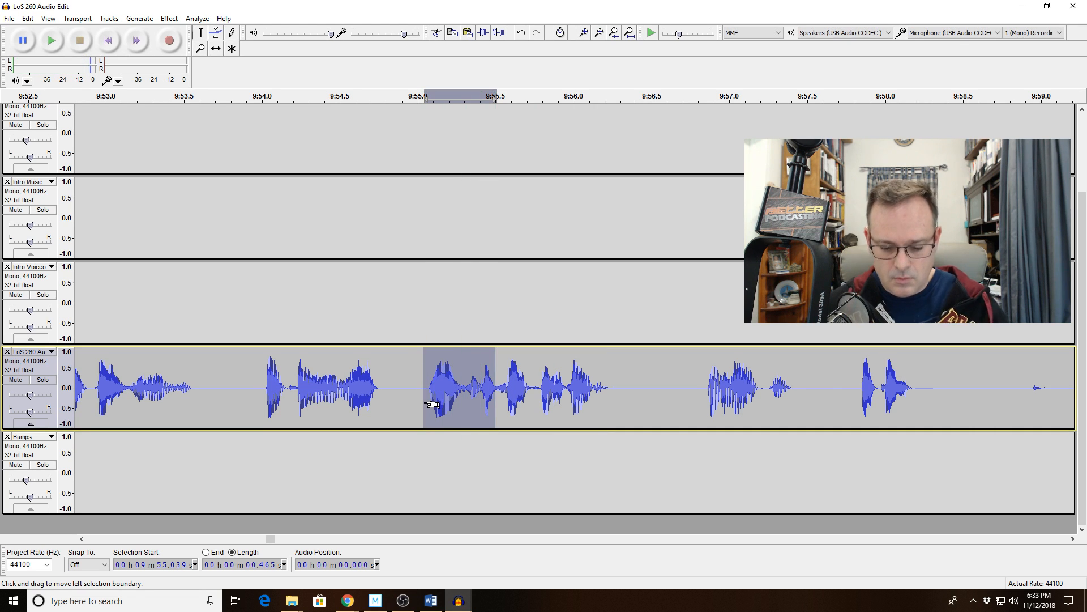
pyautogui.press('Delete')
# Apply a Fade In to the first 0.007 s of the speech starting at 00:09:55.039
pyautogui.click(583, 35)
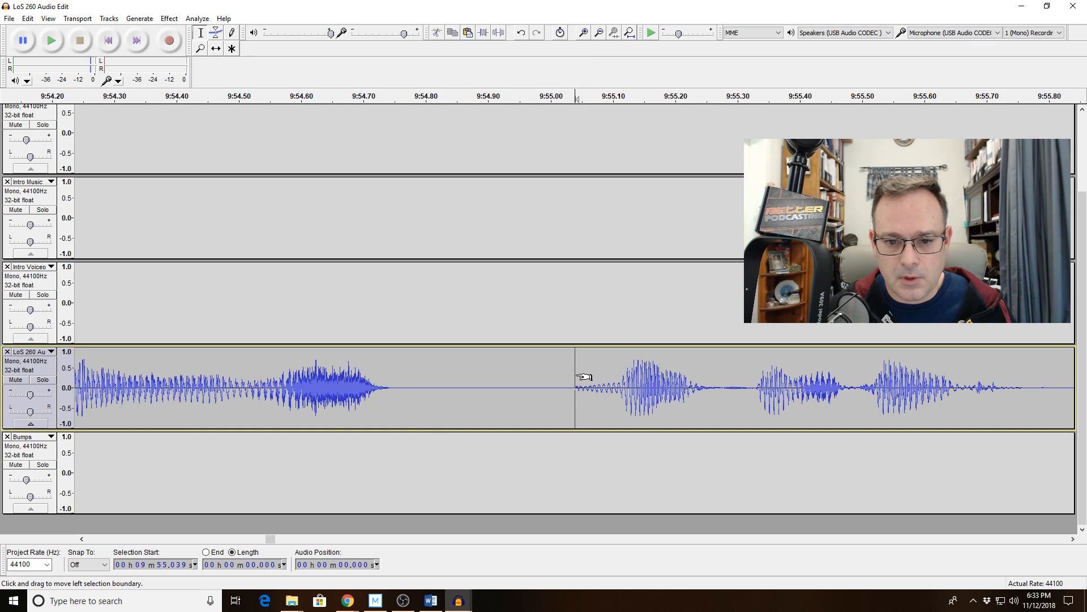
pyautogui.click(169, 19)
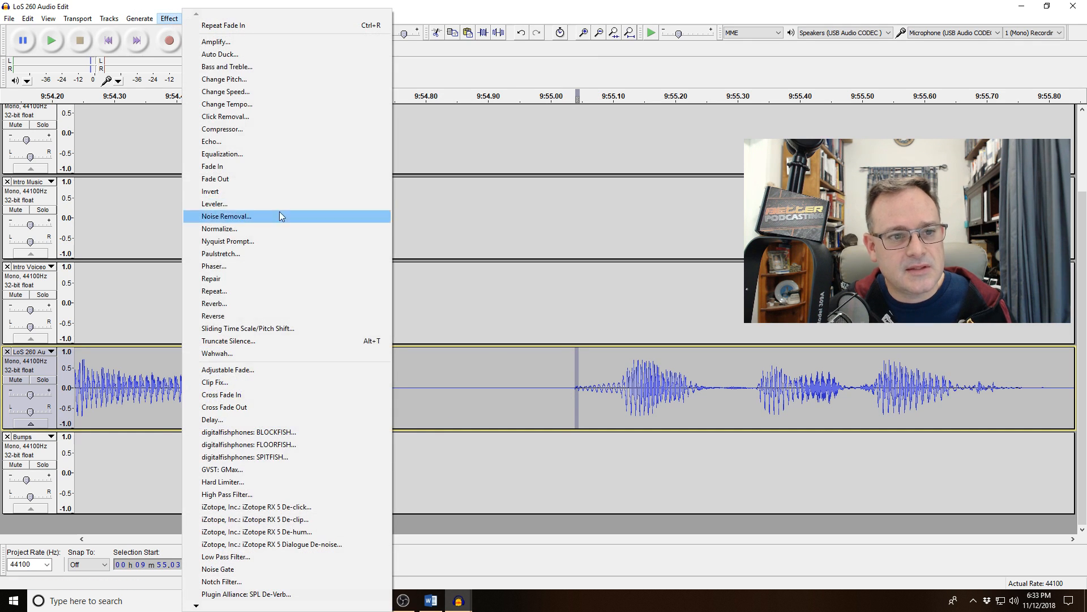
pyautogui.click(258, 163)
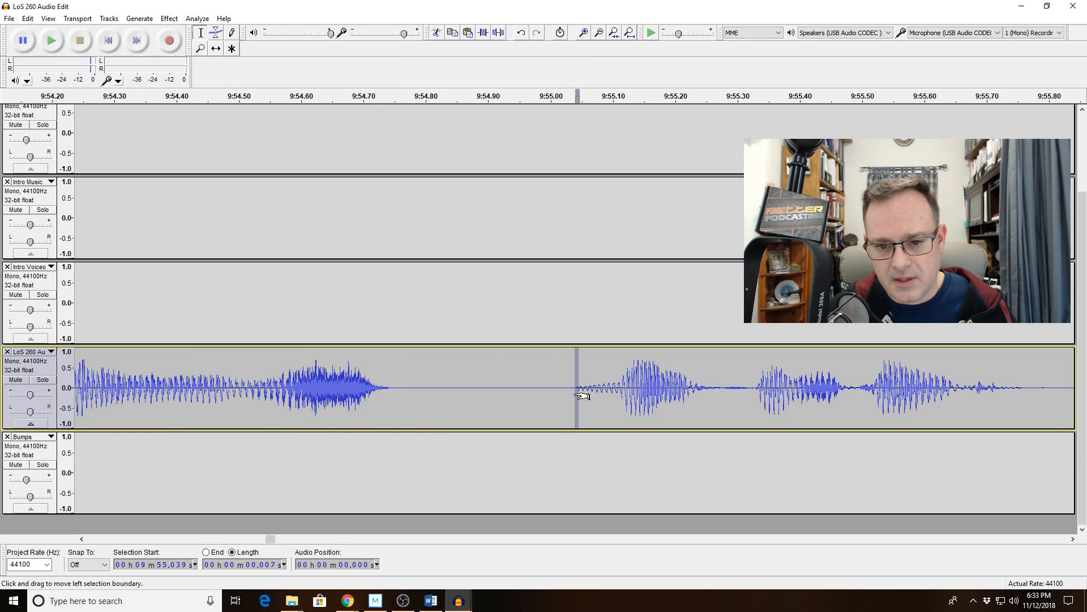
# Play the episode track from 00:09:50.046 to about 00:10:00, checking the joins and listening for the next flaw
pyautogui.click(599, 34)
pyautogui.click(599, 34)
pyautogui.click(600, 34)
pyautogui.click(600, 34)
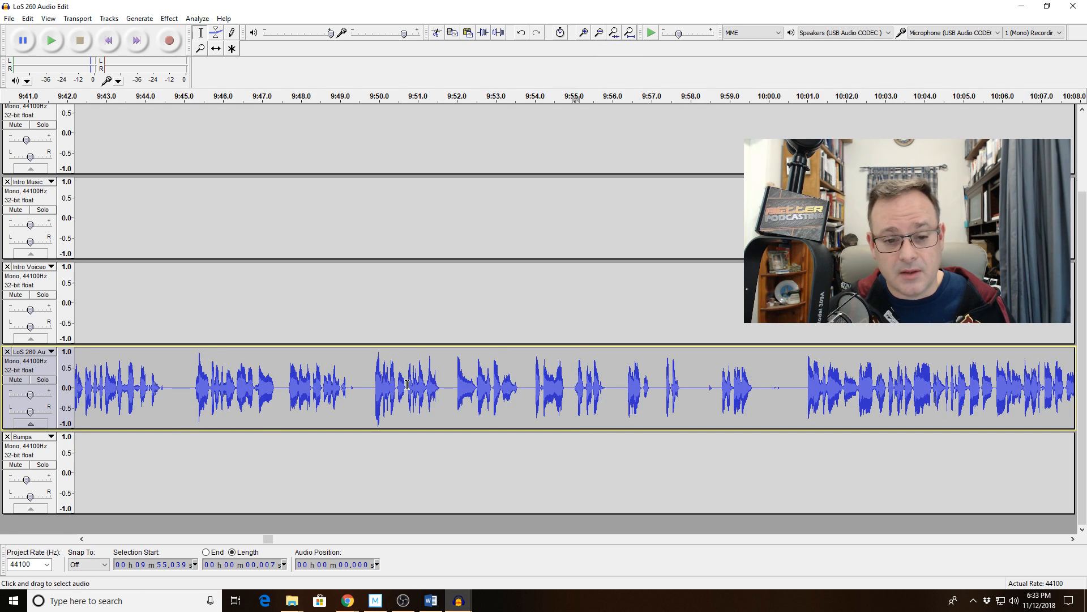
pyautogui.press('space')
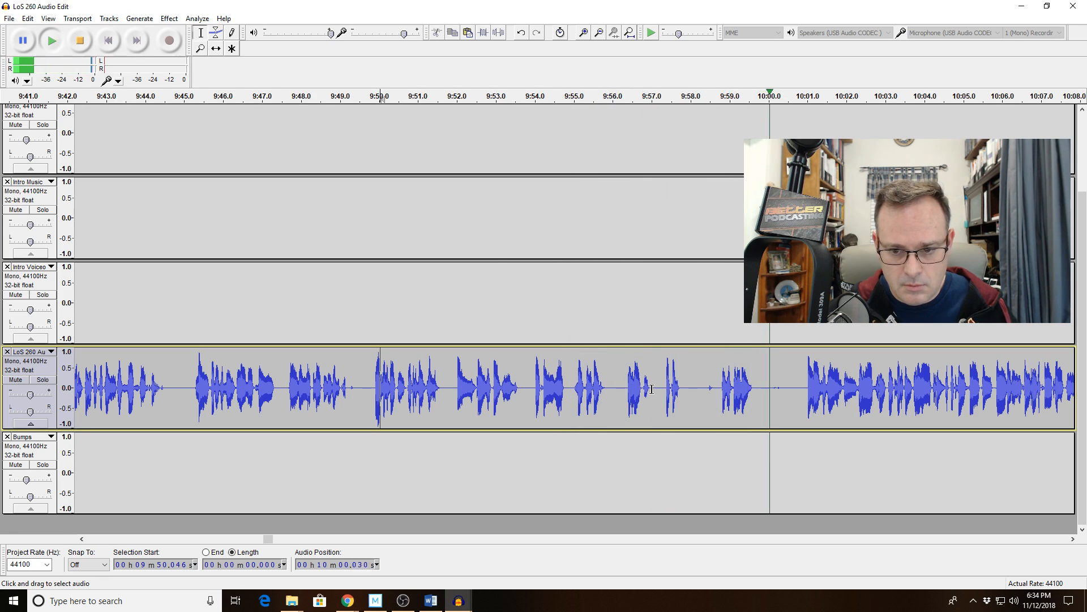
# Stop playback and delete about 0.8 s of unwanted speech starting at 00:09:57.004
pyautogui.moveTo(652, 390); pyautogui.dragTo(683, 391)
pyautogui.press('space')
pyautogui.press('Delete')
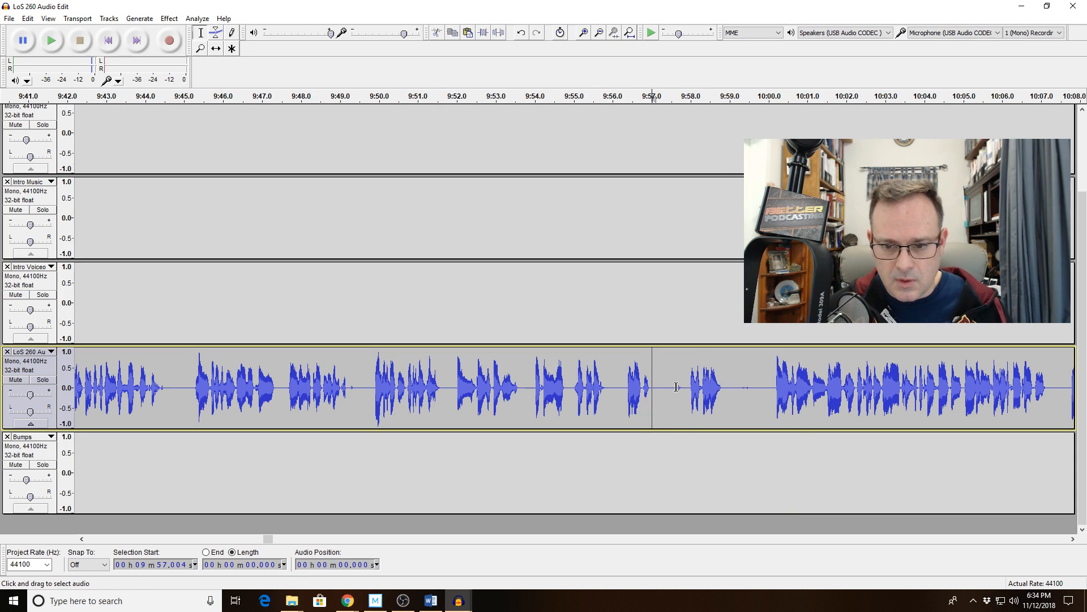
# Shorten the pauses before and after the short phrase near 9:58 in the LoS 260 audio track and play the result
pyautogui.press('Delete')
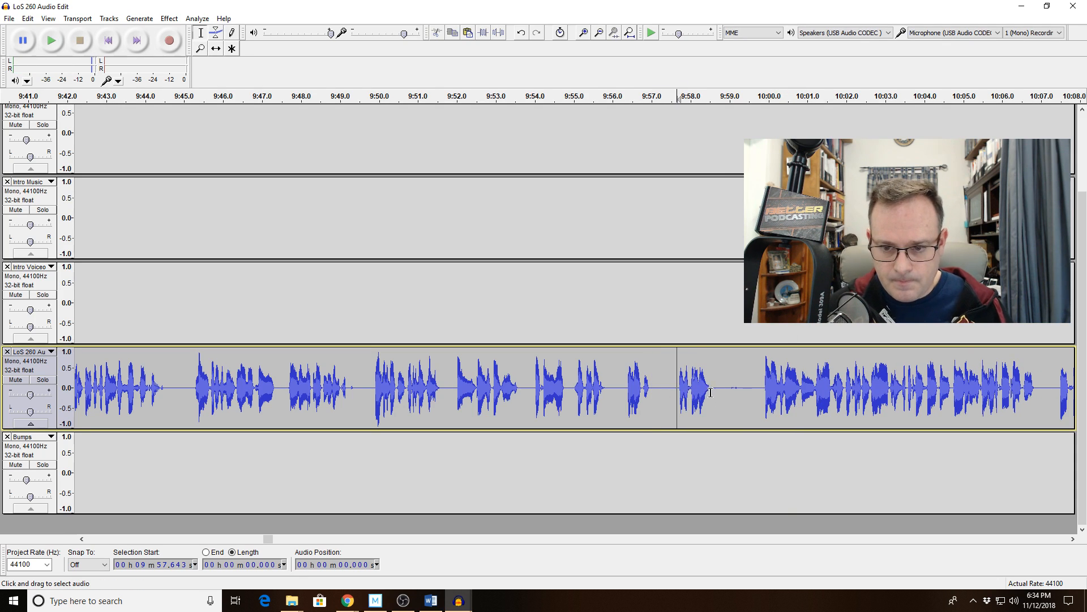
pyautogui.moveTo(716, 390); pyautogui.dragTo(738, 397)
pyautogui.press('Delete')
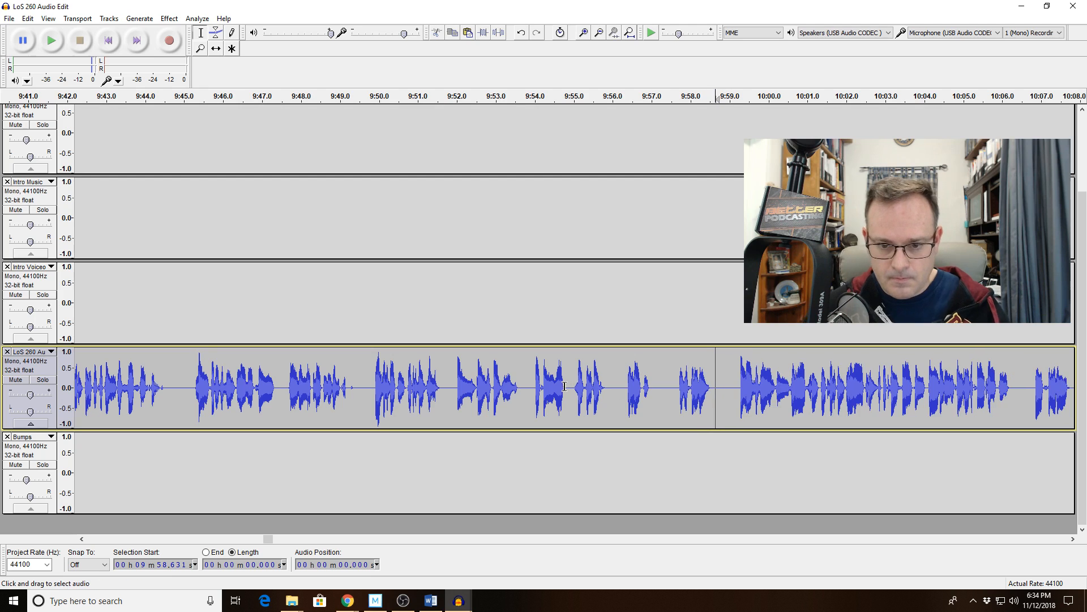
pyautogui.press('space')
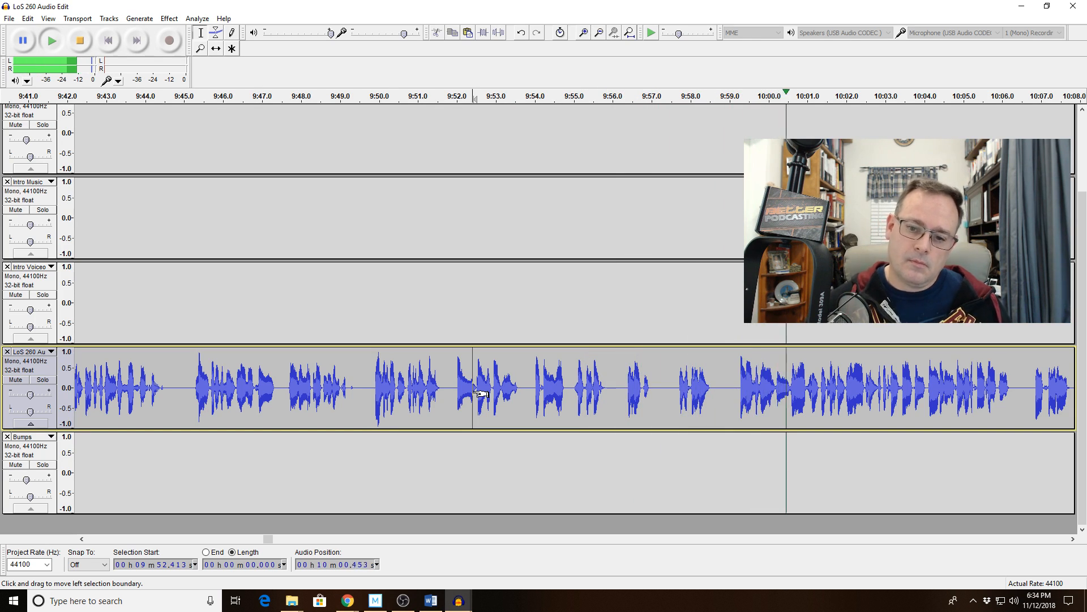
# Insert 0.3 seconds of generated silence into the pause at about 9:58.8
pyautogui.click(722, 374)
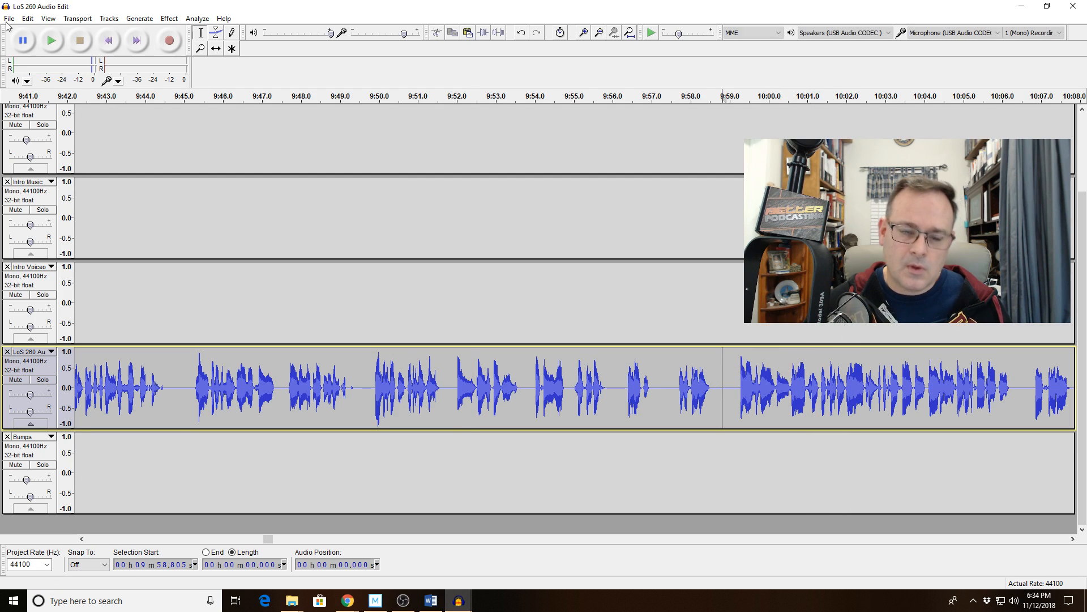
pyautogui.click(136, 20)
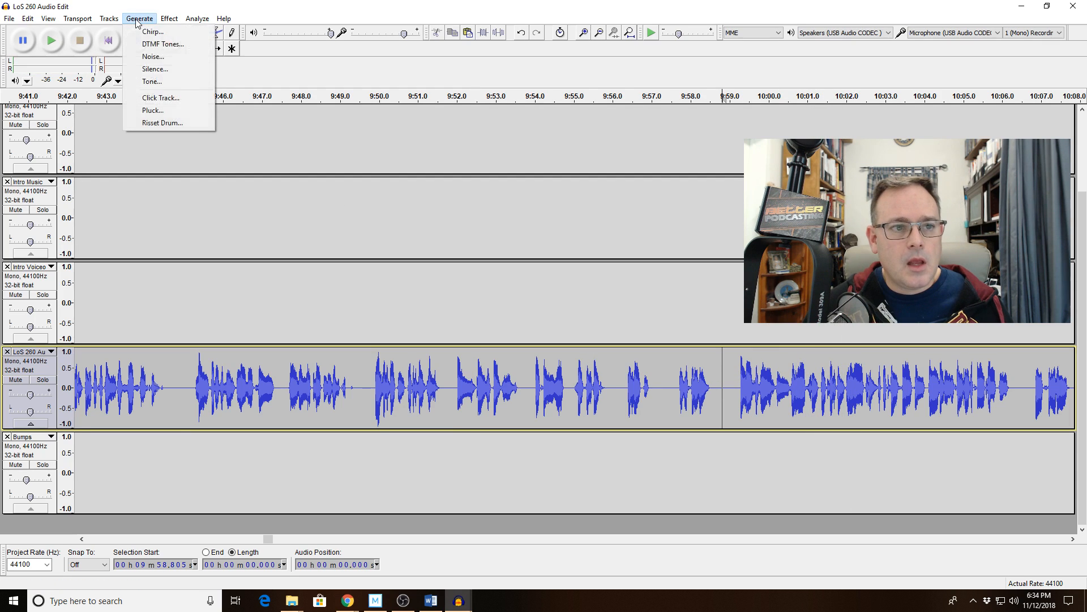
pyautogui.click(149, 69)
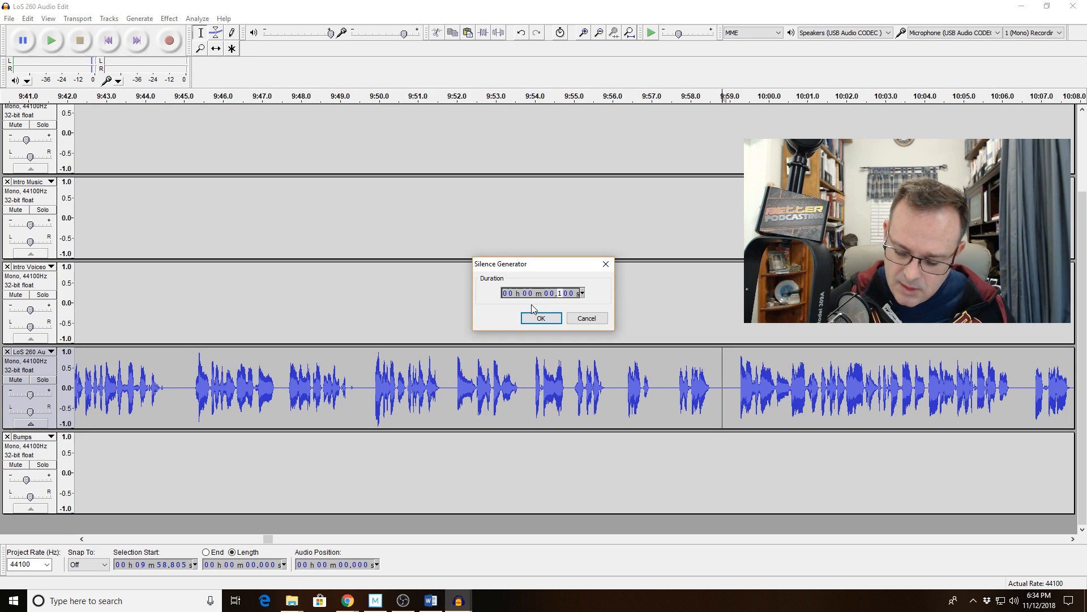
pyautogui.write('3')
pyautogui.press('Return')
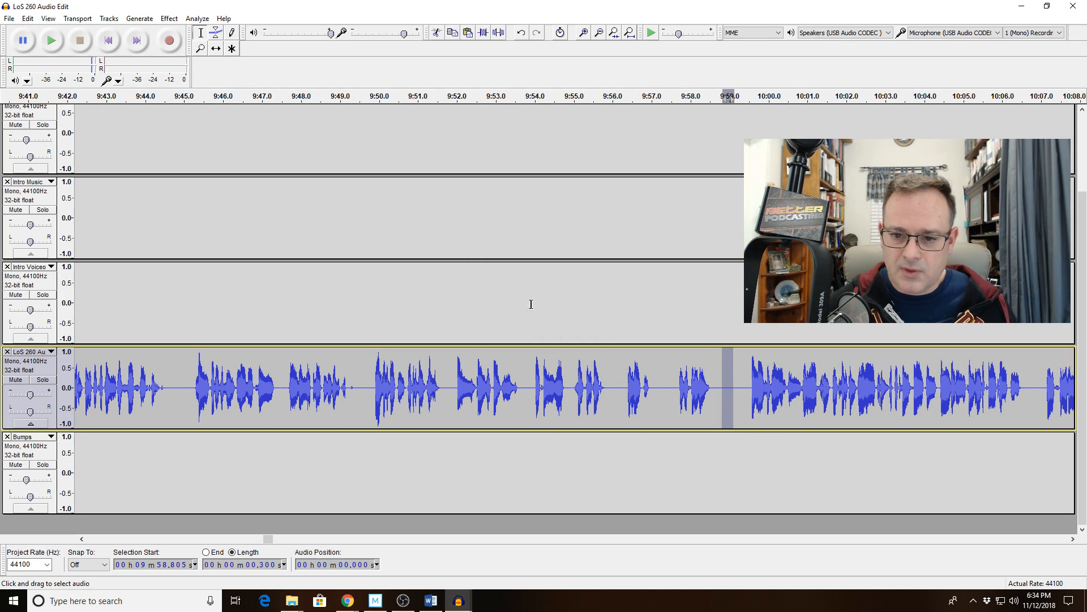
# Play the passage from about 9:54.9 and insert another 0.2 seconds of generated silence at about 9:59.1
pyautogui.click(608, 383)
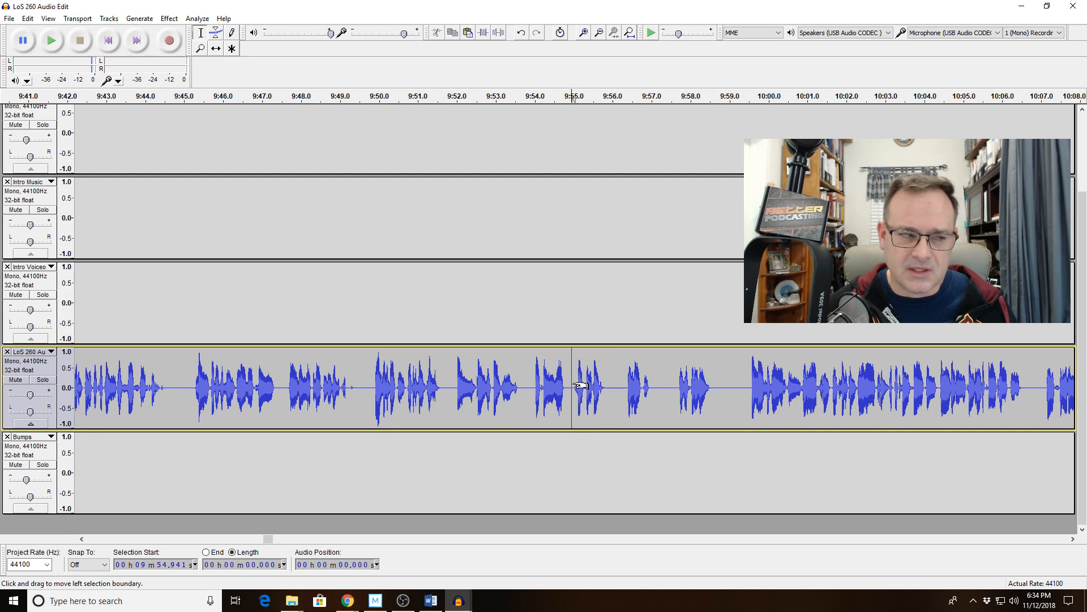
pyautogui.press('space')
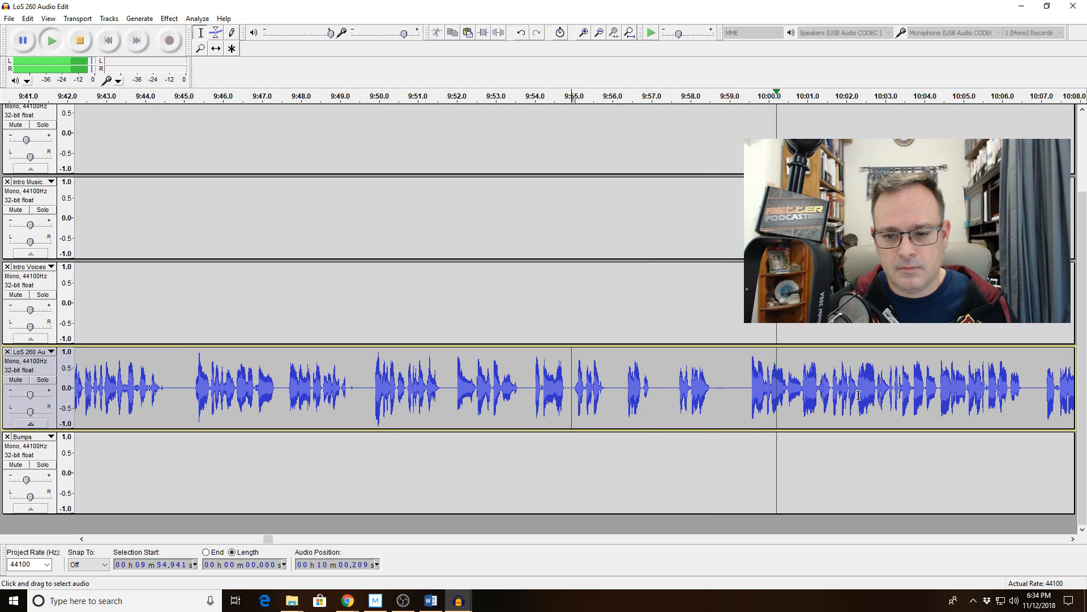
pyautogui.press('space')
pyautogui.click(139, 18)
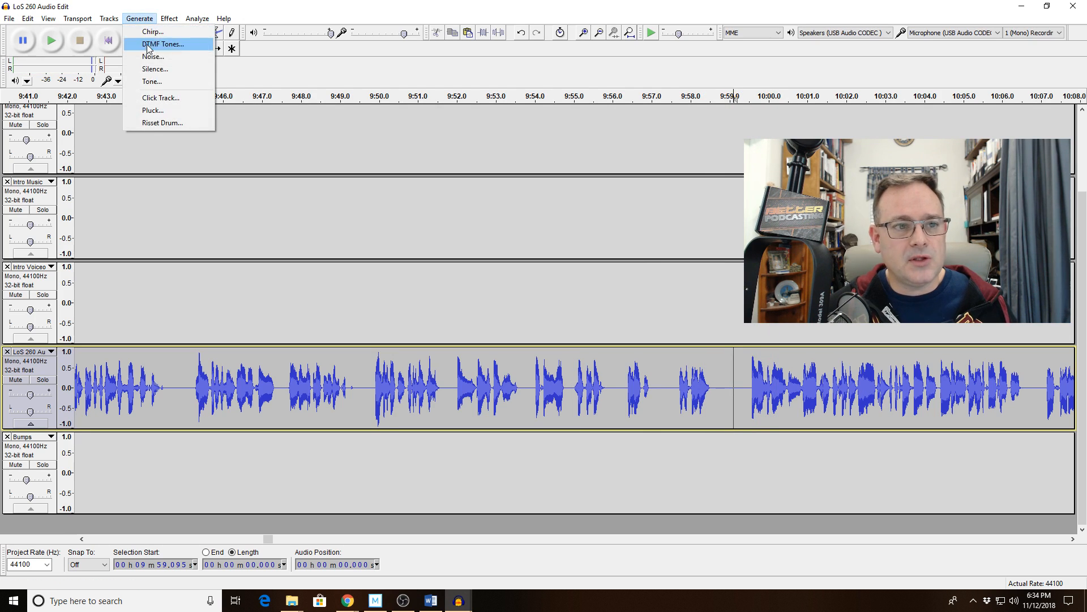
pyautogui.click(155, 67)
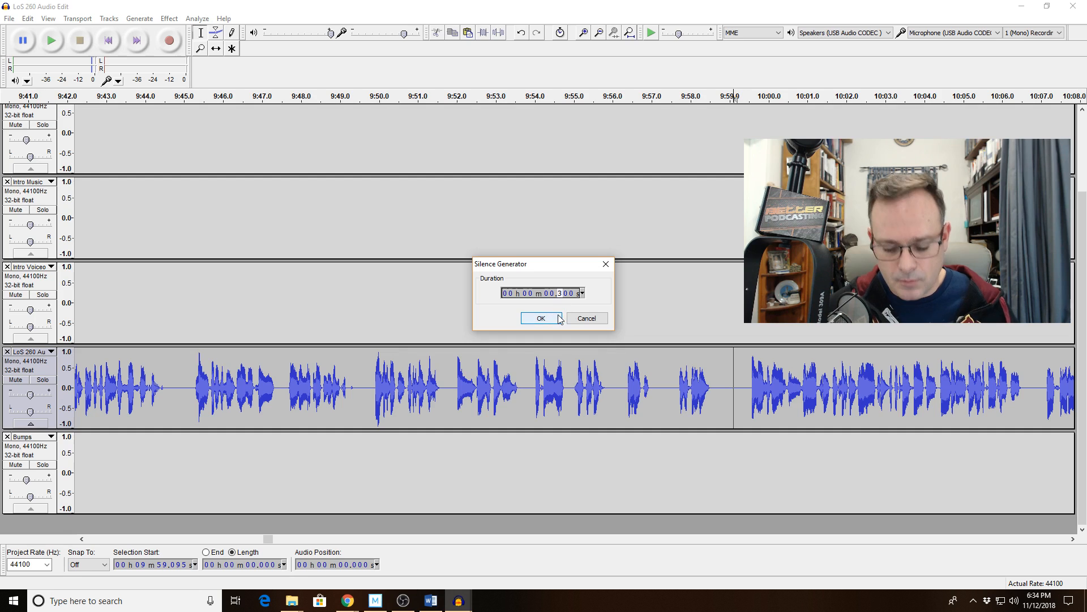
pyautogui.click(541, 318)
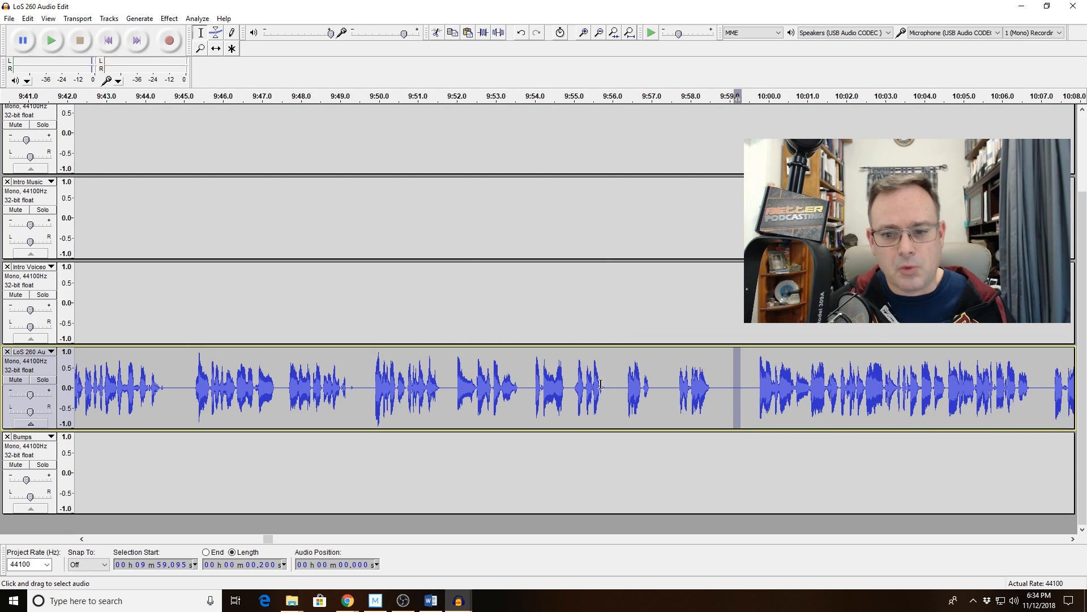
# Listen from about 9:52.8 and add a further 0.2 seconds of generated silence at about 9:59.14
pyautogui.click(582, 387)
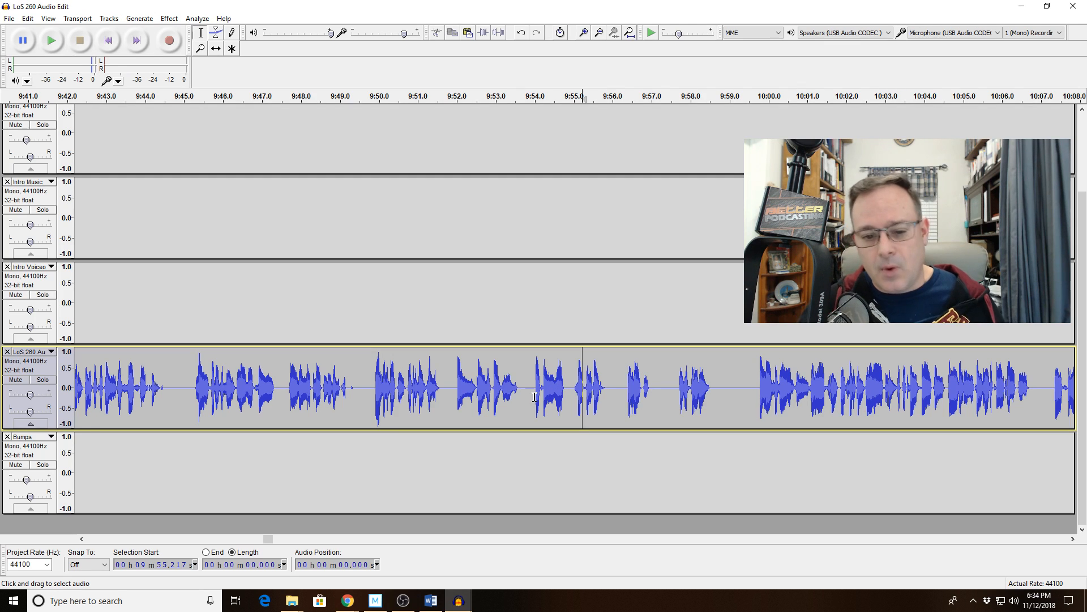
pyautogui.click(487, 395)
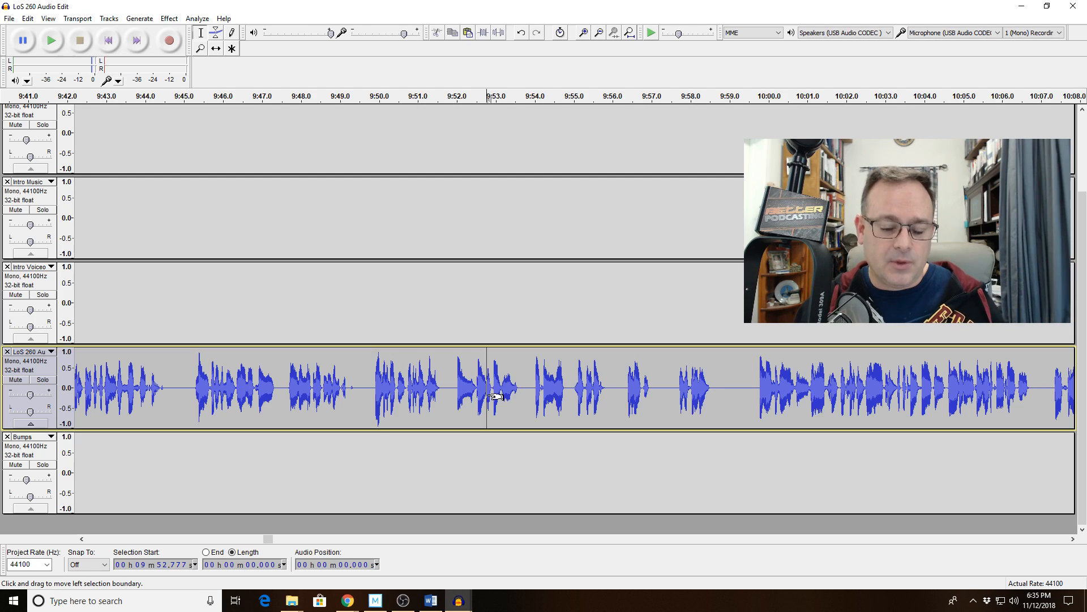
pyautogui.press('space')
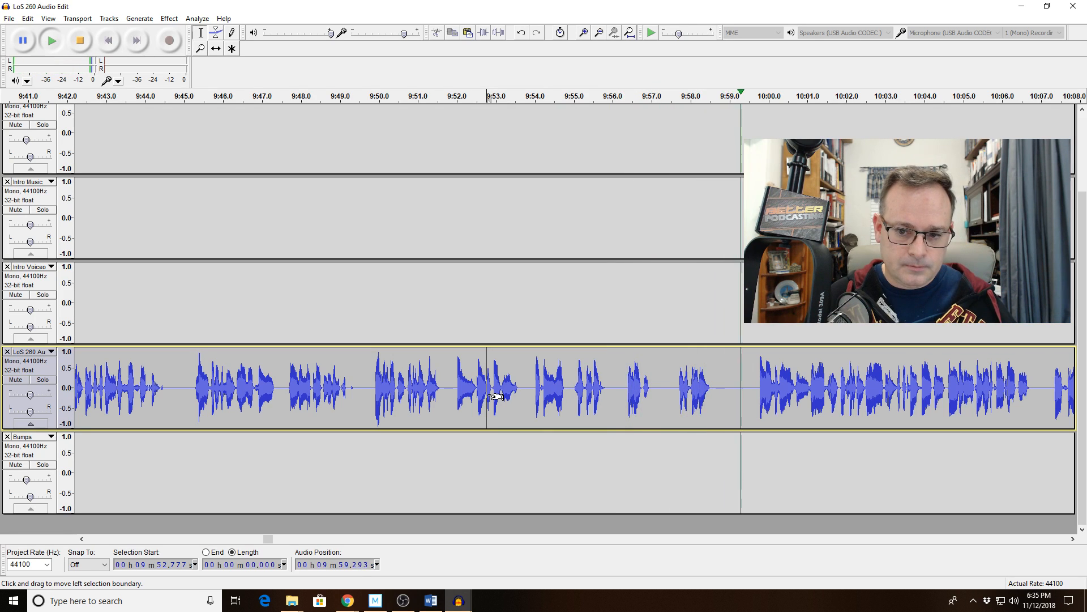
pyautogui.click(735, 377)
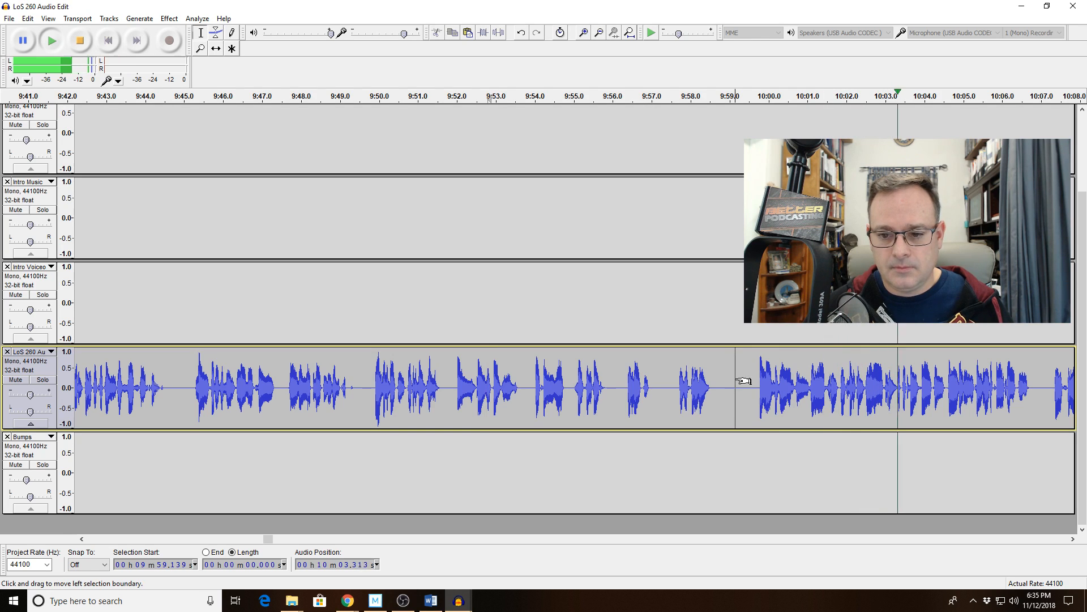
pyautogui.press('space')
pyautogui.click(139, 18)
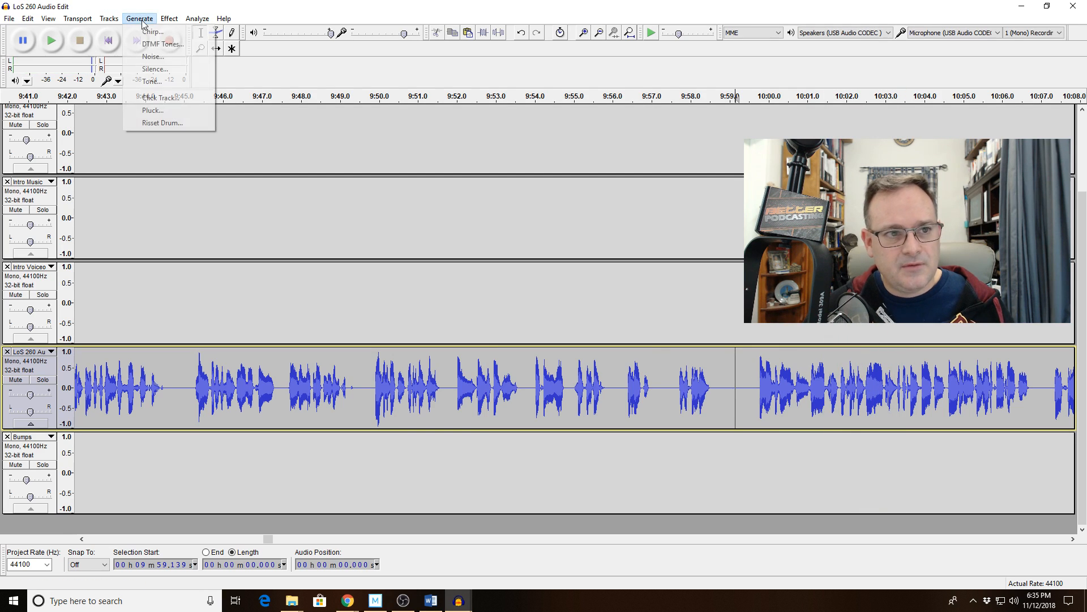
pyautogui.click(152, 69)
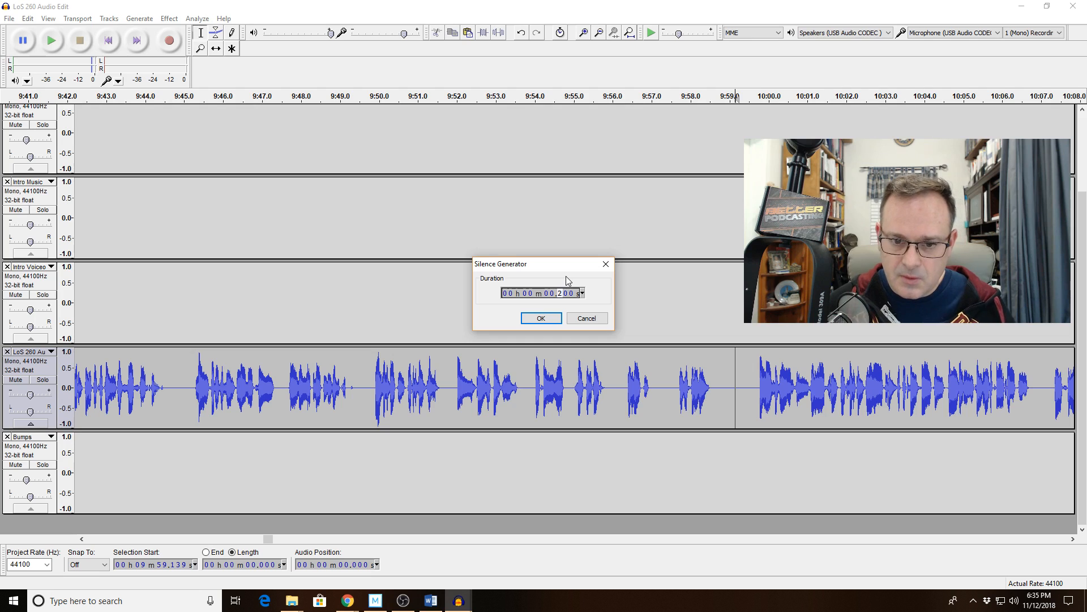
pyautogui.click(541, 317)
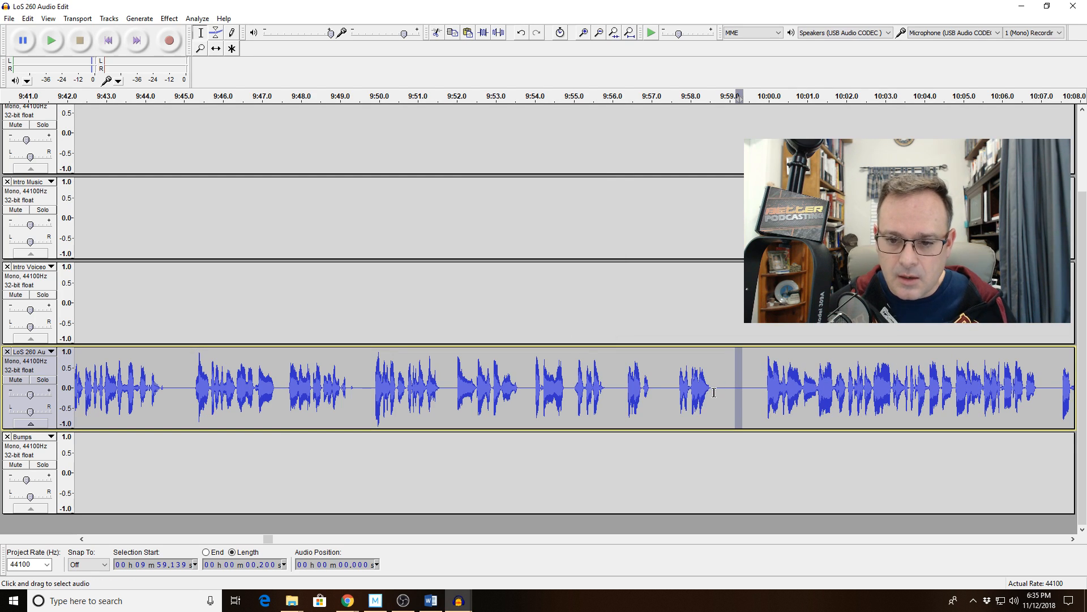
# Measure the lengthened pause after the short phrase near 9:58 and play the track onward from about 9:55.5
pyautogui.moveTo(712, 389); pyautogui.dragTo(765, 396)
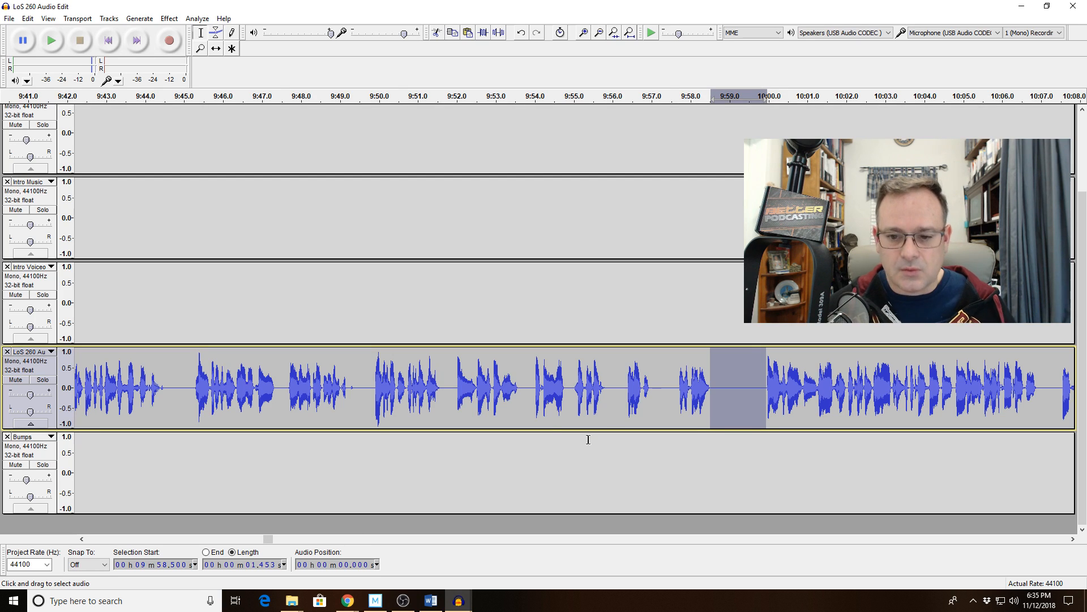
pyautogui.click(592, 390)
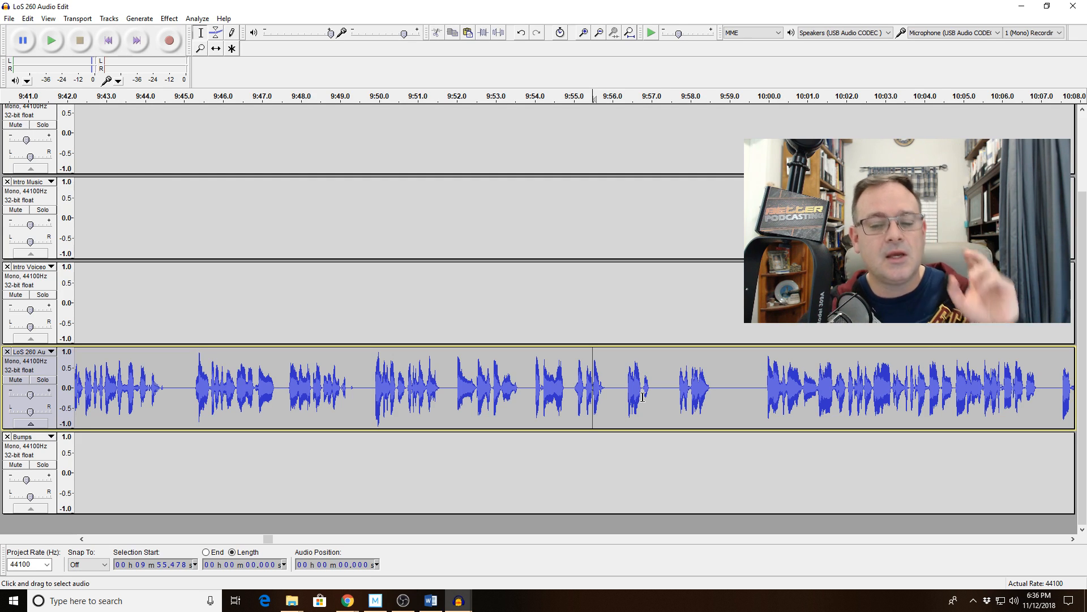
pyautogui.press('space')
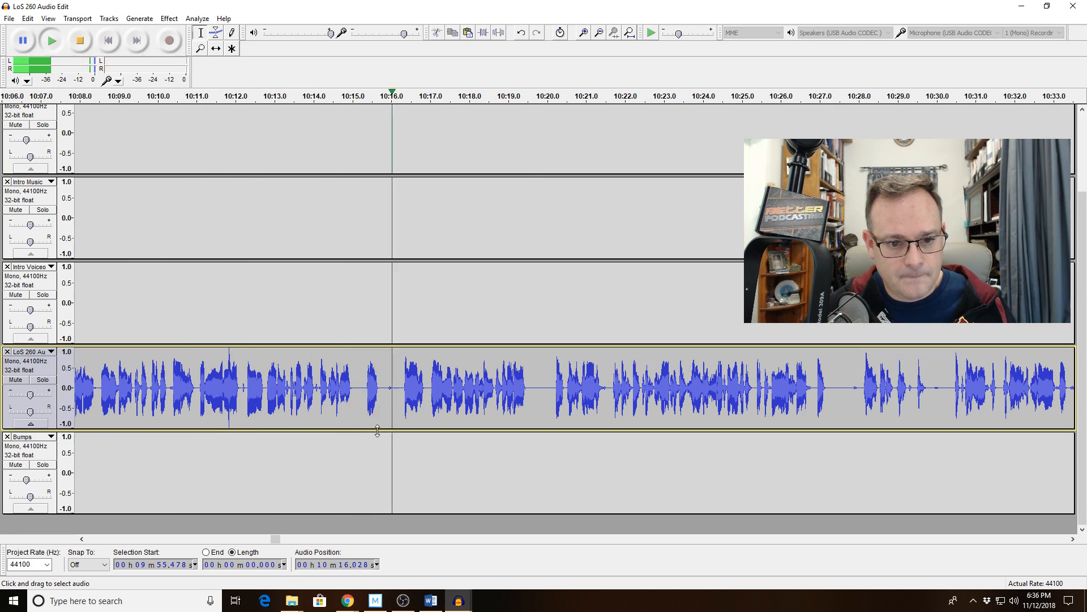
# Silence the small noise, about 0.22 seconds long, in the pause at about 10:15.9 and listen from about 10:14.2
pyautogui.click(388, 390)
pyautogui.moveTo(391, 390); pyautogui.dragTo(394, 391)
pyautogui.press('space')
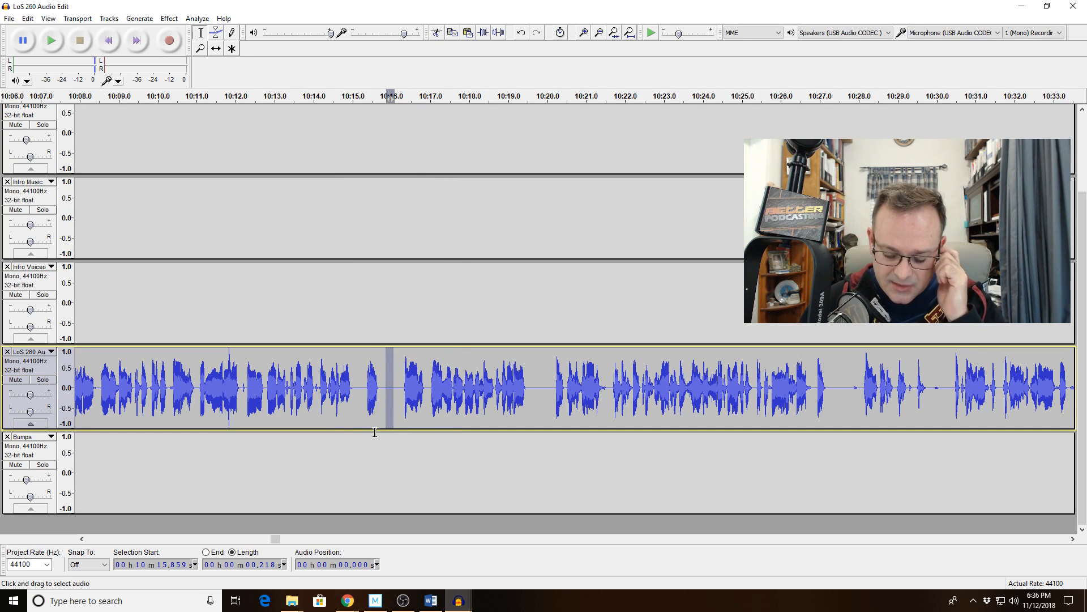
pyautogui.click(322, 393)
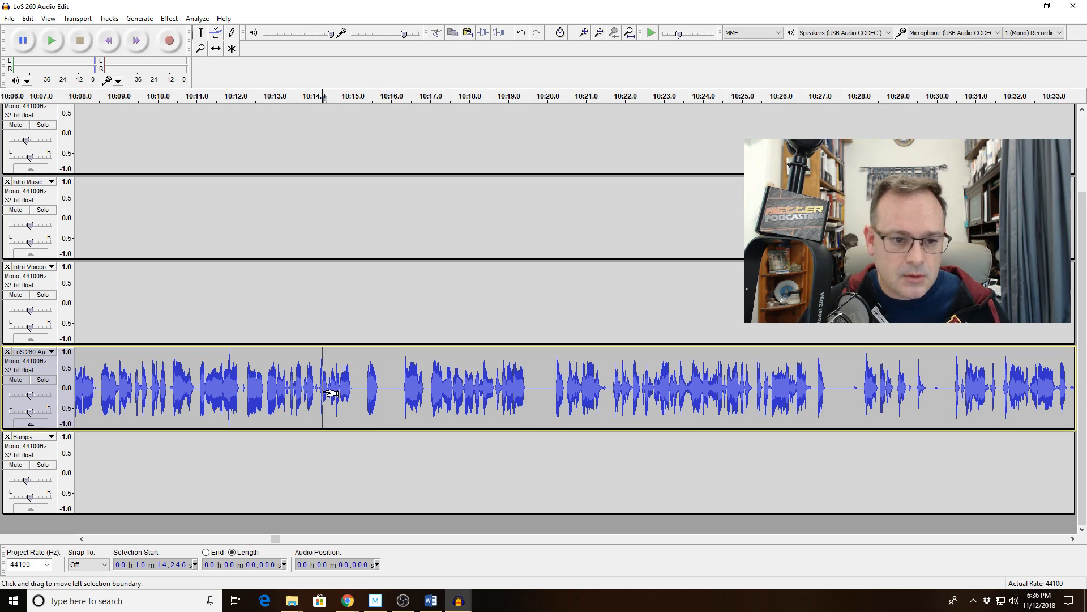
pyautogui.press('space')
pyautogui.press('space')
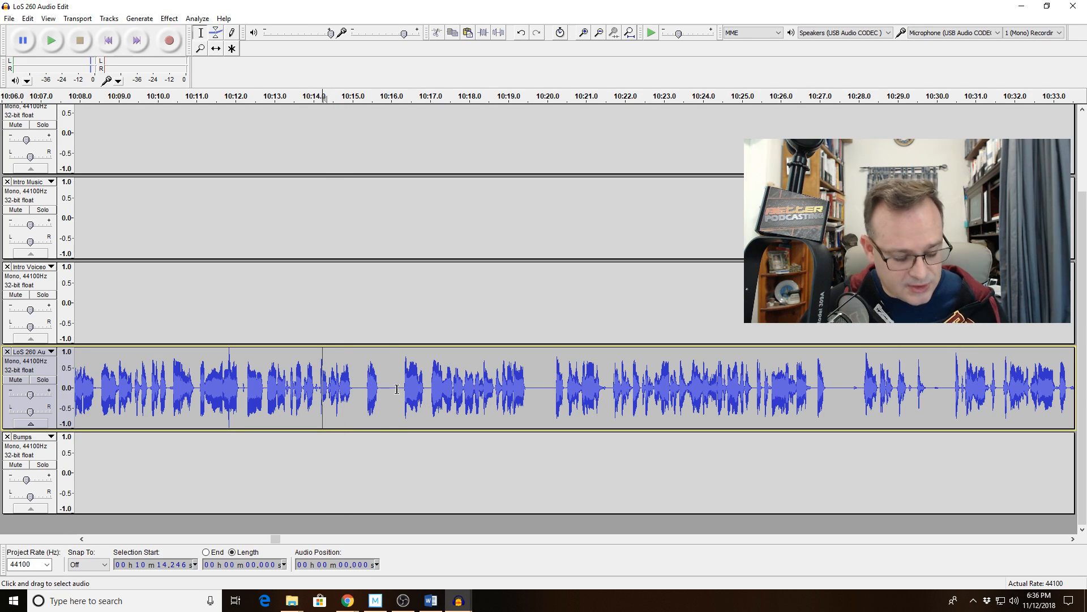
# Undo the last silencing, replace the reselected noise with generated silence of the same duration, and play from about 10:14.3
pyautogui.hotkey('ctrl', 'z')
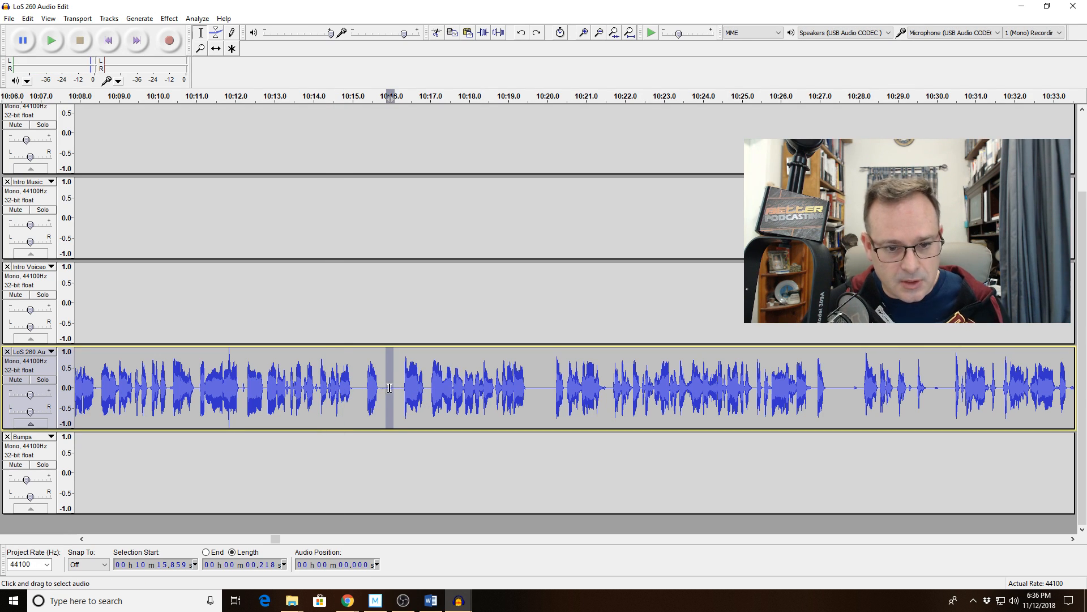
pyautogui.click(146, 19)
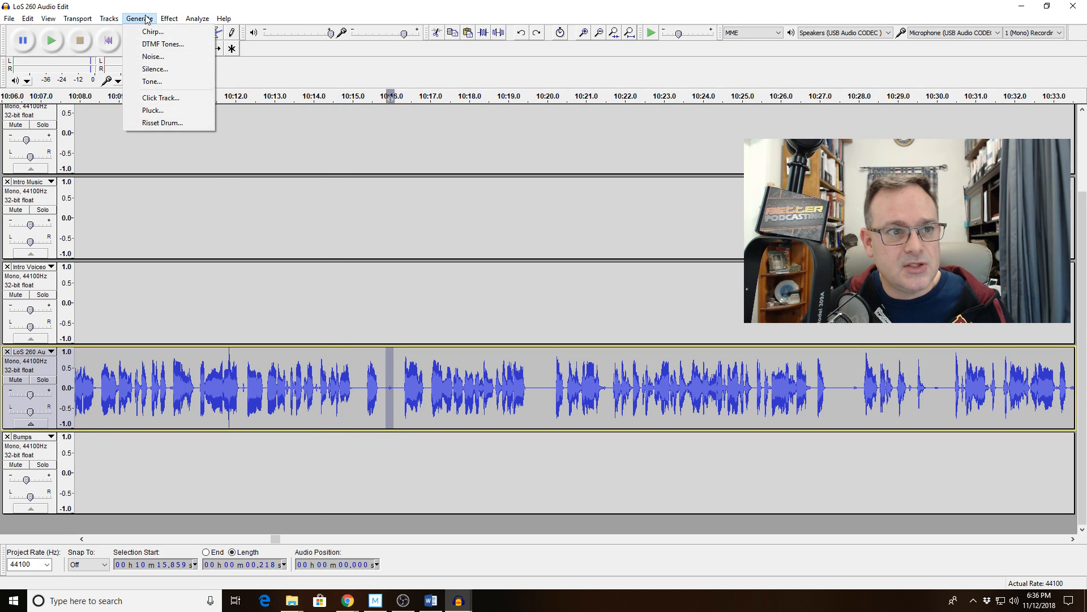
pyautogui.click(154, 71)
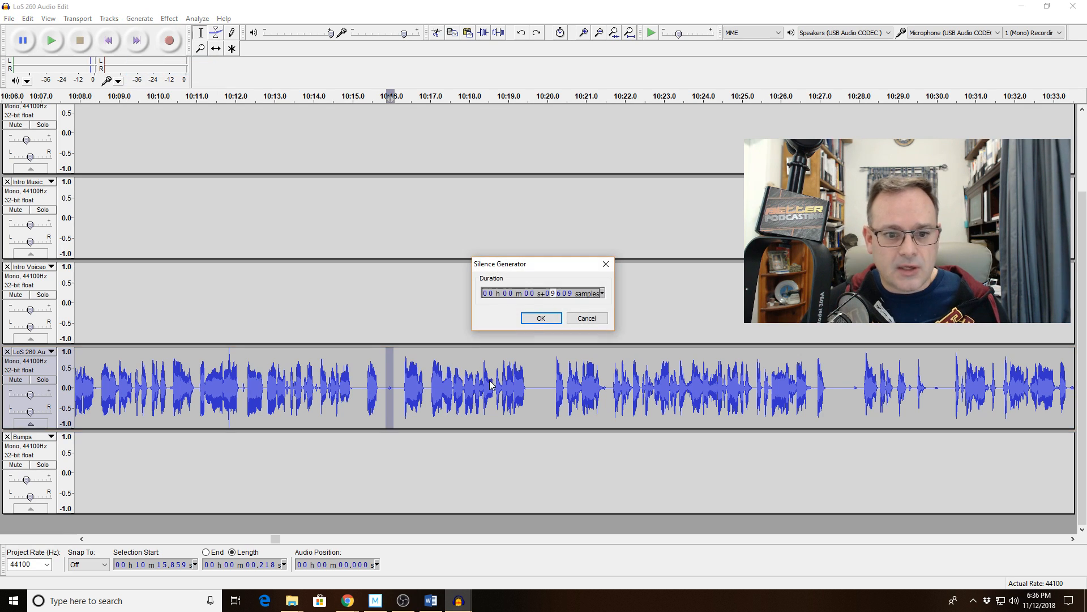
pyautogui.click(541, 317)
pyautogui.click(324, 395)
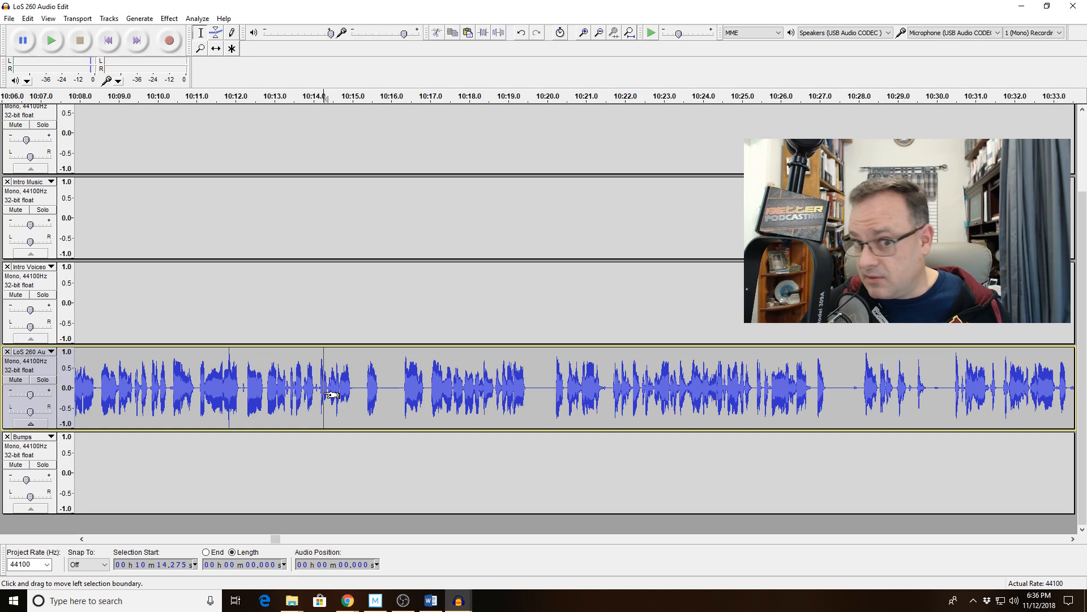
pyautogui.press('space')
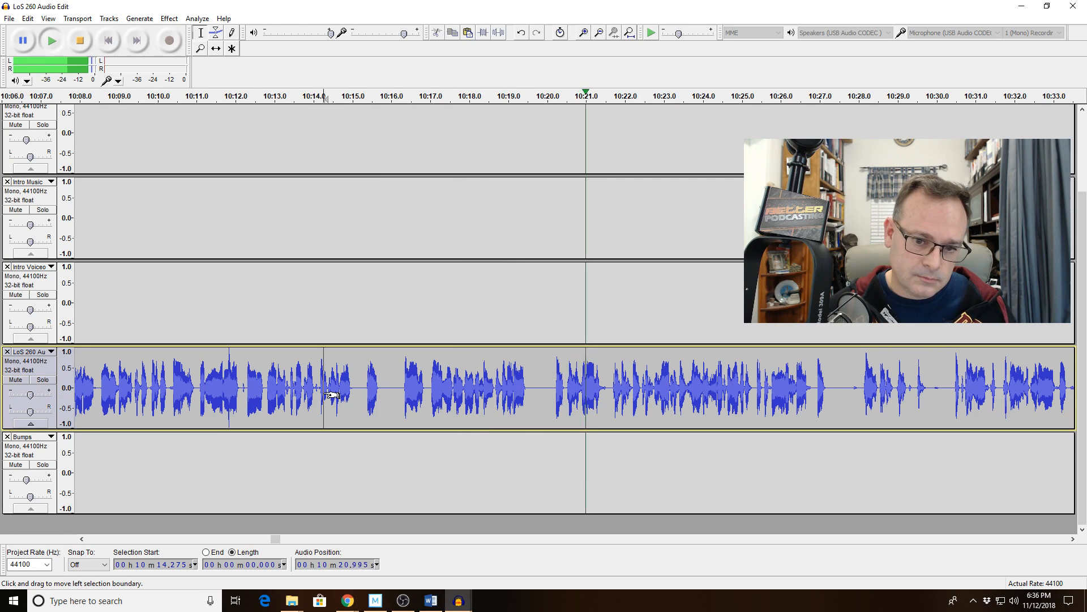
# Shorten the pause at about 10:27.8 by deleting about 0.2 seconds and listen from about 10:26.1
pyautogui.click(661, 539)
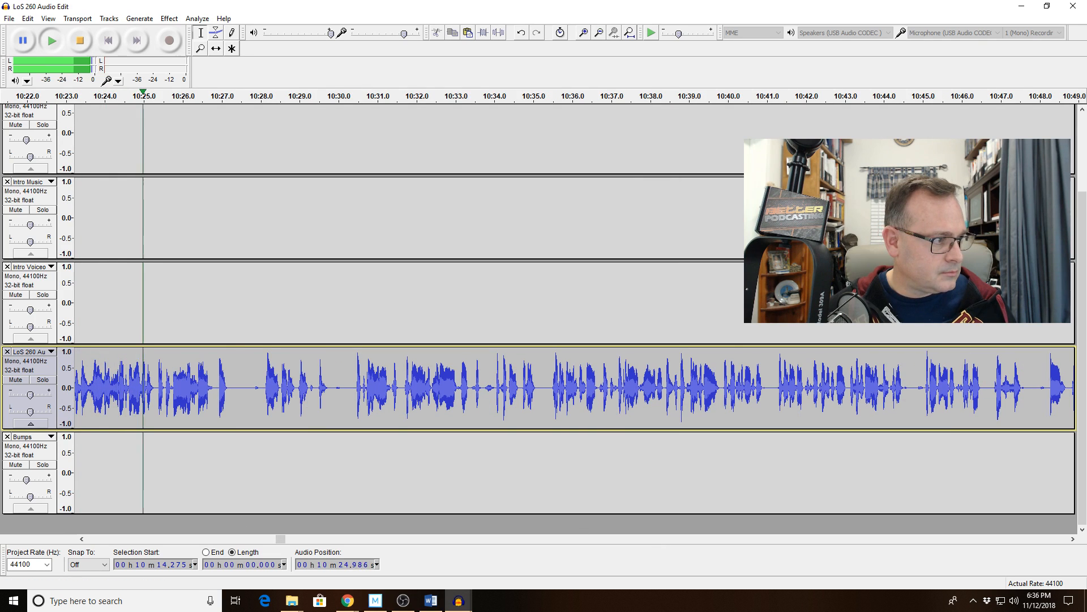
pyautogui.hotkey('alt', 'Tab')
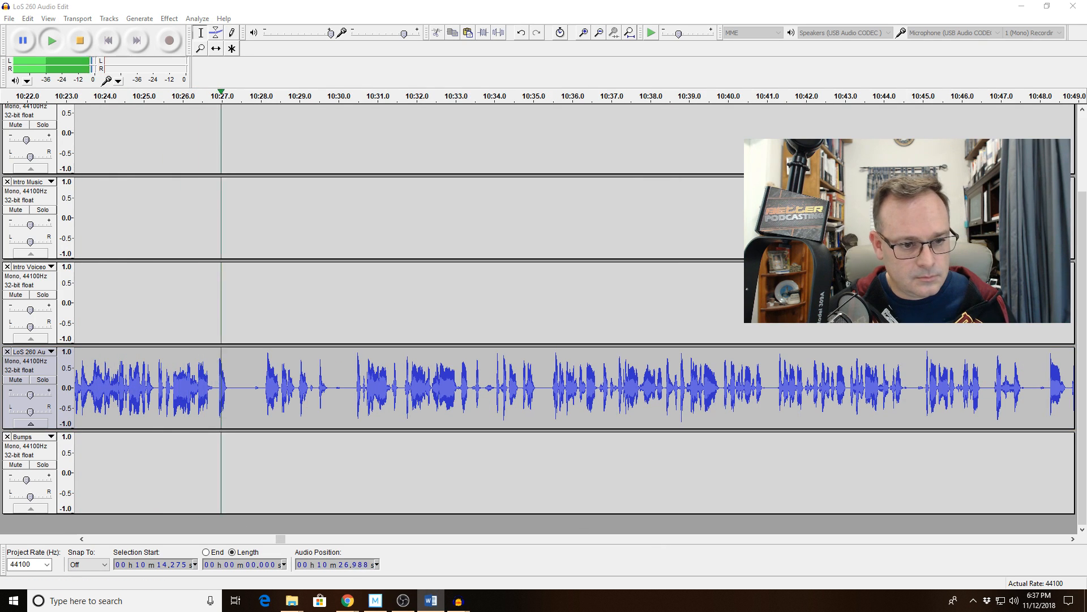
pyautogui.click(254, 391)
pyautogui.moveTo(254, 391); pyautogui.dragTo(261, 391)
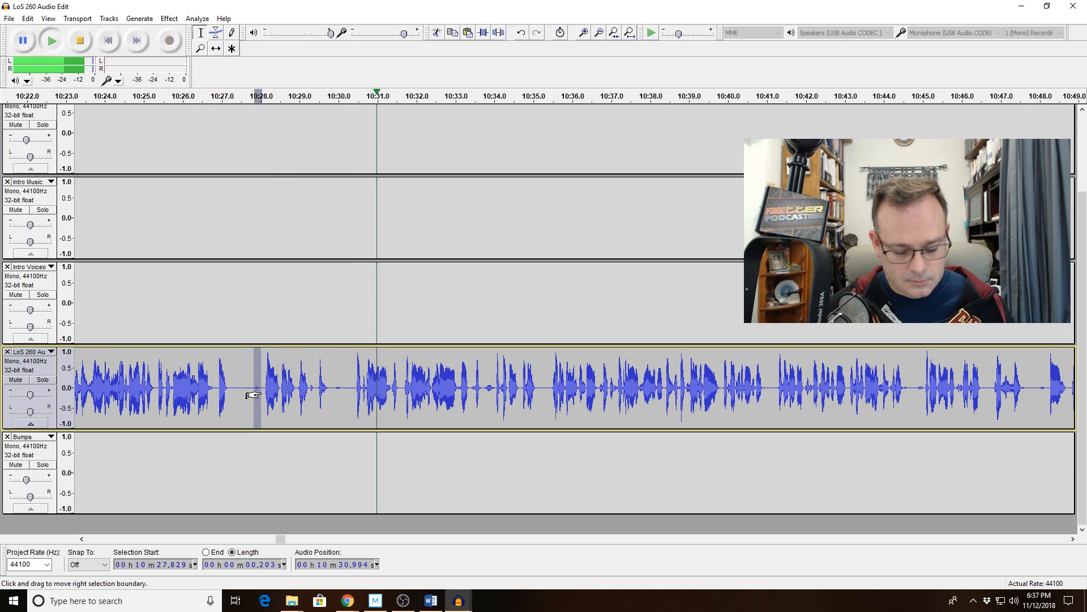
pyautogui.press('space')
pyautogui.press('Delete')
pyautogui.press('pageup')
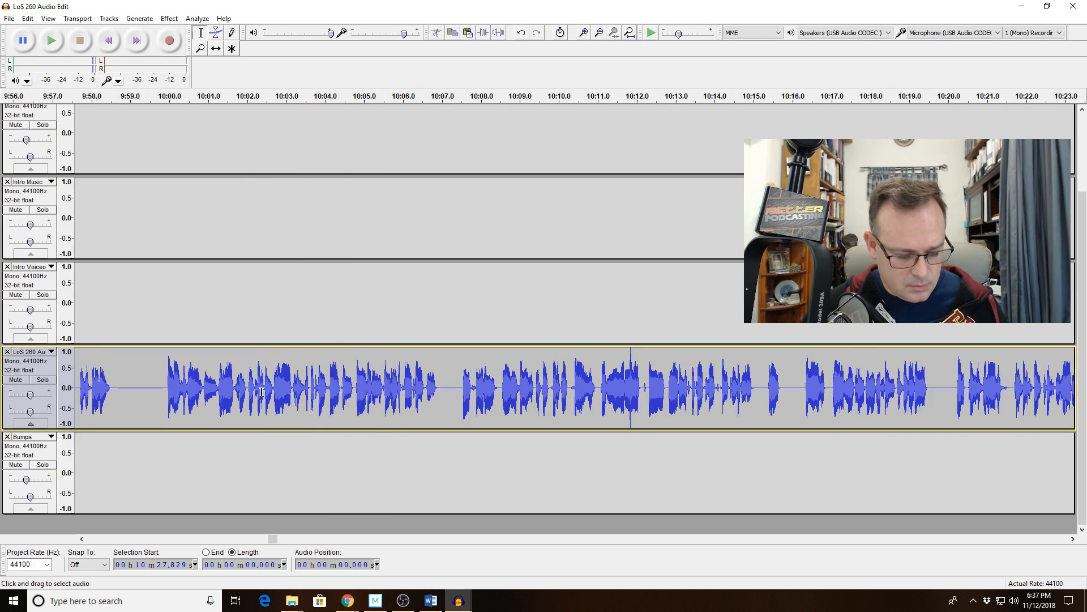
pyautogui.press('pagedown')
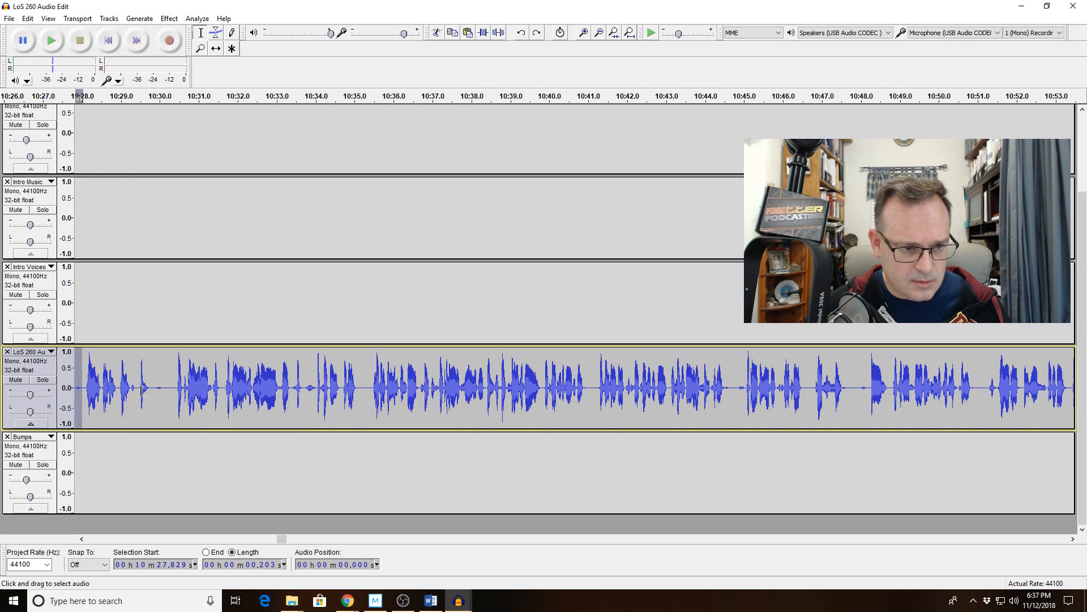
pyautogui.press('Delete')
pyautogui.moveTo(104, 387); pyautogui.dragTo(64, 387)
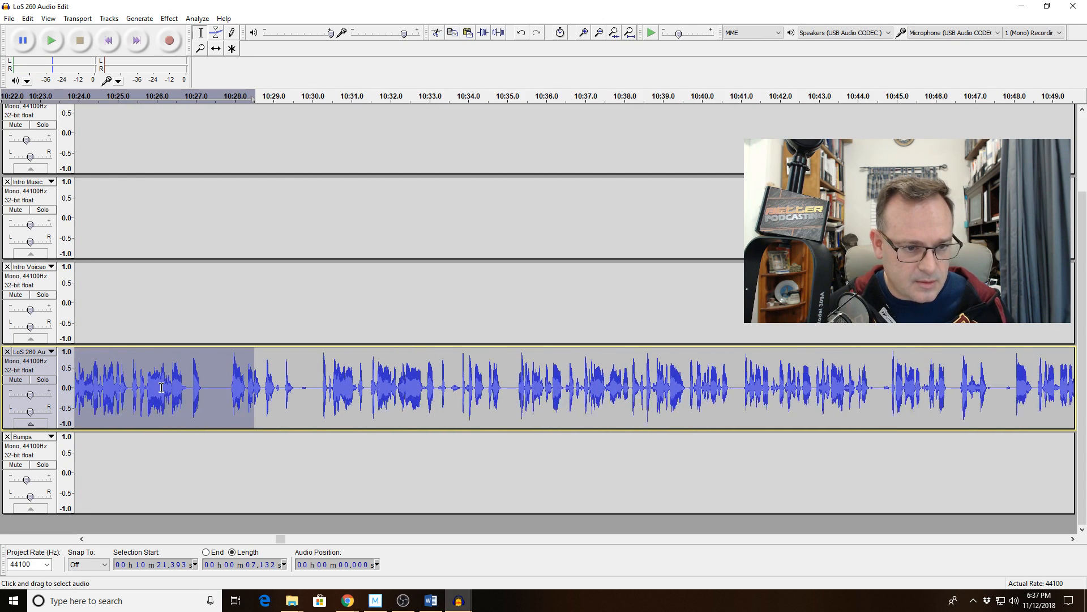
pyautogui.click(159, 387)
pyautogui.press('space')
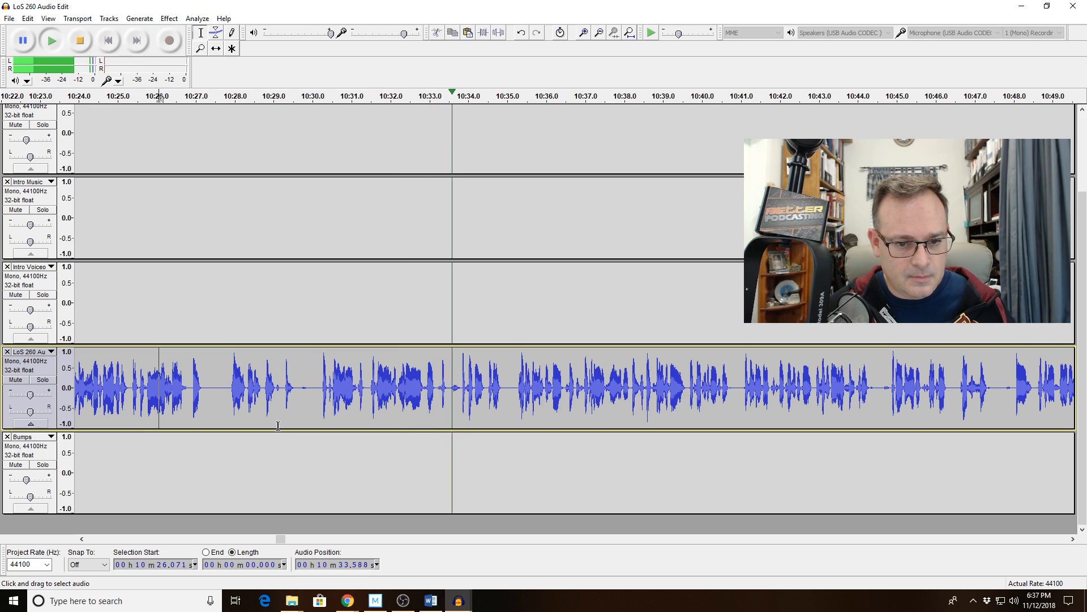
# Select the stretch from about 10:30.1 to 10:35.8, enlarge it to fill the view and listen to its beginning
pyautogui.click(396, 391)
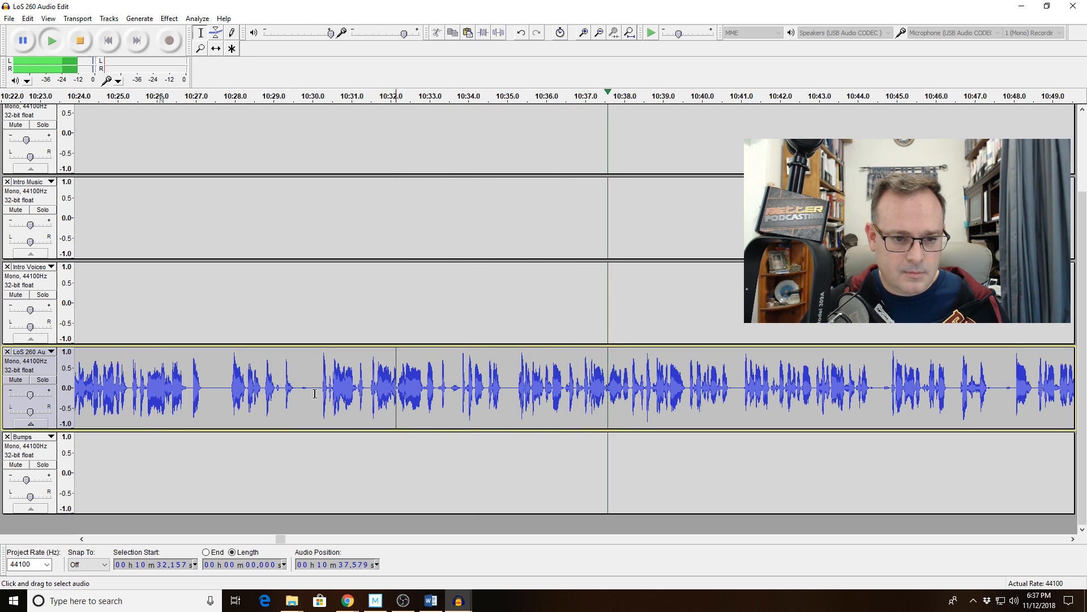
pyautogui.moveTo(315, 391); pyautogui.dragTo(420, 391)
pyautogui.keyDown('shift'); pyautogui.click(539, 390); pyautogui.keyUp('shift')
pyautogui.press('space')
pyautogui.click(613, 34)
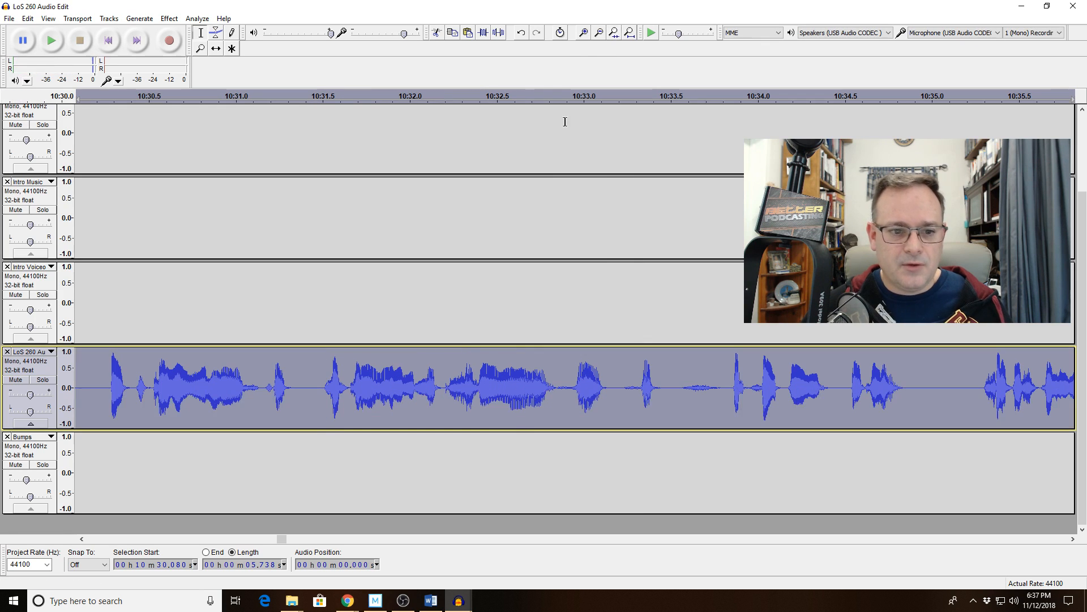
pyautogui.press('space')
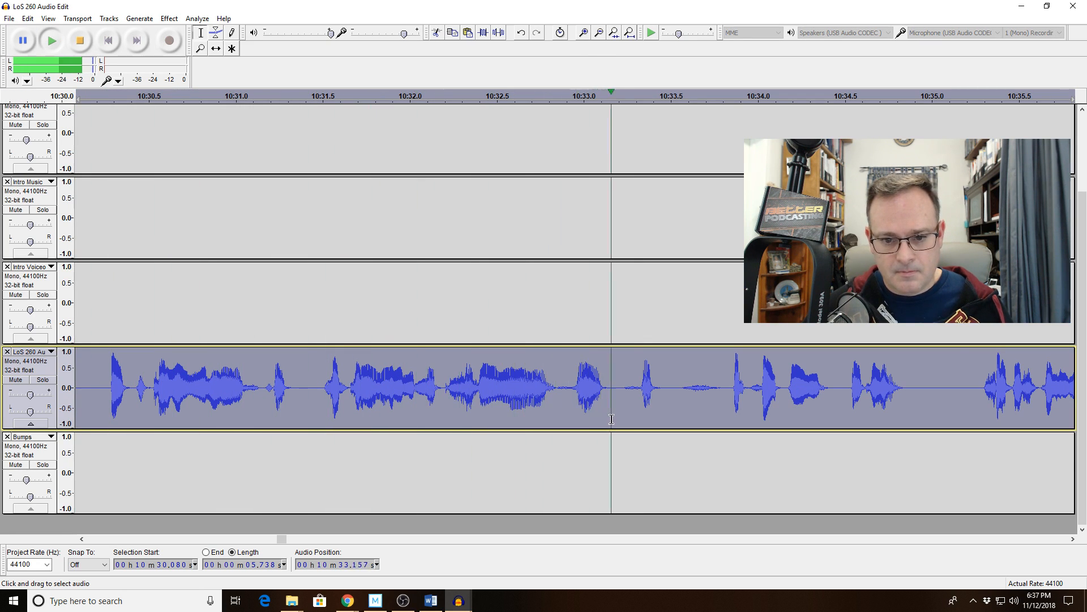
pyautogui.press('space')
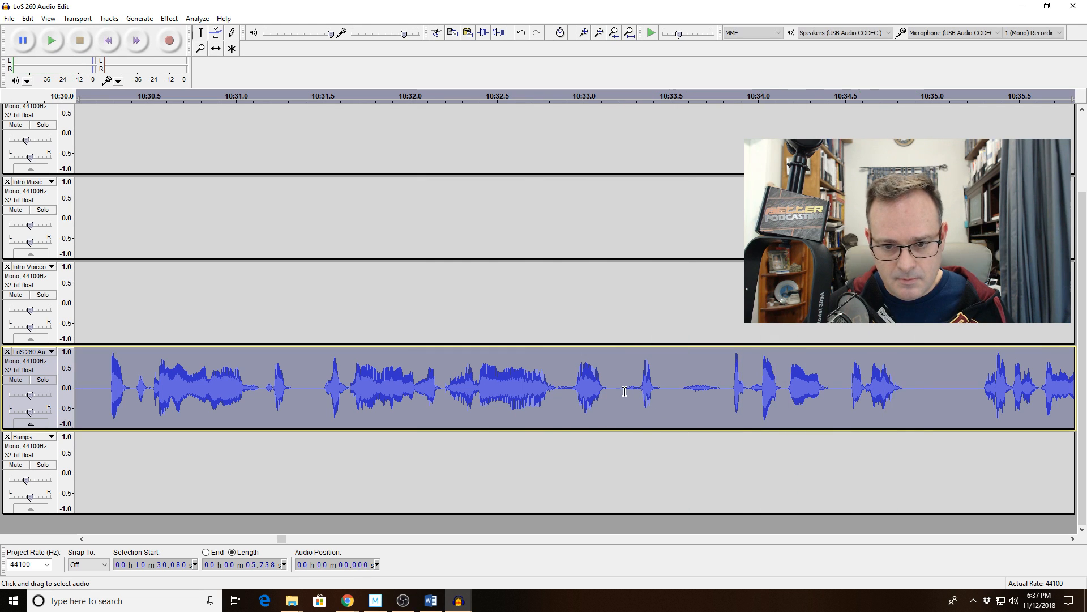
# Audition and delete the unwanted sounds, about 0.6 seconds long, at about 10:33.2 and listen from about 10:32.1
pyautogui.moveTo(622, 400); pyautogui.dragTo(726, 400)
pyautogui.press('space')
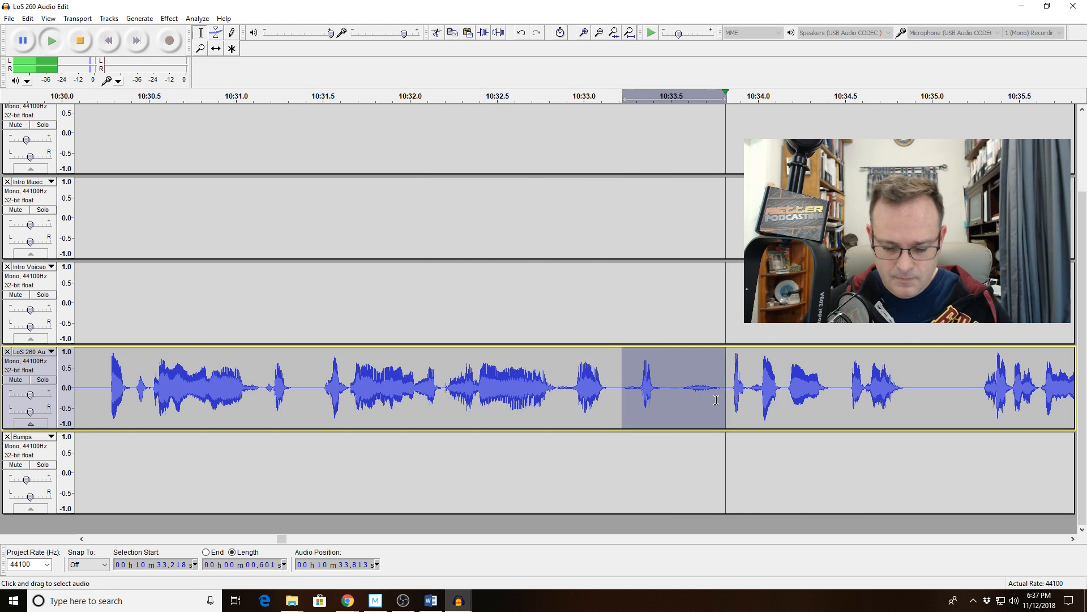
pyautogui.press('space')
pyautogui.press('Delete')
pyautogui.click(422, 358)
pyautogui.press('space')
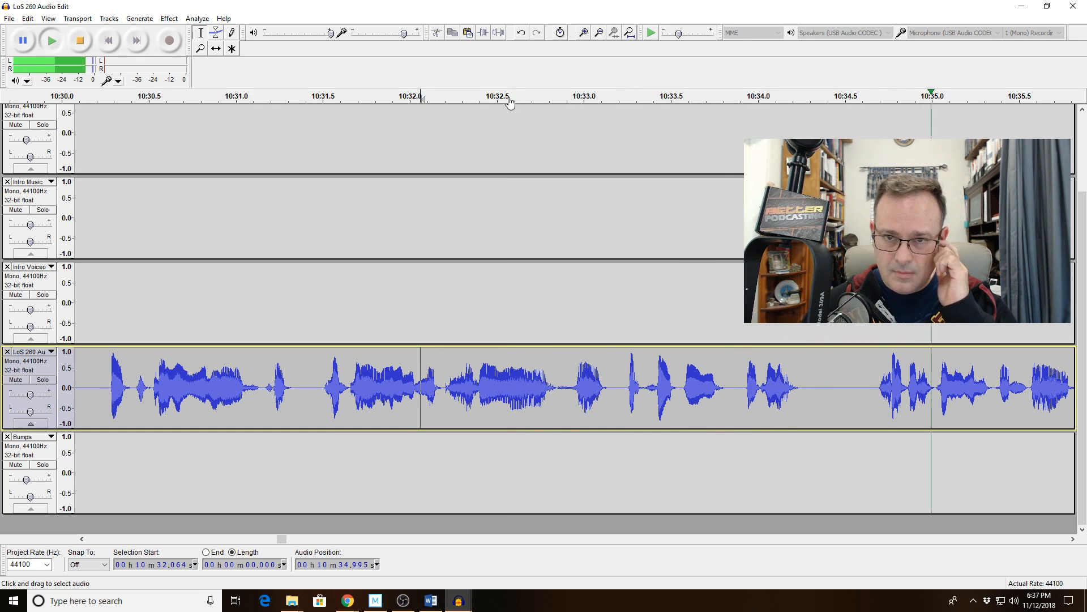
# Delete the unwanted sound, about 0.33 seconds long, at about 10:37.6 and check the cut from about 10:37.1
pyautogui.click(598, 34)
pyautogui.click(598, 34)
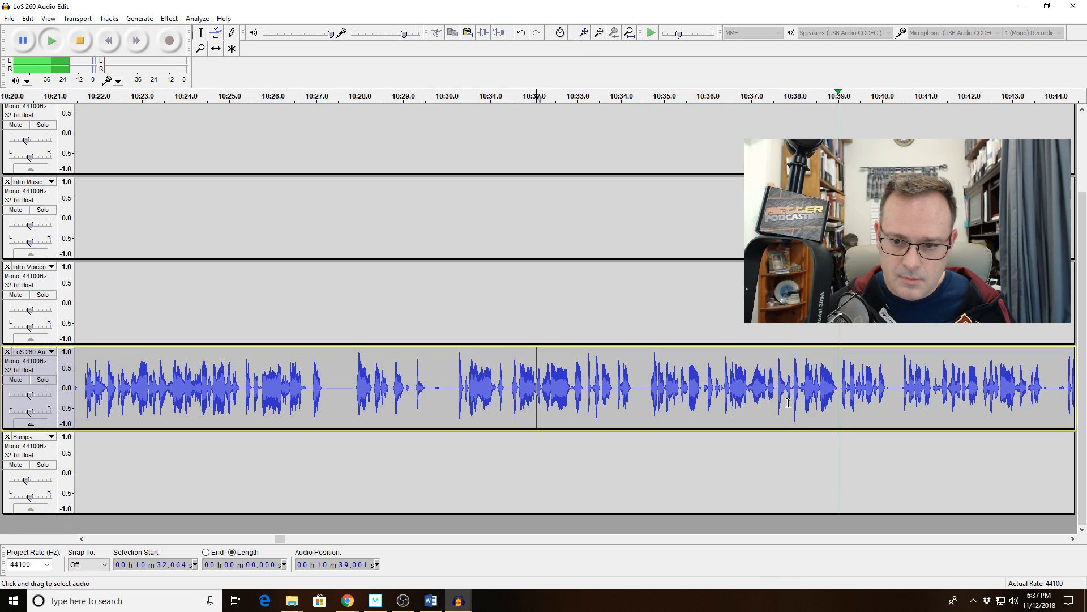
pyautogui.moveTo(753, 396); pyautogui.dragTo(860, 396)
pyautogui.click(614, 32)
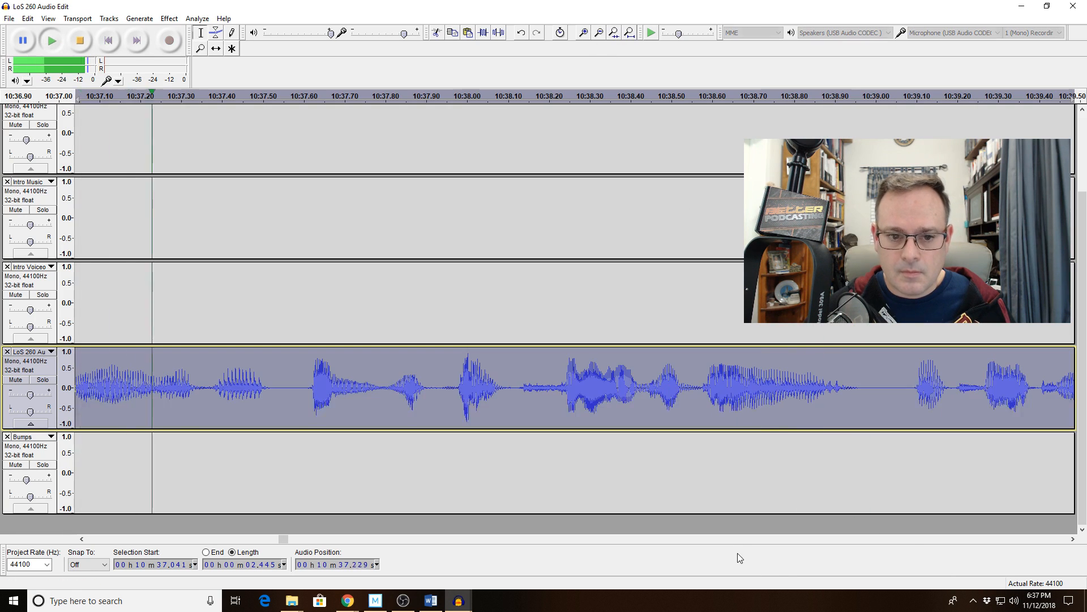
pyautogui.press('space')
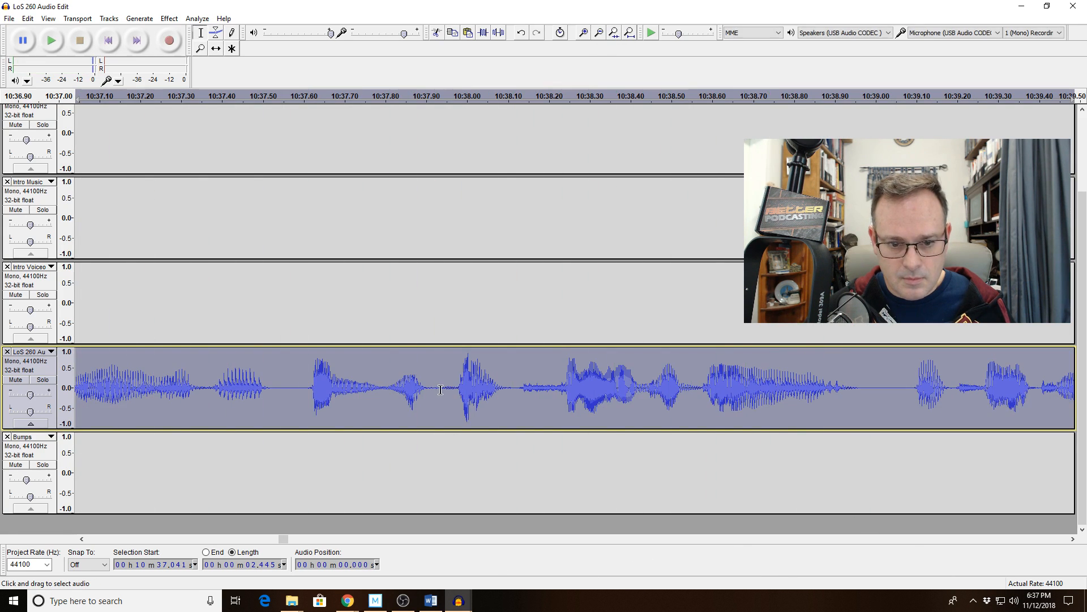
pyautogui.moveTo(437, 388); pyautogui.dragTo(304, 395)
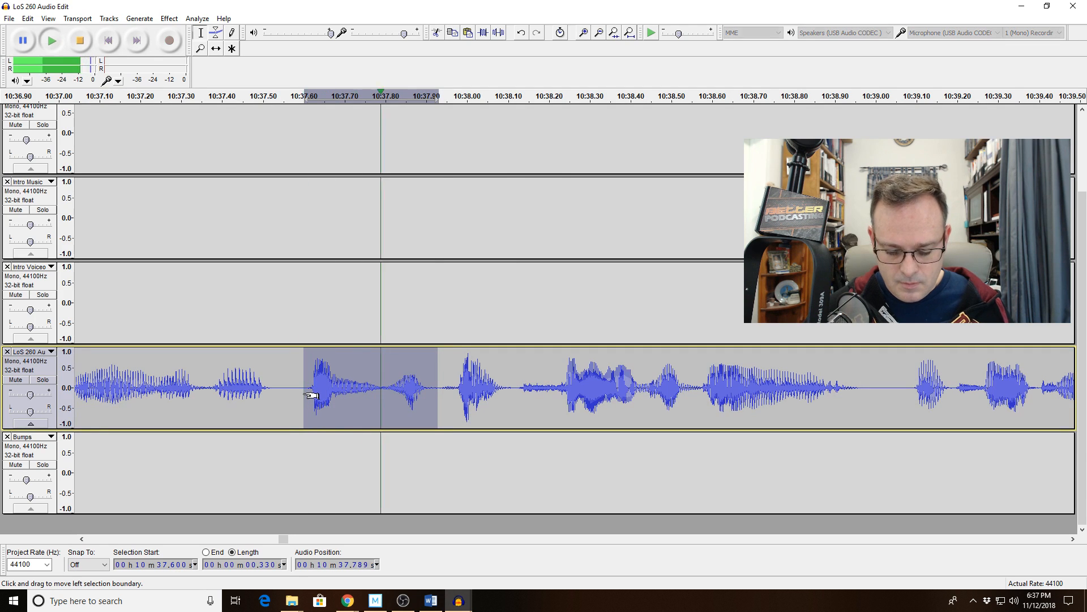
pyautogui.press('Delete')
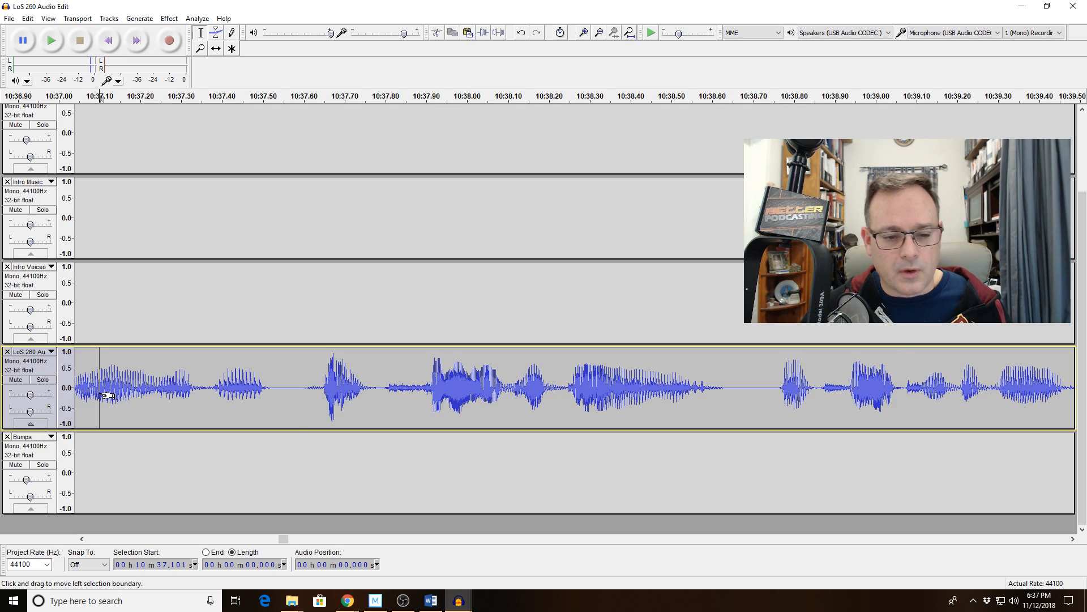
pyautogui.press('space')
pyautogui.press('space')
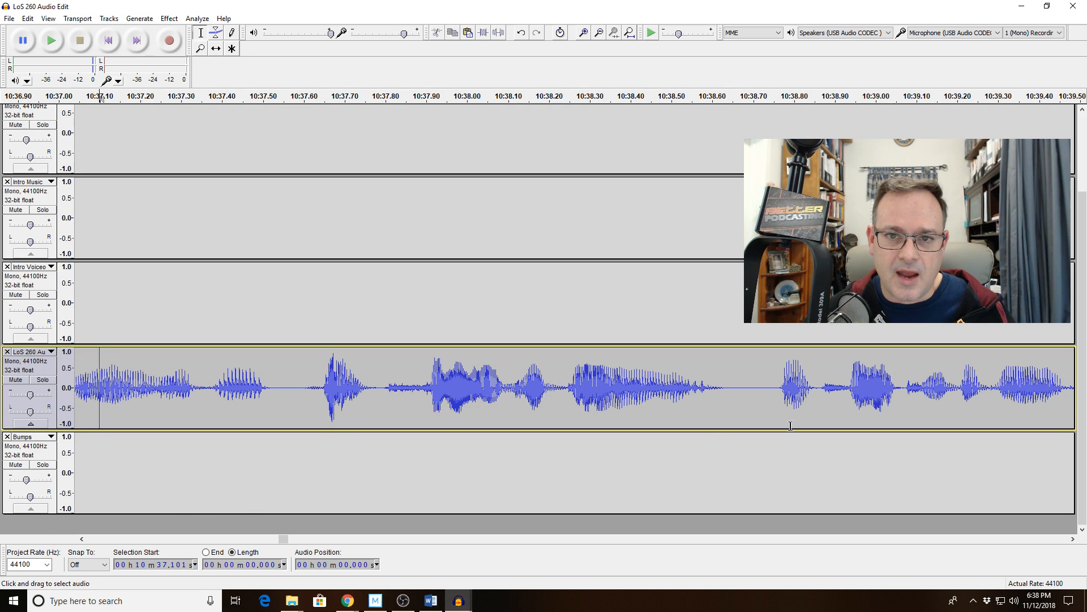
# Listen on from about 10:36.7, delete the word and adjoining pause at about 10:46.9, and replay from about 10:45.9
pyautogui.click(599, 33)
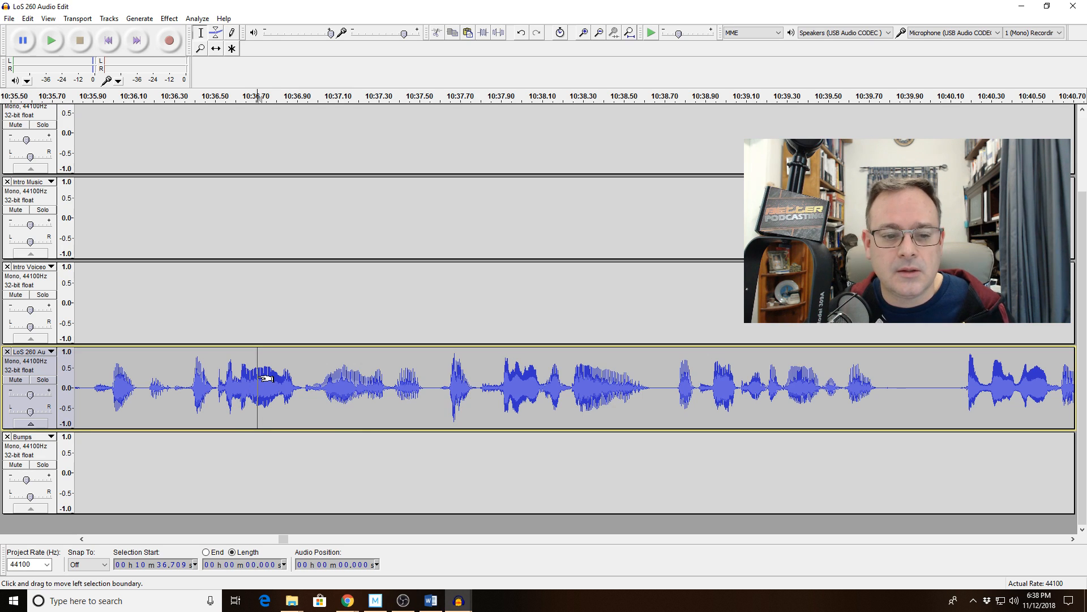
pyautogui.press('space')
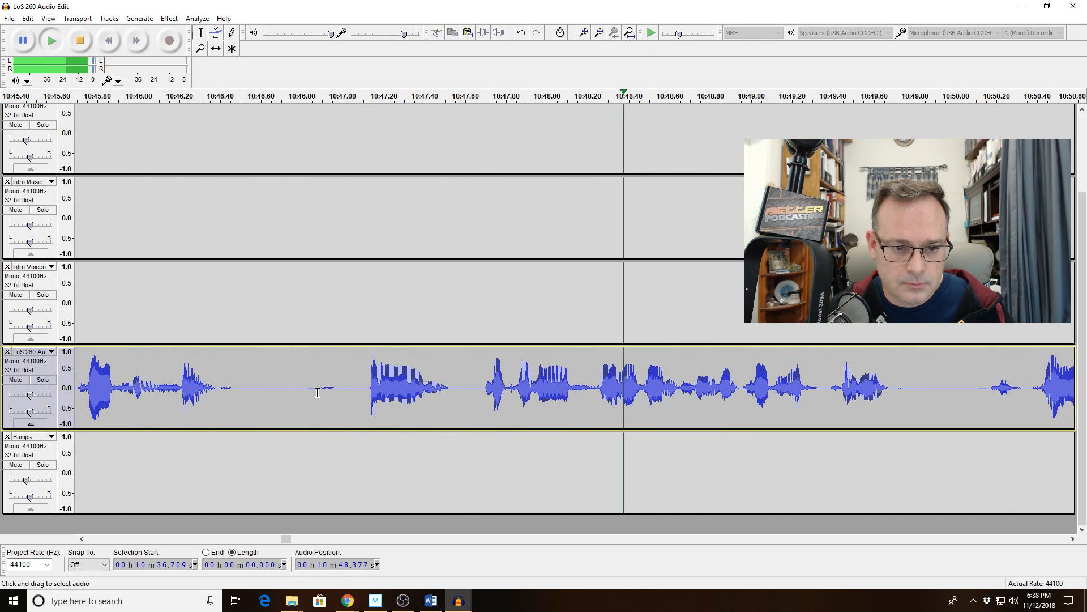
pyautogui.press('space')
pyautogui.moveTo(315, 388); pyautogui.dragTo(453, 388)
pyautogui.press('Delete')
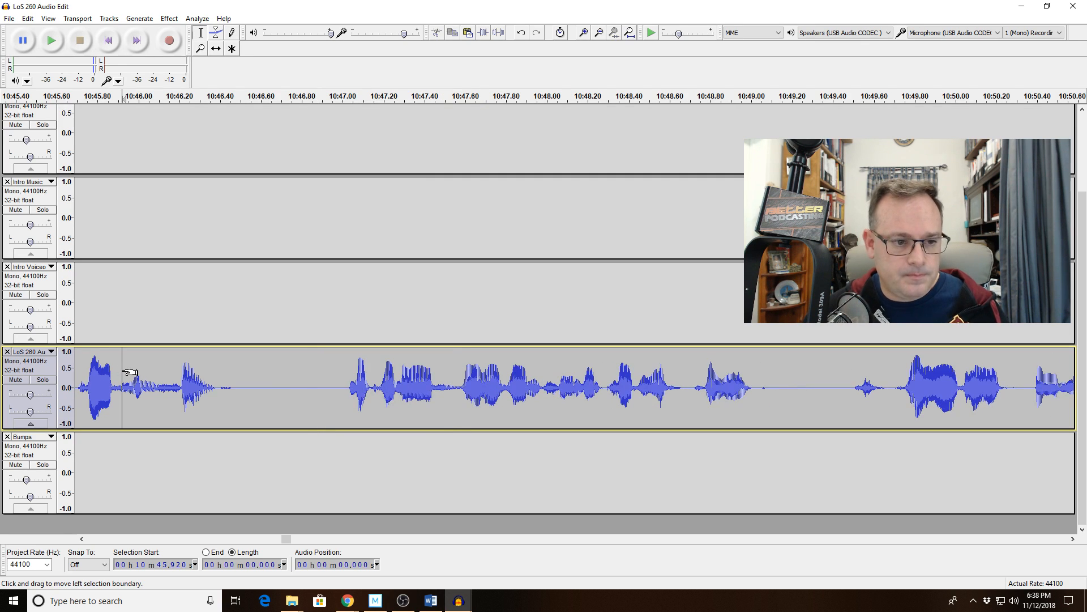
pyautogui.press('space')
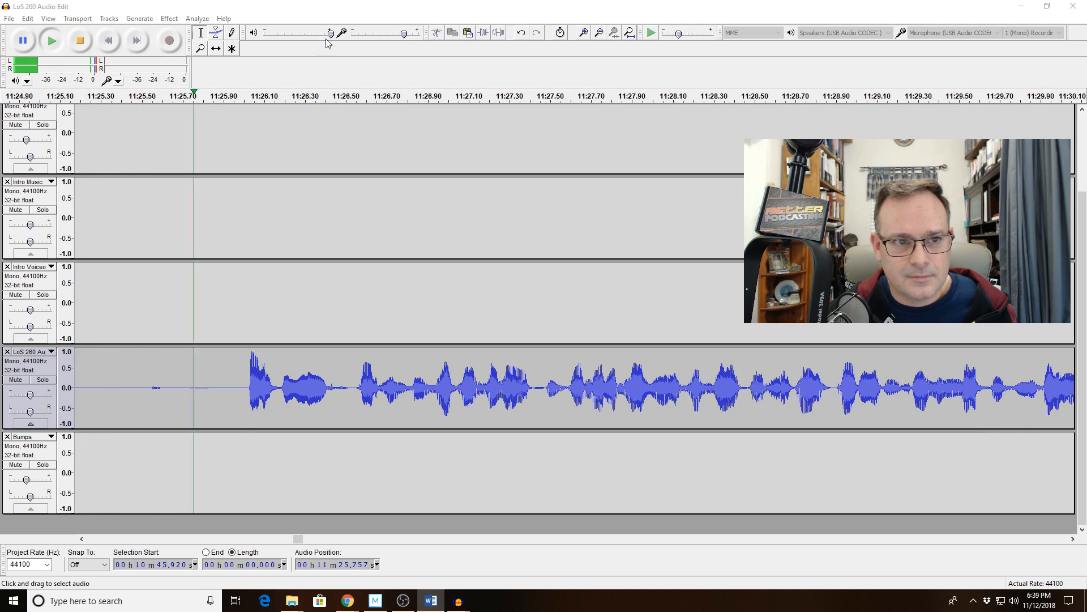
# Delete the noisy part of the pause, about 0.9 seconds long, at about 11:25.0 and listen from about 11:24.0
pyautogui.click(599, 33)
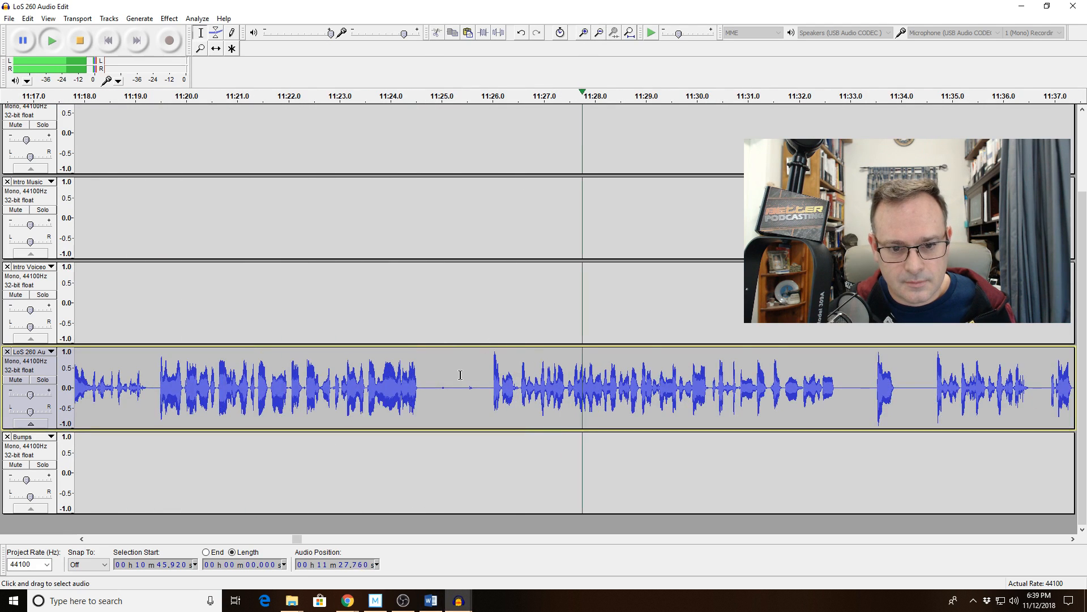
pyautogui.moveTo(440, 391); pyautogui.dragTo(484, 392)
pyautogui.press('space')
pyautogui.press('Delete')
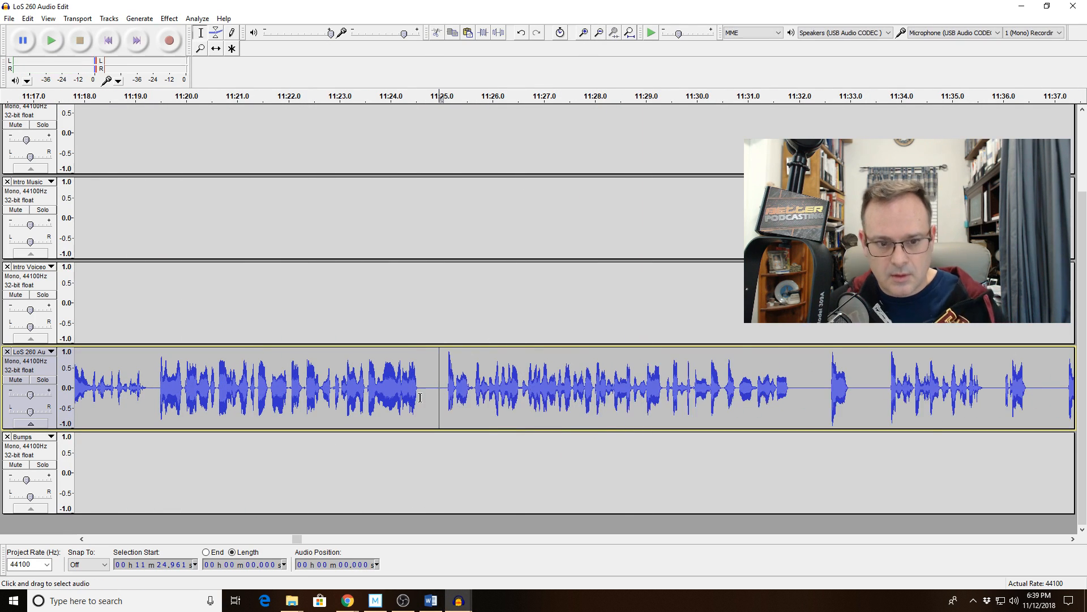
pyautogui.click(390, 397)
pyautogui.press('space')
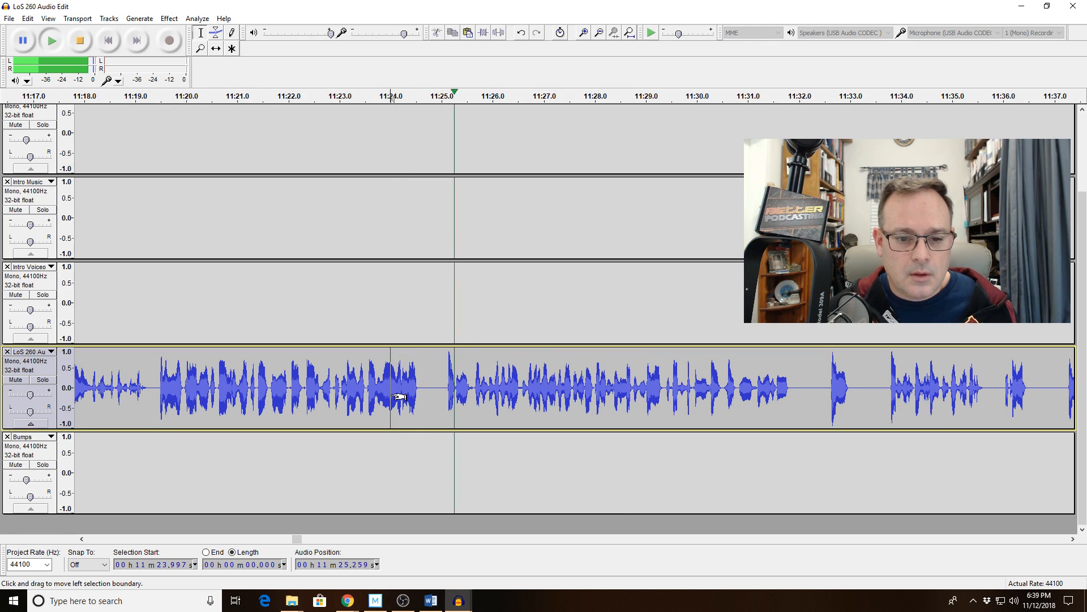
# Stop playback and mark the first word after the shortened pause, about 0.59 seconds from about 11:25.06
pyautogui.moveTo(445, 397); pyautogui.dragTo(541, 407)
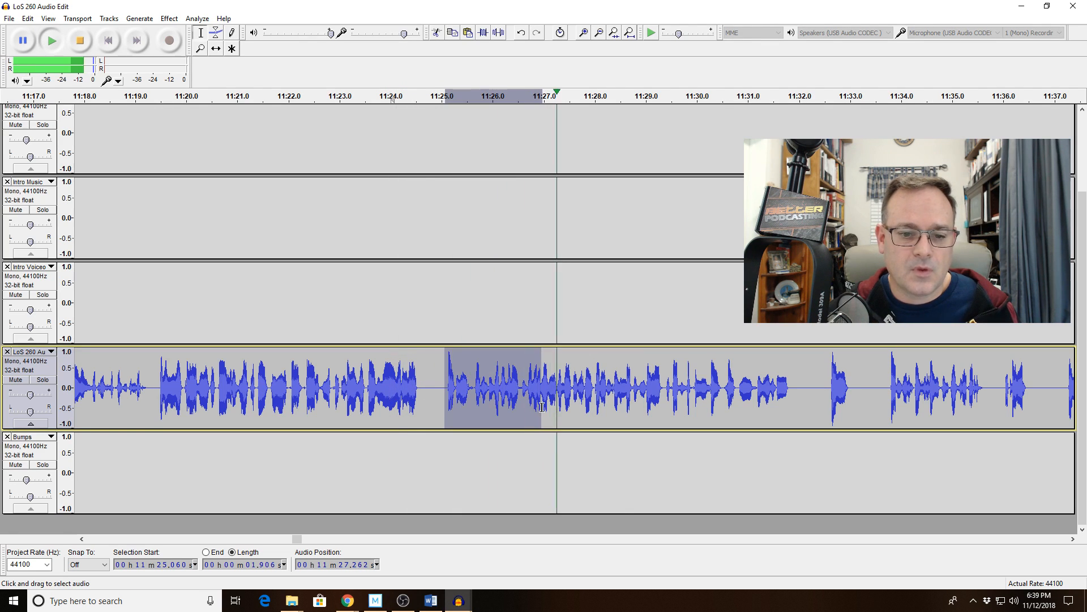
pyautogui.press('space')
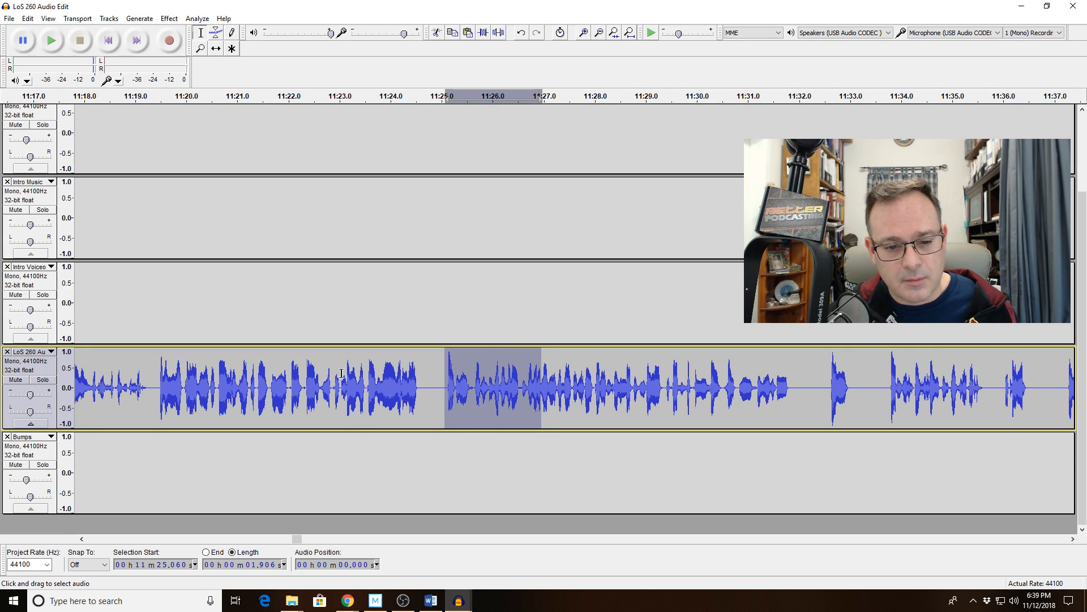
pyautogui.click(459, 396)
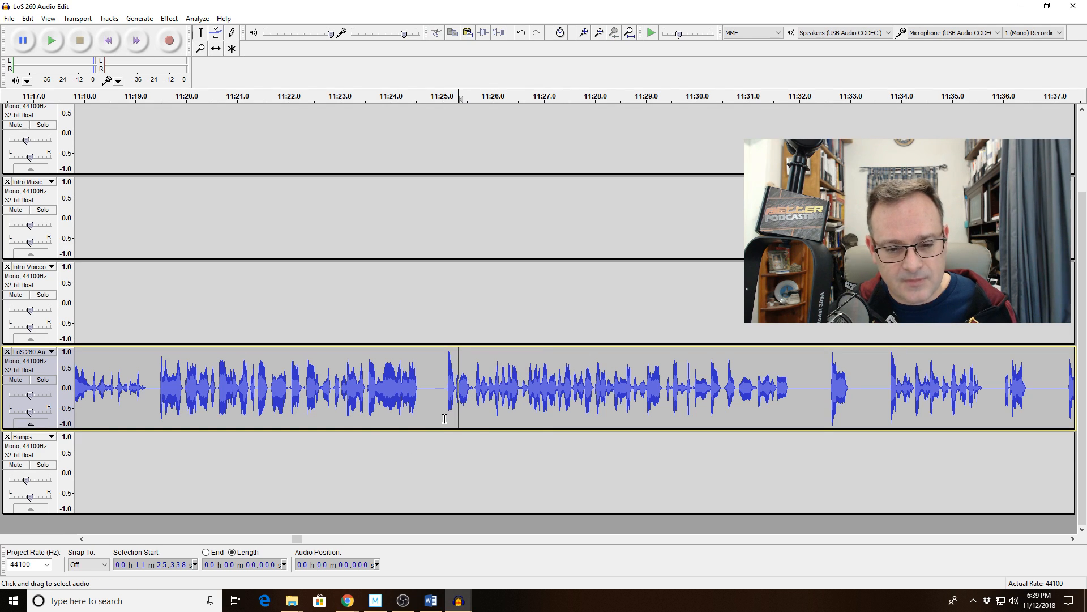
pyautogui.moveTo(444, 418); pyautogui.dragTo(475, 421)
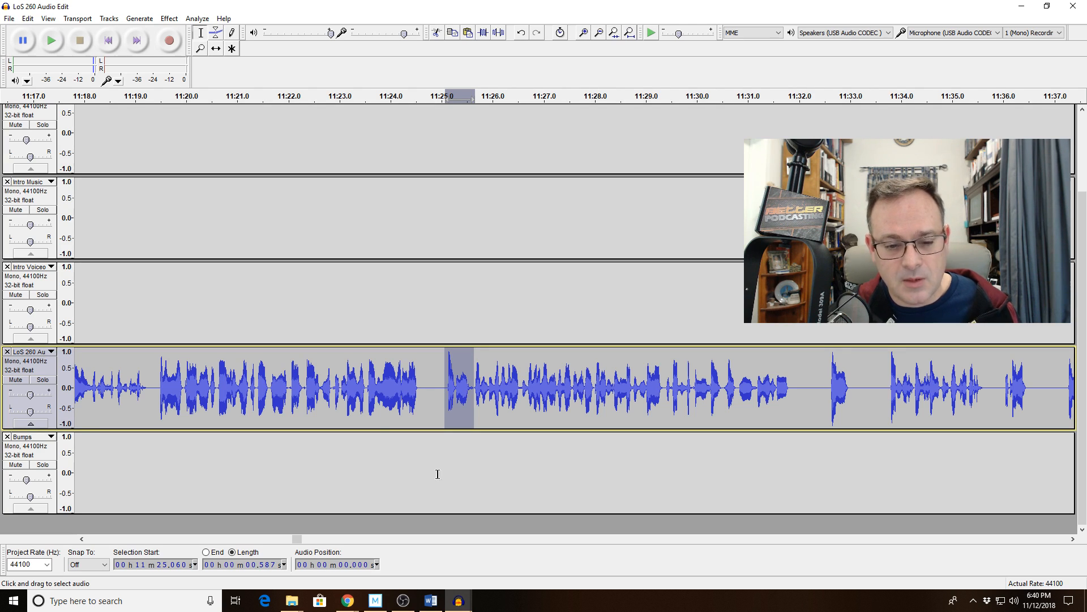
# Listen from about 11:23.3 and again from 11:21.3, marking about 0.59 seconds of speech near 11:23.3, and let the track play on
pyautogui.click(356, 392)
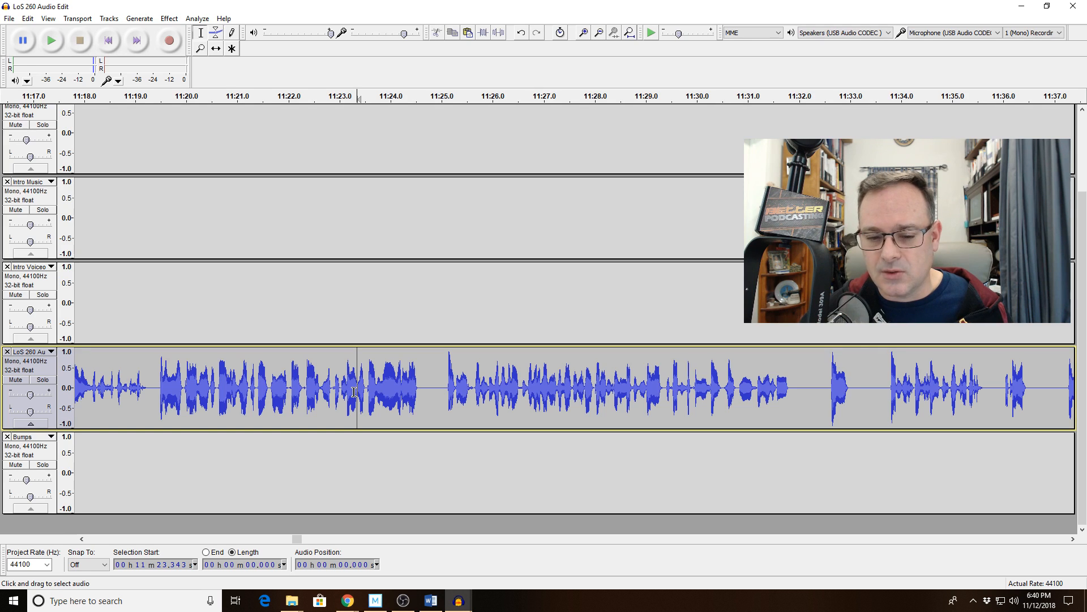
pyautogui.press('space')
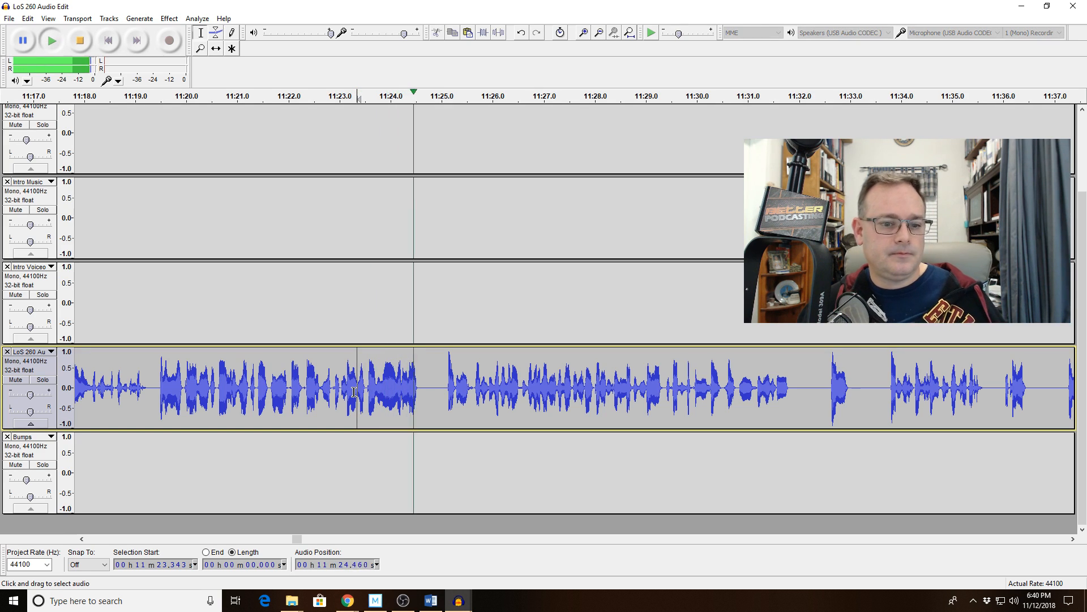
pyautogui.click(252, 396)
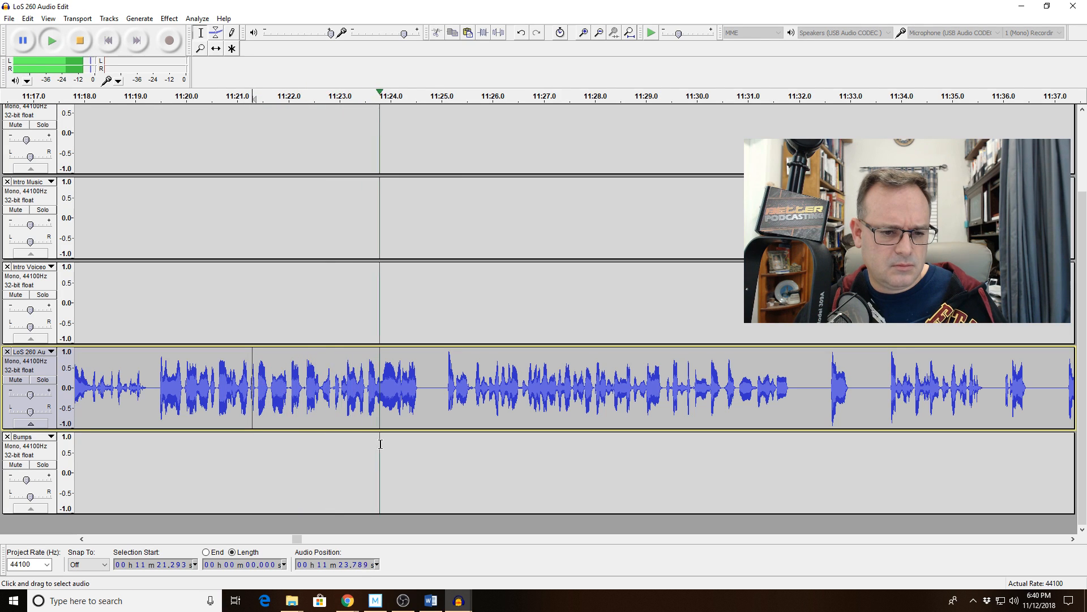
pyautogui.moveTo(356, 418); pyautogui.dragTo(386, 417)
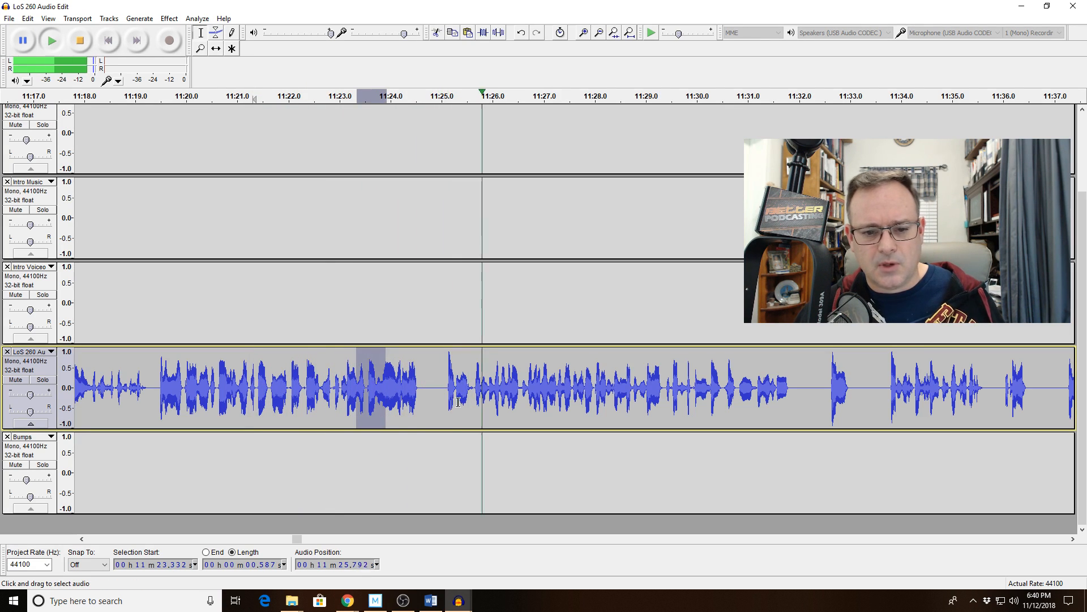
pyautogui.click(485, 387)
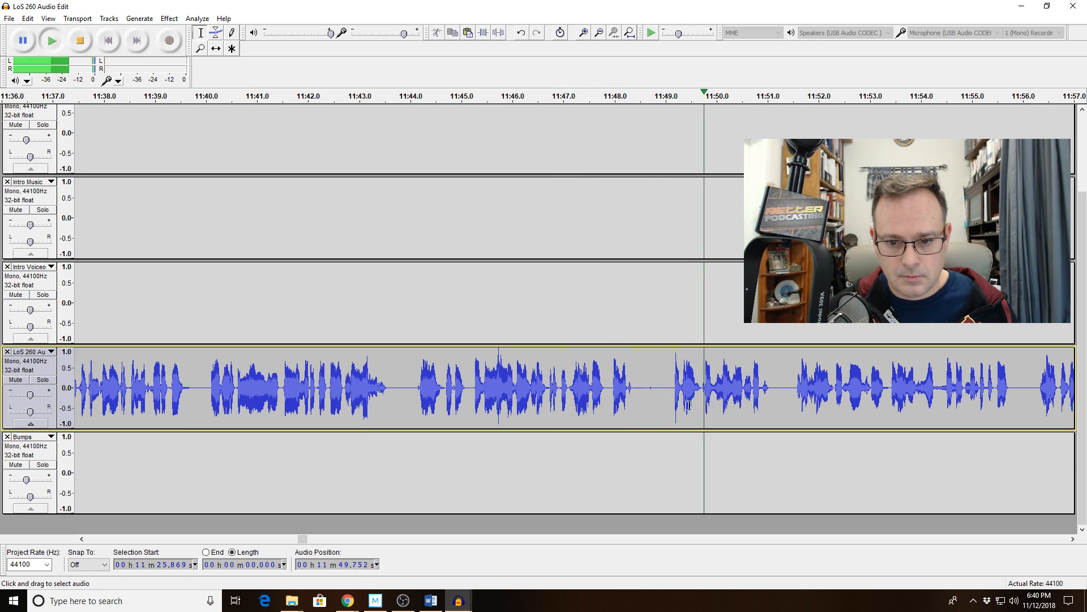
# Stop playback, mark about 0.52 seconds of the pause at about 11:48.5, and listen on from about 11:47.1
pyautogui.moveTo(646, 395); pyautogui.dragTo(656, 395)
pyautogui.press('space')
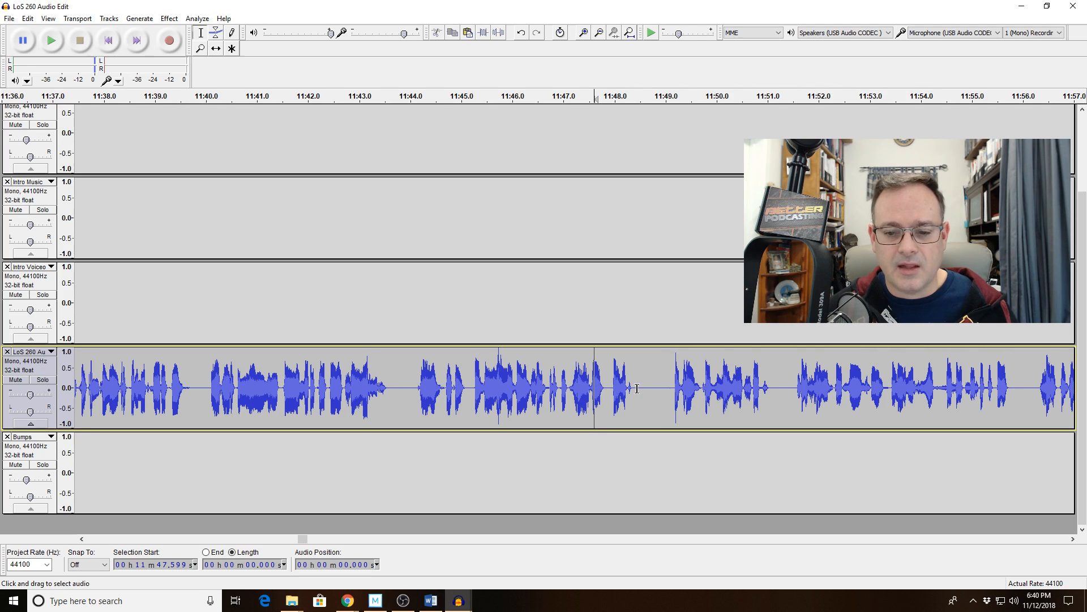
pyautogui.moveTo(638, 388); pyautogui.dragTo(663, 391)
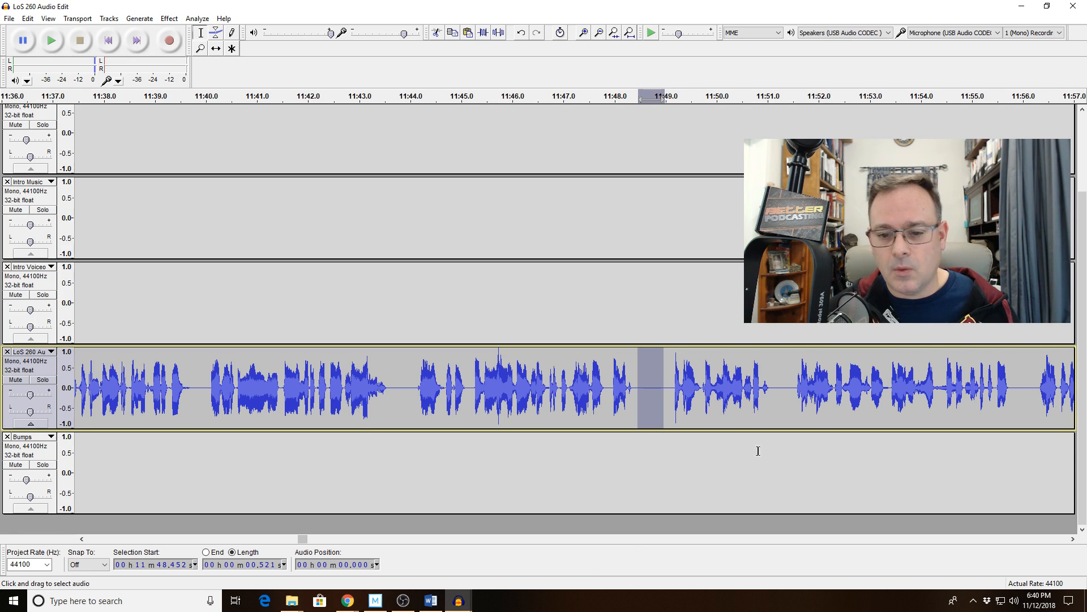
pyautogui.click(569, 389)
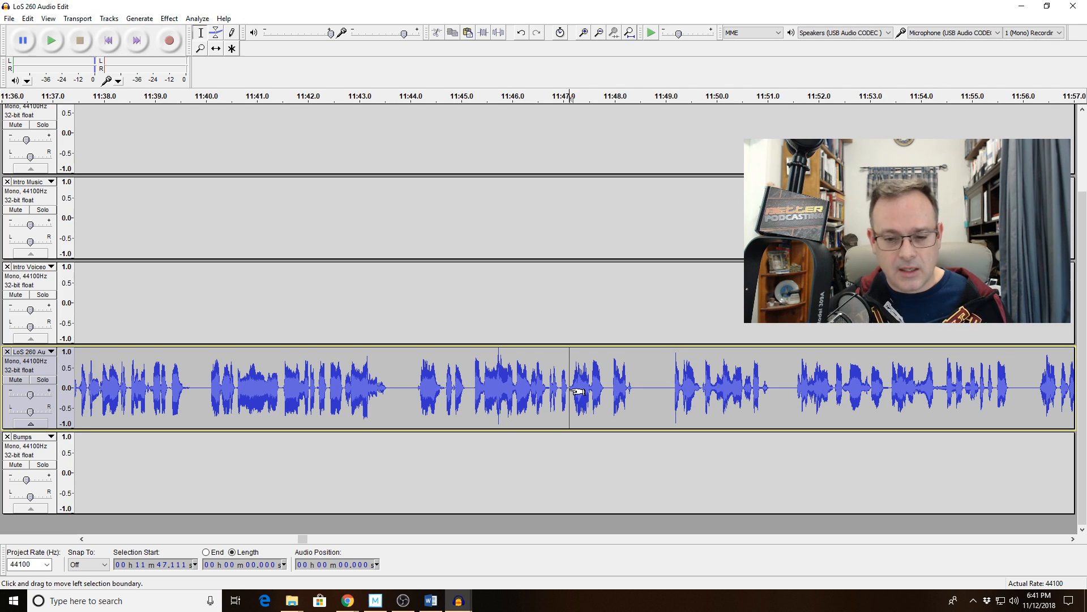
pyautogui.press('space')
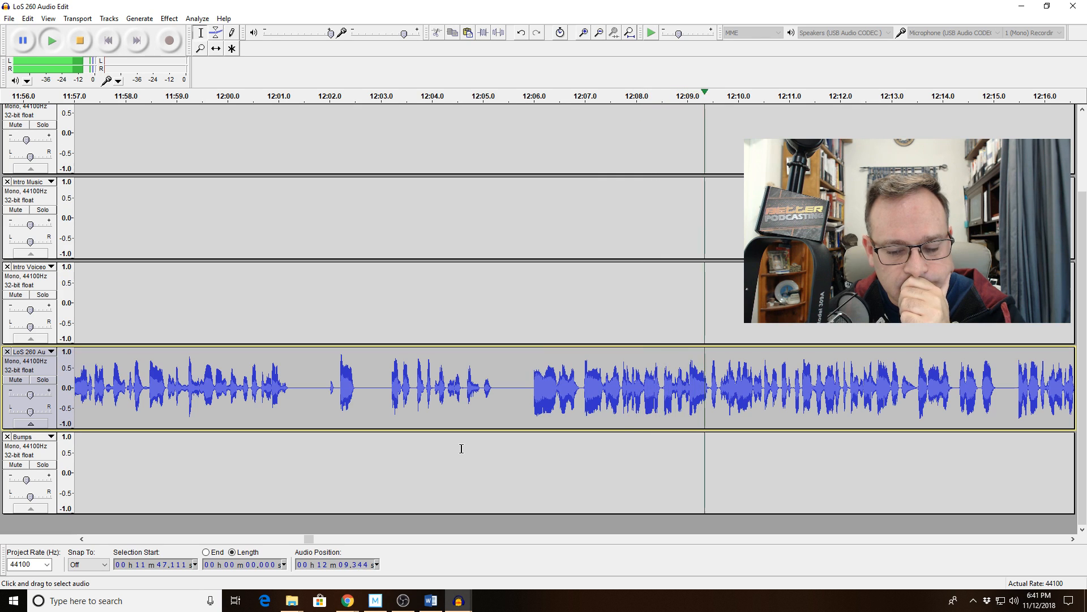
pyautogui.click(559, 538)
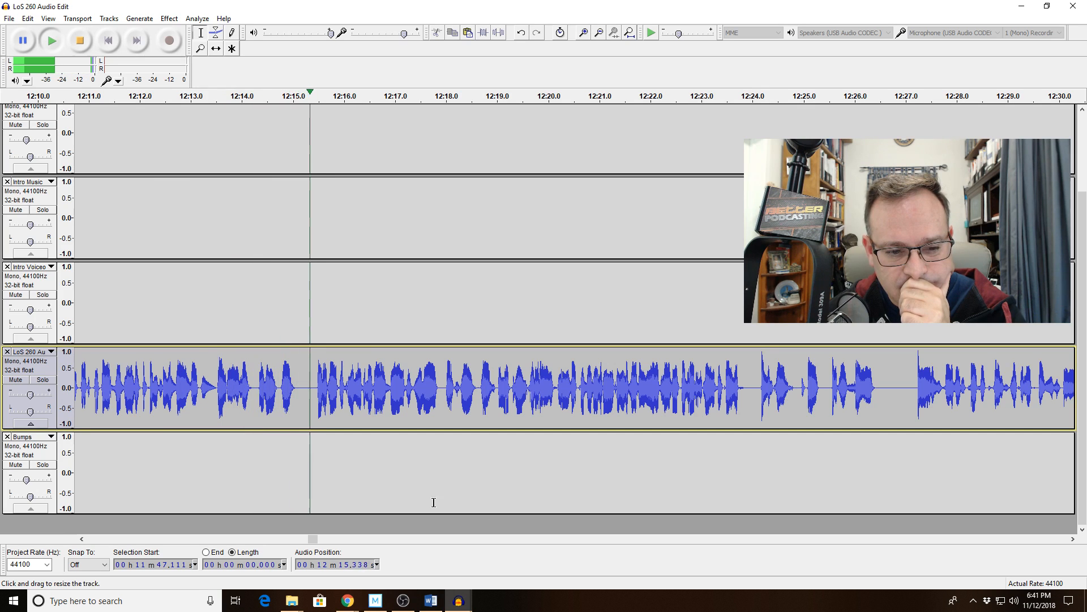
# Listen closely to the passage from about 12:12.2, delete about 1.38 seconds of speech at about 12:13.7, and replay from about 12:12.4
pyautogui.moveTo(149, 391); pyautogui.dragTo(396, 388)
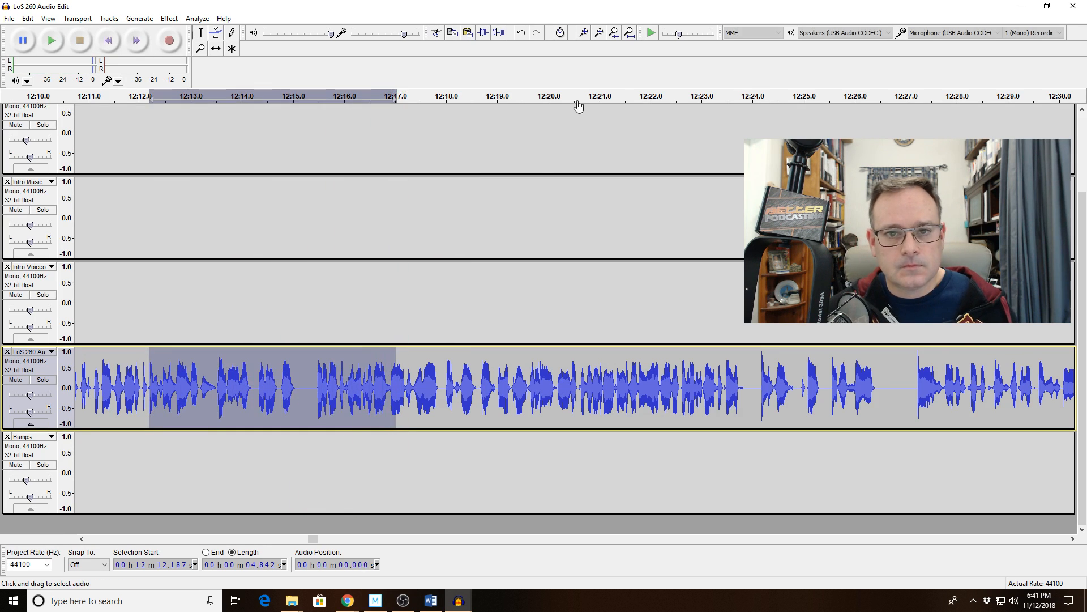
pyautogui.click(614, 35)
pyautogui.press('space')
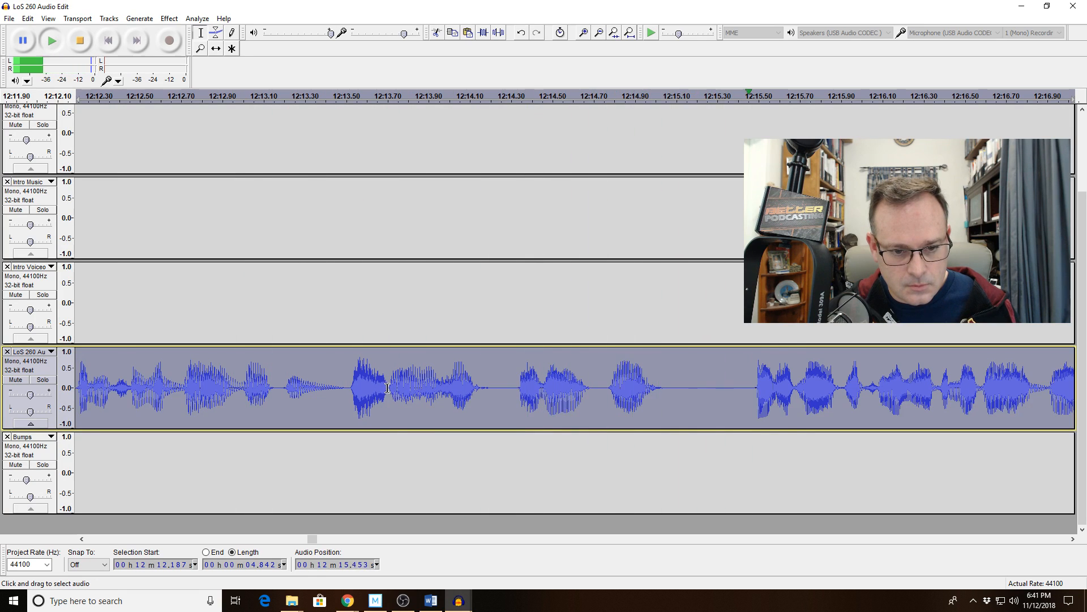
pyautogui.moveTo(391, 390); pyautogui.dragTo(672, 396)
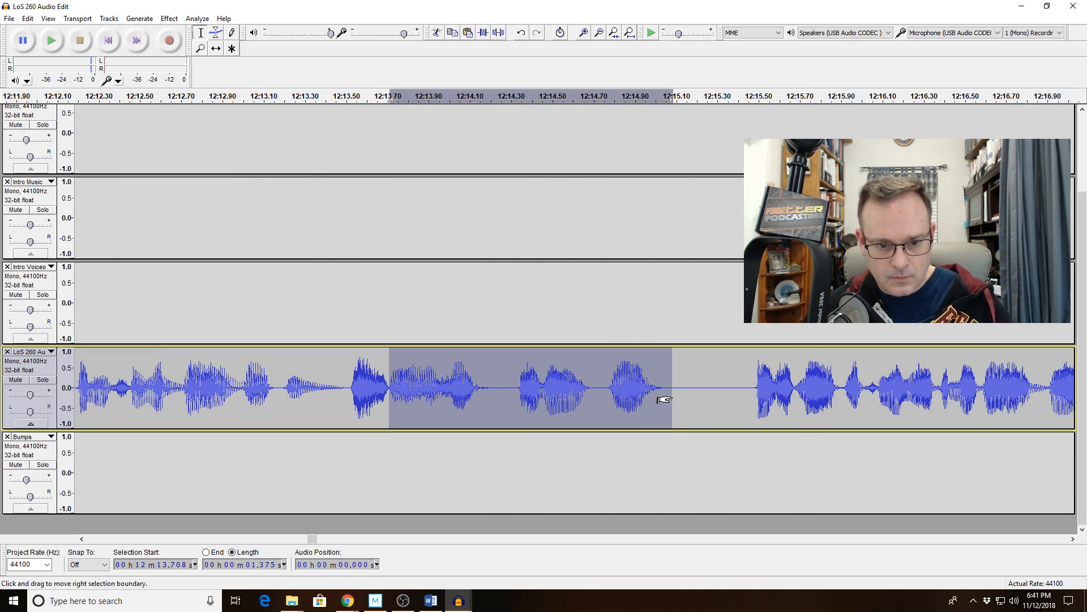
pyautogui.press('Delete')
pyautogui.click(118, 391)
pyautogui.press('space')
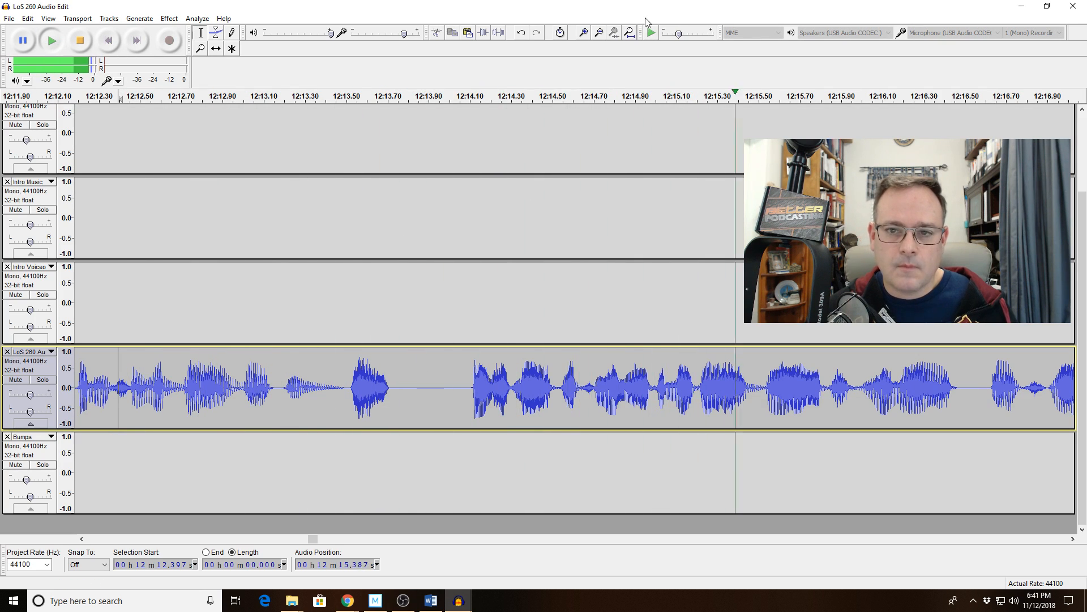
# Stop playback and insert 0.300 seconds of generated silence into the pause at about 12:13.9
pyautogui.press('space')
pyautogui.click(429, 381)
pyautogui.click(141, 20)
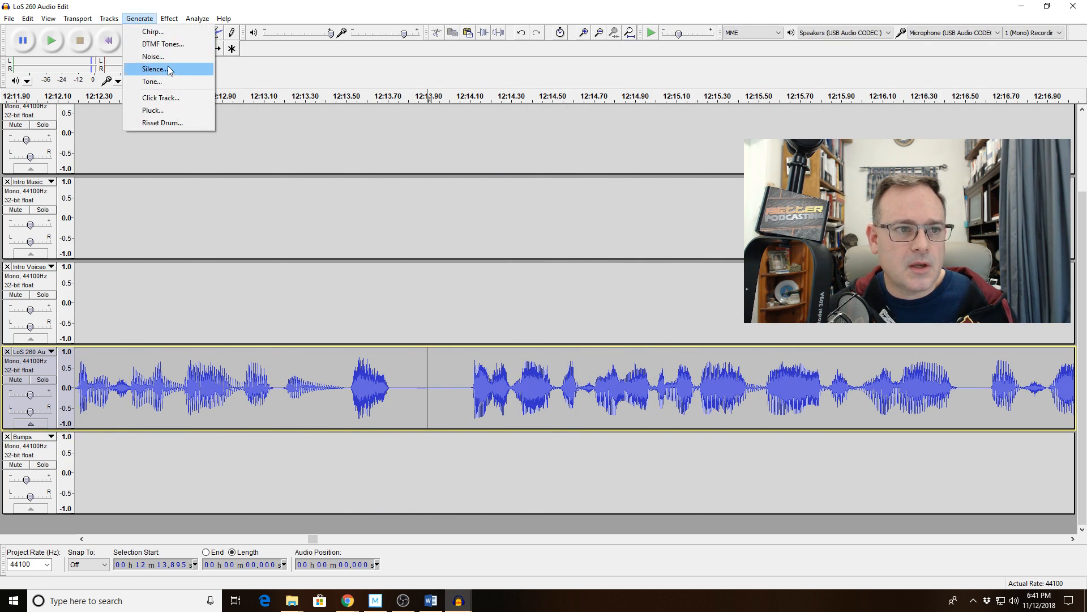
pyautogui.click(166, 67)
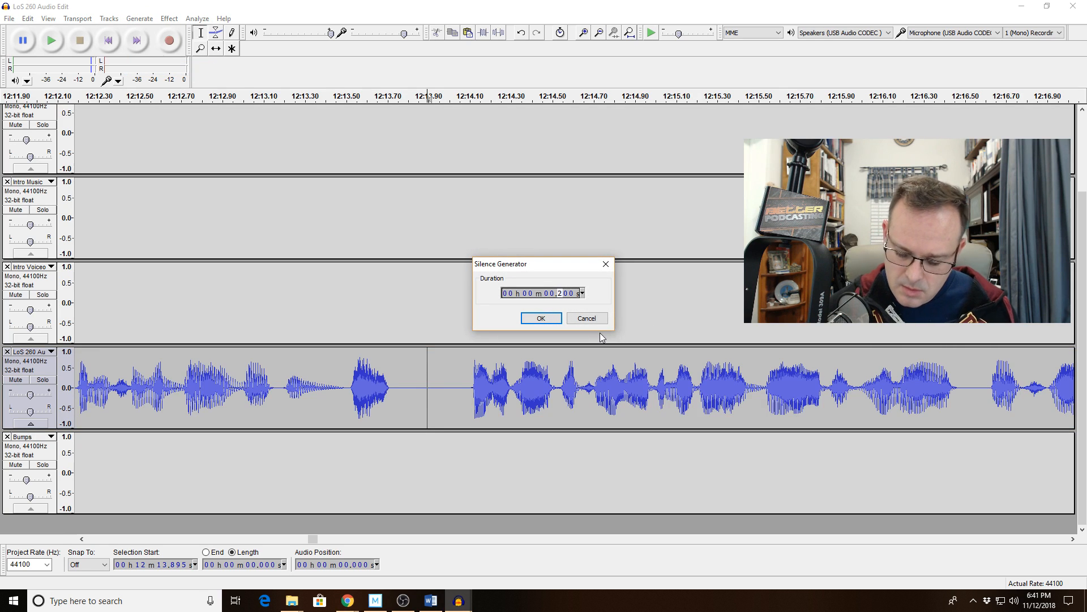
pyautogui.write('3')
pyautogui.press('Return')
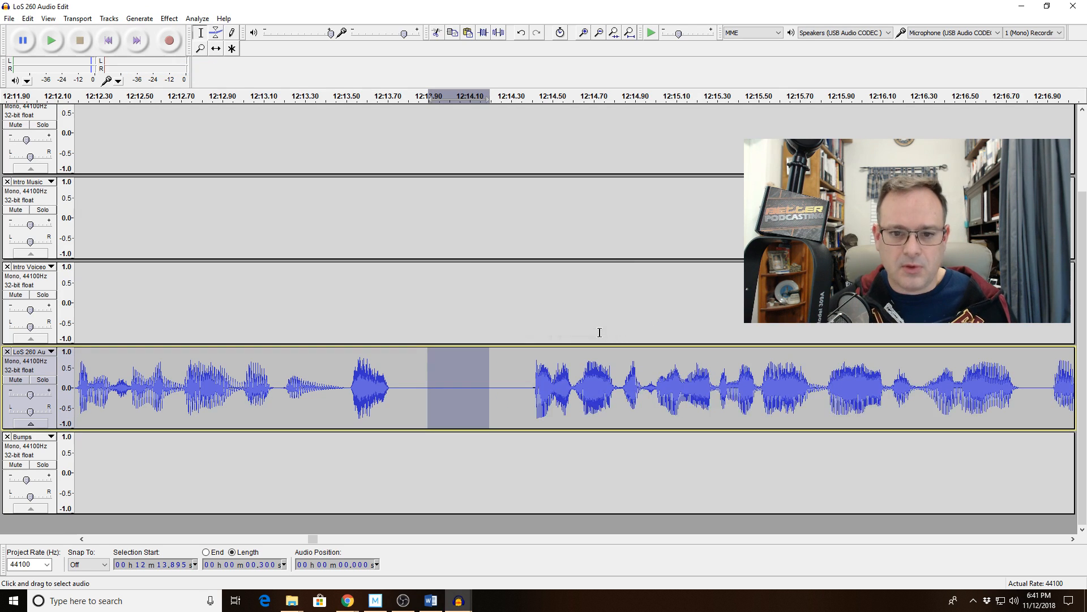
# Replay the lengthened pause from about 12:12.7 and listen on through the pause before about 12:32
pyautogui.click(181, 372)
pyautogui.press('space')
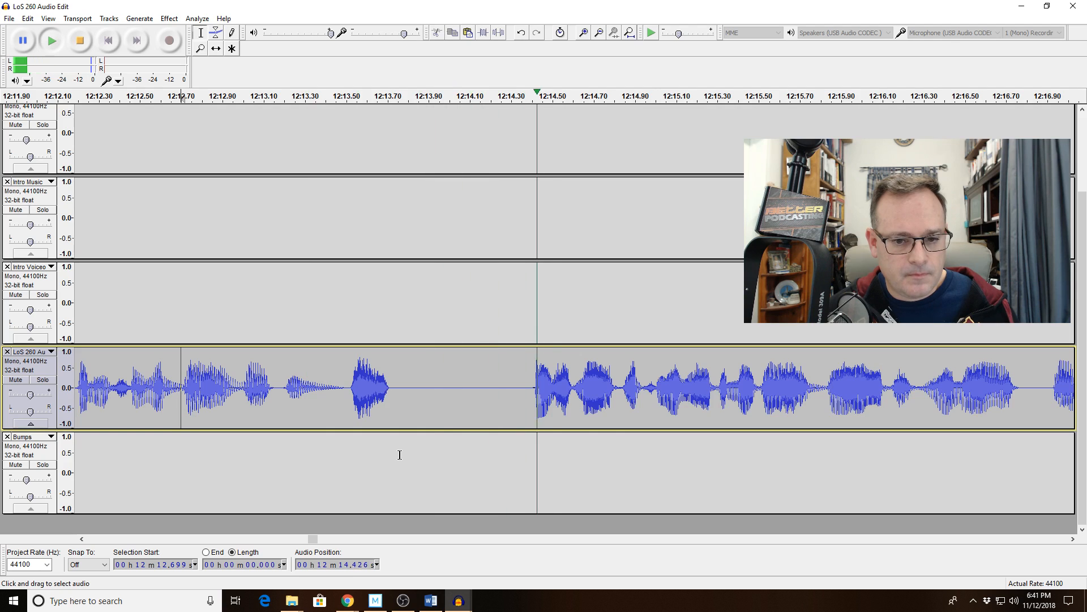
pyautogui.click(599, 32)
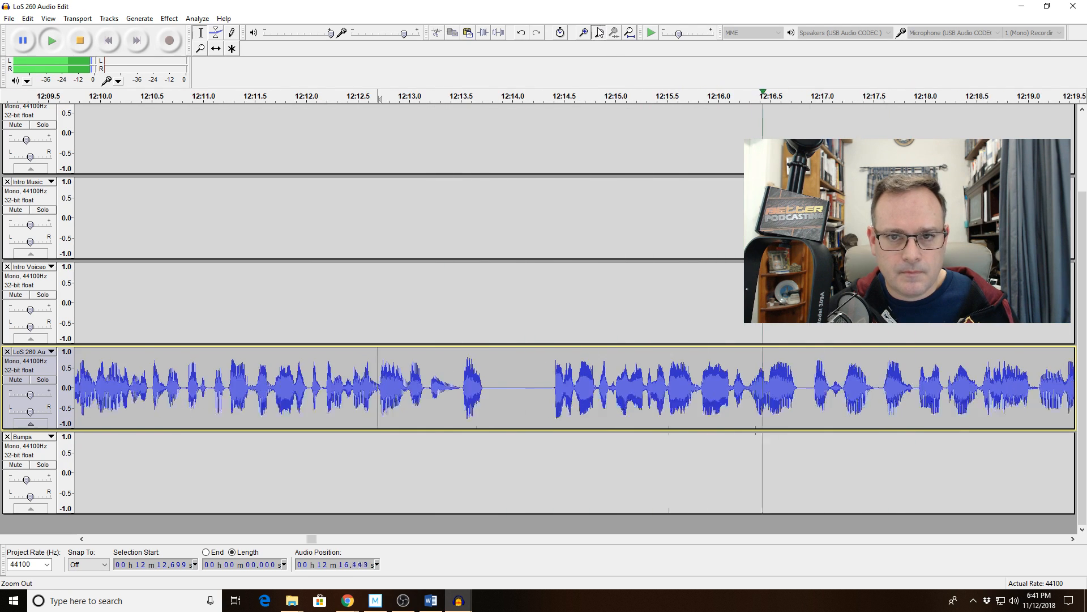
pyautogui.click(599, 33)
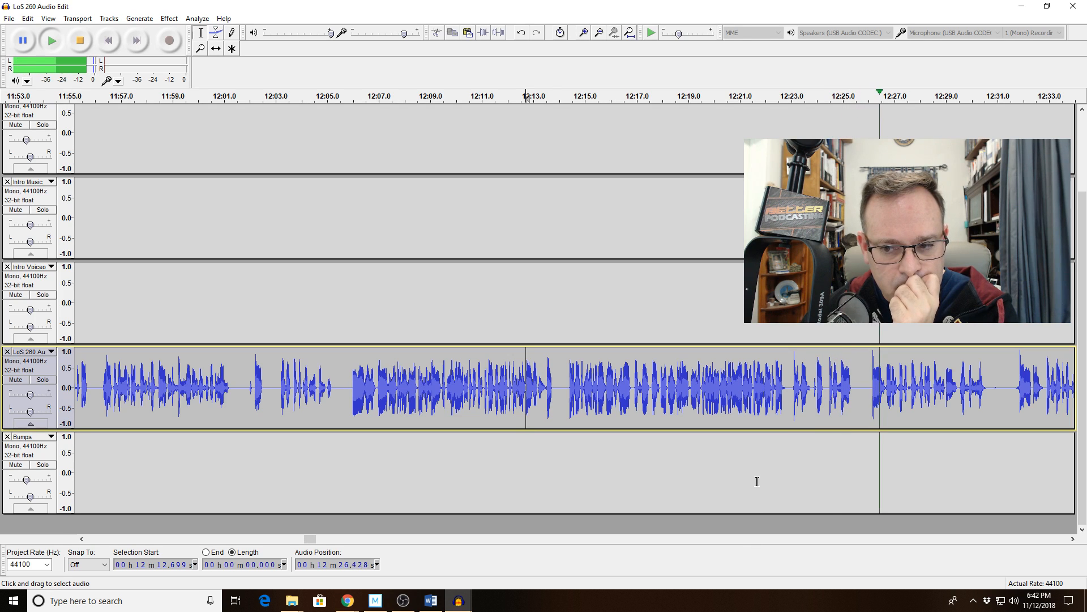
pyautogui.click(736, 541)
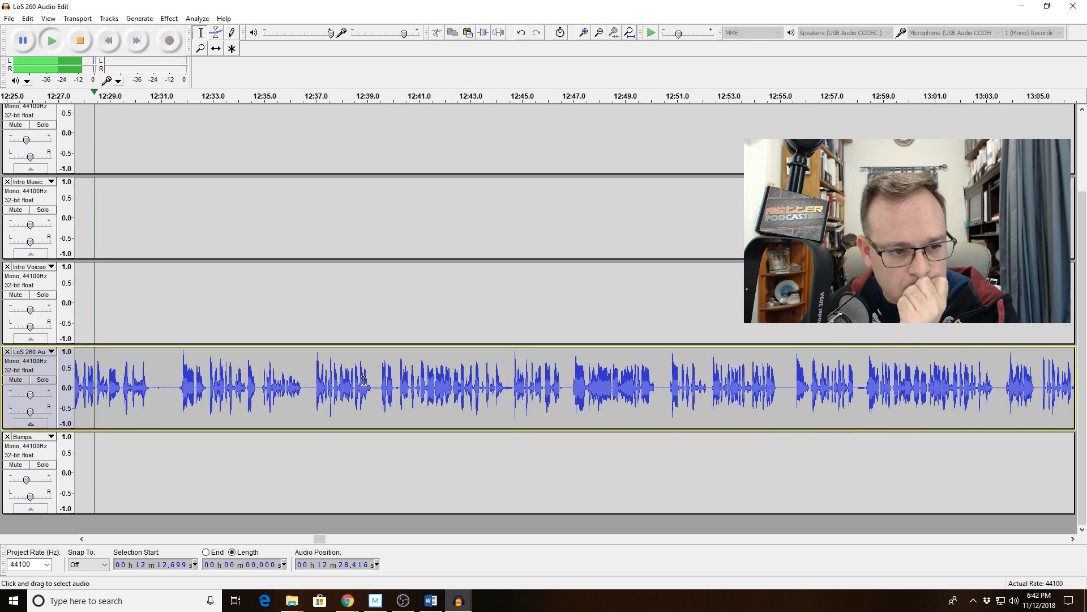
pyautogui.click(583, 32)
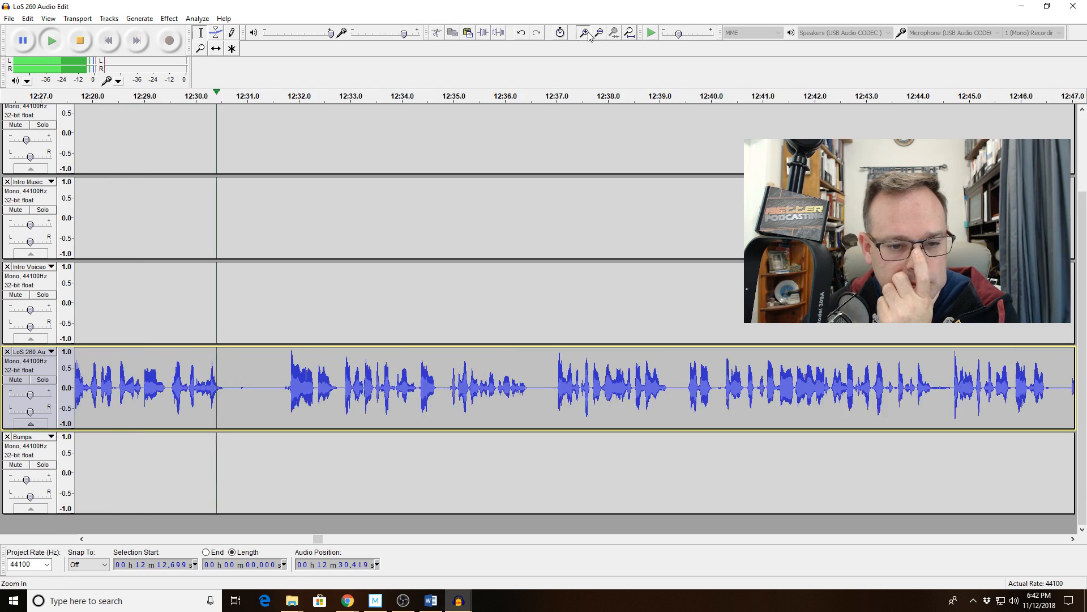
pyautogui.click(583, 32)
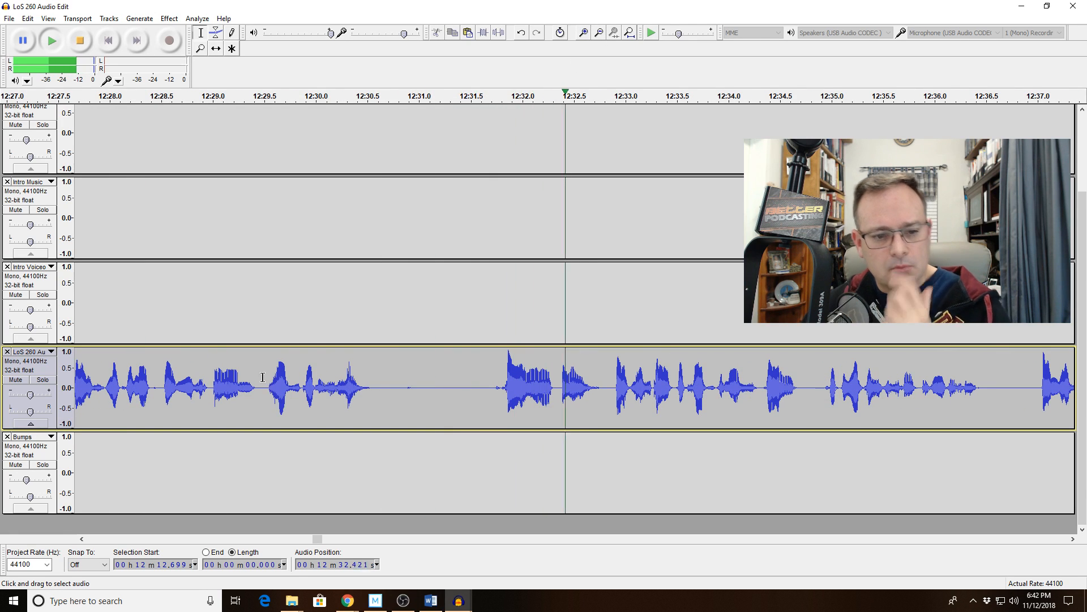
# Listen closely from about 12:29.2 and delete about 0.35 seconds of the pause containing a faint noise at about 12:30.6
pyautogui.moveTo(237, 385); pyautogui.dragTo(473, 382)
pyautogui.press('space')
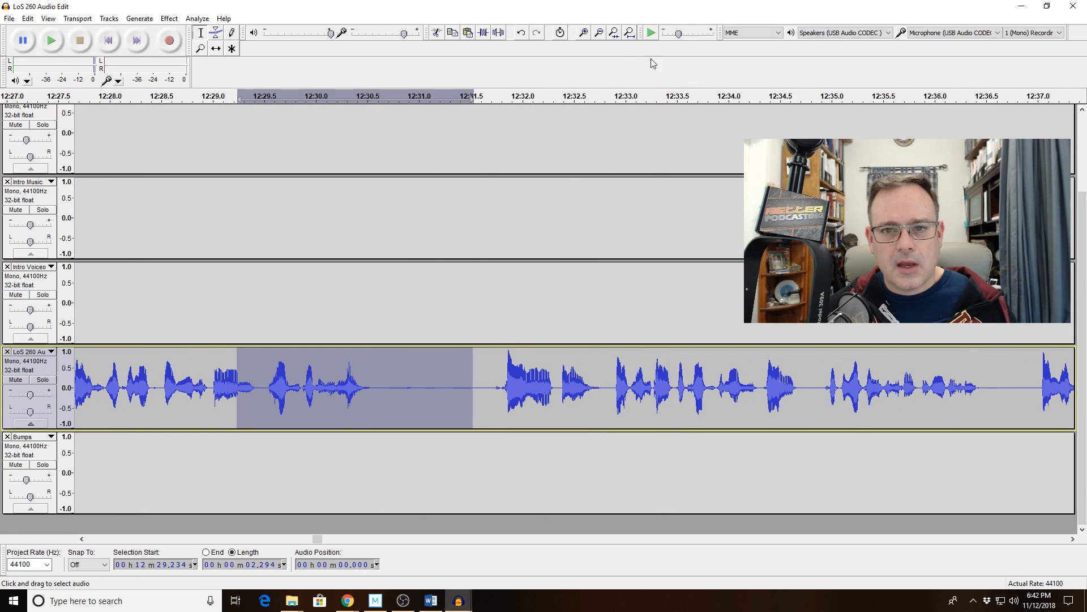
pyautogui.click(616, 33)
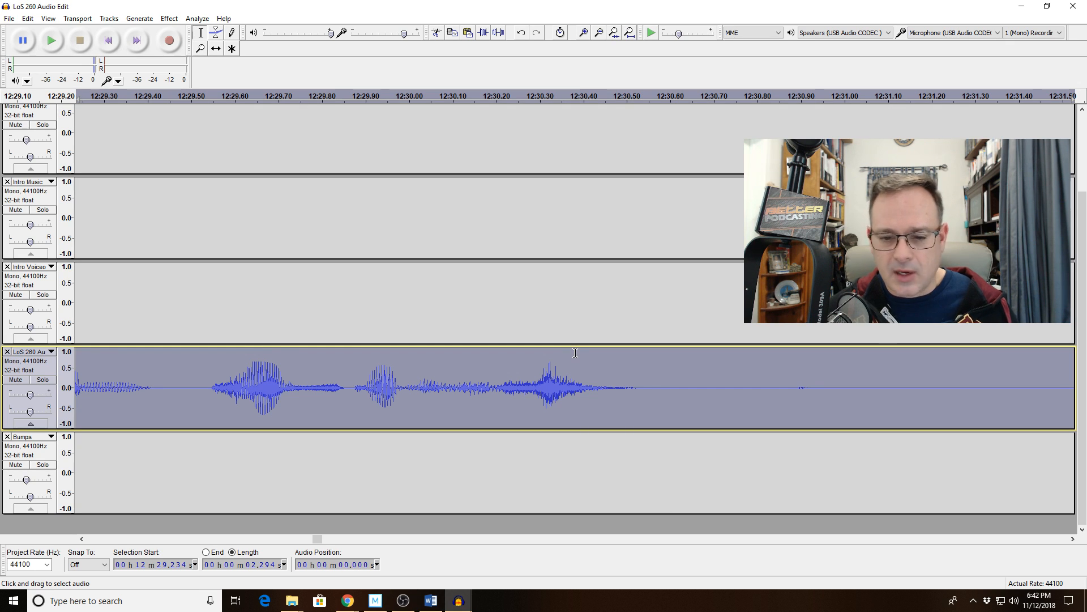
pyautogui.press('space')
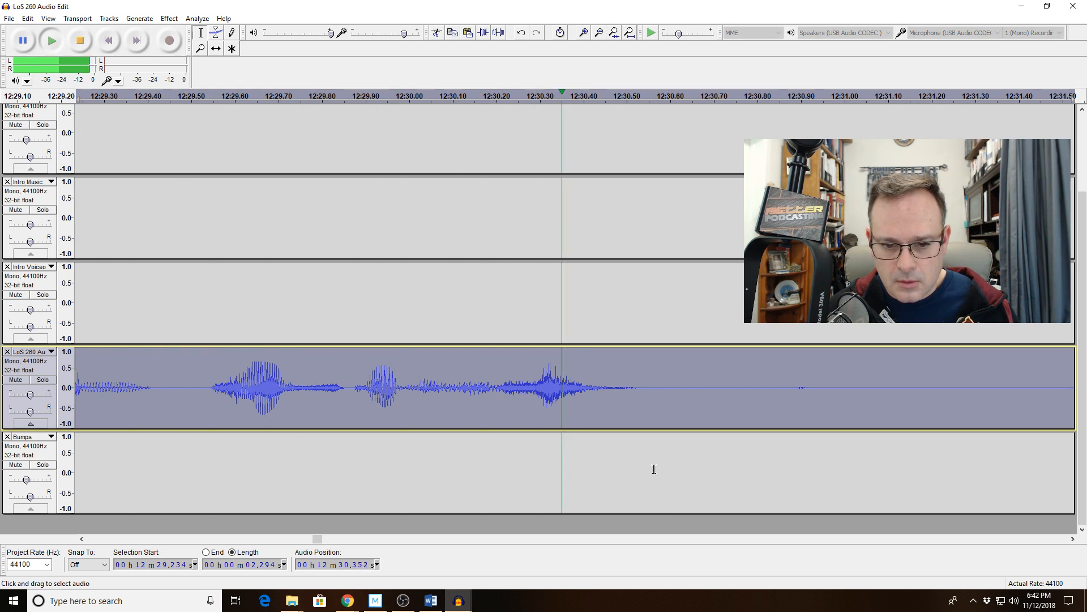
pyautogui.moveTo(657, 396); pyautogui.dragTo(816, 398)
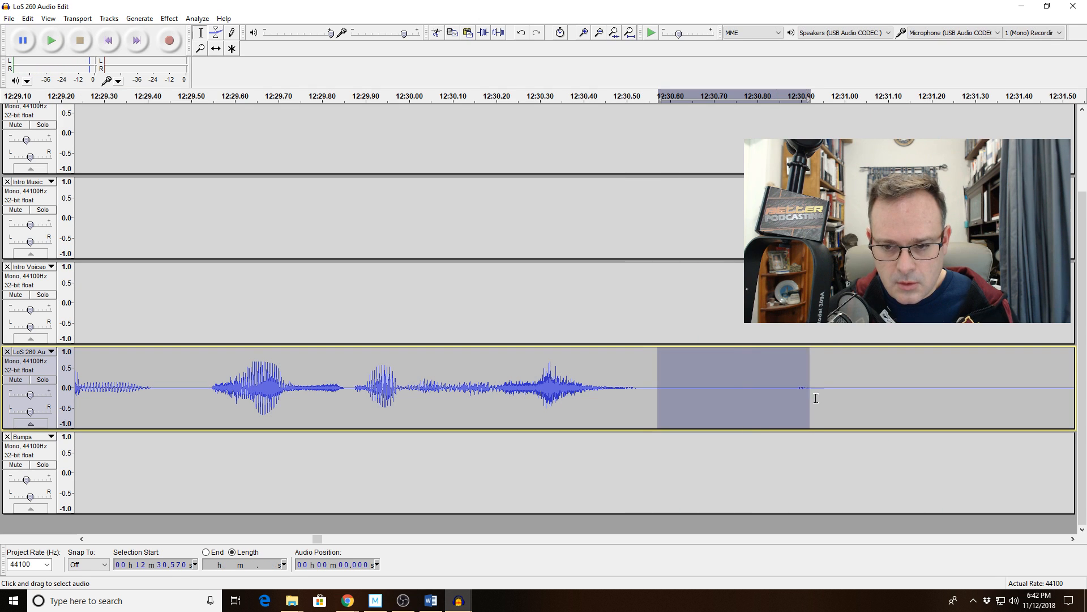
pyautogui.press('Delete')
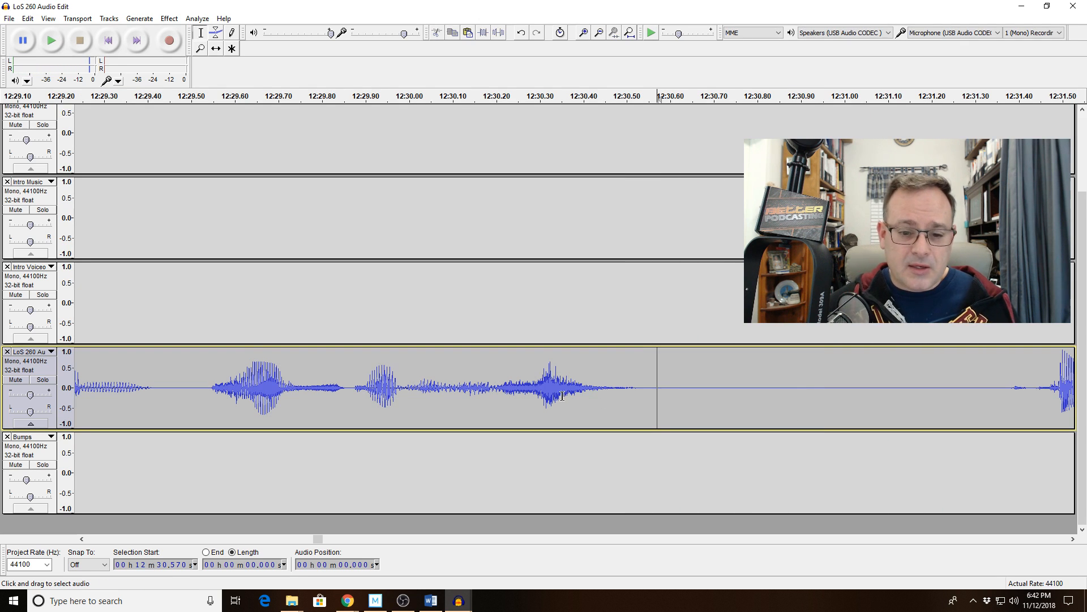
# Pick out about 0.045 seconds of the word's closing sound at about 12:30.23 and repeat it 5 times with the Repeat effect
pyautogui.press('space')
pyautogui.press('space')
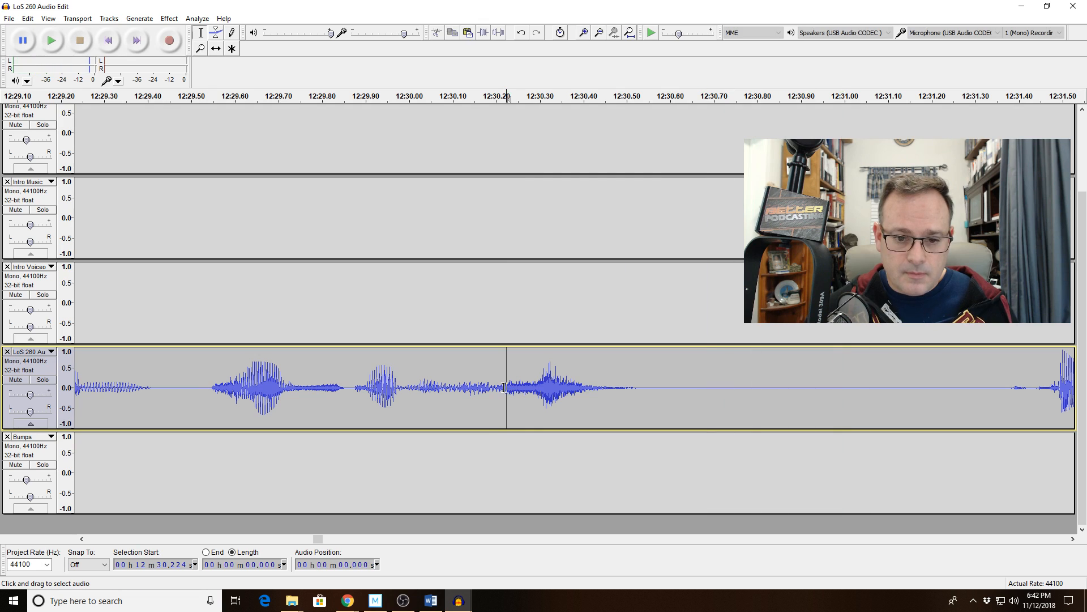
pyautogui.moveTo(501, 392); pyautogui.dragTo(526, 393)
pyautogui.press('space')
pyautogui.click(545, 391)
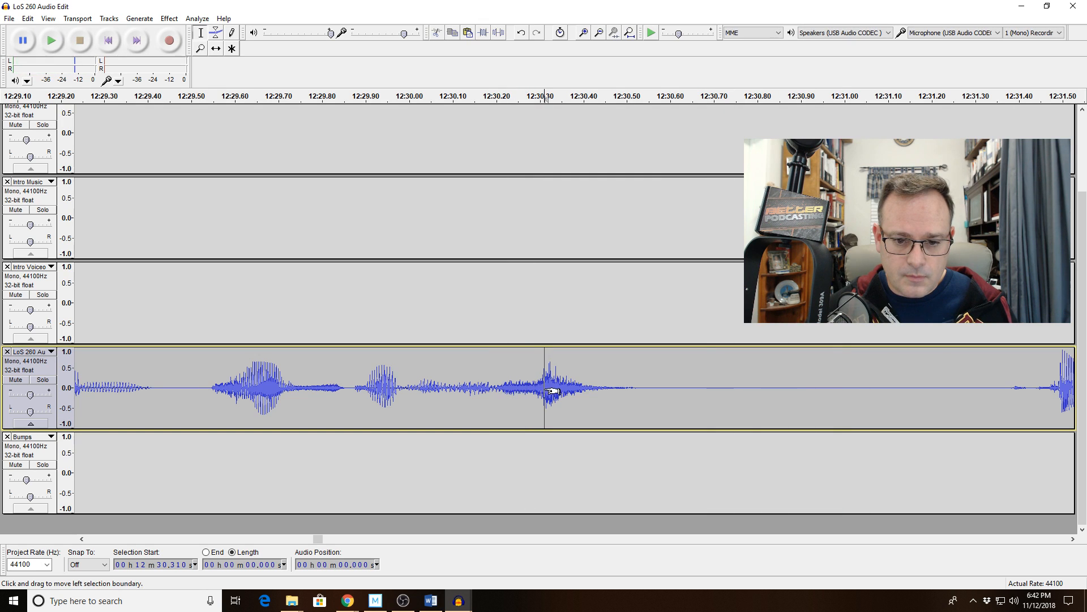
pyautogui.moveTo(509, 388); pyautogui.dragTo(529, 391)
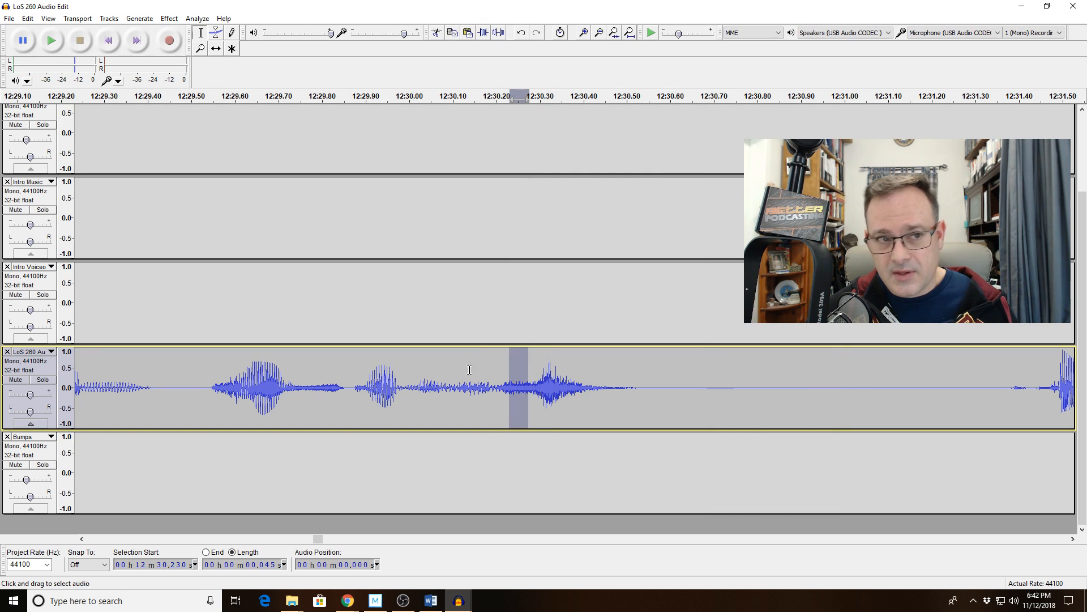
pyautogui.click(169, 19)
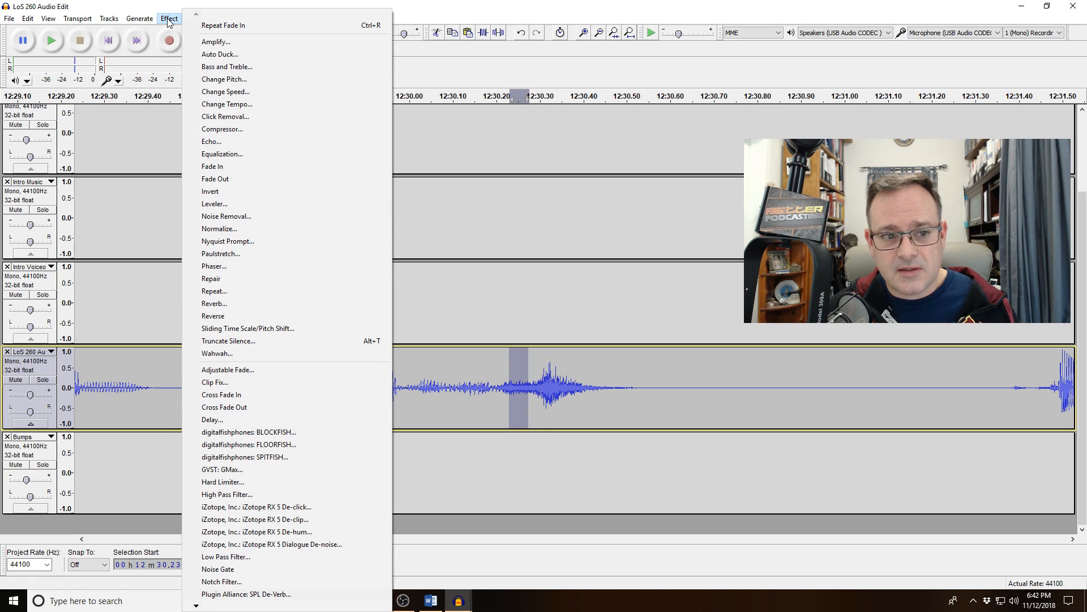
pyautogui.click(256, 289)
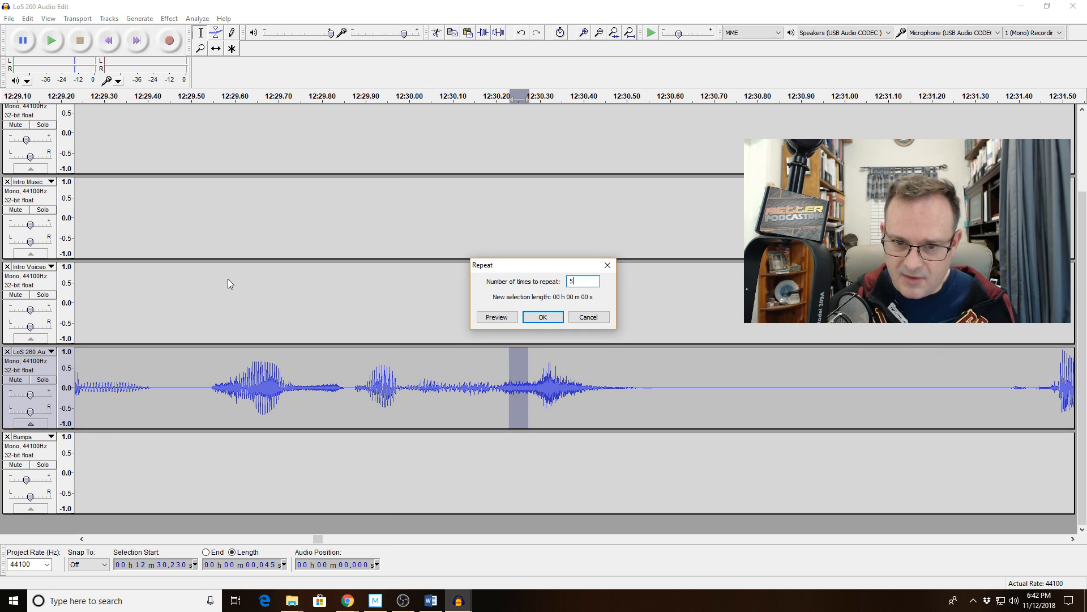
pyautogui.click(540, 318)
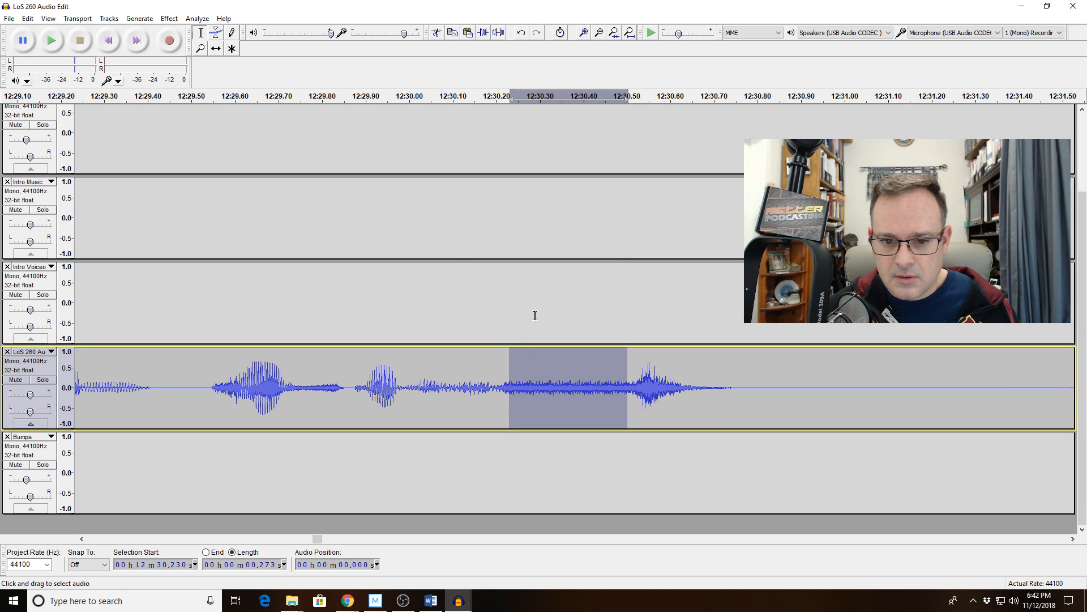
# Delete the louder word ending after the repeated sound, about 0.26 seconds from about 12:30.5
pyautogui.click(654, 383)
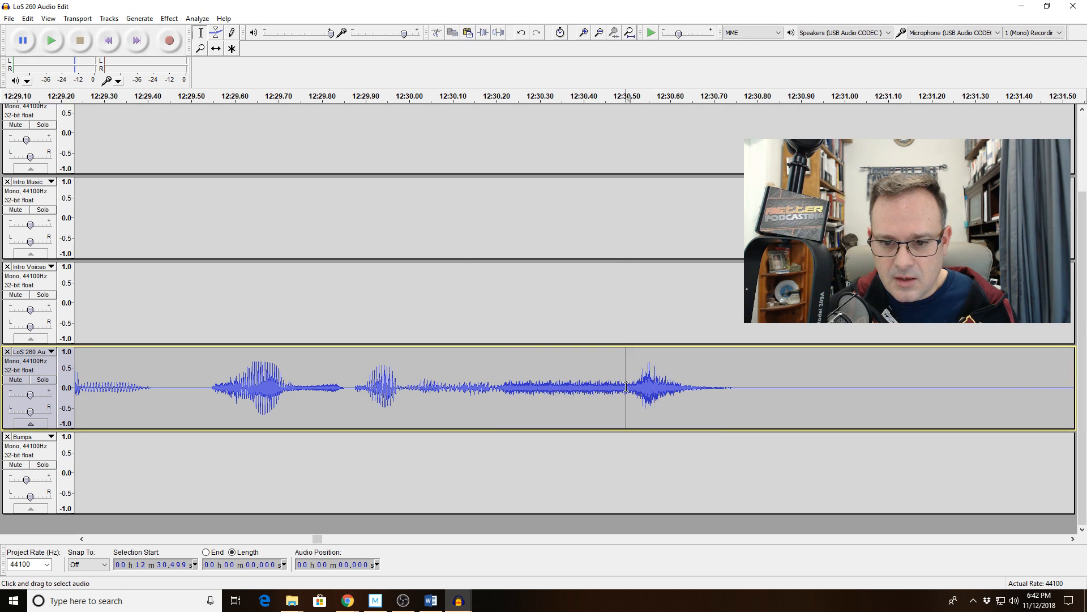
pyautogui.moveTo(626, 387); pyautogui.dragTo(734, 393)
pyautogui.press('space')
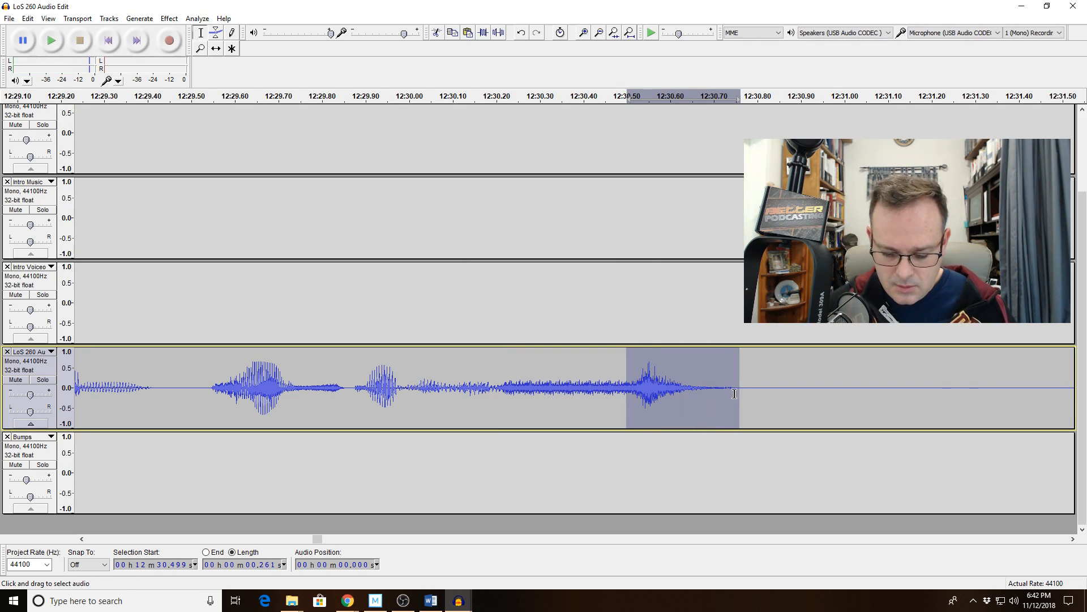
pyautogui.press('Delete')
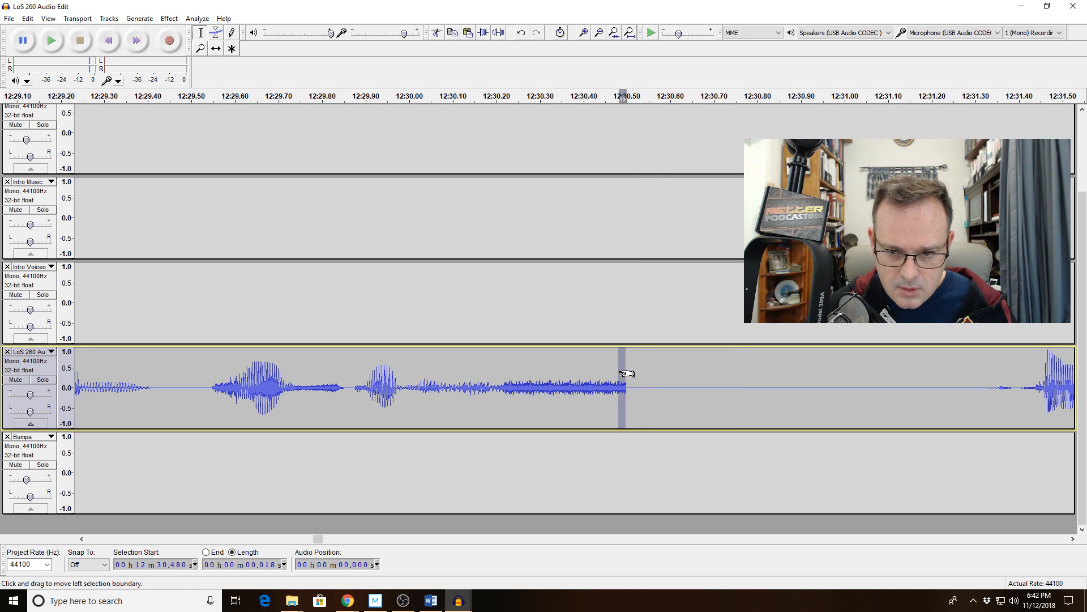
# Apply a Fade Out to the last 0.02 seconds of the extended sound at about 12:30.48
pyautogui.click(584, 33)
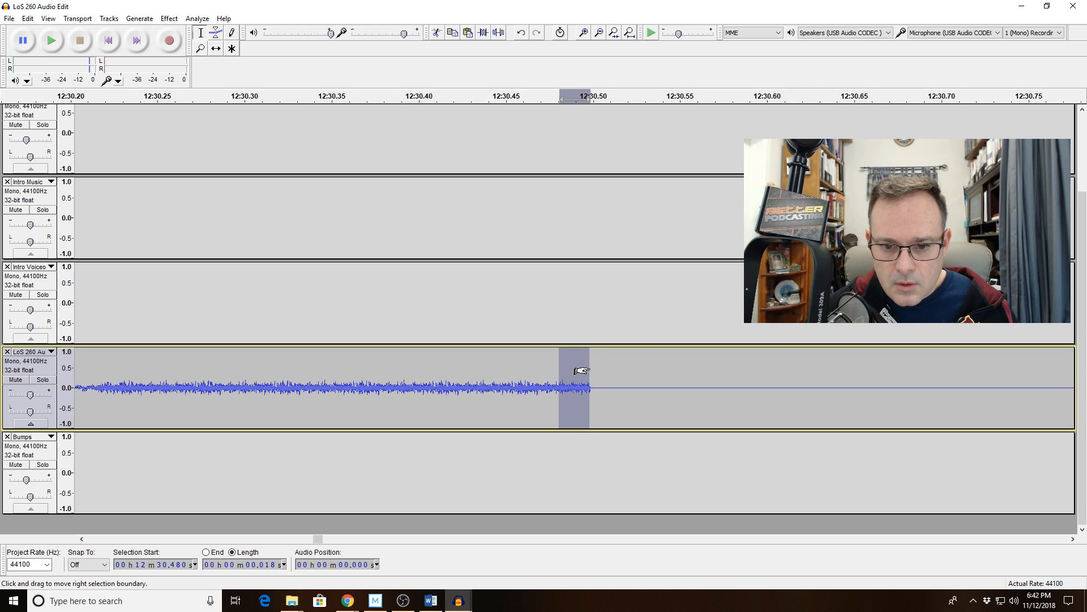
pyautogui.click(168, 19)
pyautogui.click(209, 178)
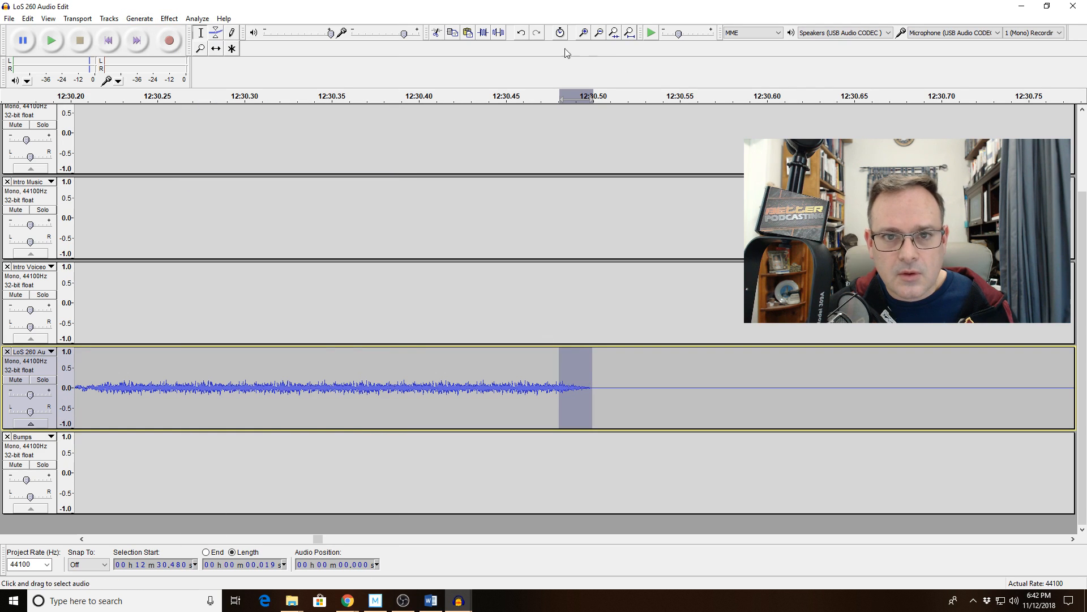
# Play back the reworked word ending from about 12:29.5
pyautogui.click(599, 32)
pyautogui.click(599, 33)
pyautogui.click(600, 33)
pyautogui.click(599, 32)
pyautogui.click(471, 397)
pyautogui.press('space')
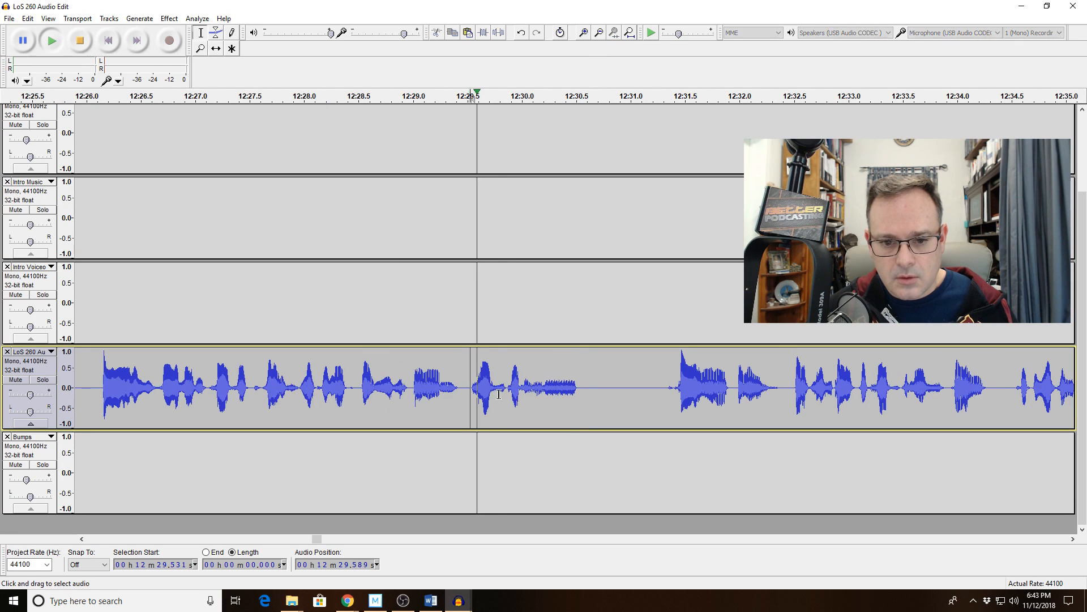
# Stop playback and undo the Fade Out, the deletion and the Repeat effect on the word ending near 12:30.23
pyautogui.press('space')
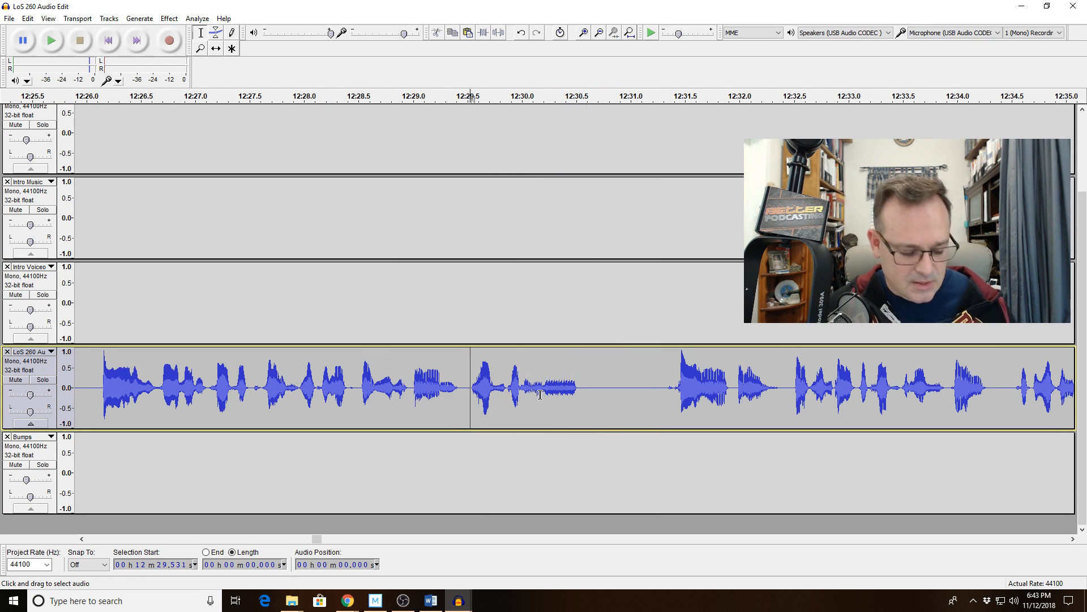
pyautogui.hotkey('ctrl', 'z')
pyautogui.hotkey('ctrl', 'z')
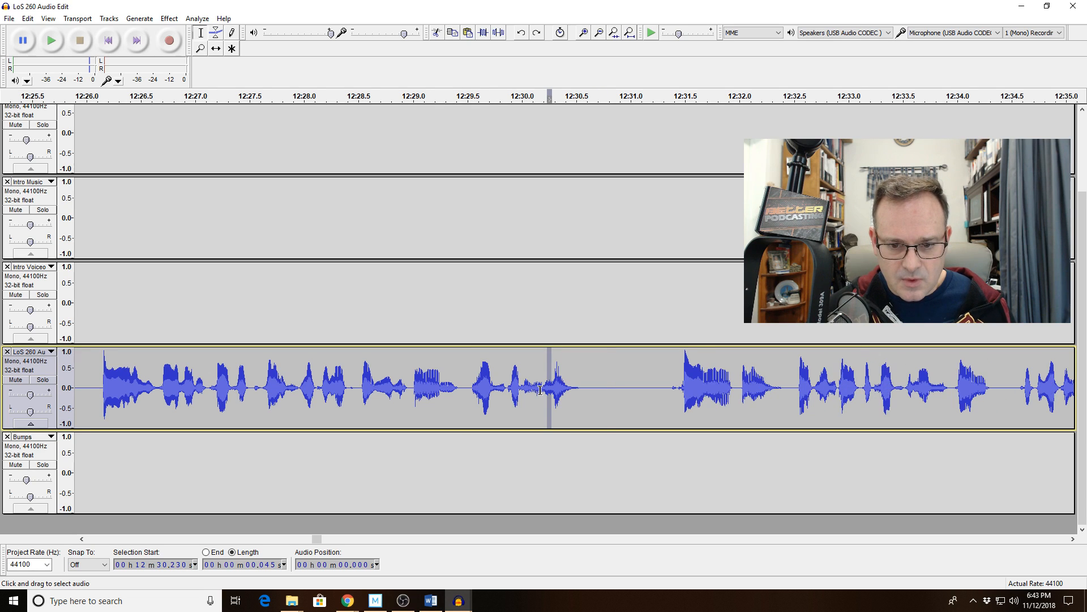
# Select and audition about 0.064 seconds of the word's closing sound from about 12:30.22
pyautogui.click(583, 32)
pyautogui.click(583, 32)
pyautogui.click(583, 33)
pyautogui.click(584, 33)
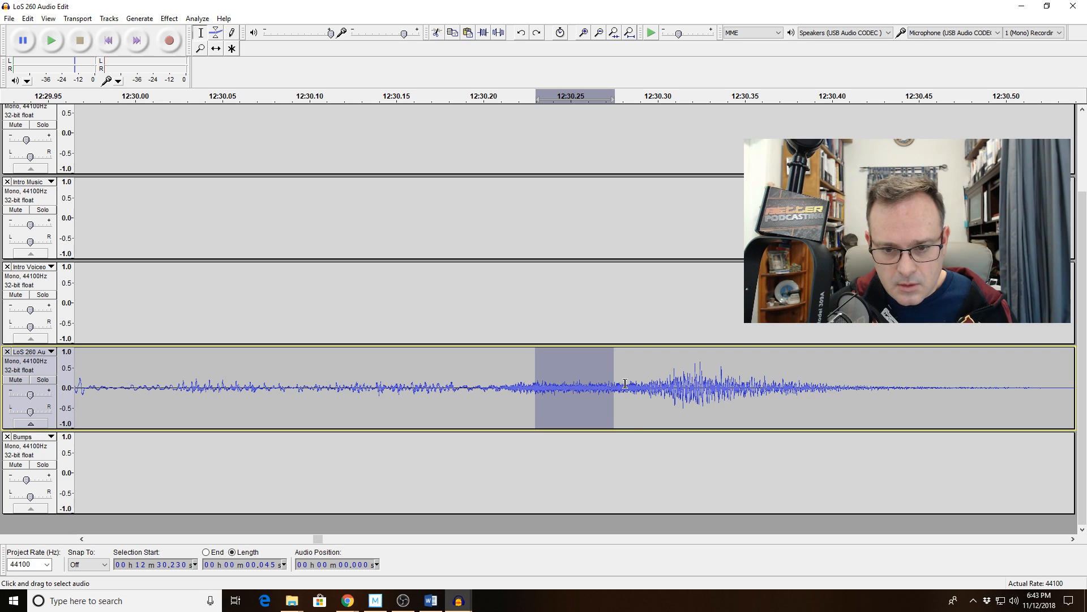
pyautogui.moveTo(626, 383); pyautogui.dragTo(531, 388)
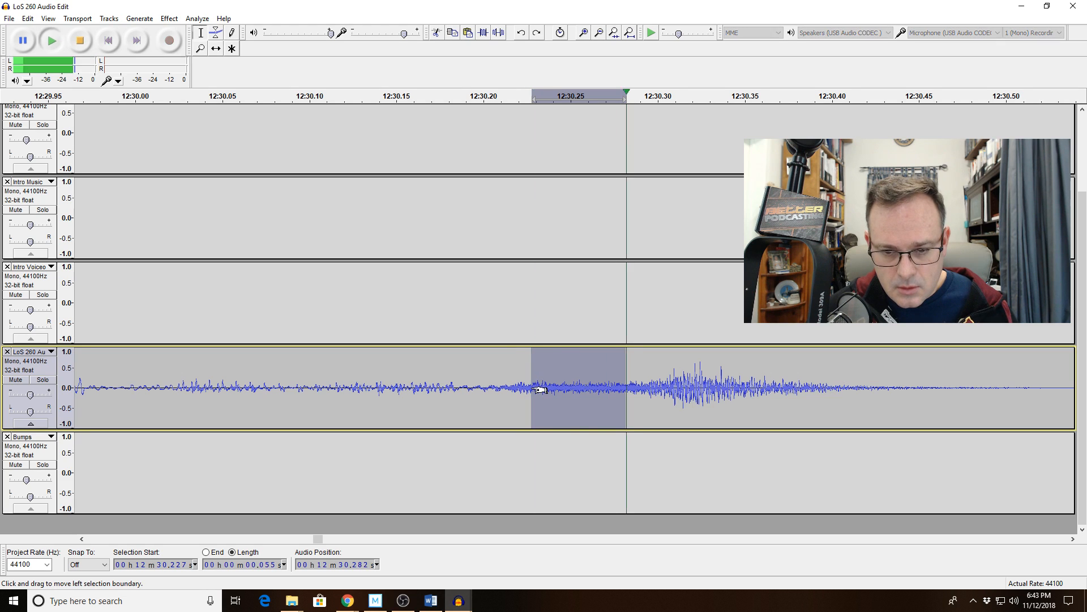
pyautogui.moveTo(632, 387); pyautogui.dragTo(522, 395)
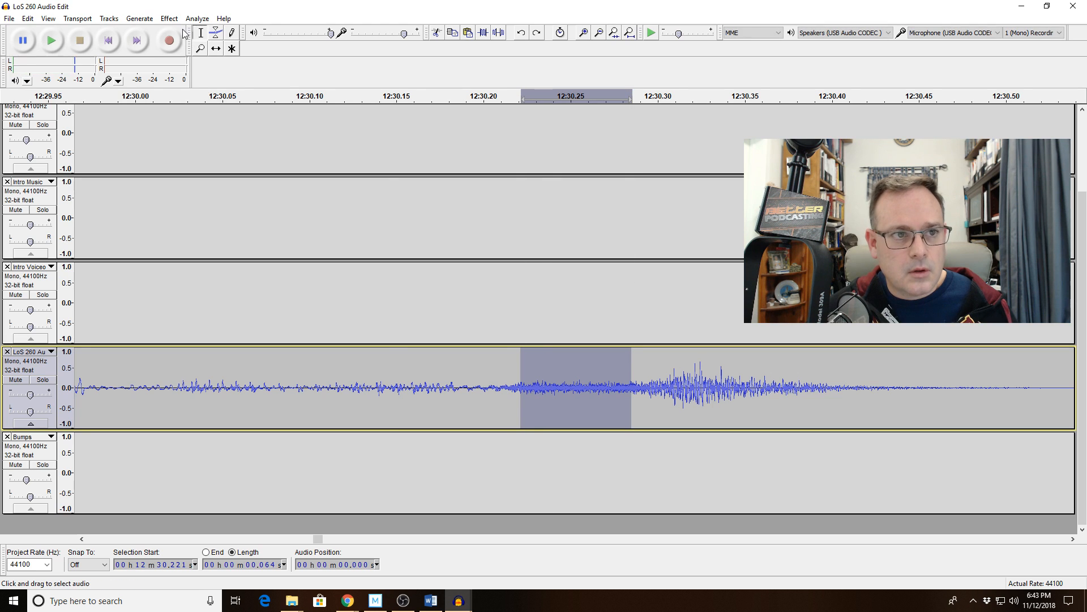
pyautogui.click(169, 18)
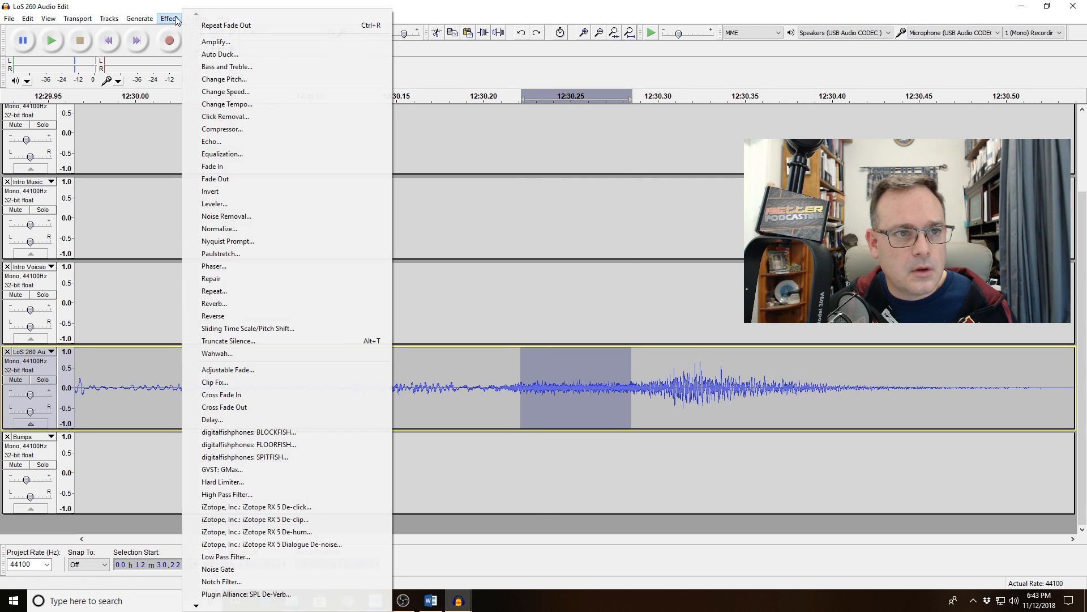
pyautogui.click(267, 293)
pyautogui.write('3')
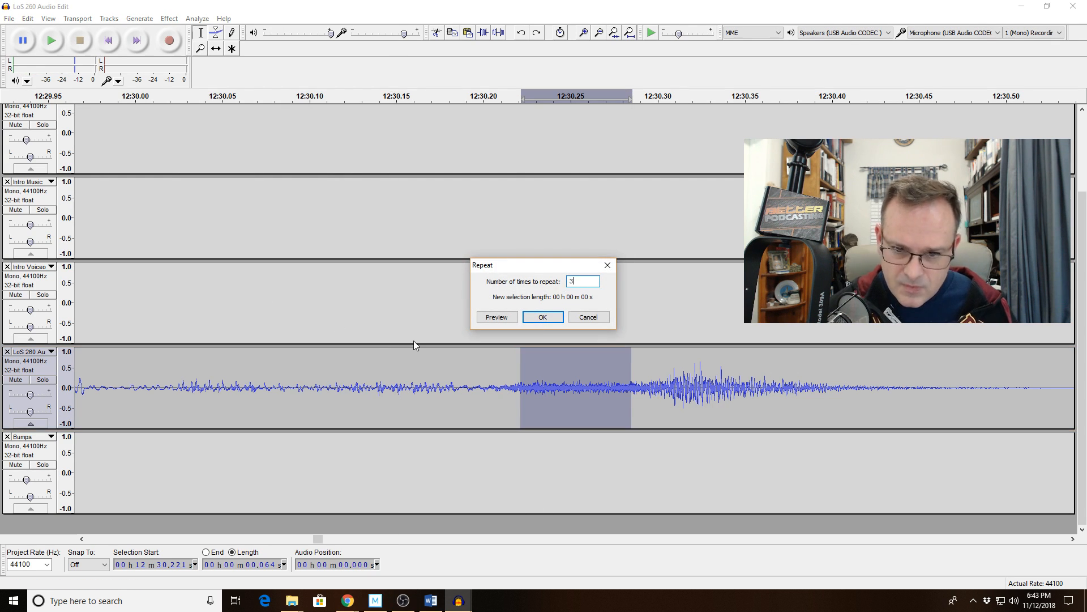
pyautogui.click(584, 320)
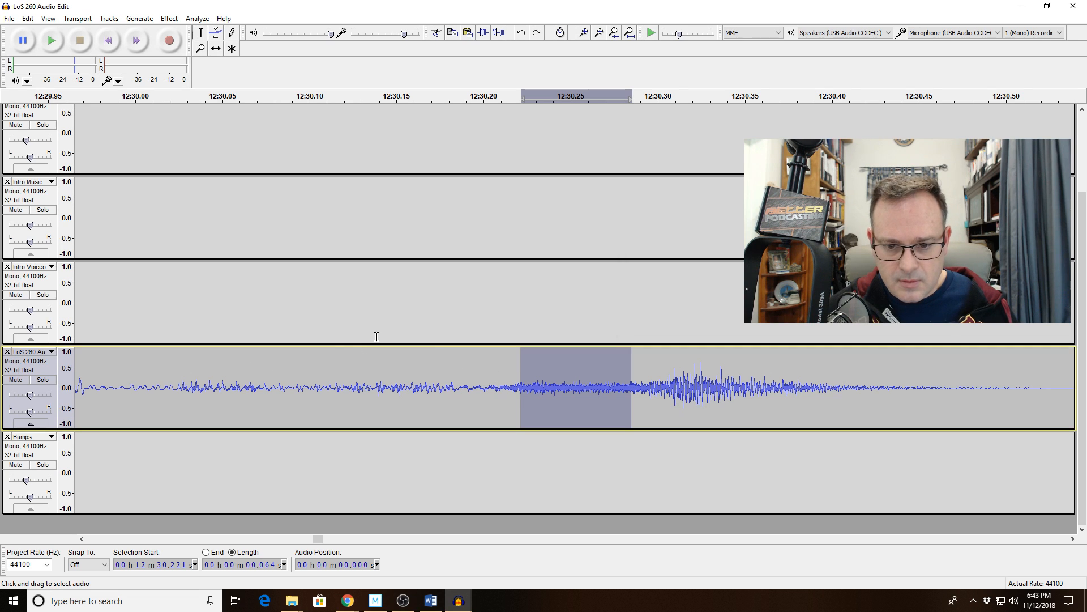
# Try extending the selected closing sound by repeating it 3 times with the Repeat effect
pyautogui.click(169, 19)
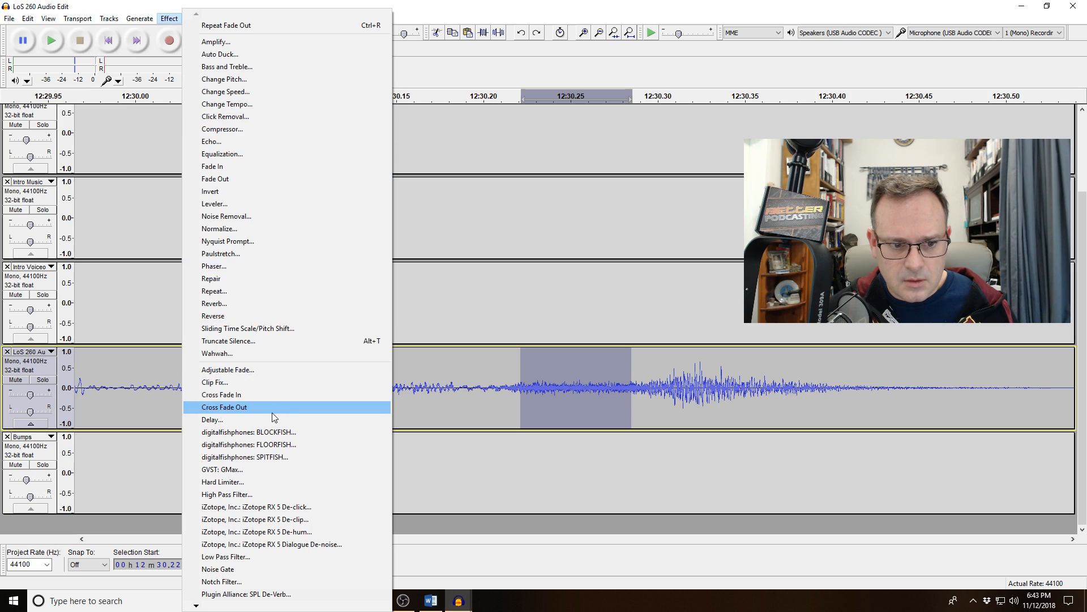
pyautogui.click(253, 291)
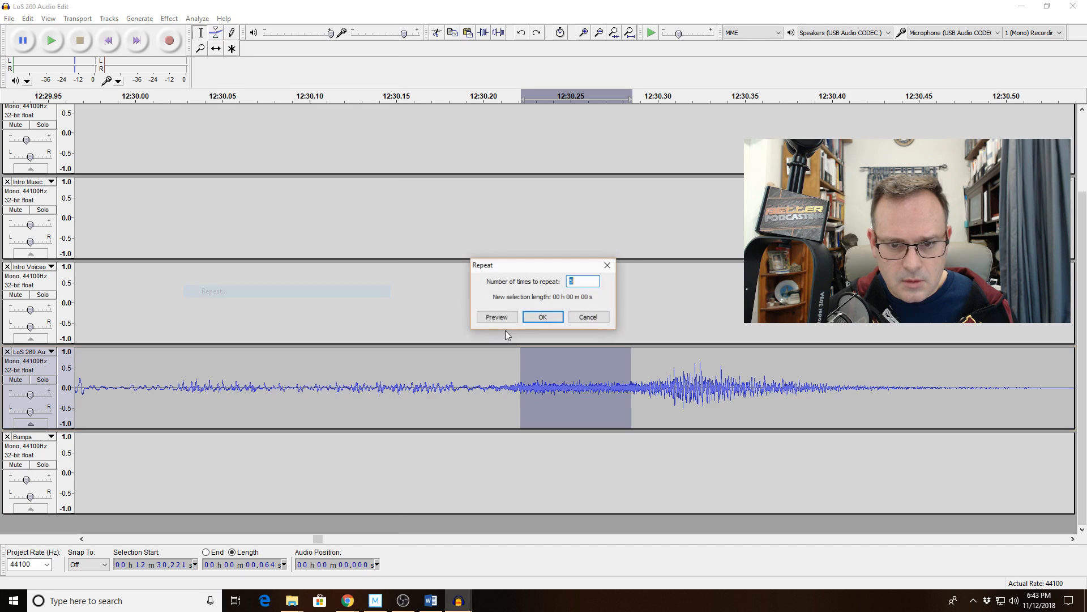
pyautogui.click(541, 320)
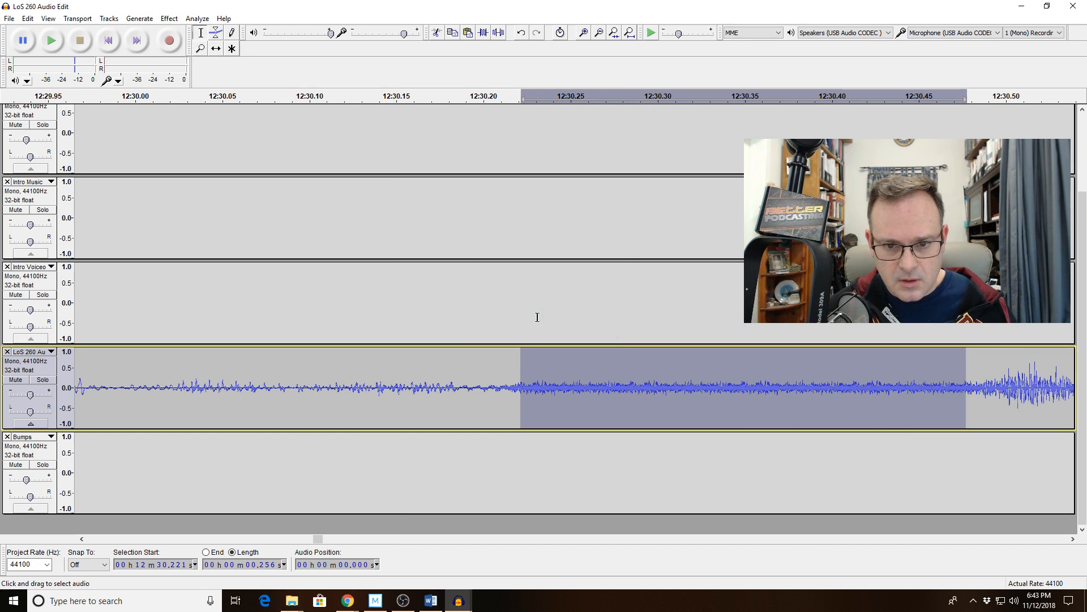
# Play back the extended sound from about 12:30.07 and undo the Repeat effect
pyautogui.click(261, 391)
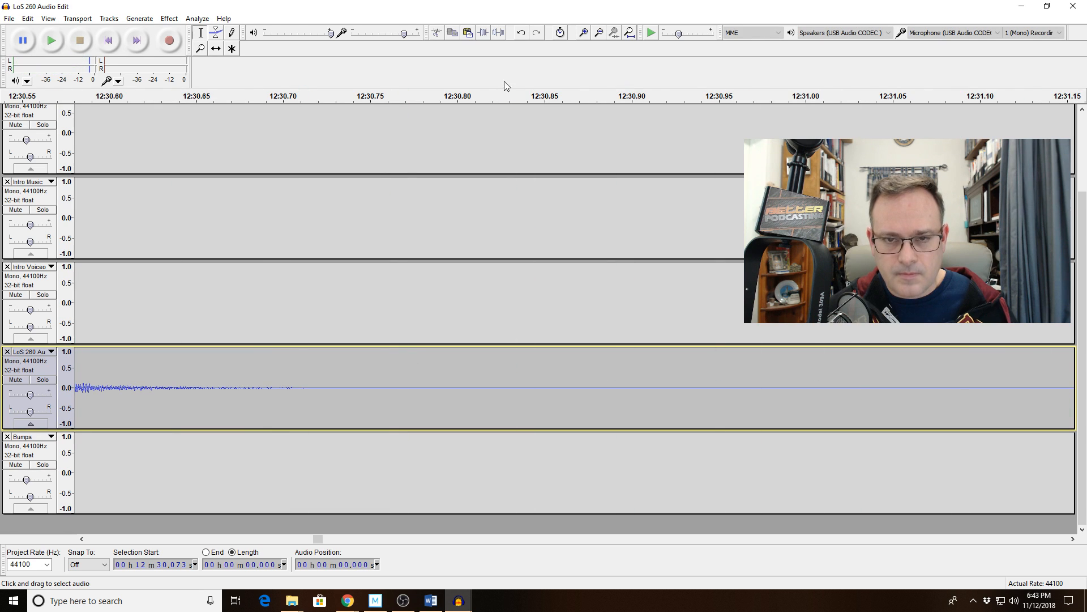
pyautogui.click(599, 34)
pyautogui.click(599, 34)
pyautogui.click(598, 34)
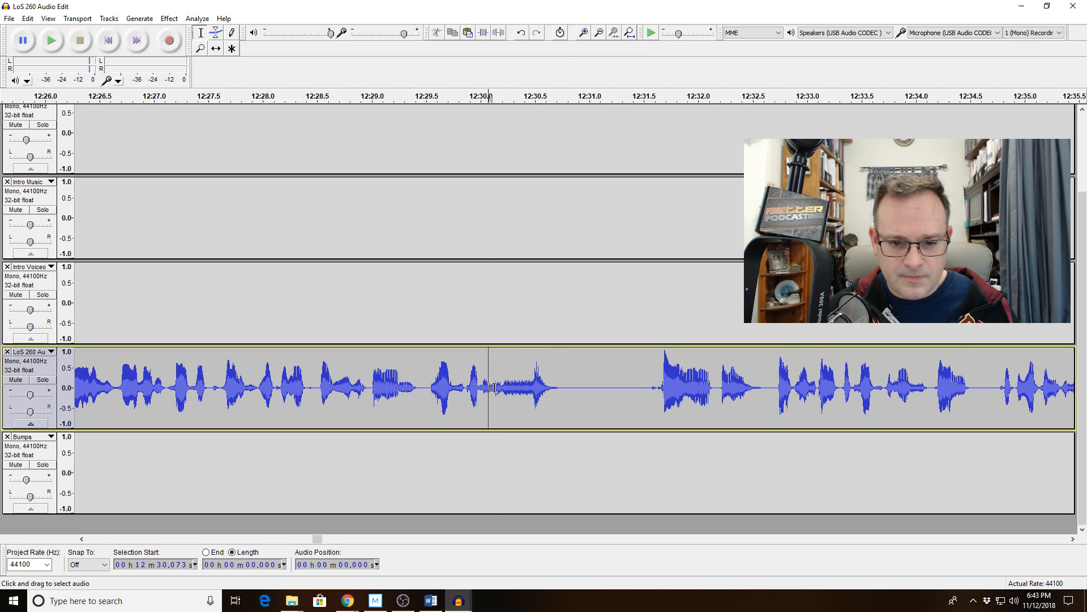
pyautogui.press('space')
pyautogui.press('space')
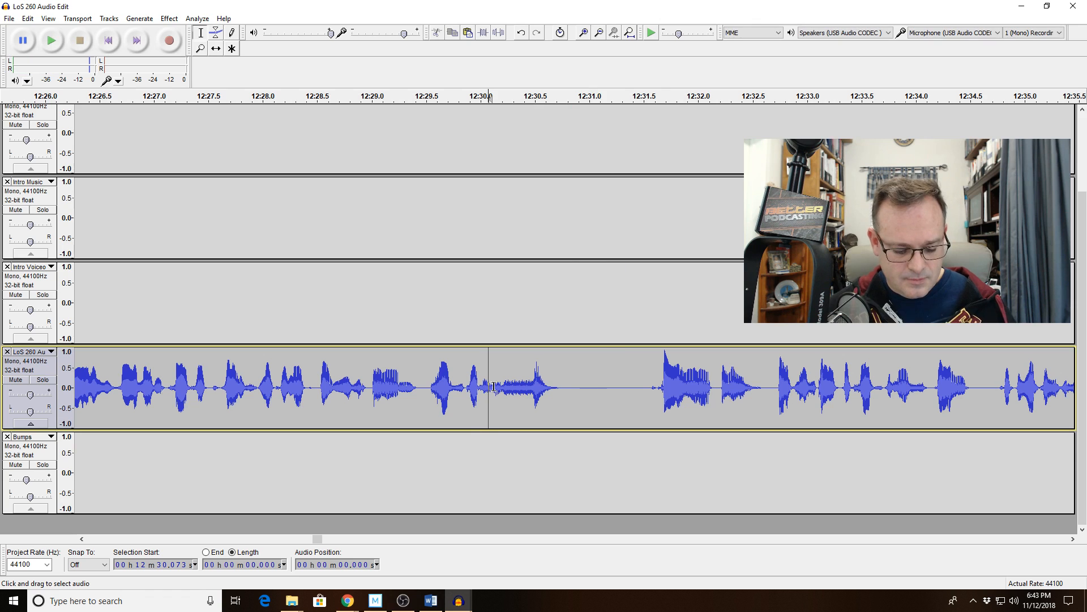
pyautogui.hotkey('ctrl', 'z')
# Audition the word ending and delete its loud burst, about 0.1 seconds from about 12:30.29
pyautogui.click(470, 387)
pyautogui.press('space')
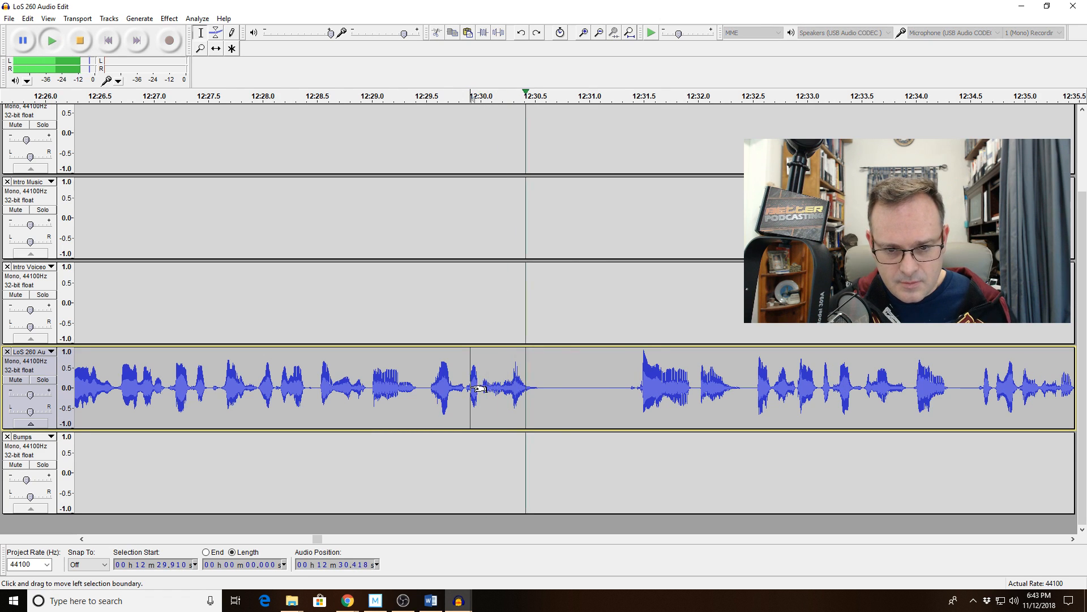
pyautogui.moveTo(483, 386); pyautogui.dragTo(559, 385)
pyautogui.press('space')
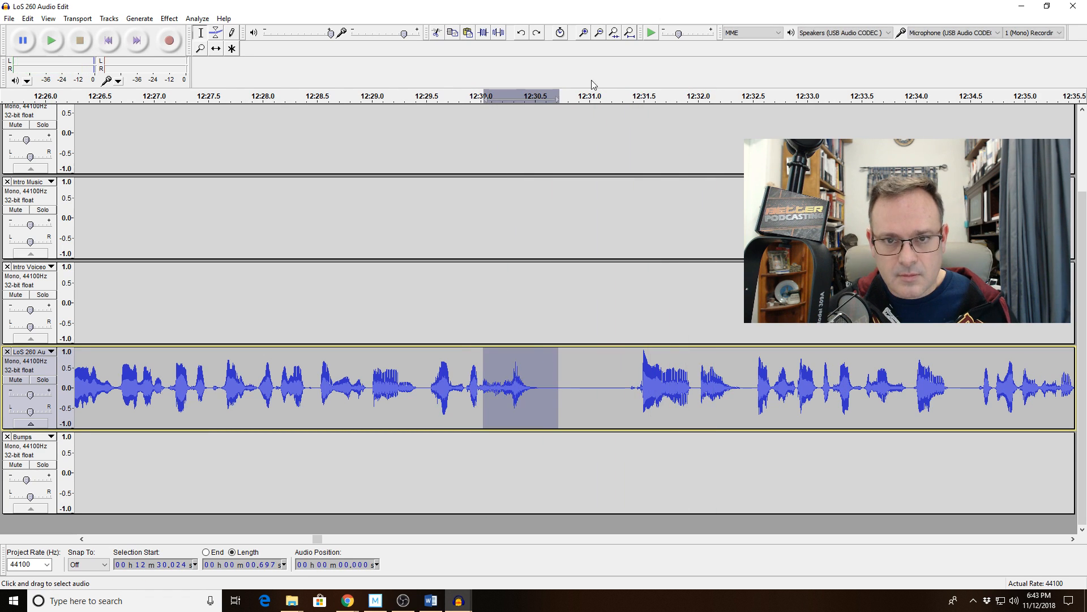
pyautogui.click(614, 33)
pyautogui.press('space')
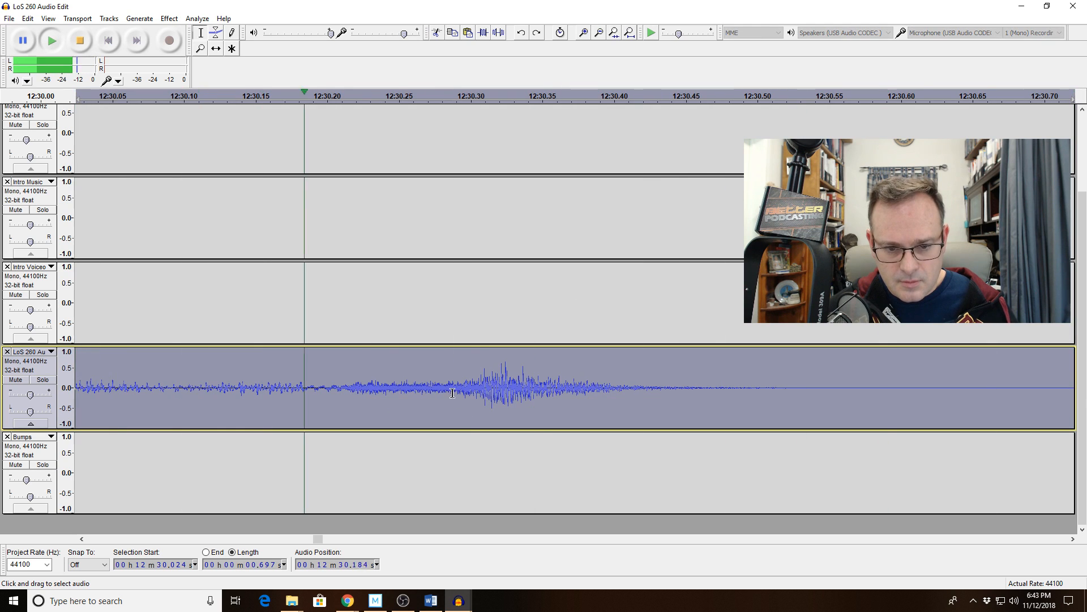
pyautogui.moveTo(463, 387); pyautogui.dragTo(607, 394)
pyautogui.press('Delete')
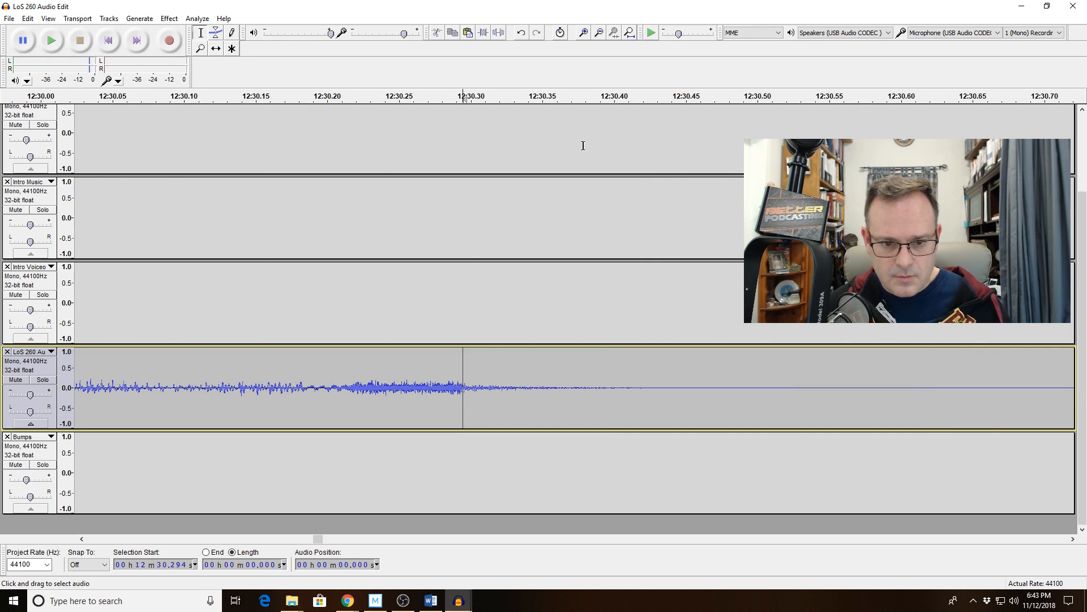
# Play back the shortened word ending from about 12:29.53
pyautogui.click(599, 34)
pyautogui.click(599, 34)
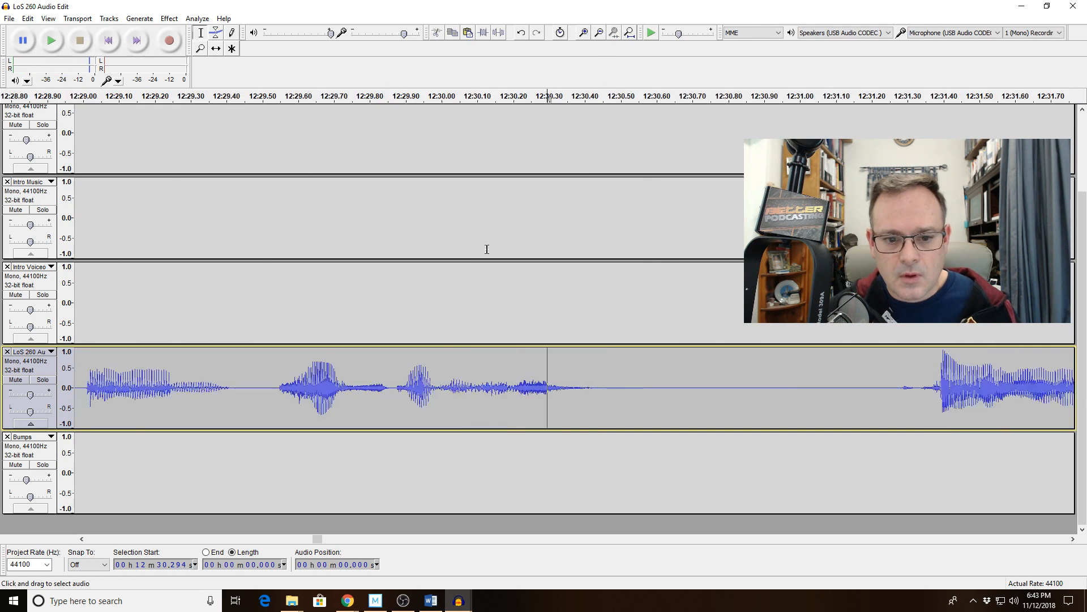
pyautogui.click(274, 376)
pyautogui.press('space')
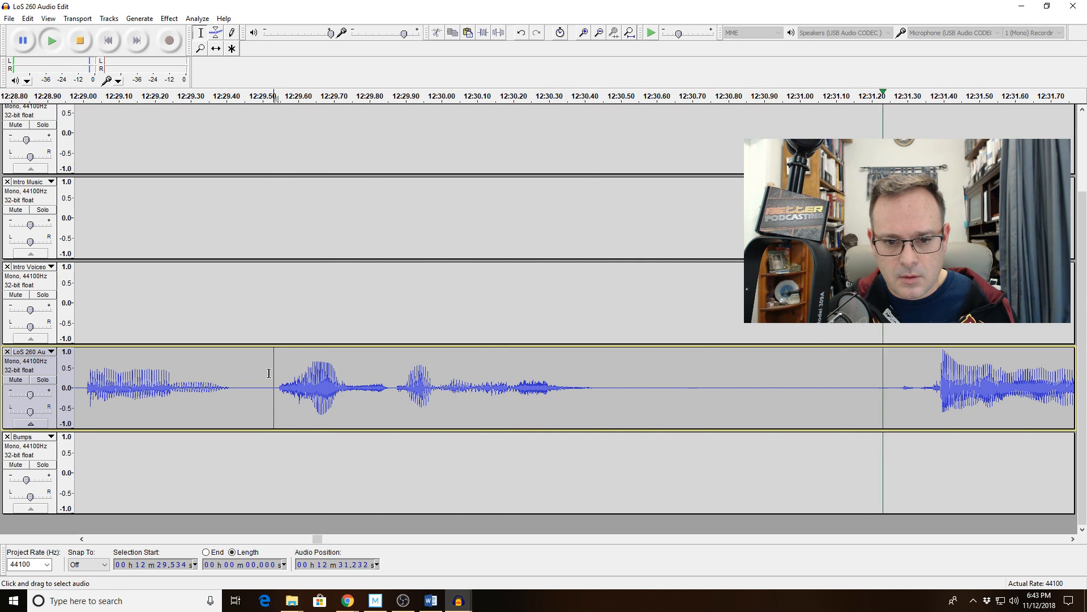
pyautogui.press('space')
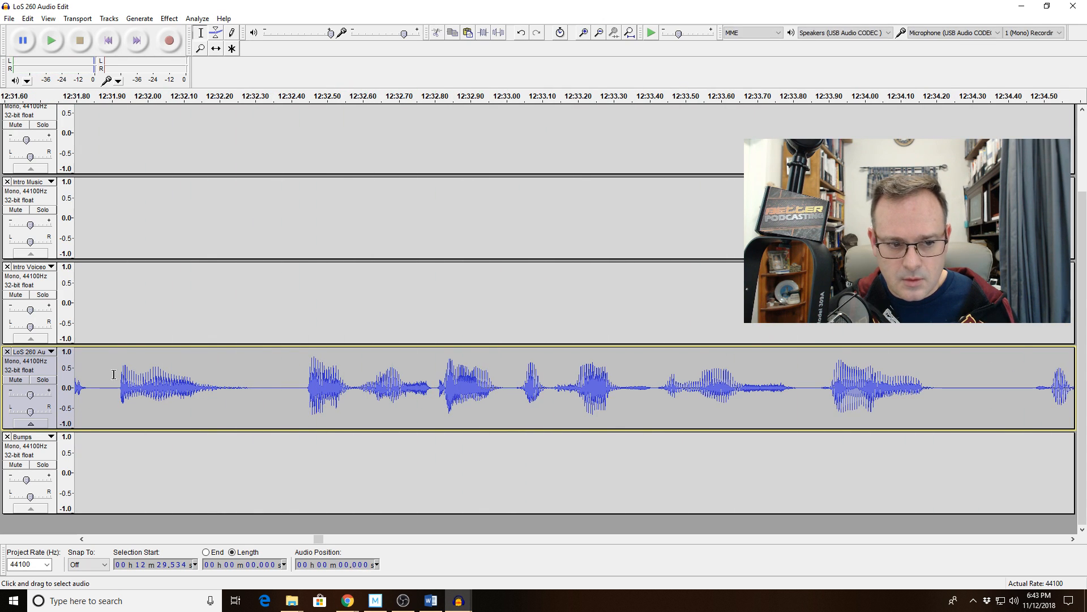
# Delete about 0.43 seconds of unwanted speech from about 12:31.89 and play back the passage from about 12:28.9
pyautogui.moveTo(109, 382); pyautogui.dragTo(262, 404)
pyautogui.press('Delete')
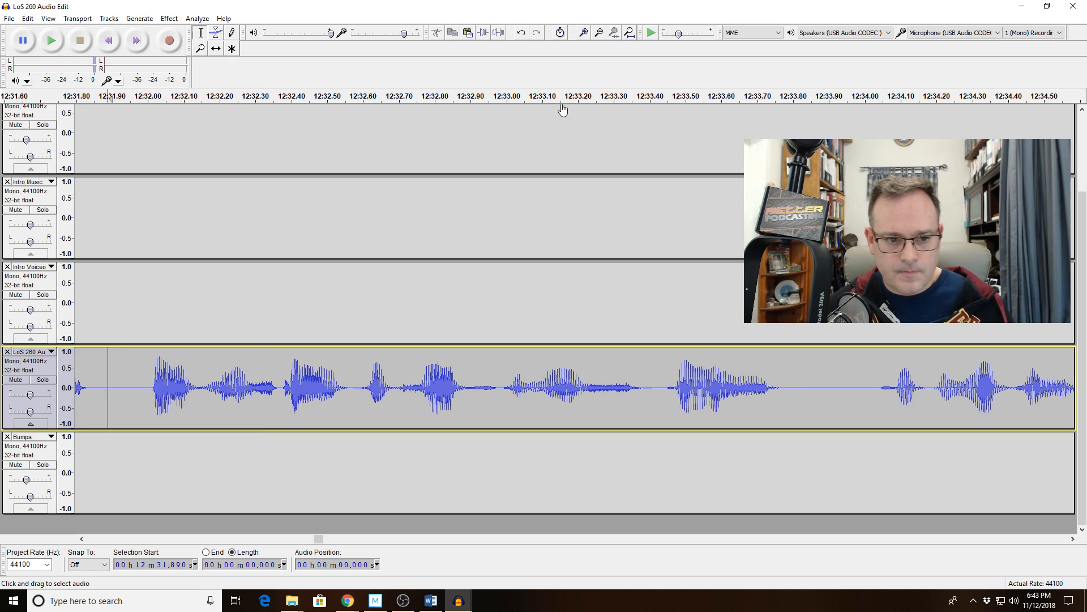
pyautogui.click(601, 35)
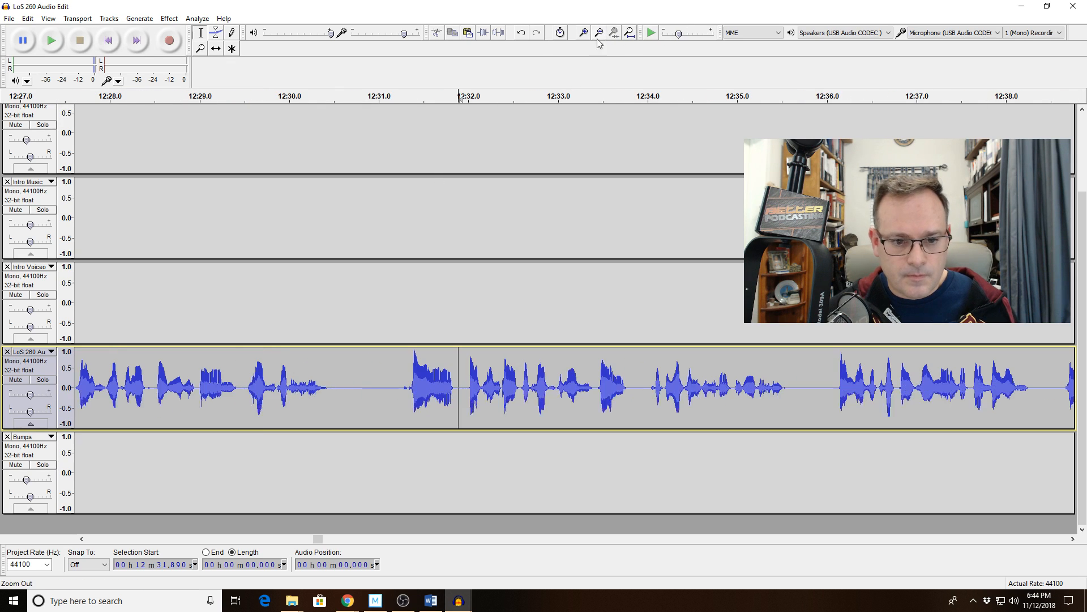
pyautogui.click(191, 380)
pyautogui.press('space')
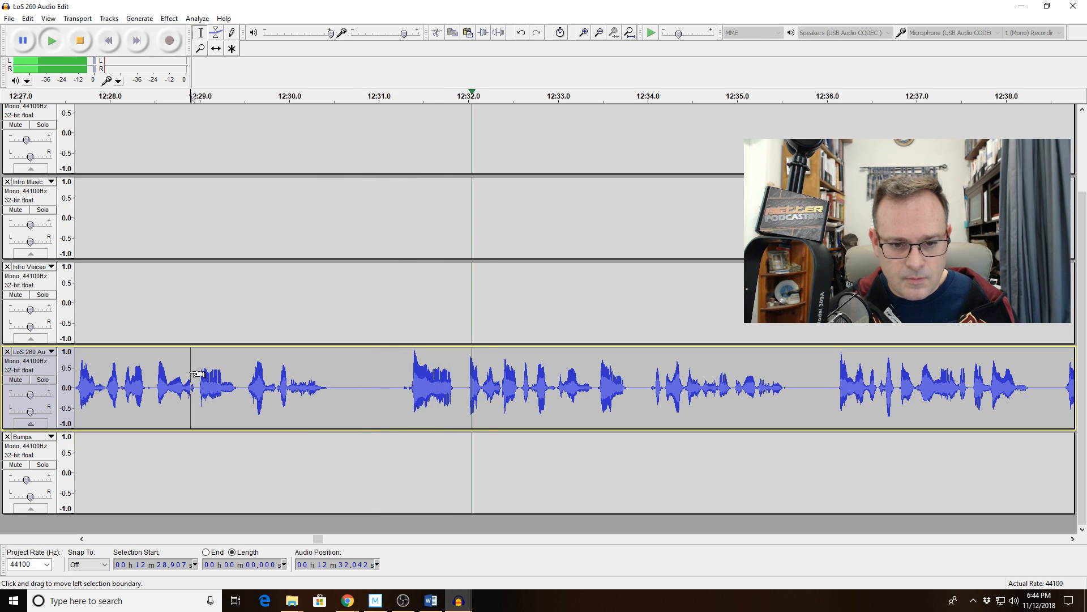
pyautogui.press('space')
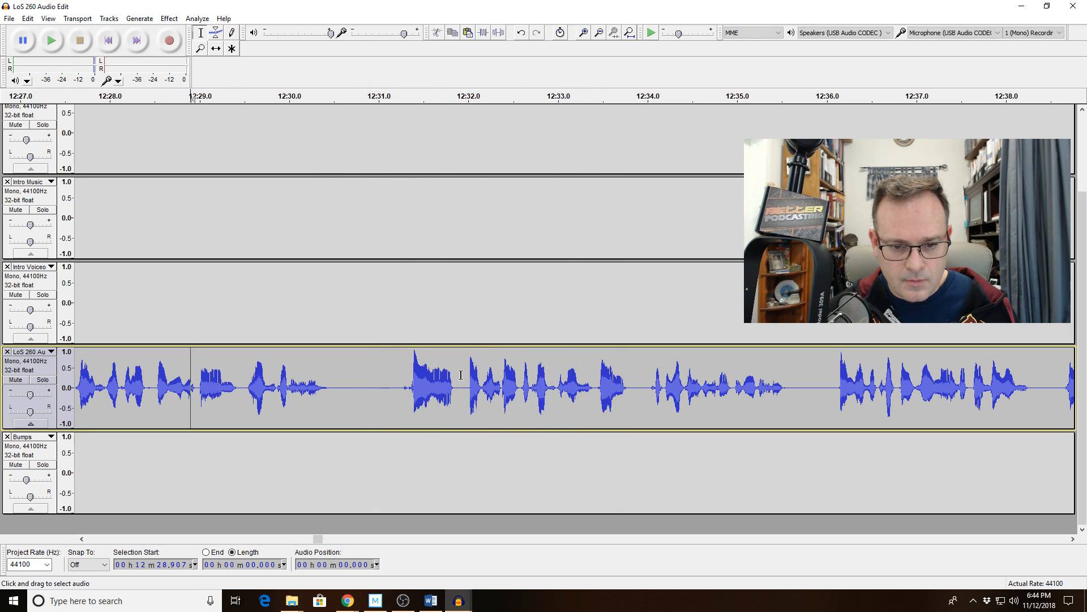
# Review the speech from about 12:31.27, delete the short sound at about 12:31.99, about 0.16 seconds, and play the cut back
pyautogui.click(402, 377)
pyautogui.press('space')
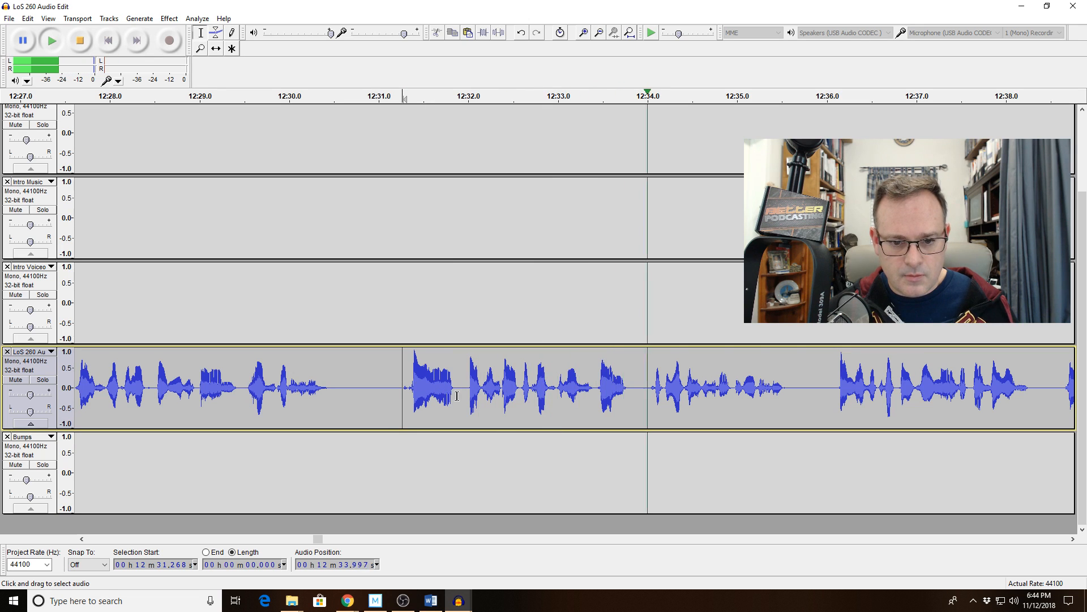
pyautogui.press('space')
pyautogui.moveTo(467, 392); pyautogui.dragTo(486, 405)
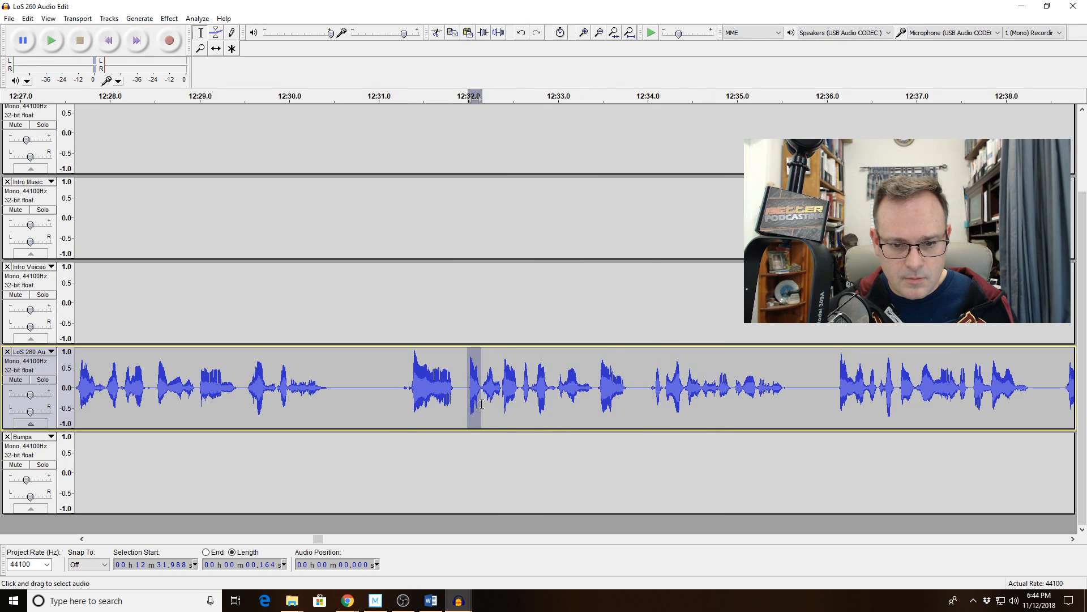
pyautogui.press('space')
pyautogui.press('Delete')
pyautogui.click(333, 378)
pyautogui.press('space')
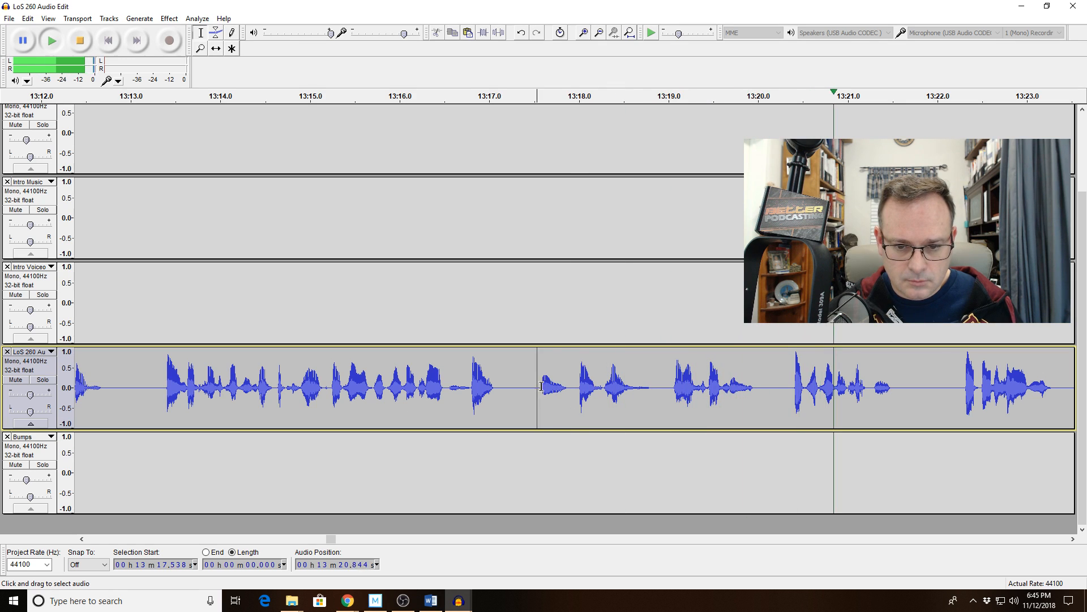
# Audition and delete the short utterance of about 0.4 seconds at about 13:17.54, and play back from about 13:16.4
pyautogui.moveTo(538, 386); pyautogui.dragTo(573, 387)
pyautogui.press('space')
pyautogui.press('space')
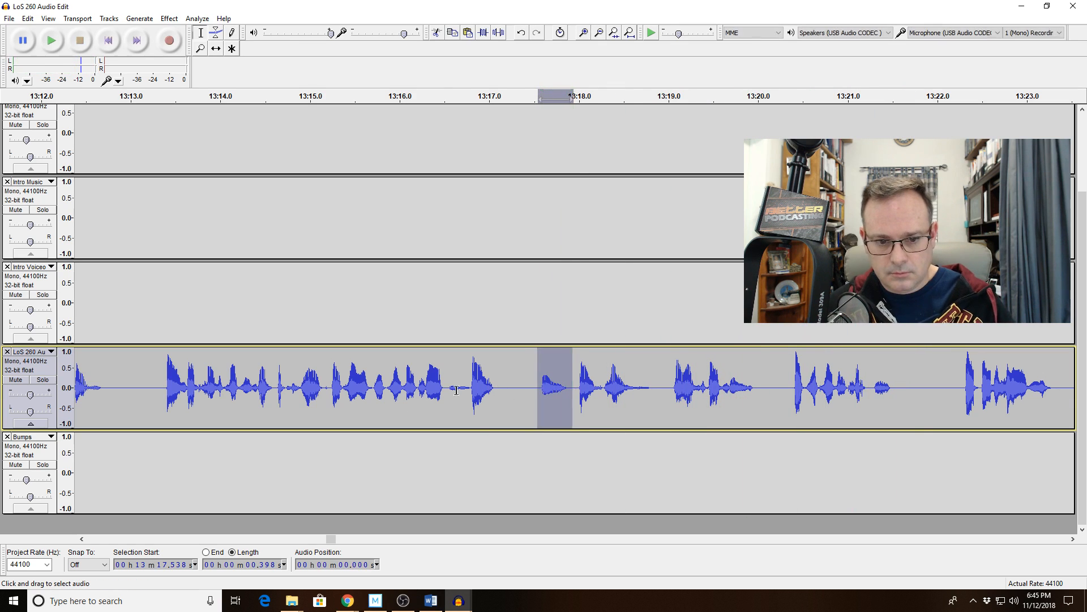
pyautogui.press('Delete')
pyautogui.click(435, 388)
pyautogui.press('space')
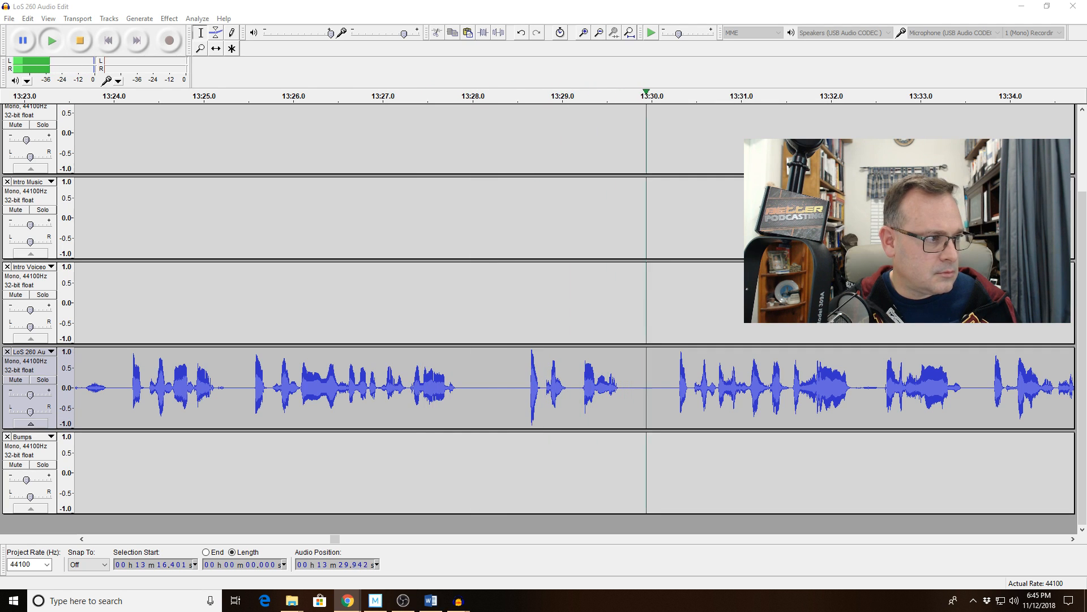
# Replay the speech from about 13:25.4 and delete the unwanted words, about 1.8 seconds from about 13:27.85
pyautogui.click(343, 371)
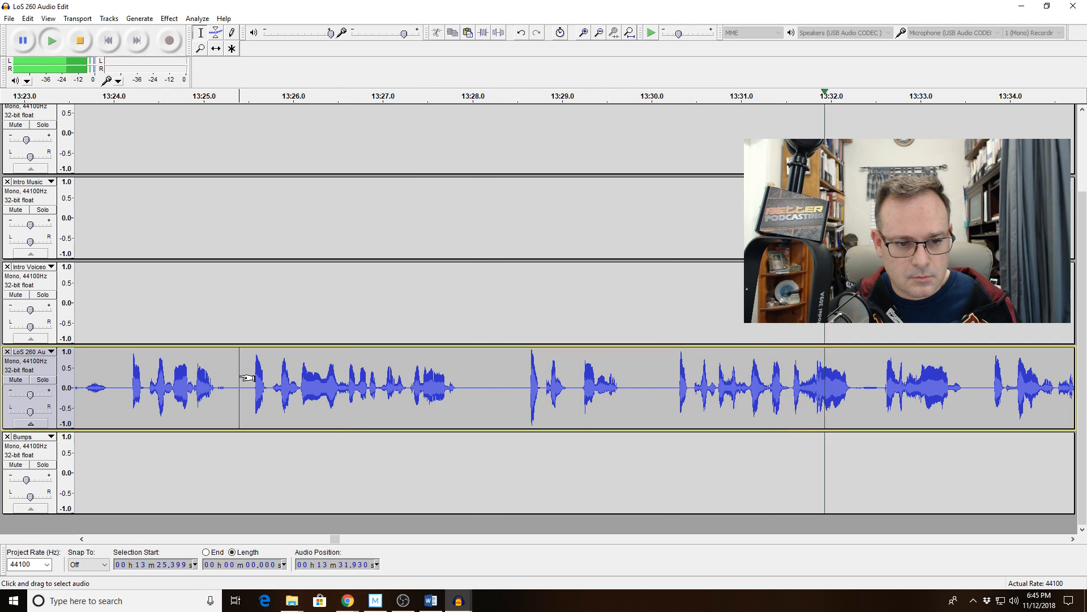
pyautogui.press('space')
pyautogui.press('space')
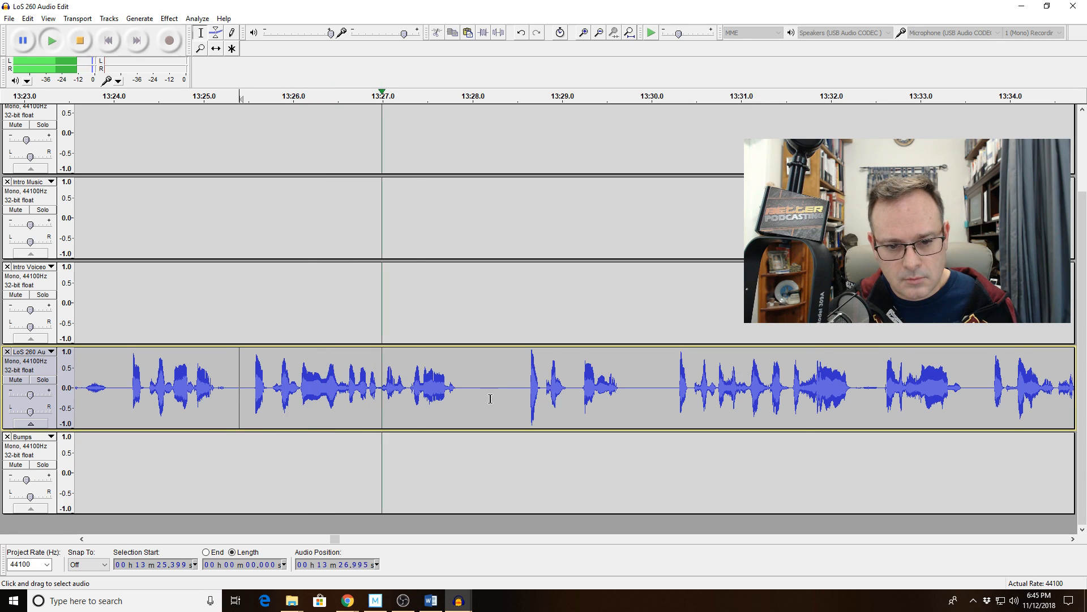
pyautogui.moveTo(459, 399); pyautogui.dragTo(585, 402)
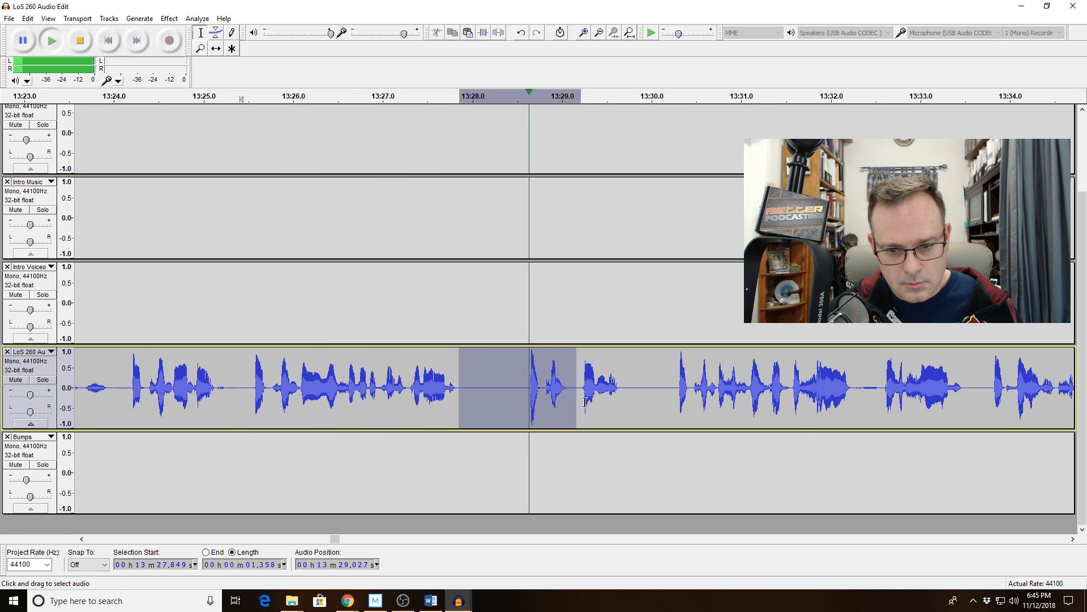
pyautogui.press('space')
pyautogui.press('Delete')
# Play back the cut from about 13:26.77 and switch to the Chrome window while it plays
pyautogui.click(363, 376)
pyautogui.press('space')
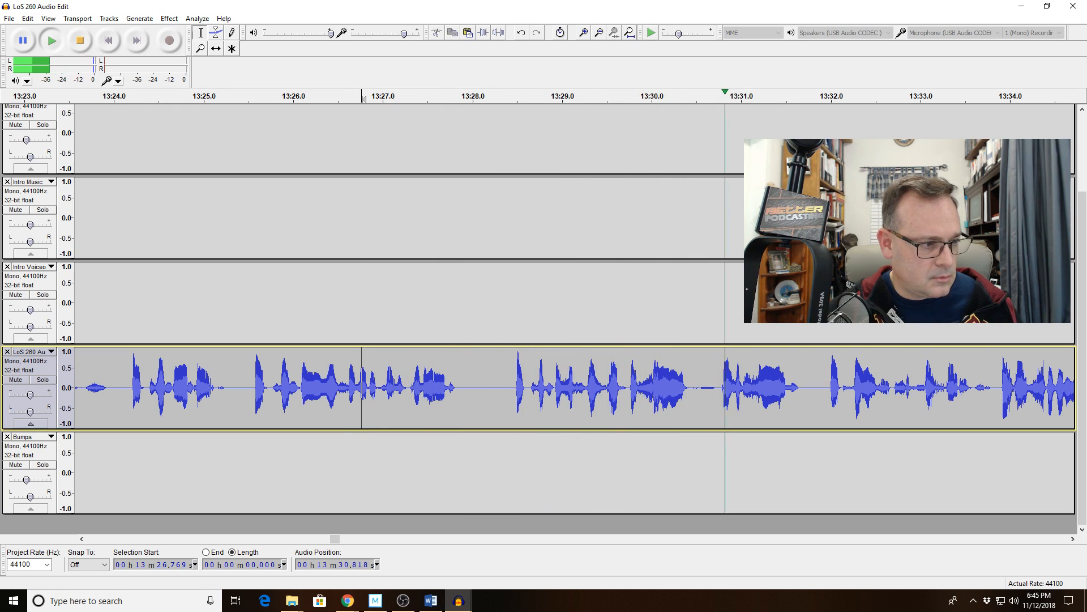
pyautogui.hotkey('alt', 'Tab')
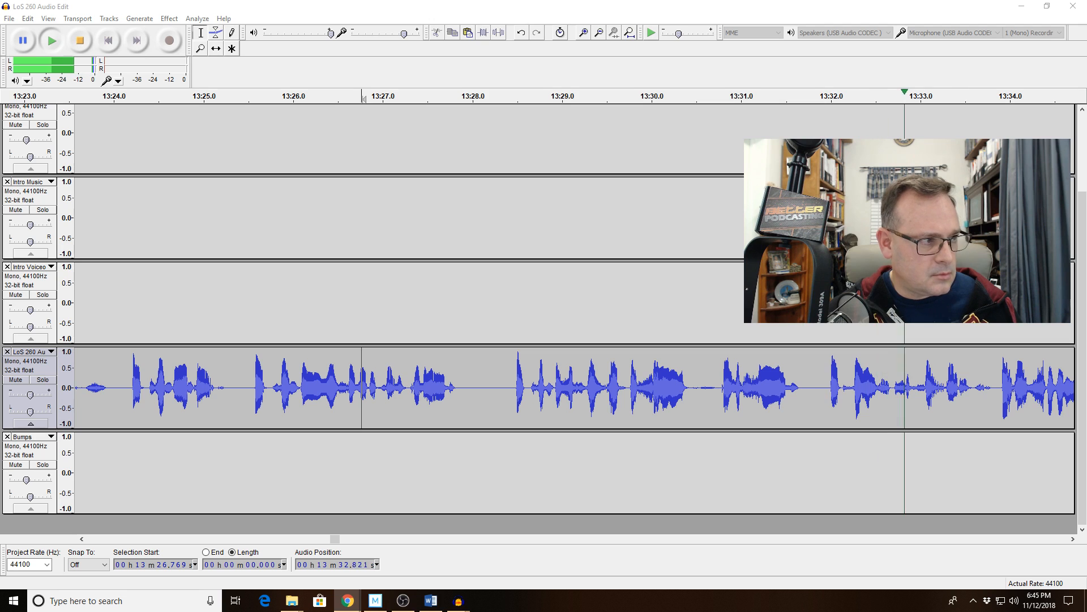
# Play back the voice track from about 13:30.5 to review the speech around 13:32
pyautogui.click(656, 439)
pyautogui.press('space')
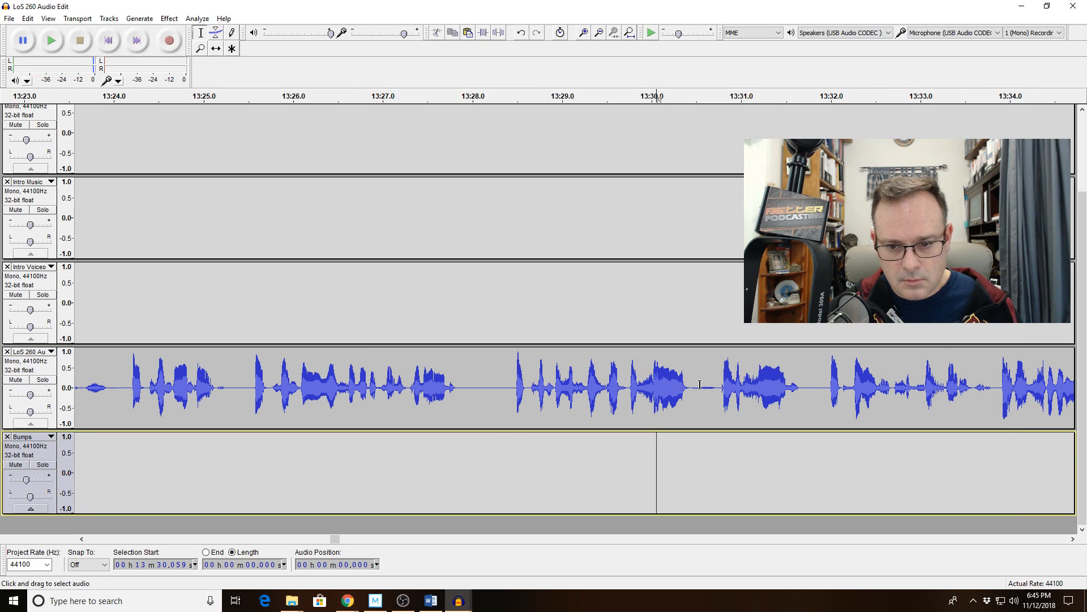
pyautogui.click(700, 385)
pyautogui.press('space')
pyautogui.scroll(1, 785, 388)
pyautogui.scroll(-1, 785, 389)
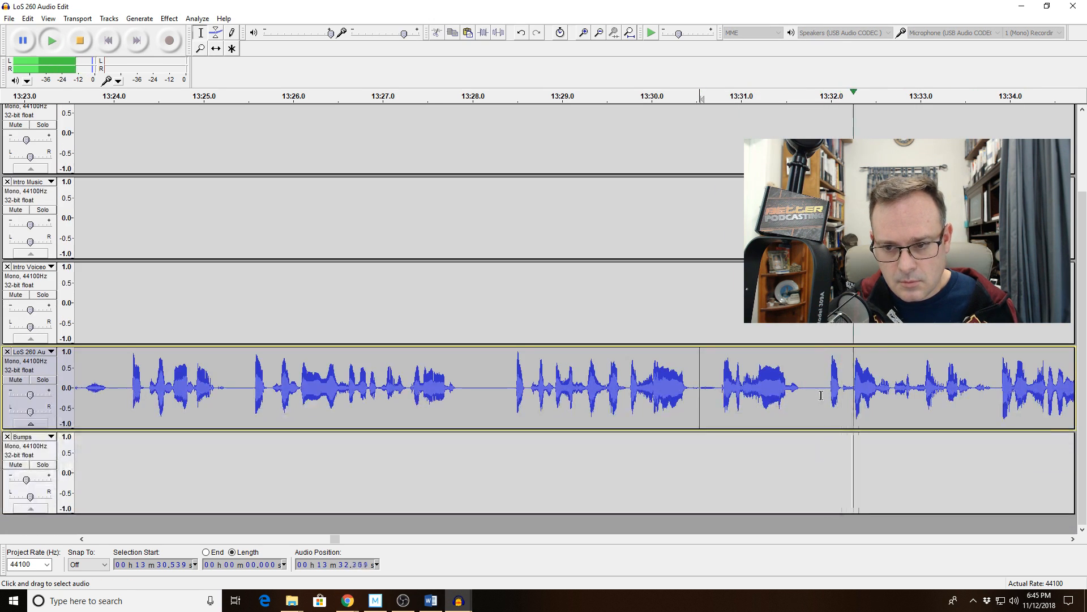
# Audition the speech around 13:32 and select the short sound of about 0.16 seconds starting at about 13:31.996
pyautogui.moveTo(822, 391); pyautogui.dragTo(867, 390)
pyautogui.press('space')
pyautogui.click(614, 33)
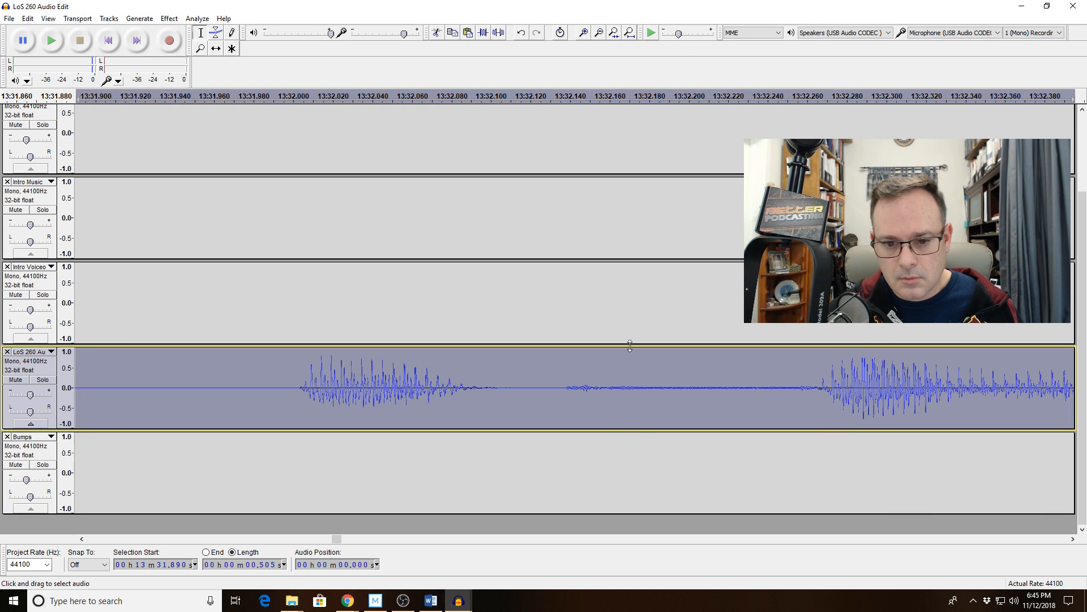
pyautogui.press('space')
pyautogui.click(605, 386)
pyautogui.moveTo(605, 387); pyautogui.dragTo(285, 393)
# Try deleting the selected short sound, play back the cut, and undo the deletion
pyautogui.press('space')
pyautogui.press('Delete')
pyautogui.press('space')
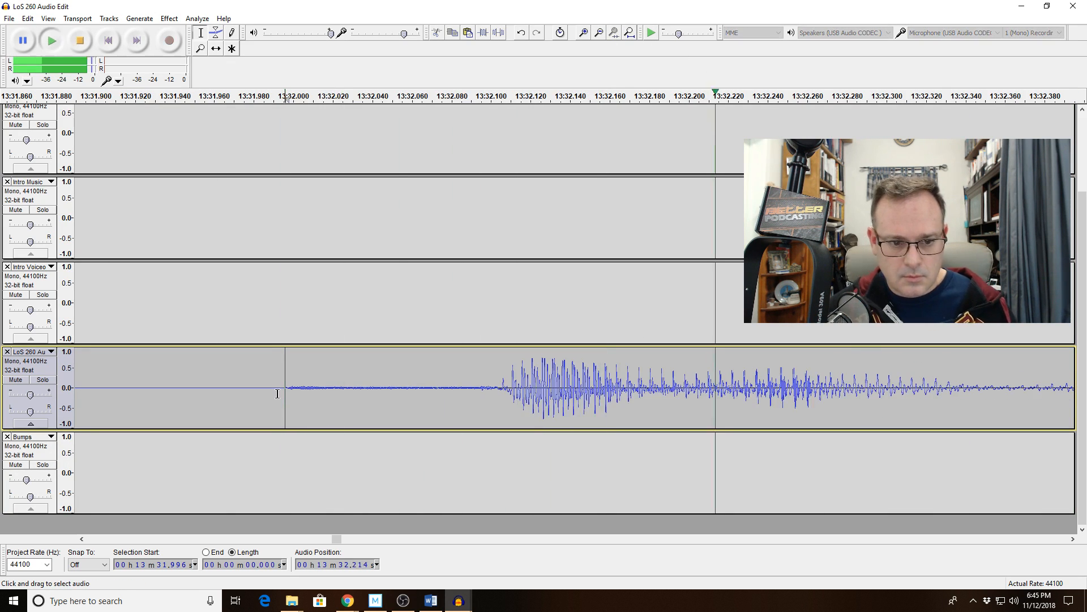
pyautogui.press('space')
pyautogui.hotkey('ctrl', 'z')
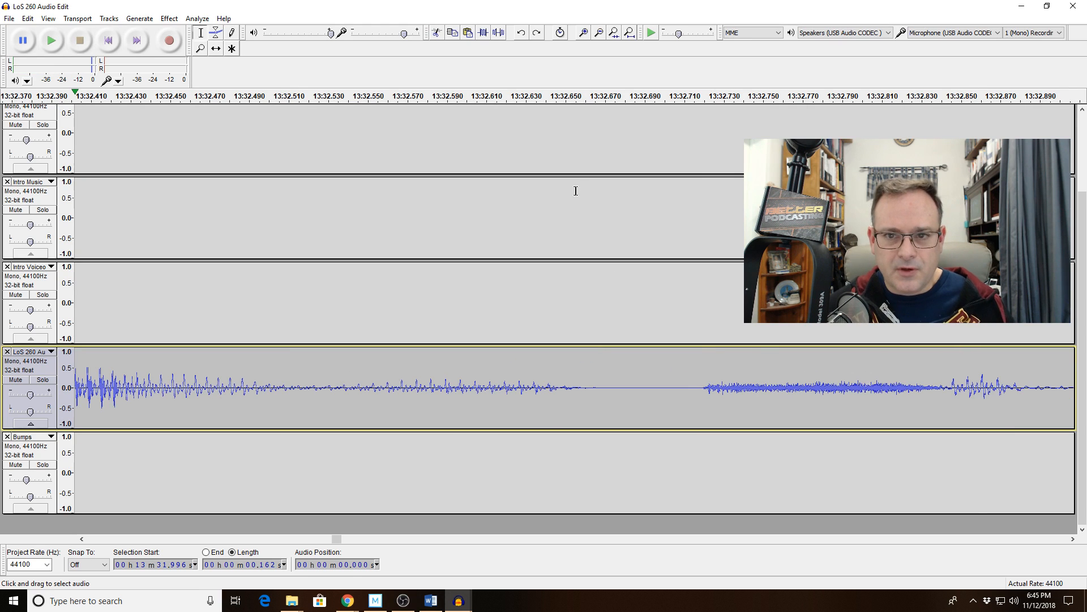
# Inspect and audition the selected sound at about 13:31.996, then delete its 0.16 seconds
pyautogui.click(599, 34)
pyautogui.click(599, 33)
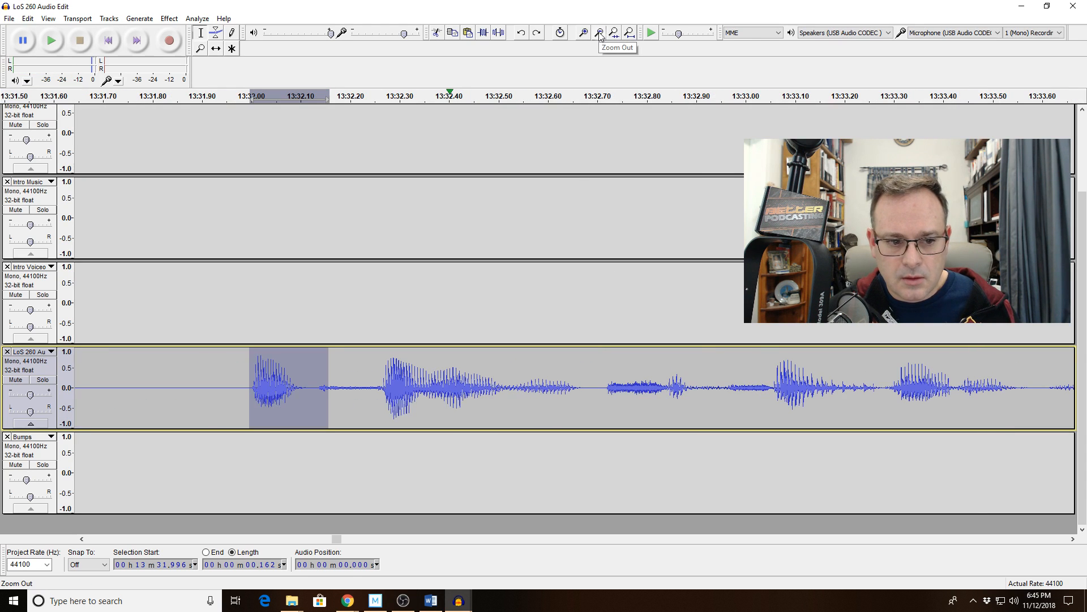
pyautogui.click(584, 33)
pyautogui.click(584, 33)
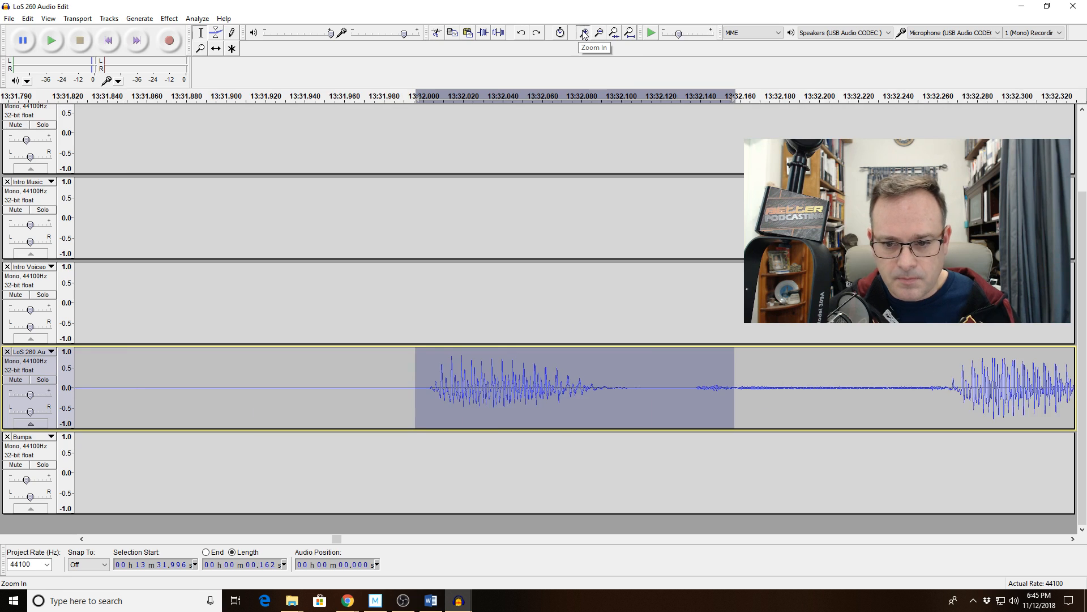
pyautogui.click(584, 33)
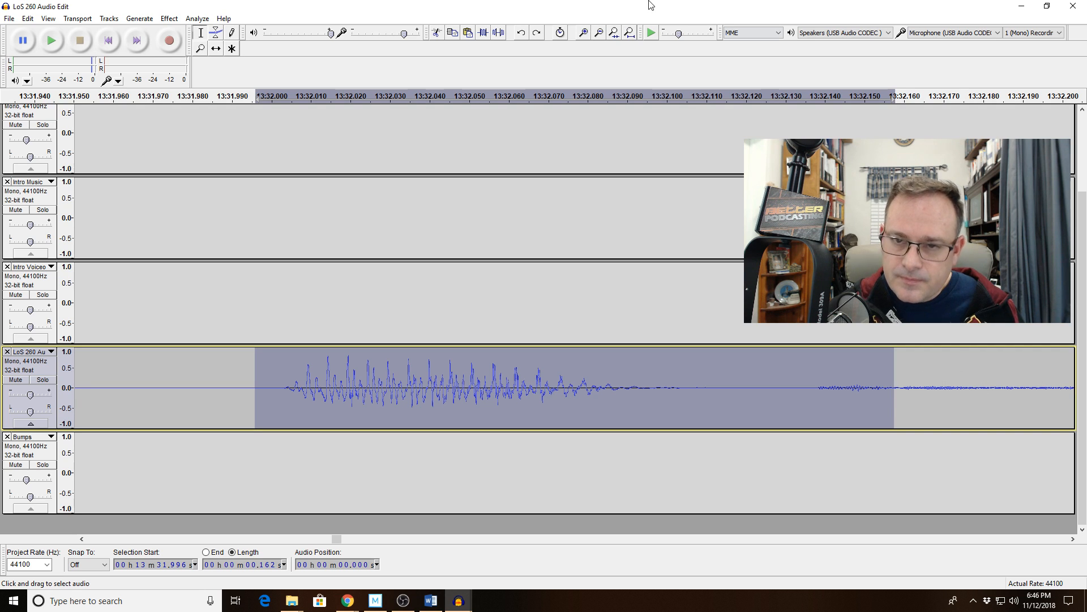
pyautogui.click(602, 32)
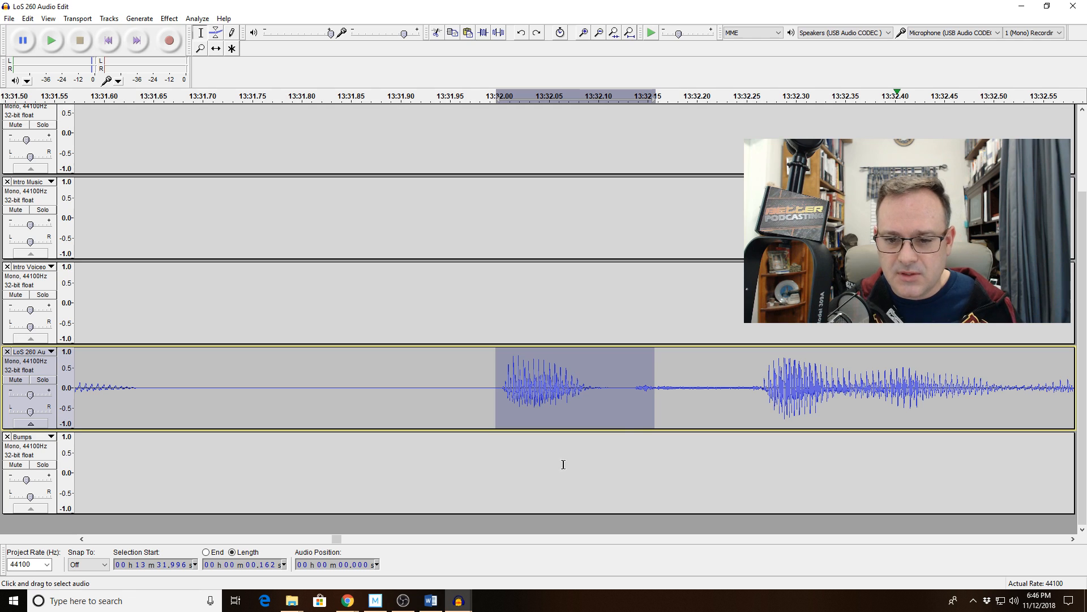
pyautogui.press('space')
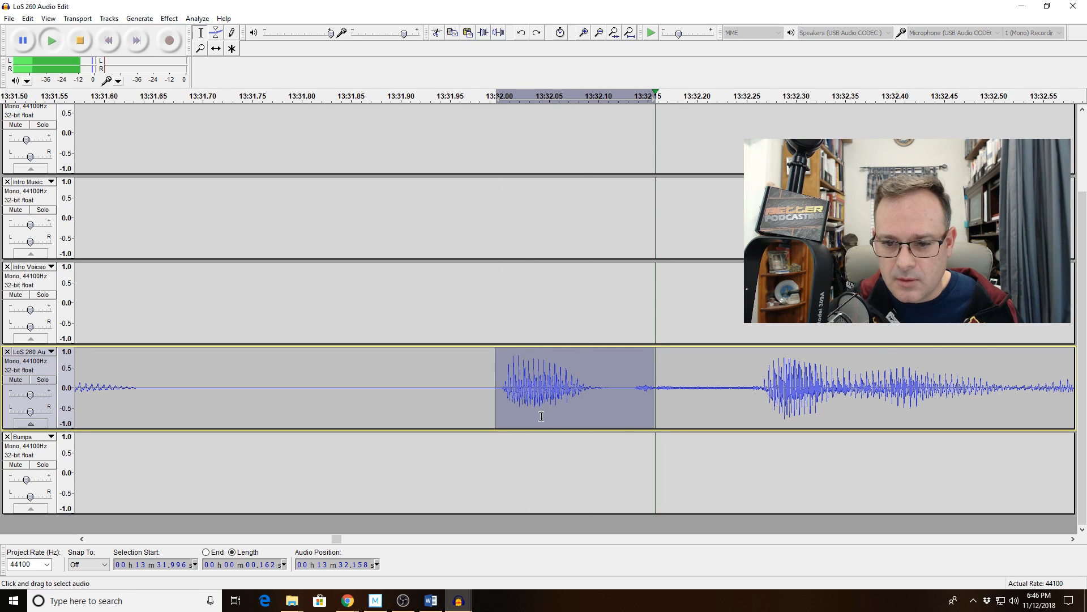
pyautogui.press('Delete')
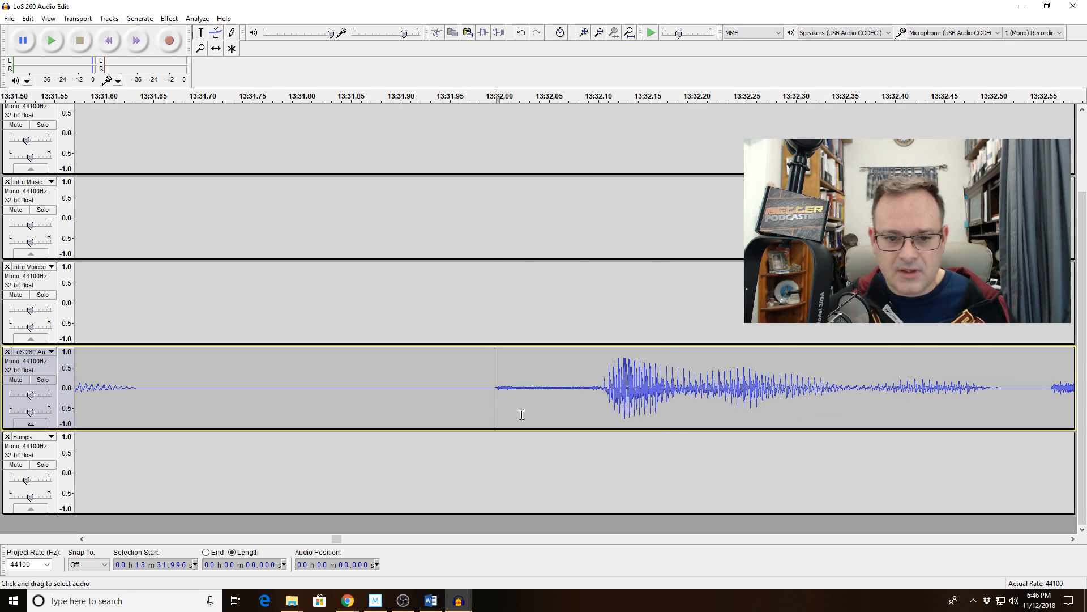
# Play back the cut from about 13:31.8 and again from about 13:28.8, then switch to the Chrome window while it plays
pyautogui.press('space')
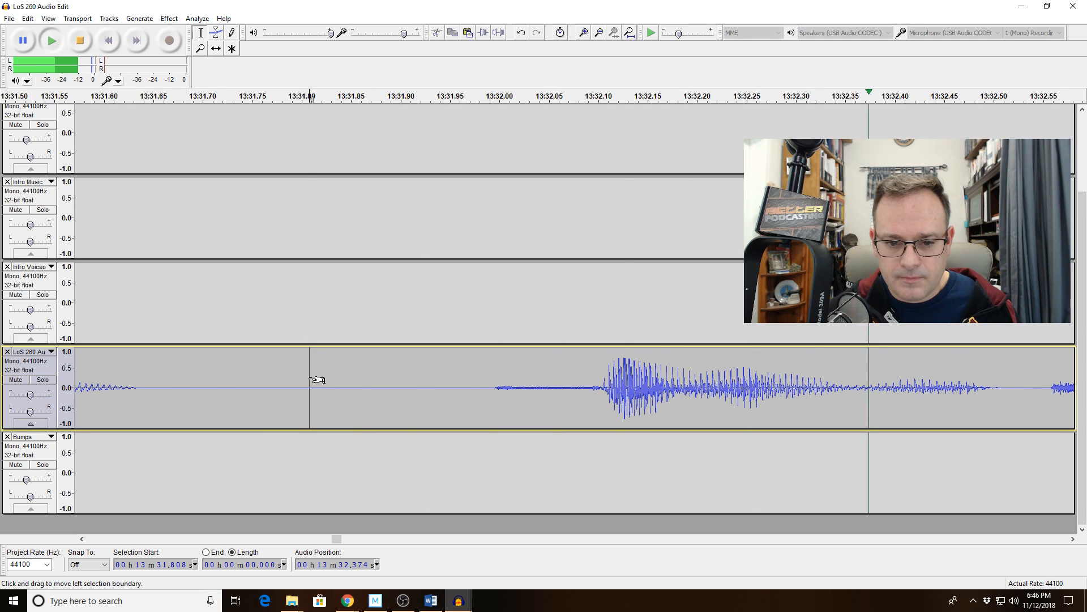
pyautogui.click(599, 34)
pyautogui.click(599, 34)
pyautogui.click(599, 34)
pyautogui.click(599, 34)
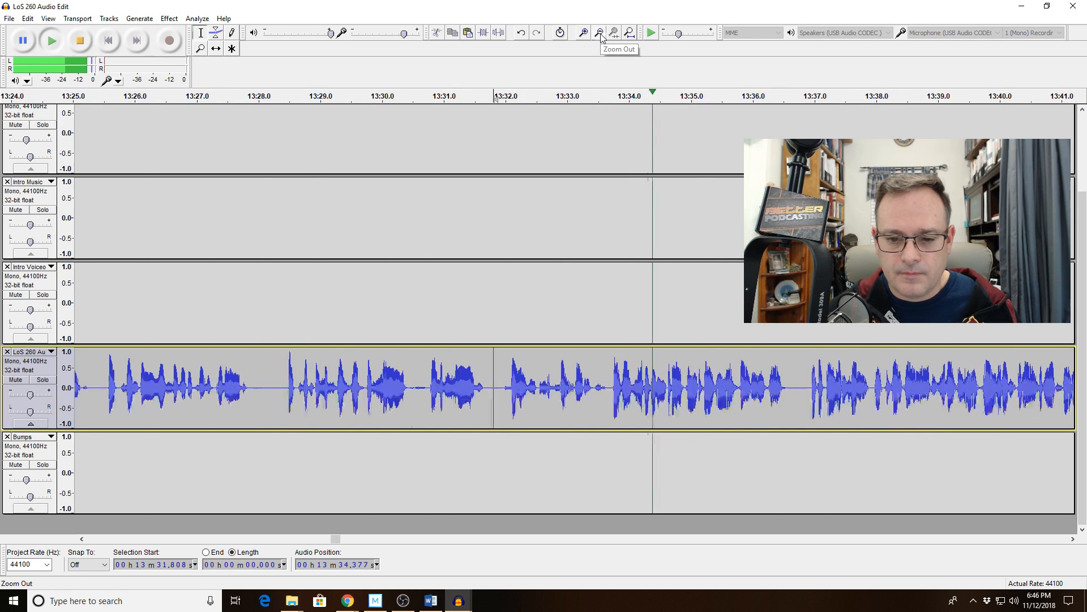
pyautogui.press('space')
pyautogui.click(309, 379)
pyautogui.press('space')
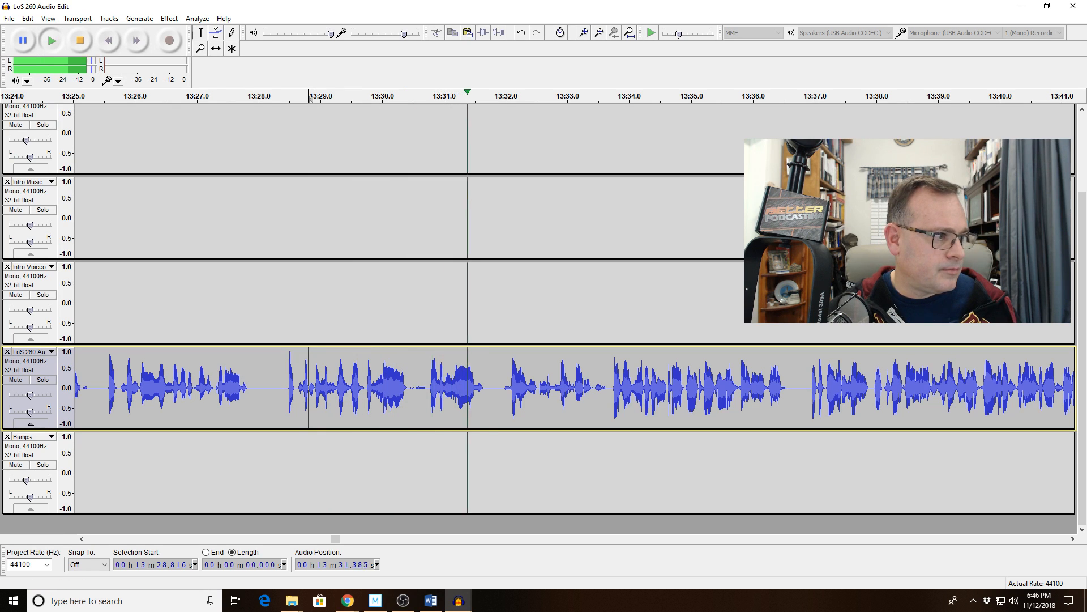
pyautogui.hotkey('alt', 'Tab')
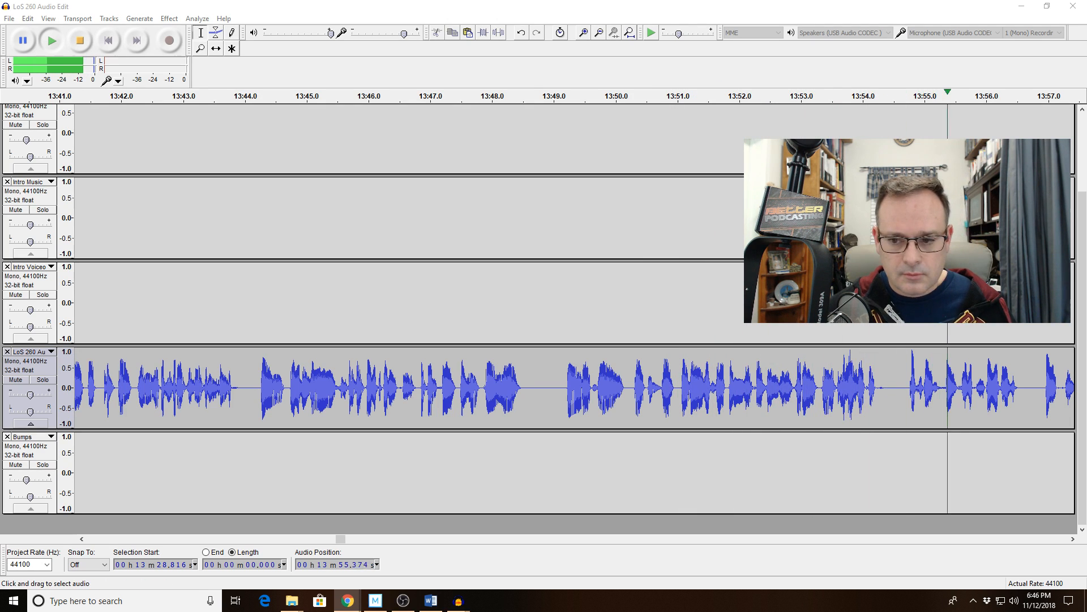
# Replay the speech from about 13:58.4 and delete the unwanted passage of about 5.3 seconds starting at about 14:00.1
pyautogui.click(842, 391)
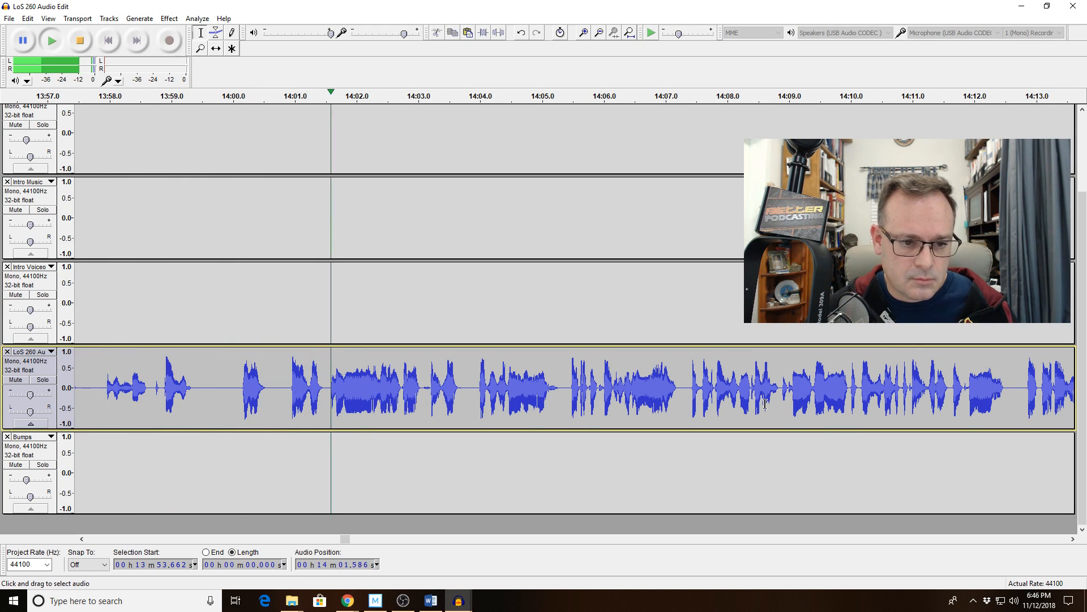
pyautogui.click(242, 388)
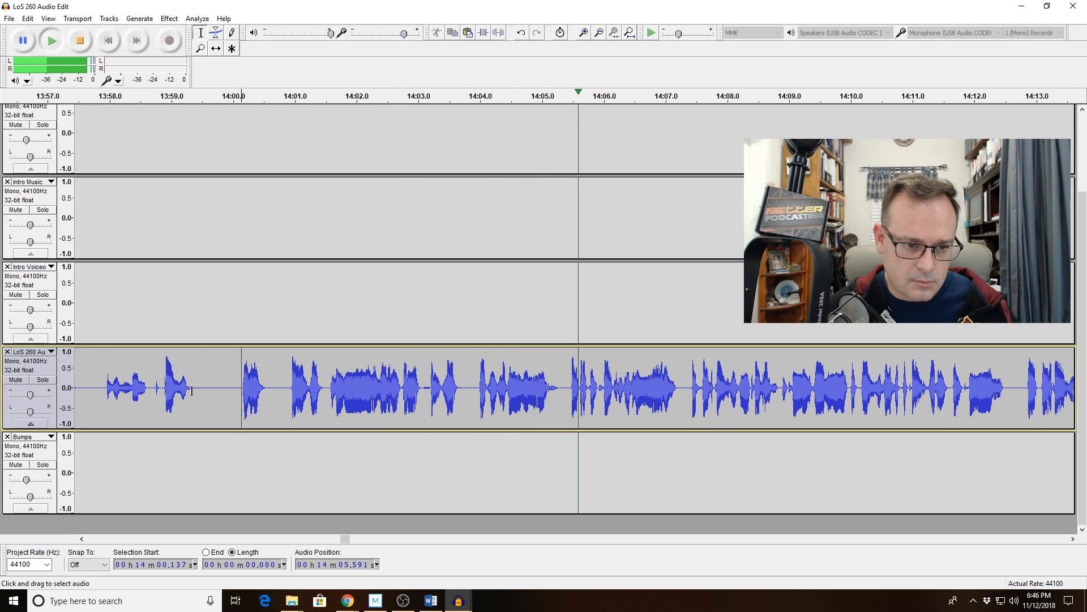
pyautogui.click(136, 395)
pyautogui.press('space')
pyautogui.press('space')
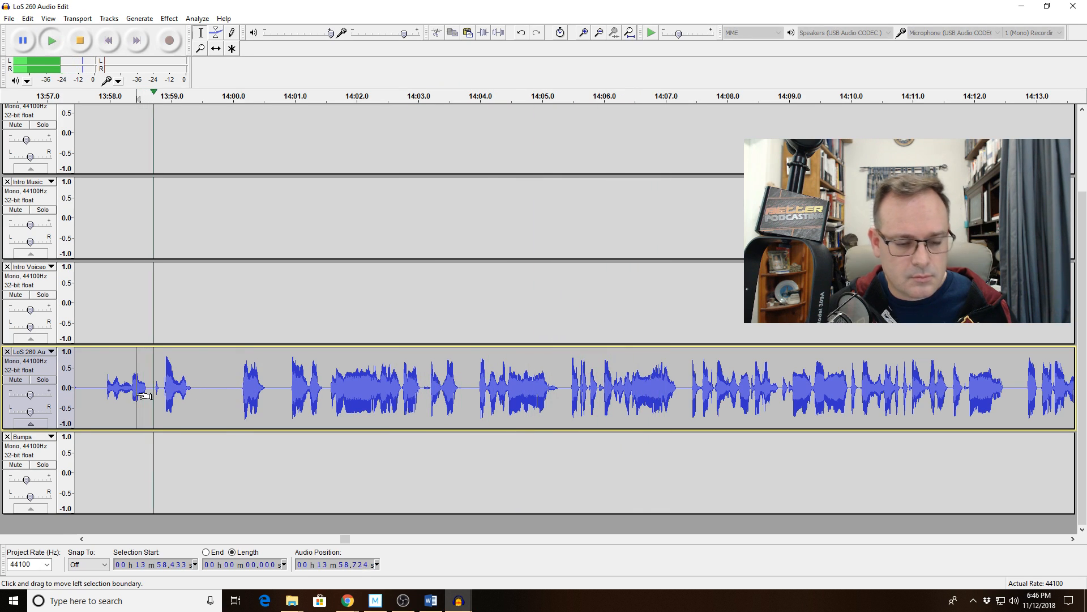
pyautogui.moveTo(240, 390); pyautogui.dragTo(477, 398)
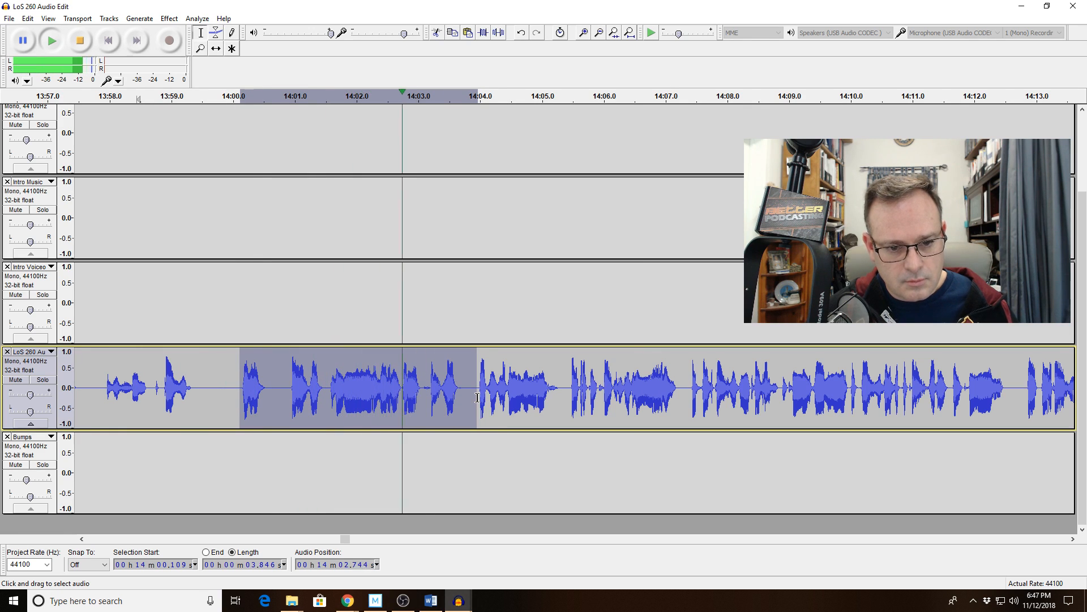
pyautogui.moveTo(478, 397); pyautogui.dragTo(567, 400)
pyautogui.press('space')
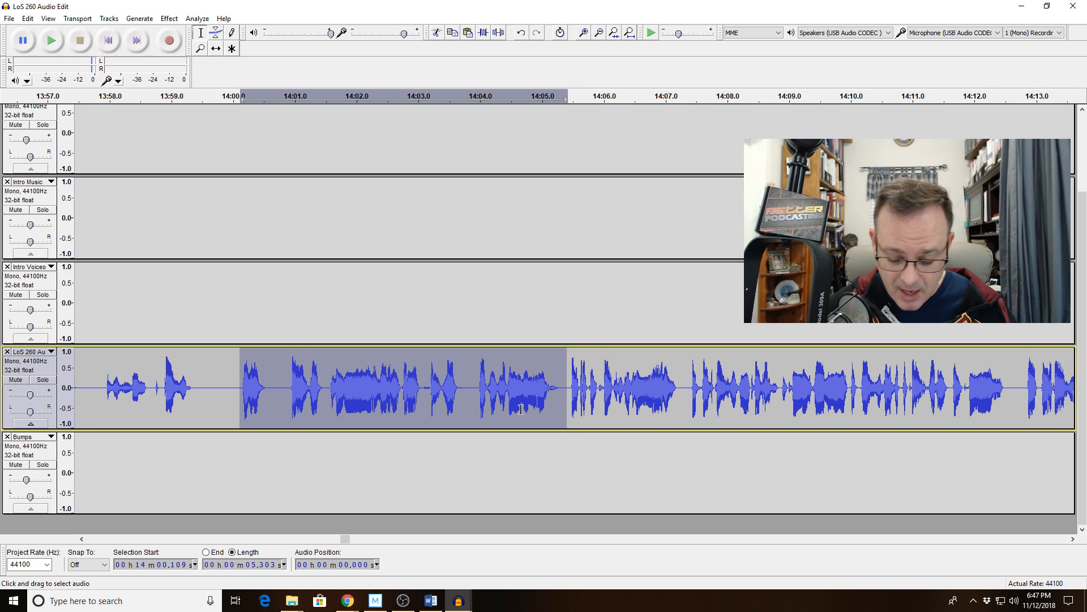
pyautogui.press('Delete')
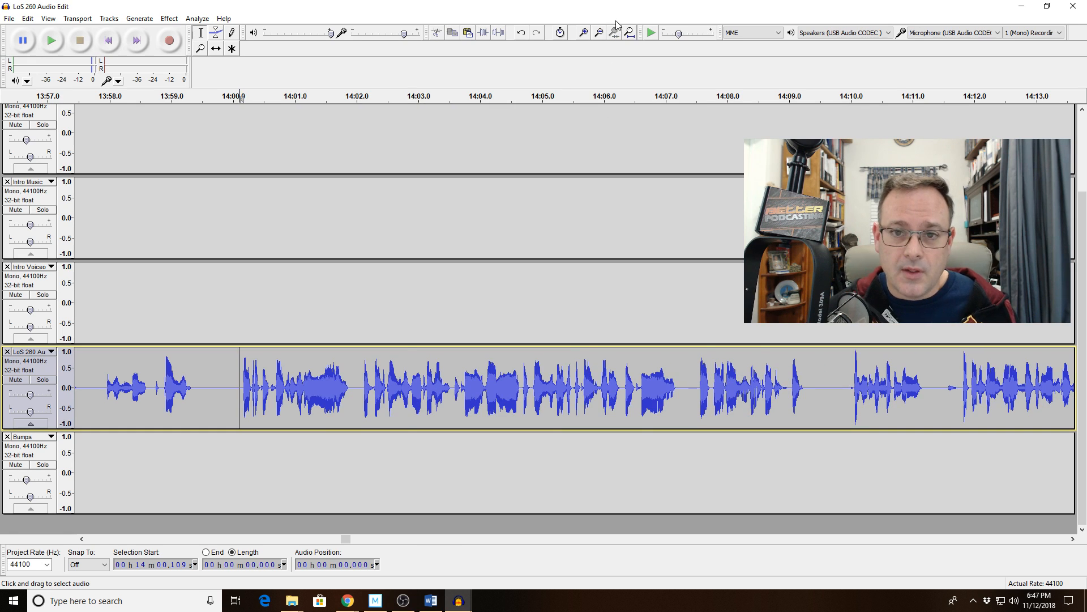
# Play back the cut from about 13:55.2 and switch to the Chrome window while it plays
pyautogui.click(600, 32)
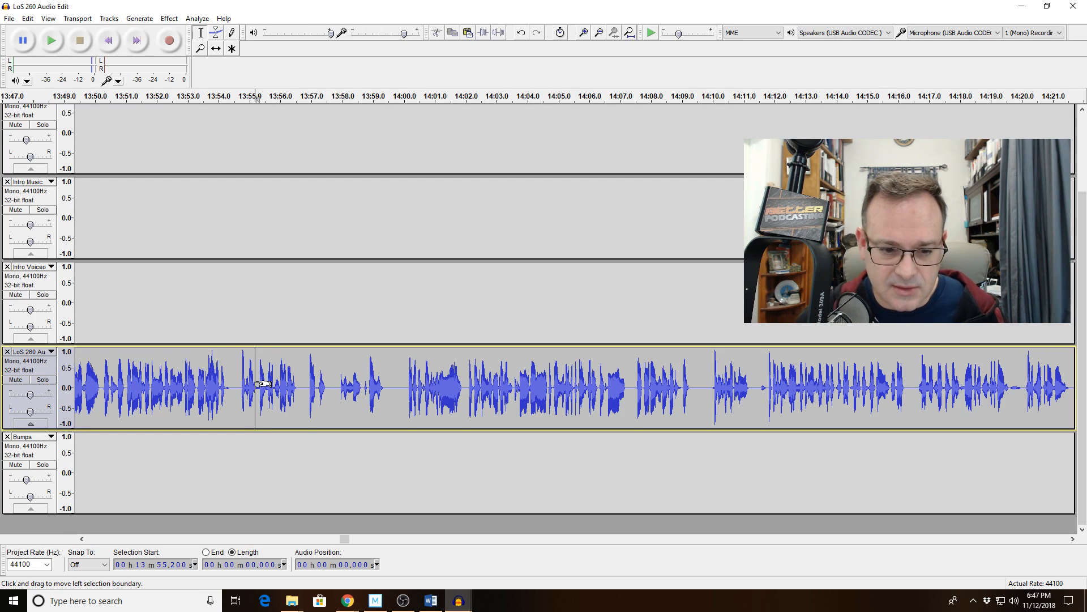
pyautogui.press('space')
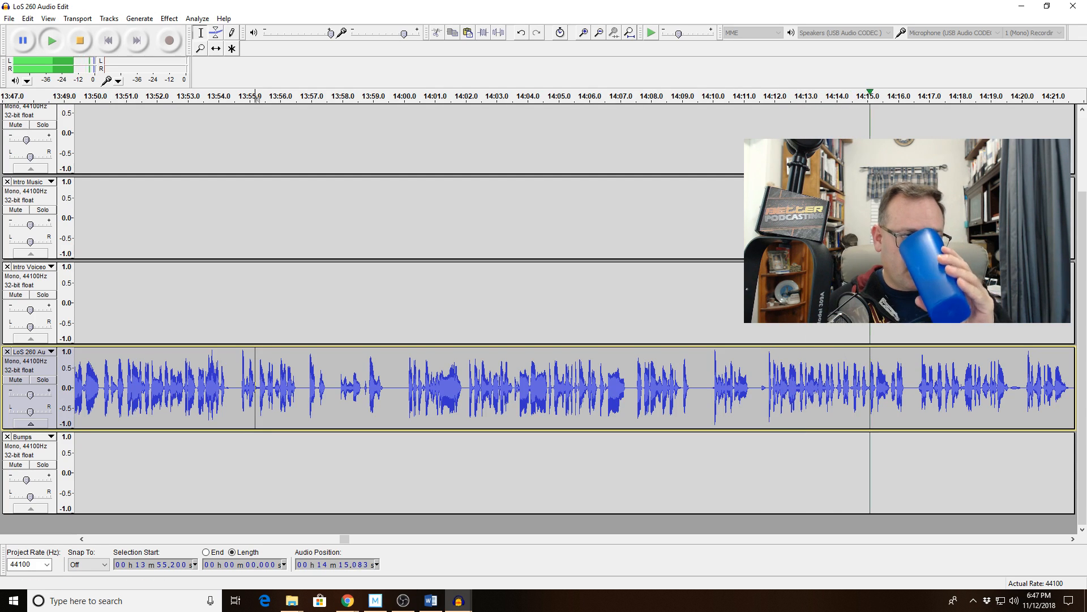
pyautogui.hotkey('alt', 'Tab')
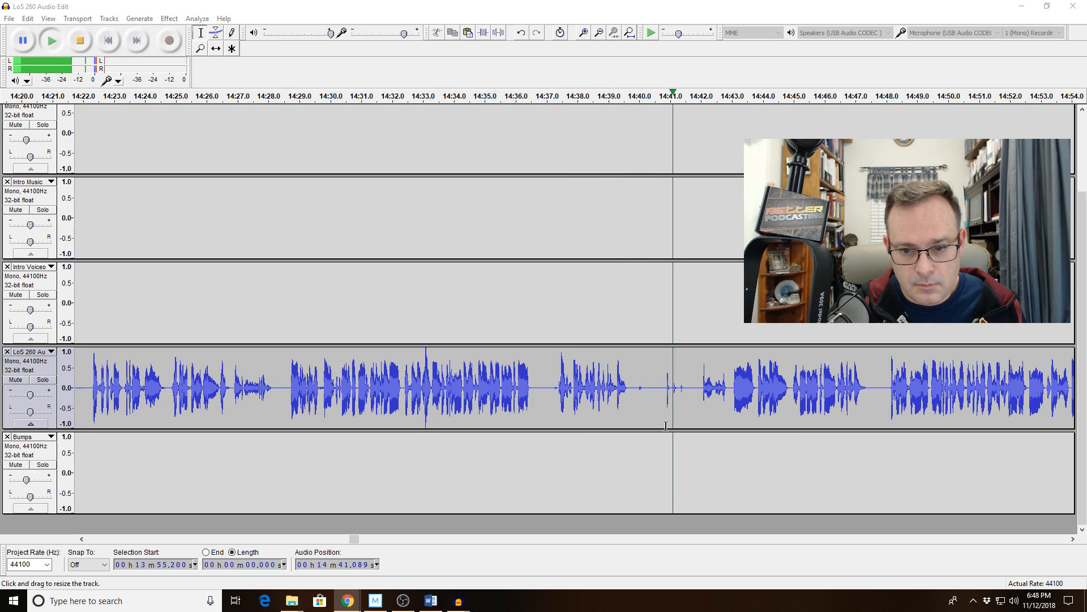
# Delete the faint noise at about 14:39.76, about 0.46 seconds, and play back from about 14:38.6
pyautogui.moveTo(633, 397); pyautogui.dragTo(646, 396)
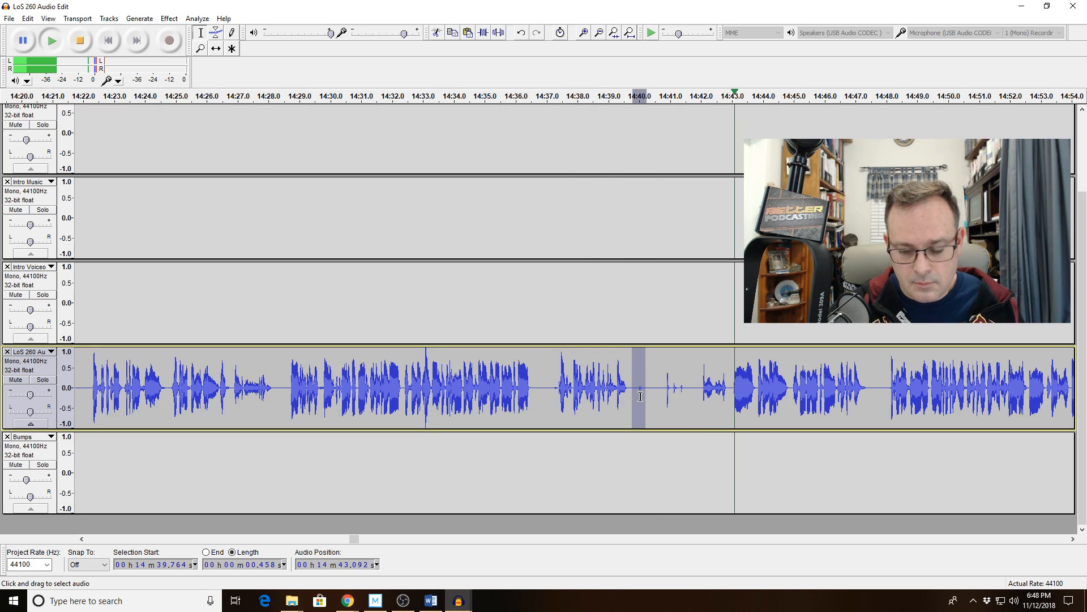
pyautogui.press('space')
pyautogui.press('Delete')
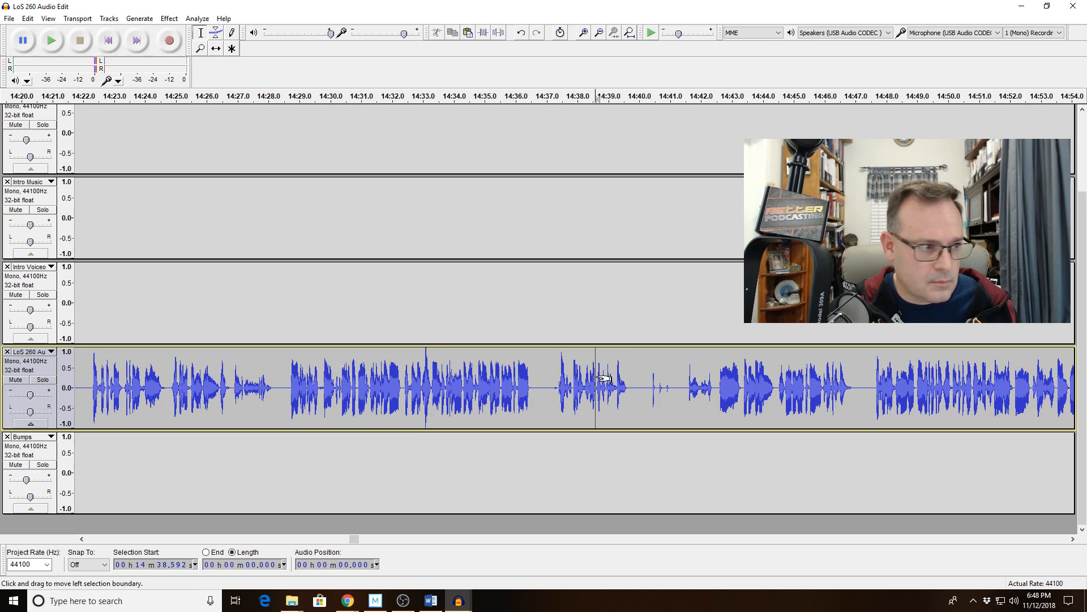
pyautogui.press('space')
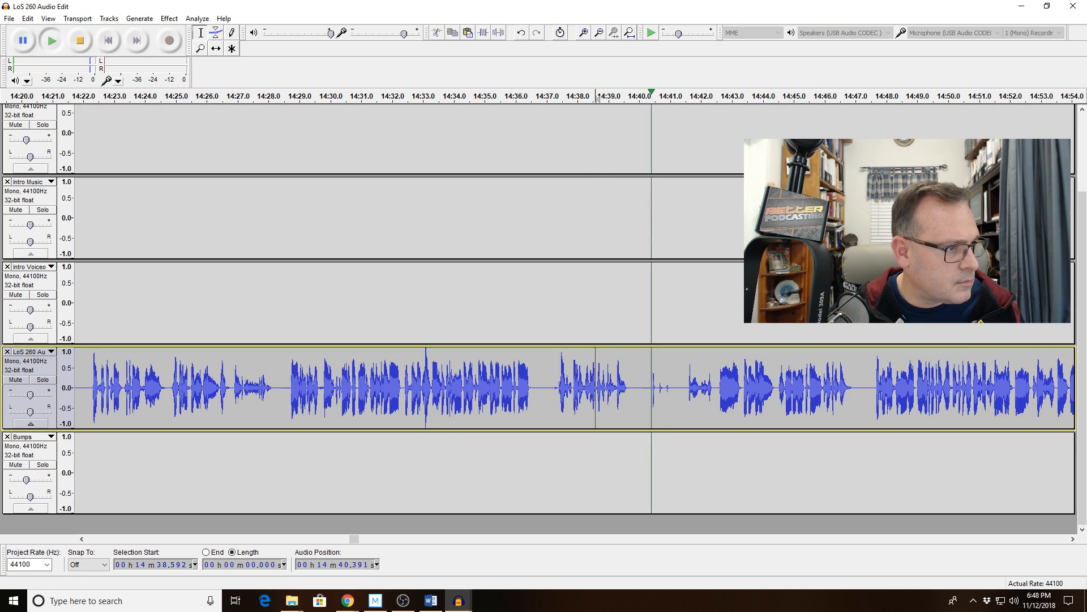
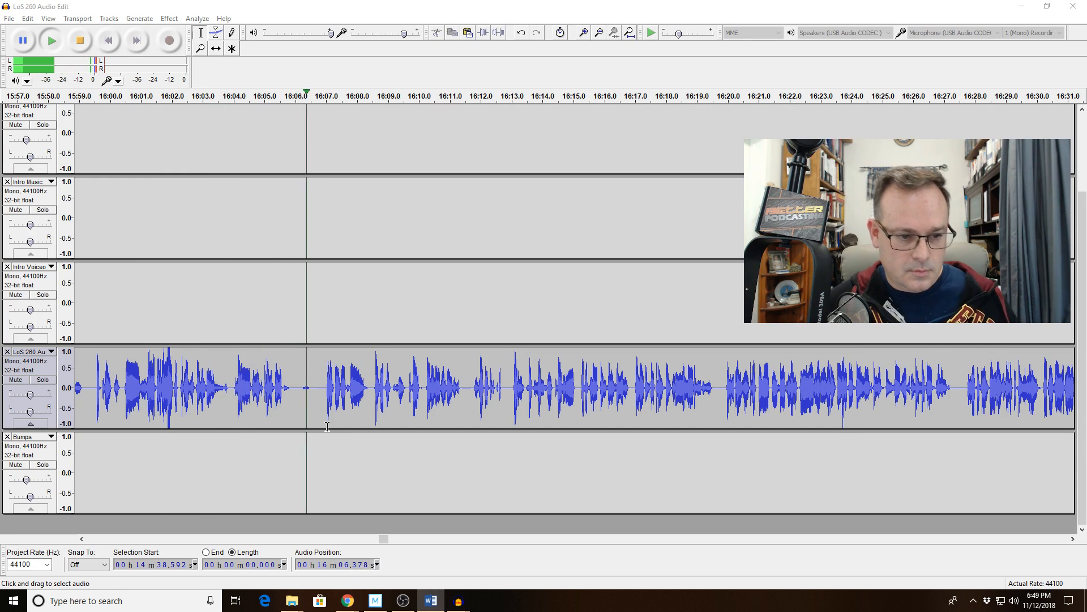
# Select and audition the passage of about 4.3 seconds starting at about 16:04.18
pyautogui.moveTo(238, 391); pyautogui.dragTo(370, 390)
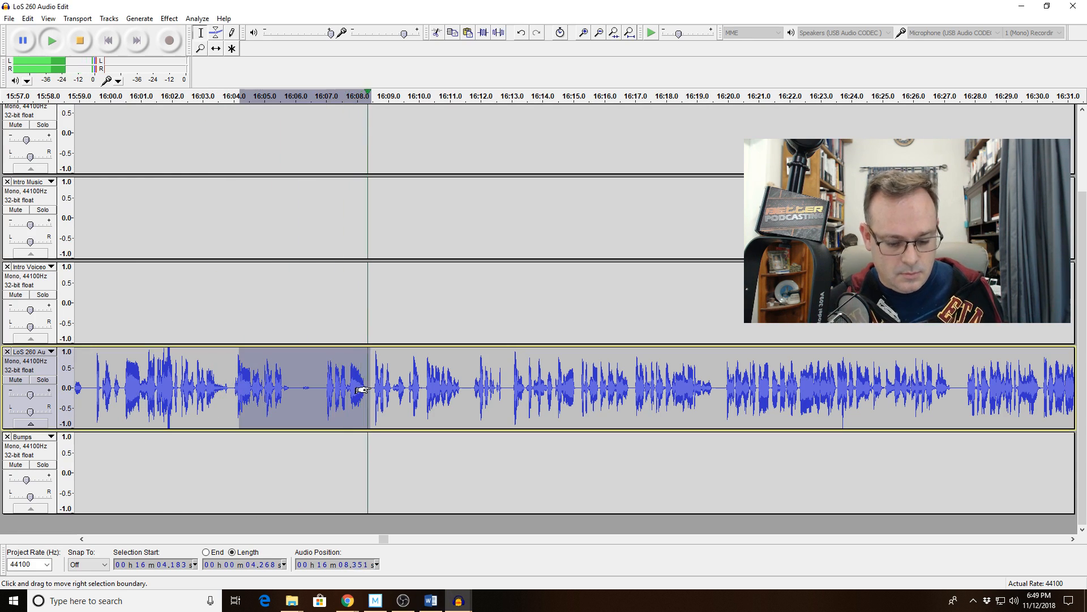
pyautogui.press('space')
pyautogui.click(615, 34)
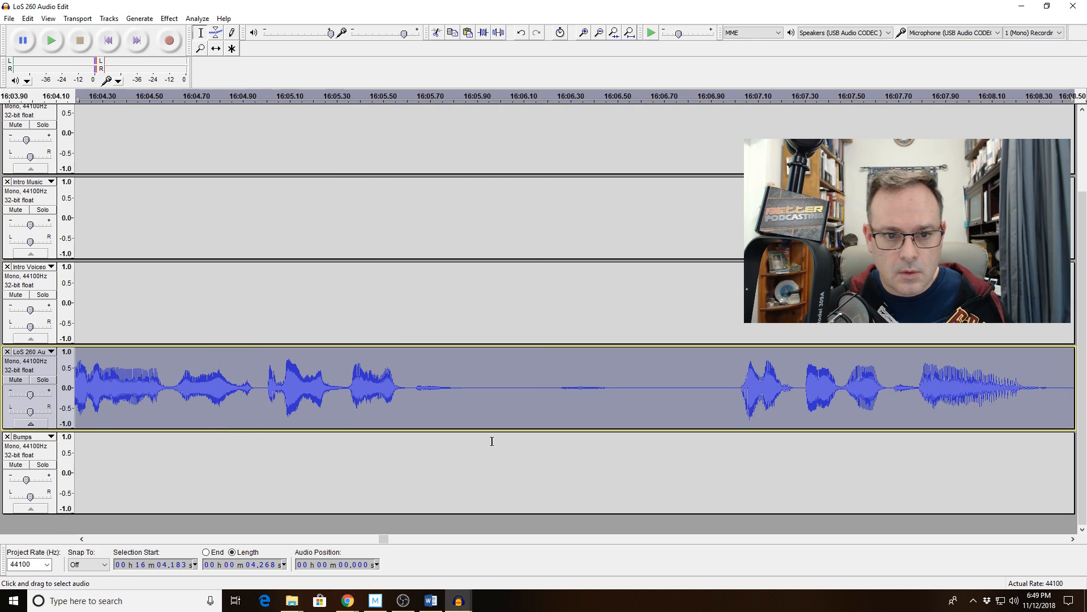
pyautogui.press('space')
# Audition the words from about 16:04.7 and delete the gap and word start, about 0.14 seconds from about 16:04.93
pyautogui.moveTo(198, 397); pyautogui.dragTo(327, 380)
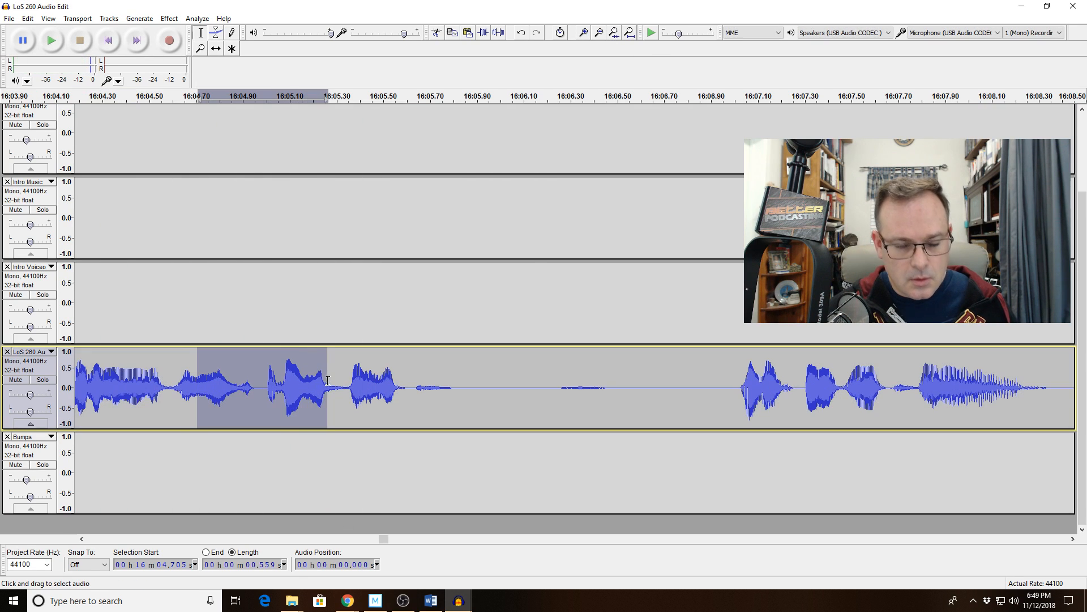
pyautogui.click(613, 34)
pyautogui.press('space')
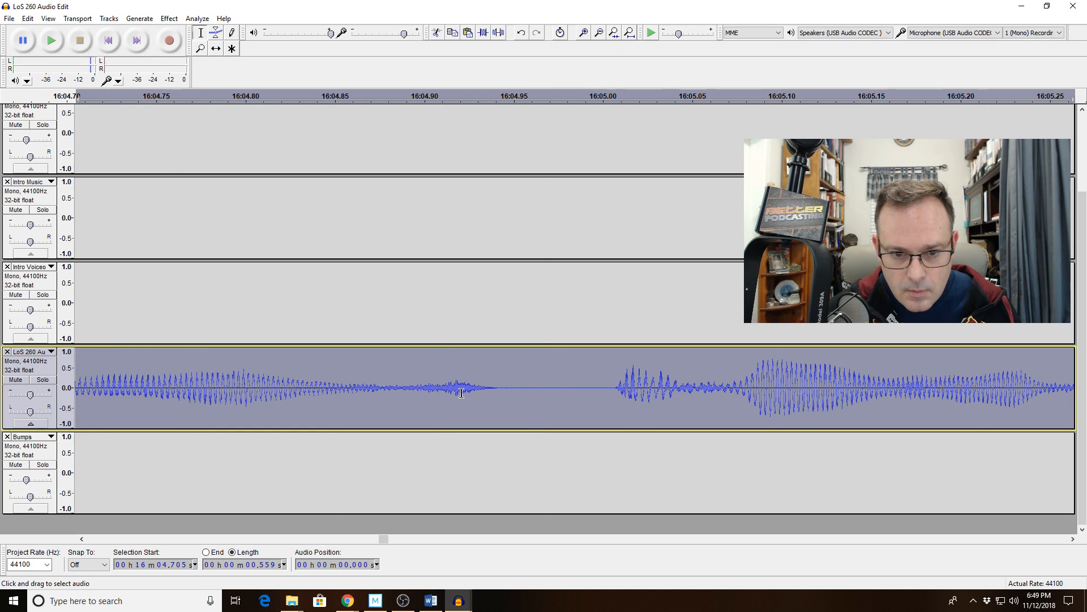
pyautogui.moveTo(475, 386); pyautogui.dragTo(726, 395)
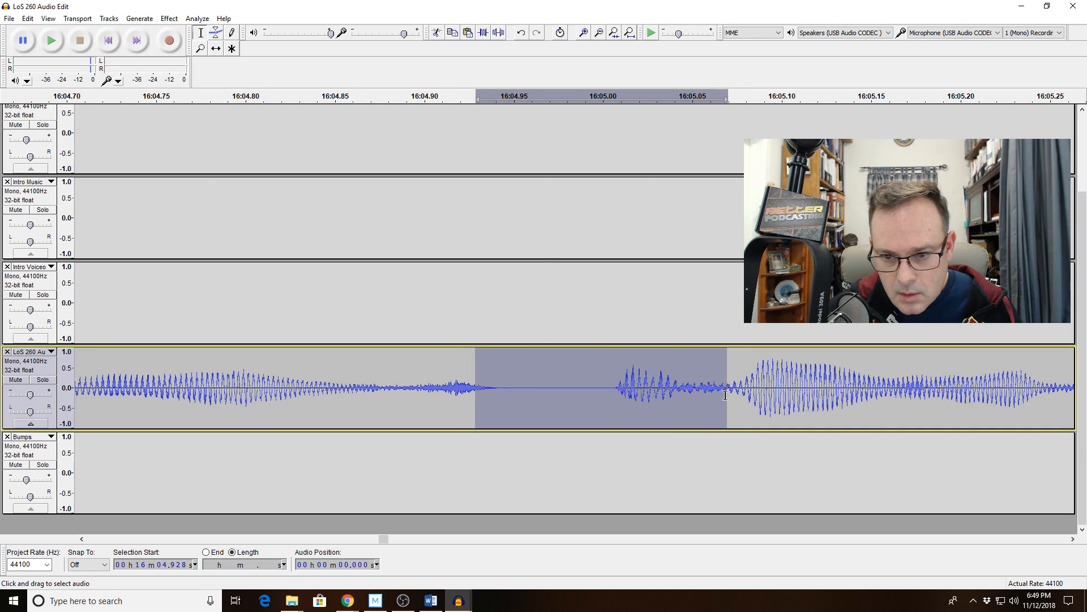
pyautogui.press('Delete')
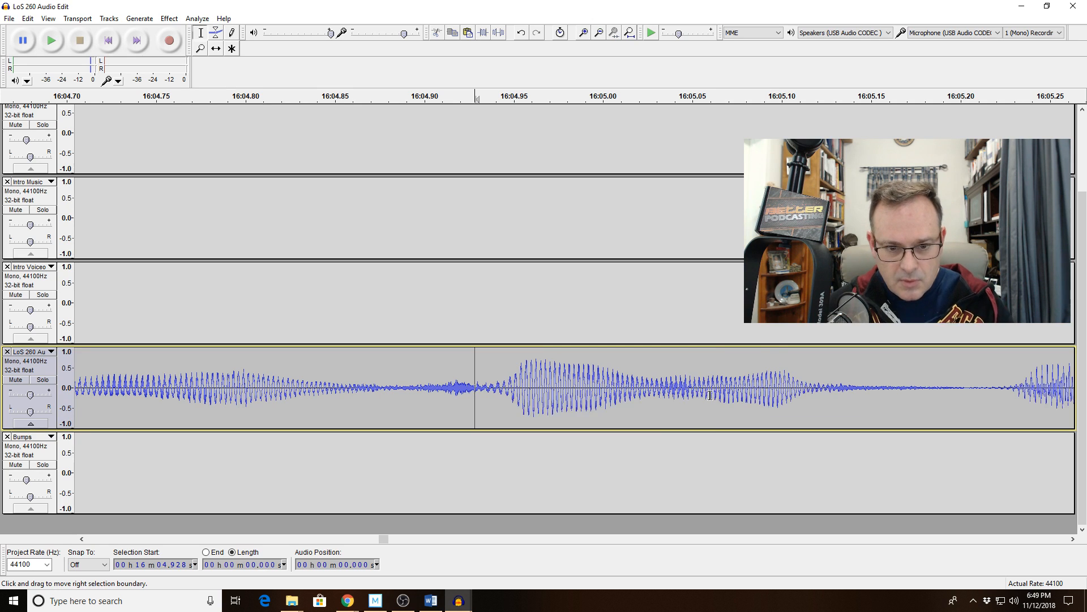
pyautogui.click(603, 35)
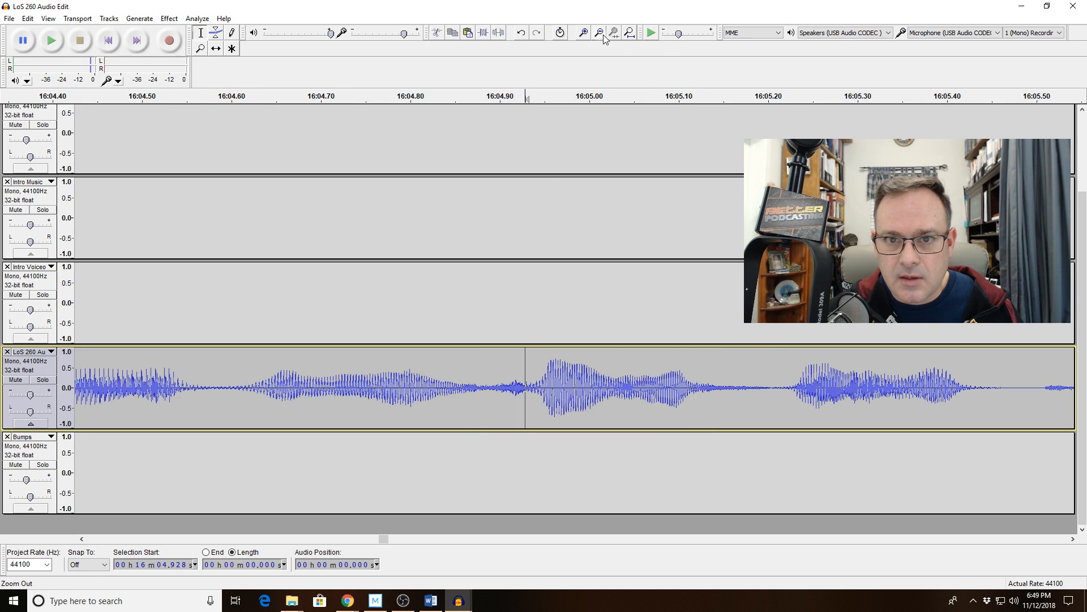
# Play back the cut from about 16:03.36 and undo the last deletion
pyautogui.click(603, 35)
pyautogui.click(603, 35)
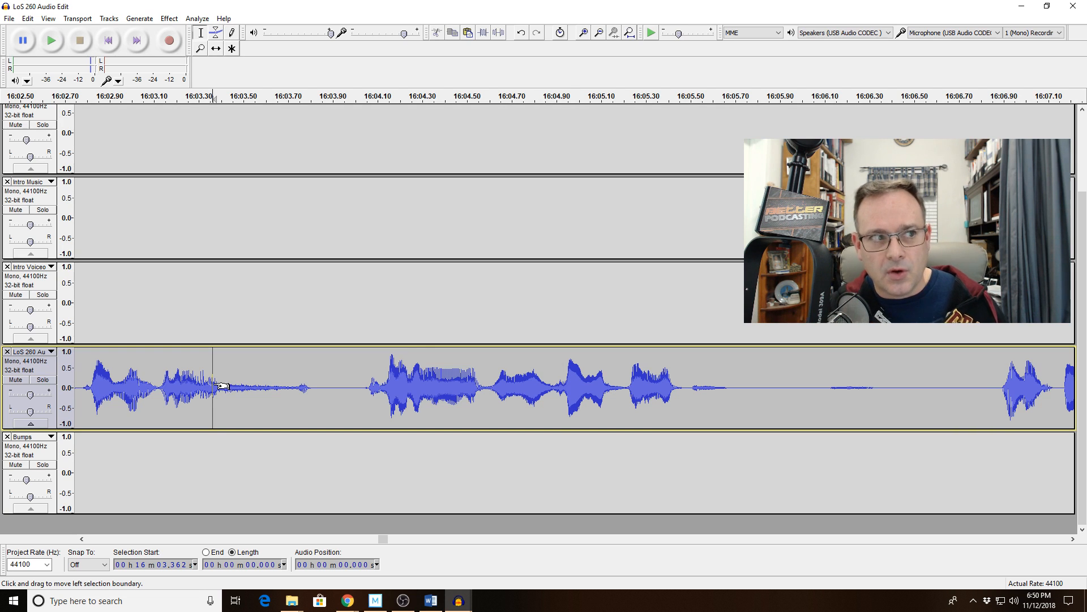
pyautogui.press('space')
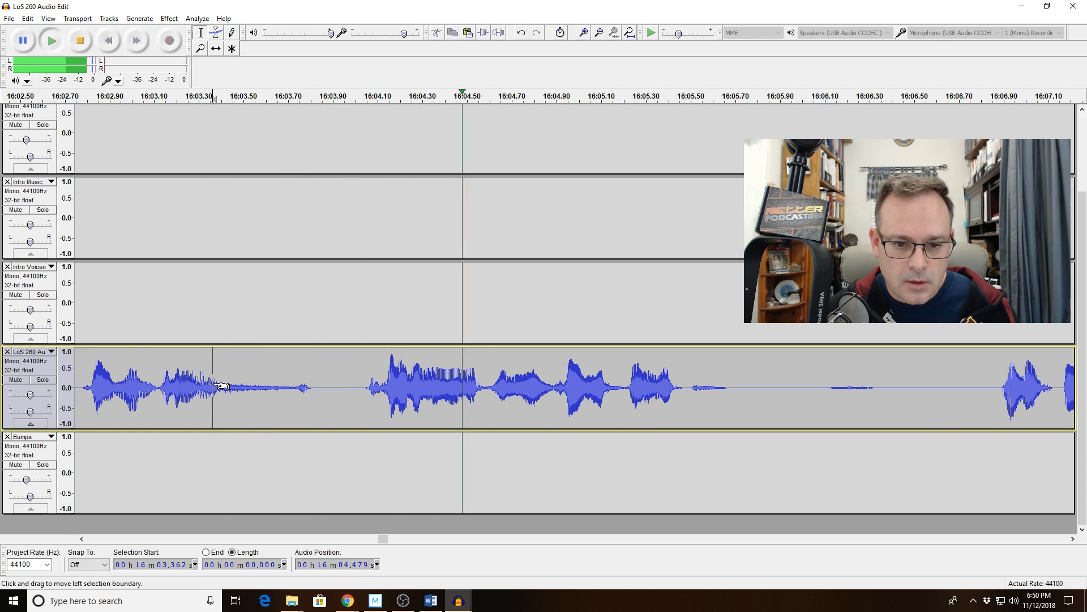
pyautogui.press('space')
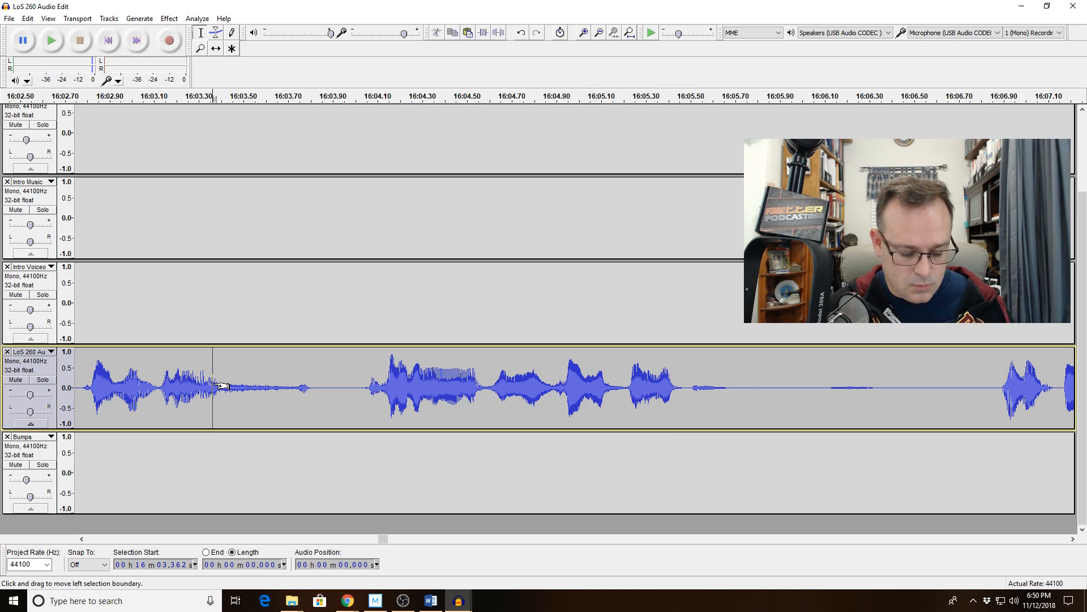
pyautogui.hotkey('ctrl', 'z')
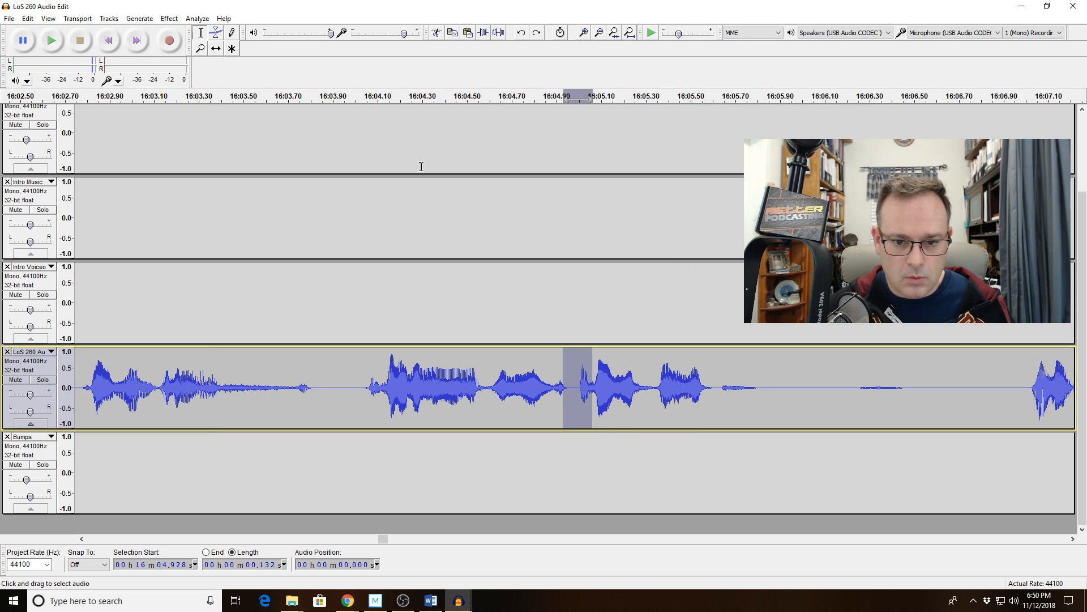
# Extend the selection to about 0.345 seconds from about 16:04.93, covering the gap and the whole following word, and delete it
pyautogui.click(585, 34)
pyautogui.click(588, 36)
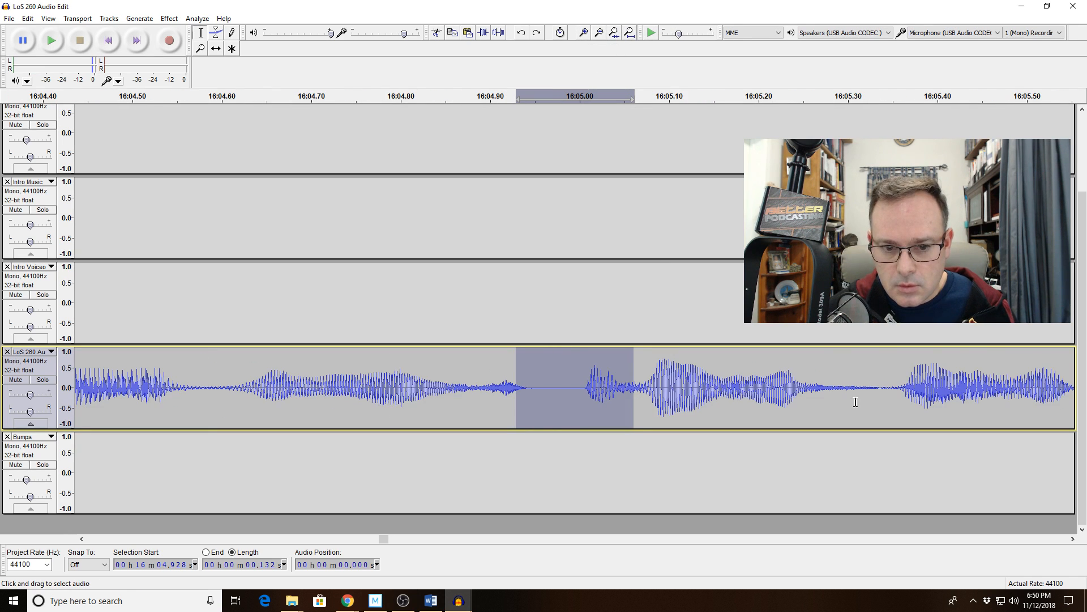
pyautogui.moveTo(824, 388); pyautogui.dragTo(505, 396)
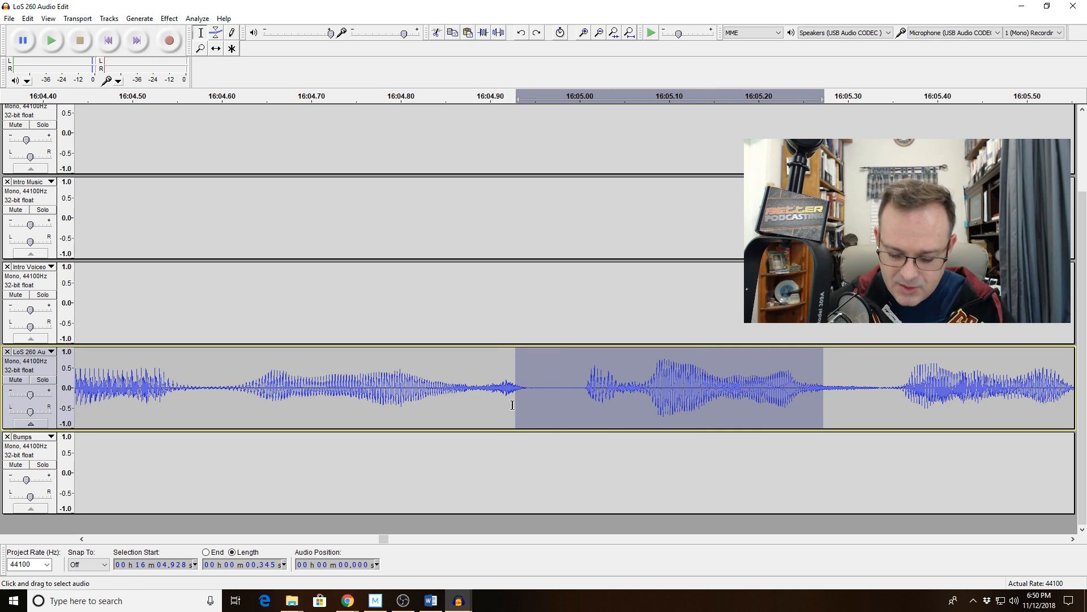
pyautogui.press('Delete')
pyautogui.doubleClick(603, 36)
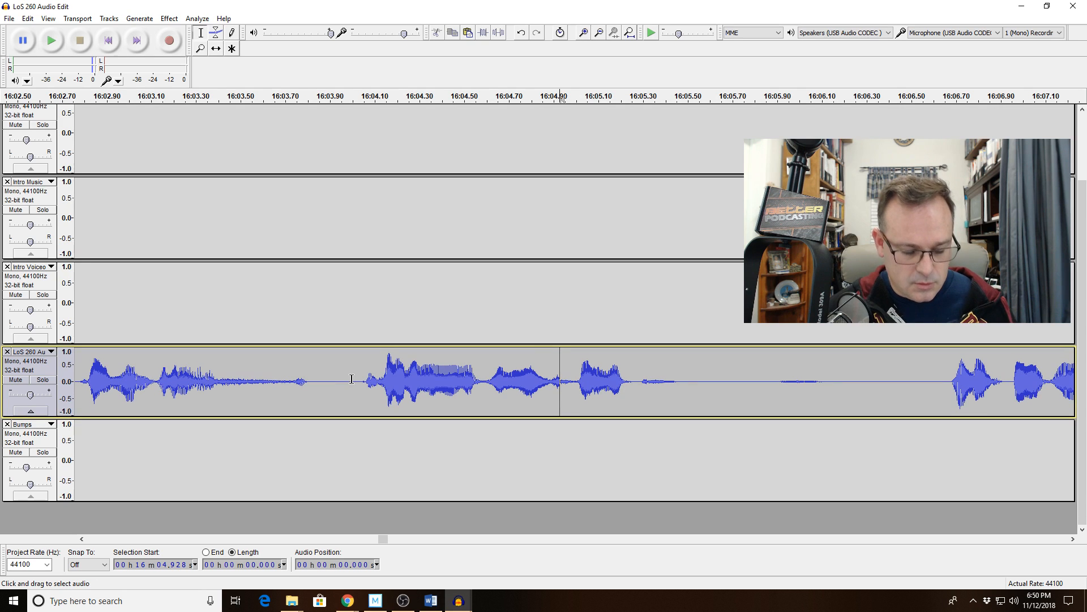
# Make the LoS 260 voice track slightly taller and play back the new cut from about 16:03.84
pyautogui.moveTo(354, 420); pyautogui.dragTo(352, 425)
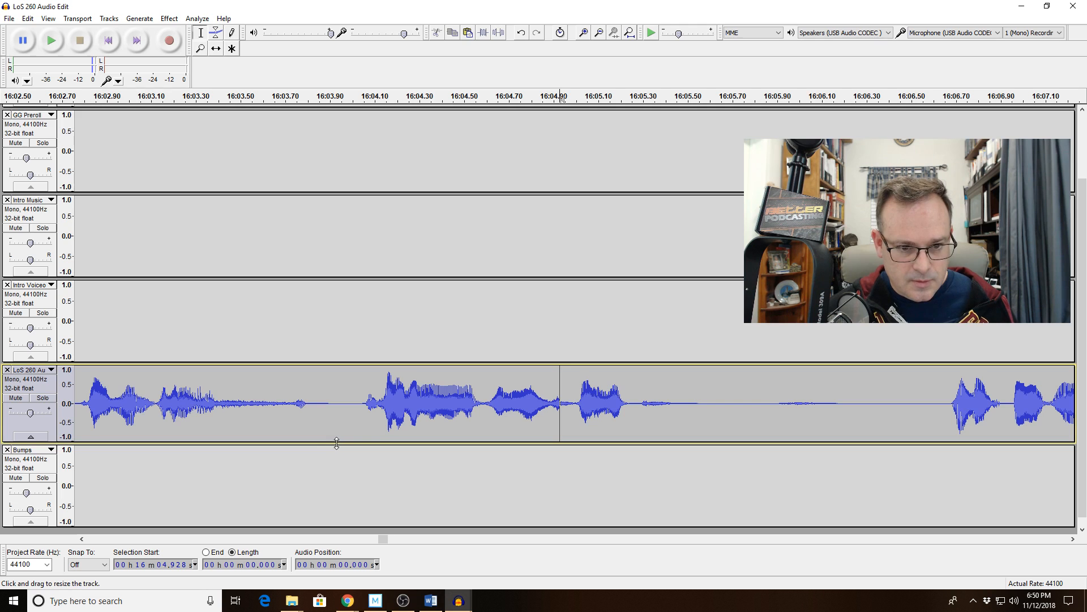
pyautogui.moveTo(336, 443); pyautogui.dragTo(337, 448)
pyautogui.press('space')
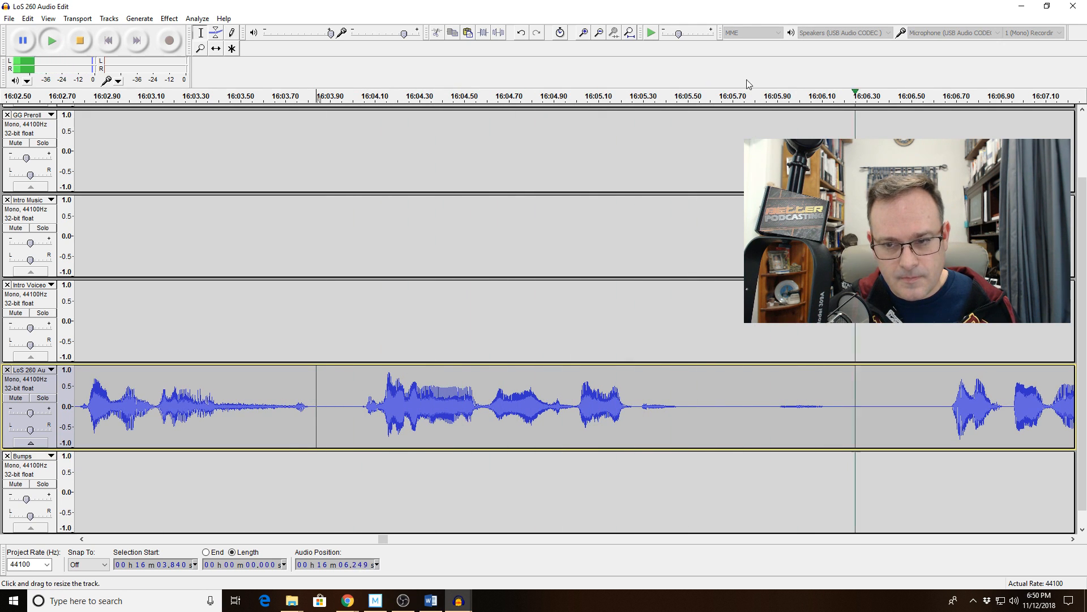
pyautogui.click(601, 36)
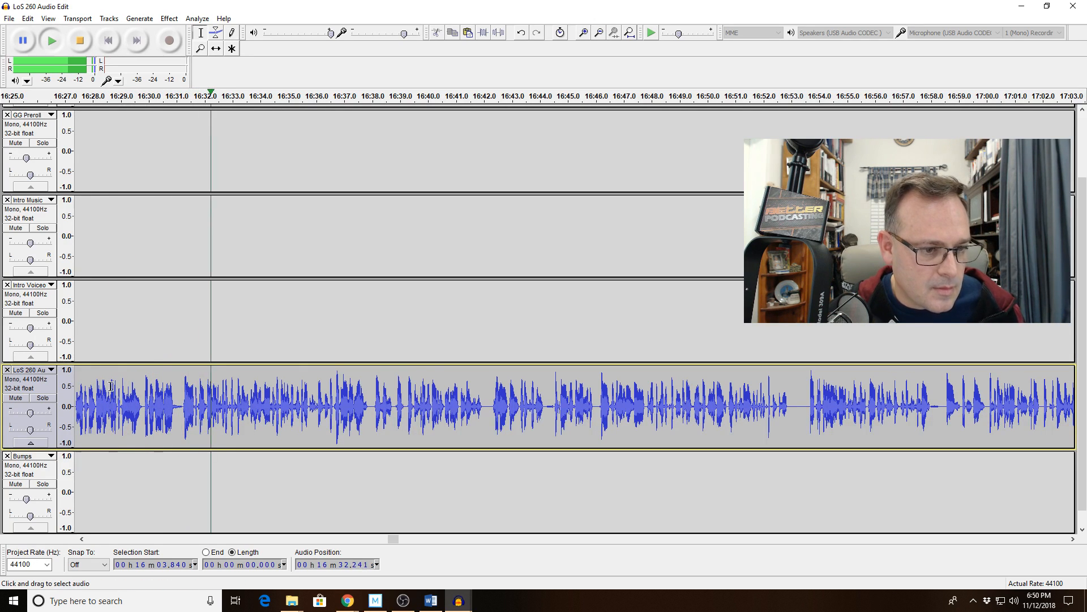
# Audition the passage of about 2.65 seconds starting at about 16:29.31, and replay from about 16:31.01
pyautogui.moveTo(129, 398); pyautogui.dragTo(203, 400)
pyautogui.press('space')
pyautogui.press('space')
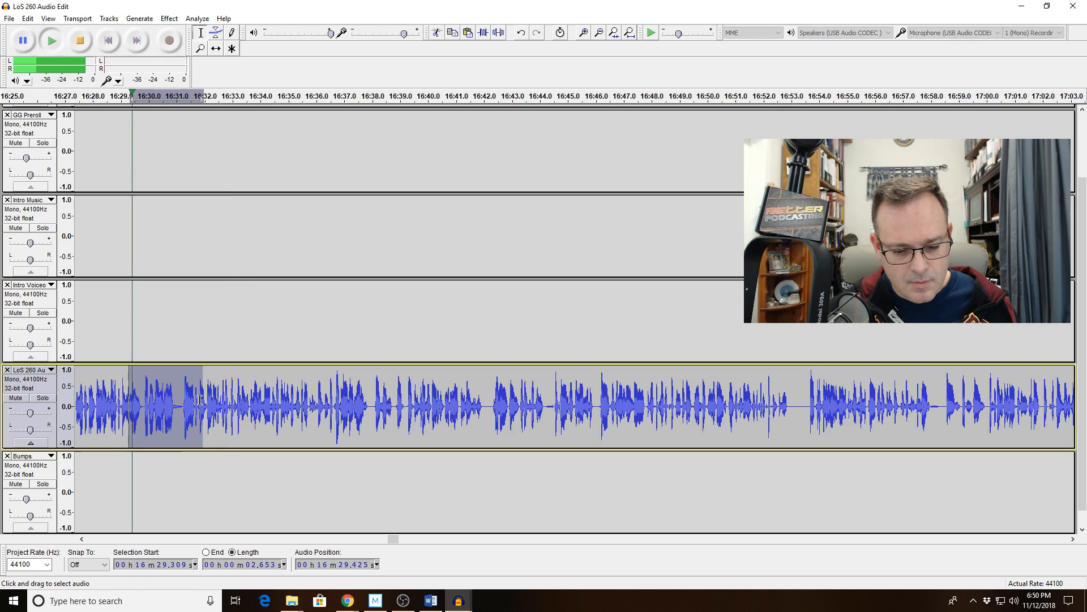
pyautogui.click(177, 403)
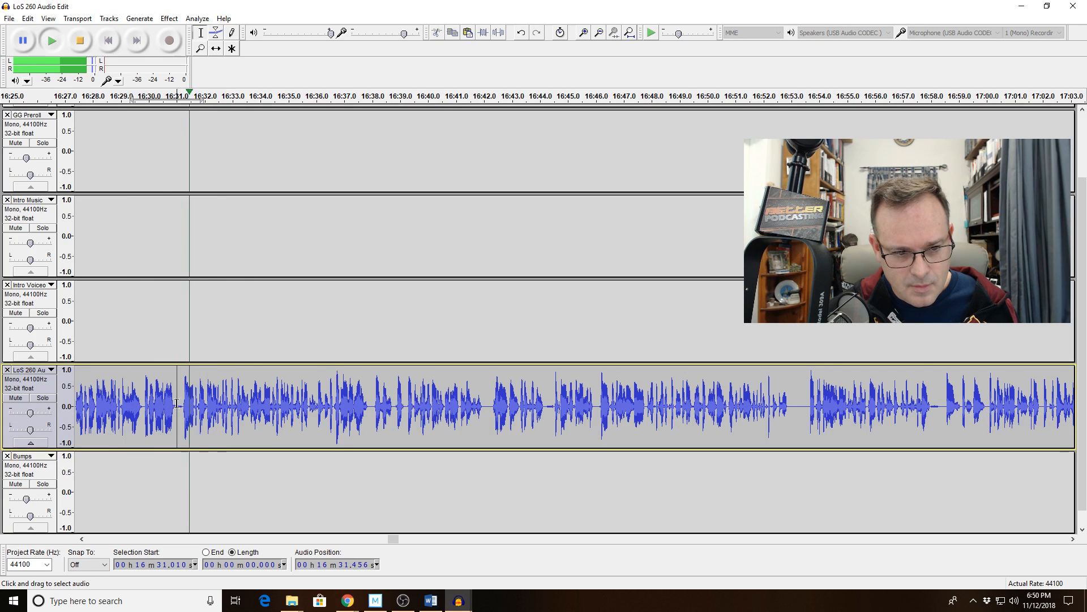
pyautogui.press('space')
pyautogui.press('space')
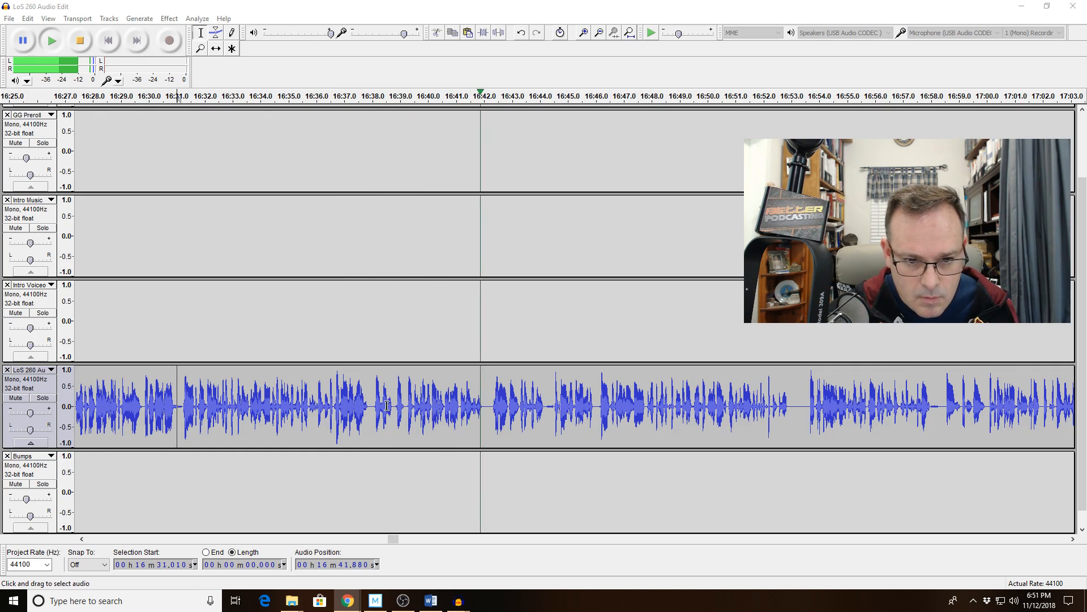
# Audition the passage starting at about 16:38.5 and delete the first word at about 16:38.89, about 0.4 seconds
pyautogui.moveTo(386, 408); pyautogui.dragTo(465, 408)
pyautogui.click(614, 32)
pyautogui.press('space')
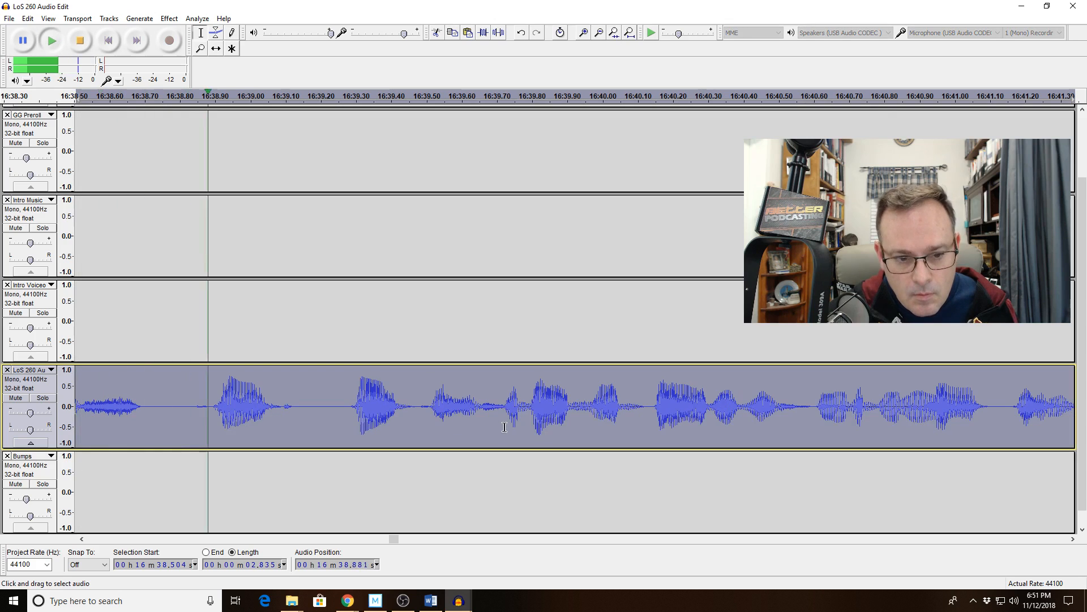
pyautogui.press('space')
pyautogui.moveTo(210, 411); pyautogui.dragTo(342, 421)
pyautogui.press('Delete')
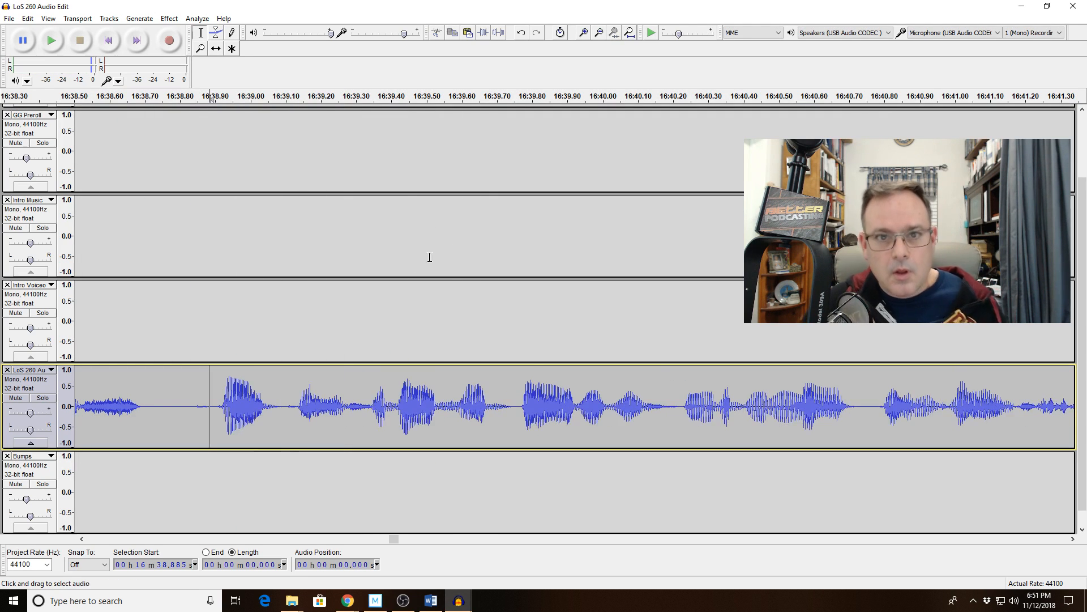
# Play back the cut from about 16:37.47 and switch to the Word window while it plays
pyautogui.click(601, 34)
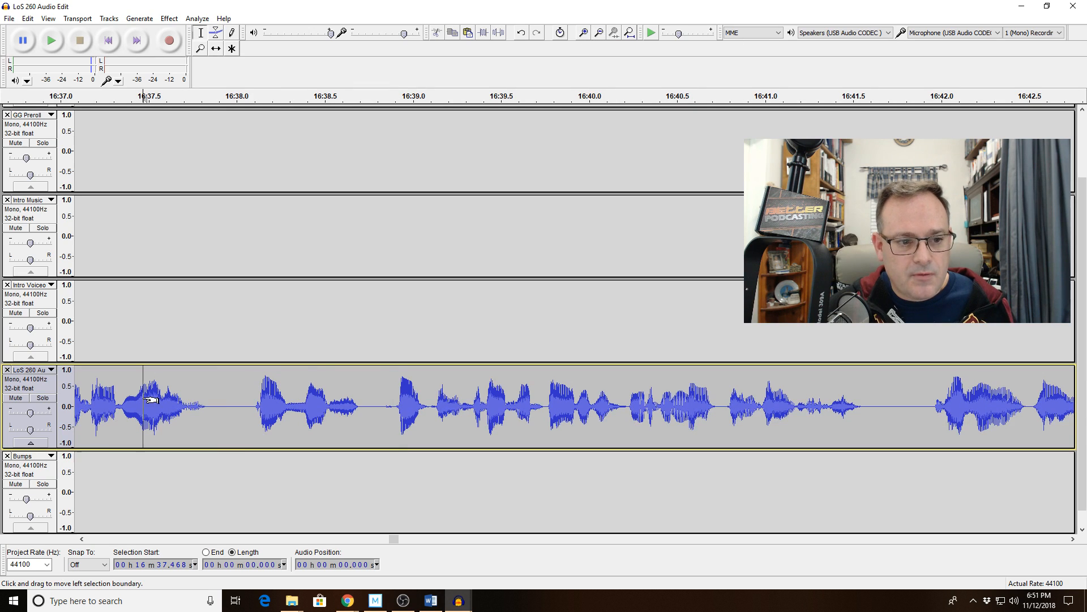
pyautogui.press('space')
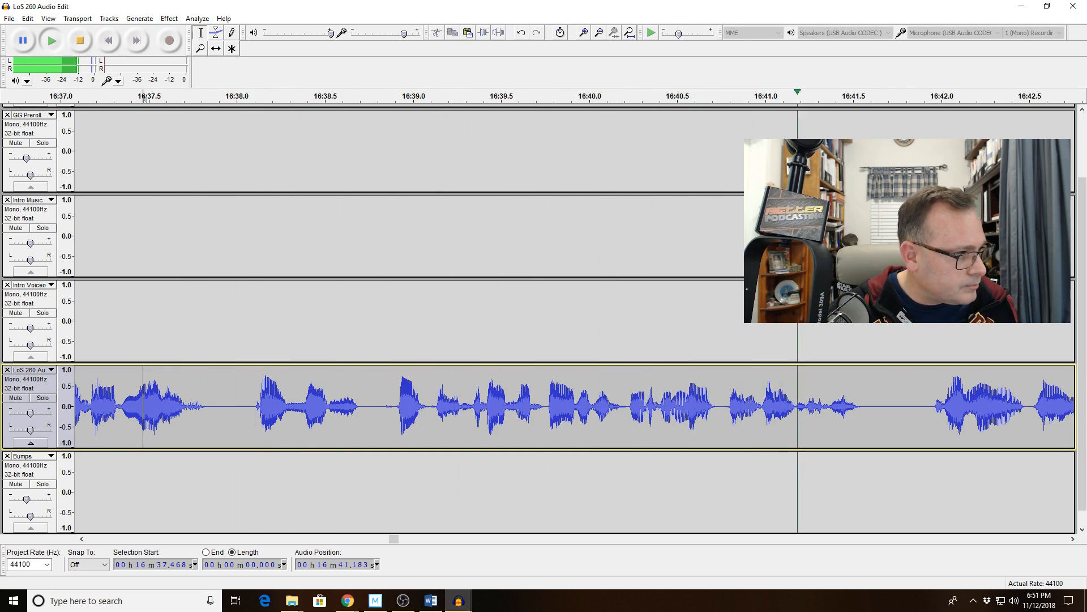
pyautogui.hotkey('alt', 'Tab')
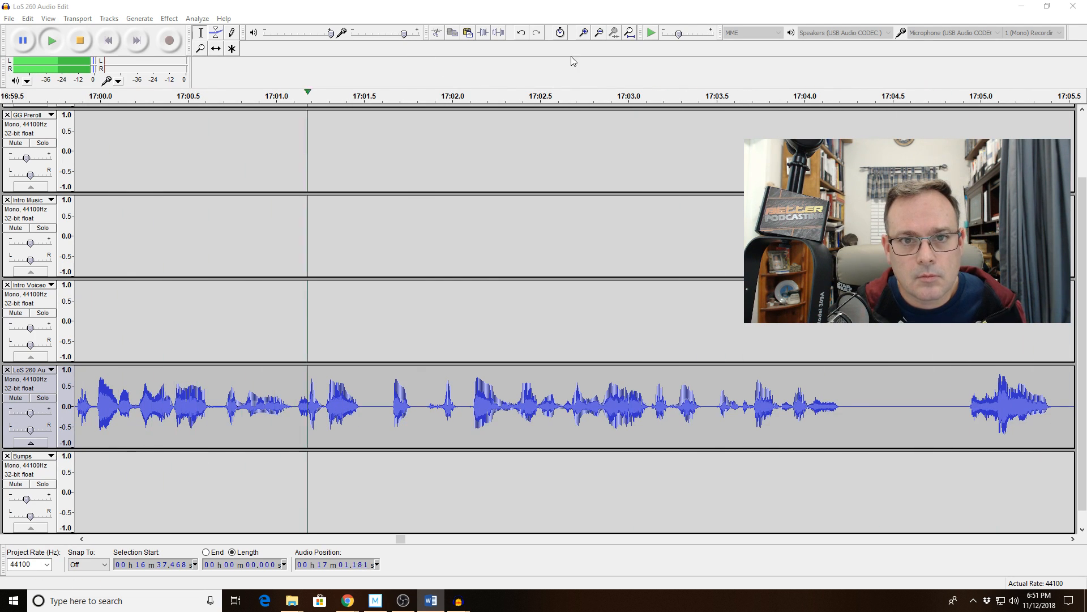
# Audition the passage of about 4 seconds from about 17:00.53 and delete the unwanted words at about 17:01.64, about 0.42 seconds
pyautogui.click(597, 34)
pyautogui.click(597, 34)
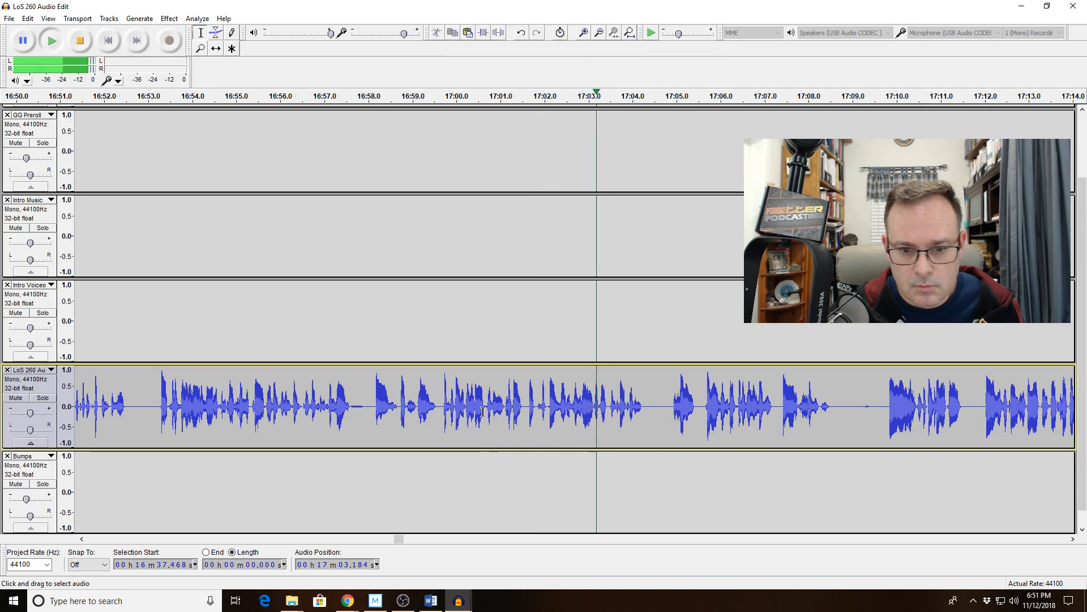
pyautogui.moveTo(480, 408); pyautogui.dragTo(655, 410)
pyautogui.click(614, 32)
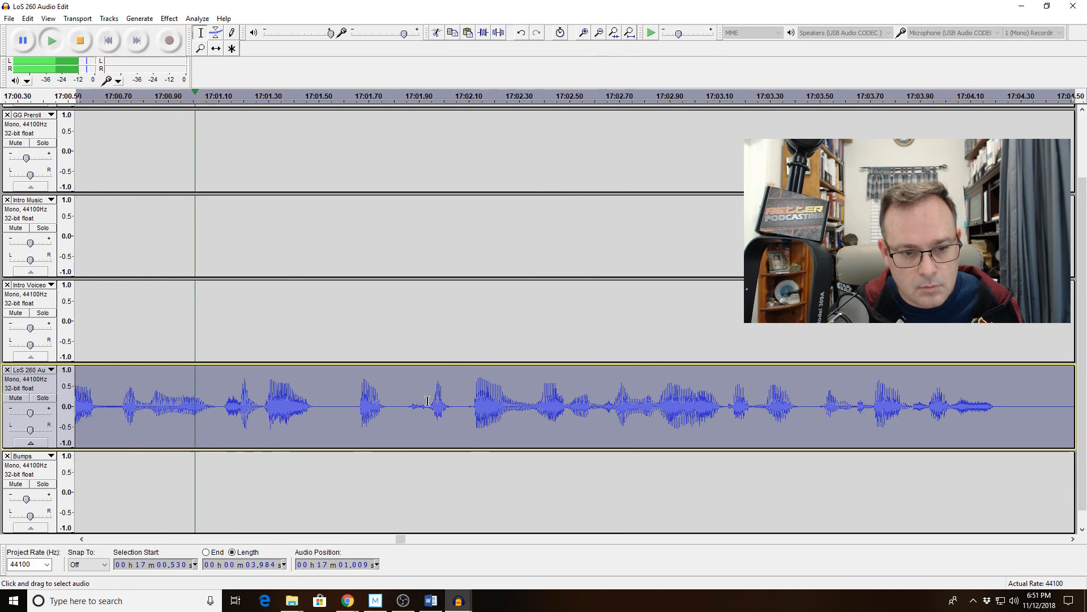
pyautogui.press('space')
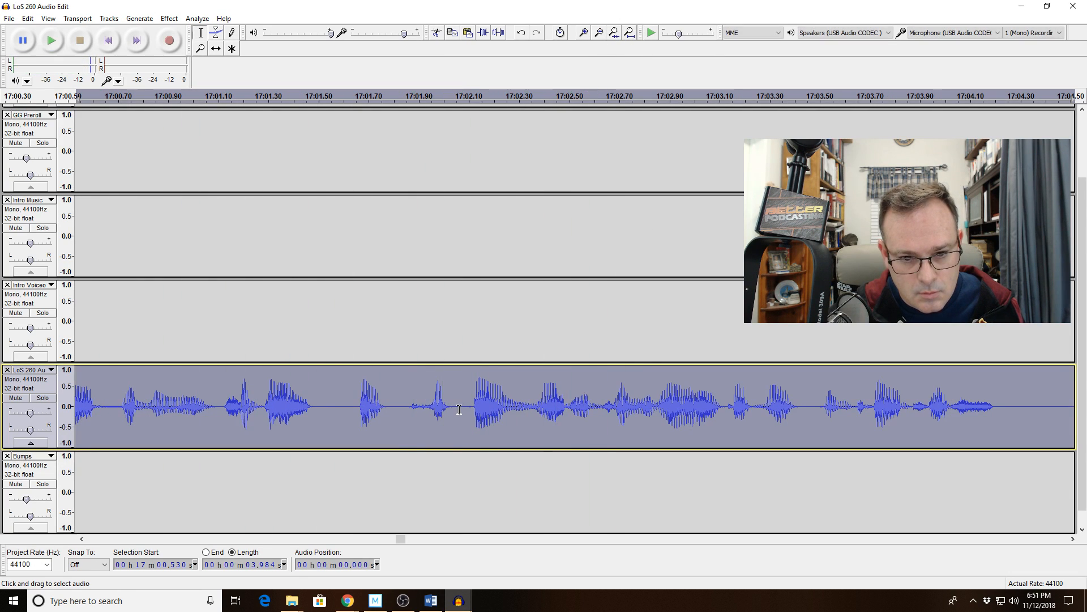
pyautogui.moveTo(459, 408); pyautogui.dragTo(365, 412)
pyautogui.press('Delete')
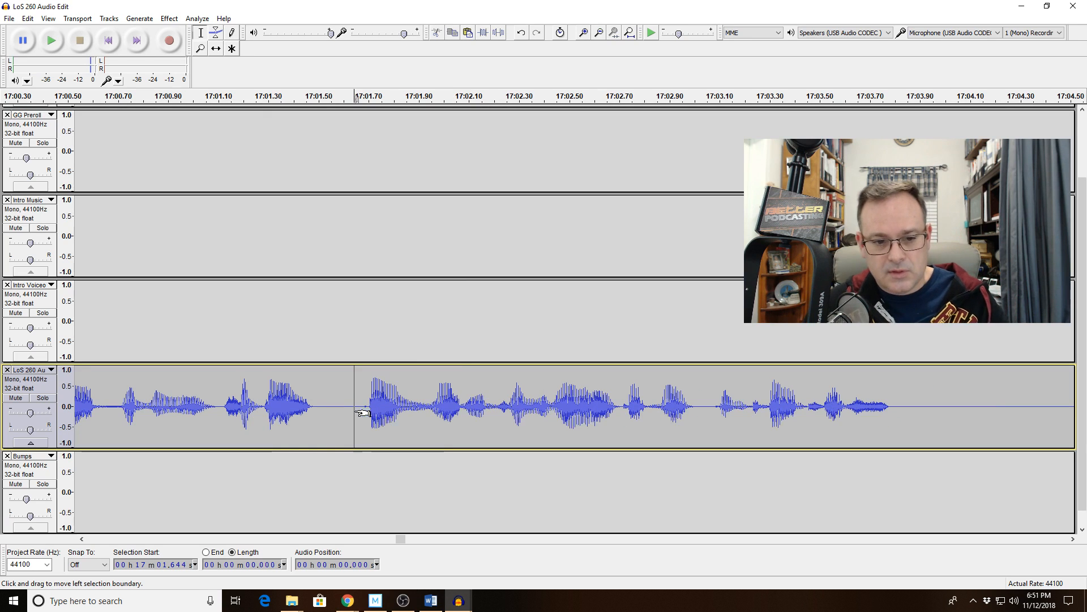
# Play back the cut from about 17:00.86 with a wider stretch of the track in view
pyautogui.press('space')
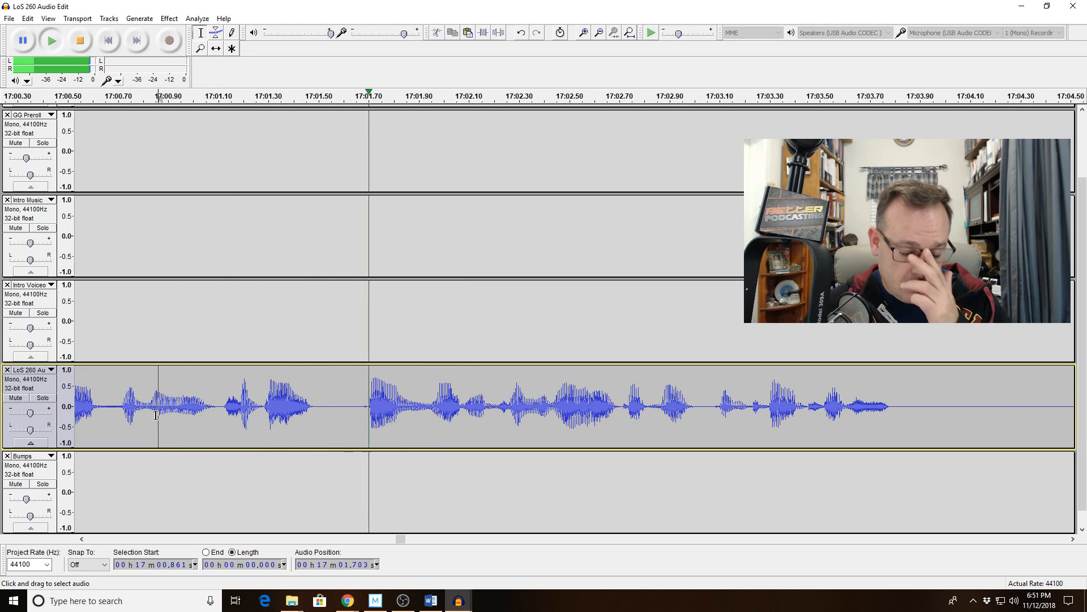
pyautogui.click(600, 34)
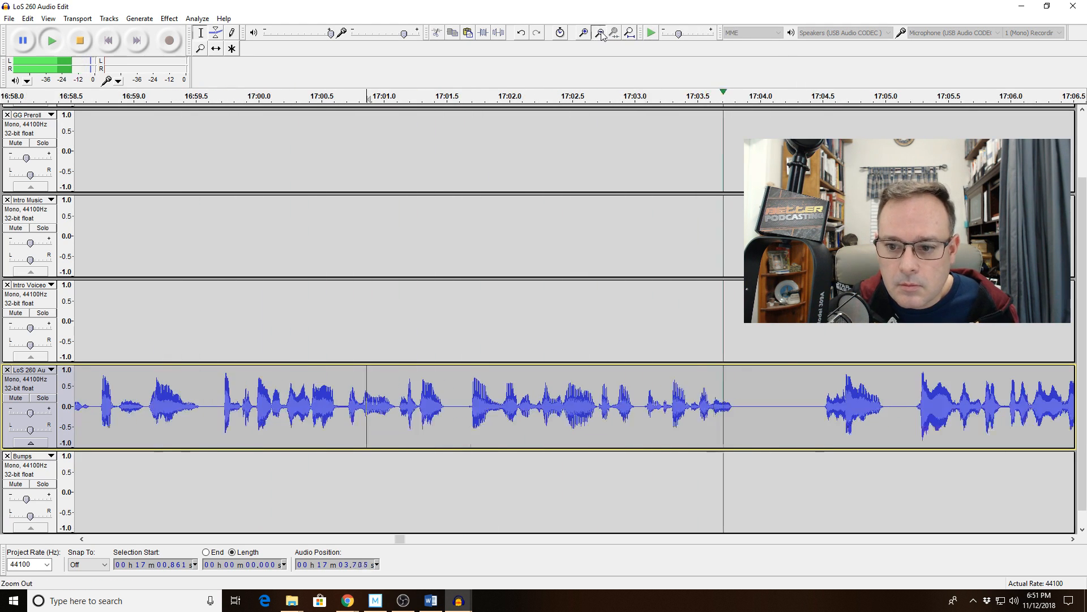
pyautogui.click(601, 34)
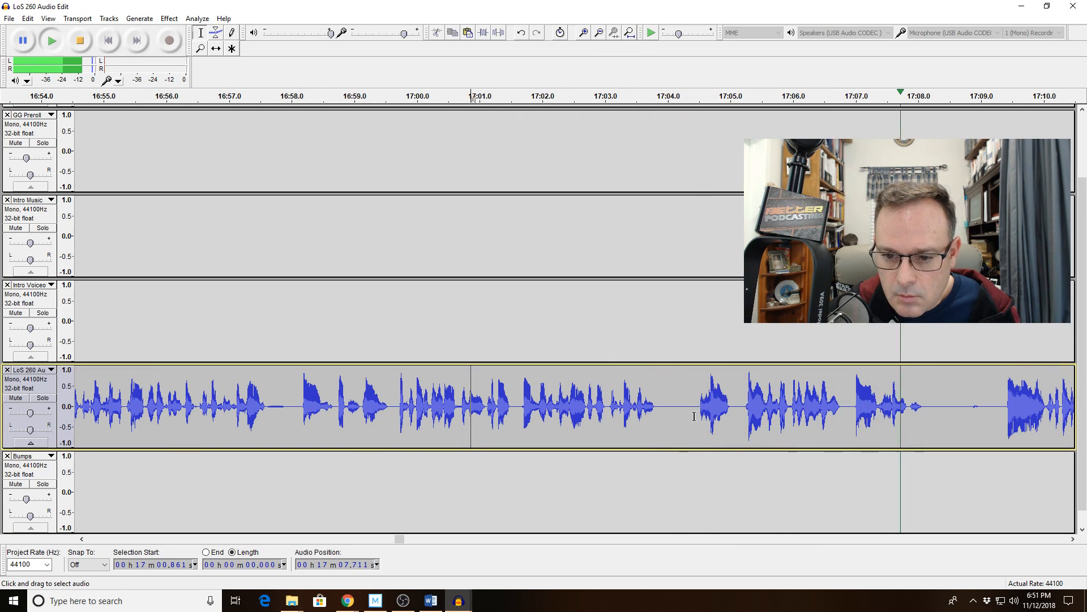
# Delete the isolated word at about 17:04.48, about 0.55 seconds, and play back from about 17:02.83
pyautogui.press('space')
pyautogui.moveTo(698, 408); pyautogui.dragTo(731, 416)
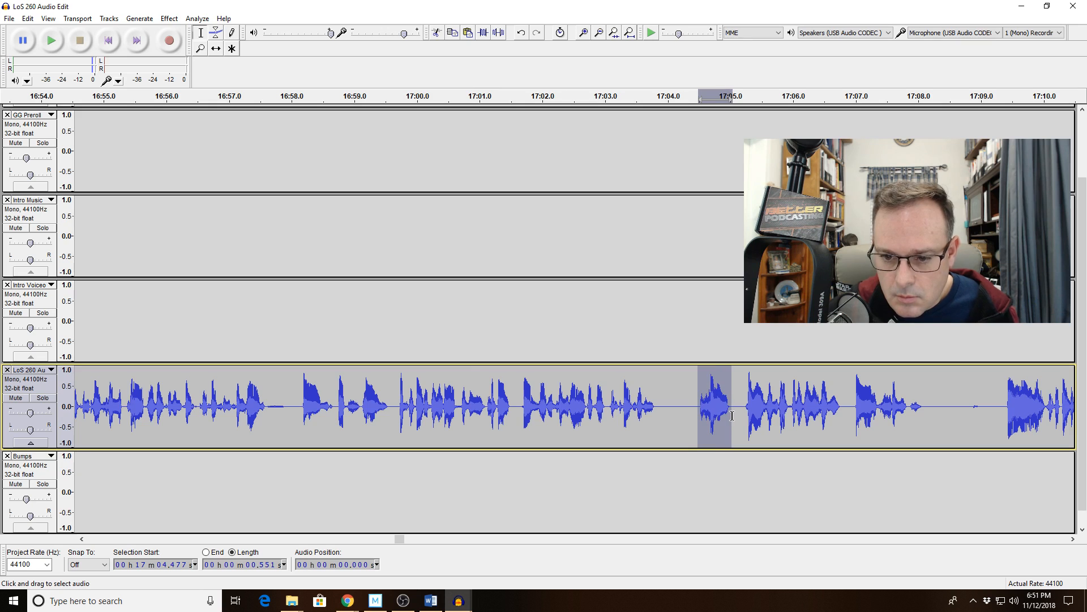
pyautogui.press('Delete')
pyautogui.click(596, 417)
pyautogui.press('space')
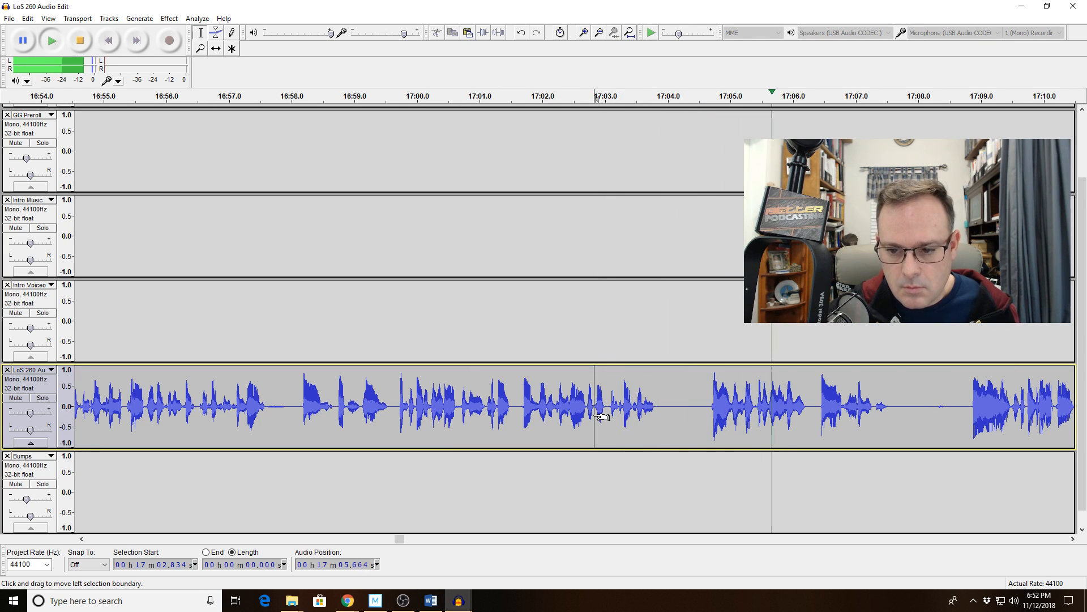
# Delete the faint noise in the pause at about 17:08.3
pyautogui.click(599, 33)
pyautogui.click(584, 33)
pyautogui.click(584, 33)
pyautogui.moveTo(540, 416); pyautogui.dragTo(560, 416)
pyautogui.press('space')
pyautogui.press('Delete')
# Play back from about 17:06.99 and switch to the Chrome window while it plays
pyautogui.click(375, 401)
pyautogui.press('space')
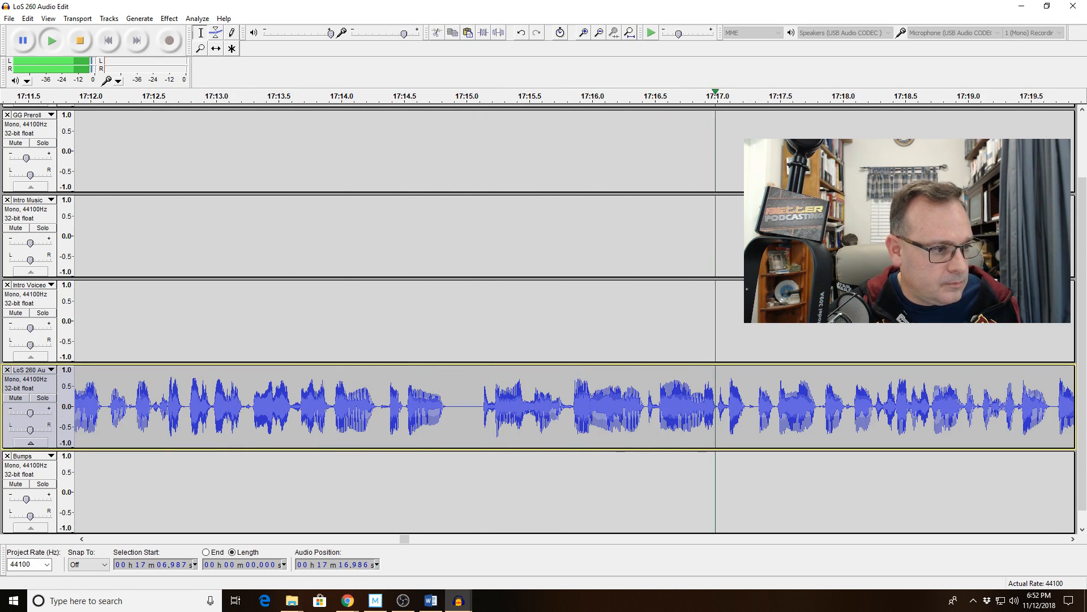
pyautogui.hotkey('alt', 'Tab')
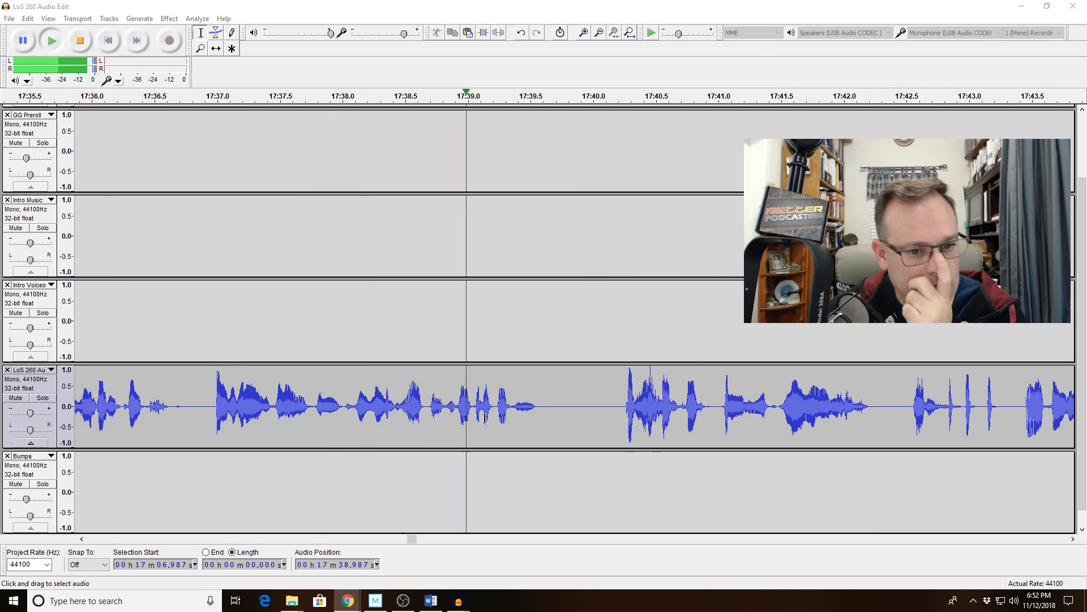
# Inspect the passage of about 1.28 seconds from about 17:37.29 and delete the word at about 17:37.78, about 0.23 seconds
pyautogui.moveTo(255, 396); pyautogui.dragTo(413, 396)
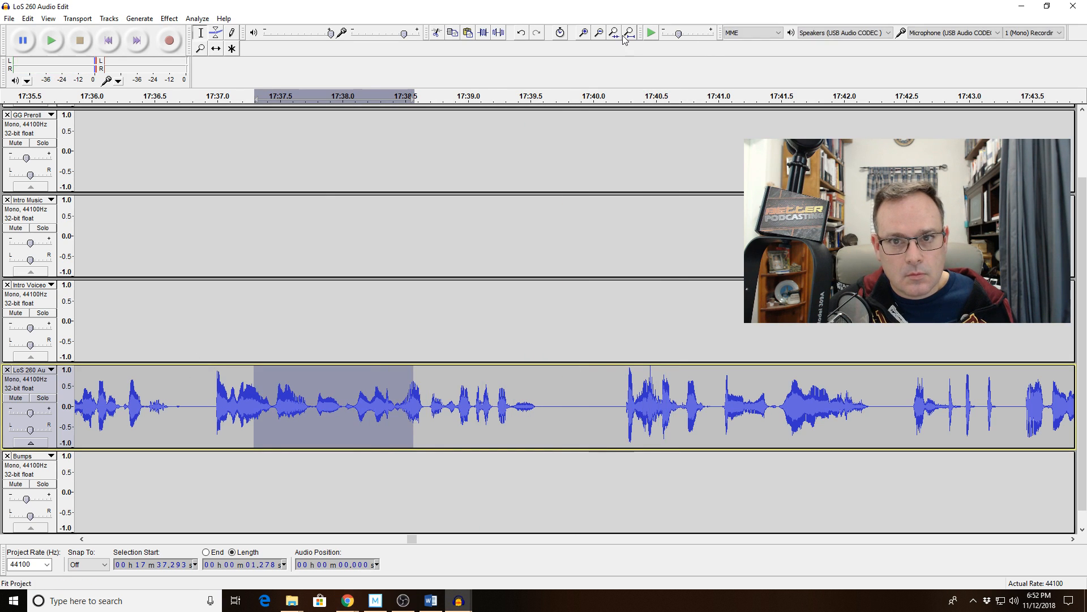
pyautogui.click(614, 33)
pyautogui.press('space')
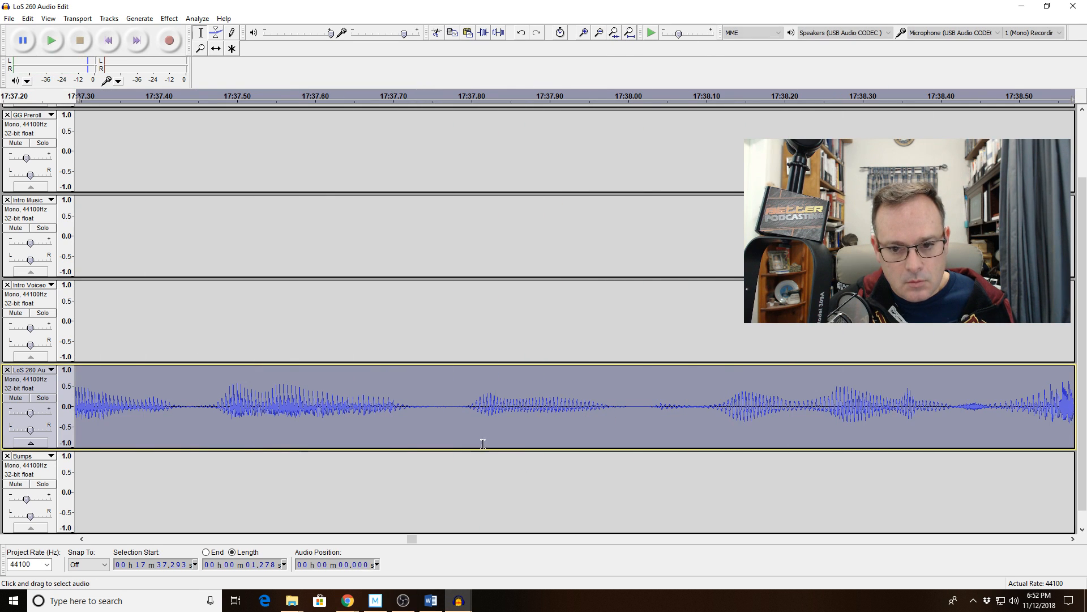
pyautogui.moveTo(454, 408); pyautogui.dragTo(632, 412)
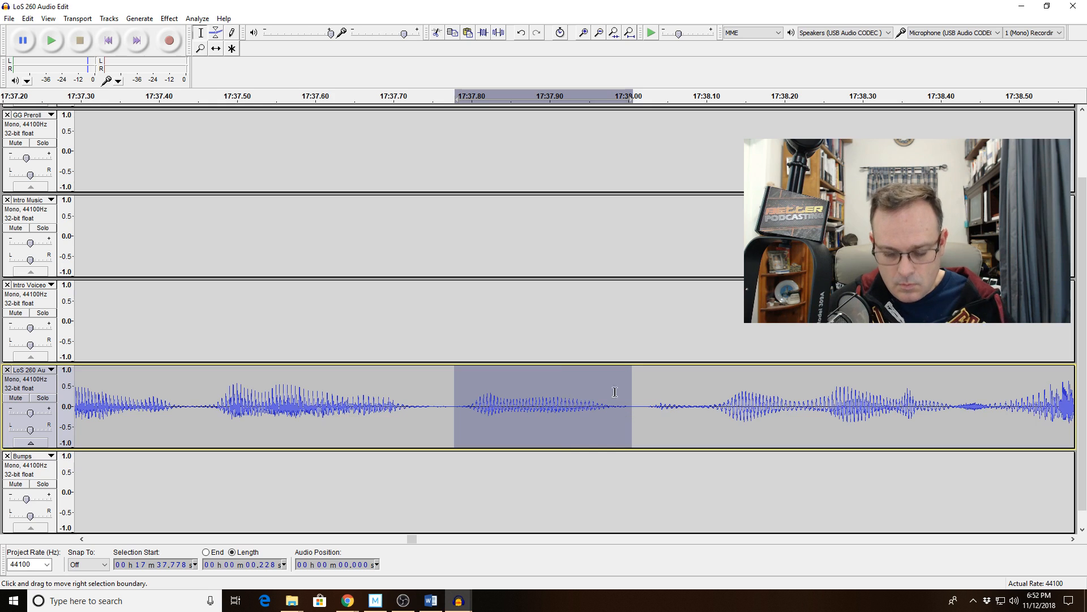
pyautogui.press('Delete')
# Play back the cut from about 17:36.95 and keep listening through the following passage
pyautogui.click(599, 33)
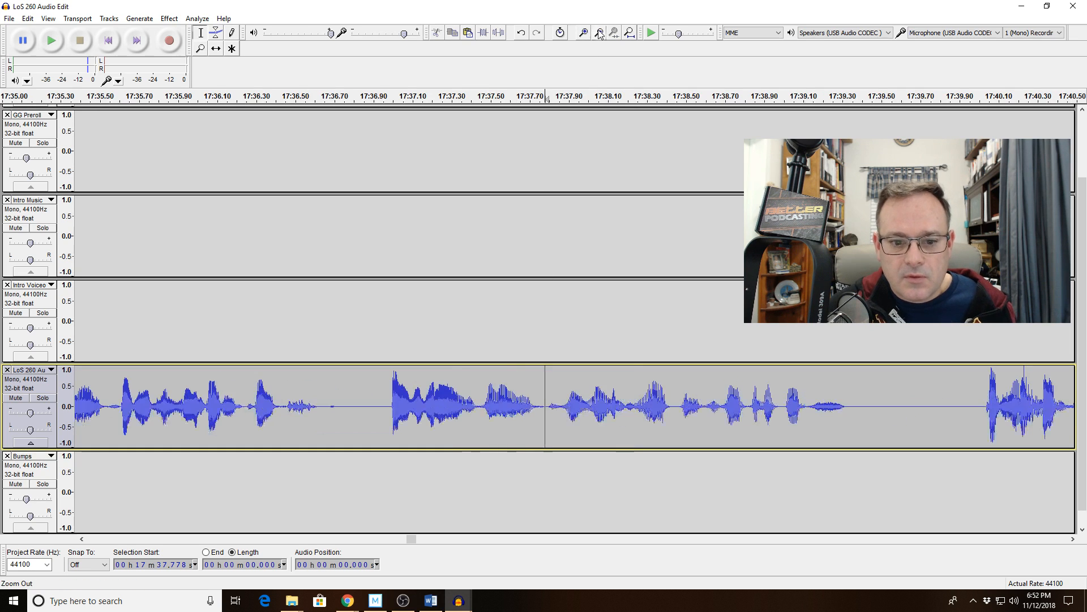
pyautogui.click(383, 379)
pyautogui.press('space')
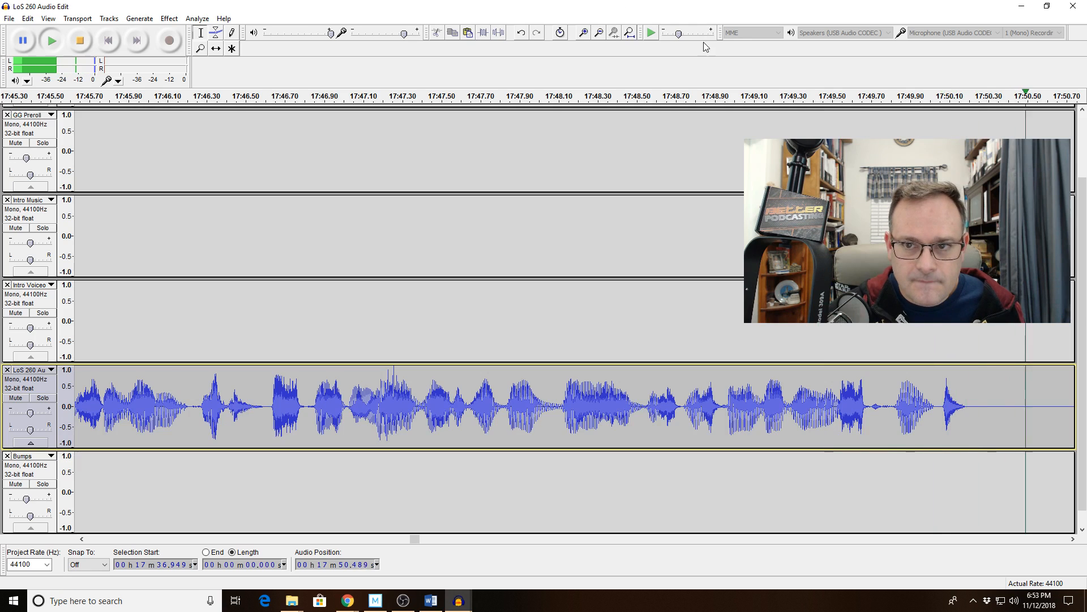
pyautogui.click(599, 33)
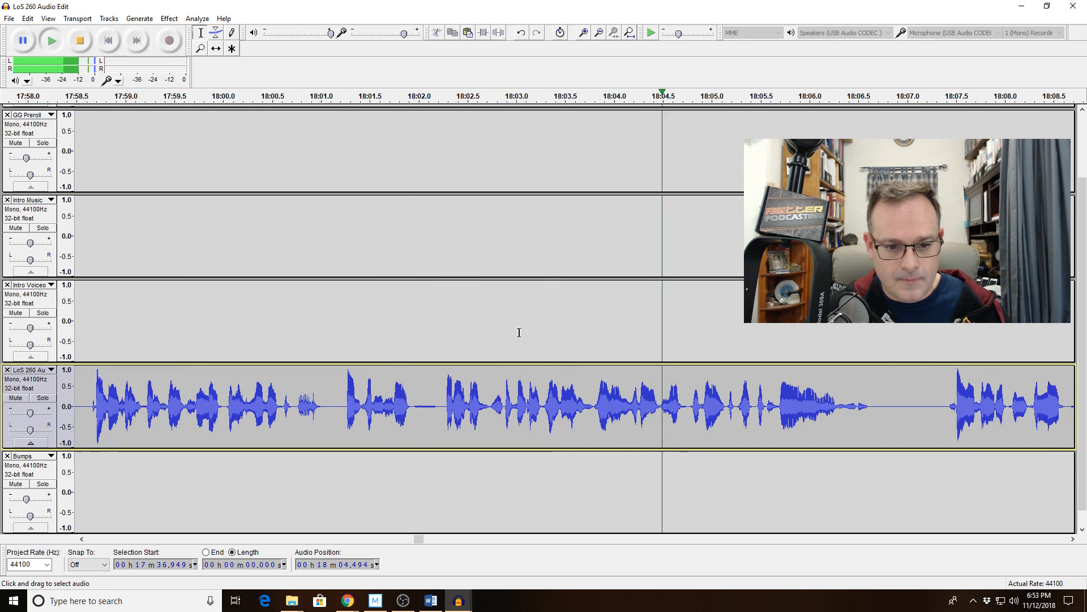
# Play back the voice track from about 17:59.68 and keep listening through the following passage
pyautogui.click(440, 400)
pyautogui.press('space')
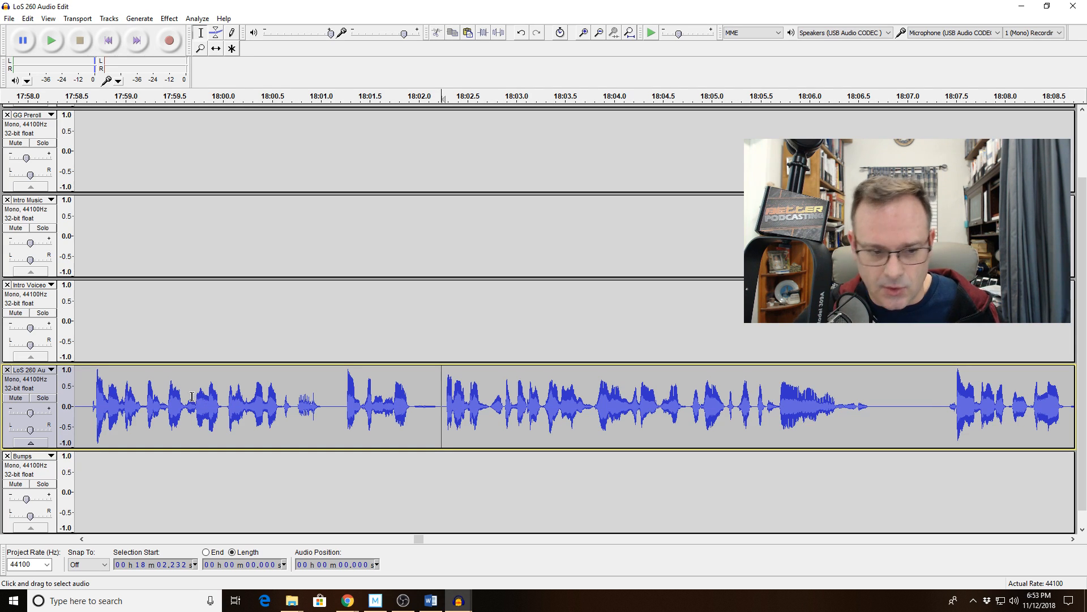
pyautogui.press('space')
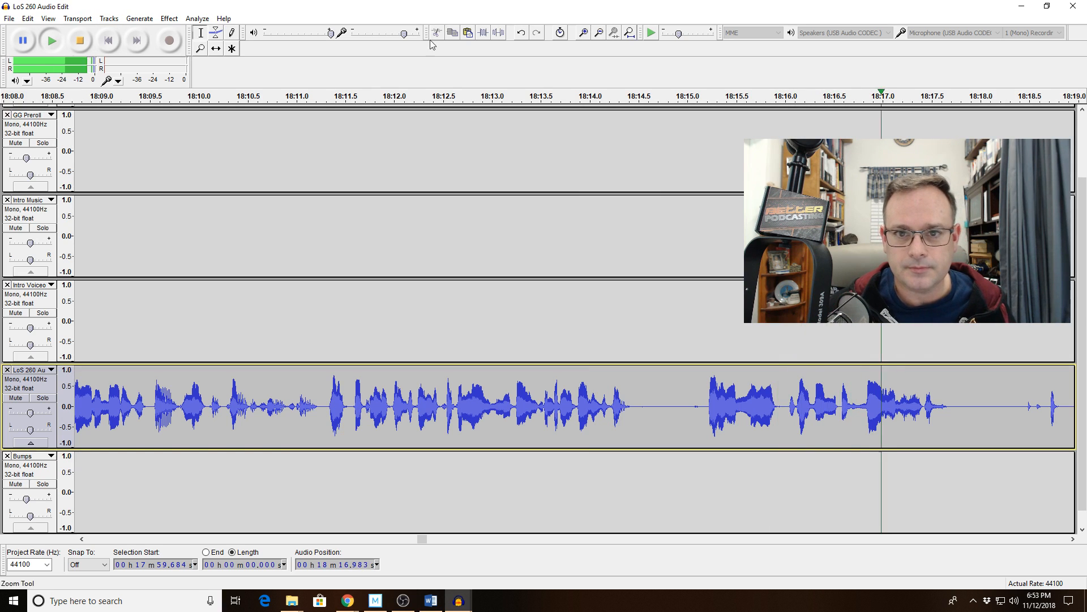
pyautogui.click(599, 32)
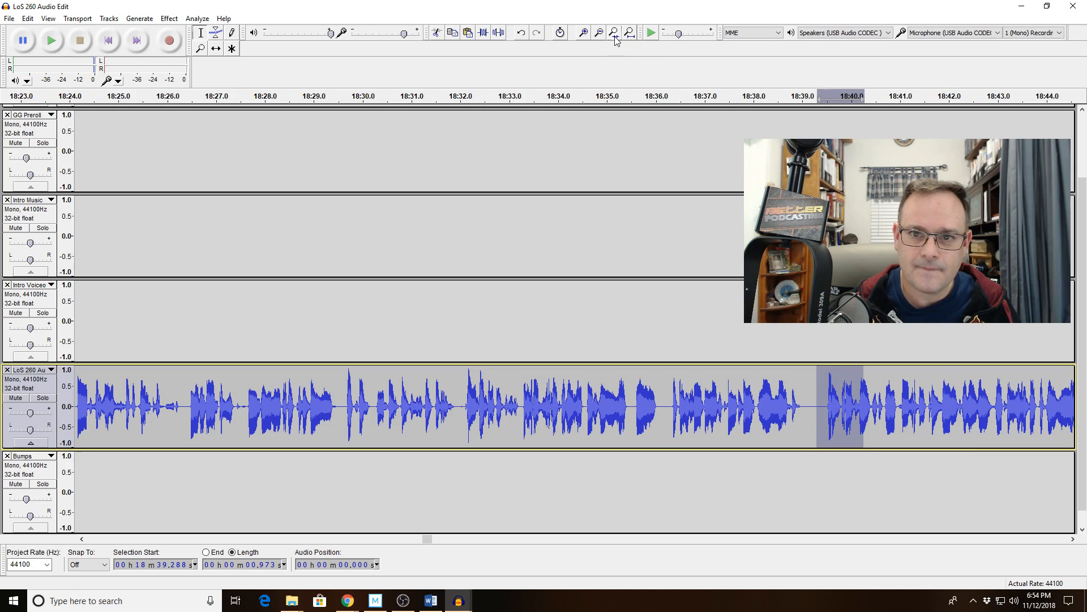
# Inspect the passage of about 0.97 seconds from about 18:39.29 and delete about 0.26 seconds of speech from about 18:39.52
pyautogui.click(614, 33)
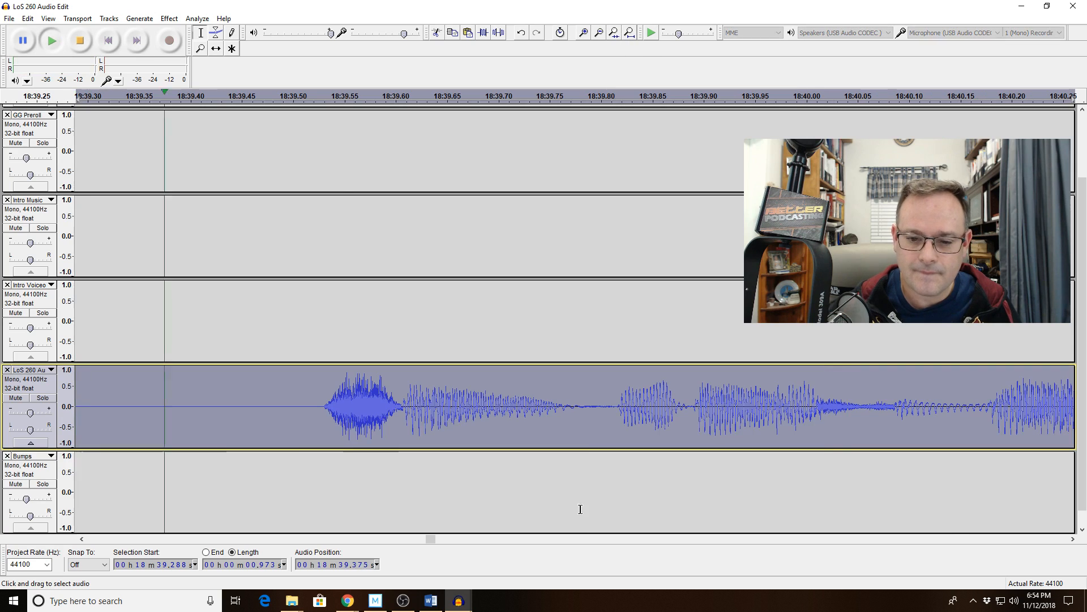
pyautogui.click(580, 406)
pyautogui.moveTo(589, 408); pyautogui.dragTo(318, 425)
pyautogui.press('space')
pyautogui.press('Delete')
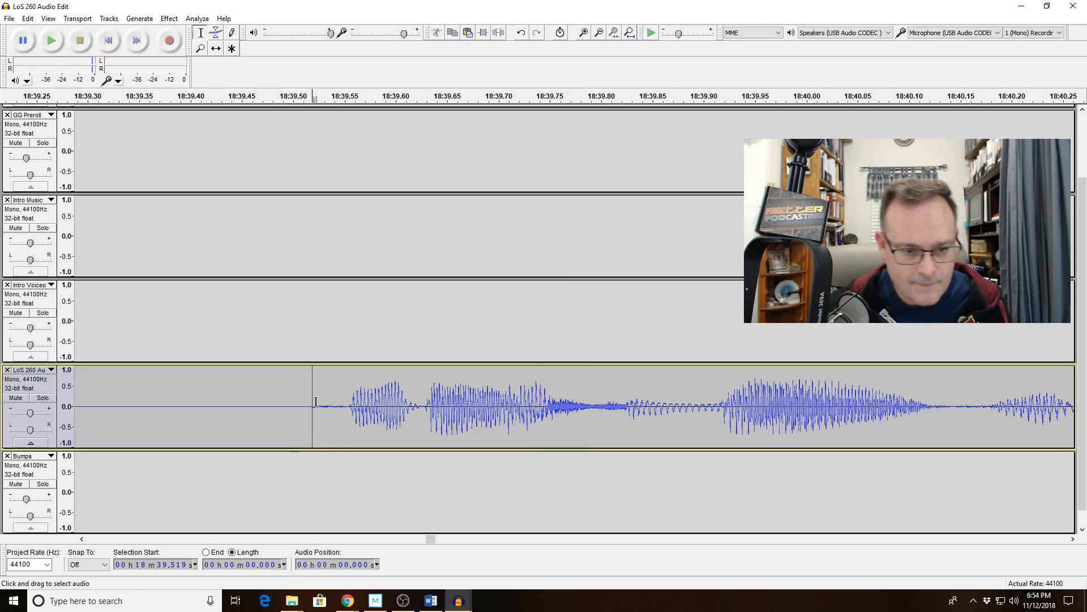
# Smooth the start of the audio after the cut at about 18:39.52 by applying an effect to 0.003 seconds
pyautogui.click(316, 401)
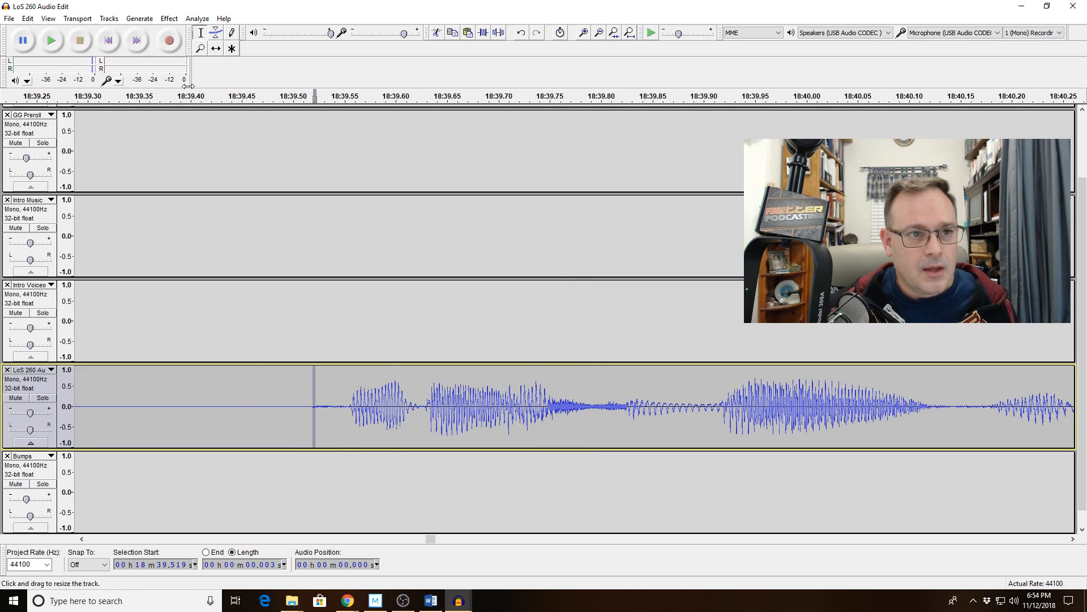
pyautogui.click(169, 19)
pyautogui.click(226, 165)
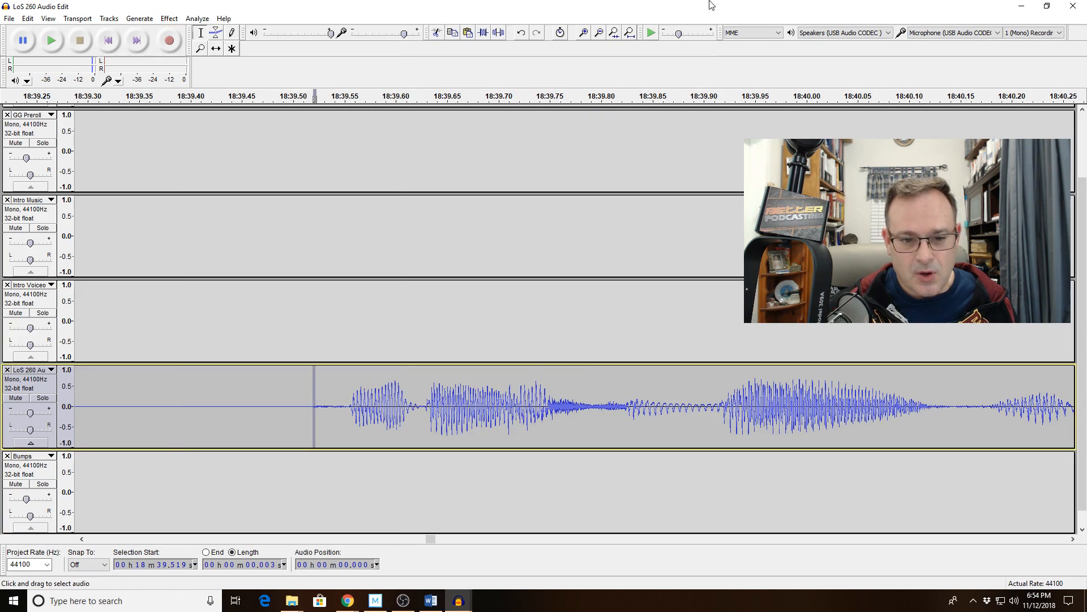
# Play back the repaired cut from about 18:38.41 and keep listening through the following passage
pyautogui.click(601, 36)
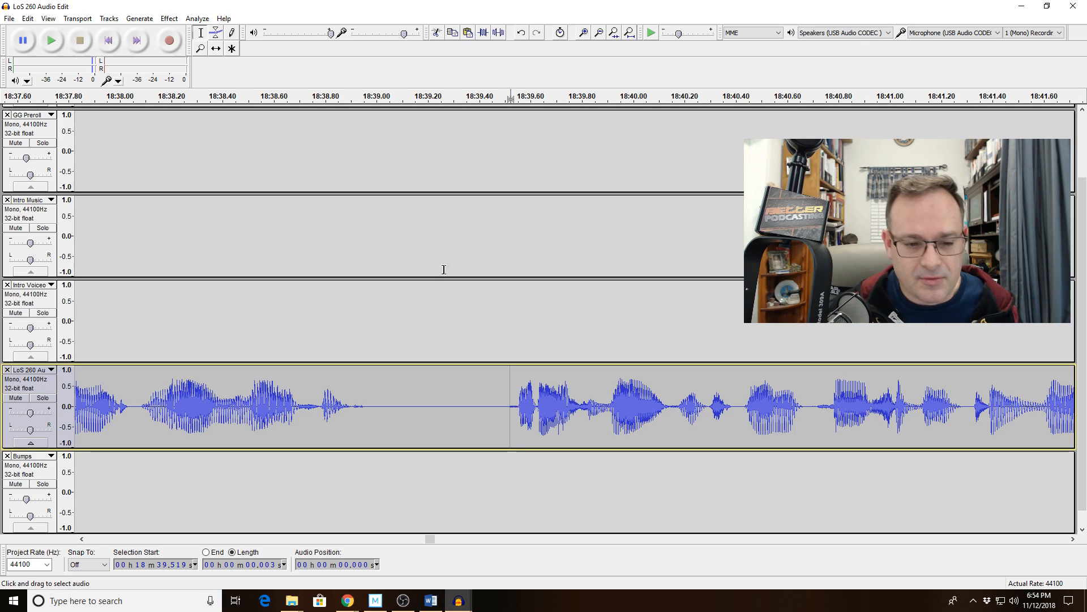
pyautogui.click(224, 413)
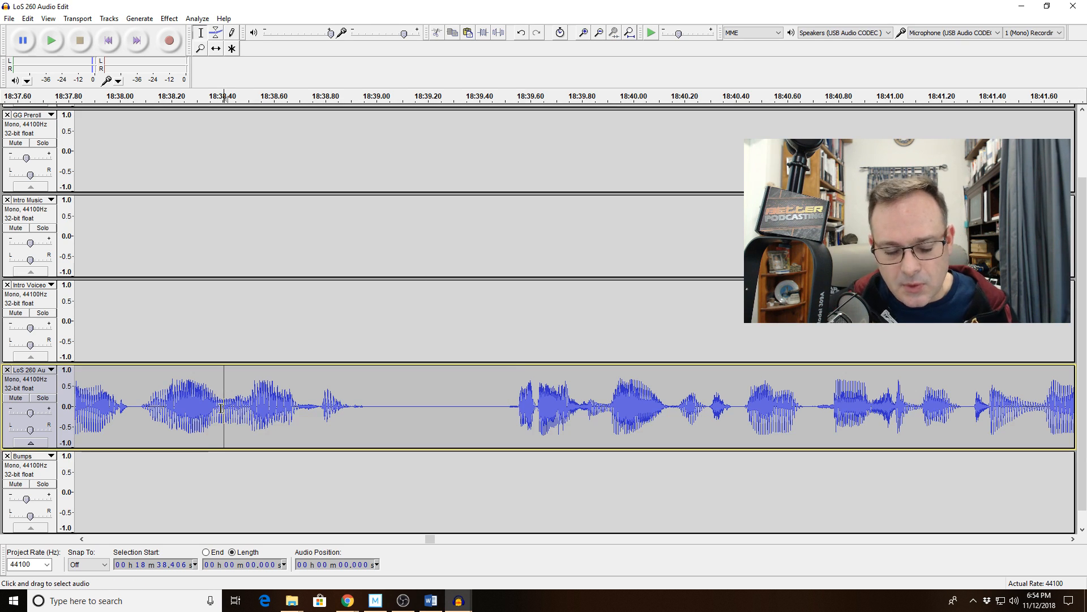
pyautogui.press('space')
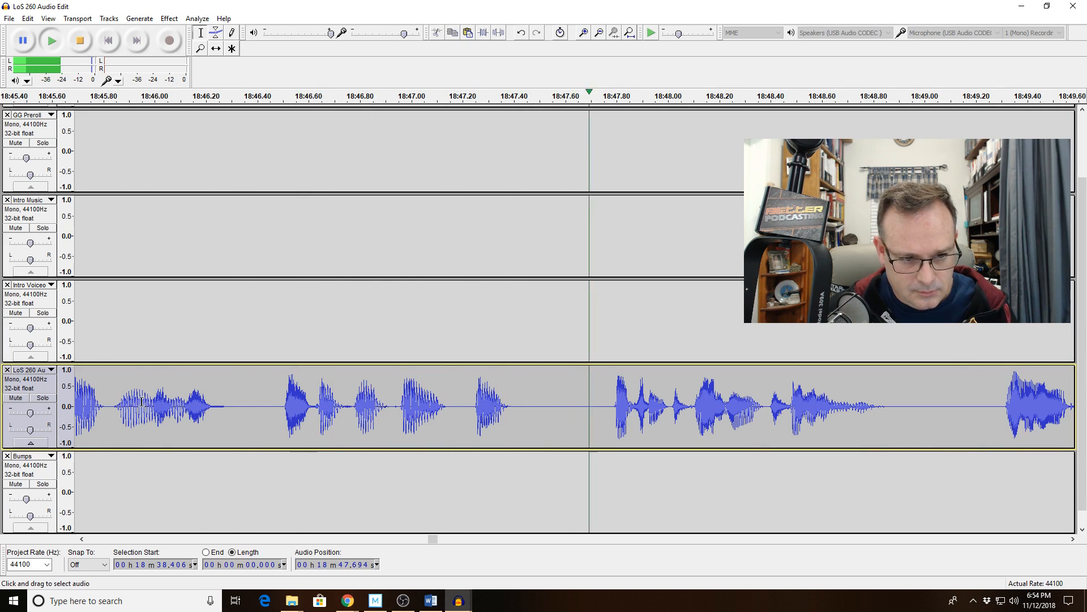
# Inspect the passage of about 0.96 seconds from about 18:45.95 and delete about 0.37 seconds from about 18:46.15, closing the gap between words
pyautogui.moveTo(141, 401); pyautogui.dragTo(389, 404)
pyautogui.click(615, 33)
pyautogui.press('space')
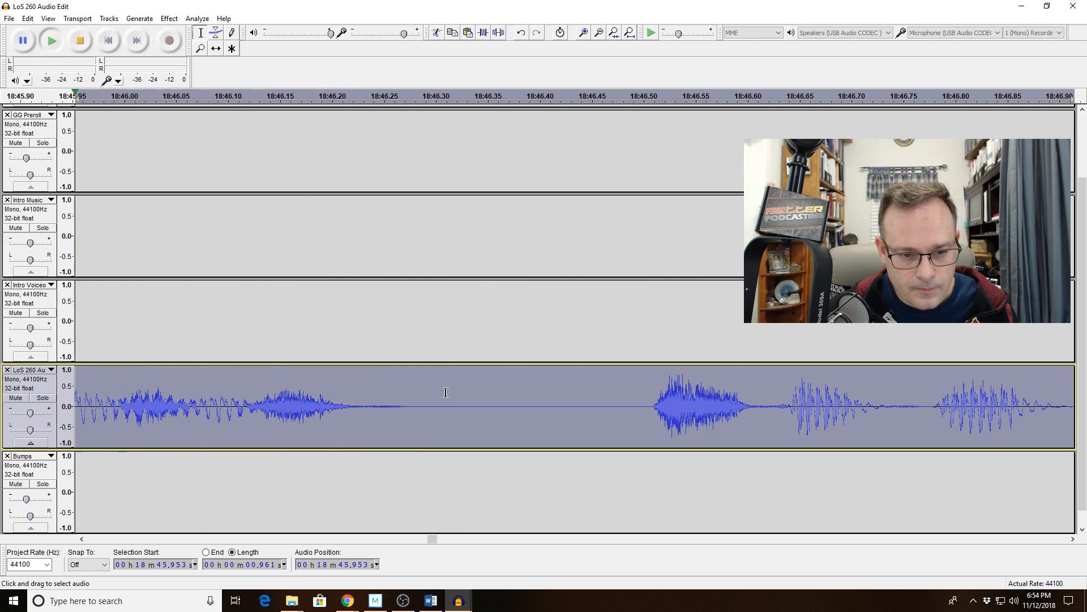
pyautogui.moveTo(276, 406); pyautogui.dragTo(659, 412)
pyautogui.press('Delete')
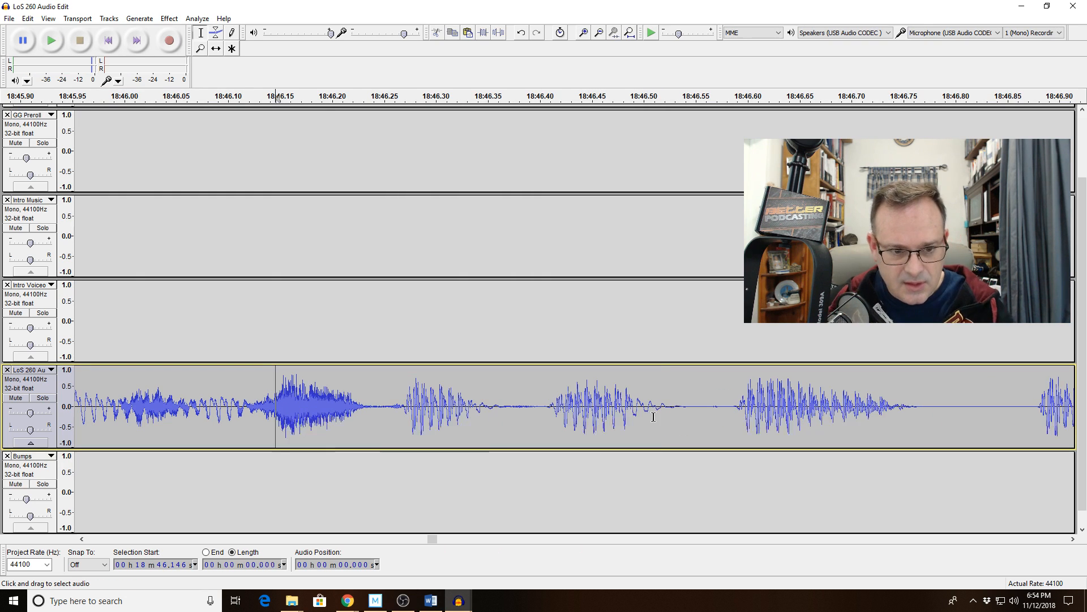
# Play back the closed gap from about 18:45.40 and stop at about 18:50
pyautogui.click(600, 33)
pyautogui.click(600, 33)
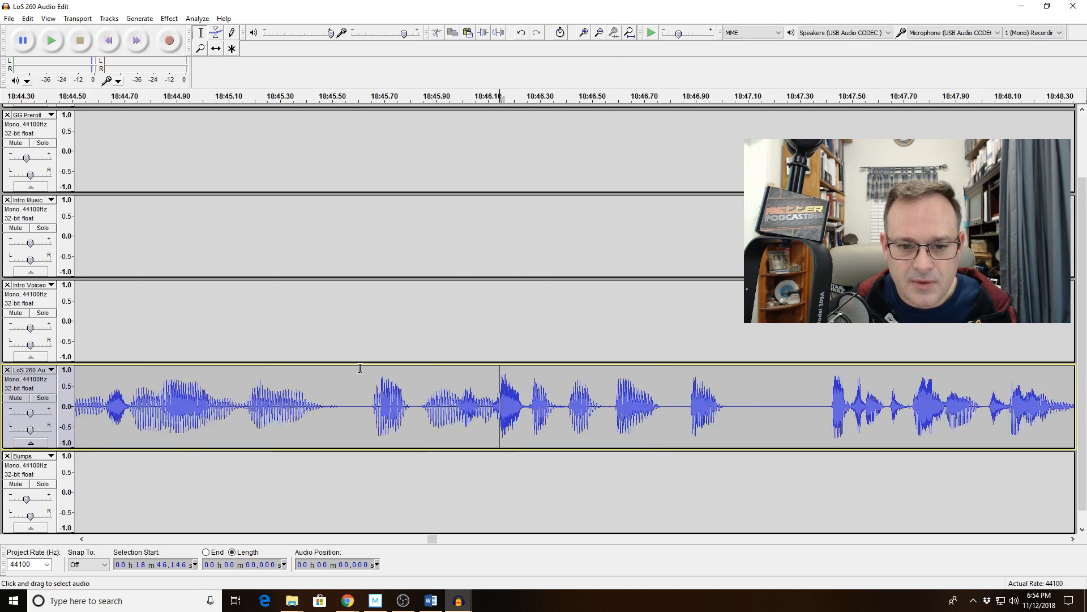
pyautogui.press('space')
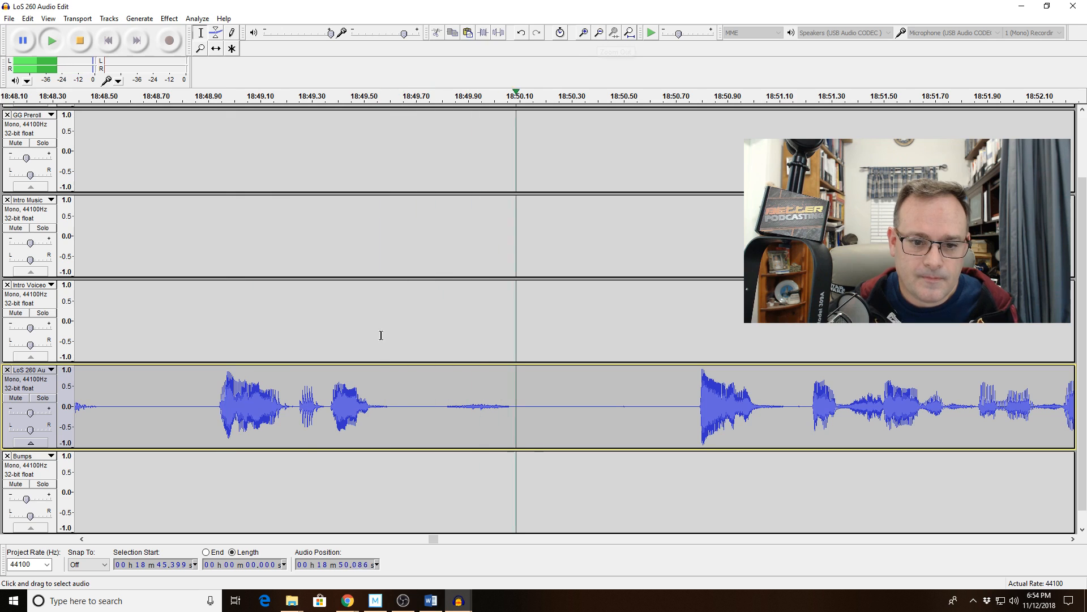
pyautogui.press('space')
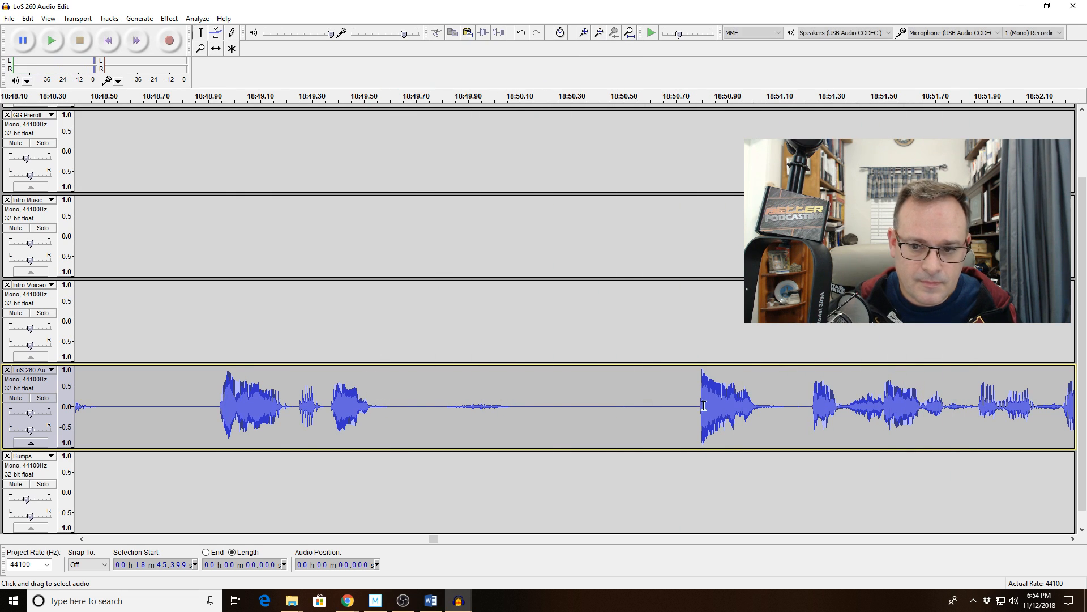
# Delete the repeated speech of about 1.97 seconds from about 18:49.24 and play back the cut from about 18:48.83
pyautogui.moveTo(805, 411); pyautogui.dragTo(295, 418)
pyautogui.press('space')
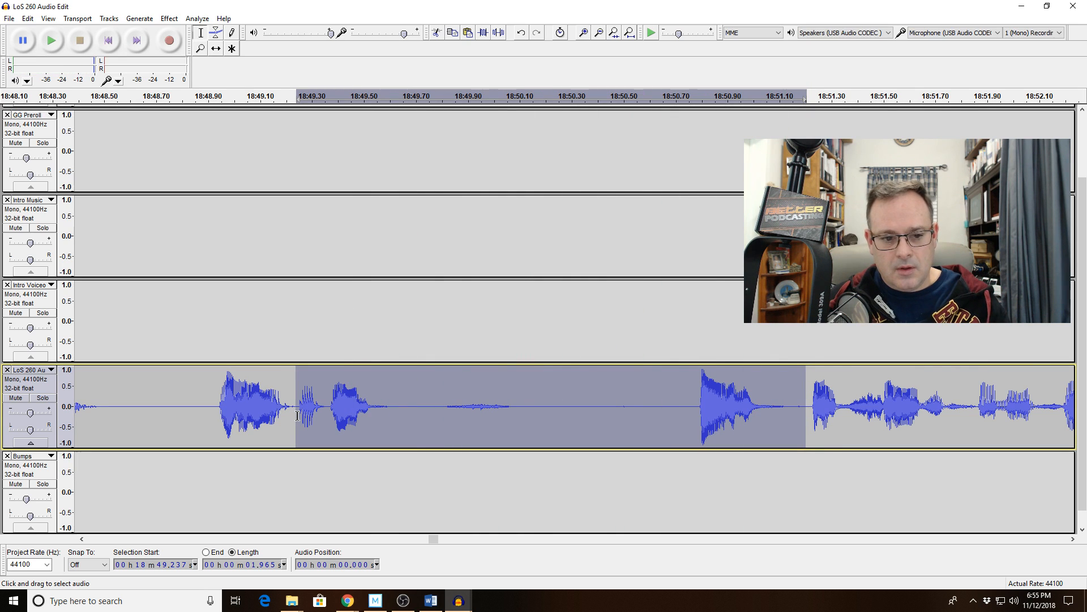
pyautogui.press('Delete')
pyautogui.press('space')
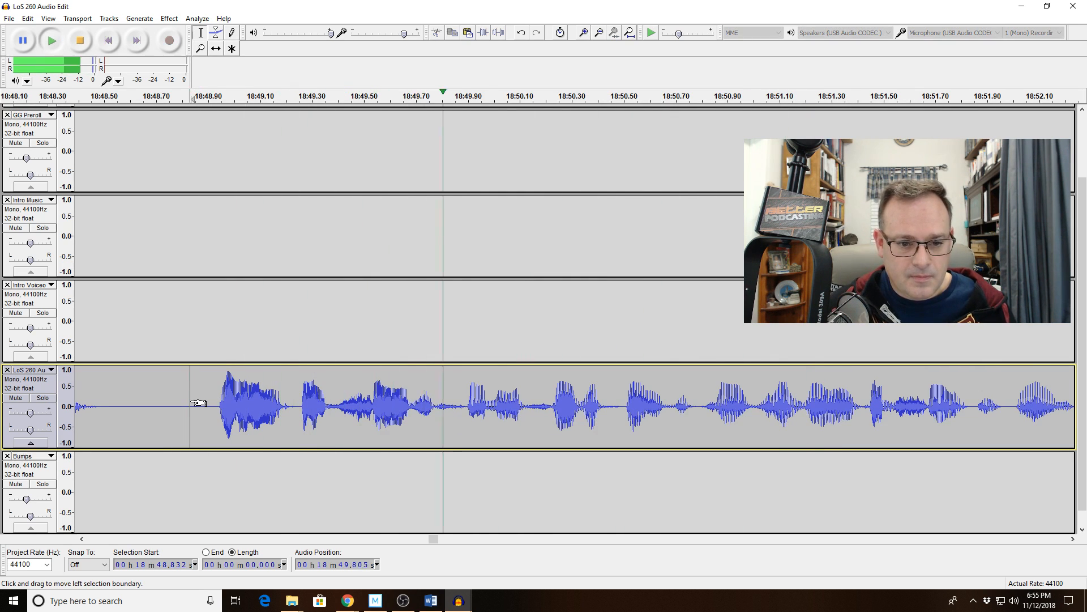
pyautogui.press('space')
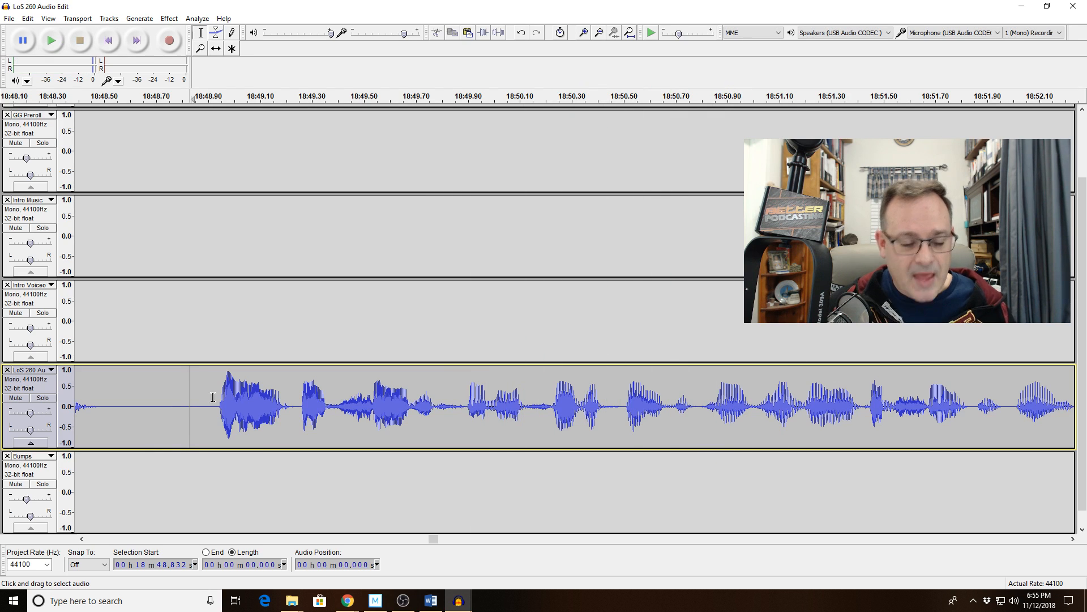
# Undo the cut at about 18:49.24 and delete the same 1.97-second passage again
pyautogui.hotkey('ctrl', 'z')
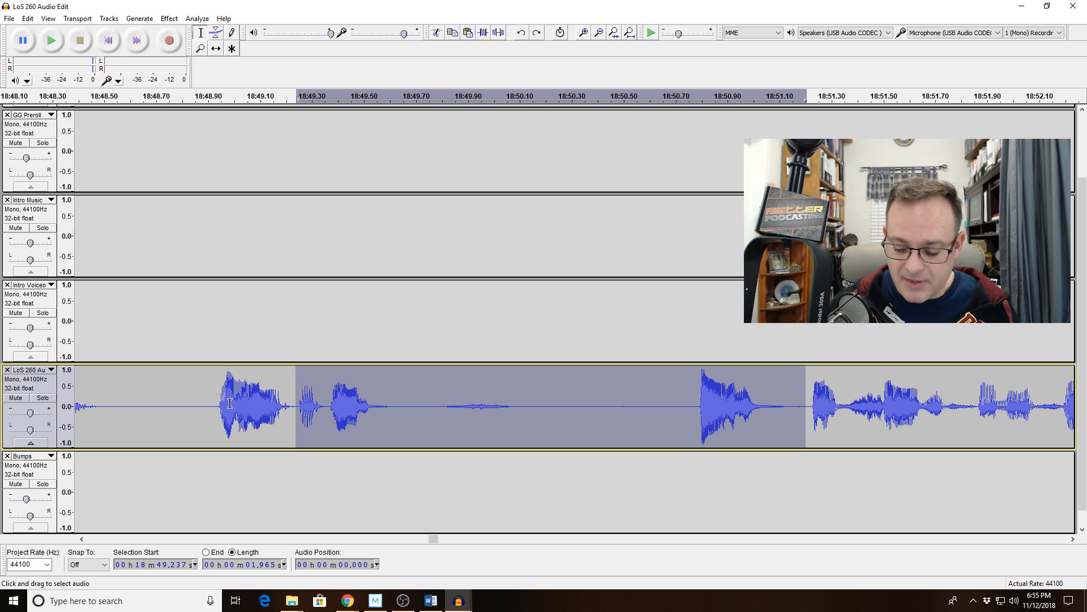
pyautogui.press('Delete')
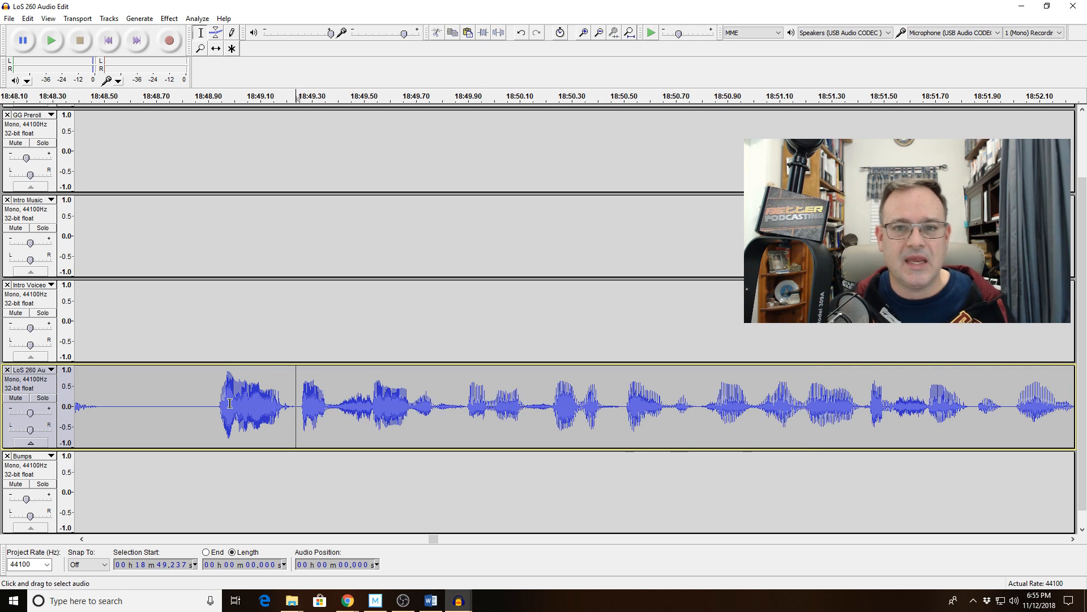
# Play back the passage around the cut from about 18:47.66 and stop at about 18:52.6
pyautogui.click(599, 32)
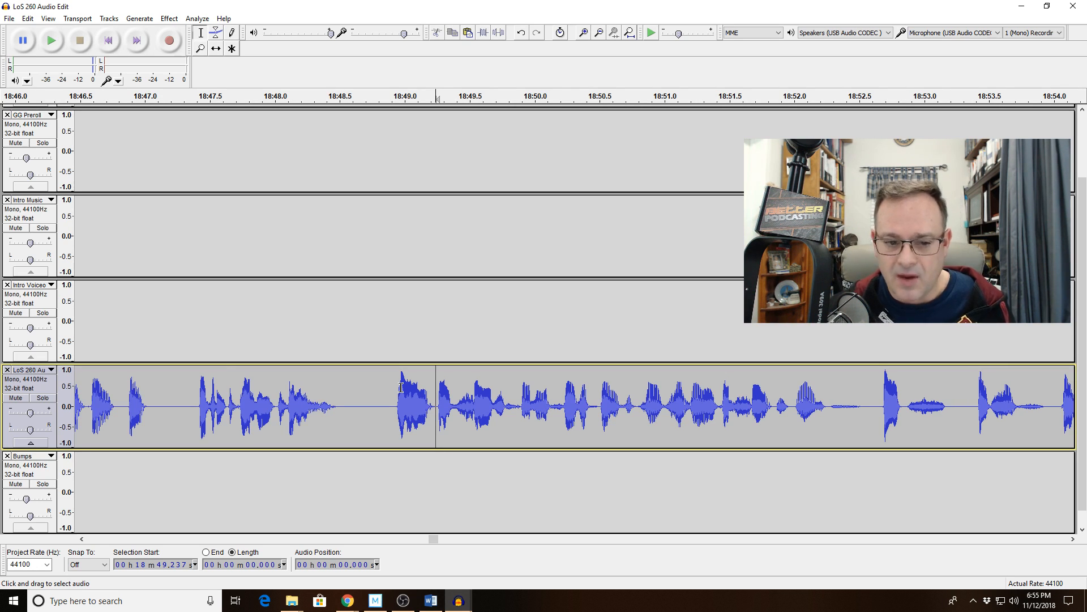
pyautogui.click(230, 419)
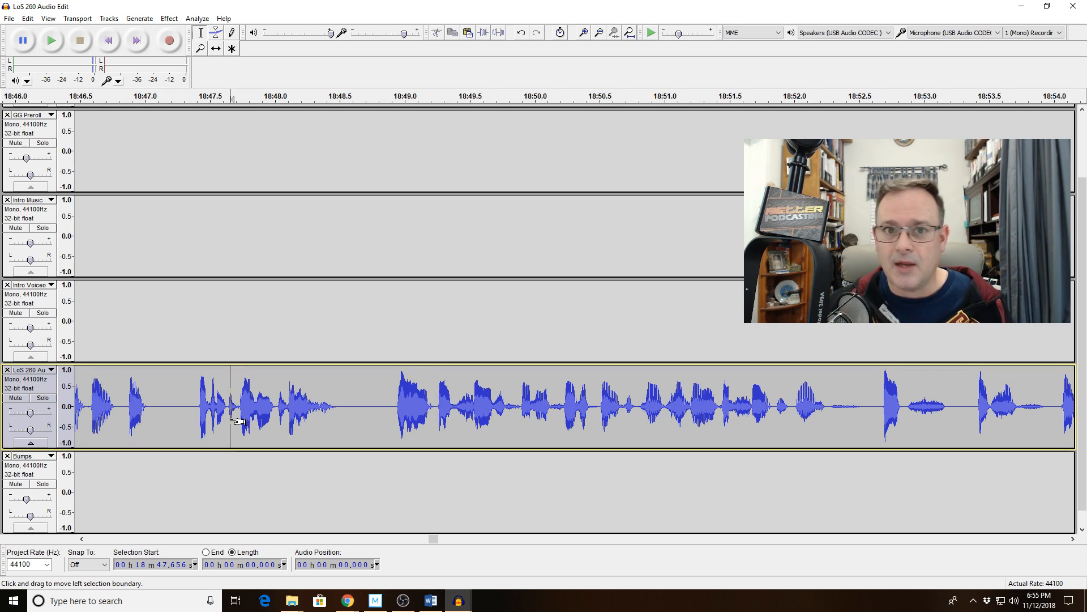
pyautogui.press('space')
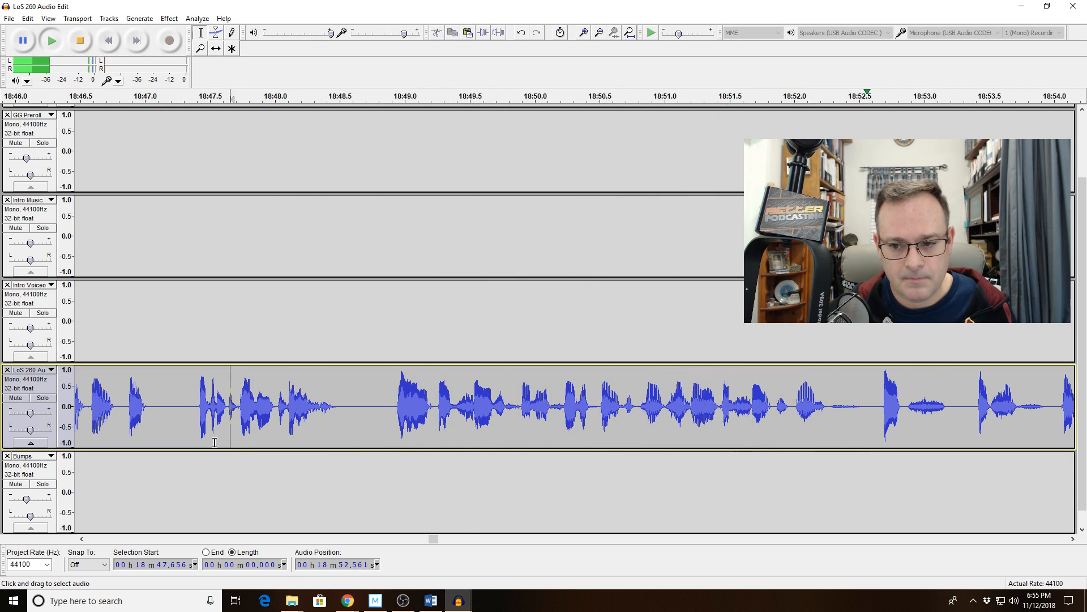
pyautogui.press('space')
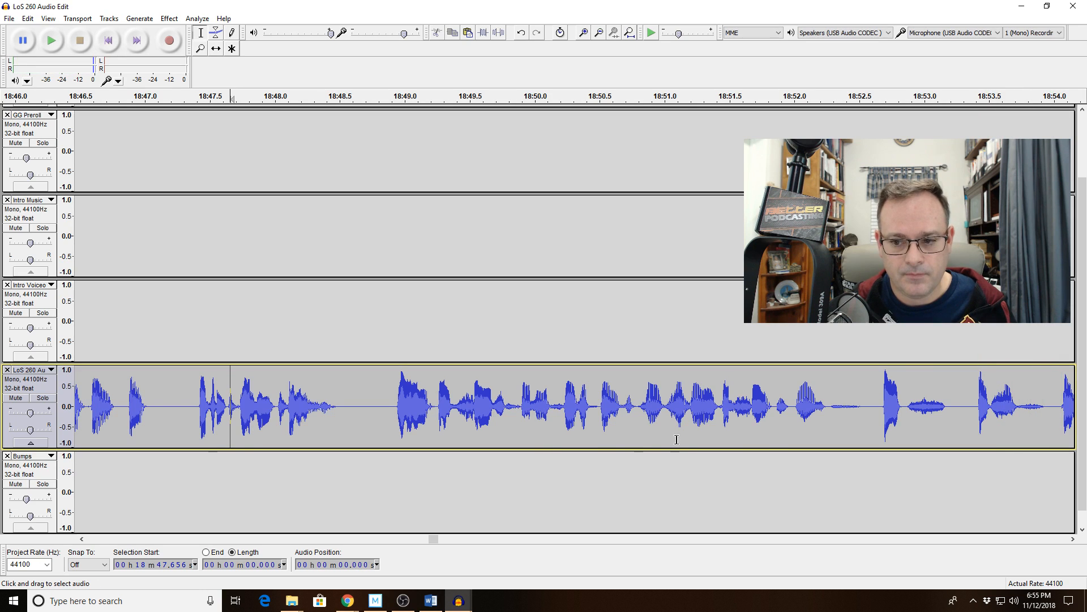
# Delete about 0.71 seconds of speech from about 18:52.64 and play back the edit from about 18:51.53
pyautogui.moveTo(878, 414); pyautogui.dragTo(970, 416)
pyautogui.press('Delete')
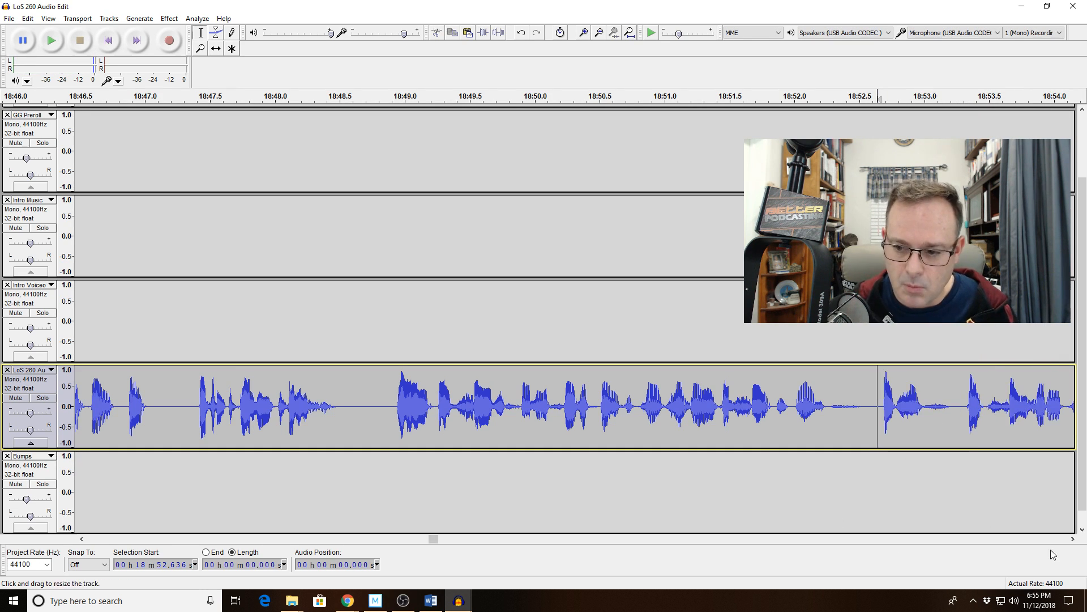
pyautogui.click(1074, 540)
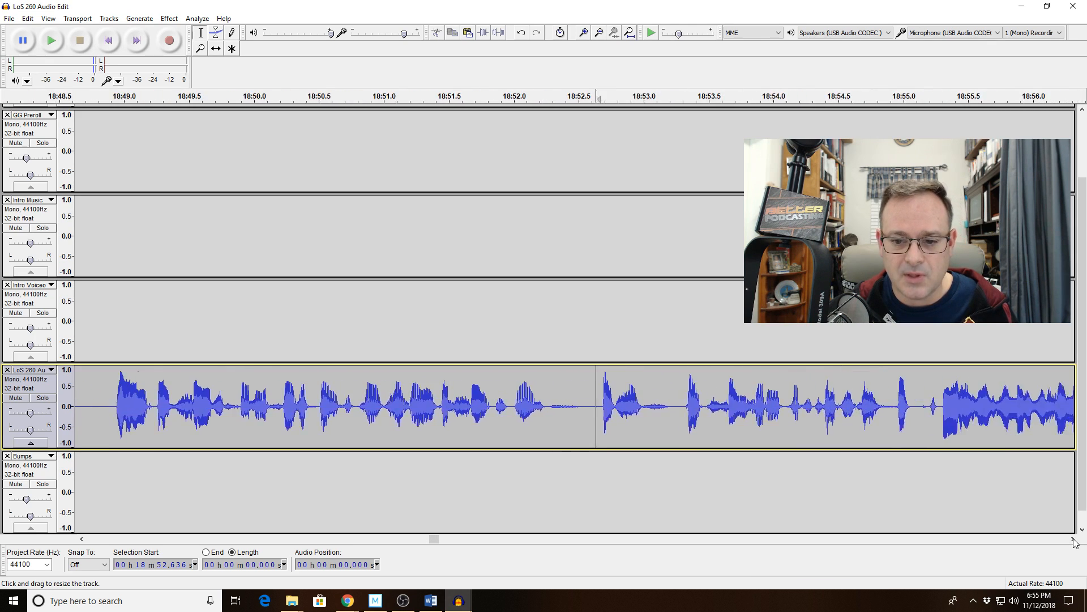
pyautogui.click(347, 391)
pyautogui.press('space')
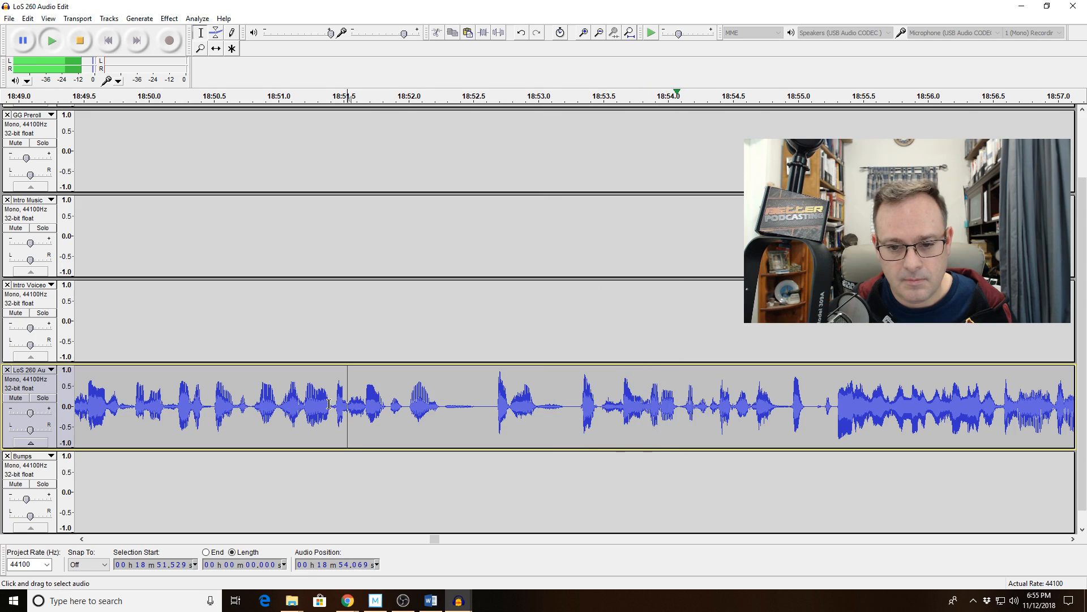
pyautogui.press('space')
# Delete the short word at about 18:53.32, about 0.16 seconds, and play back from about 18:52.64
pyautogui.moveTo(580, 418); pyautogui.dragTo(601, 417)
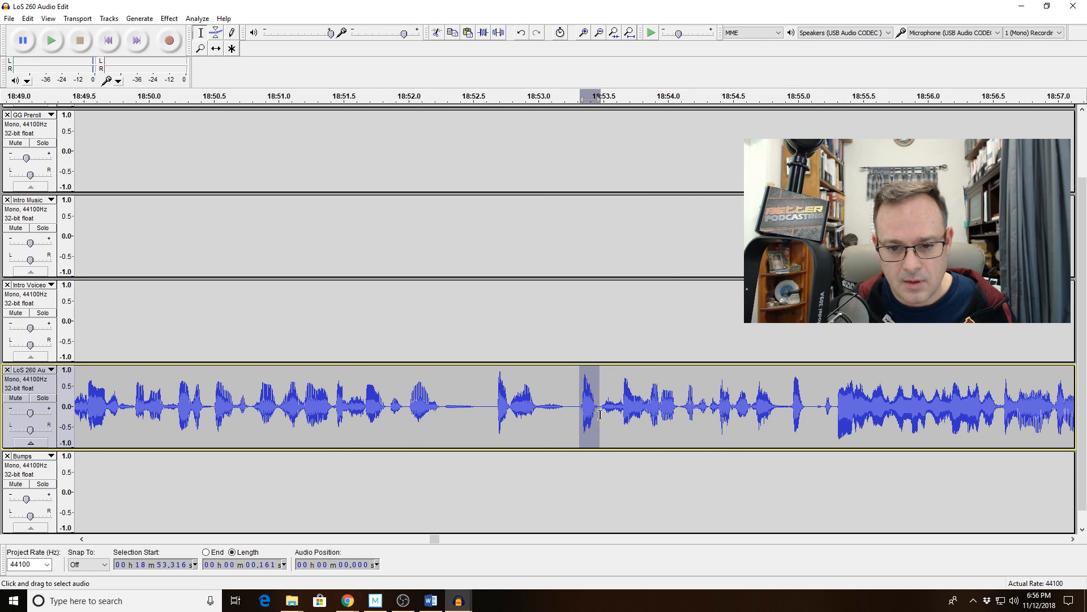
pyautogui.press('space')
pyautogui.press('Delete')
pyautogui.click(492, 405)
pyautogui.press('space')
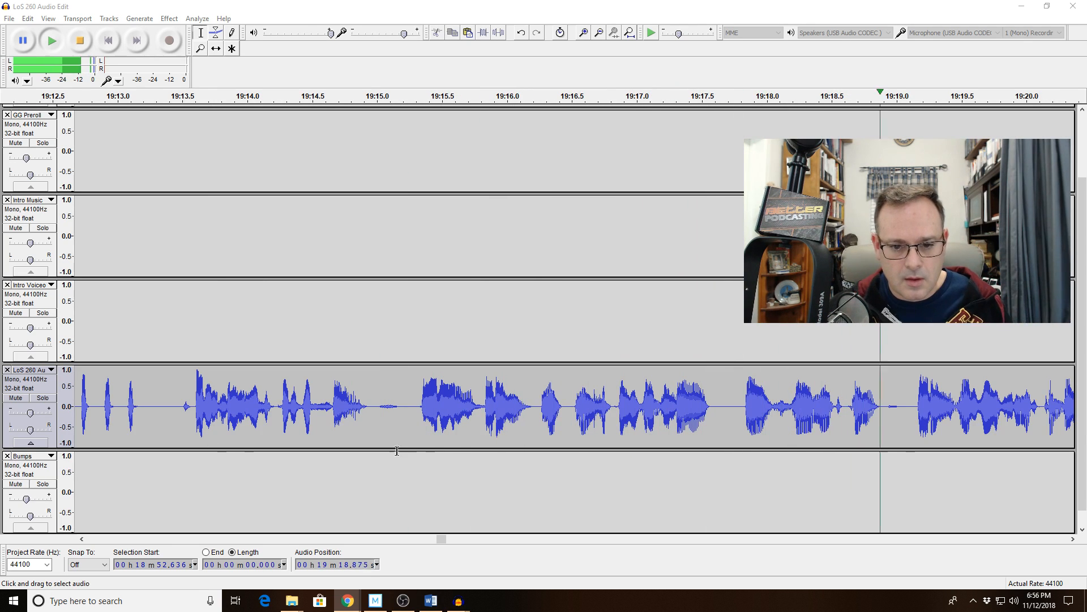
# Delete the word at about 19:16.24, about 0.22 seconds, and play back the cut from about 19:15.35
pyautogui.click(569, 377)
pyautogui.moveTo(540, 409); pyautogui.dragTo(560, 409)
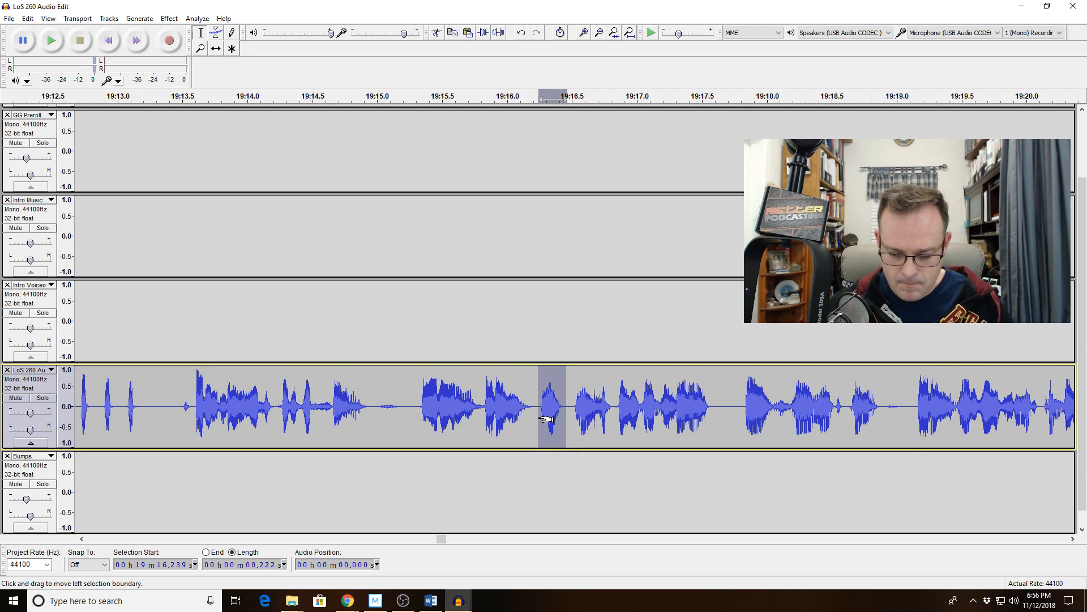
pyautogui.press('Delete')
pyautogui.click(421, 403)
pyautogui.press('space')
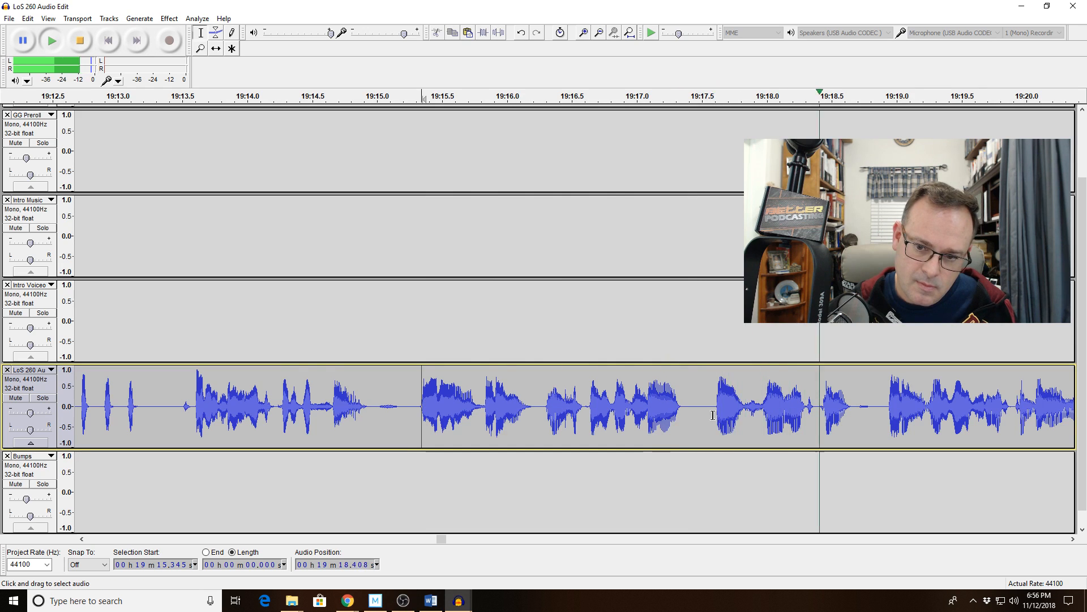
# Examine the word at about 19:17.6 closely and play back from about 19:17.83 to find where it ends
pyautogui.moveTo(712, 414); pyautogui.dragTo(777, 415)
pyautogui.click(614, 32)
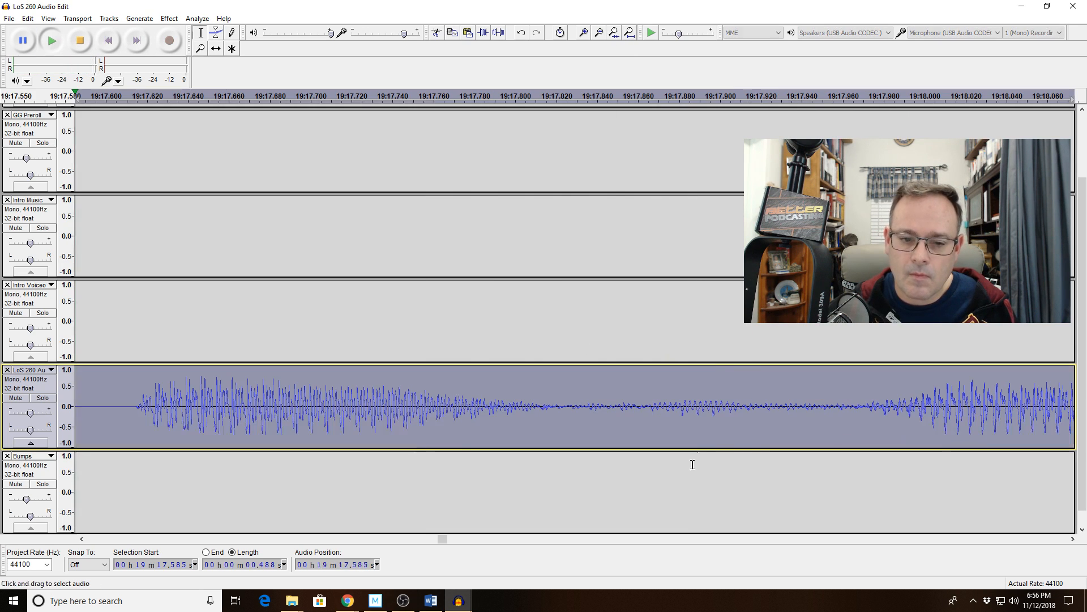
pyautogui.click(582, 406)
pyautogui.press('space')
pyautogui.press('space')
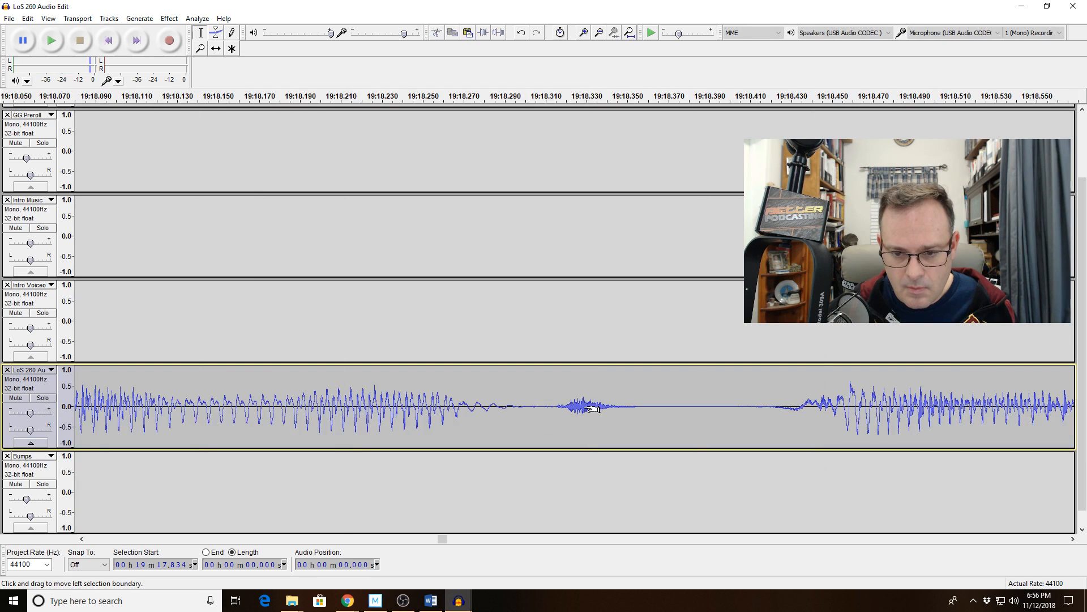
# Delete the word at about 19:17.607 in the voice track, about 0.219 seconds long
pyautogui.click(599, 33)
pyautogui.click(599, 32)
pyautogui.click(599, 33)
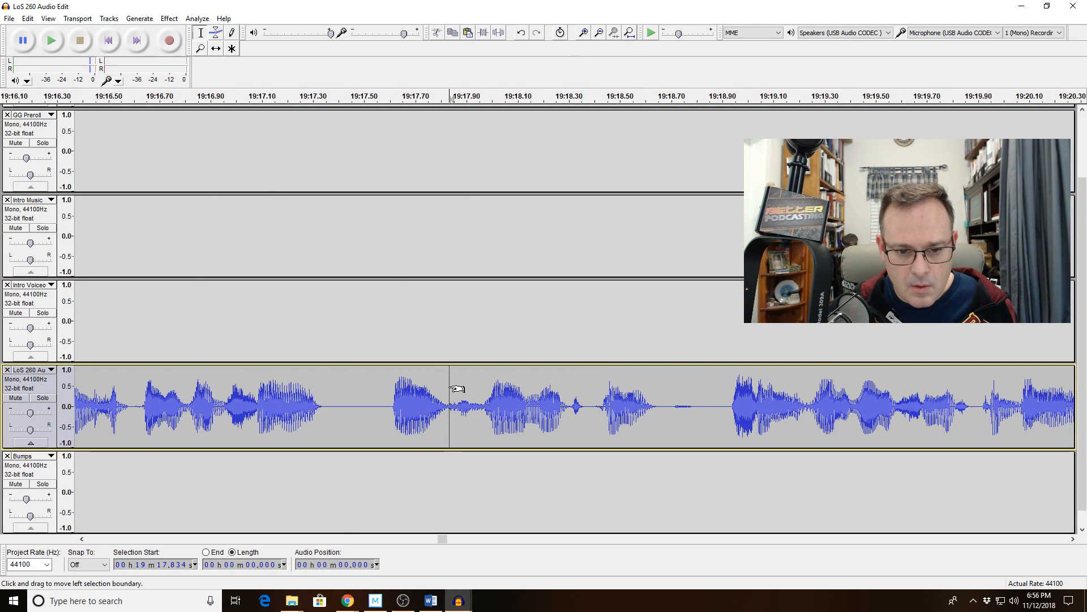
pyautogui.moveTo(452, 389); pyautogui.dragTo(394, 392)
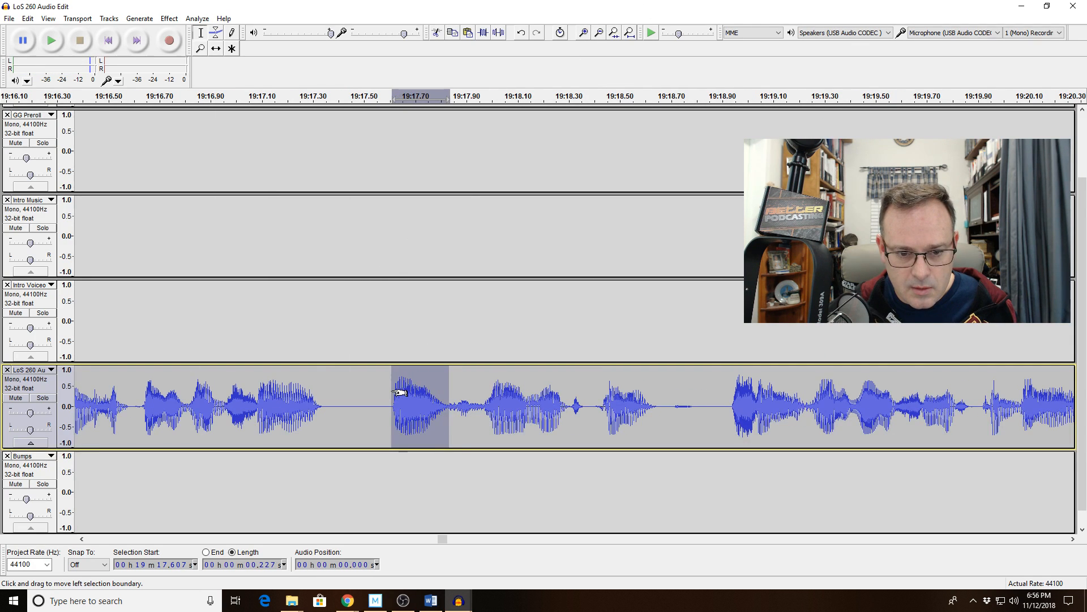
pyautogui.click(614, 33)
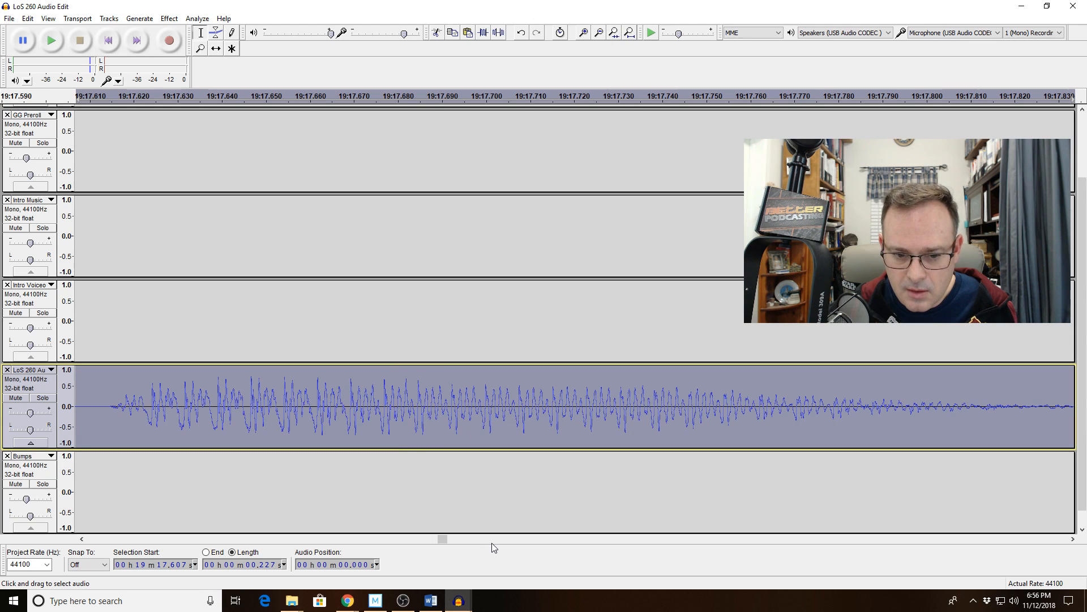
pyautogui.click(1073, 539)
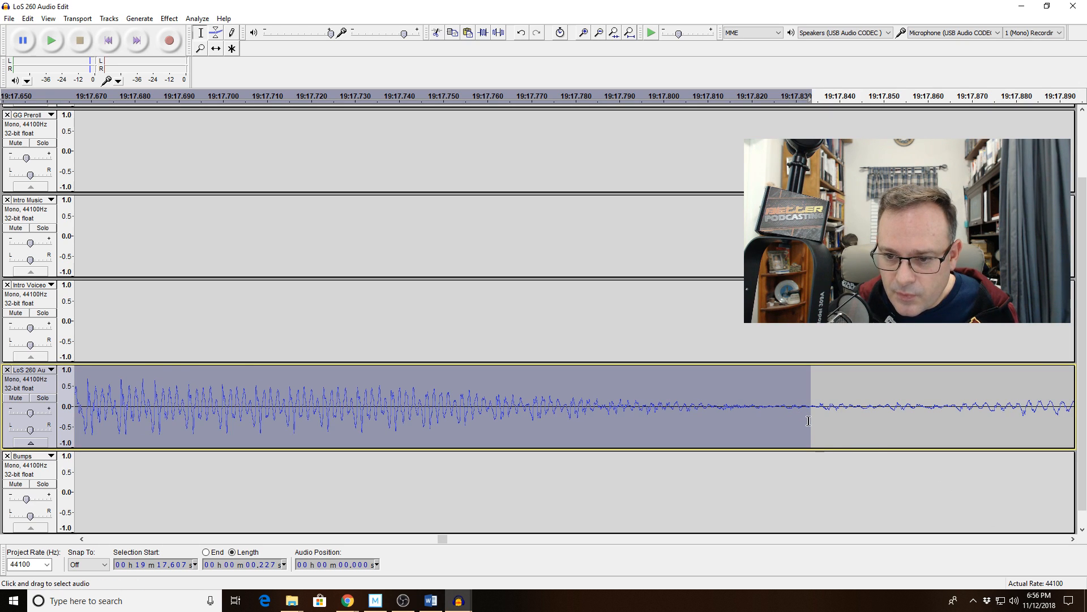
pyautogui.moveTo(808, 424); pyautogui.dragTo(774, 426)
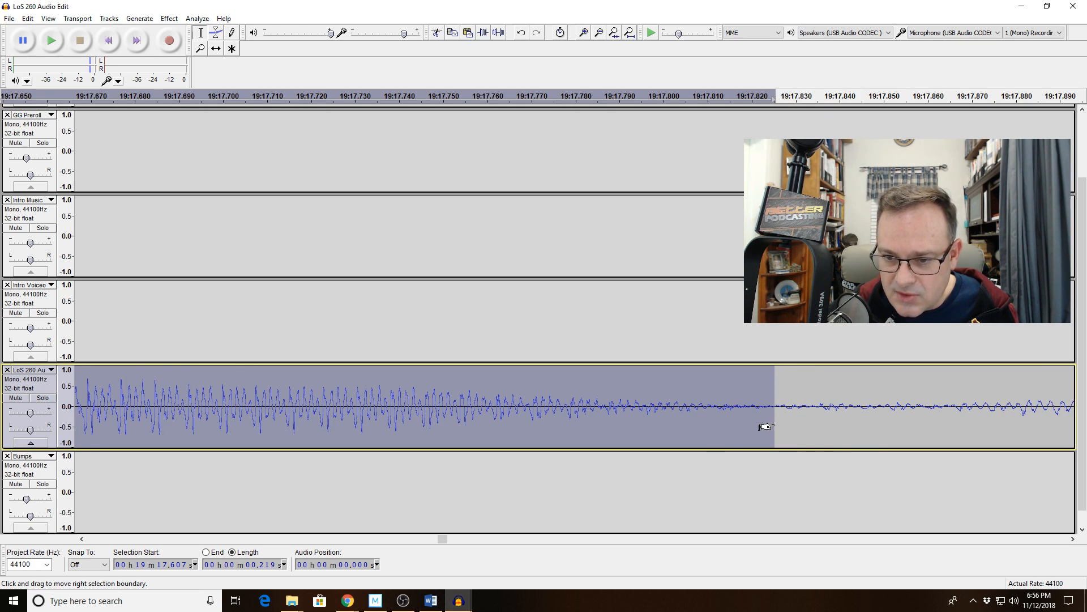
pyautogui.click(600, 34)
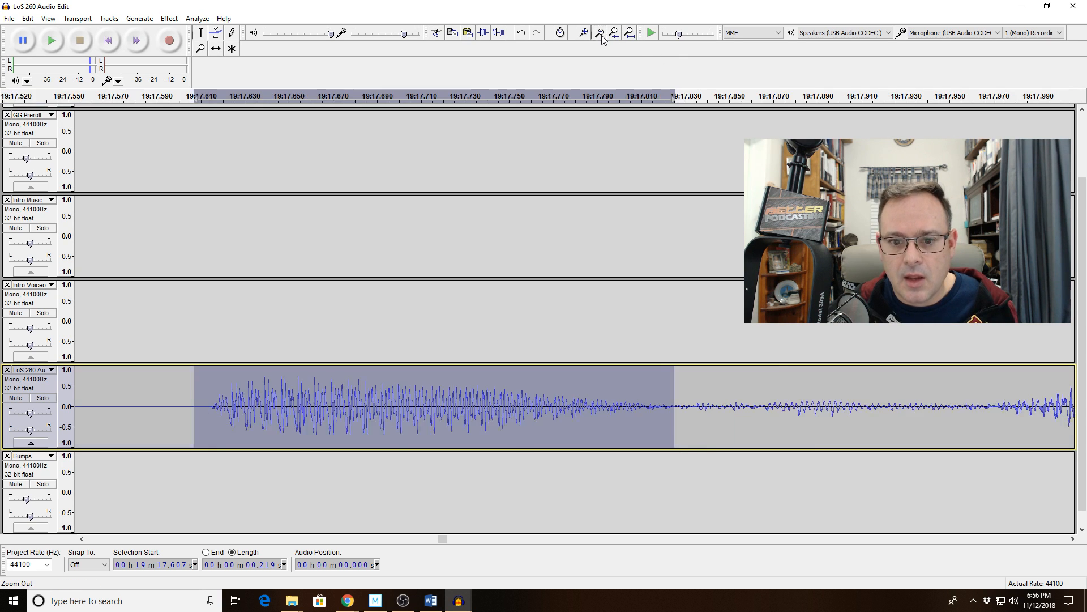
pyautogui.click(600, 34)
pyautogui.press('Delete')
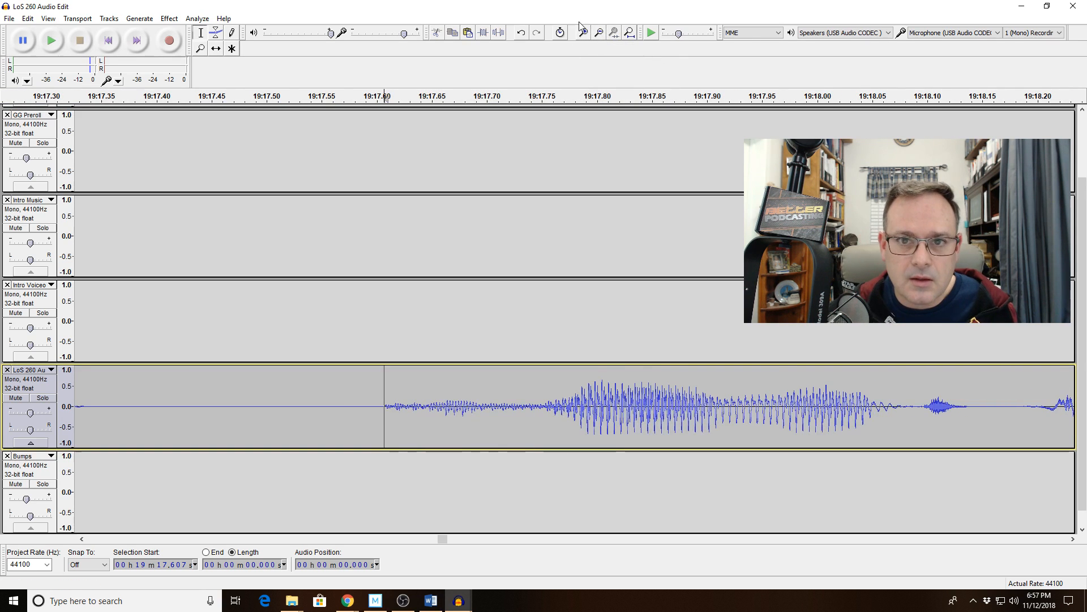
# Fade in the first 0.002 seconds of audio after the cut at about 19:17.607
pyautogui.click(584, 32)
pyautogui.click(584, 32)
pyautogui.click(583, 32)
pyautogui.click(583, 32)
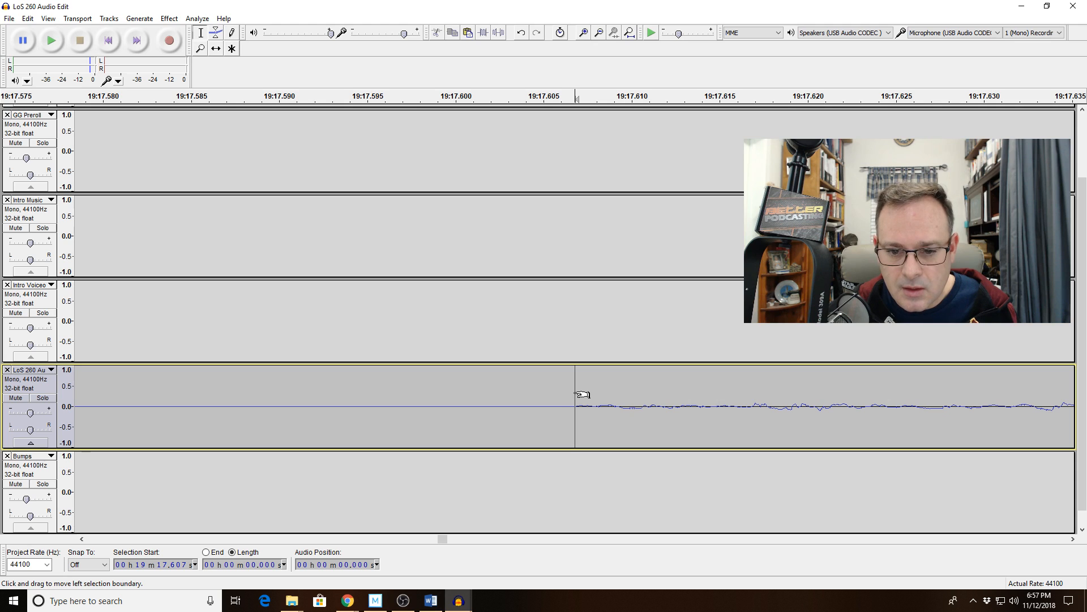
pyautogui.moveTo(576, 395); pyautogui.dragTo(608, 395)
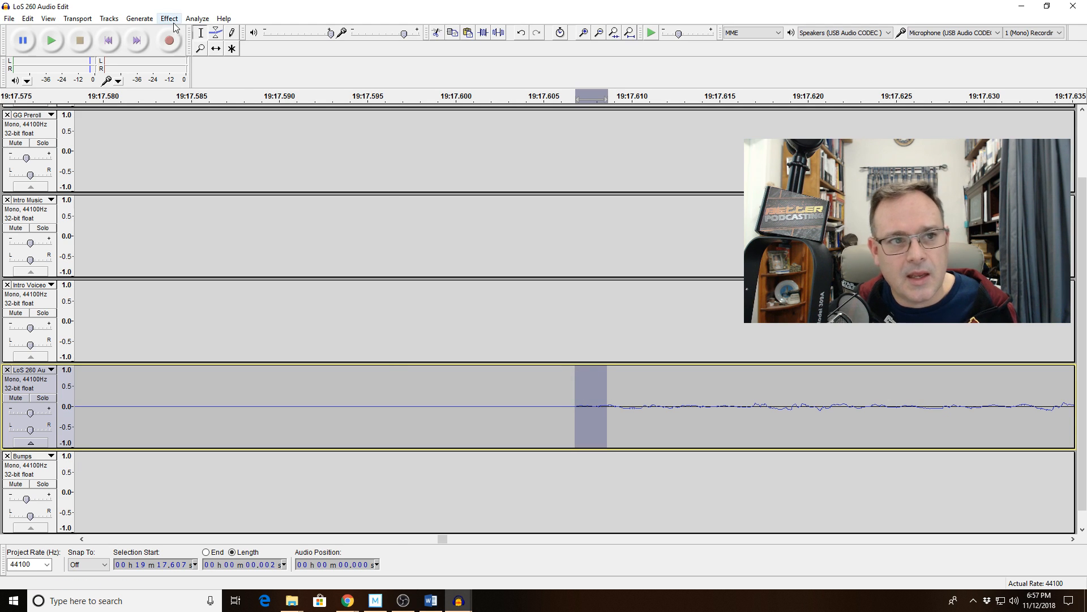
pyautogui.click(172, 21)
pyautogui.click(230, 165)
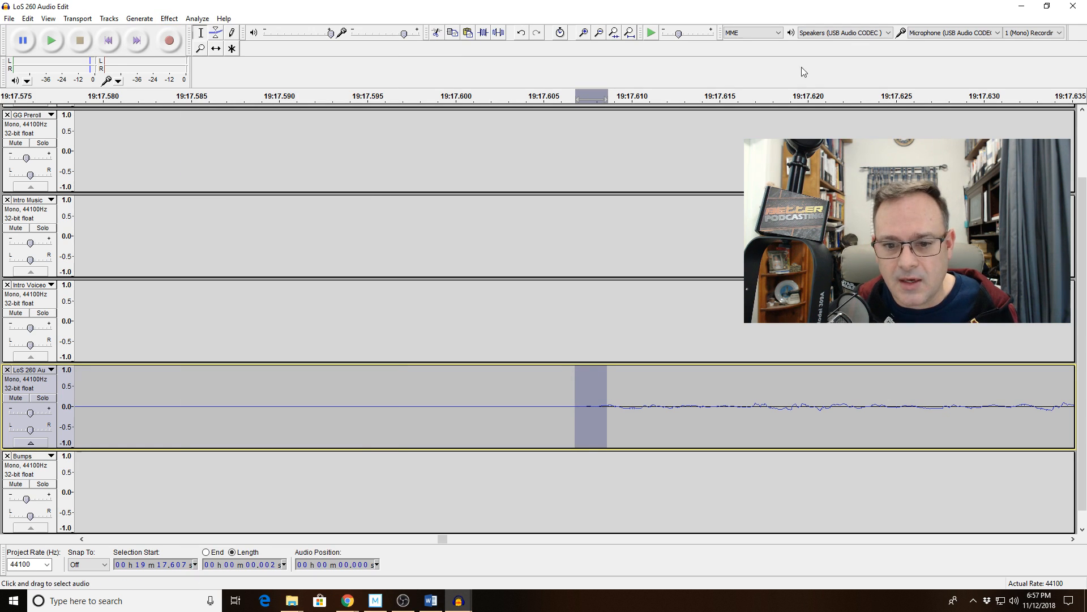
# Play back the repaired passage in the voice track from about 19:15.77
pyautogui.click(599, 33)
pyautogui.click(599, 33)
pyautogui.click(599, 33)
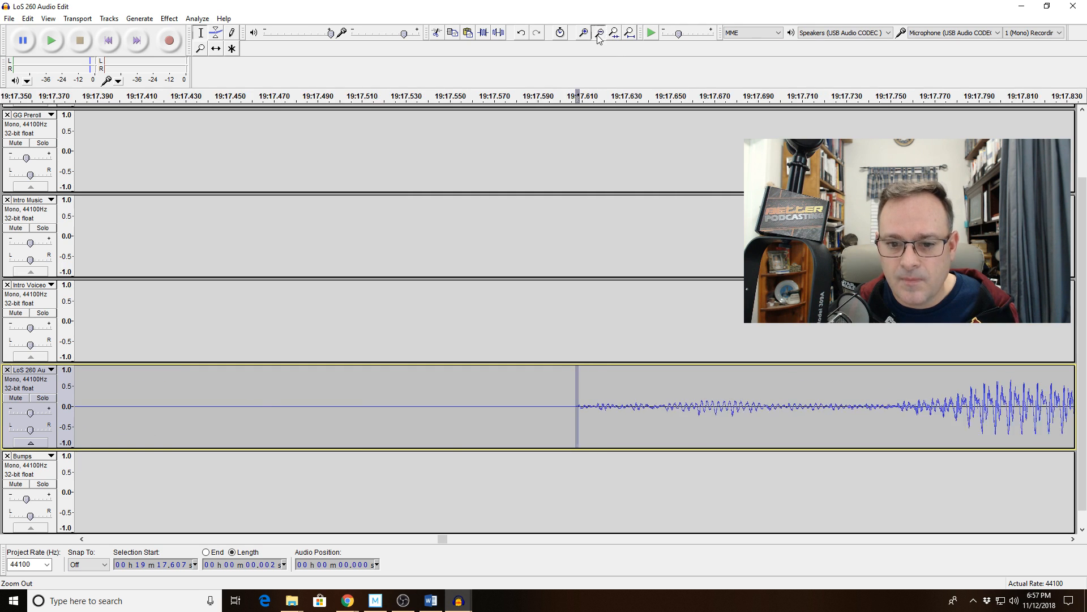
pyautogui.click(599, 33)
pyautogui.click(599, 33)
pyautogui.click(599, 32)
pyautogui.click(598, 33)
pyautogui.click(599, 33)
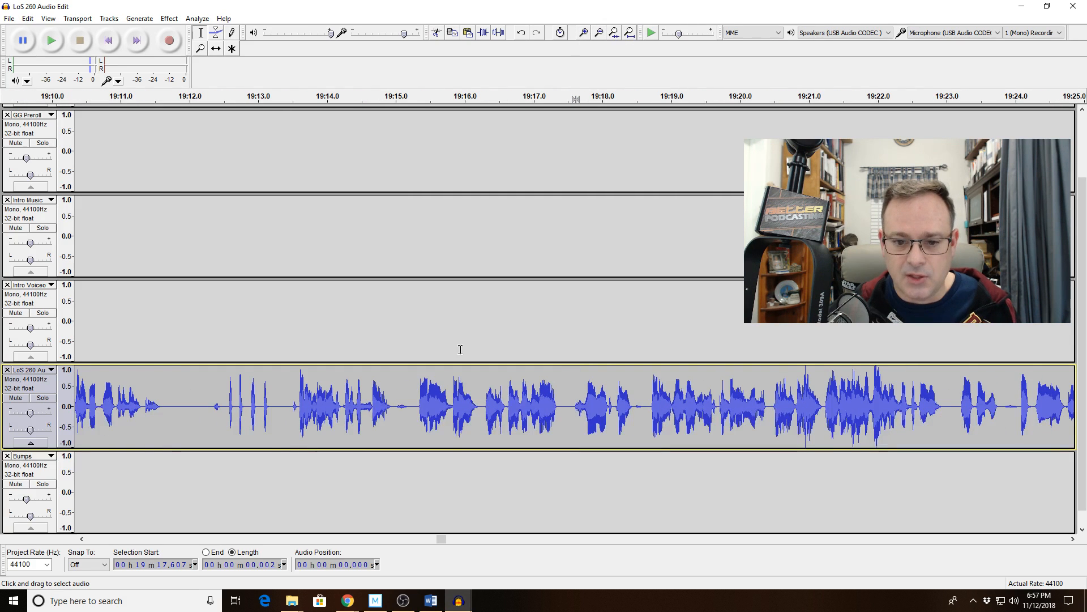
pyautogui.click(449, 397)
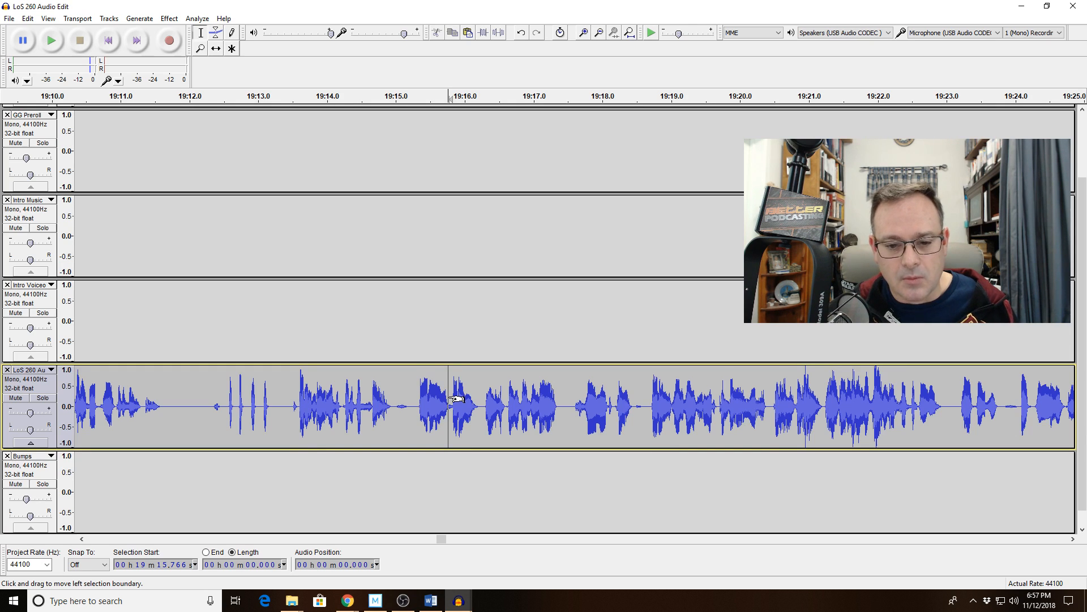
pyautogui.press('space')
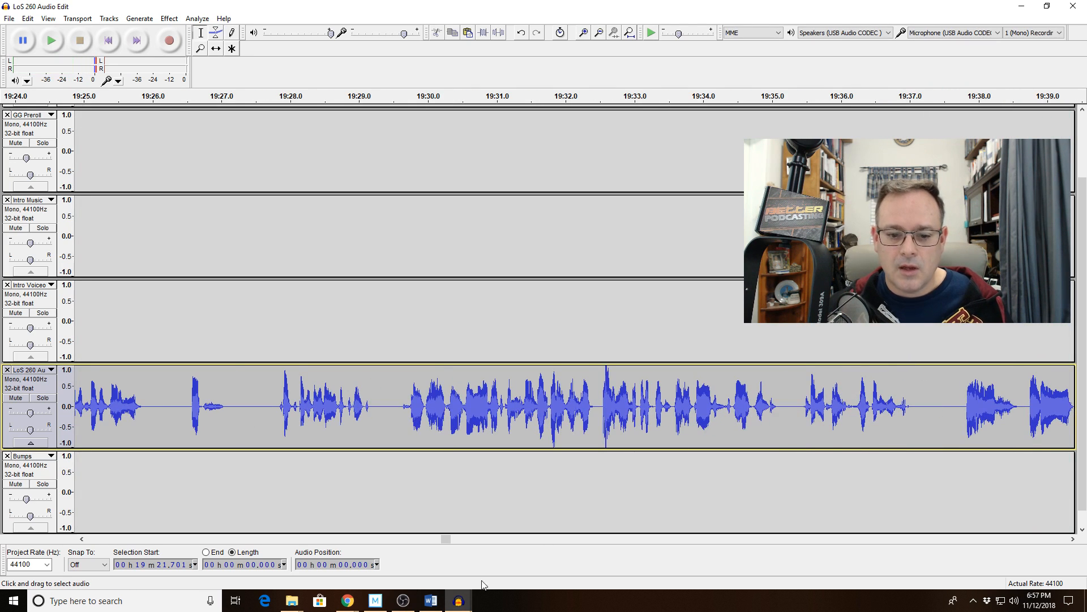
# Place the cursor in the Bumps track at about 19:23.03 and turn on Sync-Lock for the tracks
pyautogui.click(82, 539)
pyautogui.moveTo(82, 539); pyautogui.dragTo(82, 539)
pyautogui.moveTo(307, 404); pyautogui.dragTo(689, 408)
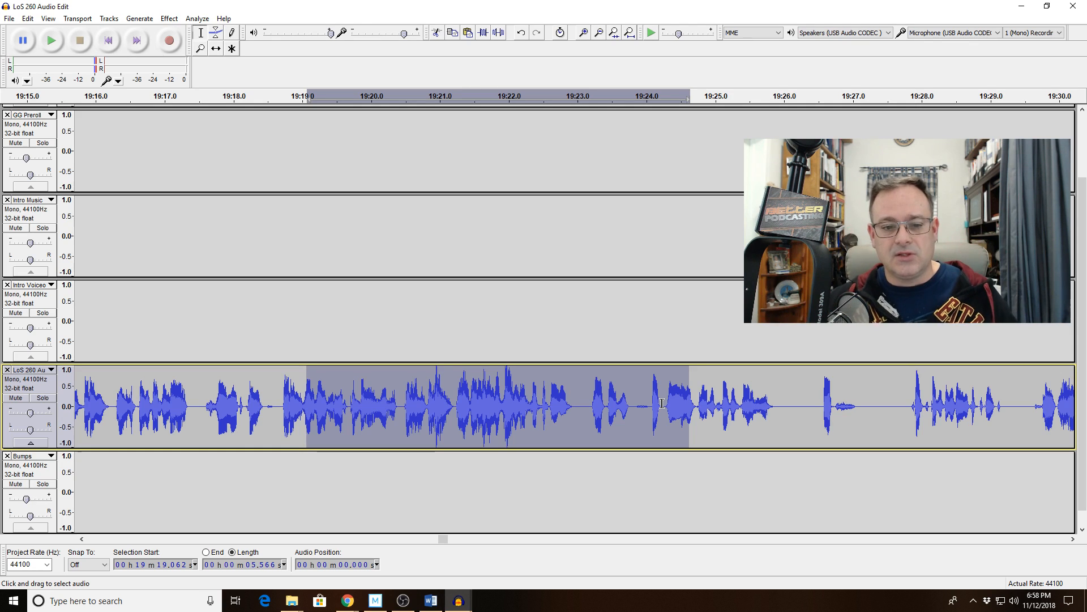
pyautogui.click(583, 422)
pyautogui.click(579, 478)
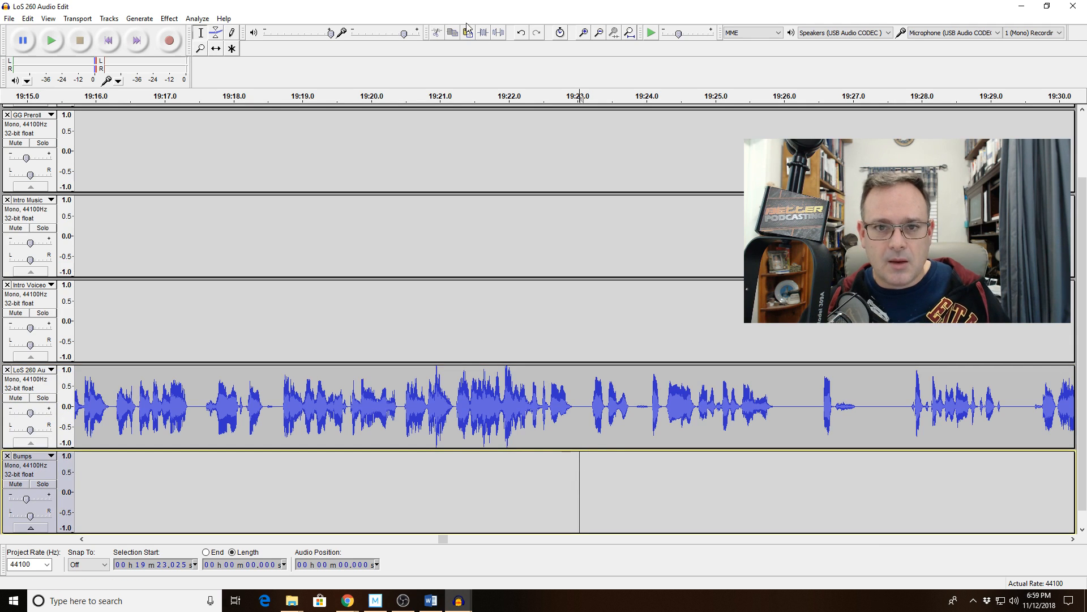
pyautogui.click(560, 32)
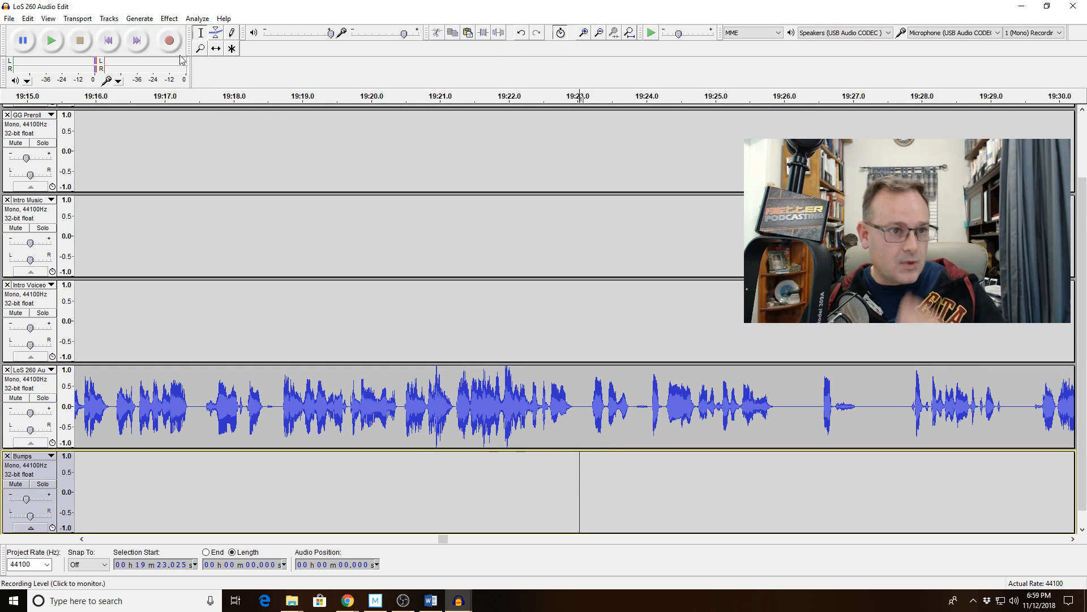
# Generate 2 seconds of silence in the Bumps track at about 19:23.03
pyautogui.click(140, 18)
pyautogui.click(154, 69)
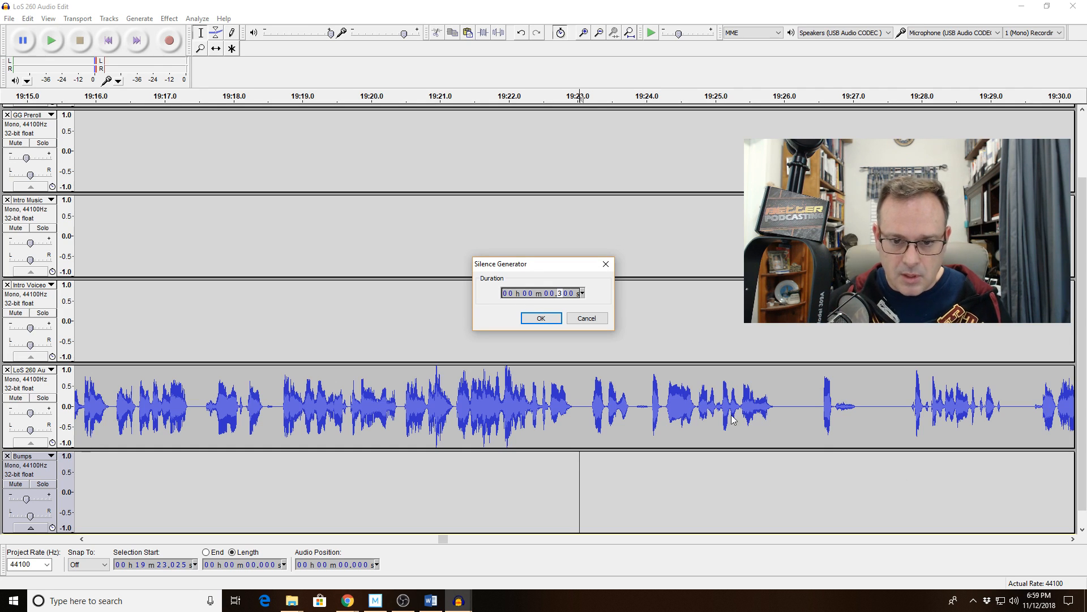
pyautogui.click(553, 298)
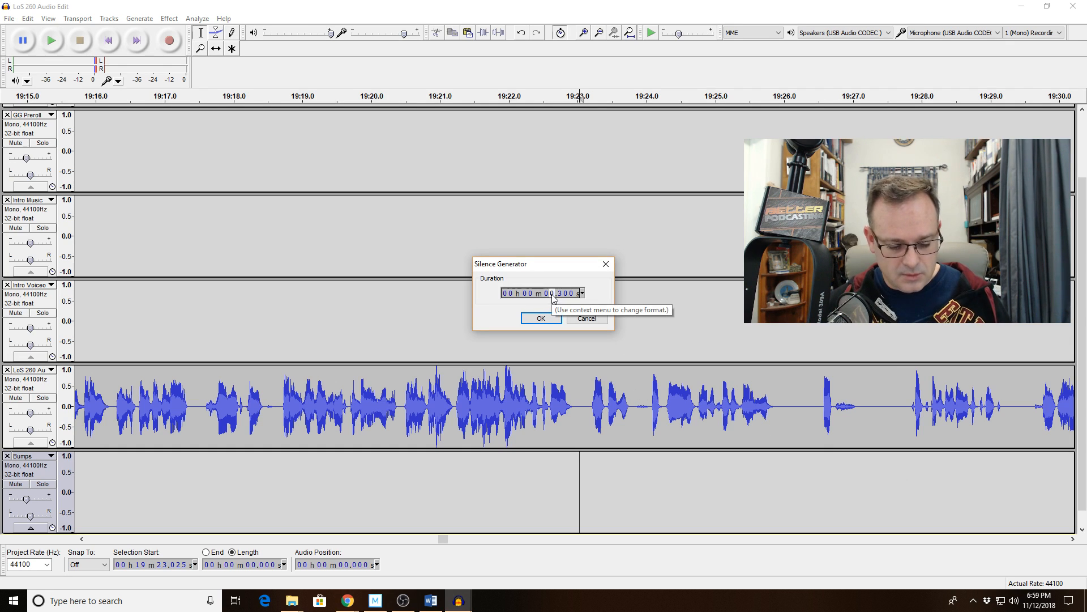
pyautogui.write('2.0')
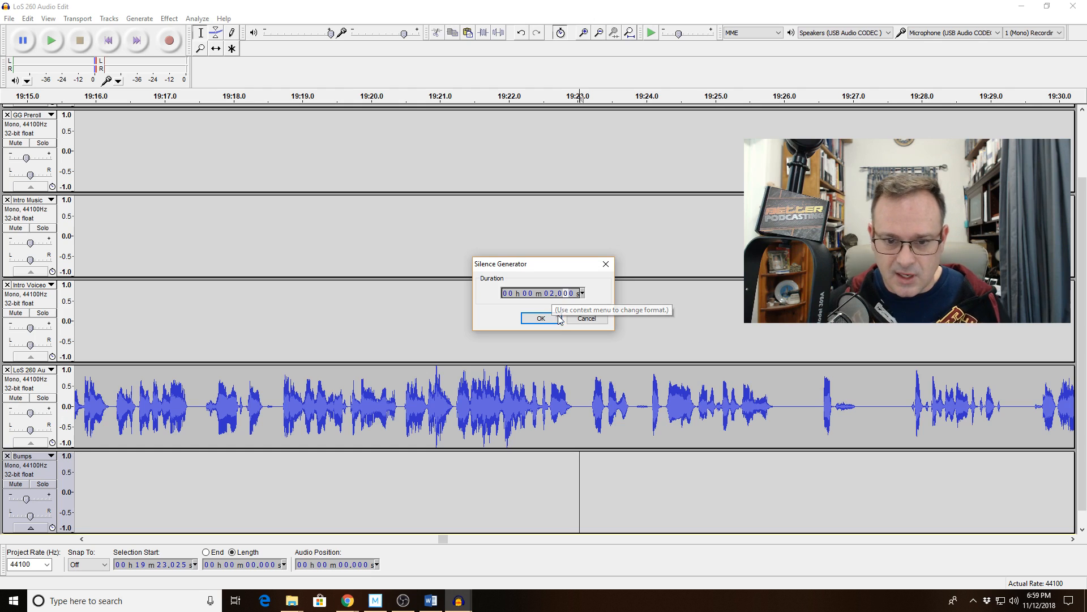
pyautogui.click(541, 318)
pyautogui.click(622, 414)
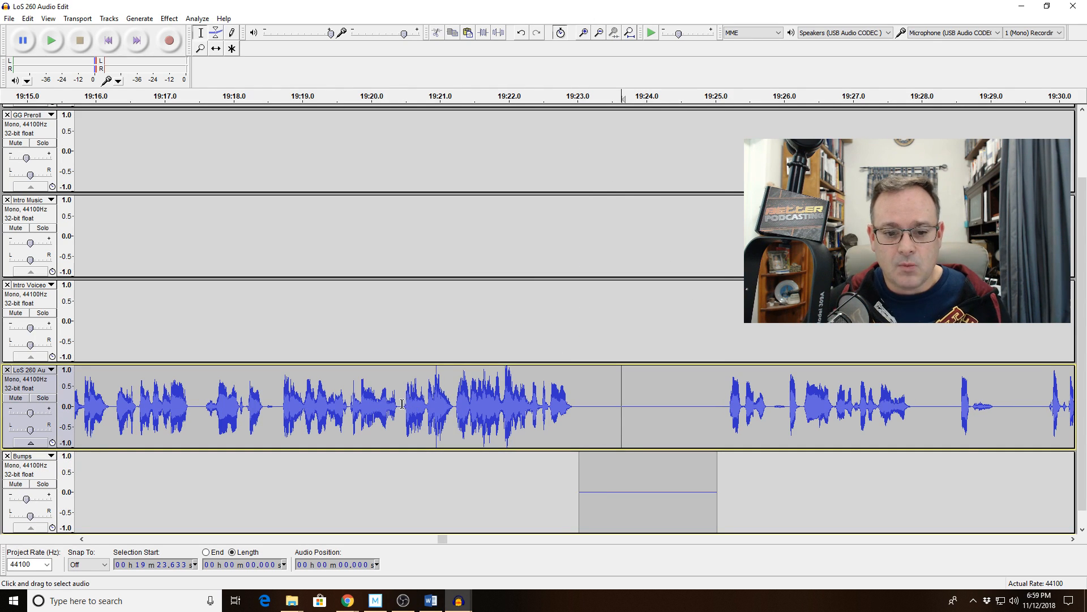
# Copy about 4.32 seconds of speech from about 19:18.71 in the voice track and paste it at about 19:18.66
pyautogui.moveTo(283, 405); pyautogui.dragTo(578, 418)
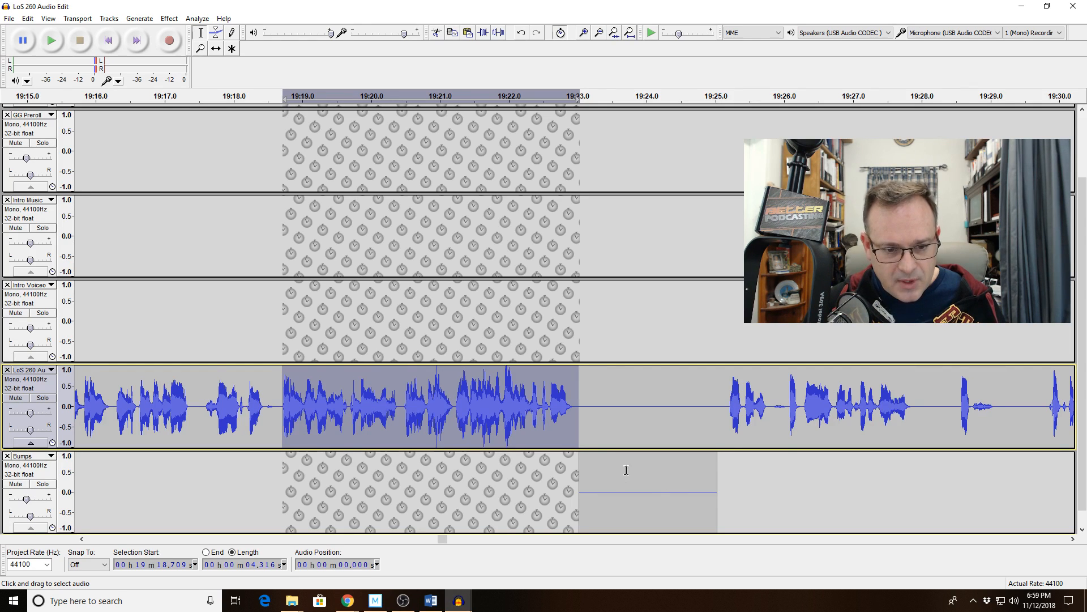
pyautogui.click(592, 420)
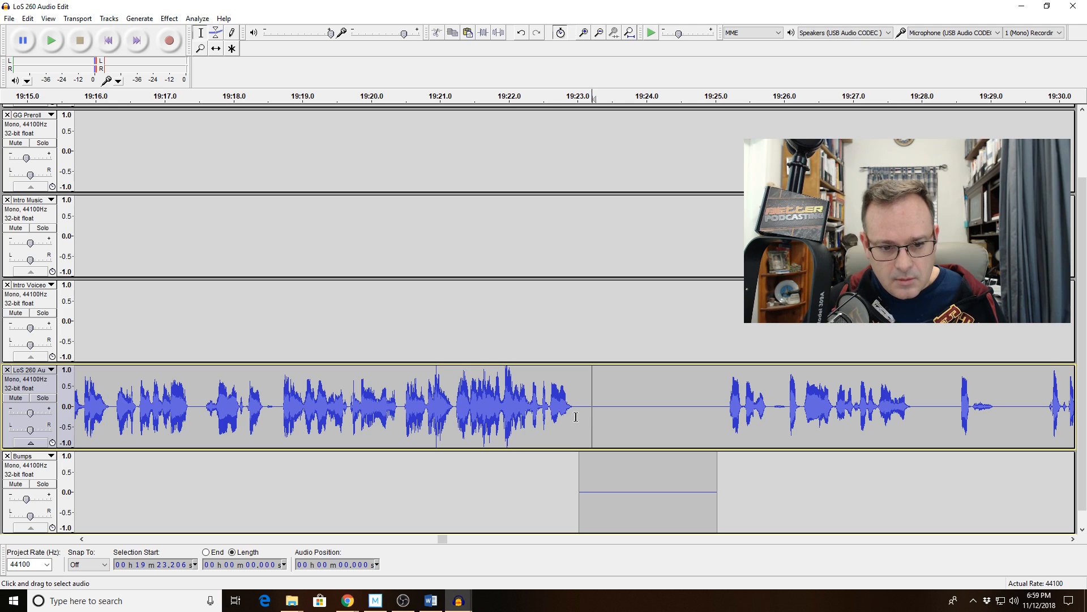
pyautogui.click(278, 418)
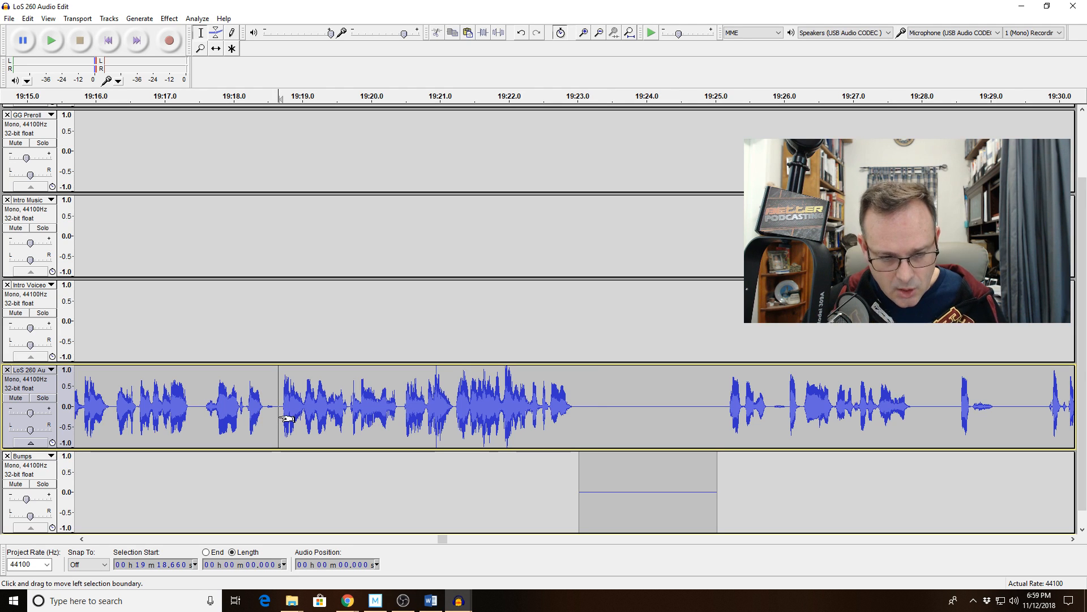
pyautogui.hotkey('ctrl', 'v')
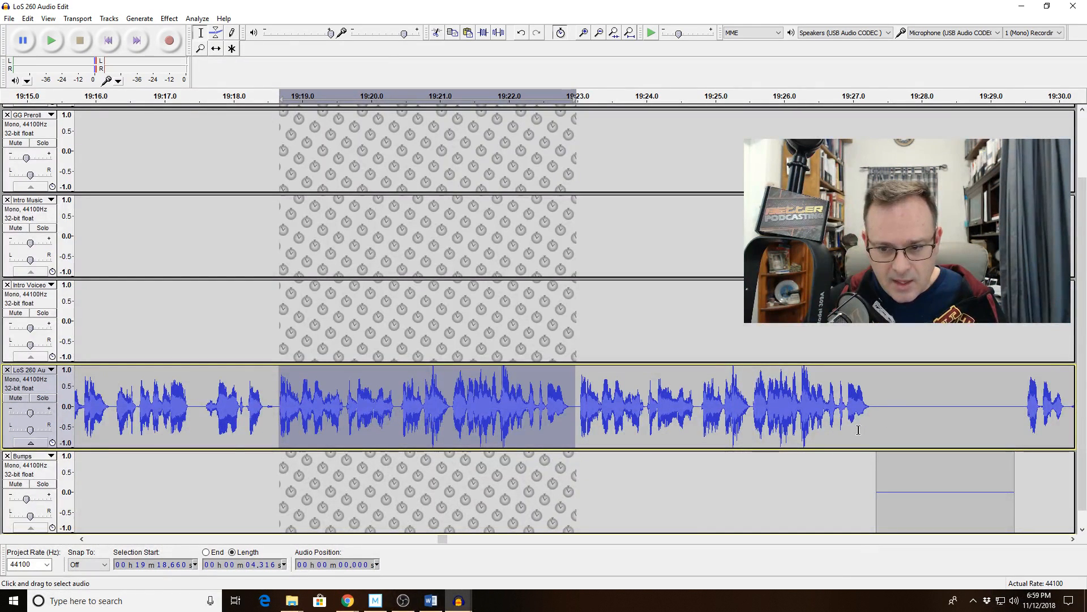
# Copy about 4.36 seconds of speech from about 19:22.98 and paste it into the Bumps track at about 19:27.47
pyautogui.moveTo(876, 411); pyautogui.dragTo(577, 417)
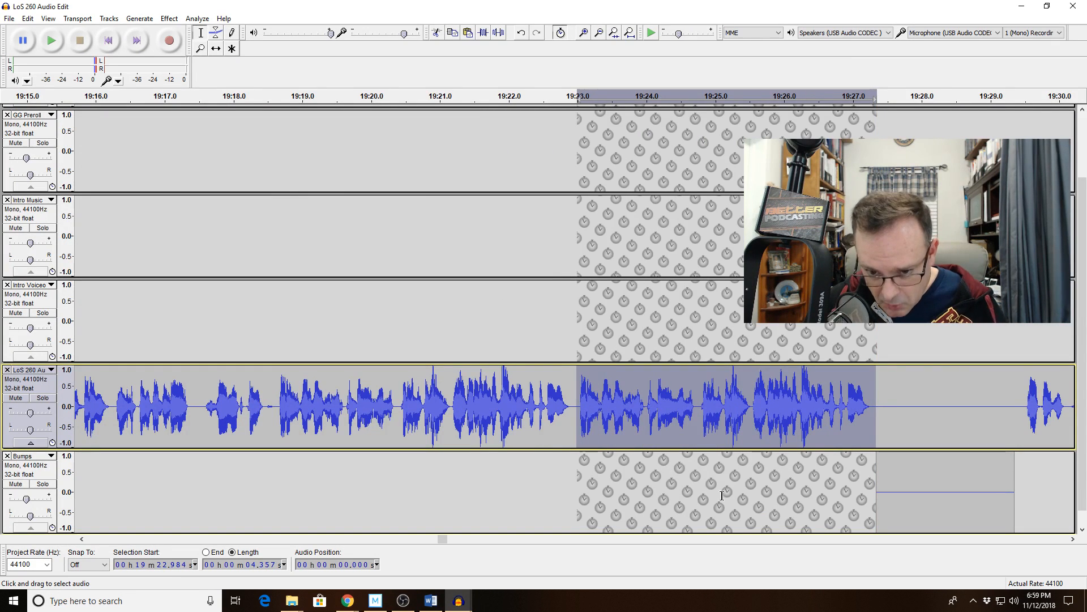
pyautogui.click(886, 489)
pyautogui.hotkey('ctrl', 'v')
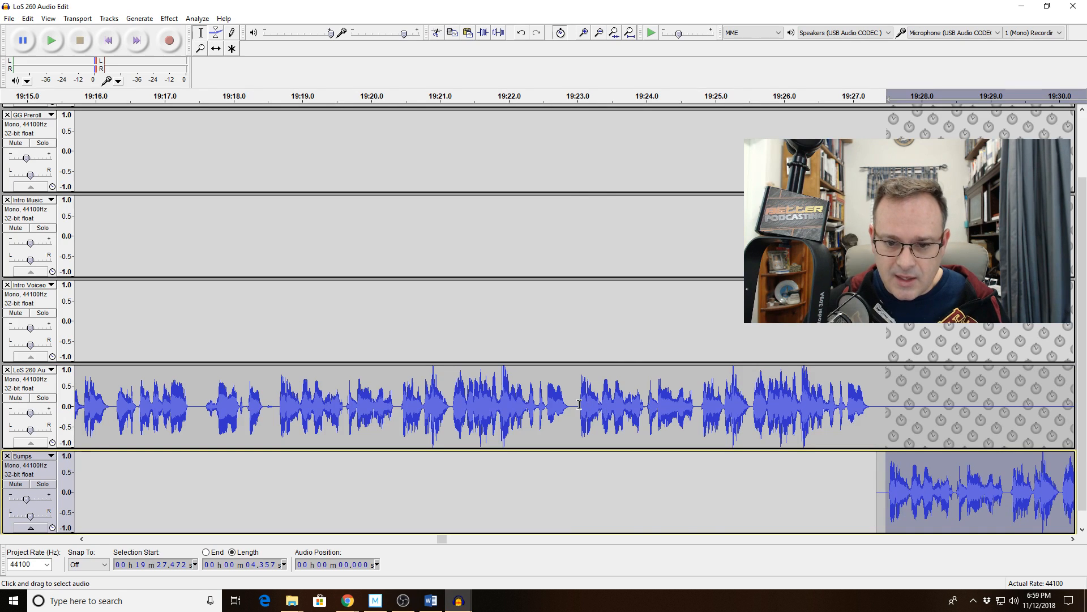
# Delete about 4.33 seconds from about 19:22.98 in the voice track and select about 4.12 seconds of the Bumps copy from about 19:23.22
pyautogui.moveTo(577, 407); pyautogui.dragTo(873, 407)
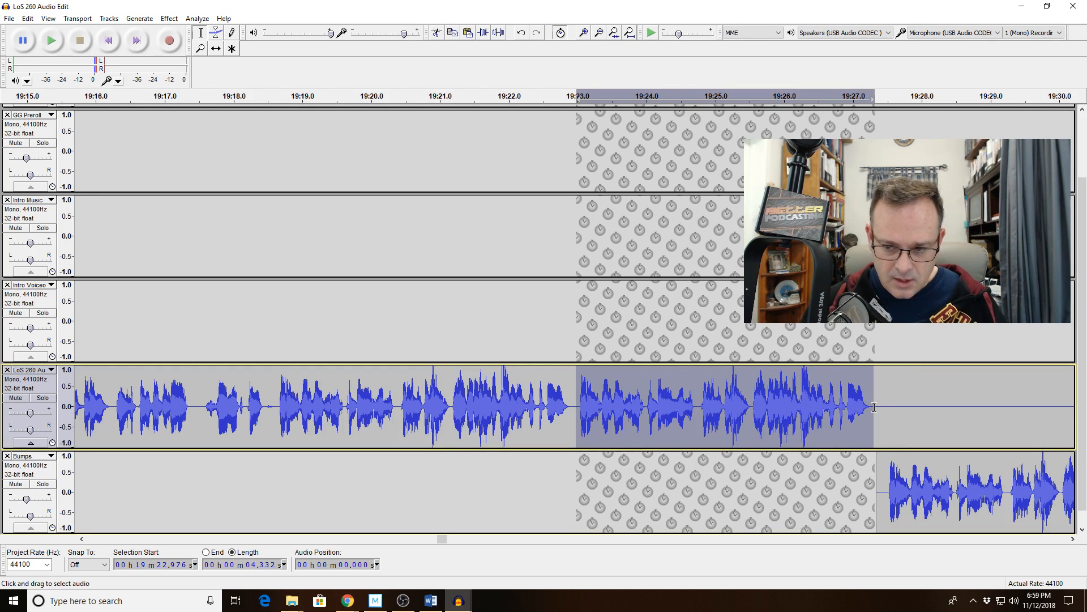
pyautogui.press('Delete')
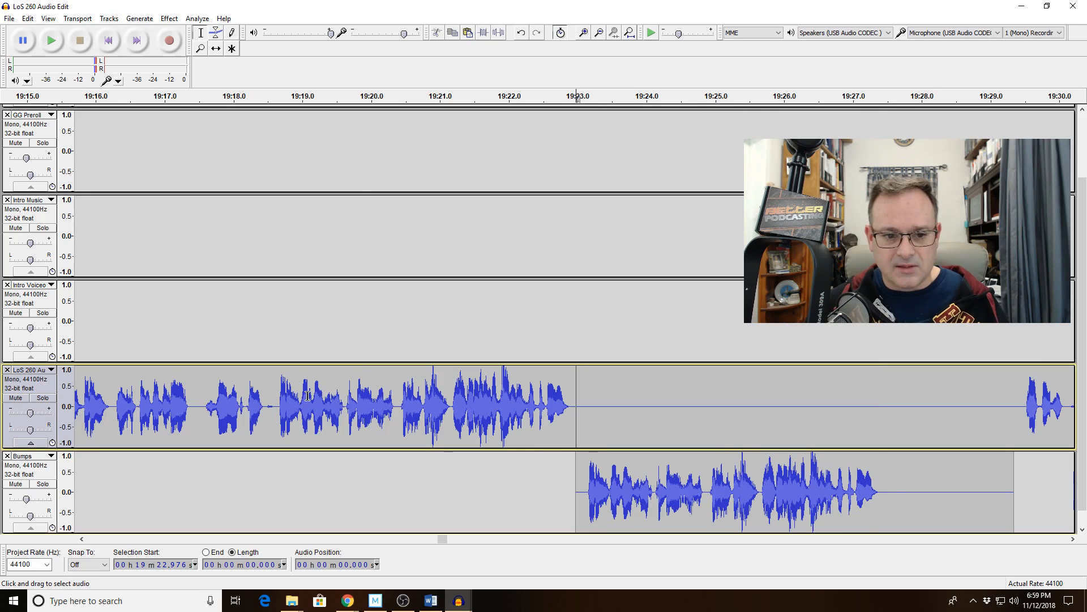
pyautogui.moveTo(309, 404); pyautogui.dragTo(573, 404)
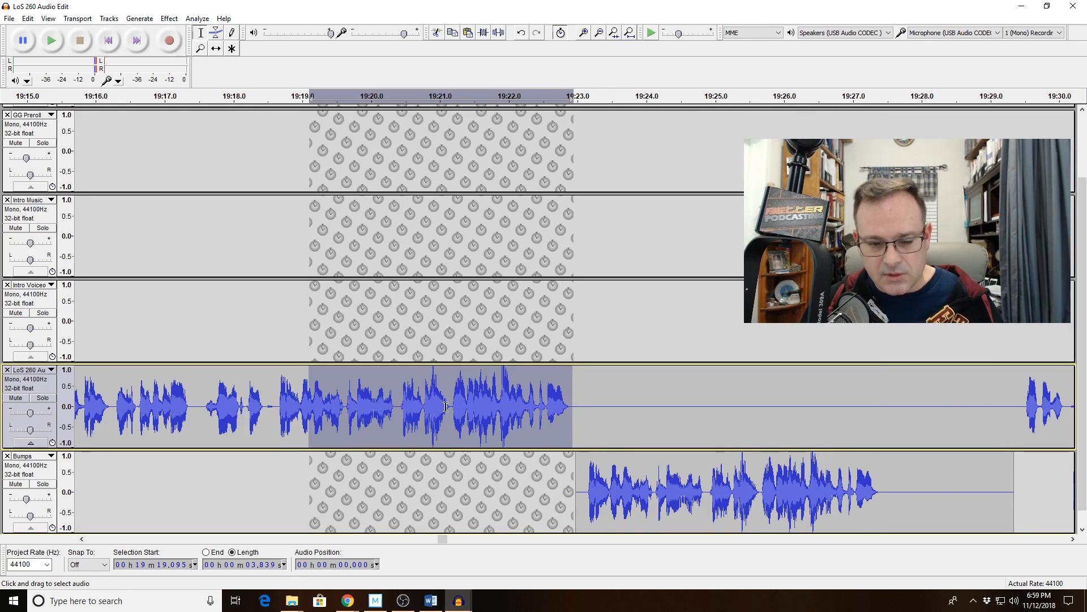
pyautogui.moveTo(312, 406); pyautogui.dragTo(876, 487)
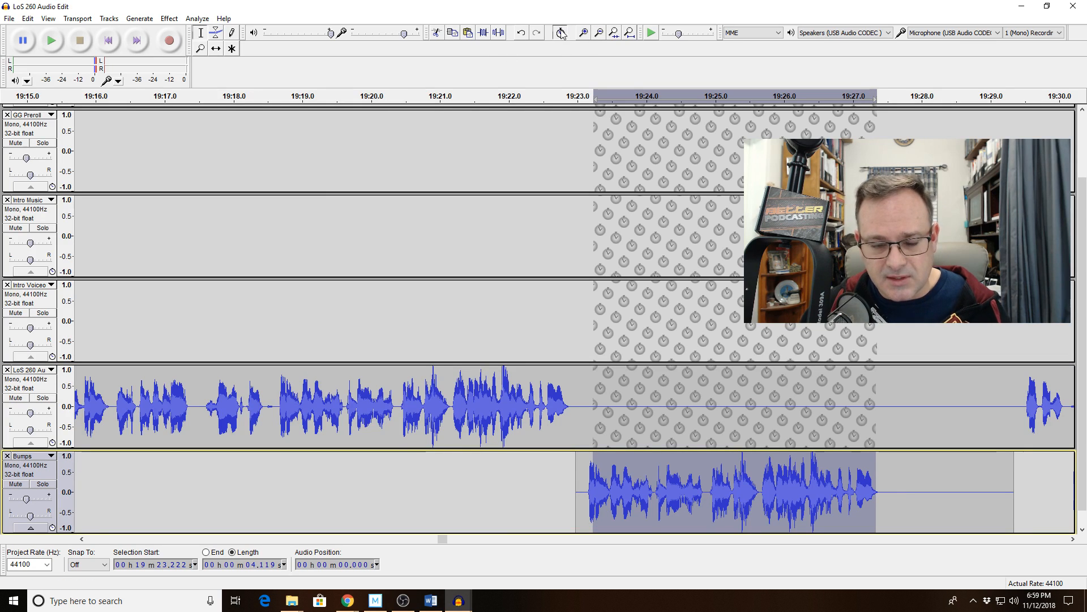
# Undo the last deletion, both pasted passages and the silence generated in the Bumps track
pyautogui.hotkey('ctrl', 'z')
pyautogui.hotkey('ctrl', 'z')
pyautogui.hotkey('ctrl', 'z')
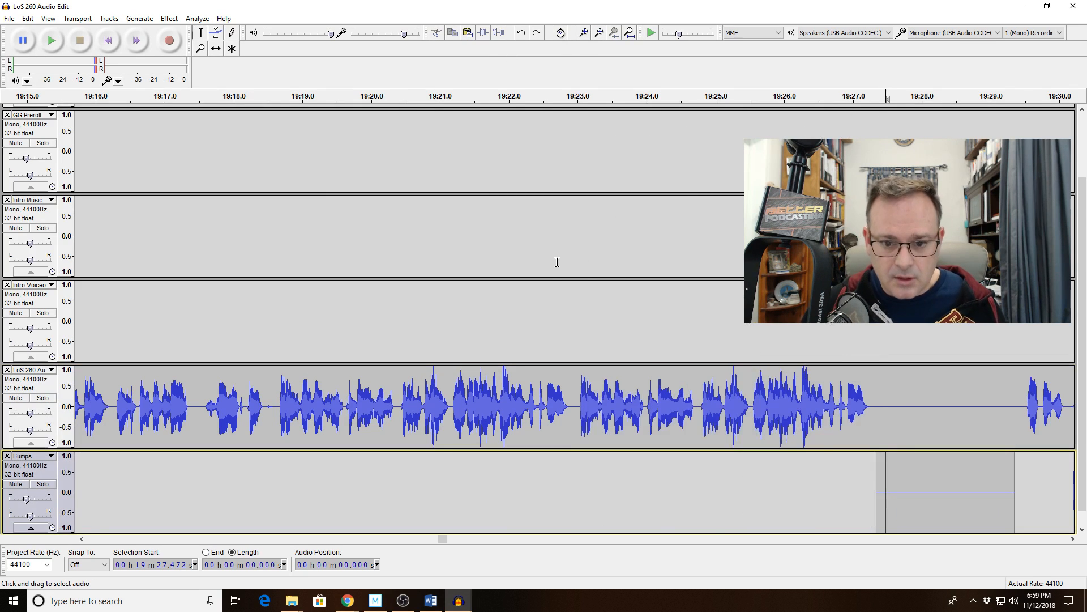
pyautogui.hotkey('ctrl', 'z')
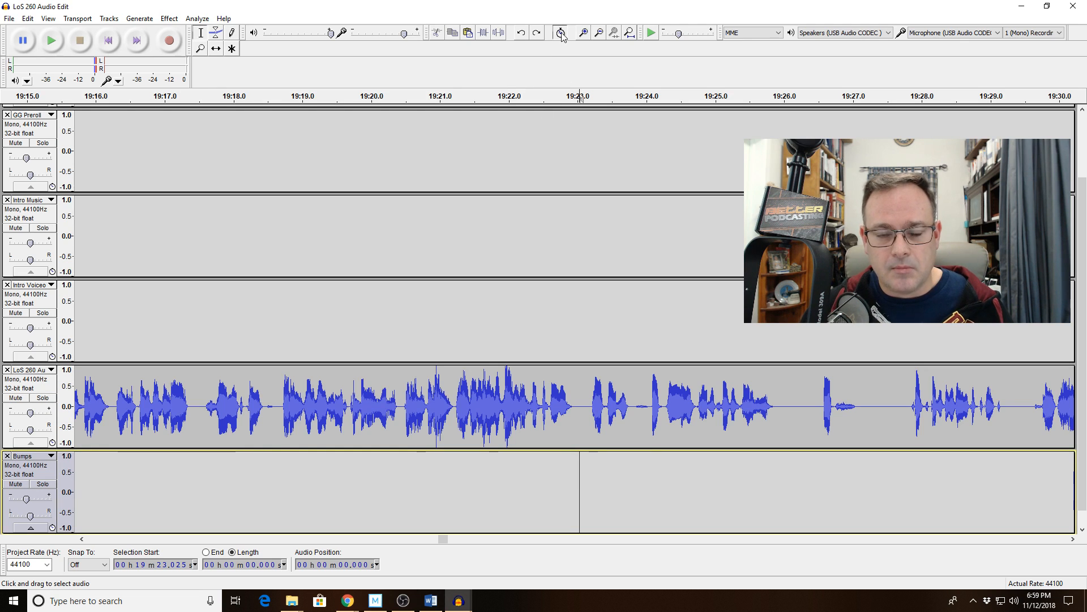
# Listen to the voice track from about 19:16.93 and delete about 1.27 seconds from about 19:26.54
pyautogui.click(243, 390)
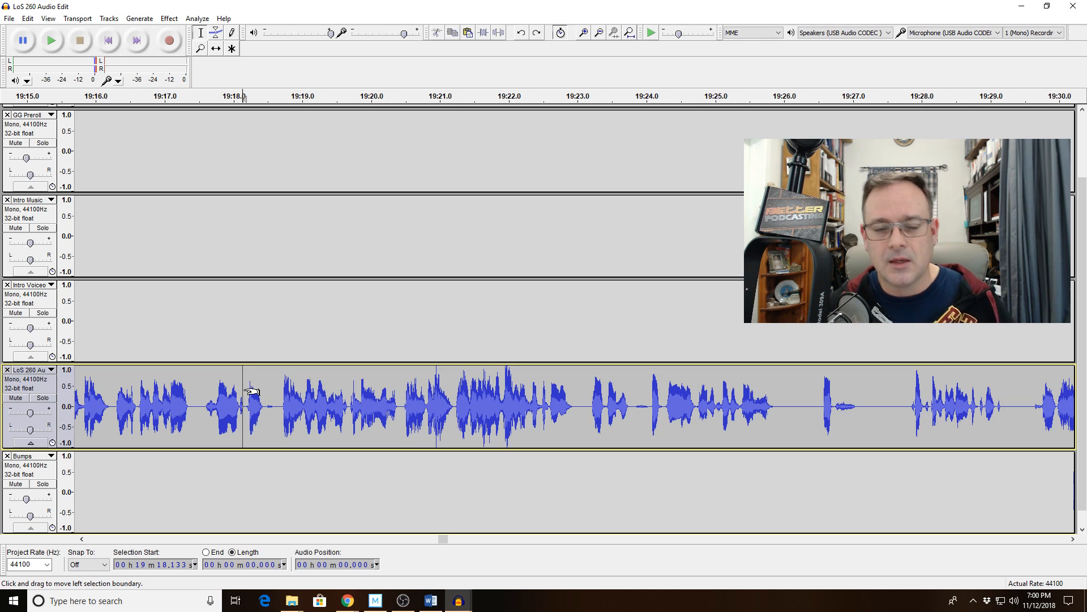
pyautogui.click(160, 402)
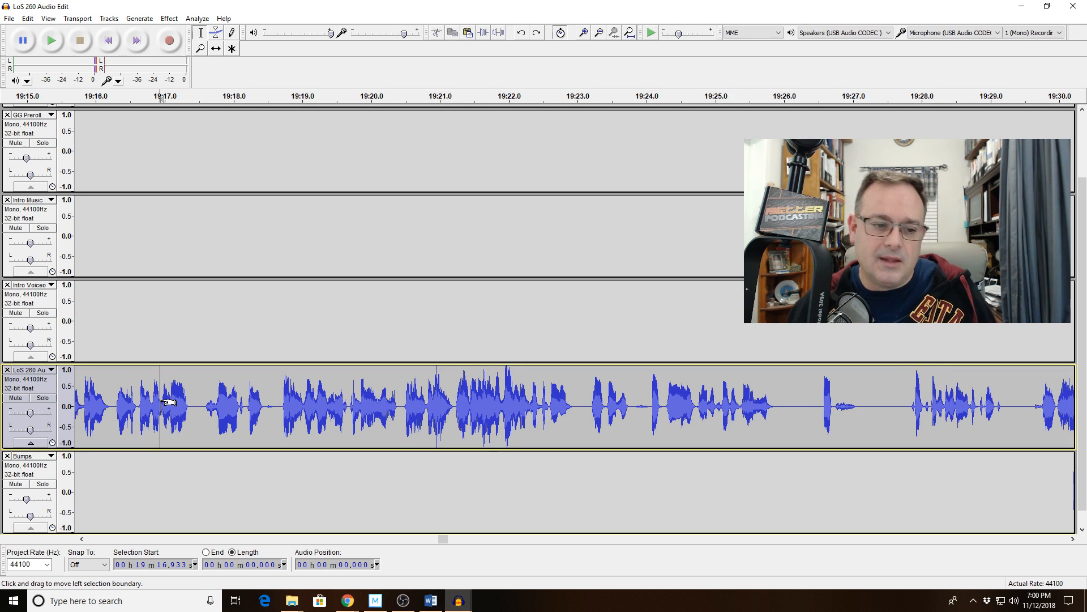
pyautogui.press('space')
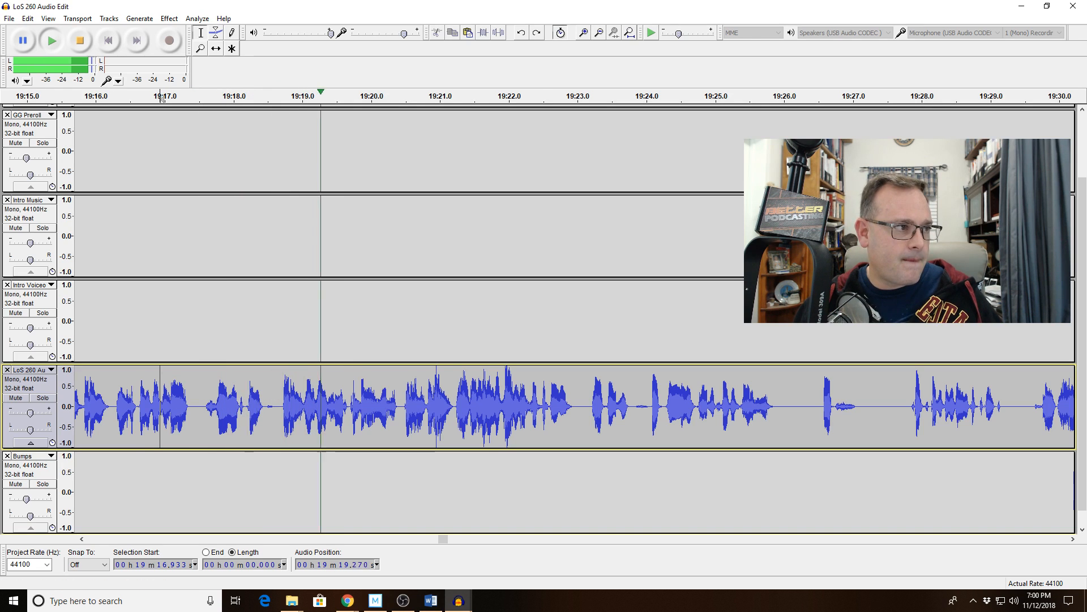
pyautogui.hotkey('alt', 'Tab')
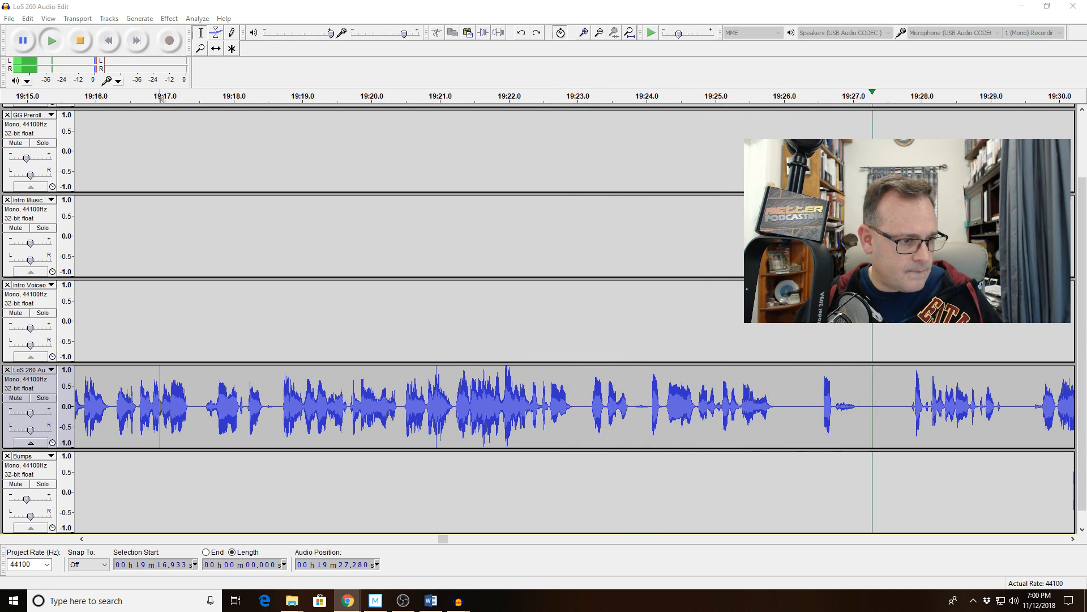
pyautogui.click(878, 408)
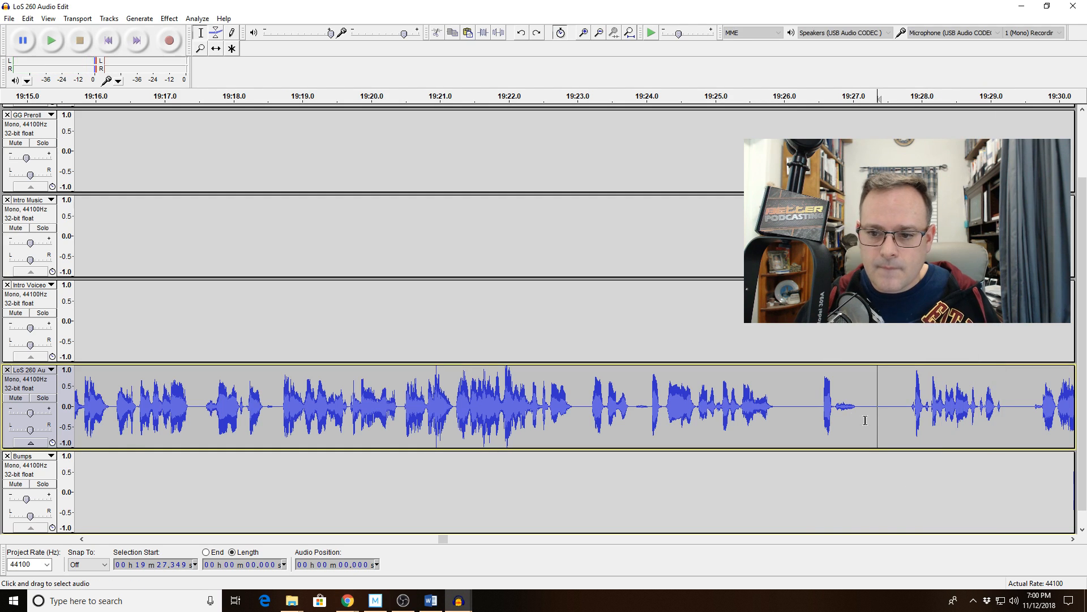
pyautogui.press('space')
pyautogui.moveTo(821, 409); pyautogui.dragTo(908, 412)
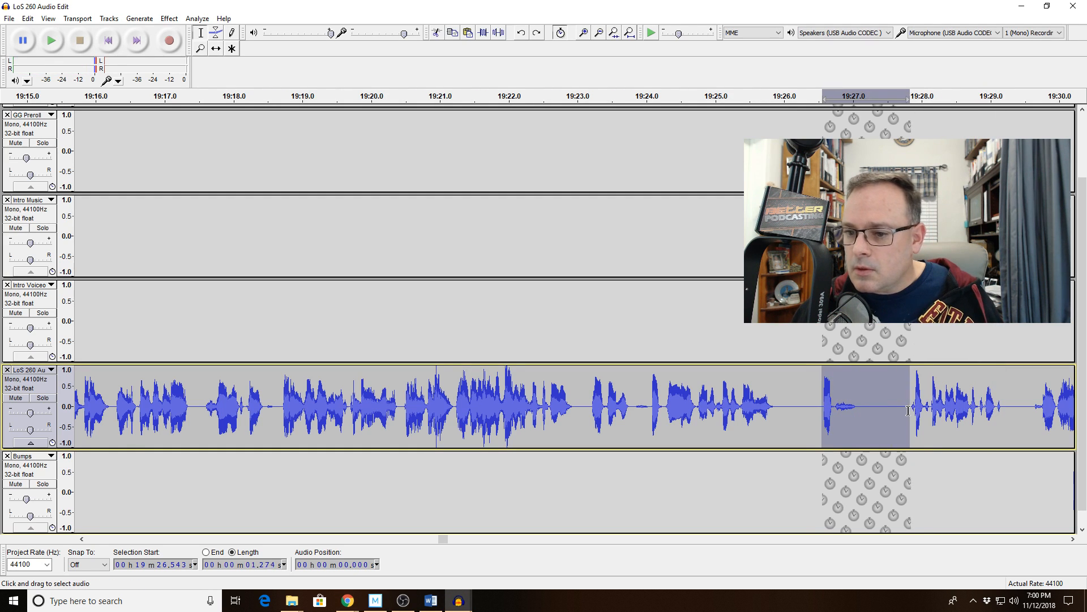
pyautogui.press('Delete')
# Delete about 0.71 seconds from about 19:37.43 in the voice track and play back the transition from about 19:36.12
pyautogui.click(708, 402)
pyautogui.press('space')
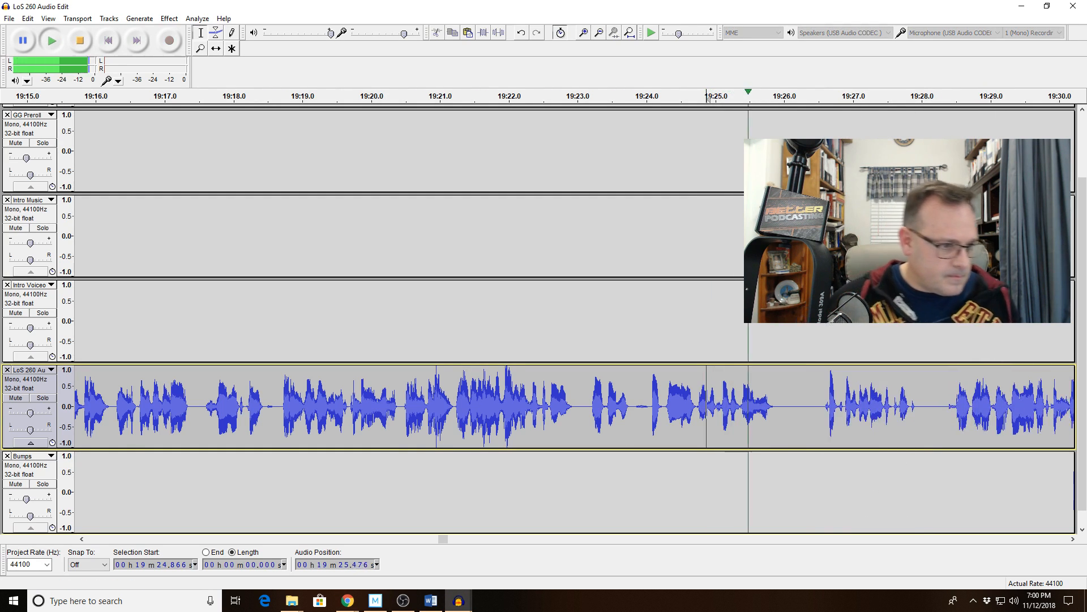
pyautogui.hotkey('alt', 'Tab')
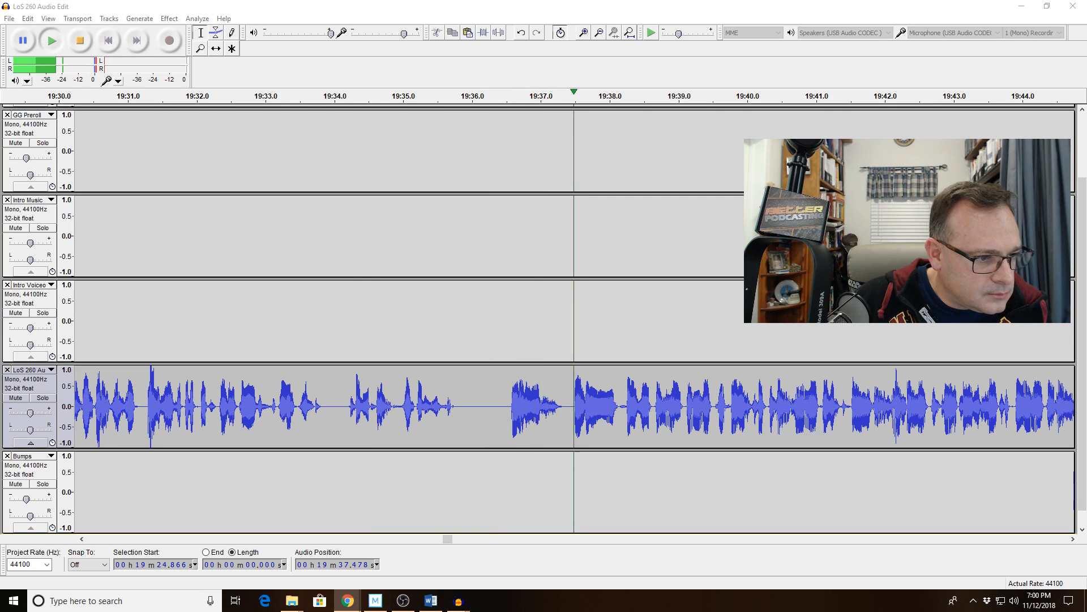
pyautogui.click(512, 414)
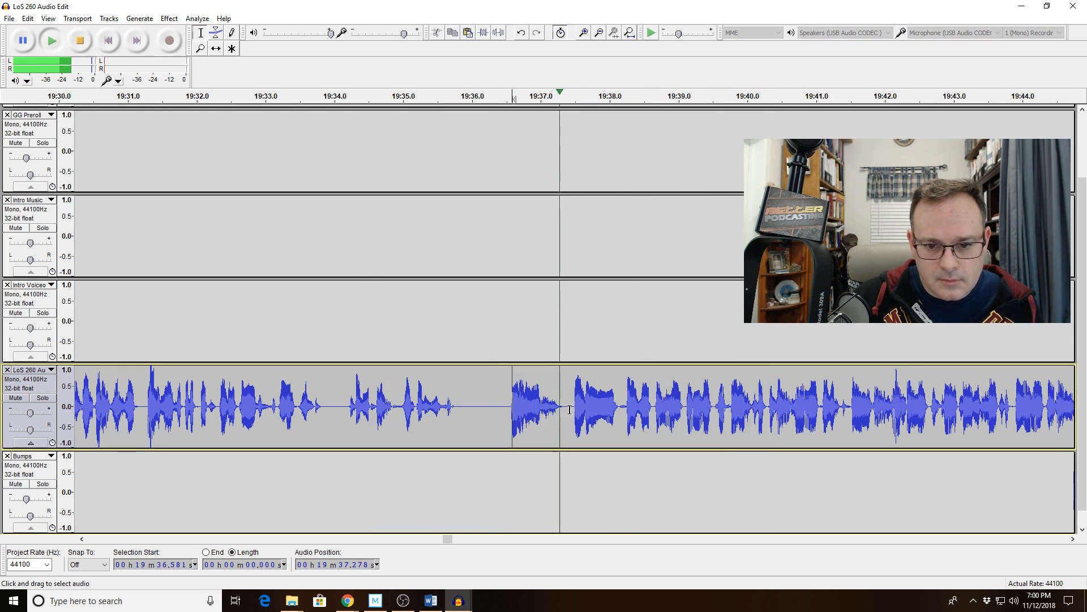
pyautogui.moveTo(571, 419); pyautogui.dragTo(618, 421)
pyautogui.press('space')
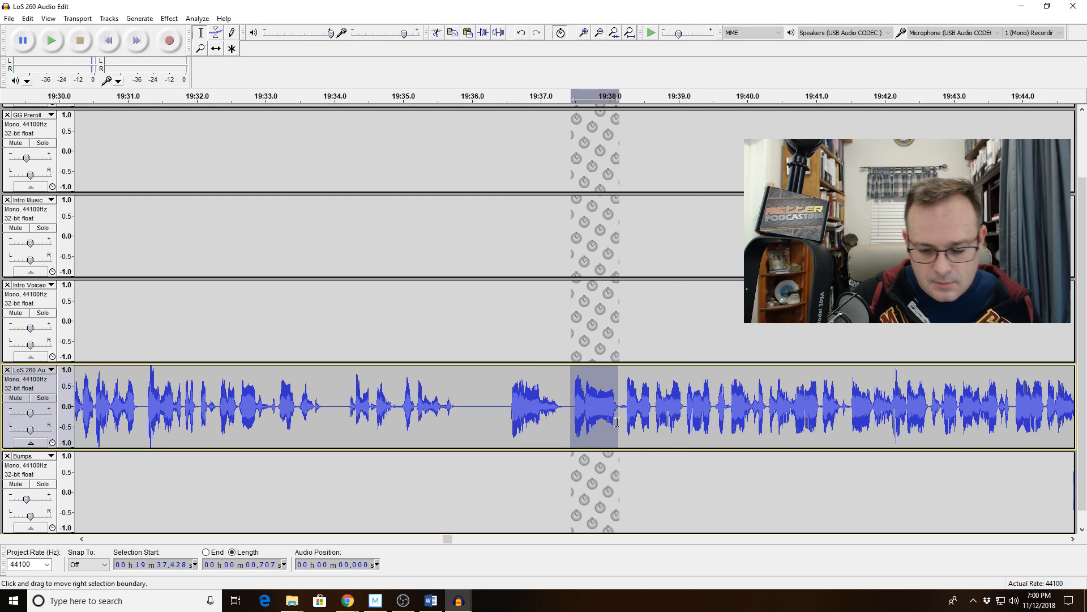
pyautogui.press('Delete')
pyautogui.click(481, 401)
pyautogui.press('space')
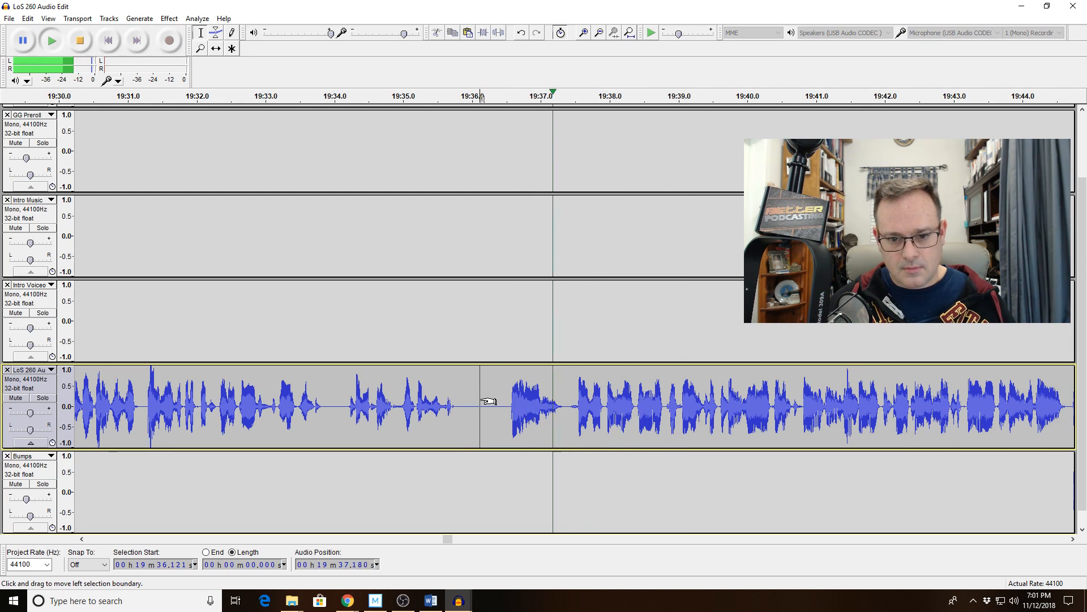
pyautogui.press('space')
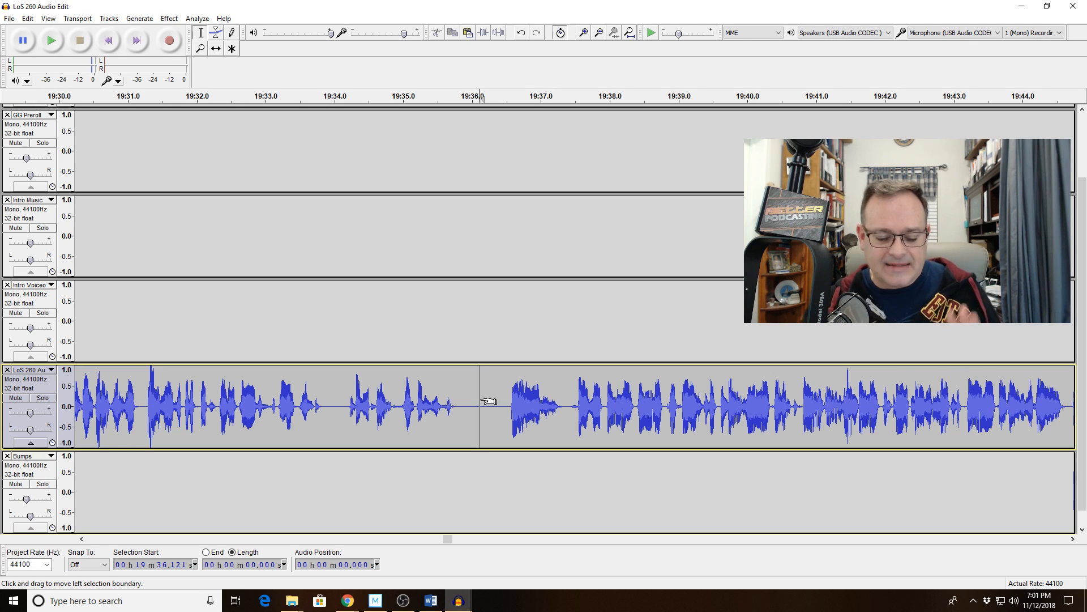
# Play the voice track from about 19:34.24 and select about 2.25 seconds from about 19:40.49
pyautogui.click(350, 406)
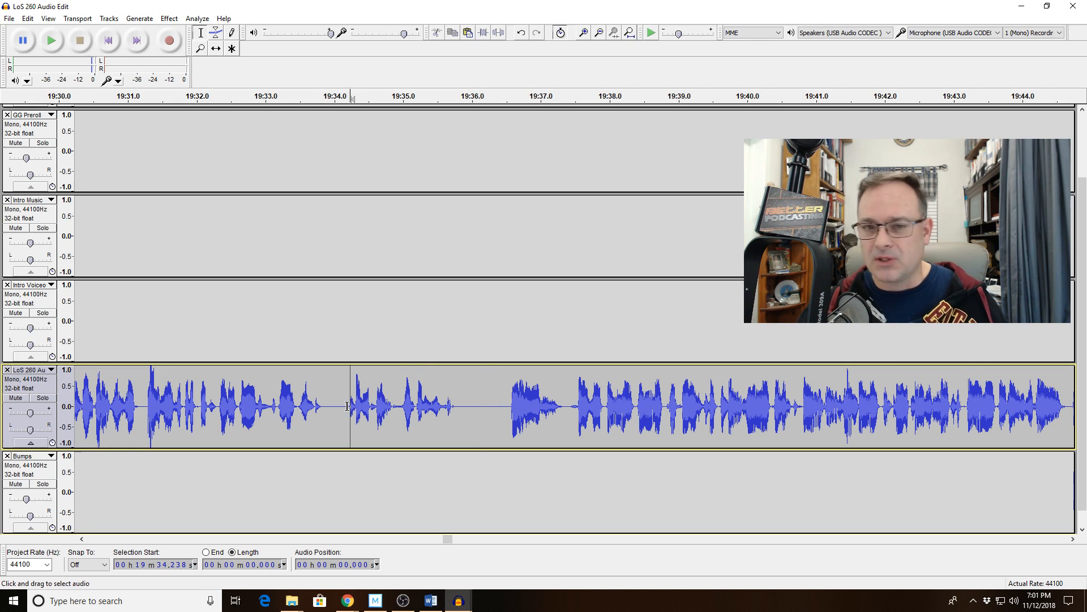
pyautogui.press('space')
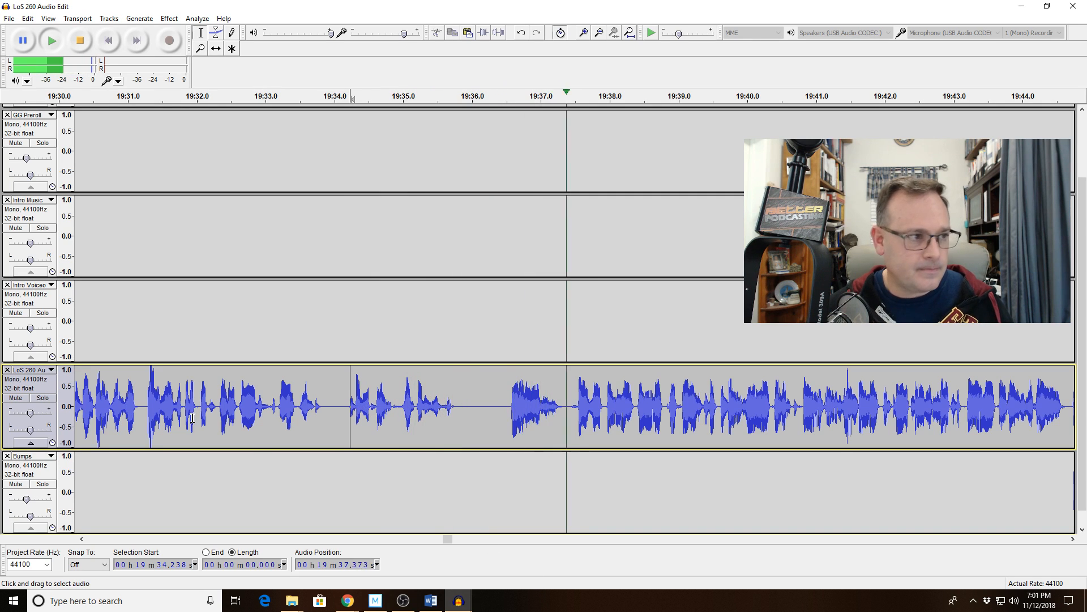
pyautogui.hotkey('alt', 'Tab')
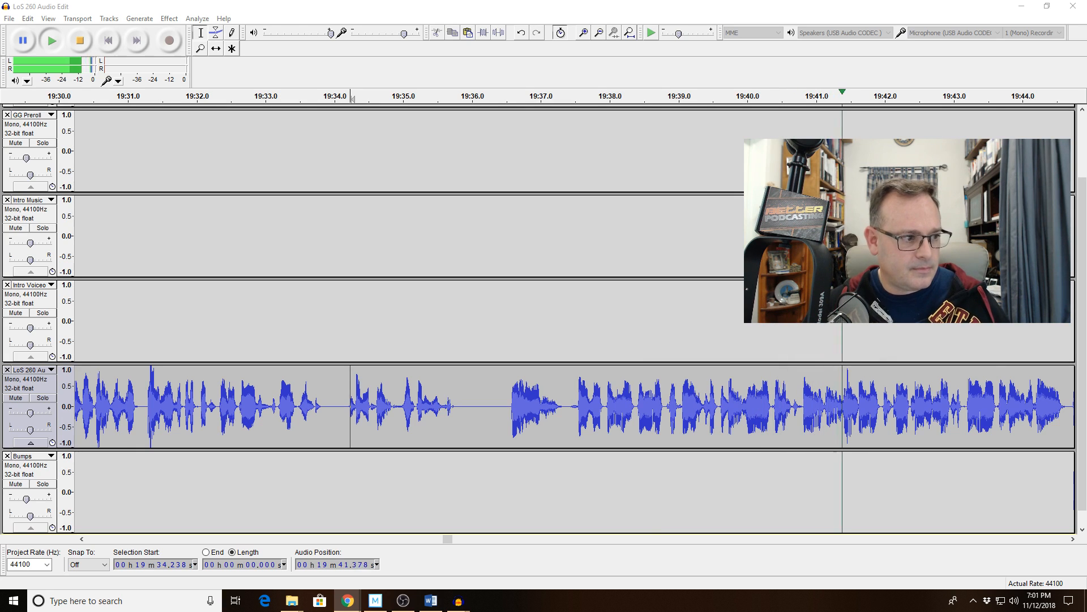
pyautogui.click(775, 401)
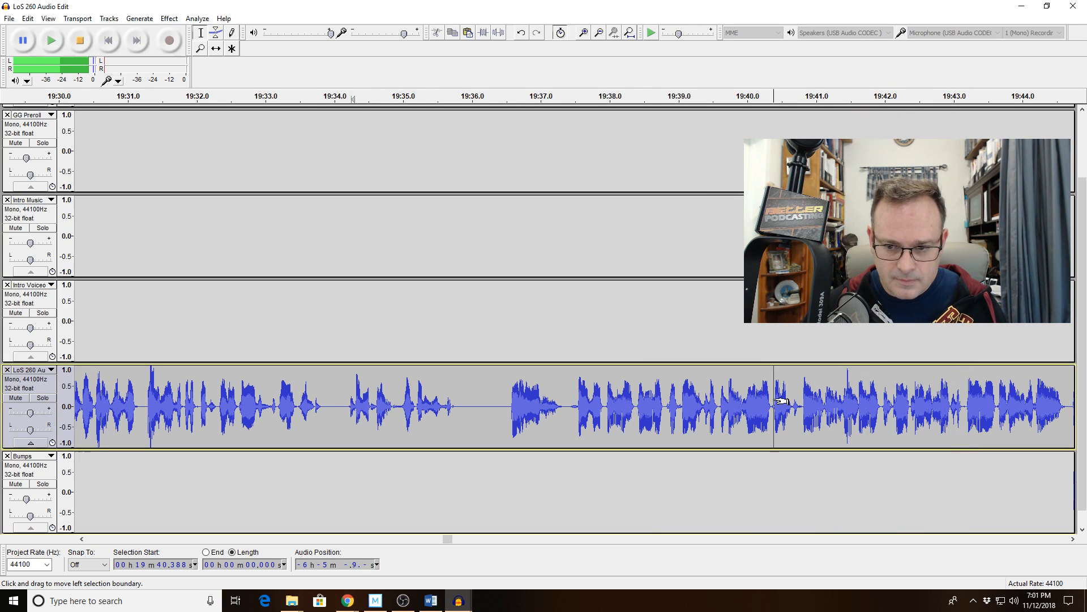
pyautogui.moveTo(781, 401); pyautogui.dragTo(926, 399)
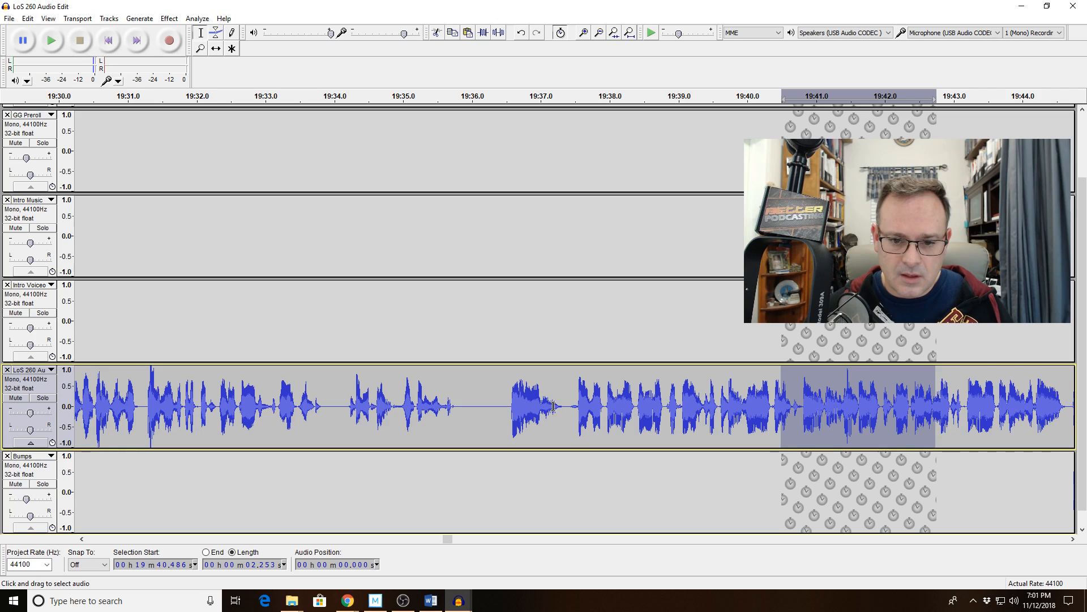
# Play the voice track from about 19:36.50 and select about 9.97 seconds starting there
pyautogui.click(505, 410)
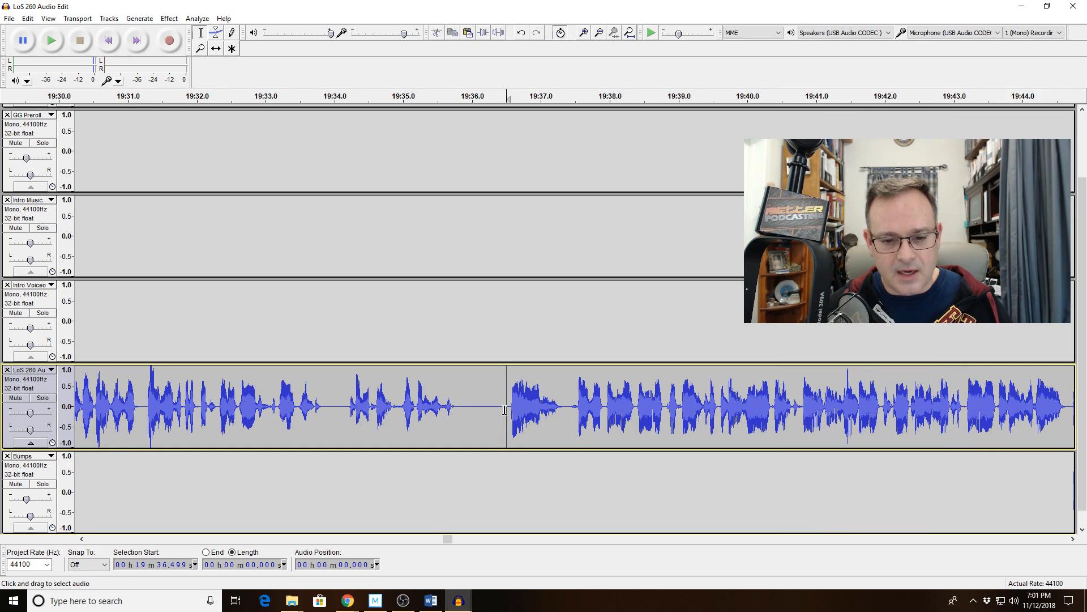
pyautogui.click(600, 34)
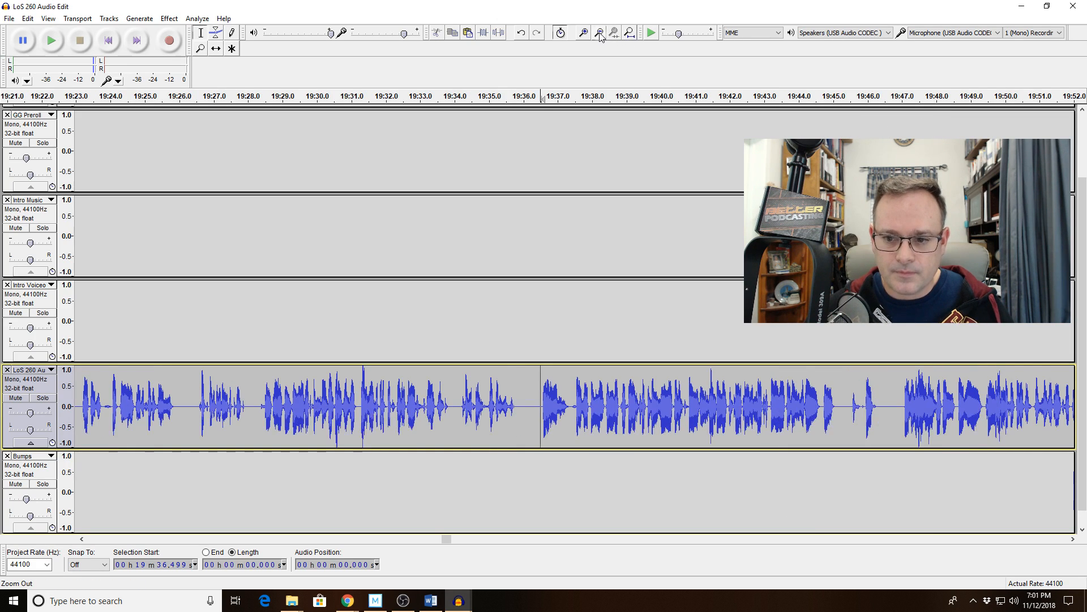
pyautogui.press('space')
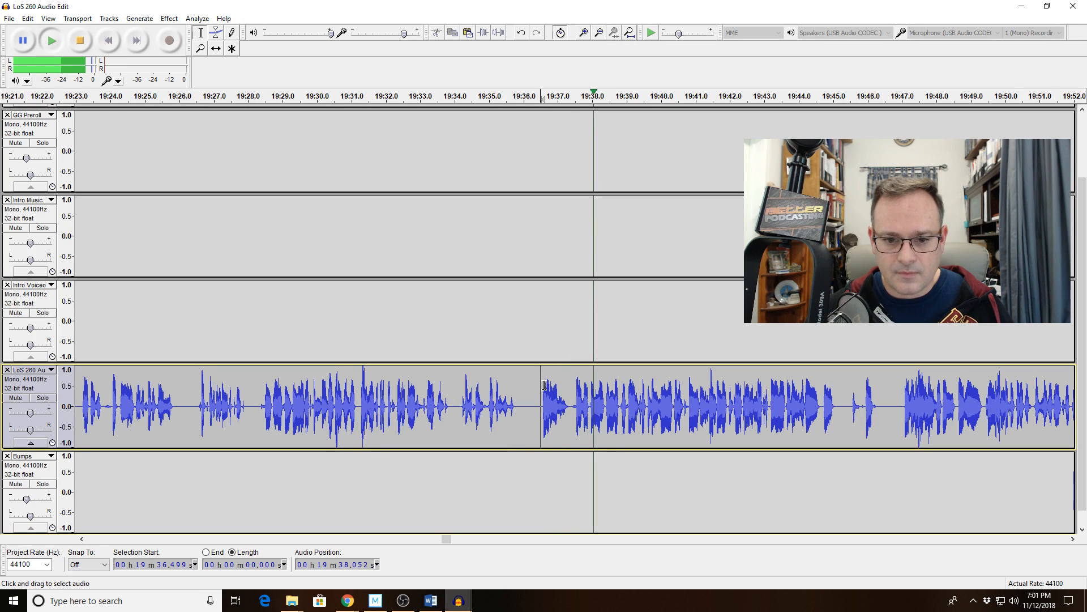
pyautogui.moveTo(544, 385); pyautogui.dragTo(577, 396)
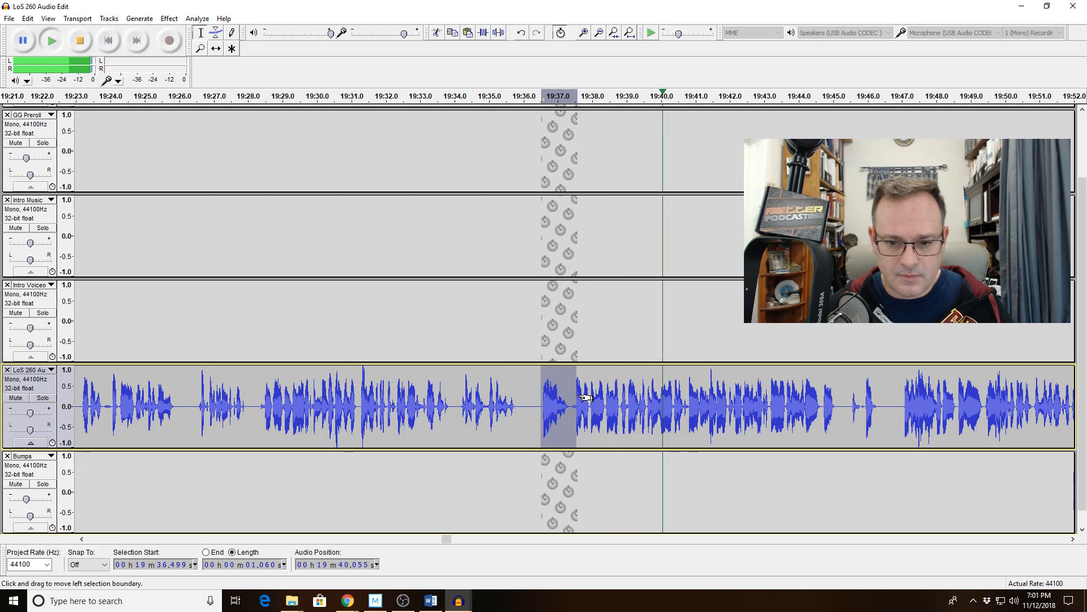
pyautogui.moveTo(585, 398); pyautogui.dragTo(883, 426)
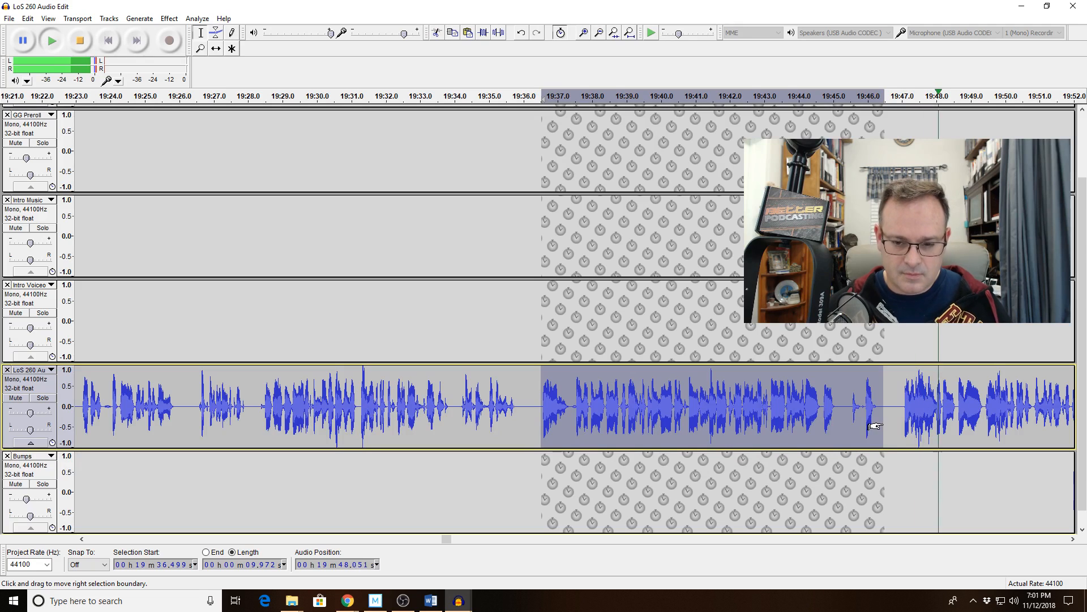
pyautogui.press('space')
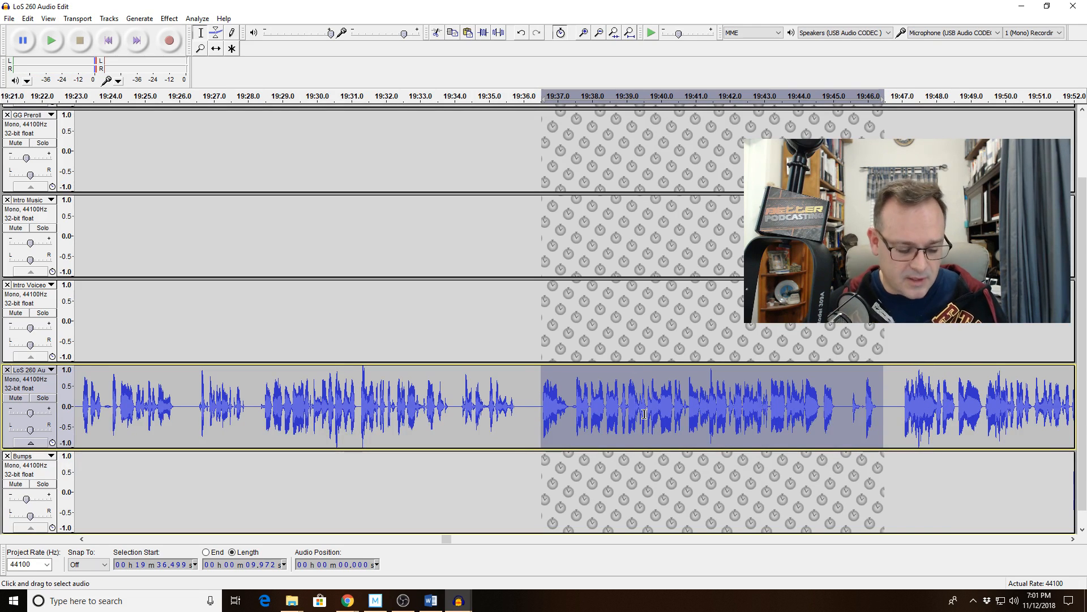
# Switch to the Movie Studio project and examine the separate speaker tracks at about 19:47, 20:32, 20:37 and 20:55
pyautogui.hotkey('alt', 'Tab')
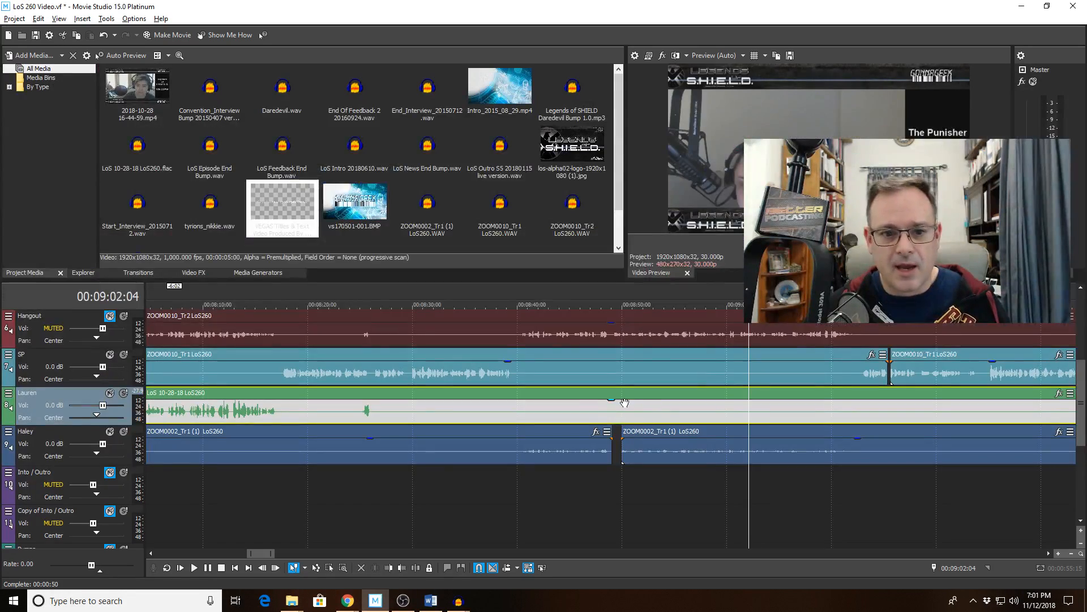
pyautogui.scroll(-10, 624, 402)
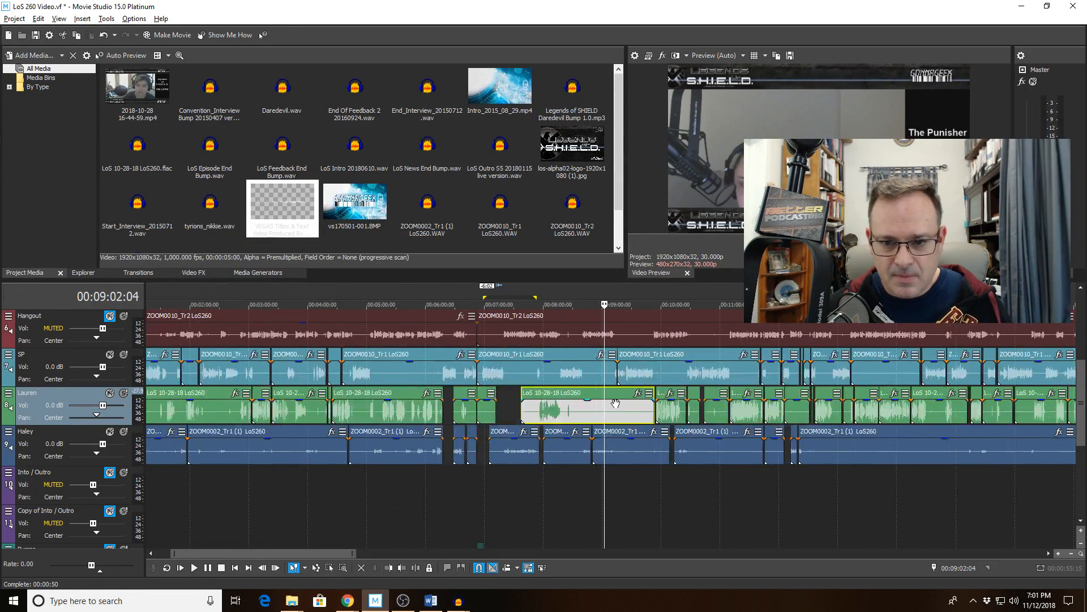
pyautogui.scroll(-5, 615, 404)
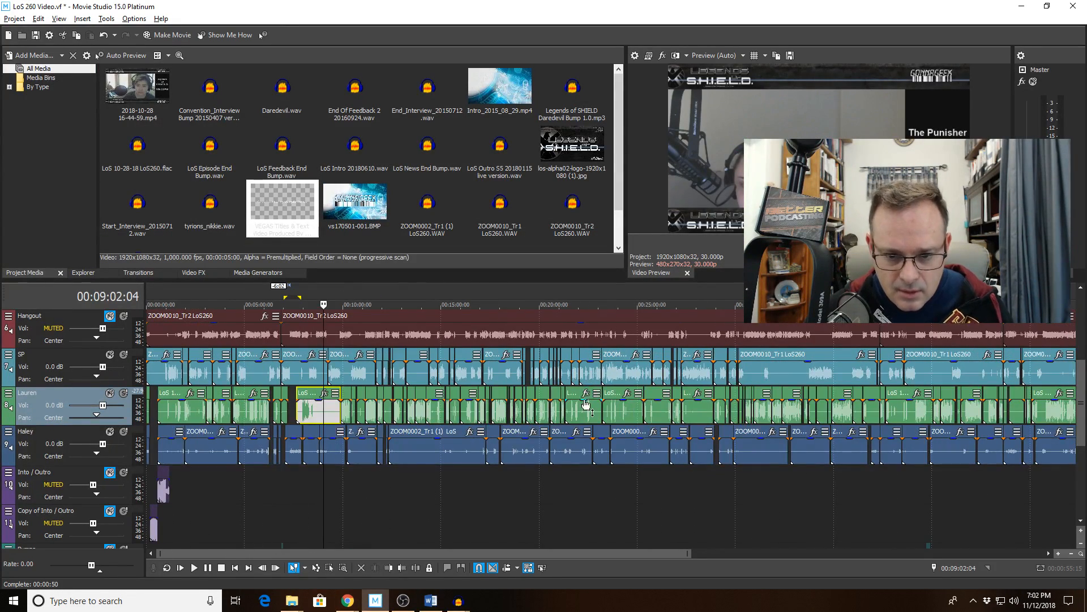
pyautogui.click(539, 306)
pyautogui.scroll(8, 701, 447)
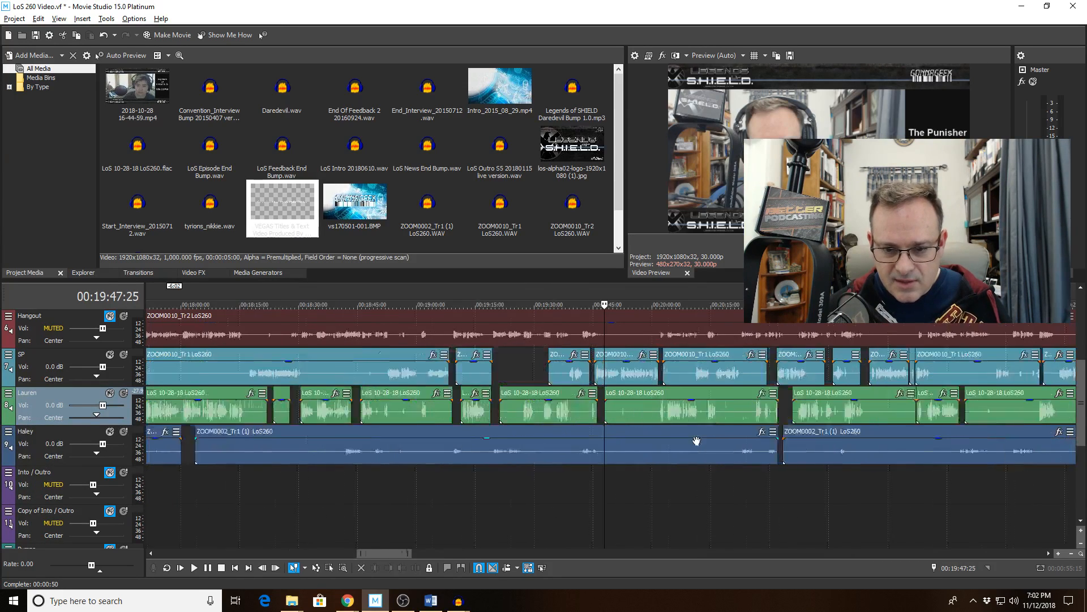
pyautogui.scroll(-2, 701, 447)
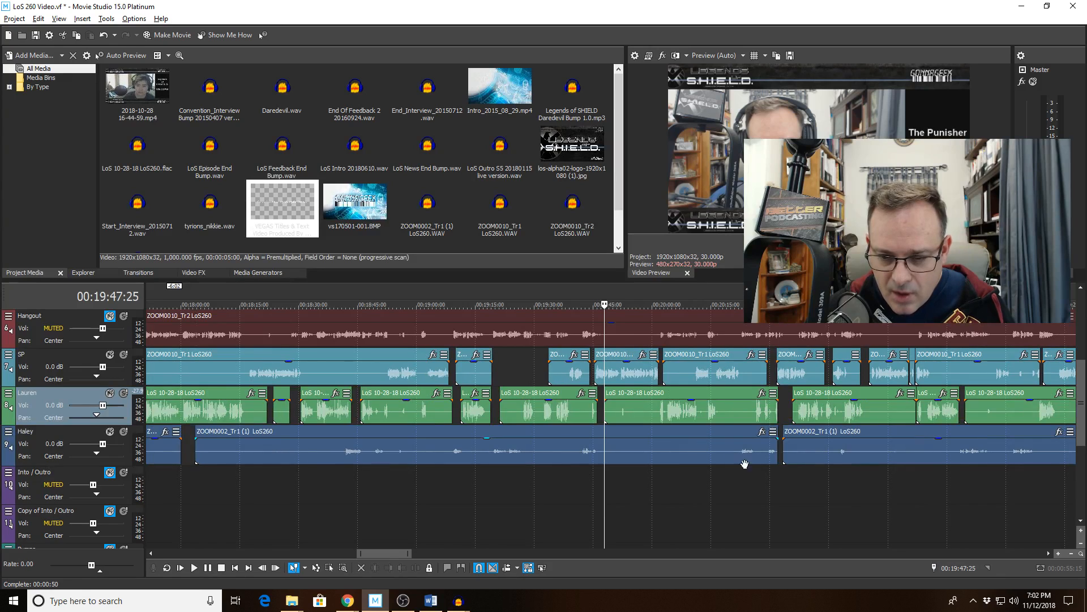
pyautogui.click(778, 473)
pyautogui.scroll(6, 765, 480)
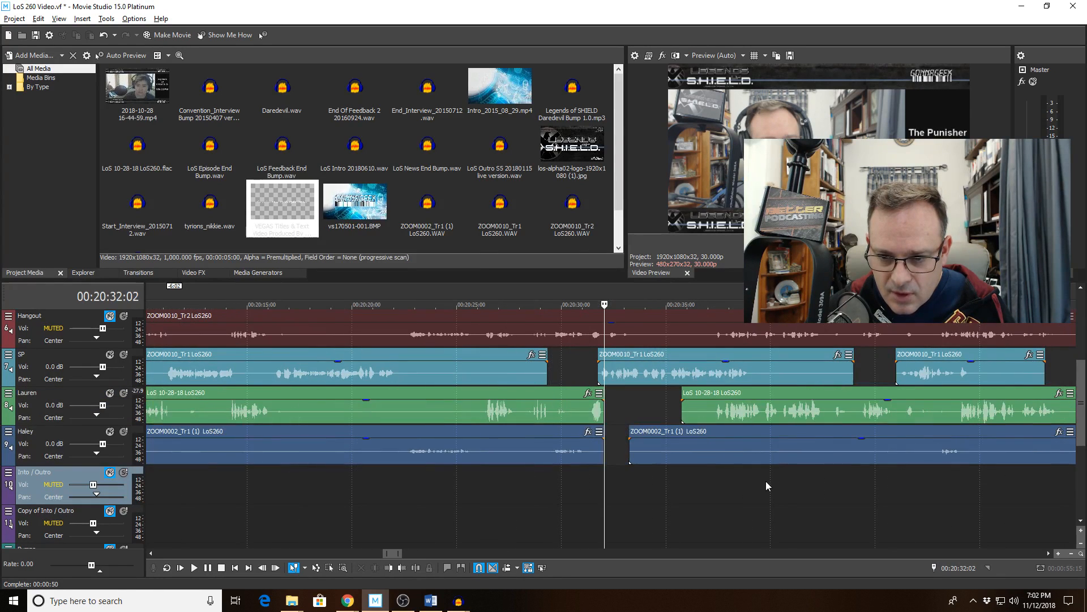
pyautogui.click(712, 468)
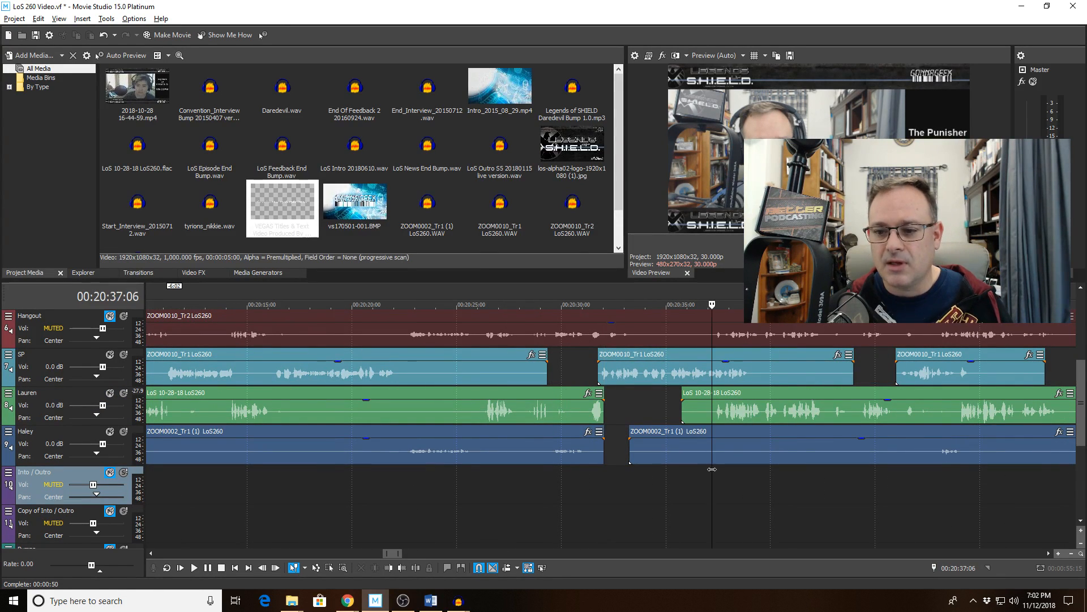
pyautogui.scroll(-2, 778, 479)
pyautogui.click(892, 472)
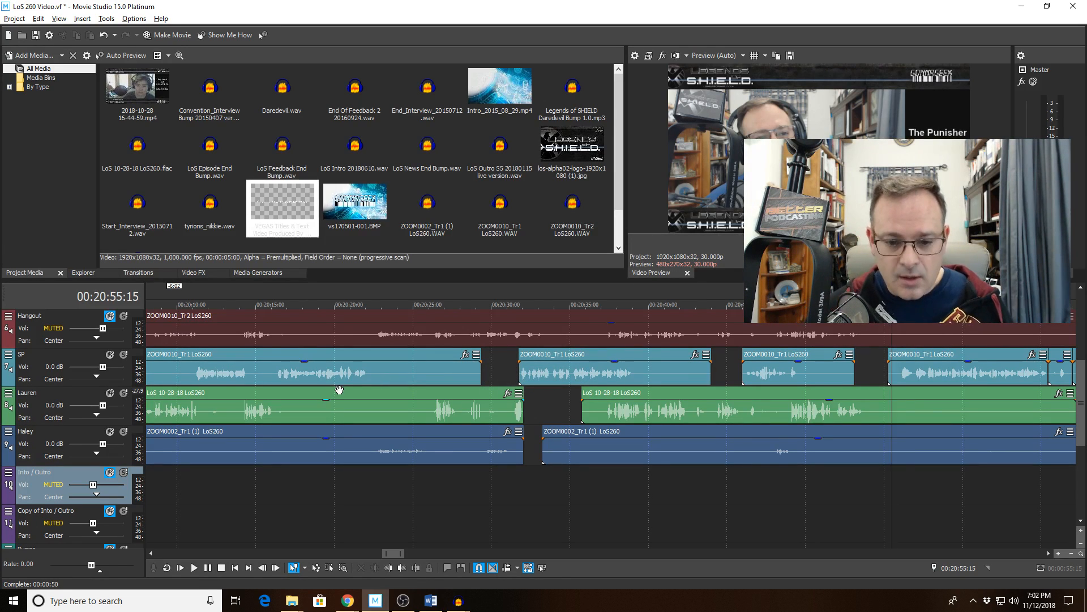
# Check the Audacity selection, return to Movie Studio and select the long clip on the lowest speaker track at about 21:01
pyautogui.click(459, 600)
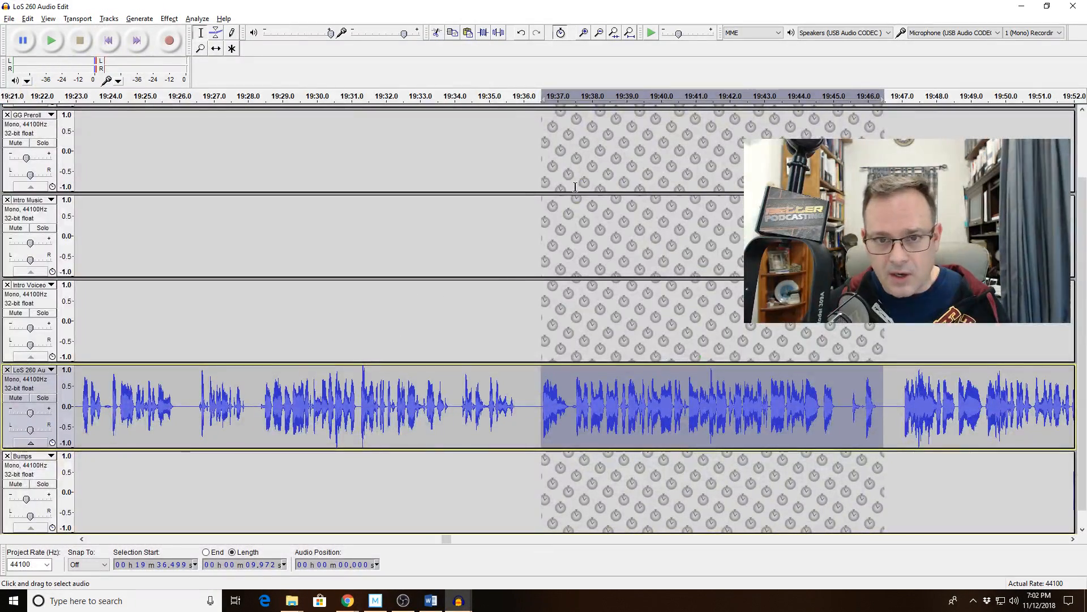
pyautogui.hotkey('alt', 'Tab')
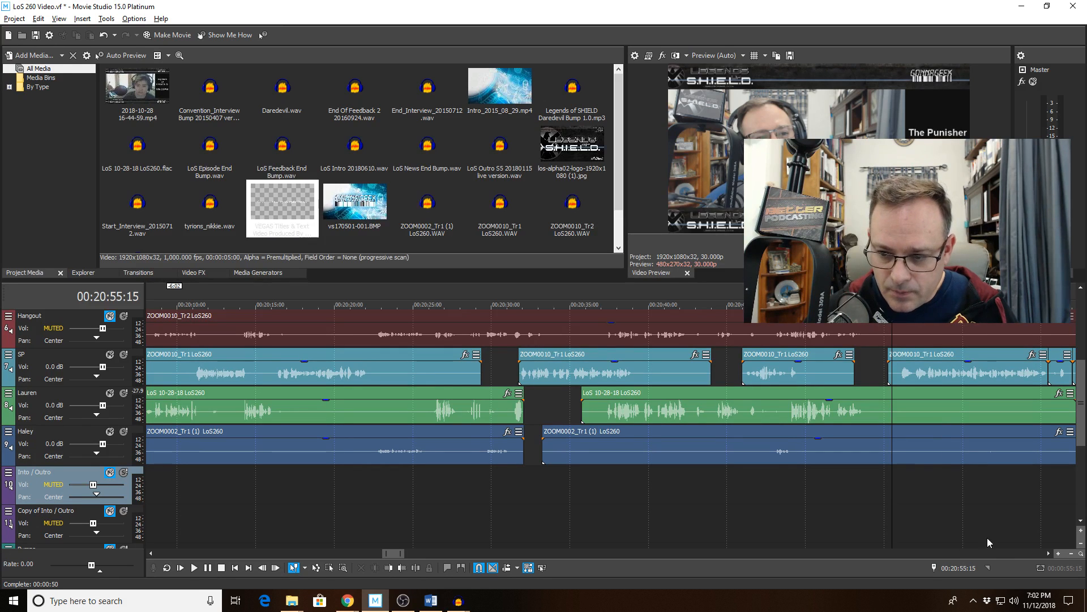
pyautogui.click(1048, 553)
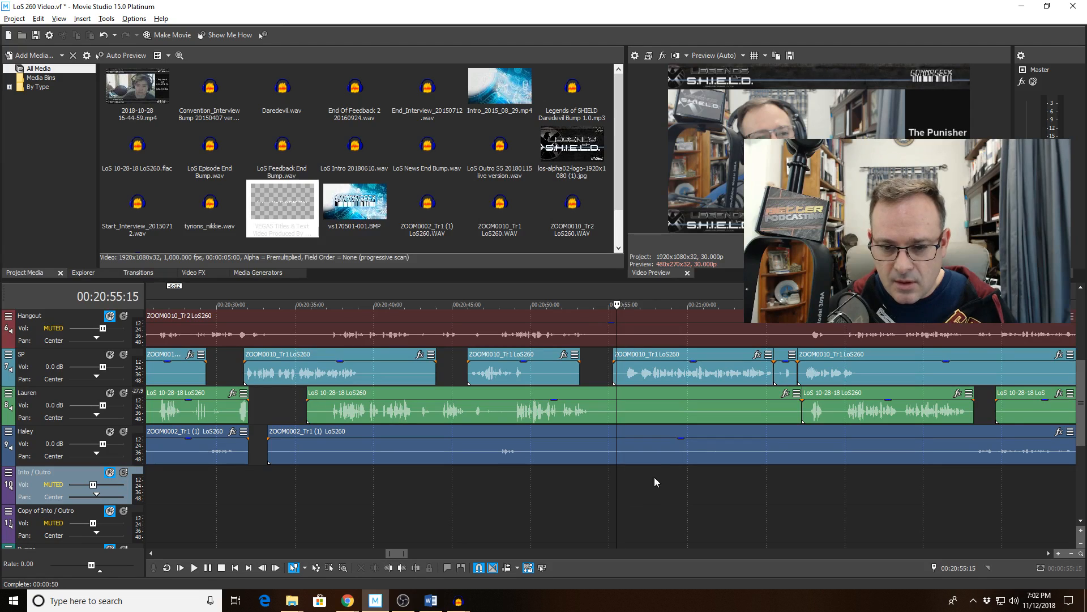
pyautogui.click(715, 459)
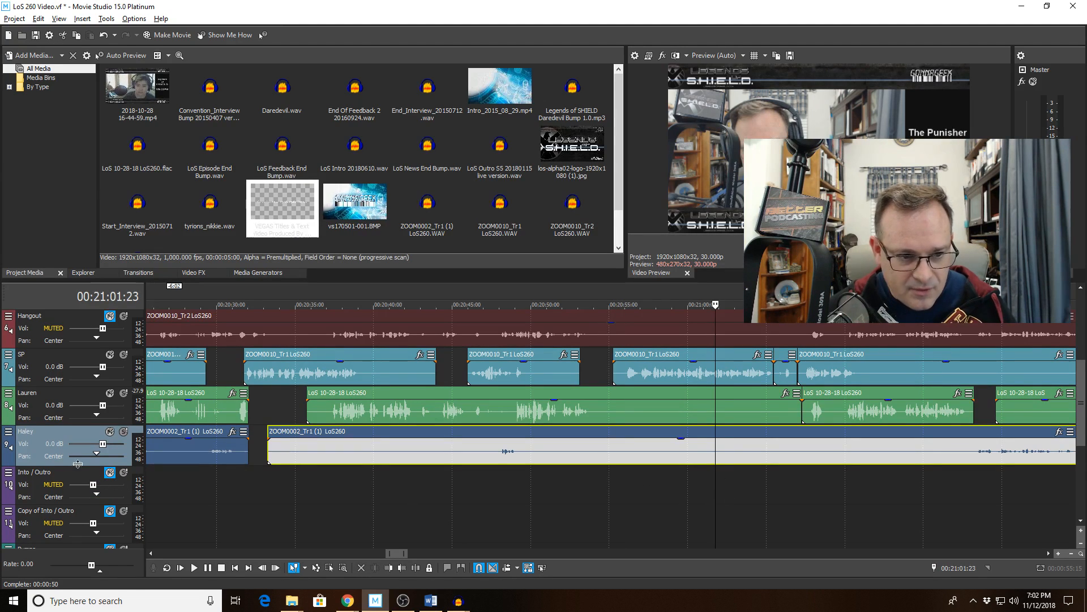
# Split the long clip on the lowest speaker track at 21:00:20 and trim the second piece's start to 21:02:17
pyautogui.moveTo(78, 463); pyautogui.dragTo(62, 526)
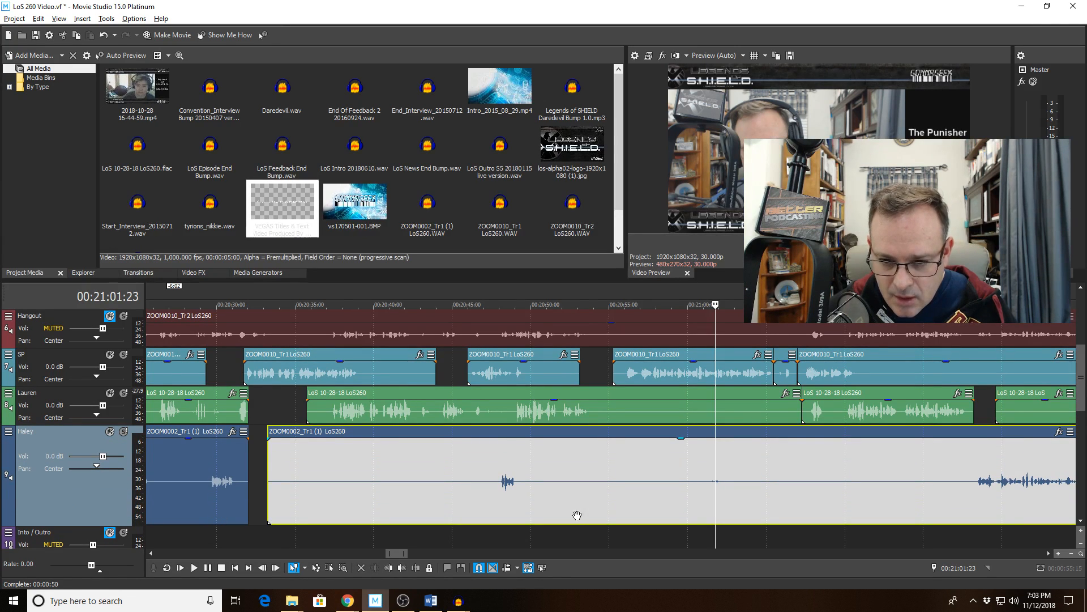
pyautogui.click(699, 502)
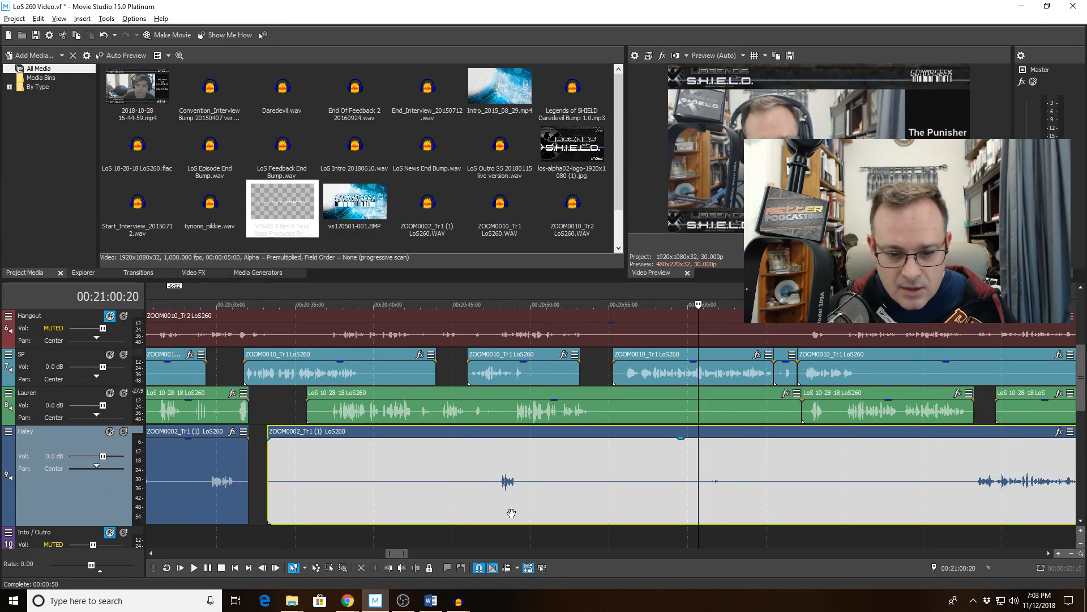
pyautogui.click(423, 569)
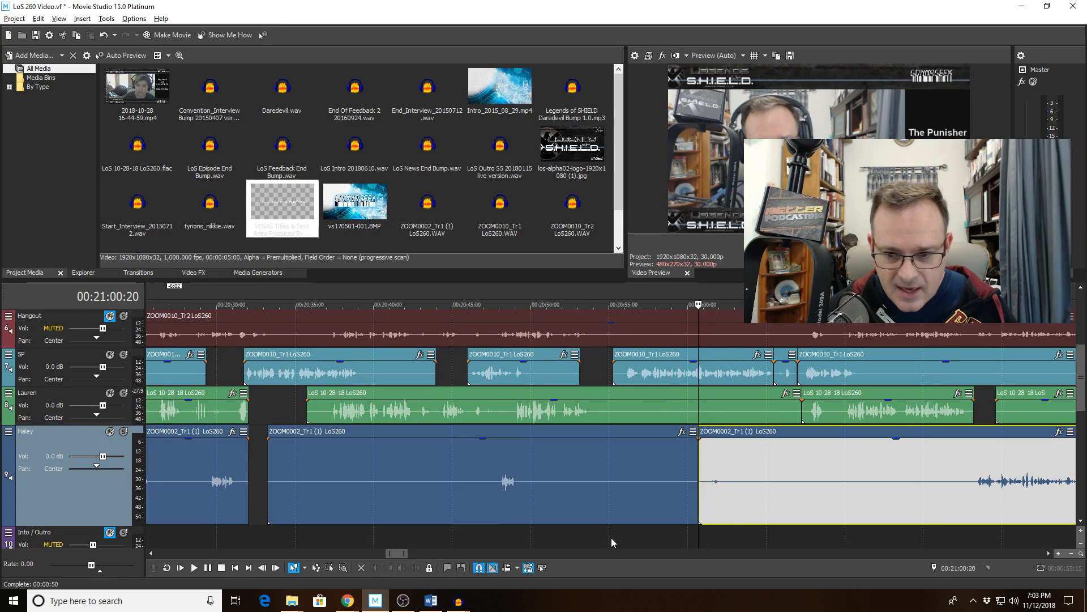
pyautogui.click(728, 478)
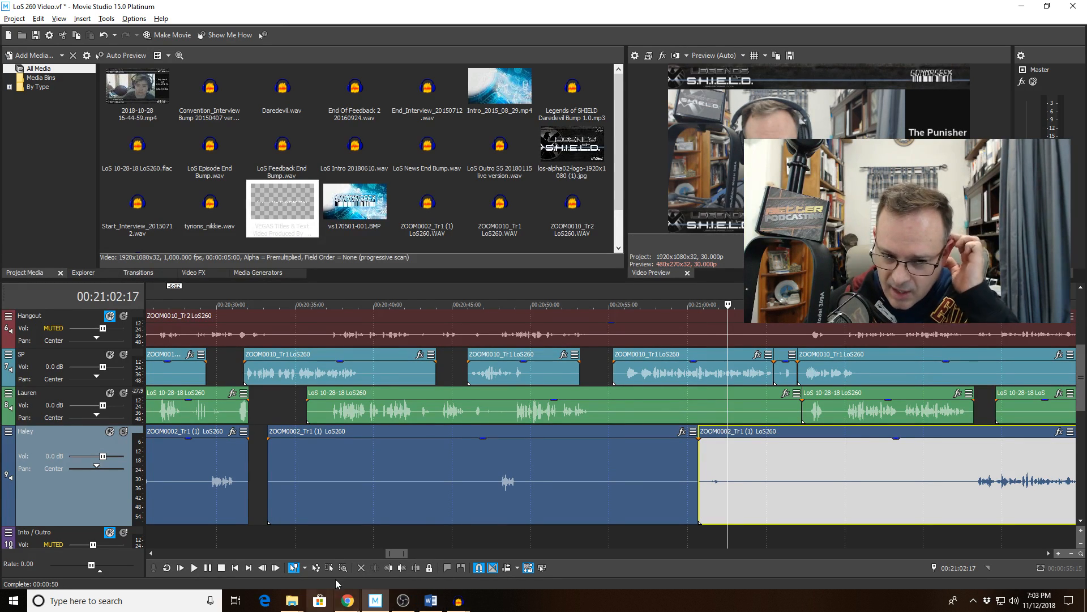
pyautogui.click(388, 567)
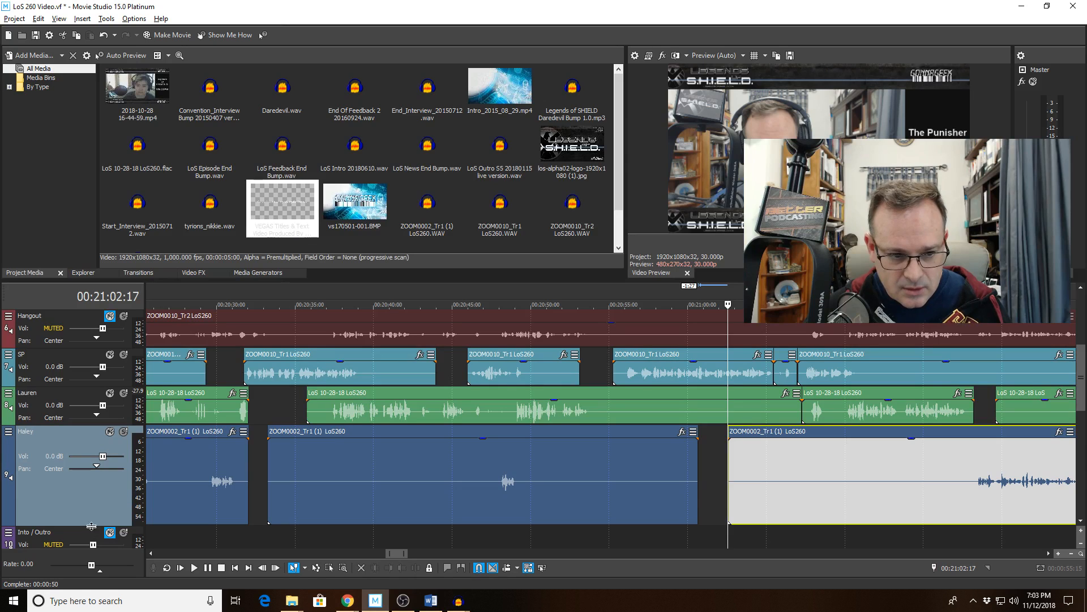
pyautogui.moveTo(93, 526); pyautogui.dragTo(96, 478)
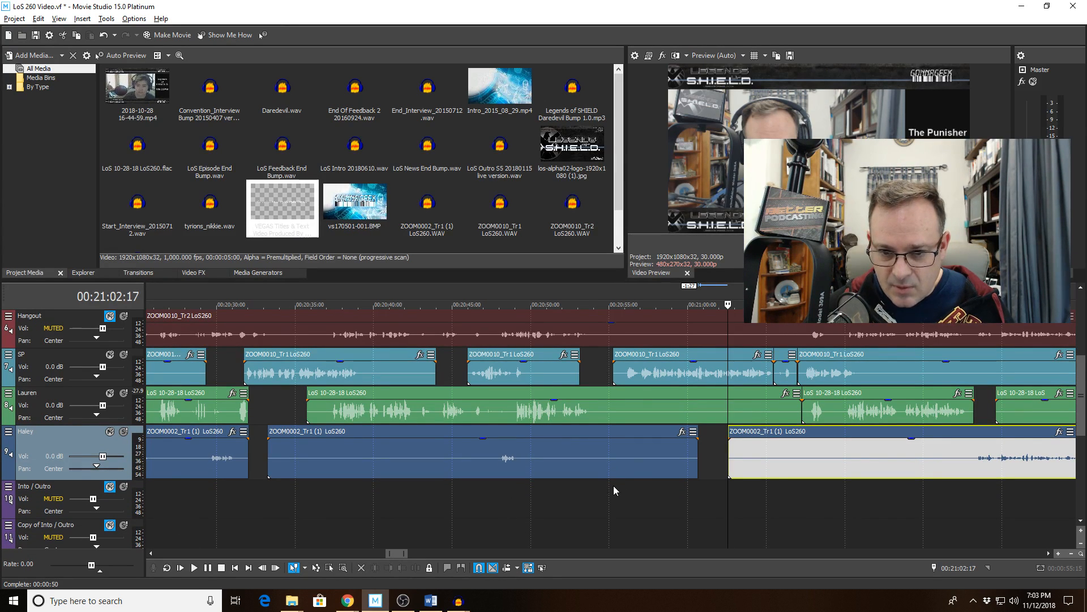
# Render the mix from 20:55:07 to 21:07:00 as a 44,100 Hz, 16 Bit, Mono FLAC file named LoS 260 Video Replace002
pyautogui.moveTo(613, 484); pyautogui.dragTo(797, 498)
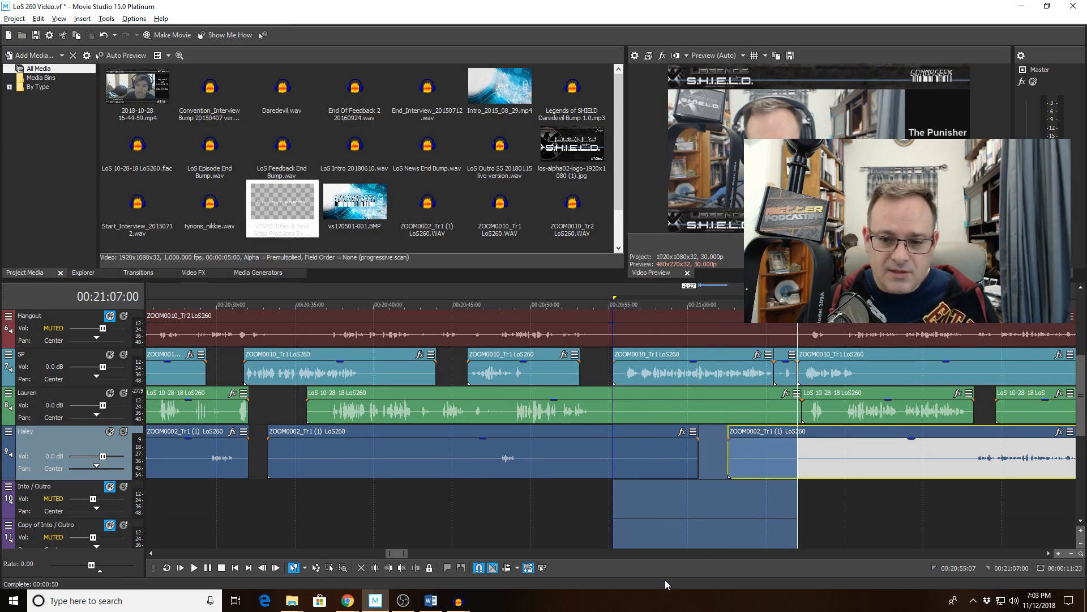
pyautogui.click(168, 35)
pyautogui.click(458, 363)
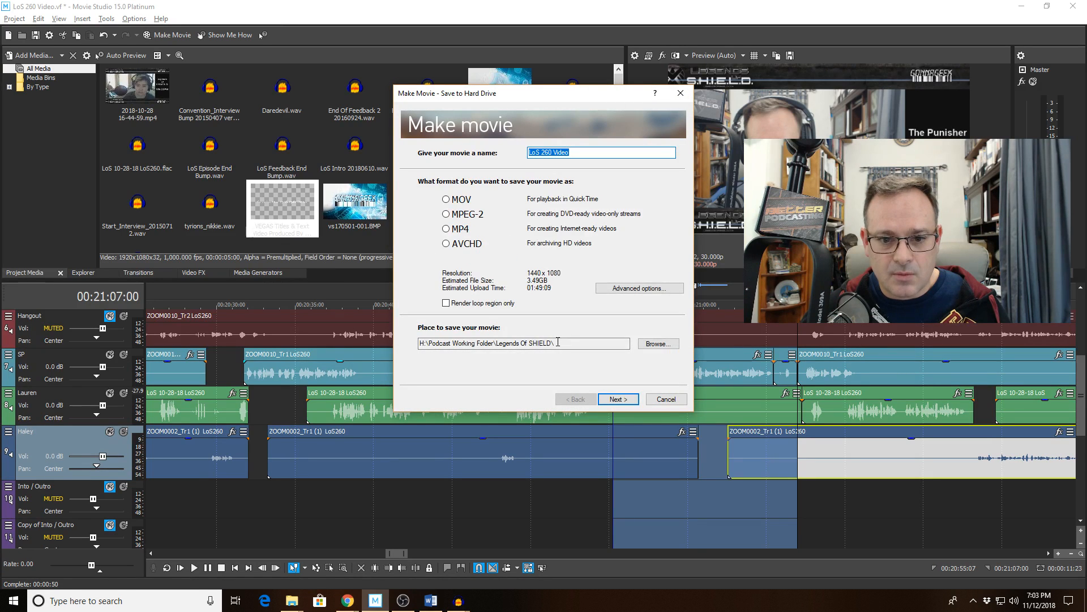
pyautogui.click(639, 288)
pyautogui.click(451, 406)
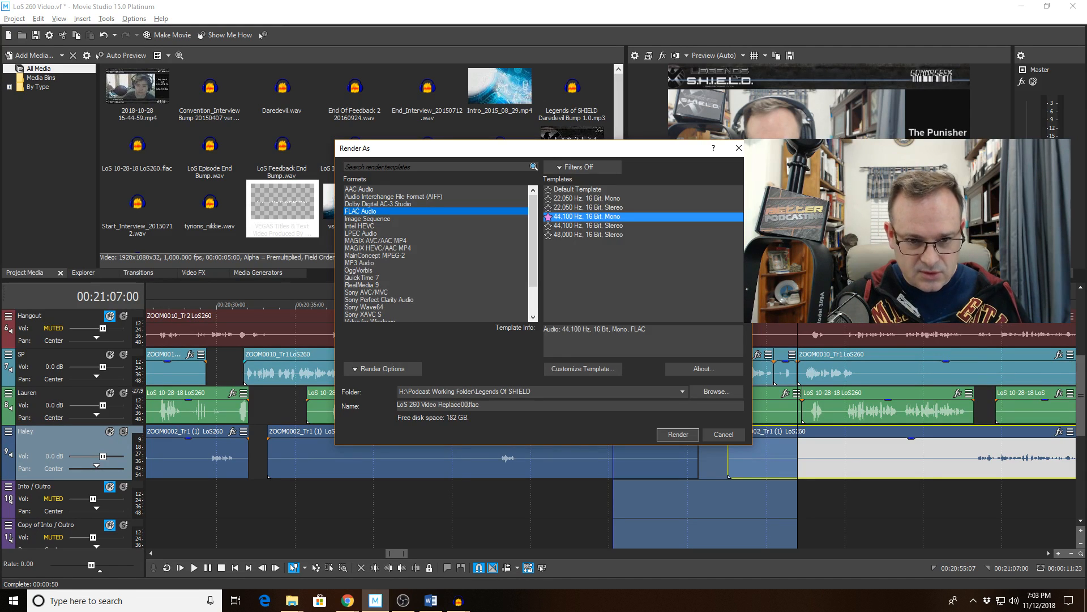
pyautogui.click(371, 368)
pyautogui.click(499, 367)
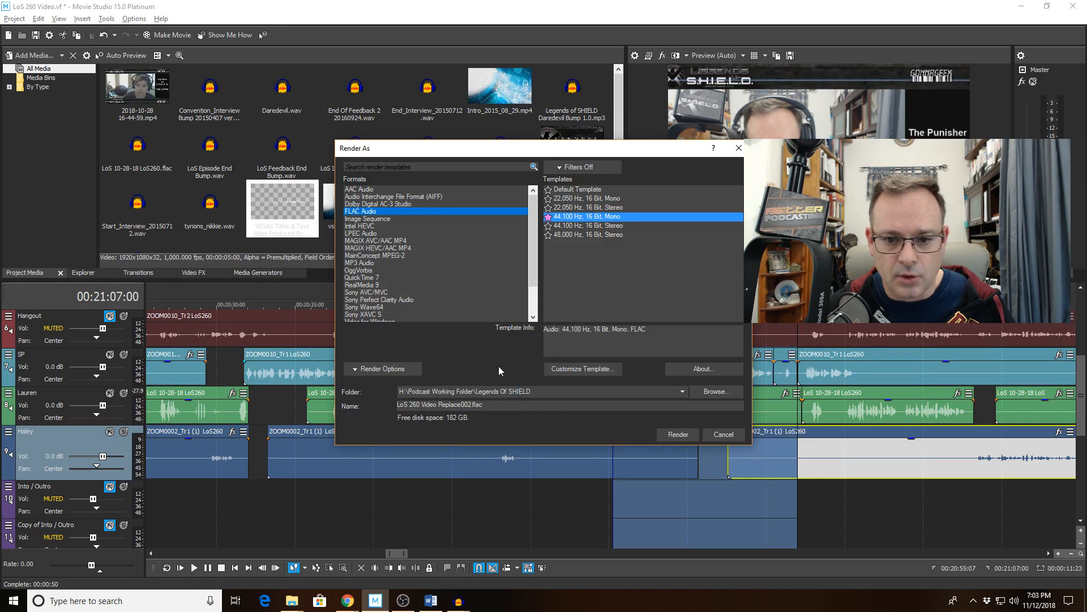
pyautogui.click(693, 437)
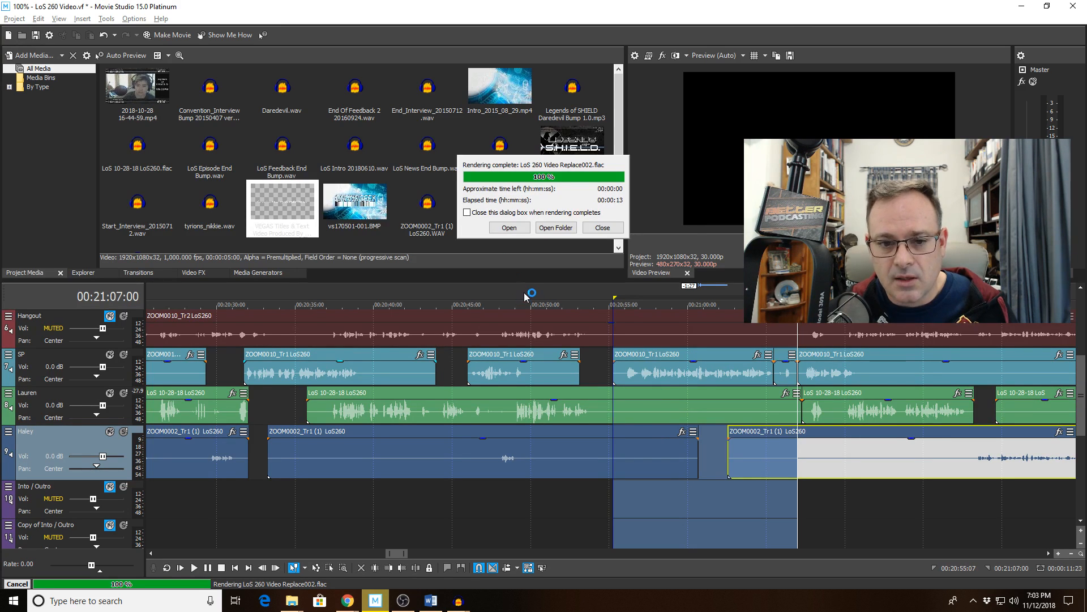
# Open the rendered LoS 260 Video Replace002 file in Audacity and truncate its silence
pyautogui.click(544, 229)
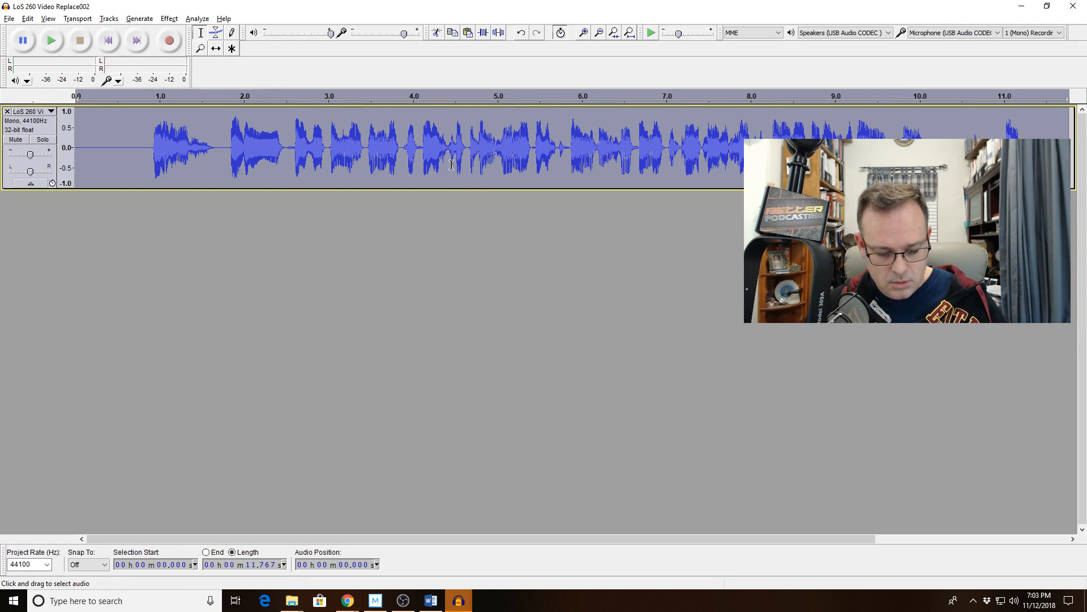
pyautogui.hotkey('ctrl', 'shift', 't')
pyautogui.click(536, 360)
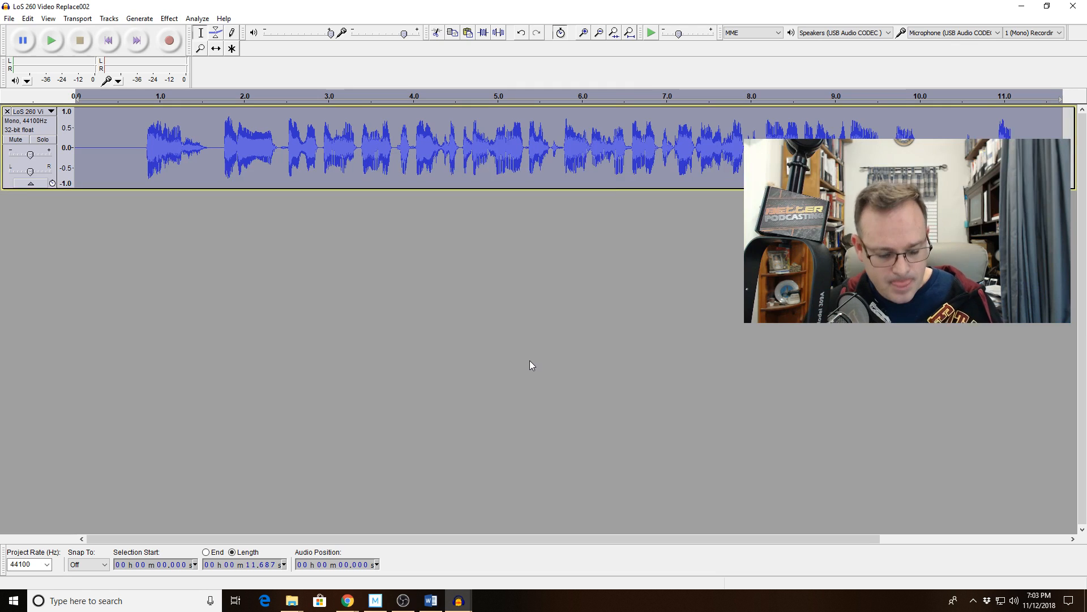
# Switch to the LoS 260 Audio Edit project and paste the replacement audio over the selected voice passage at 19:36.50
pyautogui.hotkey('alt', 'Tab')
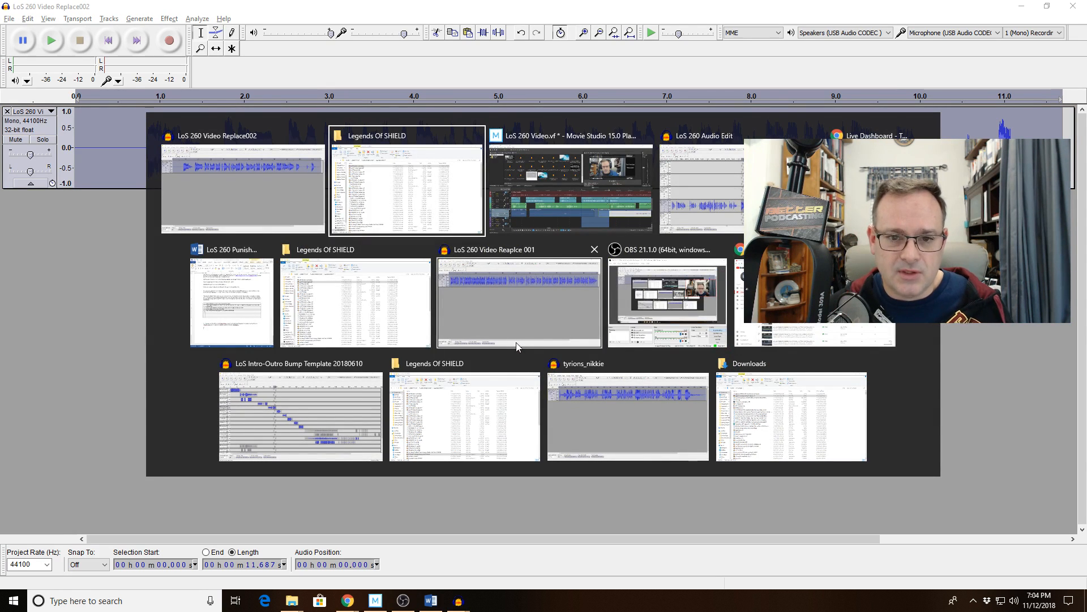
pyautogui.hotkey('alt', 'Tab')
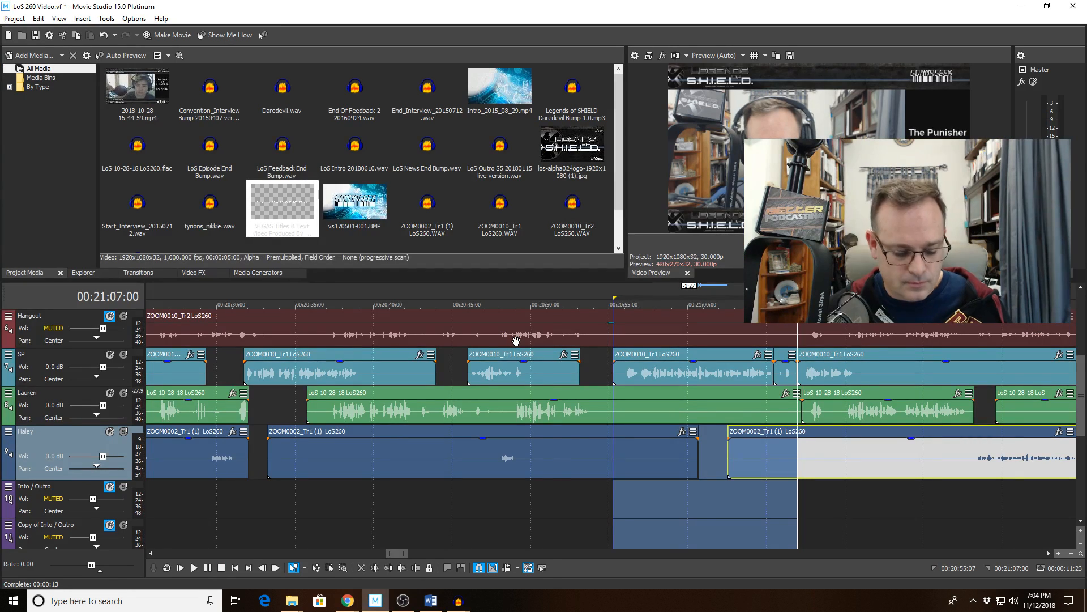
pyautogui.press('super')
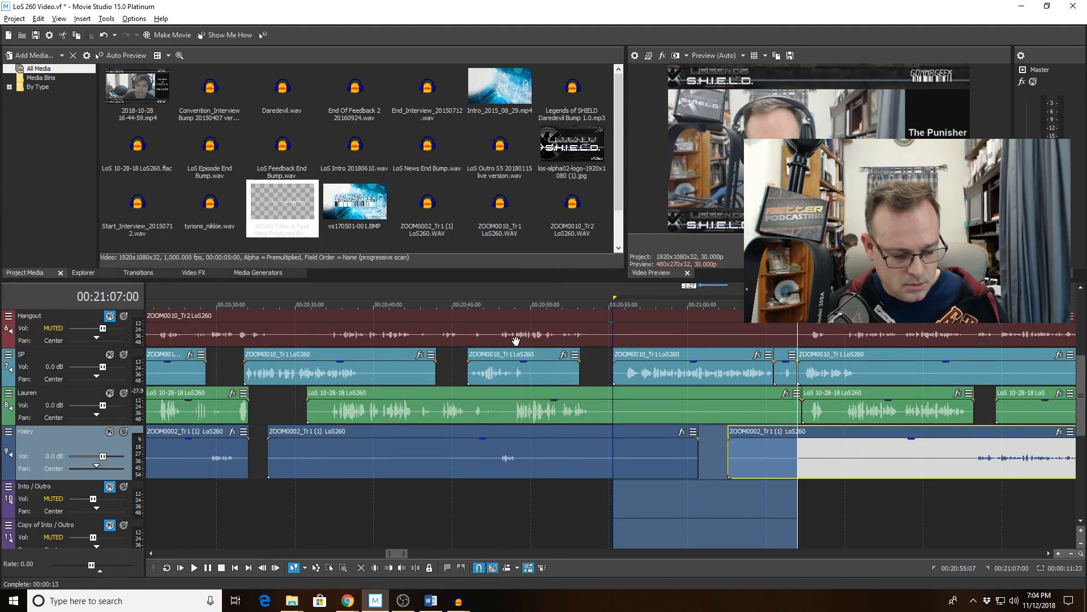
pyautogui.hotkey('alt', 'Tab')
pyautogui.hotkey('alt', 'Tab')
pyautogui.hotkey('alt', 'Tab')
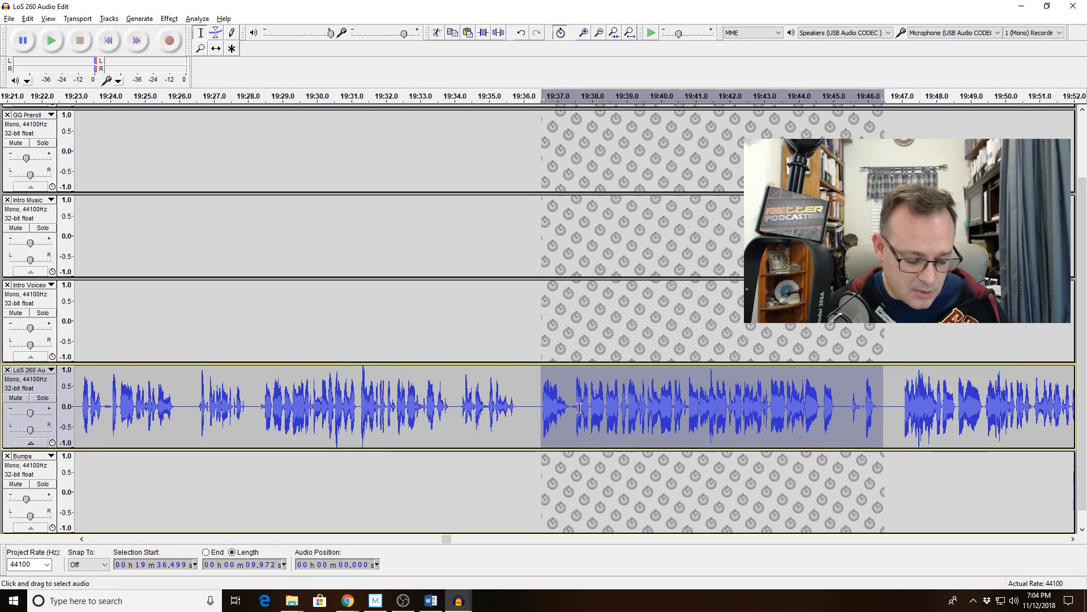
pyautogui.hotkey('ctrl', 'v')
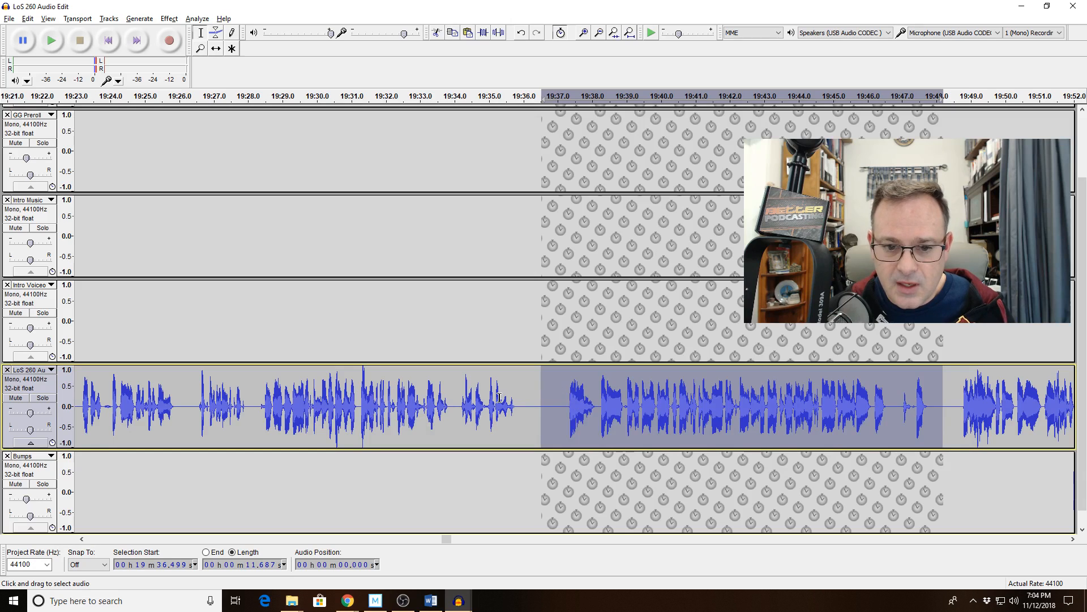
# Truncate the silences in about 14.19 seconds of the voice track starting at about 19:35.09
pyautogui.moveTo(493, 398); pyautogui.dragTo(980, 397)
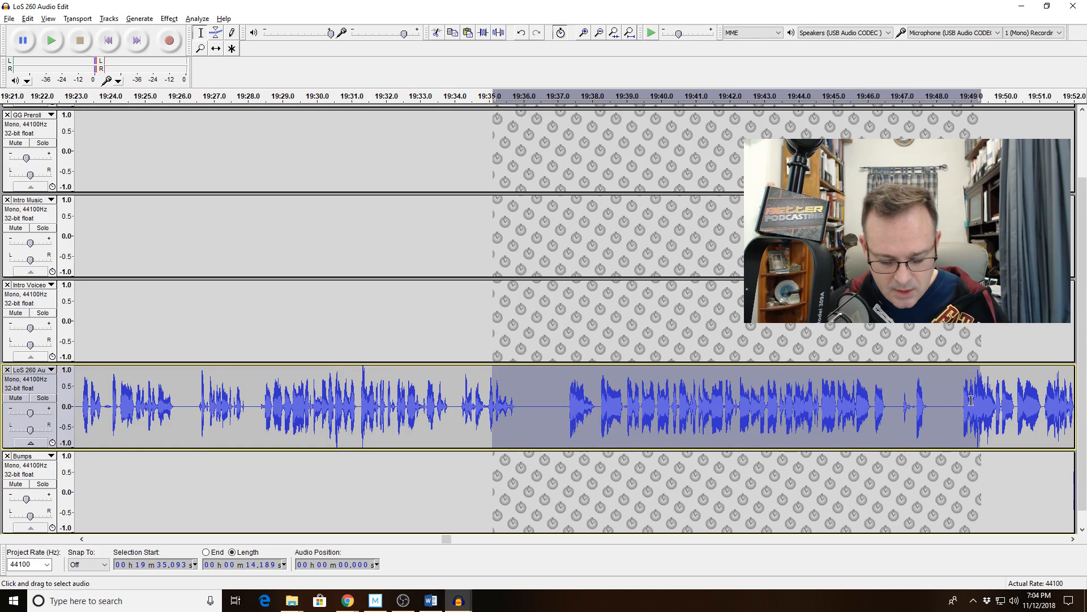
pyautogui.hotkey('ctrl', 't')
pyautogui.click(542, 361)
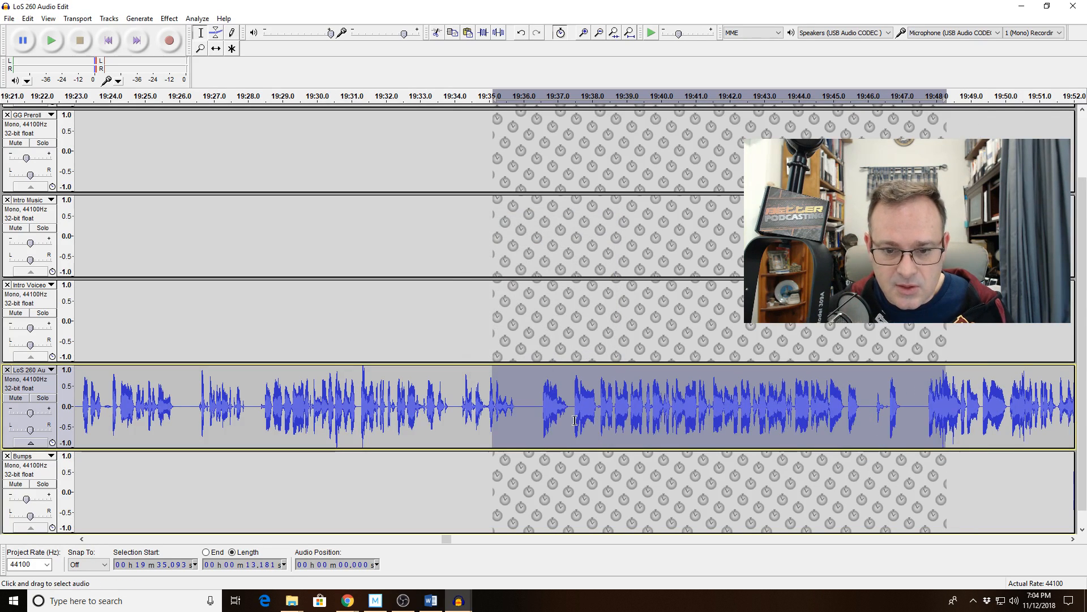
# Delete about 0.74 seconds of speech from the voice track starting at about 19:37.41
pyautogui.moveTo(572, 410); pyautogui.dragTo(597, 429)
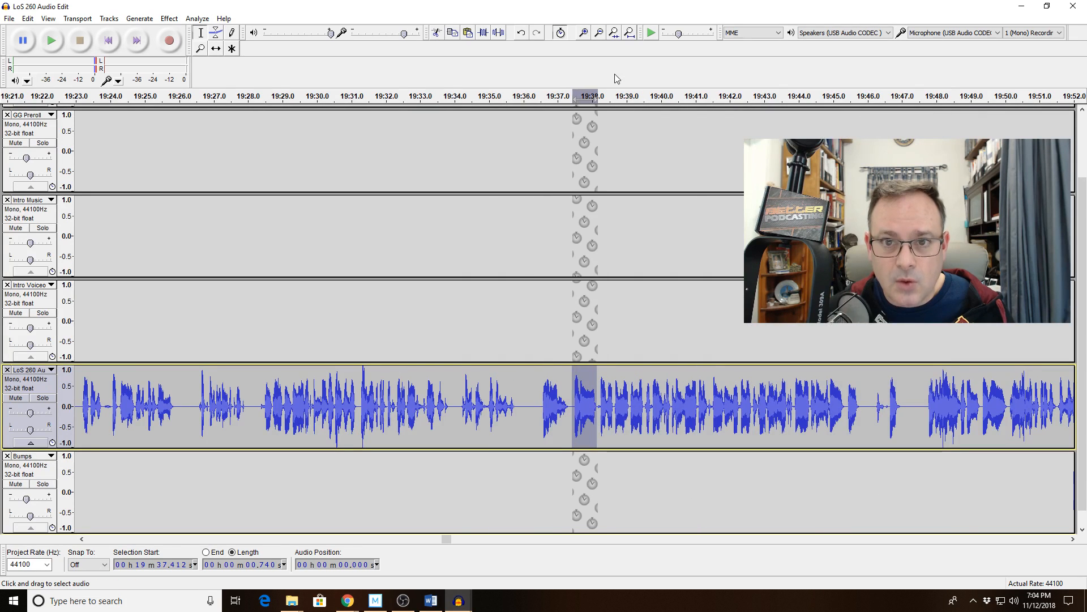
pyautogui.click(584, 32)
pyautogui.click(583, 33)
pyautogui.click(584, 32)
pyautogui.click(584, 32)
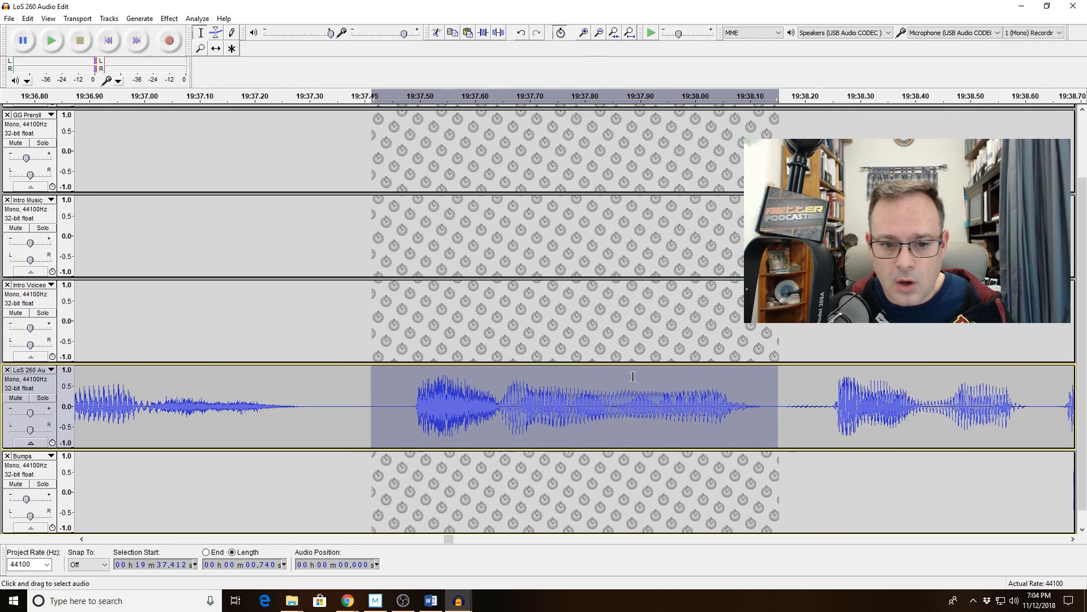
pyautogui.press('Delete')
pyautogui.click(601, 33)
pyautogui.click(602, 33)
pyautogui.click(602, 33)
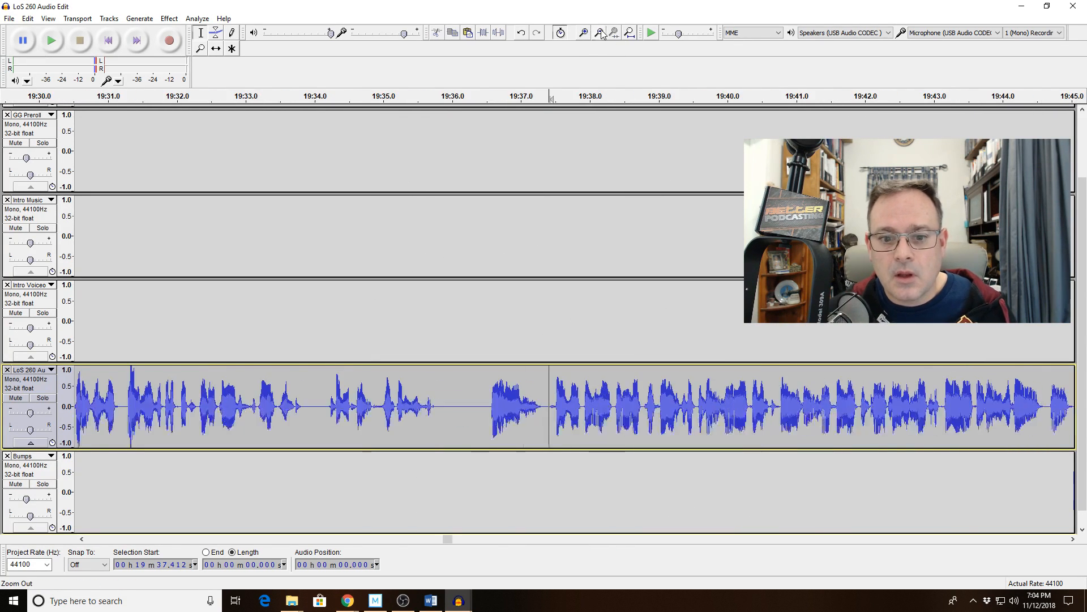
# Play the voice track from about 19:35.18 and delete about 1.63 seconds starting at about 19:44.64
pyautogui.click(397, 395)
pyautogui.press('space')
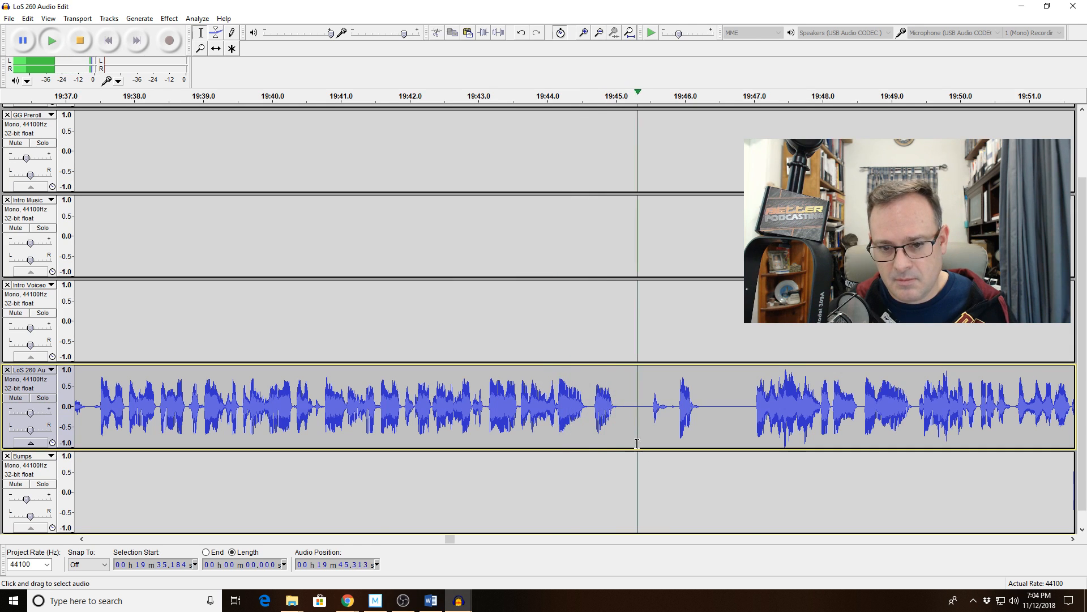
pyautogui.moveTo(592, 425); pyautogui.dragTo(704, 425)
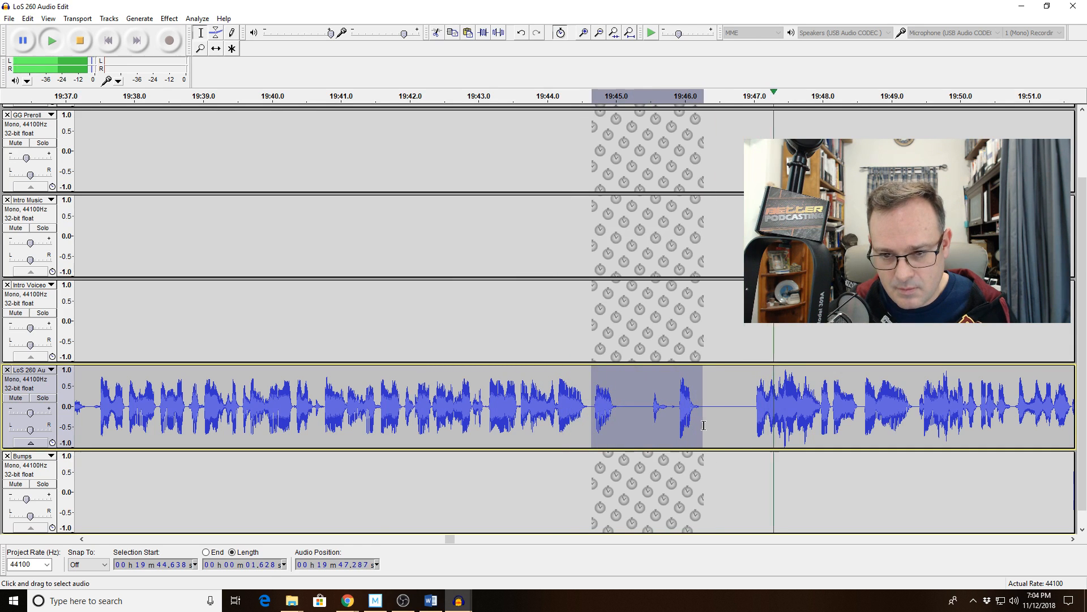
pyautogui.press('space')
pyautogui.press('Delete')
# Play the voice track from about 19:43.94 and listen through to about 20:48, checking for unwanted words
pyautogui.click(545, 412)
pyautogui.press('space')
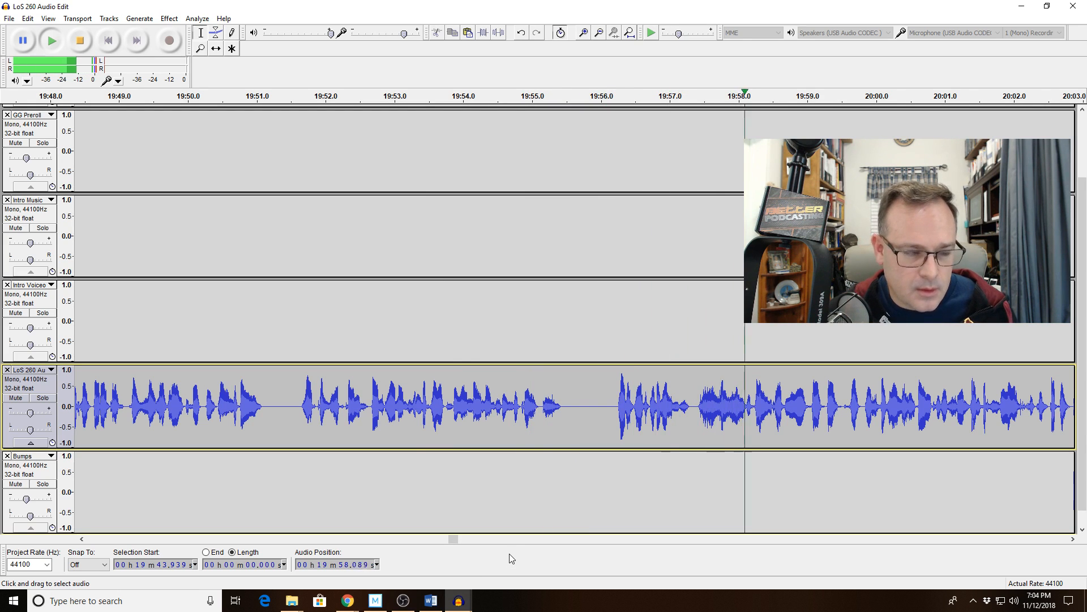
pyautogui.hotkey('alt', 'Tab')
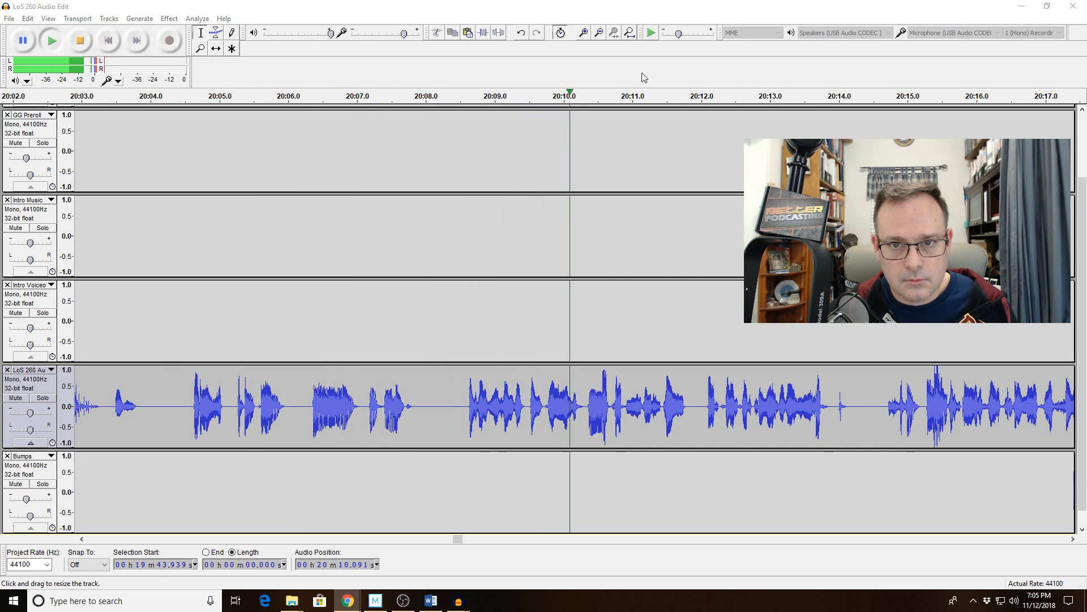
pyautogui.click(629, 34)
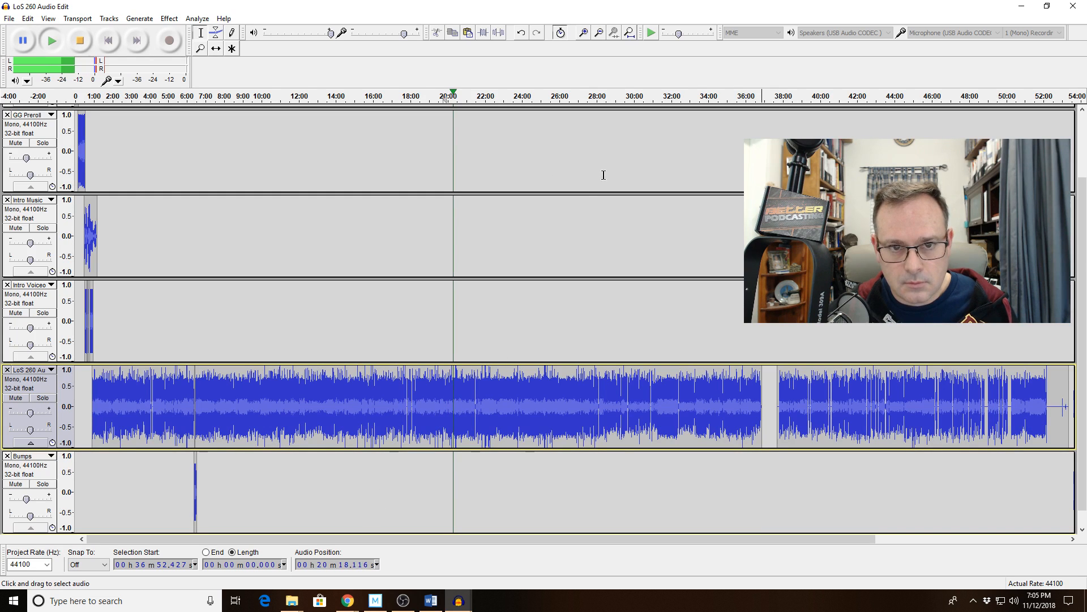
pyautogui.click(584, 32)
pyautogui.click(584, 33)
pyautogui.click(584, 32)
pyautogui.click(583, 32)
pyautogui.click(585, 36)
pyautogui.click(586, 35)
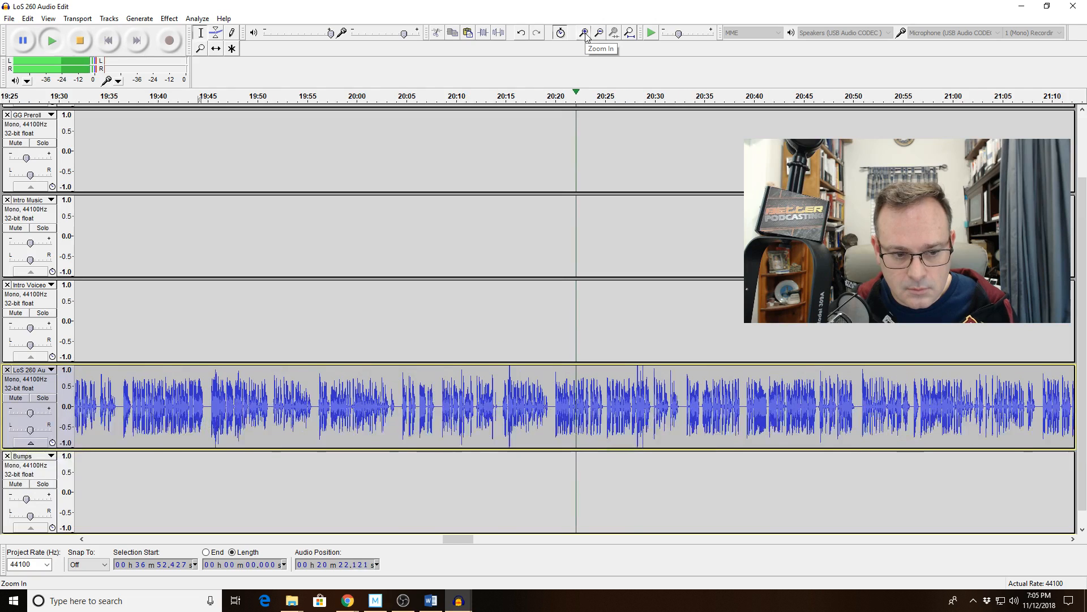
pyautogui.click(585, 35)
pyautogui.click(585, 36)
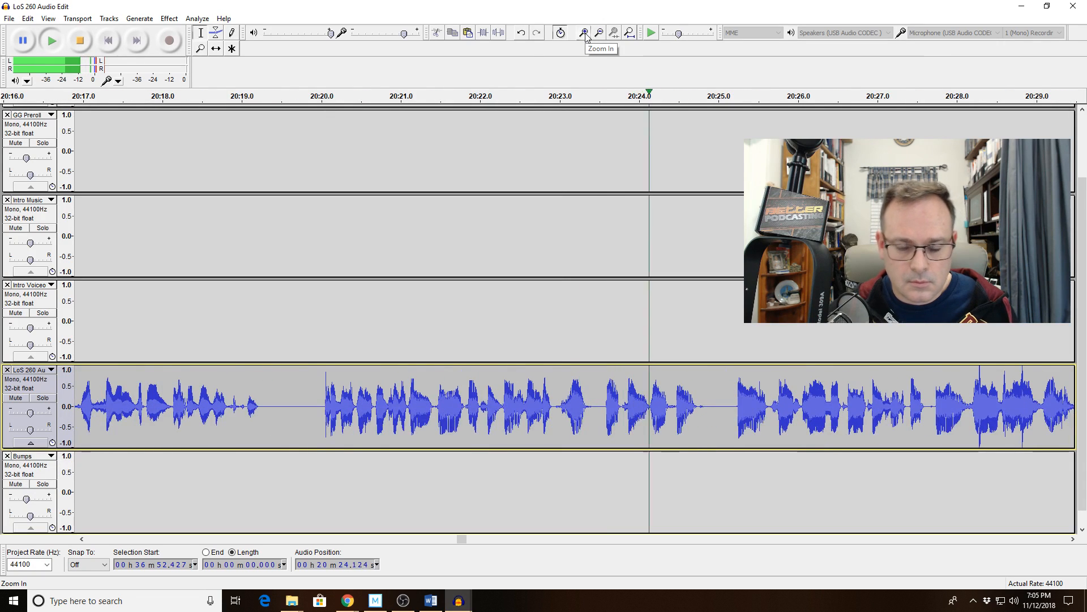
pyautogui.click(586, 35)
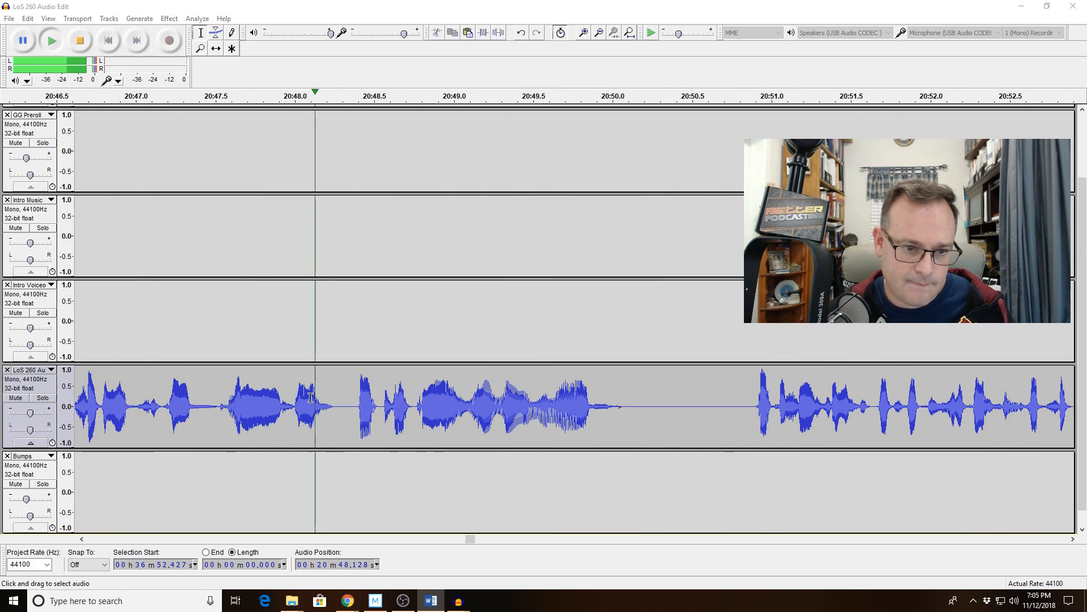
# Silence about 0.36 seconds of the voice track from about 20:47.56 and play the passage from about 20:47.23
pyautogui.moveTo(166, 396); pyautogui.dragTo(352, 396)
pyautogui.click(614, 34)
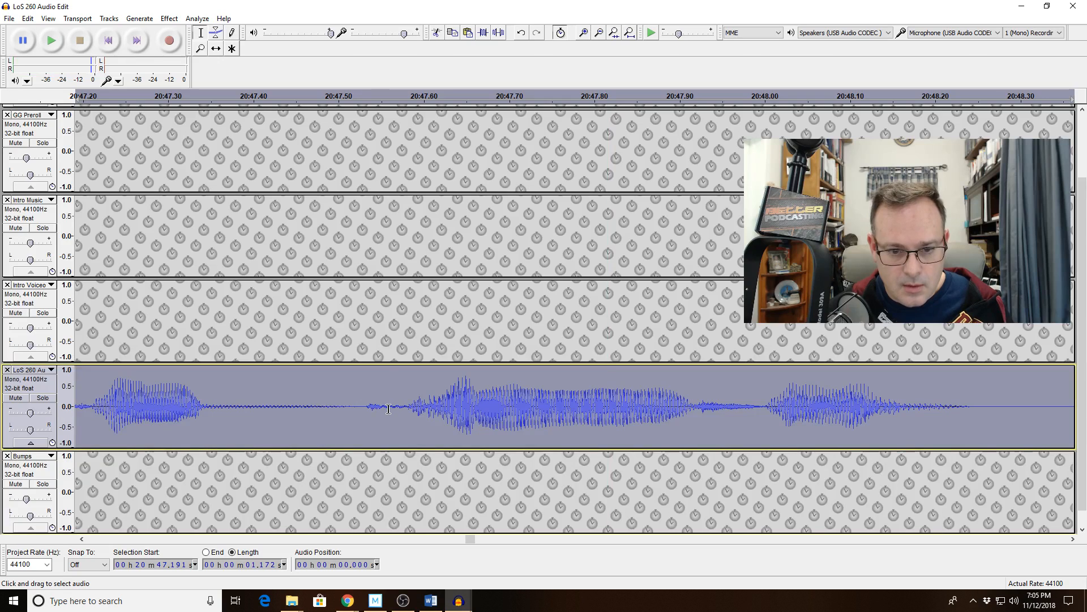
pyautogui.moveTo(389, 408); pyautogui.dragTo(694, 416)
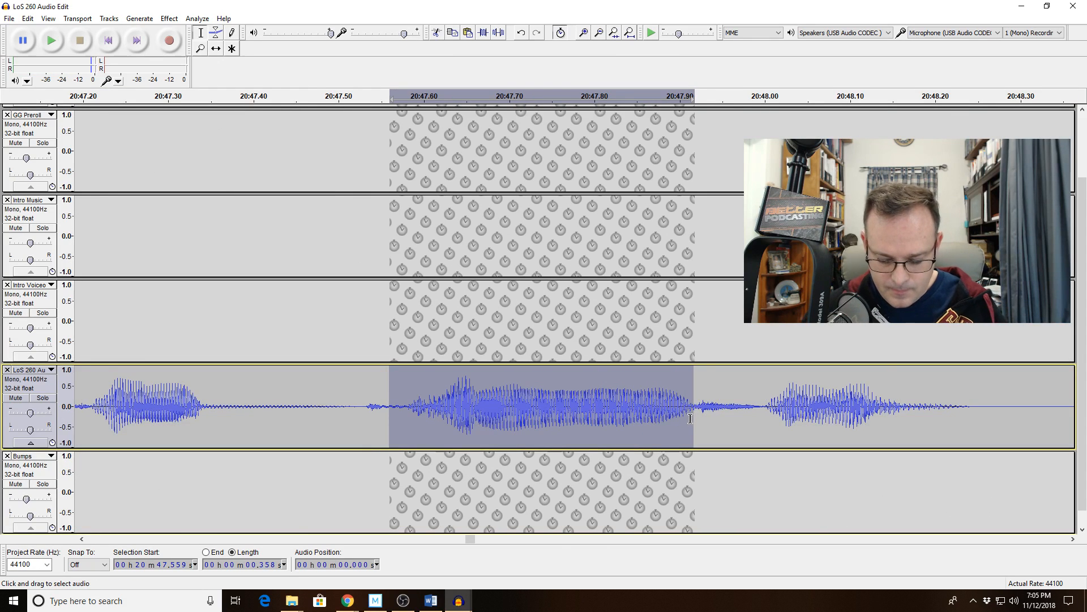
pyautogui.hotkey('ctrl', 'l')
pyautogui.click(109, 425)
pyautogui.press('space')
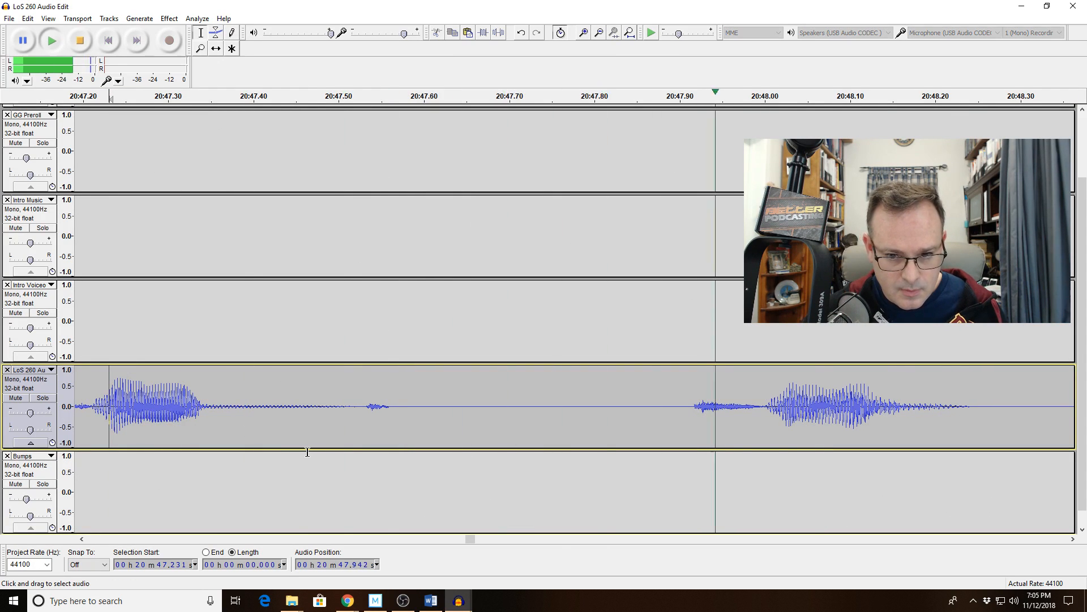
# Delete about 0.3 seconds of the gap starting at about 20:47.53 and replay the voice track from about 20:47.22
pyautogui.press('space')
pyautogui.moveTo(363, 406); pyautogui.dragTo(620, 430)
pyautogui.press('Delete')
pyautogui.click(85, 383)
pyautogui.press('space')
pyautogui.press('space')
pyautogui.press('Delete')
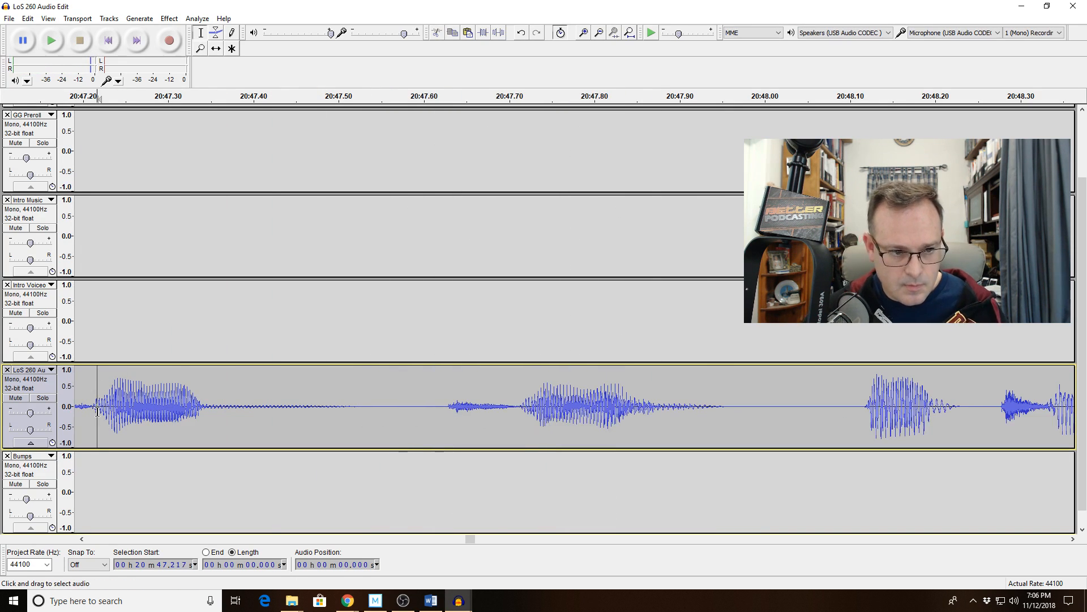
# Undo the gap deletion and the silencing made in the voice track around 20:47.5
pyautogui.press('space')
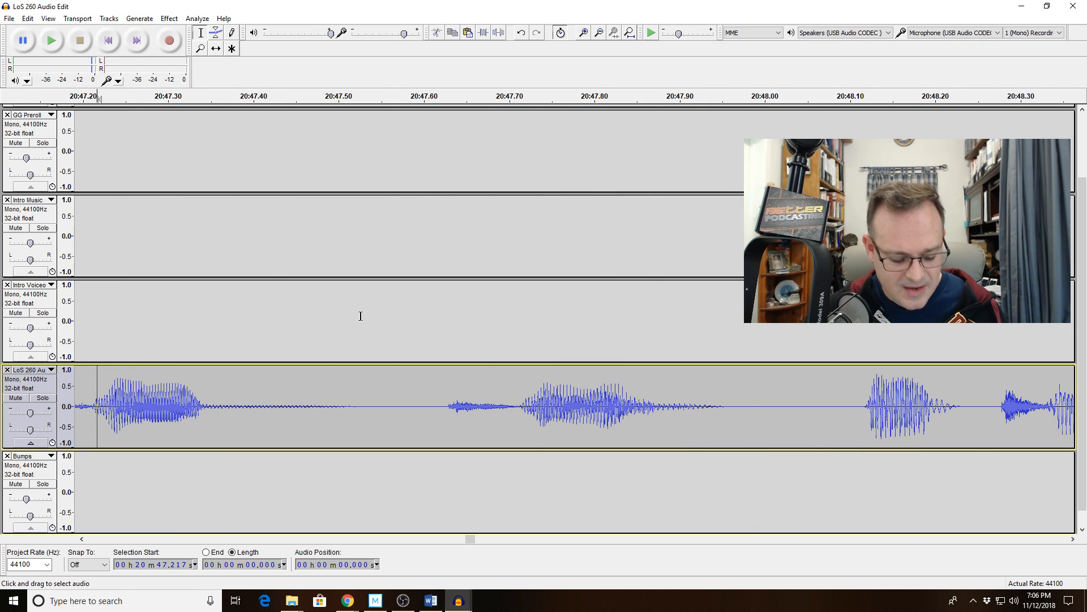
pyautogui.hotkey('ctrl', 'z')
pyautogui.hotkey('ctrl', 'z')
pyautogui.hotkey('ctrl', 'z')
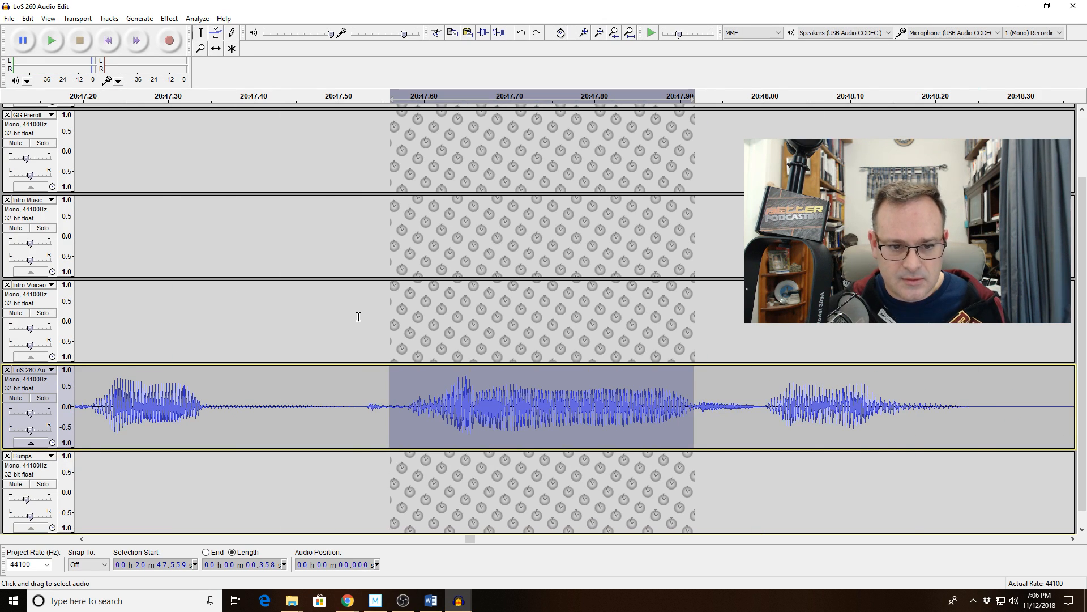
# Delete about 0.03 seconds of the voice track starting at about 20:47.53 and play the passage from about 20:47.21
pyautogui.moveTo(364, 409); pyautogui.dragTo(390, 409)
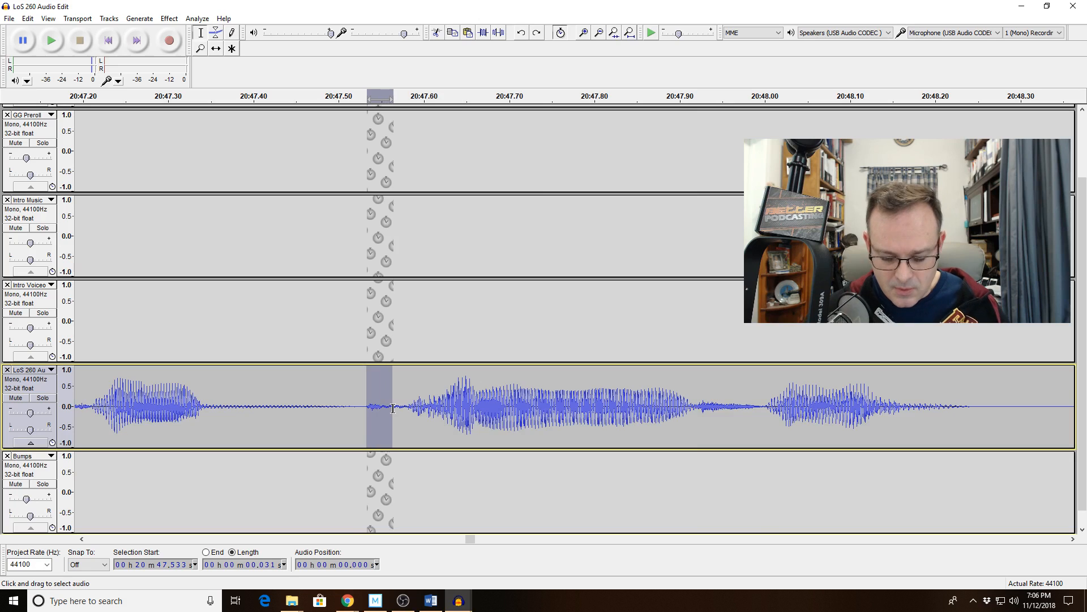
pyautogui.press('Delete')
pyautogui.press('space')
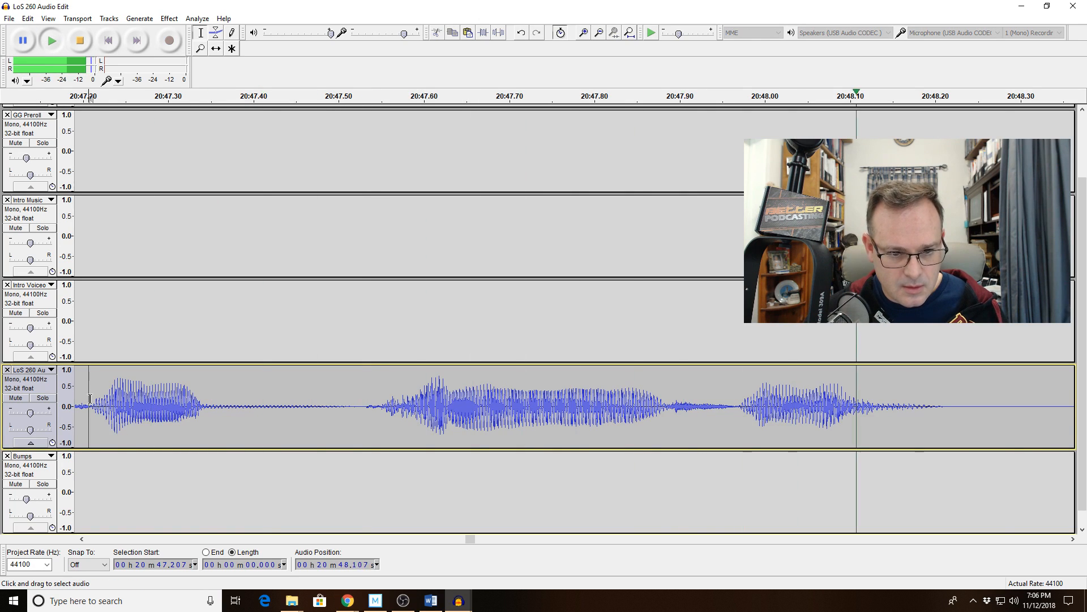
pyautogui.click(600, 33)
pyautogui.click(599, 33)
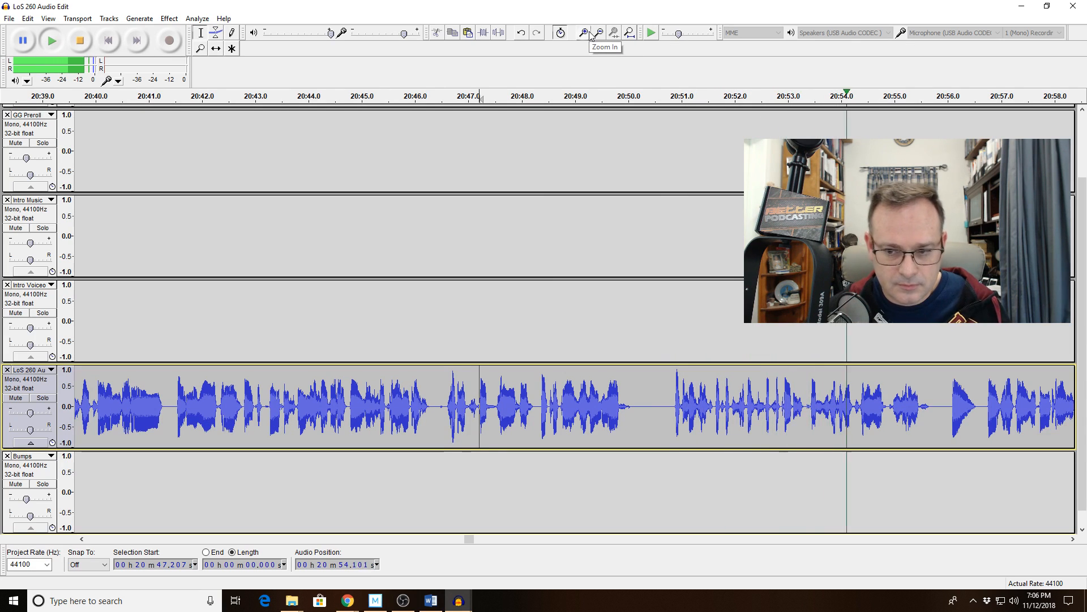
pyautogui.press('space')
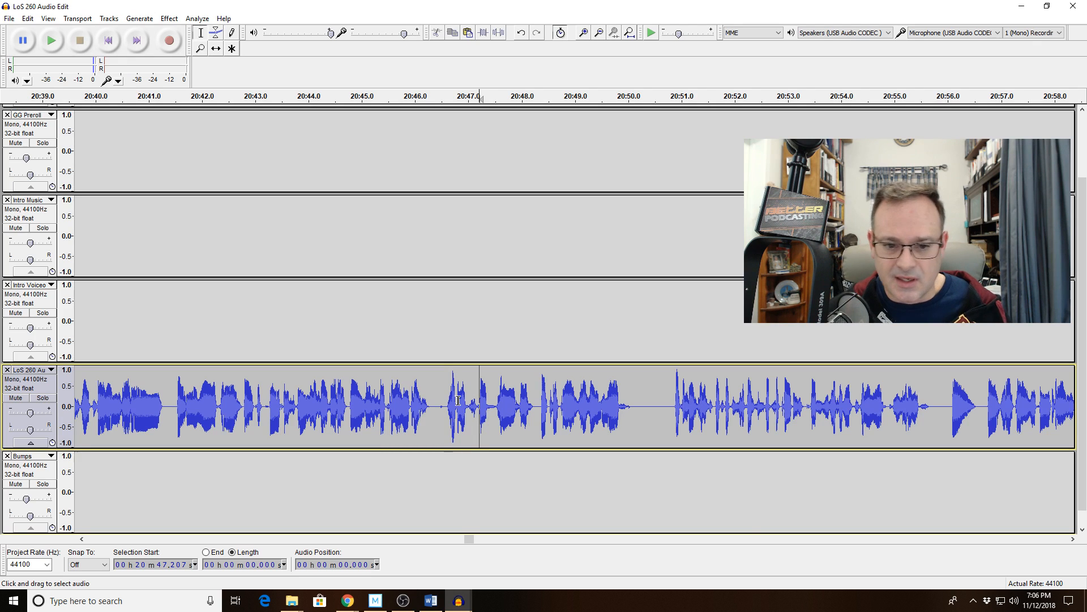
# Play the voice track from about 20:46.81 and delete about 0.64 seconds starting at about 20:56.05
pyautogui.press('space')
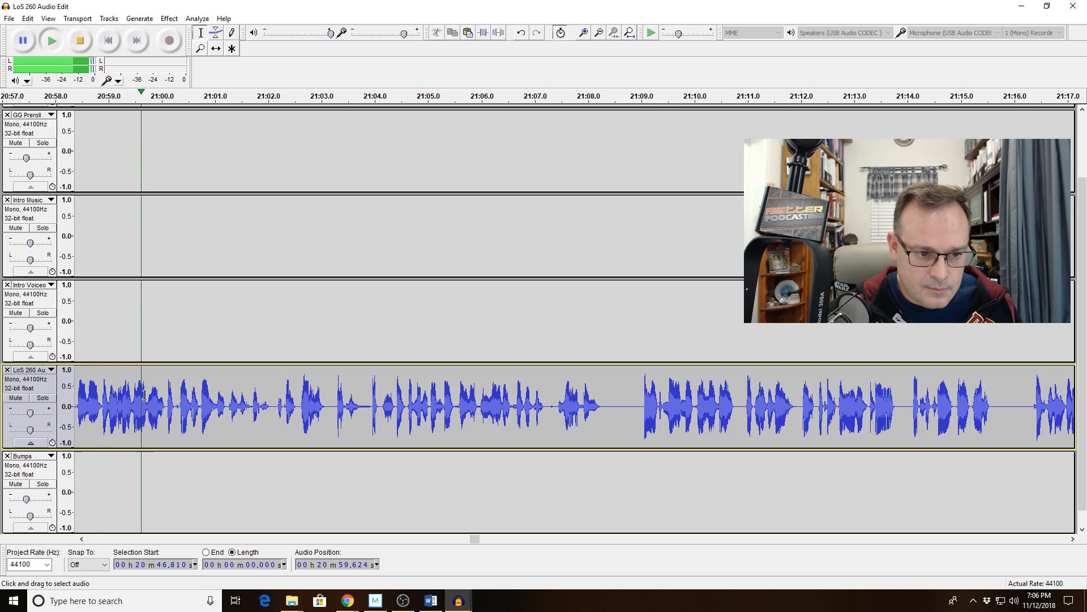
pyautogui.moveTo(145, 395); pyautogui.dragTo(73, 399)
pyautogui.moveTo(188, 410); pyautogui.dragTo(222, 419)
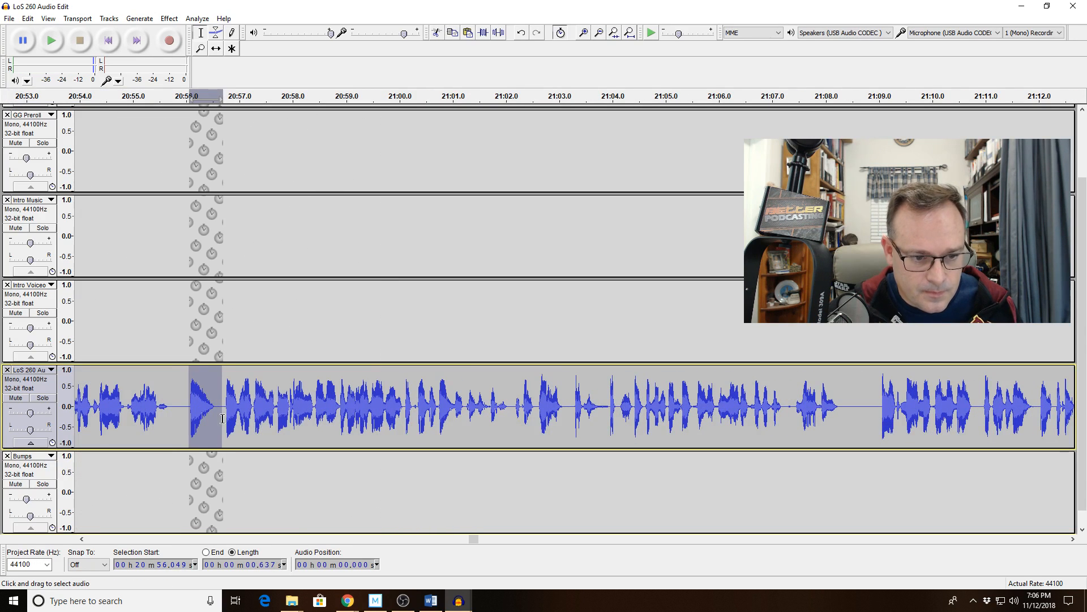
pyautogui.press('Delete')
# Play the voice track from about 20:54.55 and listen past 21:24, checking for unwanted words
pyautogui.click(110, 388)
pyautogui.press('space')
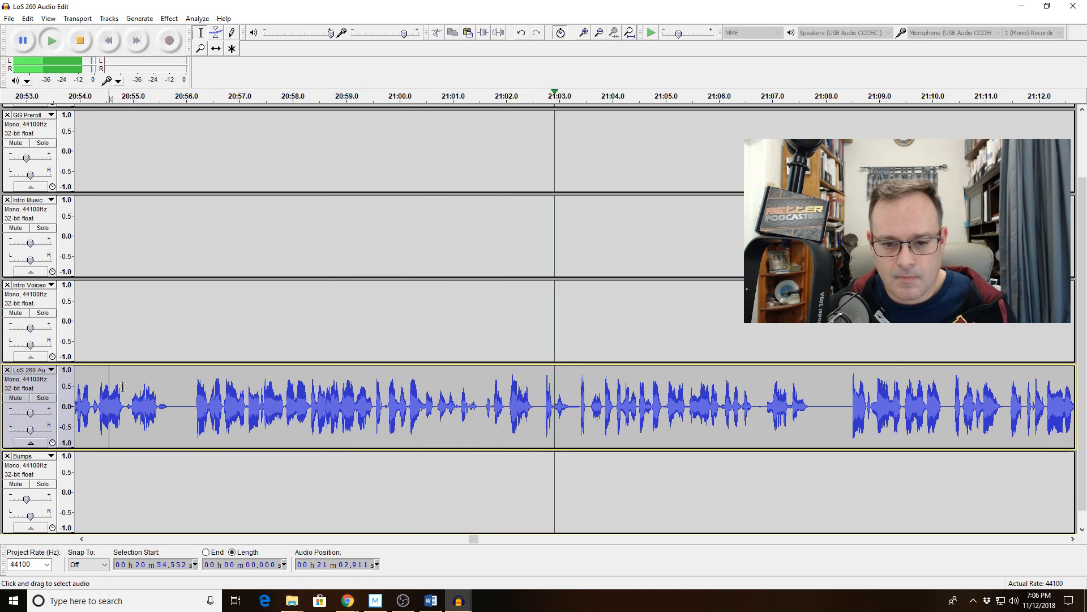
pyautogui.click(623, 542)
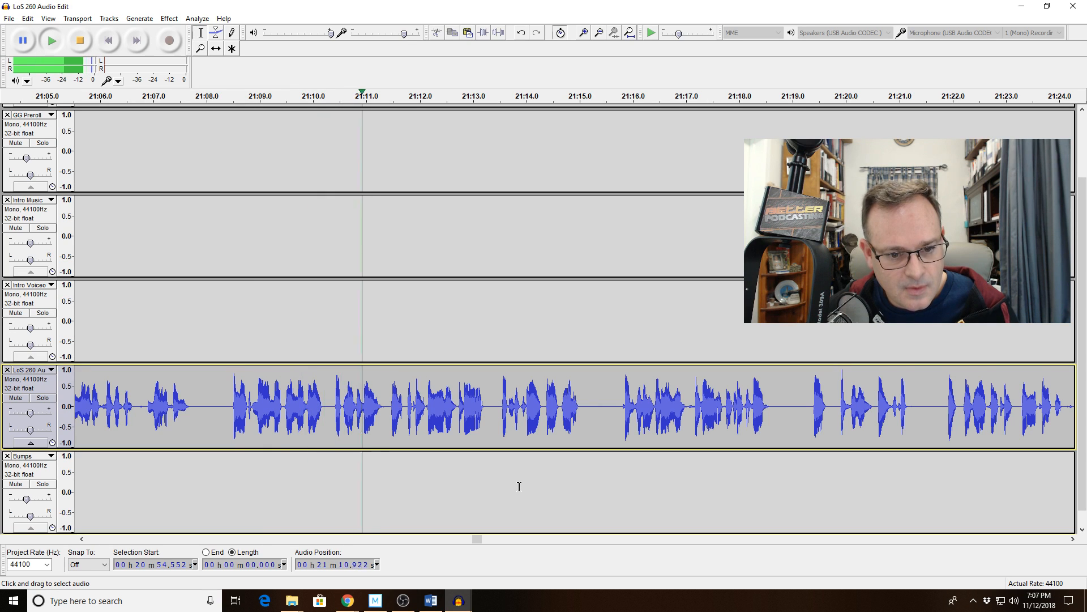
pyautogui.click(582, 539)
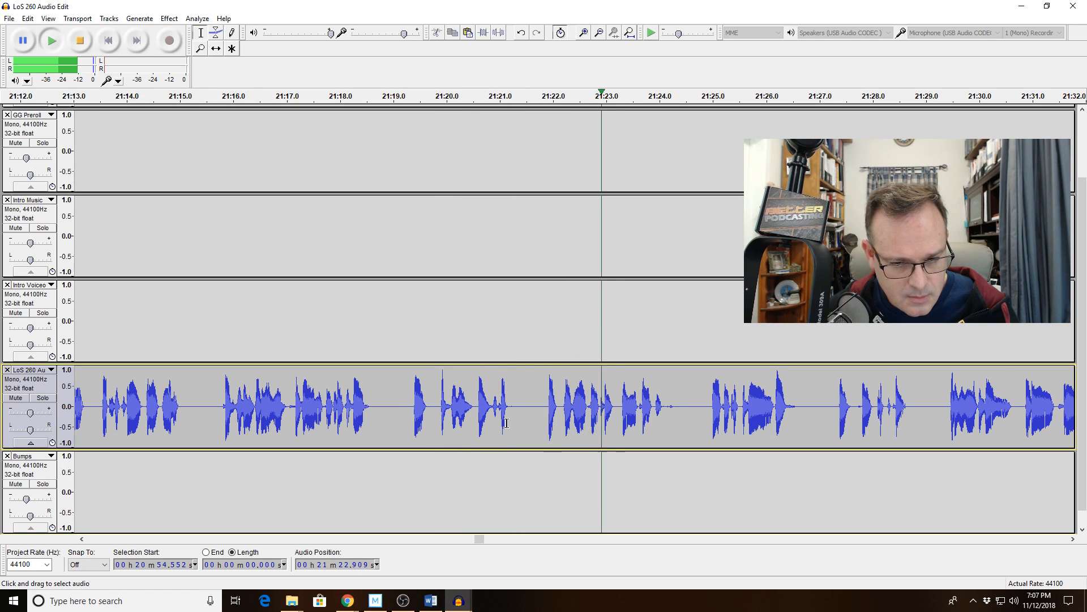
pyautogui.click(686, 415)
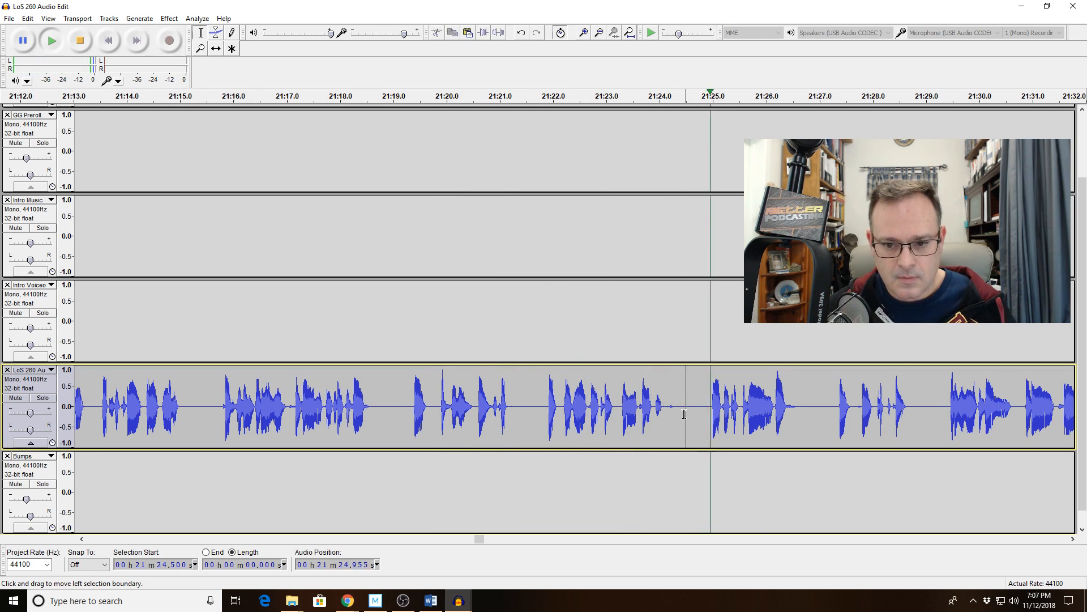
pyautogui.press('space')
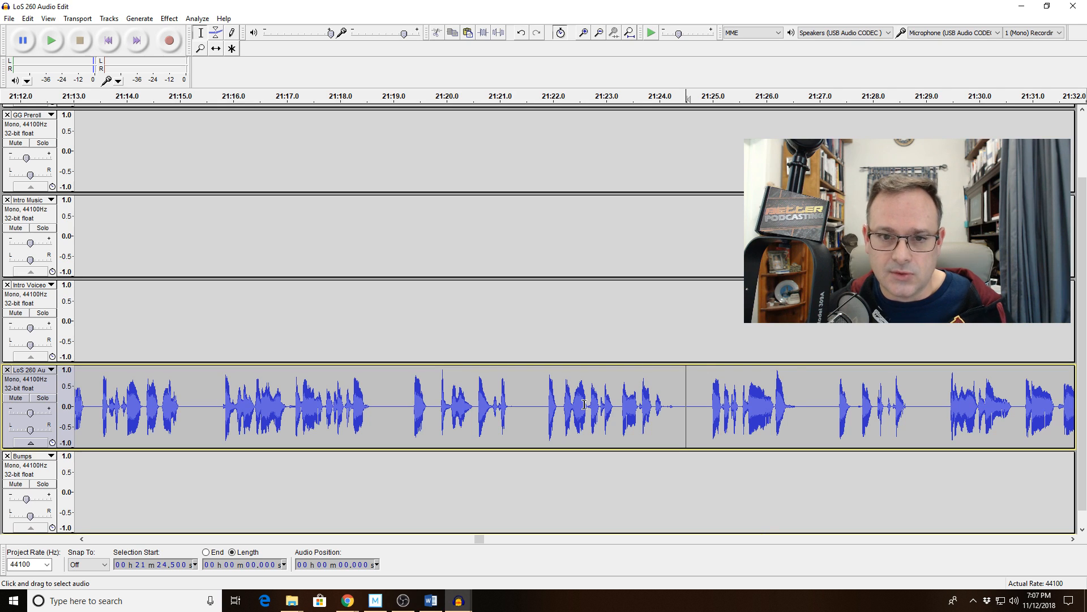
# Play the voice track from about 21:21.86 and delete about 0.39 seconds of the gap starting at about 21:35.43
pyautogui.click(545, 409)
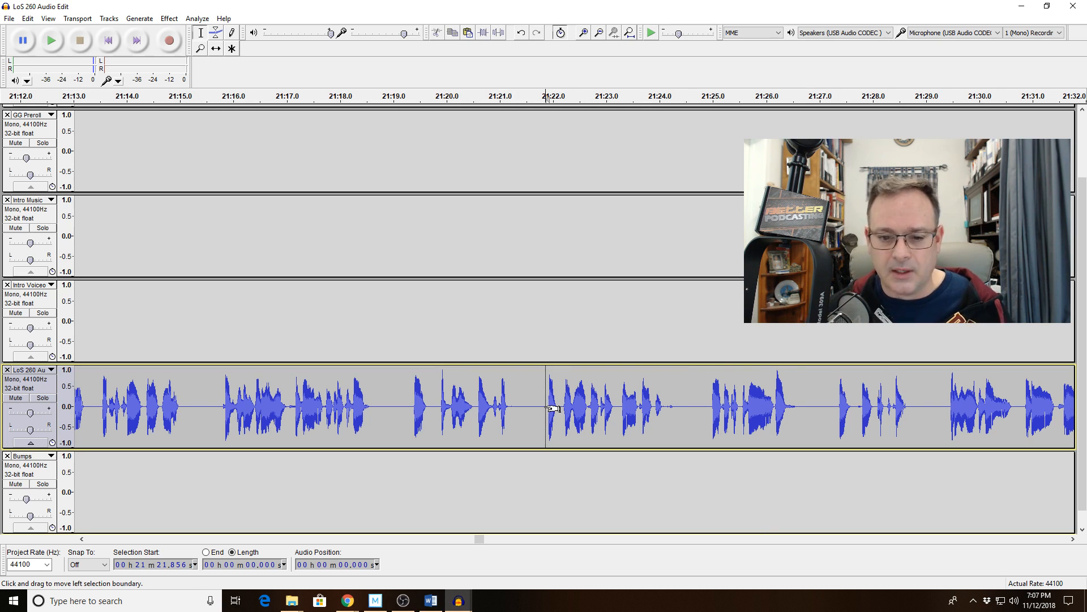
pyautogui.press('space')
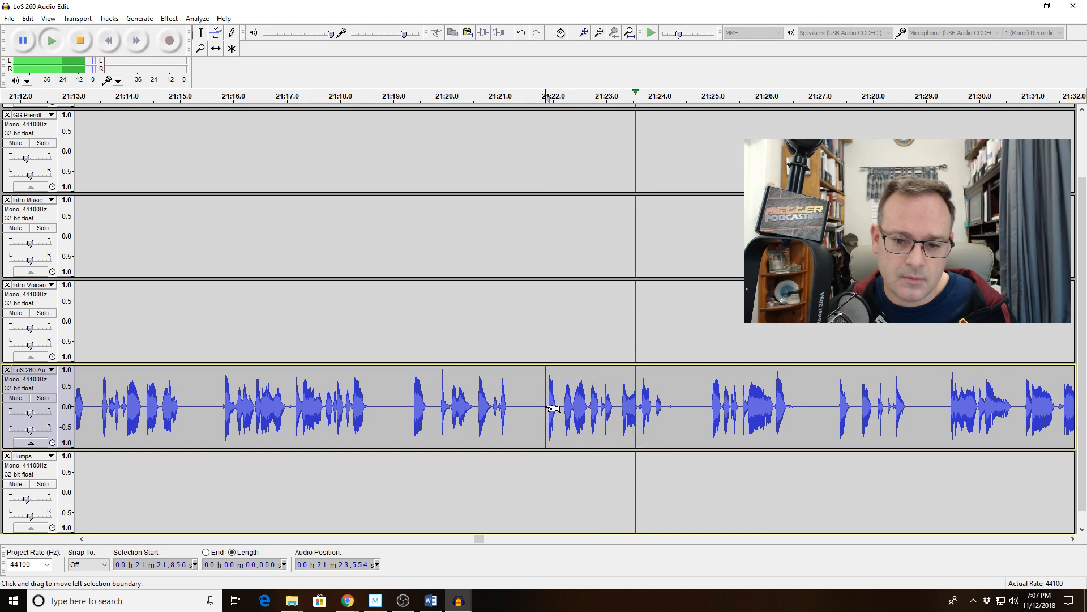
pyautogui.click(729, 538)
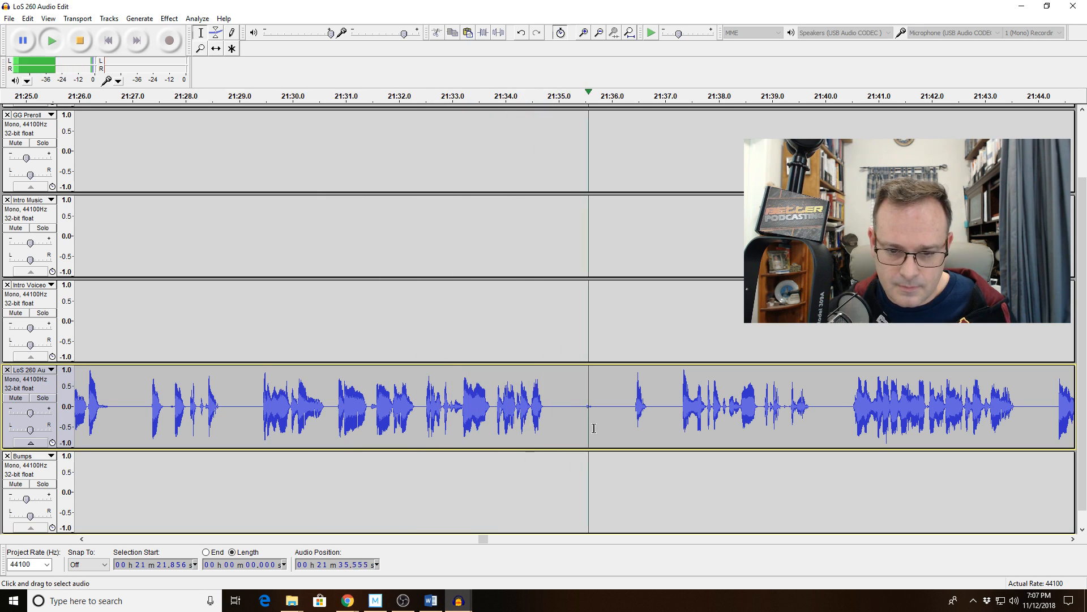
pyautogui.moveTo(581, 413); pyautogui.dragTo(602, 414)
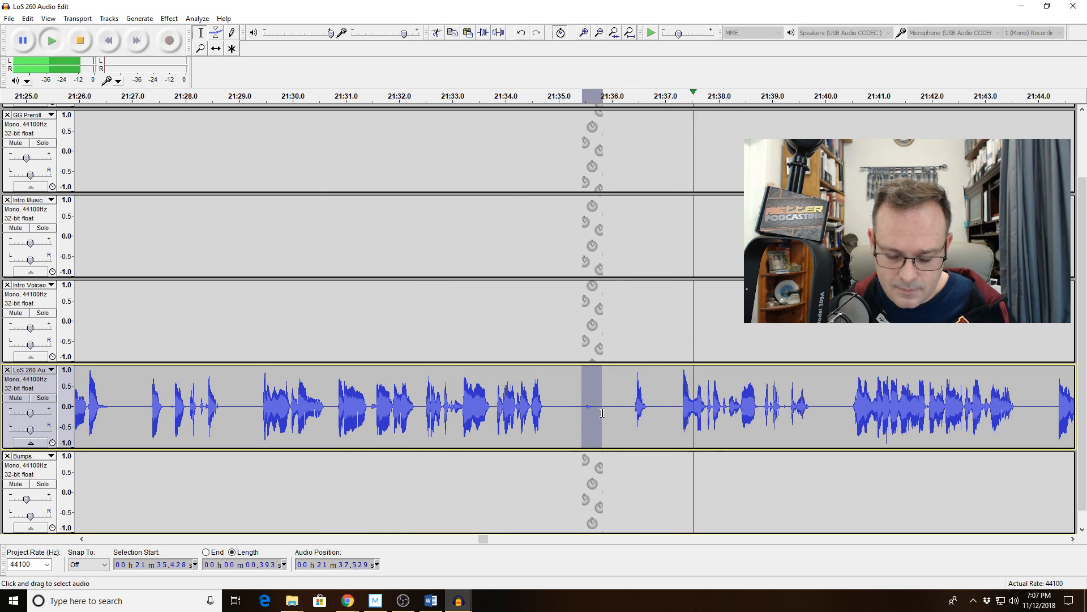
pyautogui.press('space')
pyautogui.press('Delete')
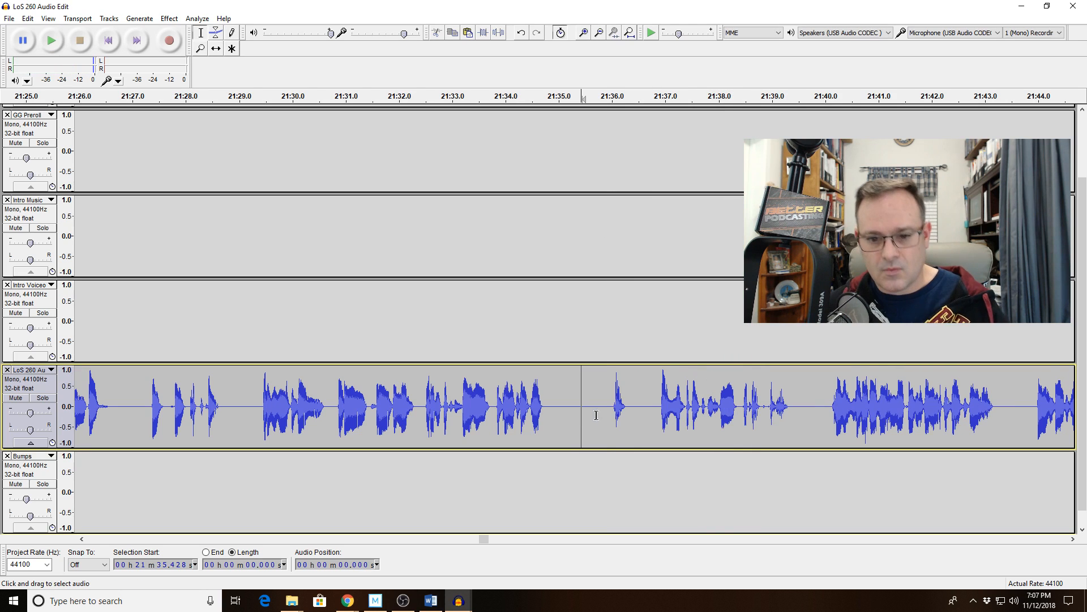
# Play the voice track from about 21:34.08, listen through the following passage and place the cursor at about 21:56.45
pyautogui.click(510, 413)
pyautogui.press('space')
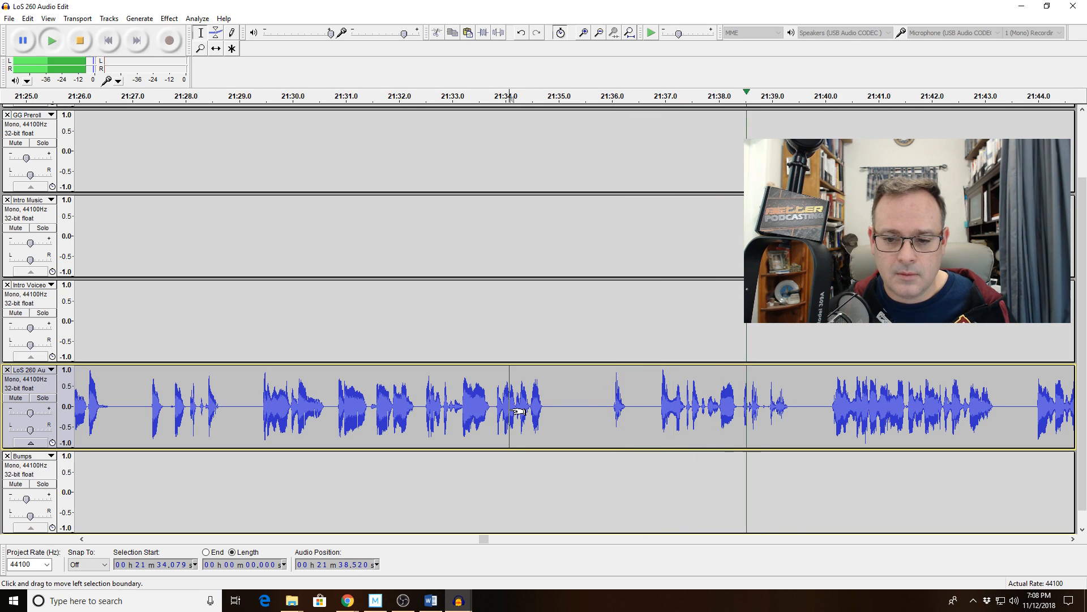
pyautogui.click(865, 540)
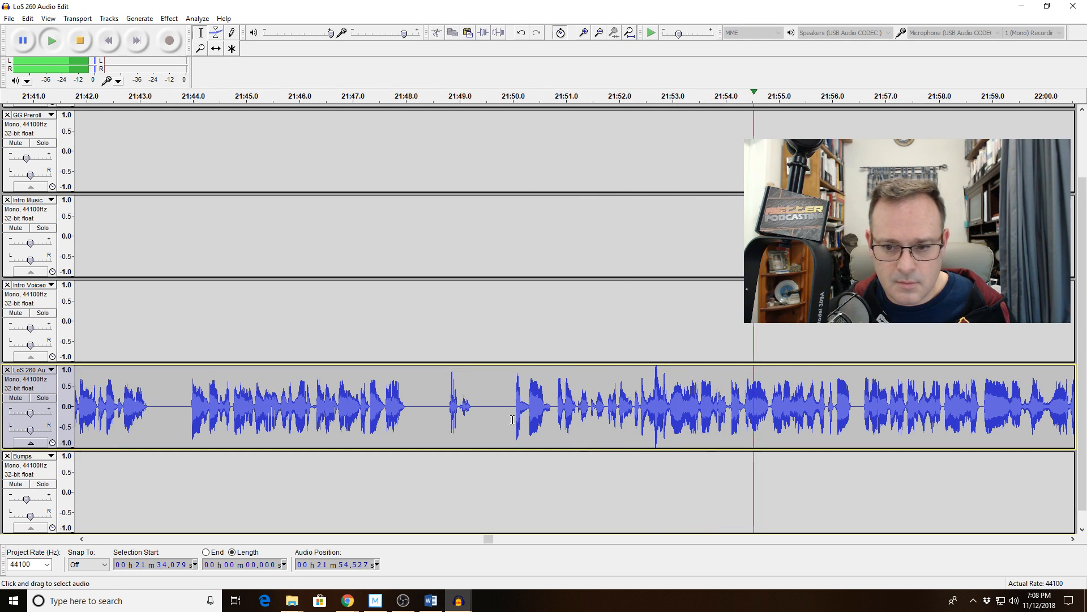
pyautogui.click(856, 407)
pyautogui.press('space')
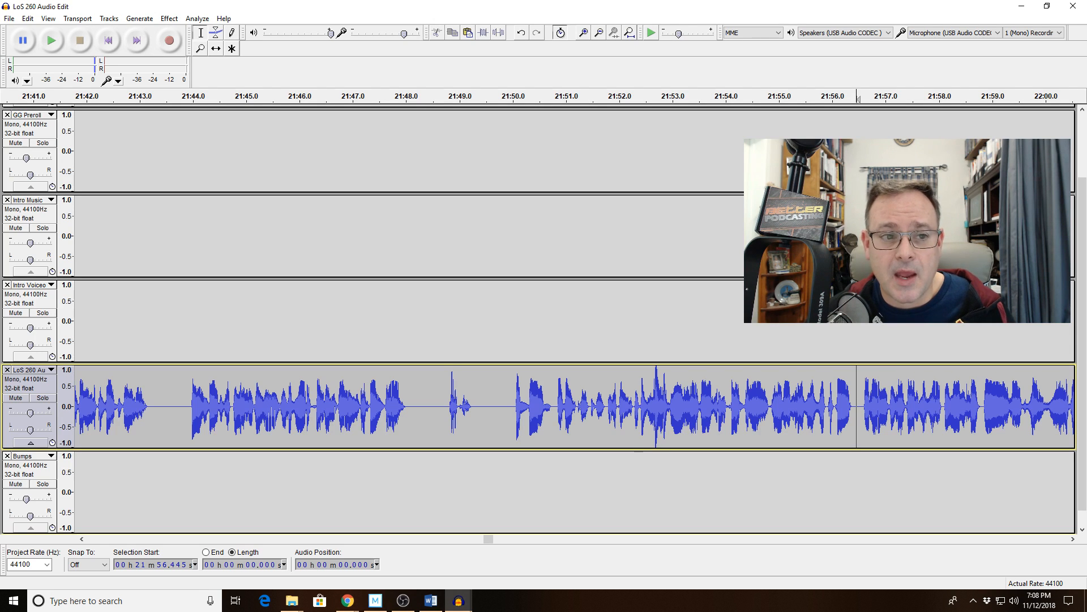
# Examine the voice track's waveform across the whole episode and return to the passage around 21:56
pyautogui.click(601, 35)
pyautogui.click(602, 35)
pyautogui.click(602, 35)
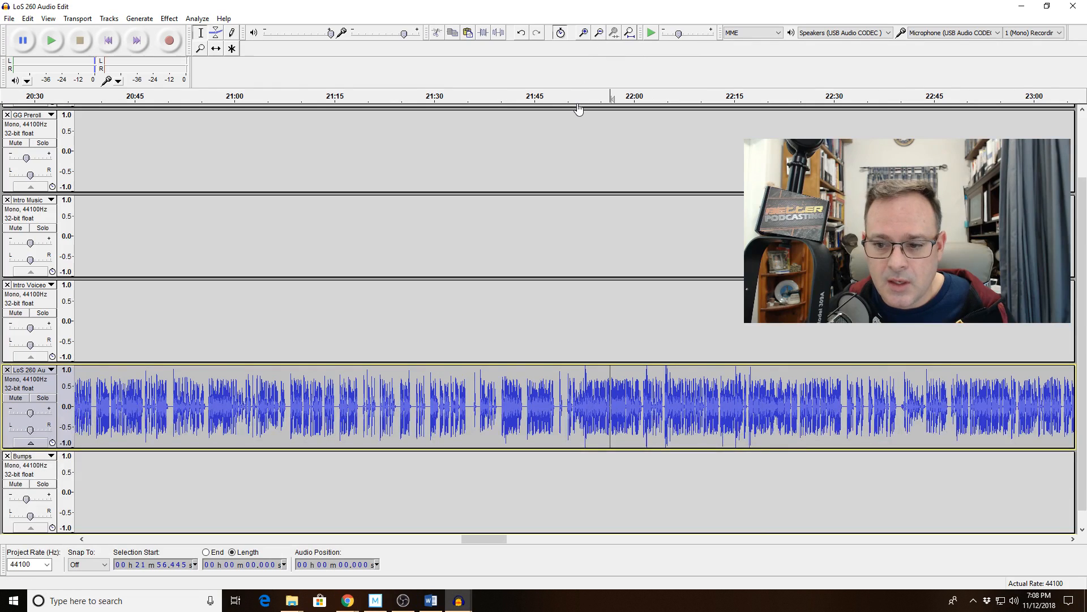
pyautogui.click(601, 35)
pyautogui.click(600, 36)
pyautogui.click(601, 36)
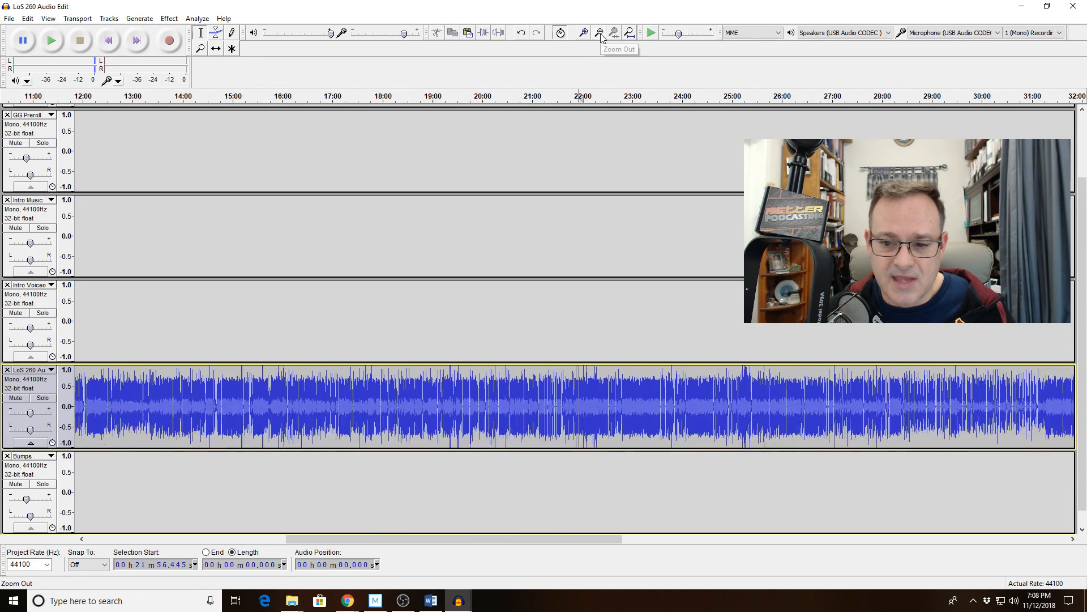
pyautogui.click(600, 35)
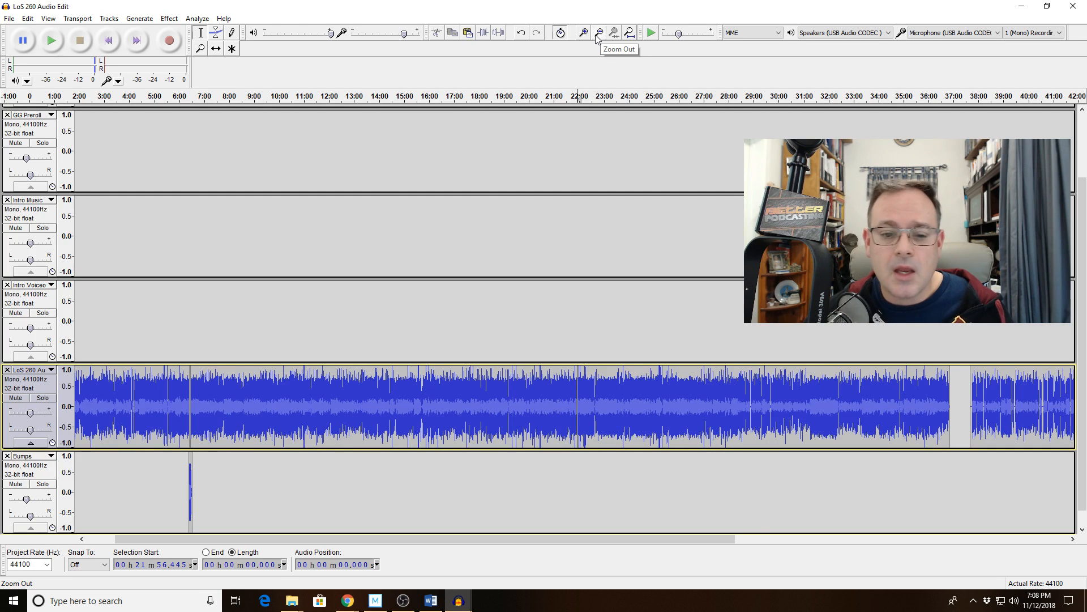
pyautogui.click(586, 34)
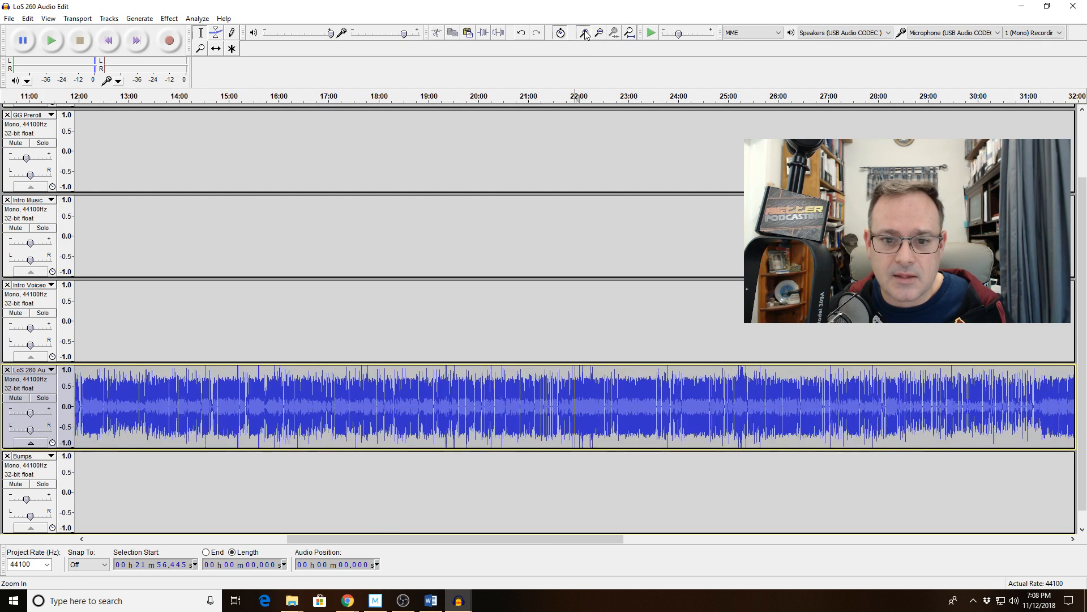
pyautogui.click(586, 34)
pyautogui.click(586, 34)
pyautogui.click(585, 33)
pyautogui.click(586, 34)
pyautogui.click(586, 34)
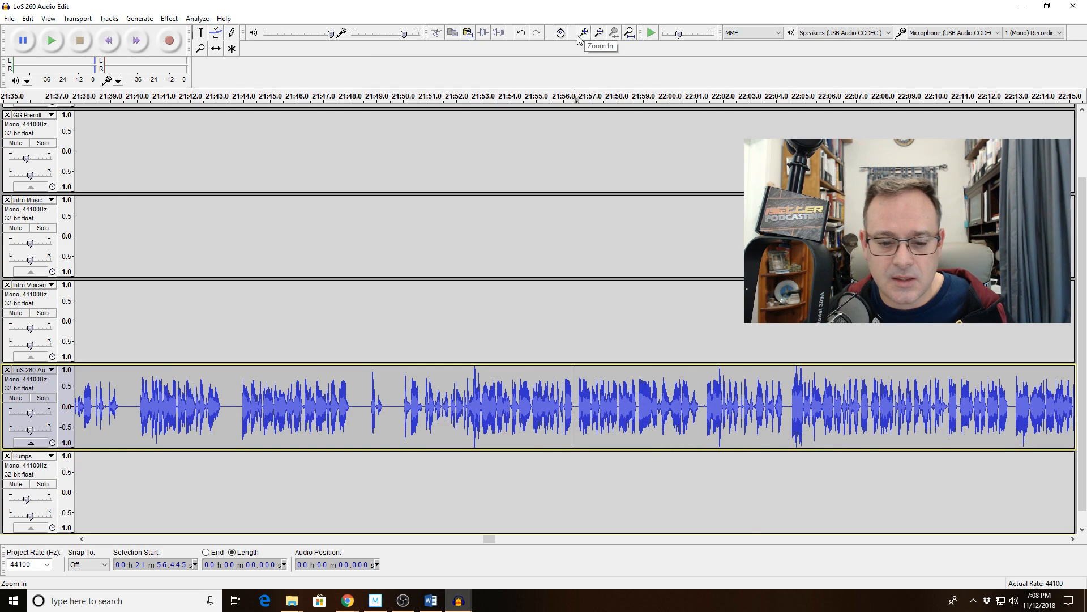
# Save the project
pyautogui.click(9, 18)
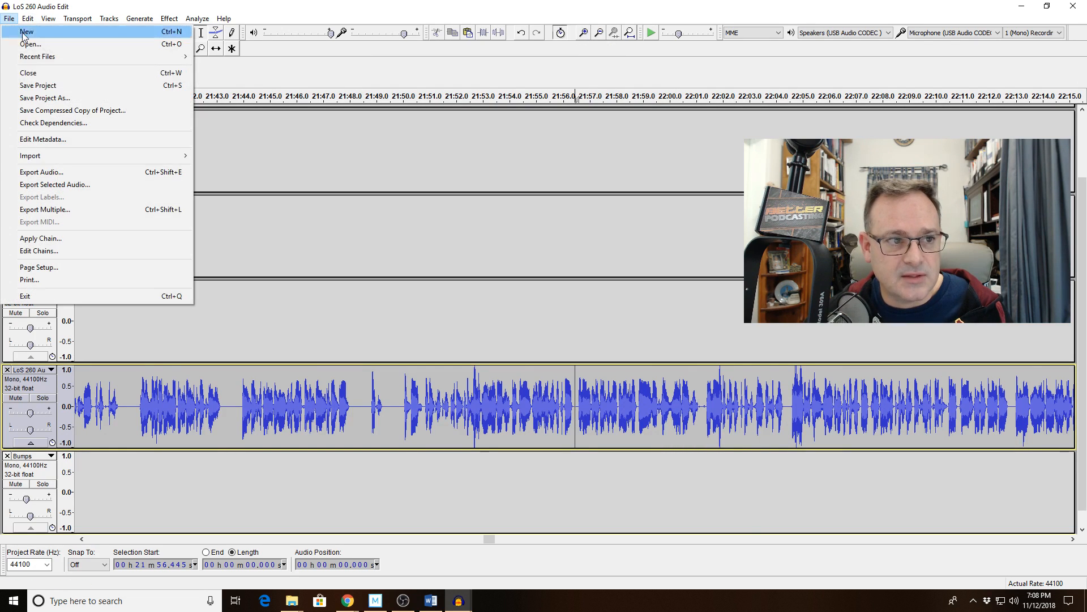
pyautogui.click(25, 88)
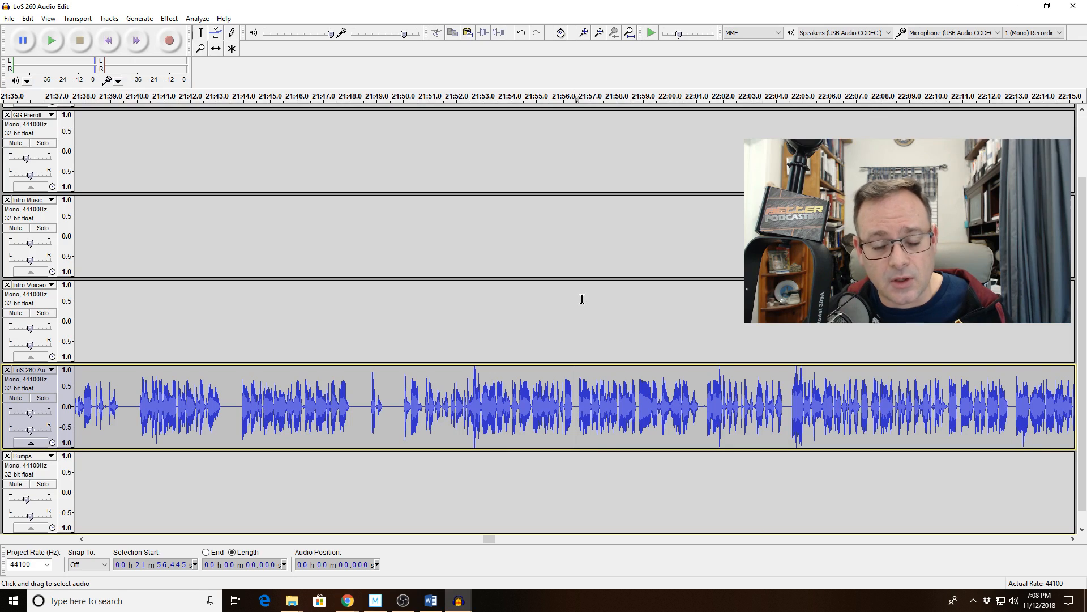